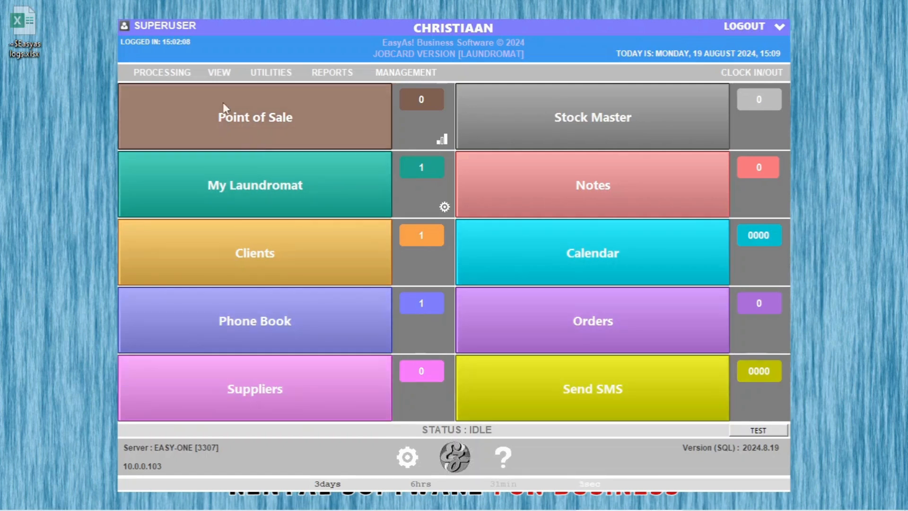
Step: Browse the main program menus, then close the management menu
left_click(170, 75)
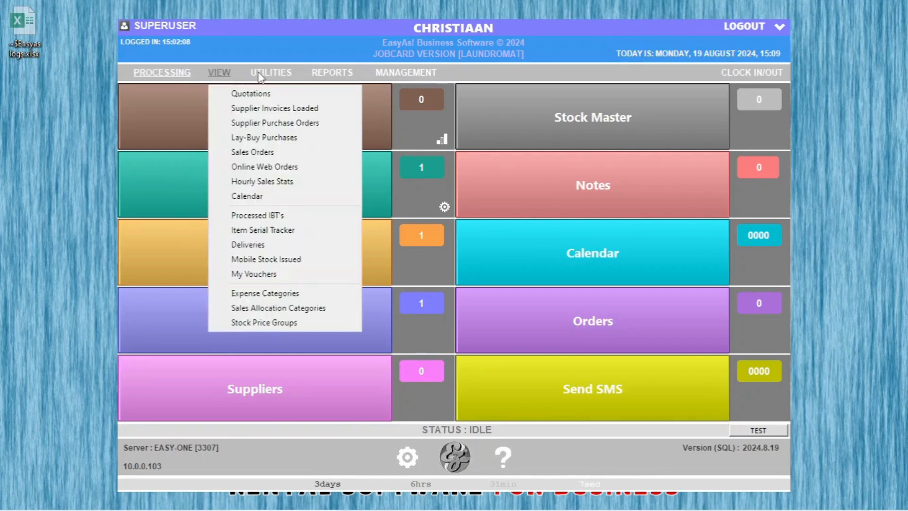
mouse_move(402, 76)
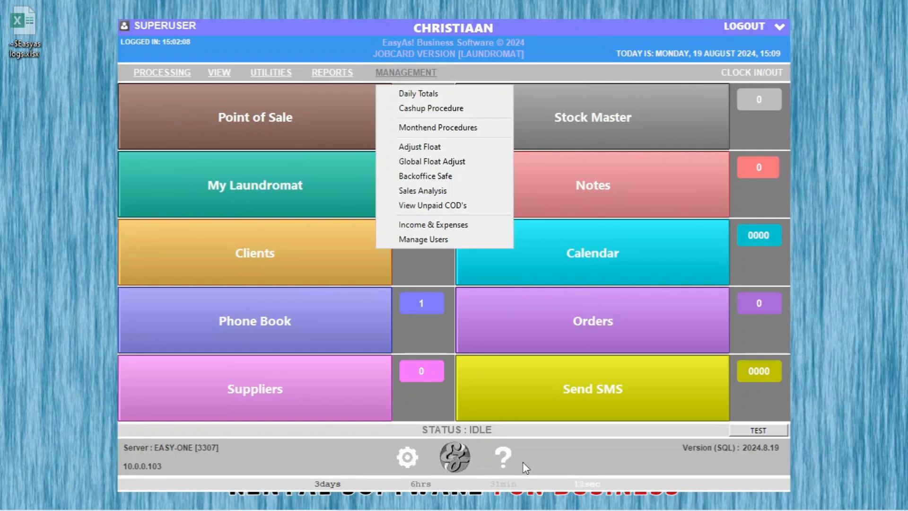
left_click(567, 463)
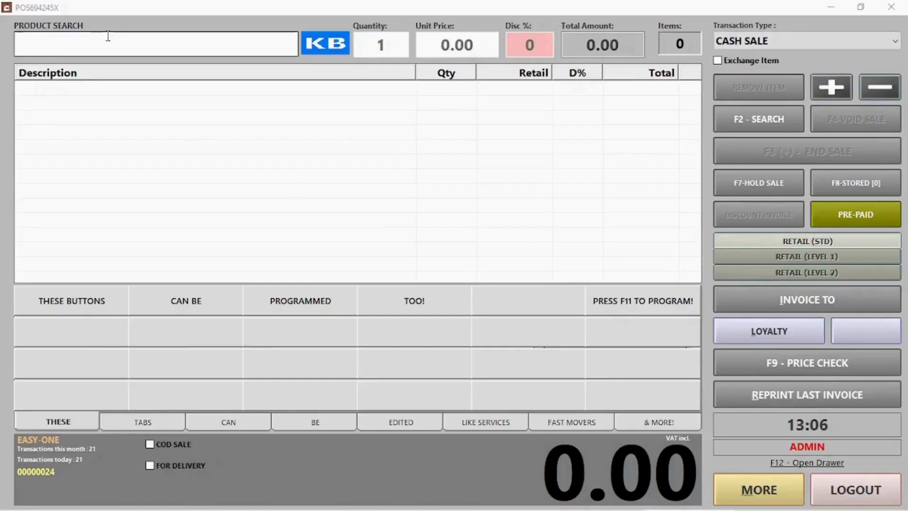
Step: Search for 'wash' and add WASH to the sale at quantity 1
left_click(110, 41)
type("wash")
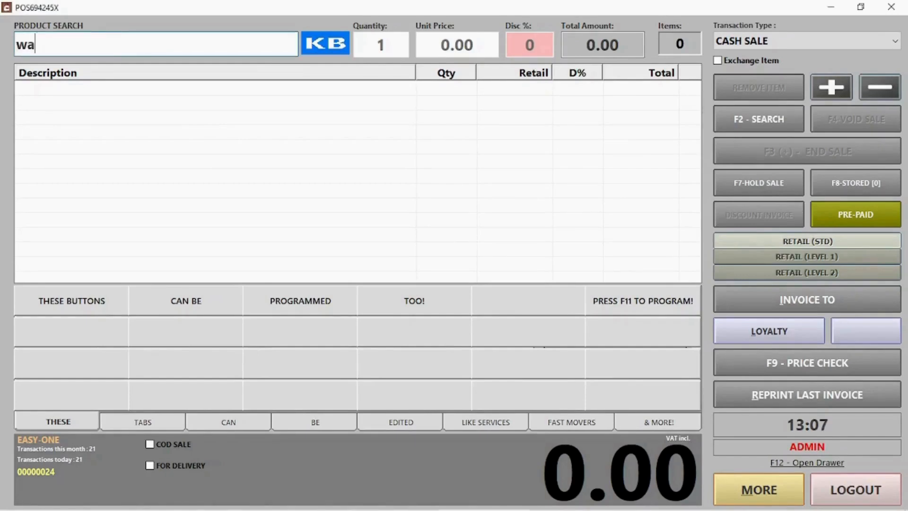
key("Return")
left_click(97, 96)
double_click(97, 96)
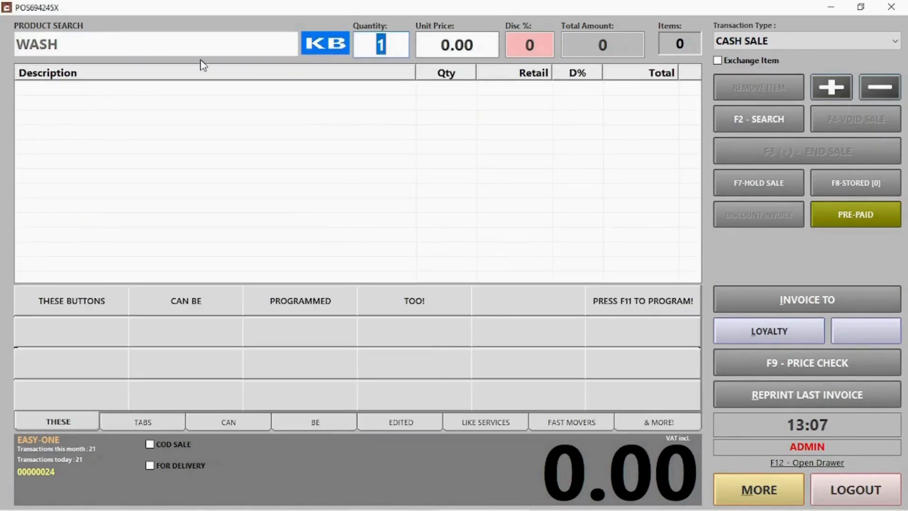
key("Return")
key("Return")
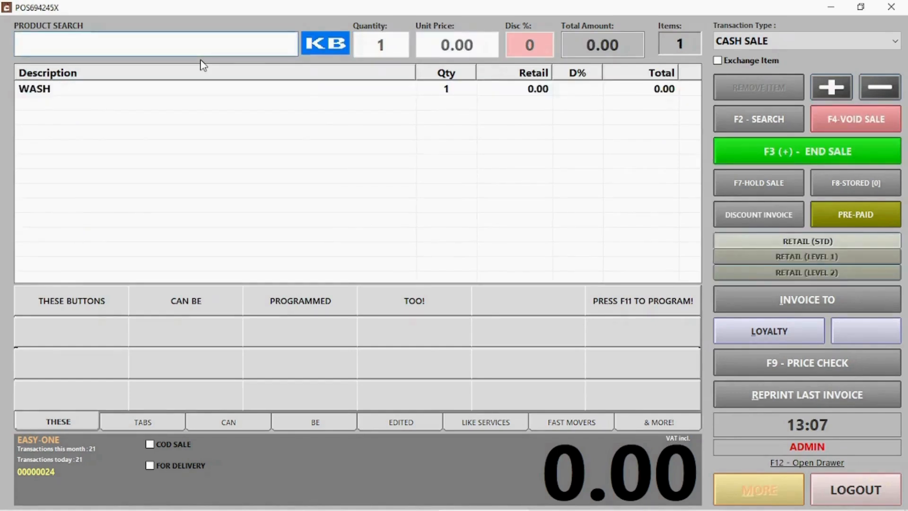
Step: Add another WASH through the on-screen keyboard search, raising its quantity to 2
left_click(330, 49)
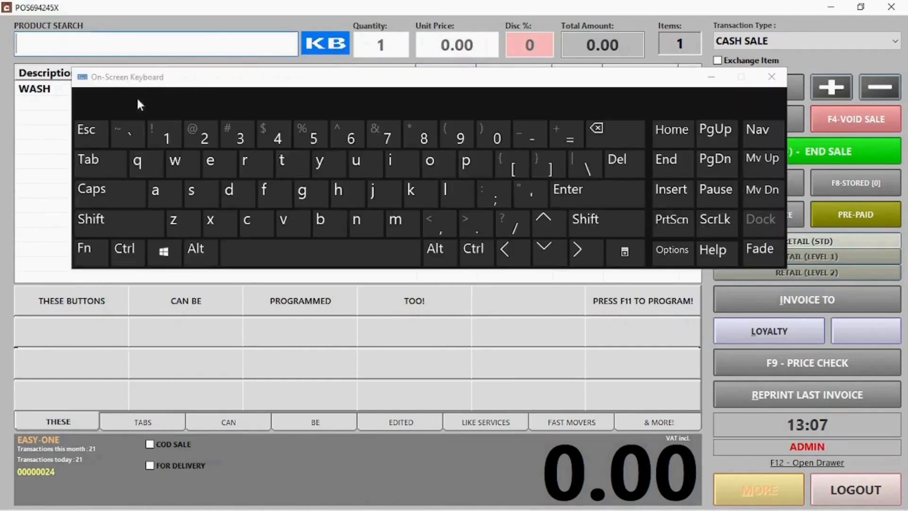
left_click(175, 163)
left_click(154, 190)
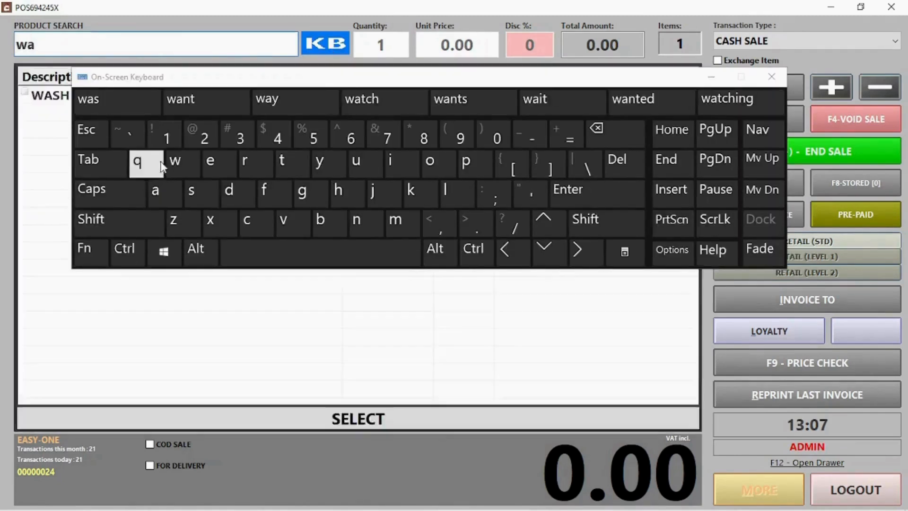
double_click(56, 95)
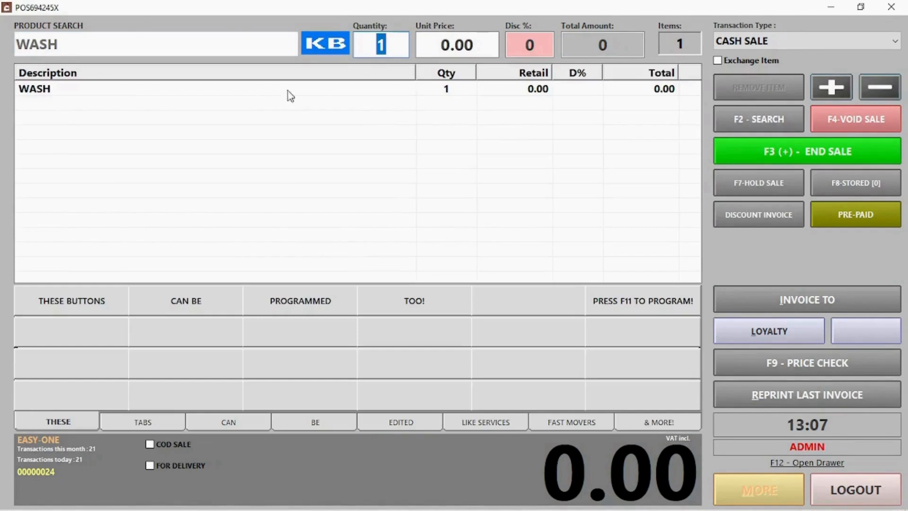
key("Return")
key("Return")
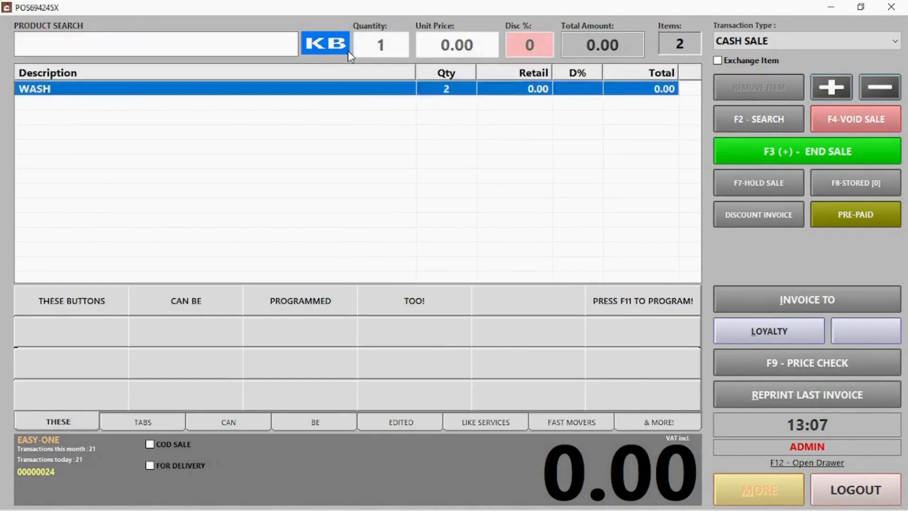
Step: Add OMO to the sale by entering product code 000006
left_click(92, 39)
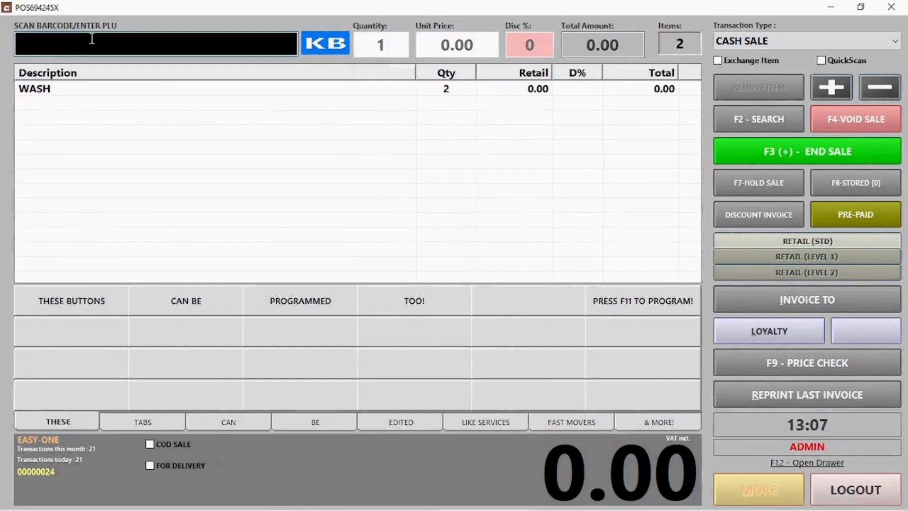
type("000006")
key("Return")
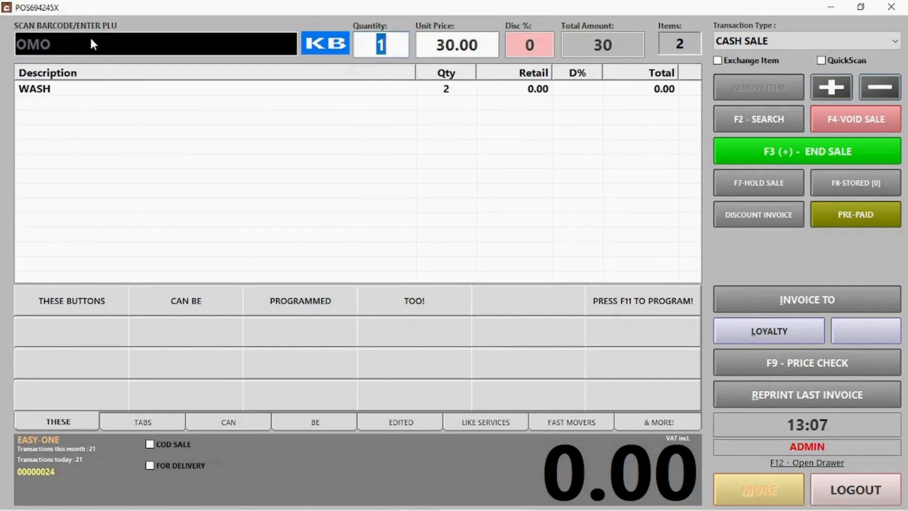
key("Return")
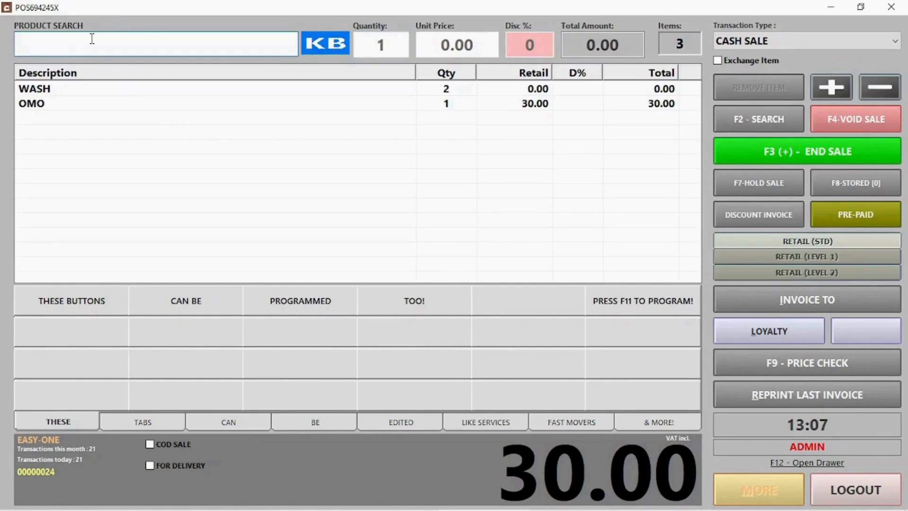
Step: Add a second OMO with code 000006 for a 60.00 total, then select the WASH line
left_click(747, 121)
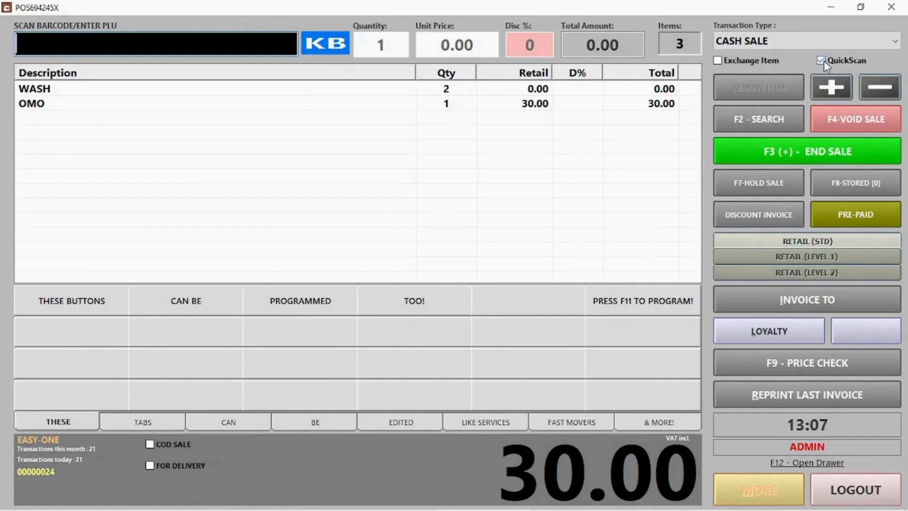
type("000006")
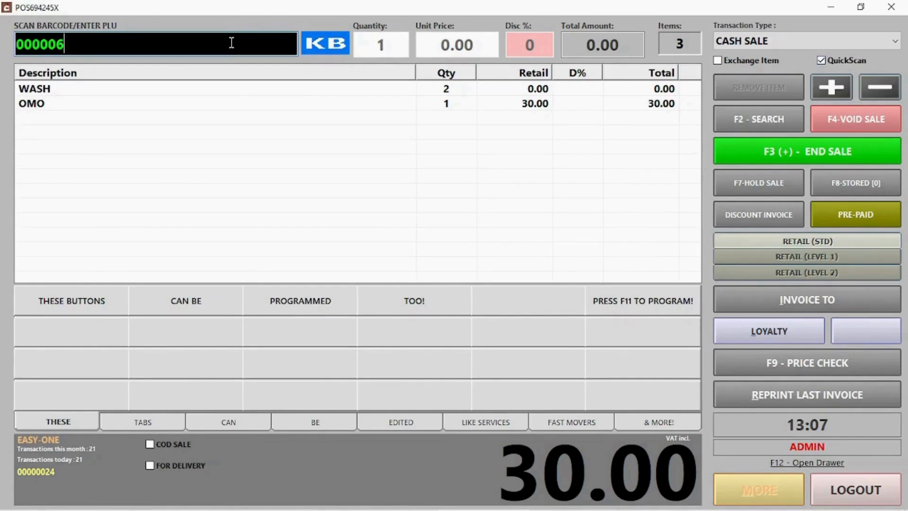
key("Return")
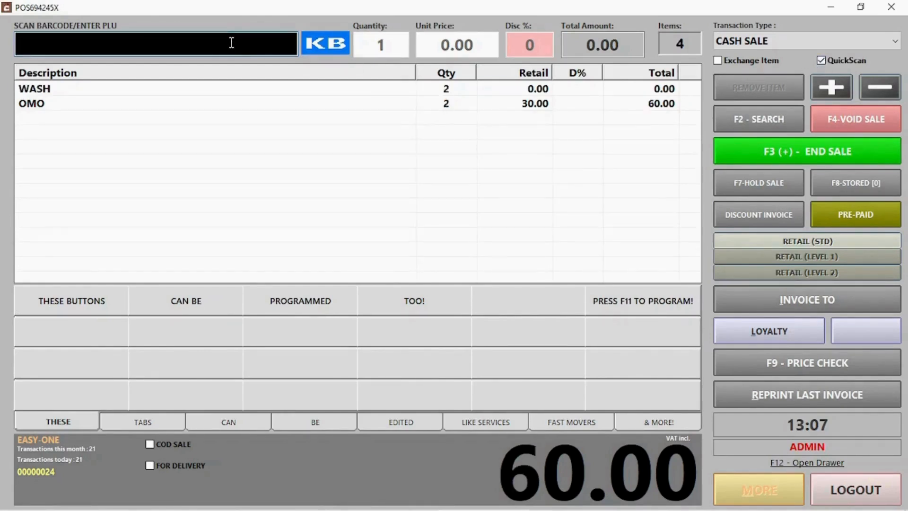
left_click(478, 178)
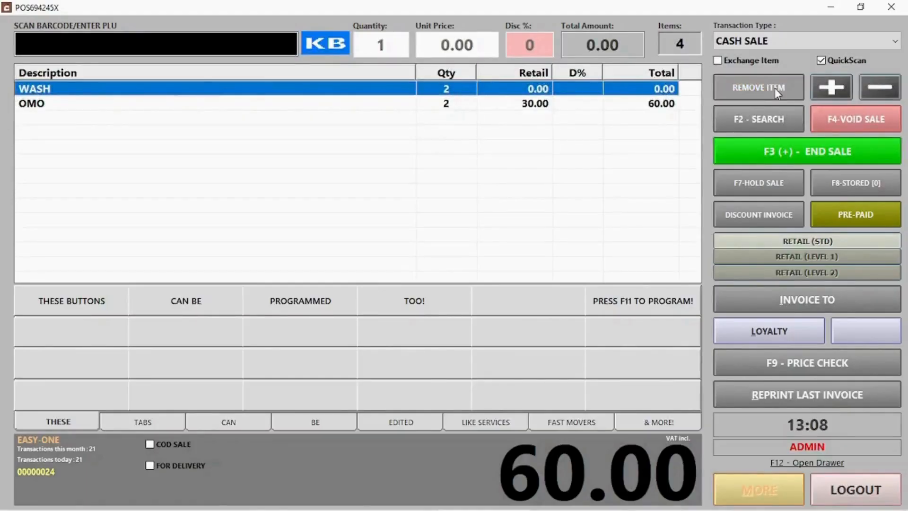
Step: Remove WASH, raise OMO to 3 then back to 2, and void the whole sale
left_click(772, 85)
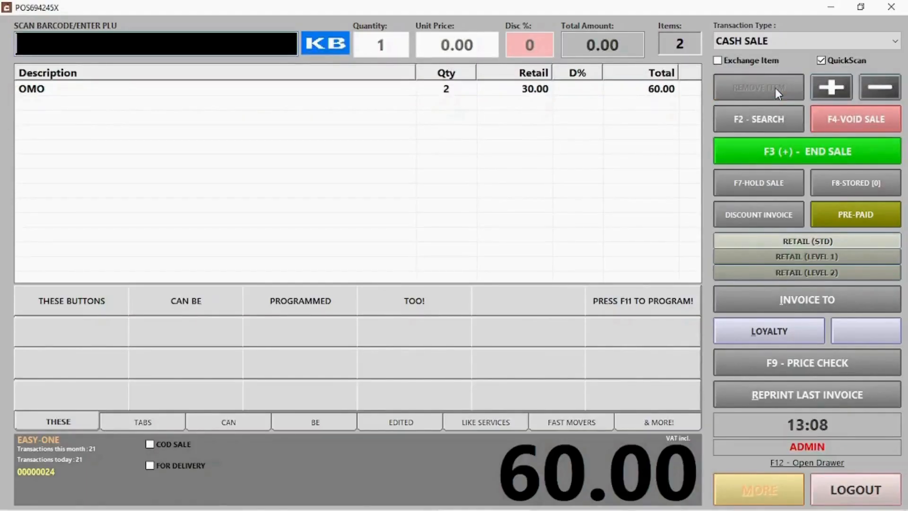
left_click(453, 92)
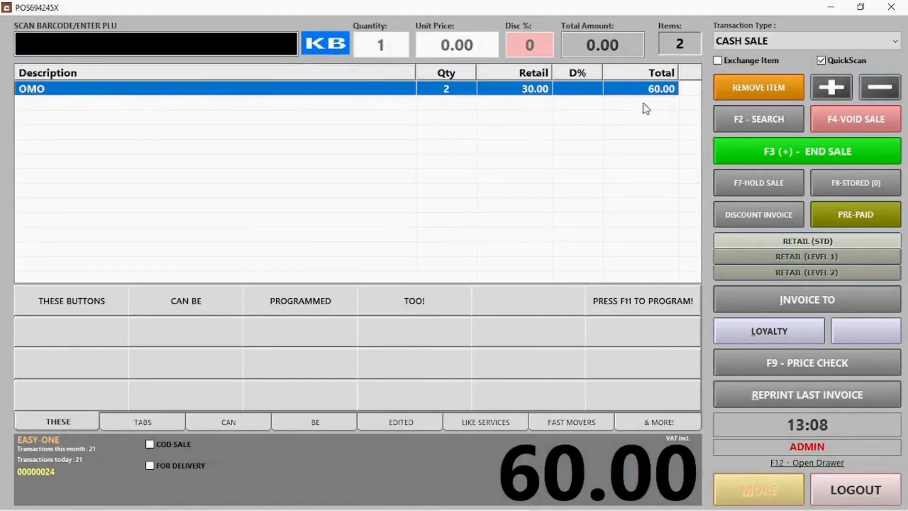
left_click(823, 87)
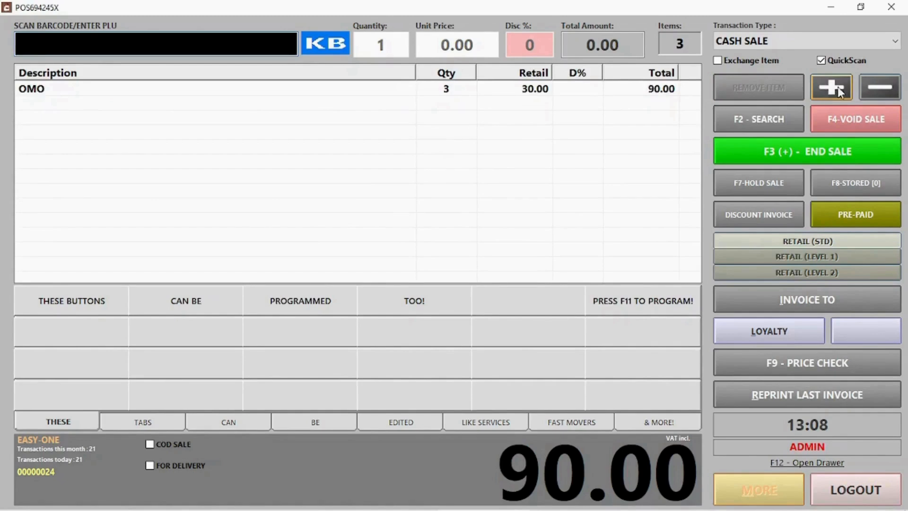
left_click(445, 92)
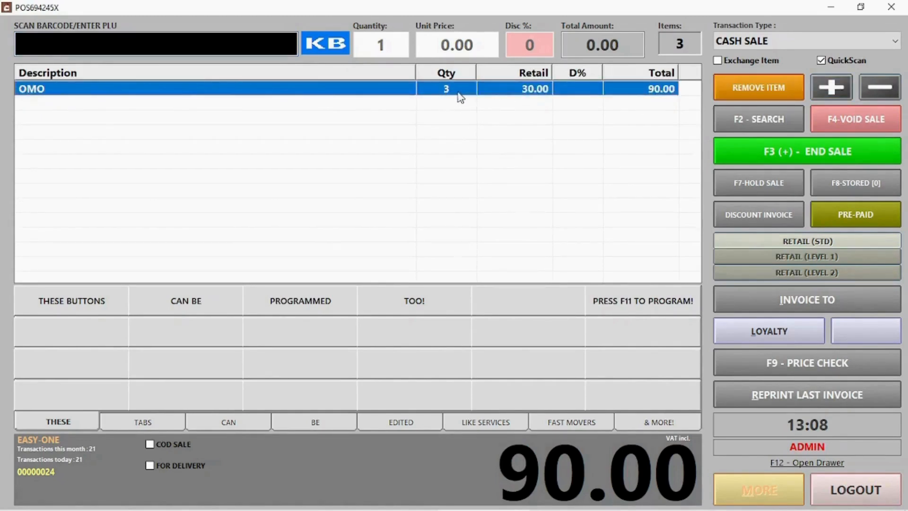
left_click(873, 93)
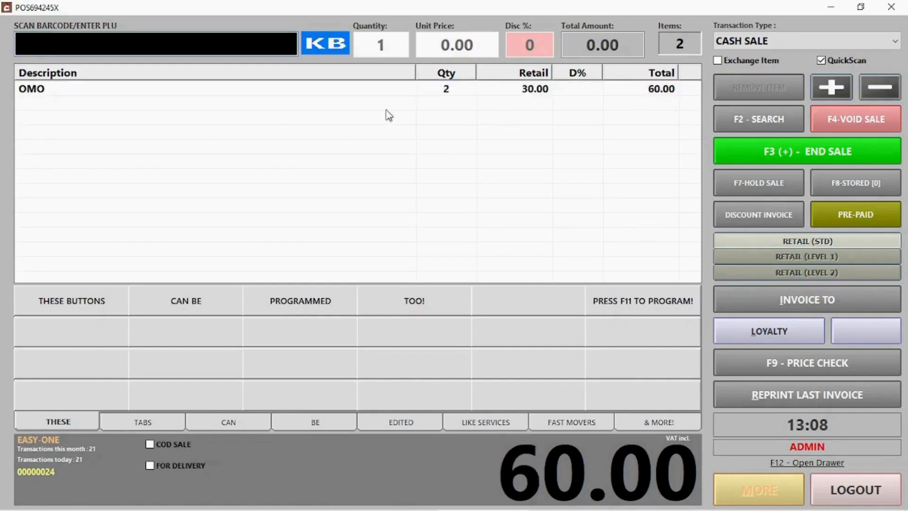
left_click(850, 132)
left_click(432, 308)
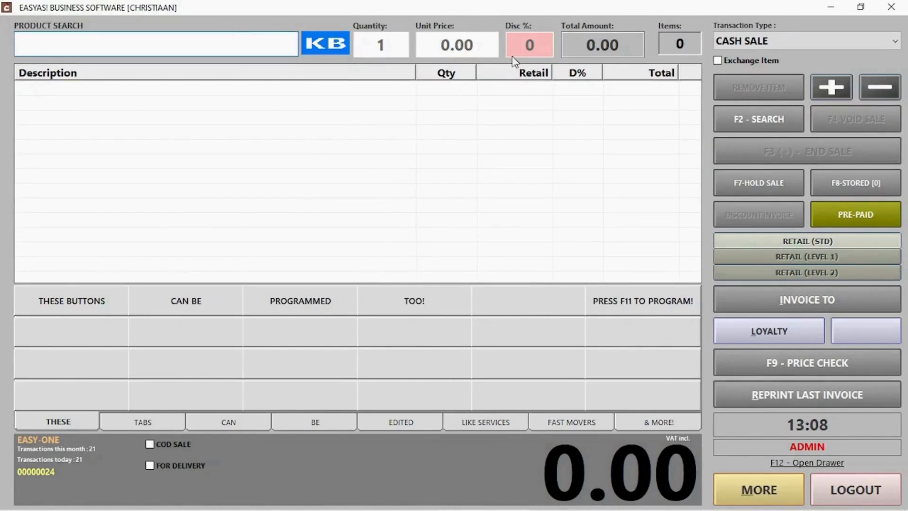
Step: Ring up one OMO with code 000006 and hold the sale without printing a stub
left_click(759, 110)
type("000006")
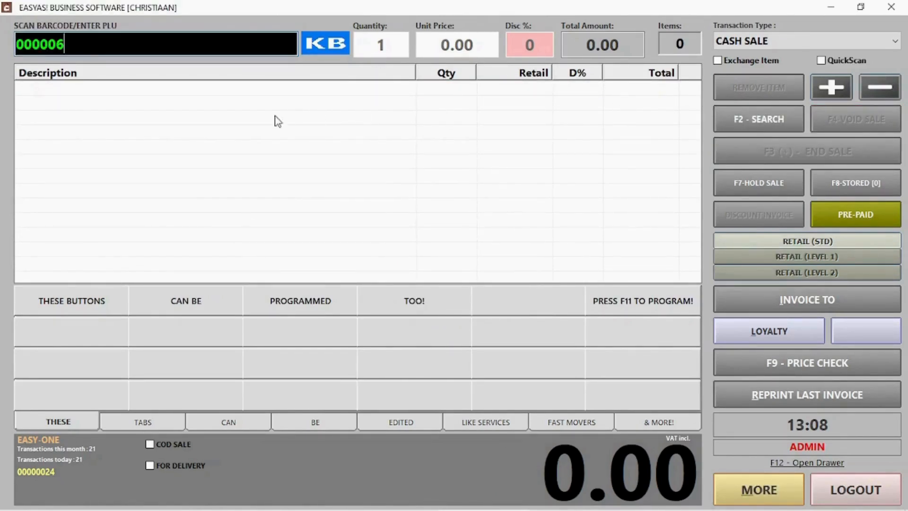
key("Return")
key("Return")
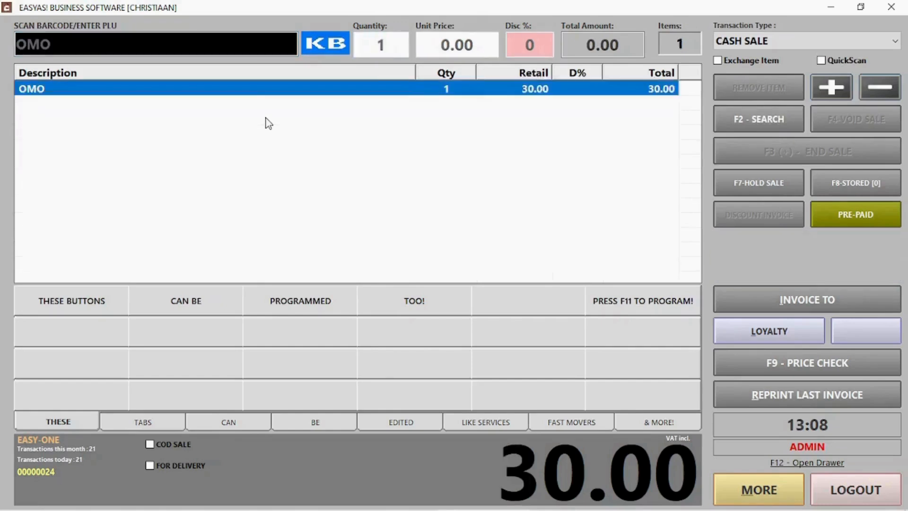
left_click(766, 183)
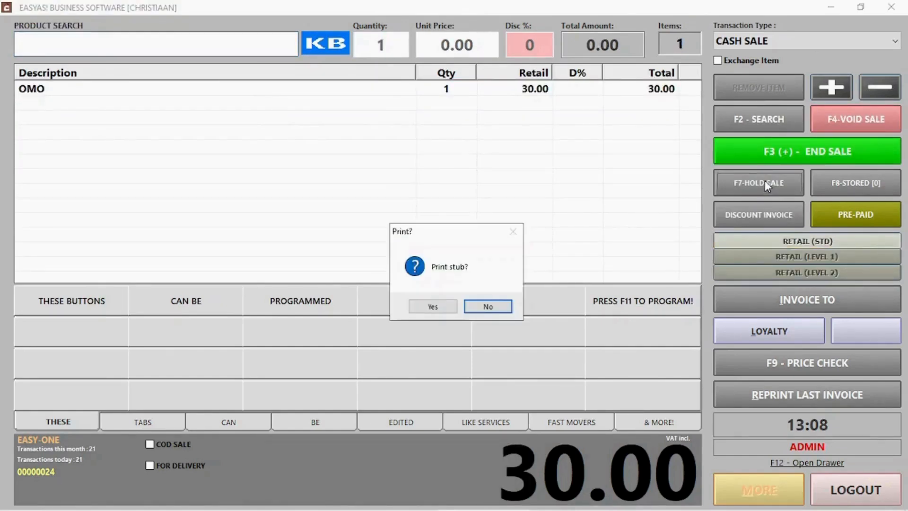
left_click(487, 307)
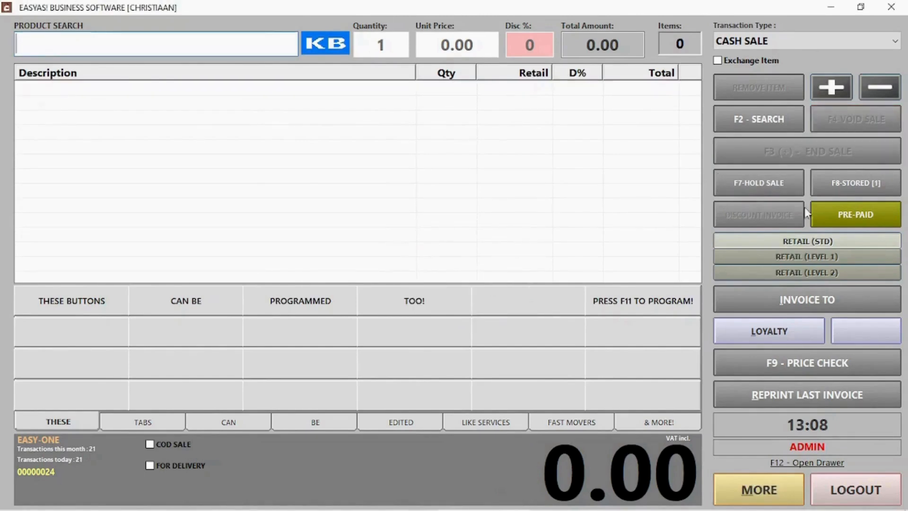
Step: Recall held sale Doc 1 from stored sales back into the till
left_click(859, 191)
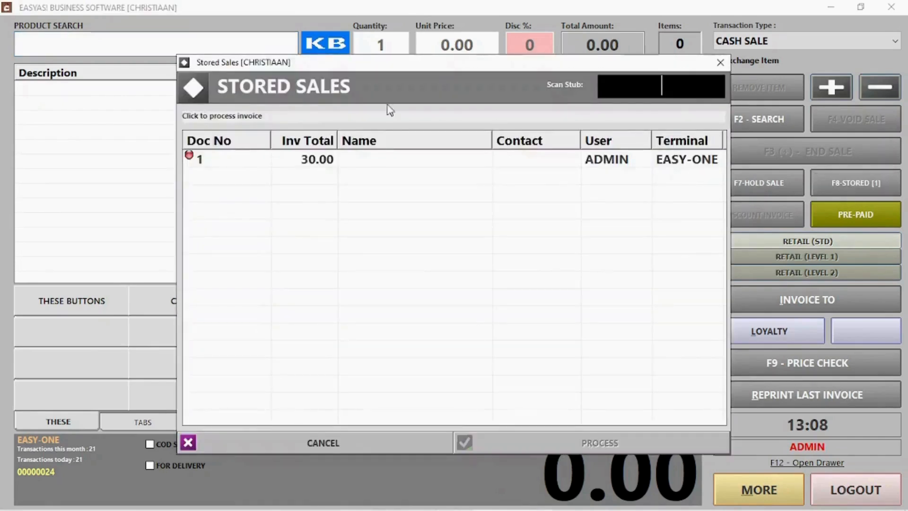
left_click(326, 162)
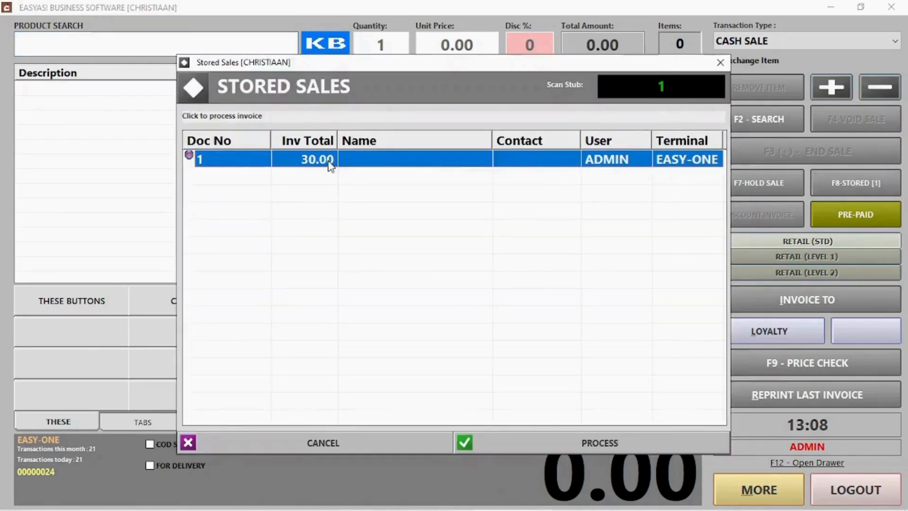
left_click(613, 452)
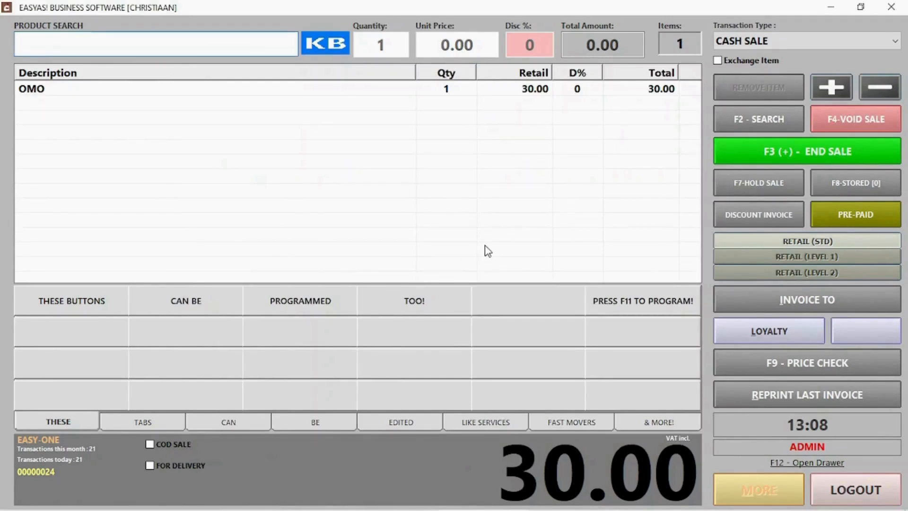
Step: Take payment for the 30.00 due, trying the card and EFT options
left_click(857, 151)
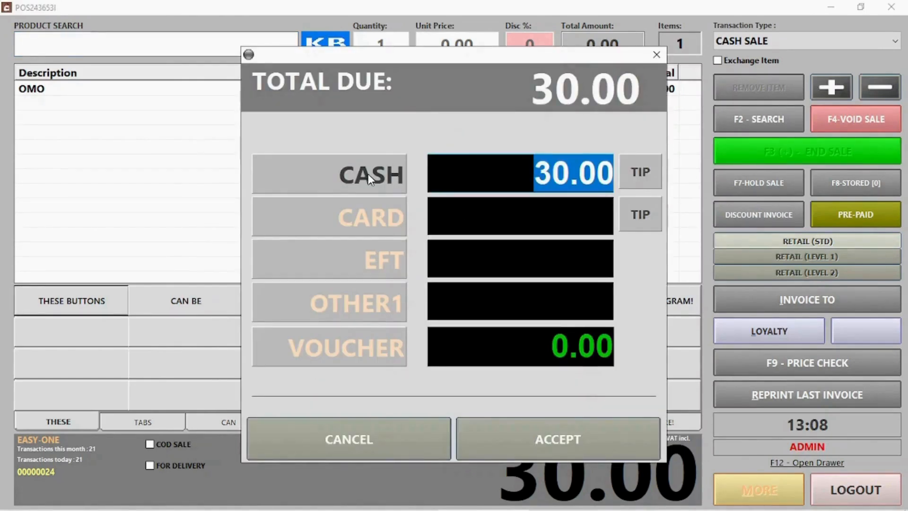
left_click(371, 213)
left_click(377, 278)
Step: Relabel the OTHER1 payment method button as 'Can change'
right_click(364, 311)
left_click(390, 313)
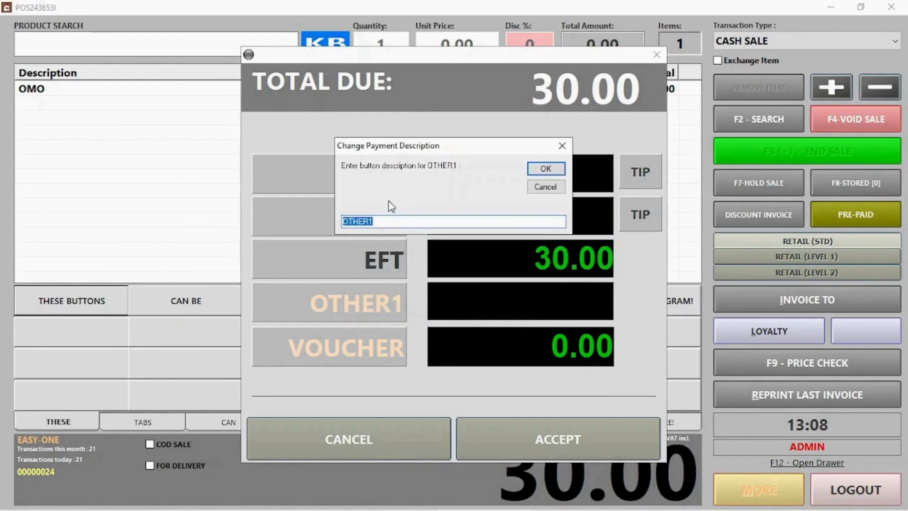
left_click(390, 218)
left_click_drag(384, 218, 303, 222)
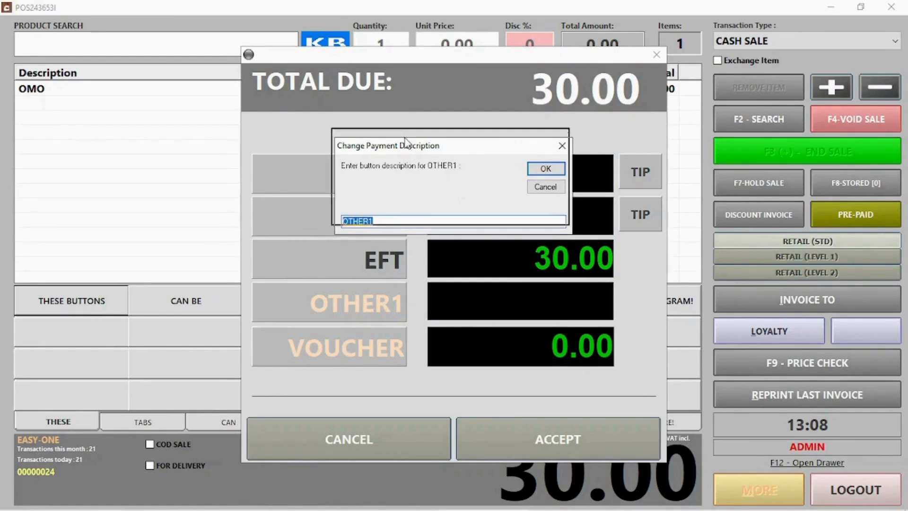
left_click_drag(410, 151, 440, 84)
type("A")
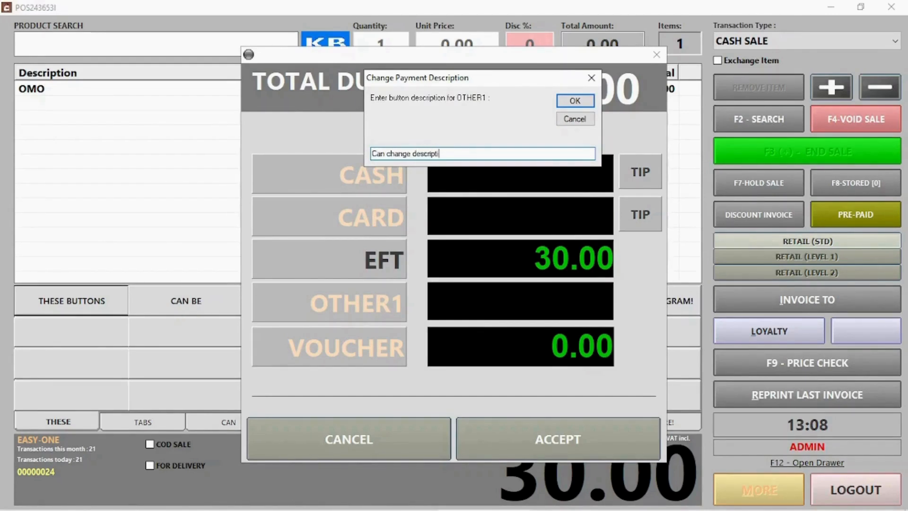
key("Return")
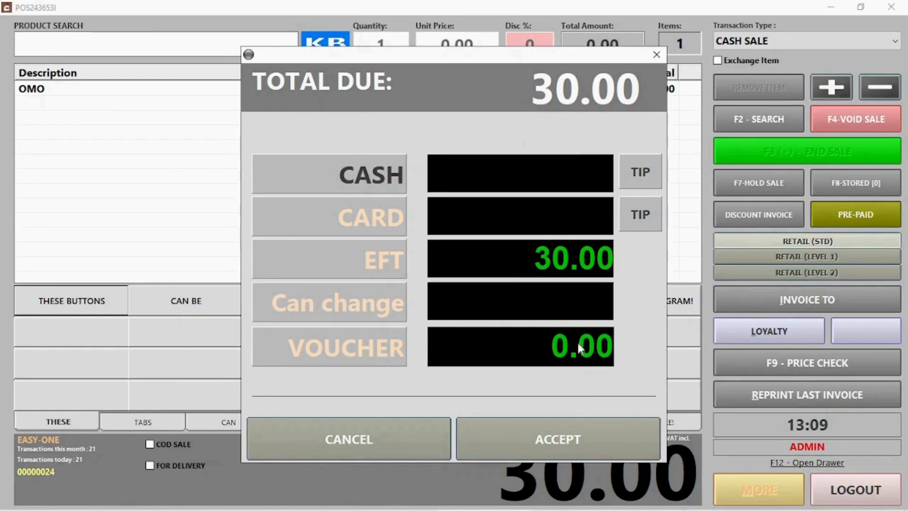
Step: Pay the 30.00 OMO sale with 40.00 cash, keep the 10.00 as a tip, and start a new sale
left_click(634, 174)
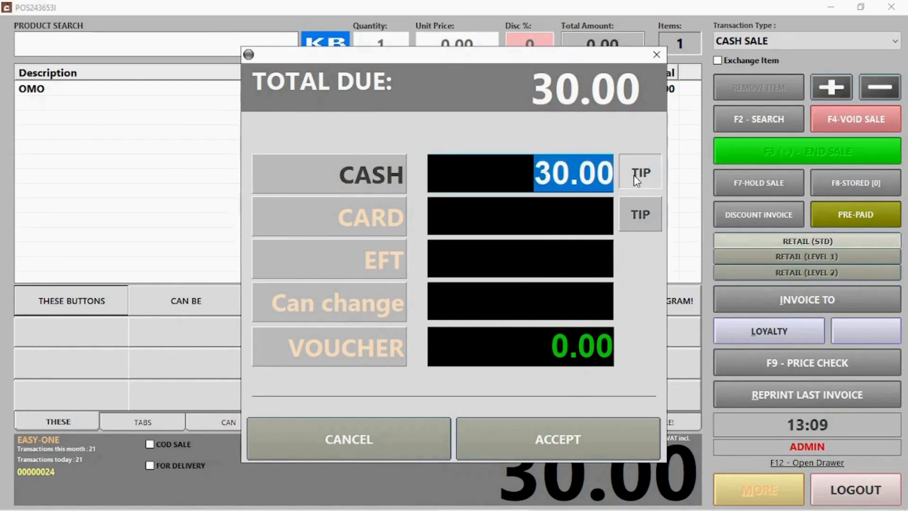
type("40")
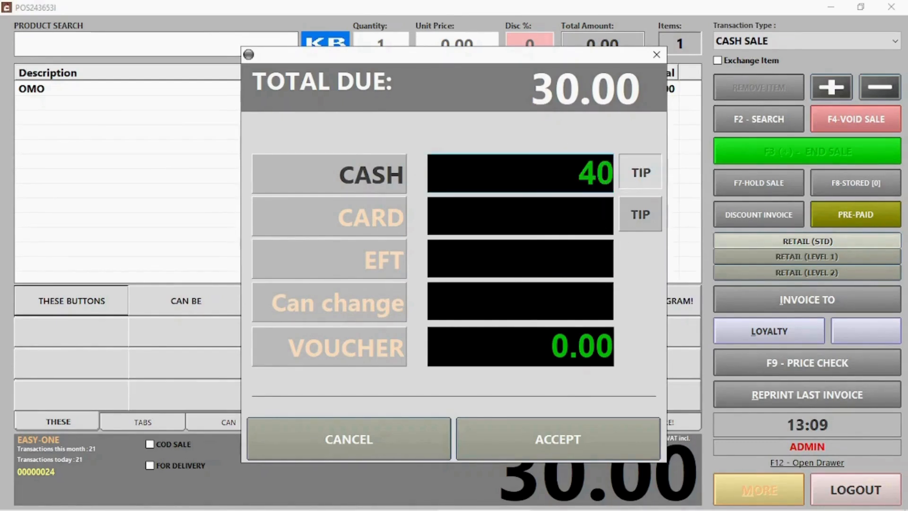
left_click(595, 438)
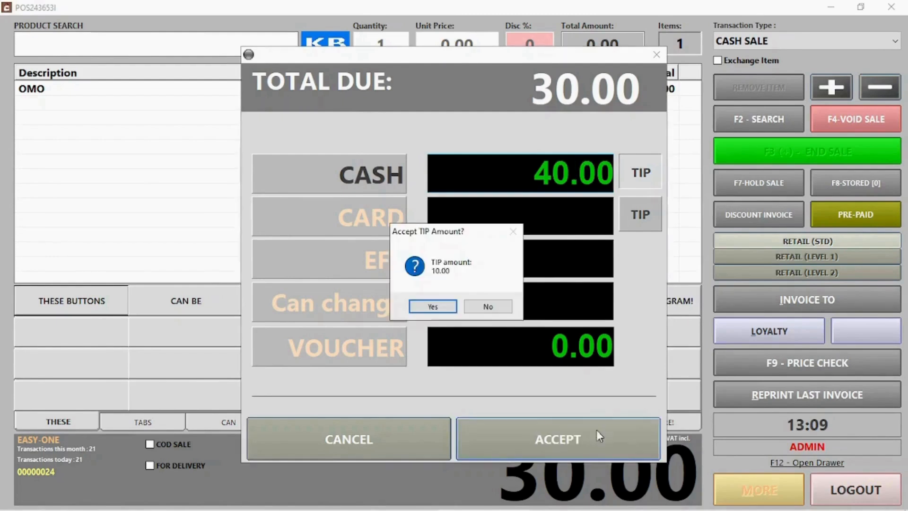
left_click(433, 306)
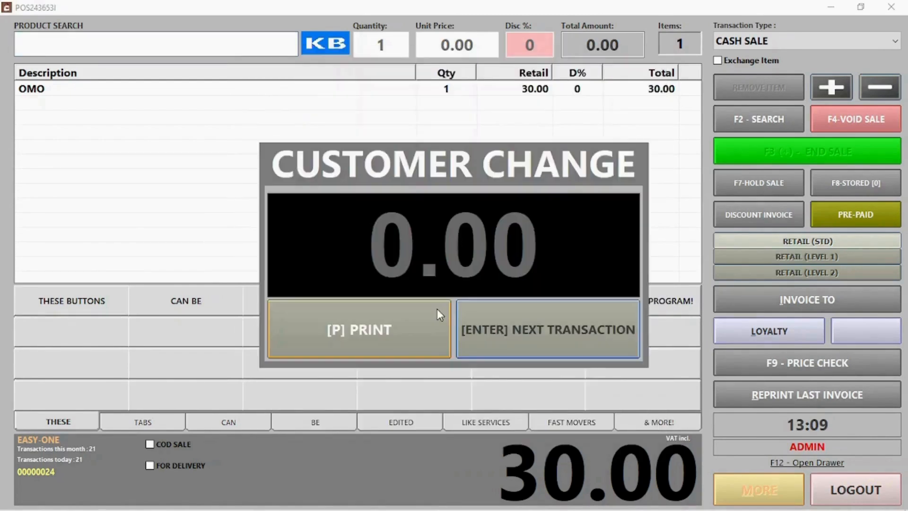
left_click(546, 328)
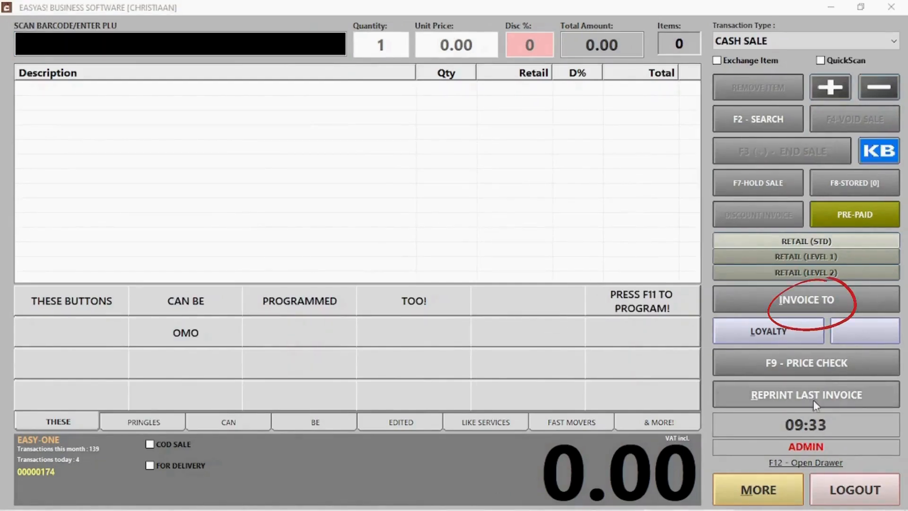
Step: Invoice the sale to a searched client, add their 82.00 account balance, and accept payment
left_click(793, 300)
left_click(794, 300)
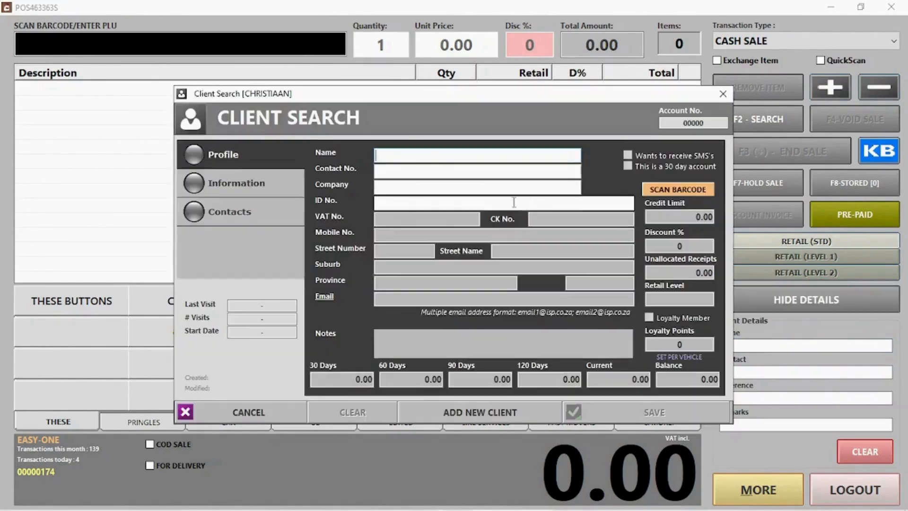
type("ja")
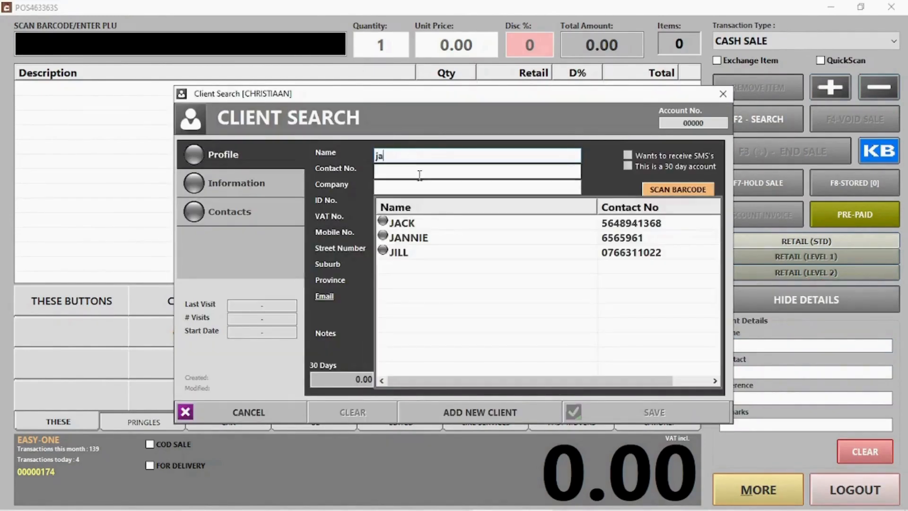
left_click(406, 225)
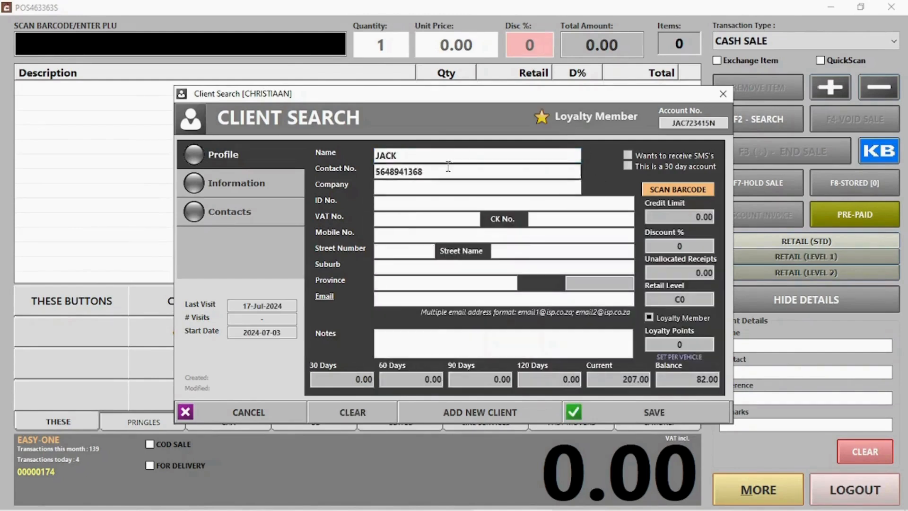
left_click(637, 420)
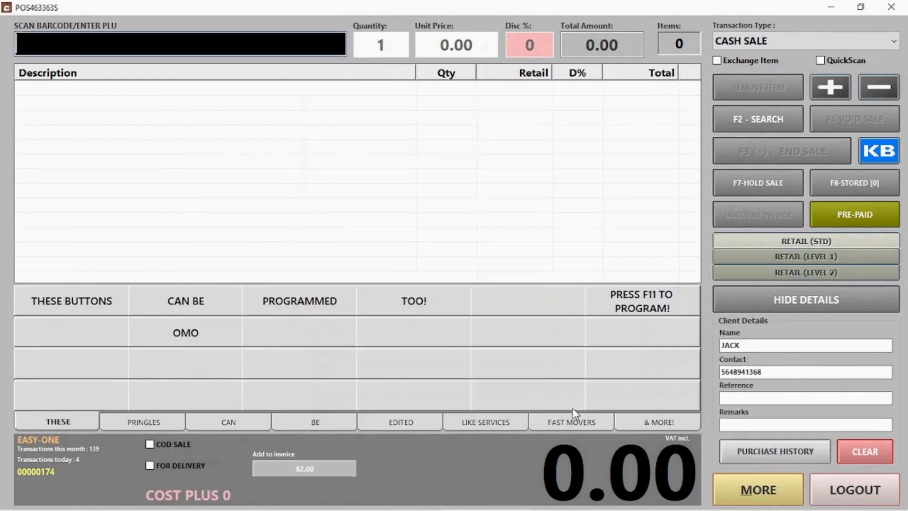
left_click(473, 306)
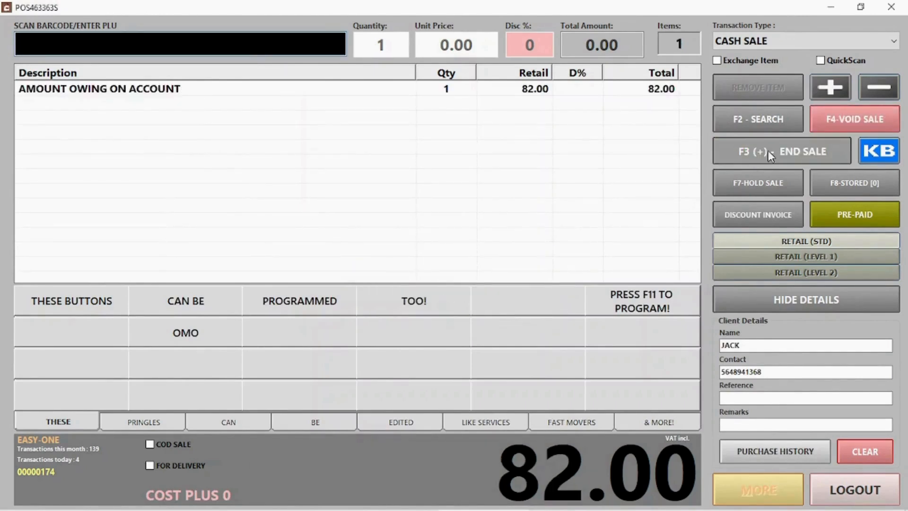
left_click(769, 154)
left_click(550, 439)
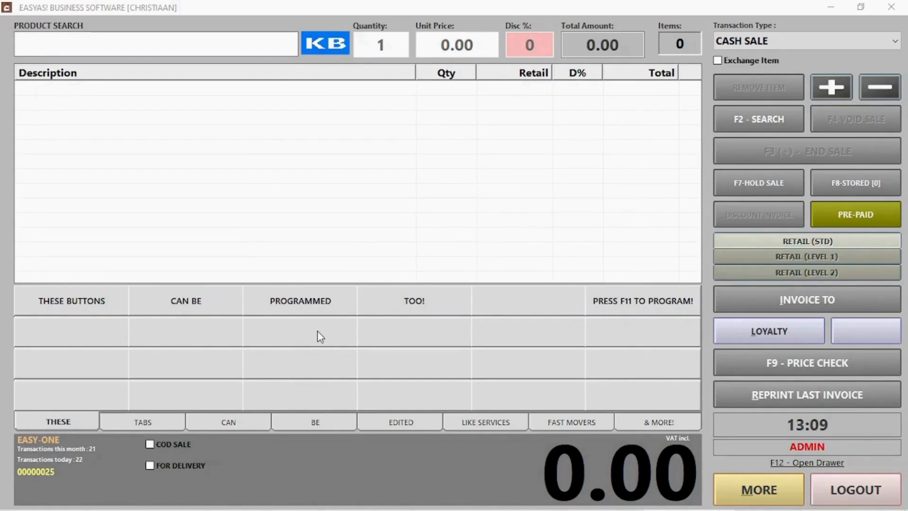
Step: Turn on F11 button editing and assign WASH to the first quick-sale button
left_click(346, 223)
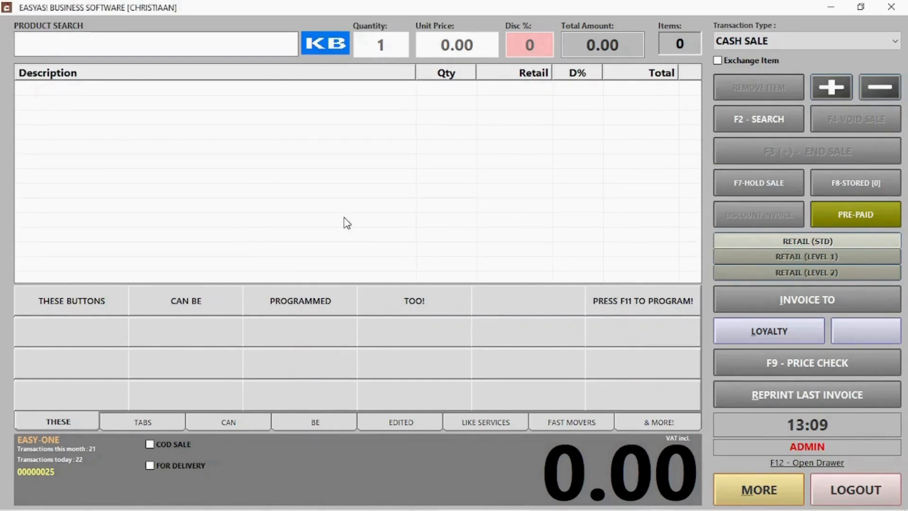
key("F11")
left_click(112, 323)
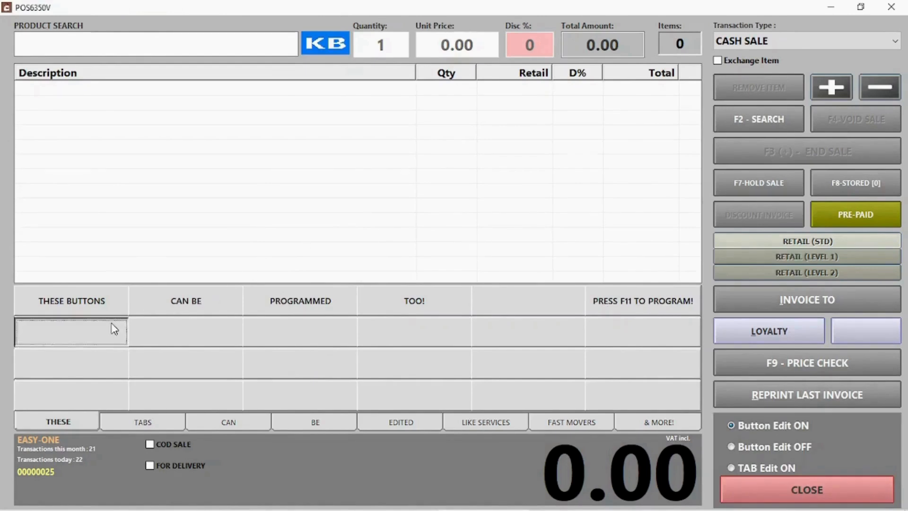
type("was")
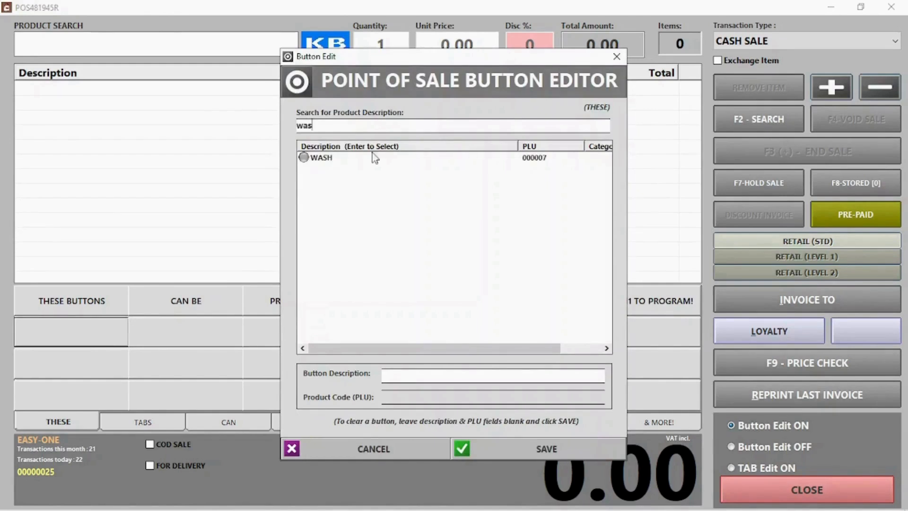
double_click(308, 161)
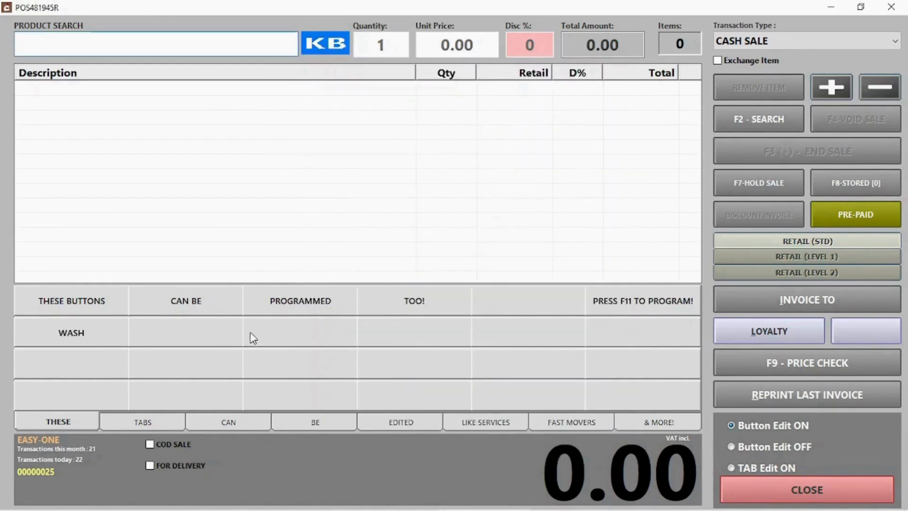
Step: Assign PRINGLES S&V to the second quick-sale button
left_click(218, 333)
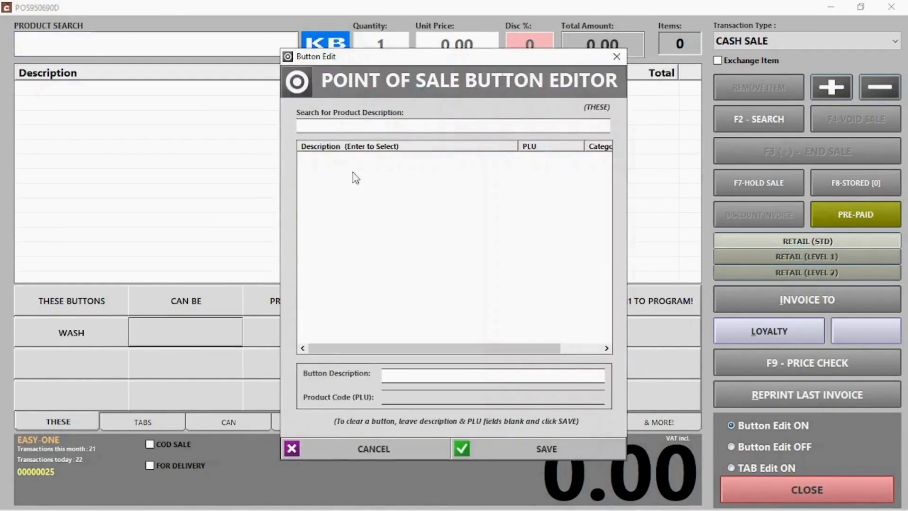
left_click(357, 123)
type("pr")
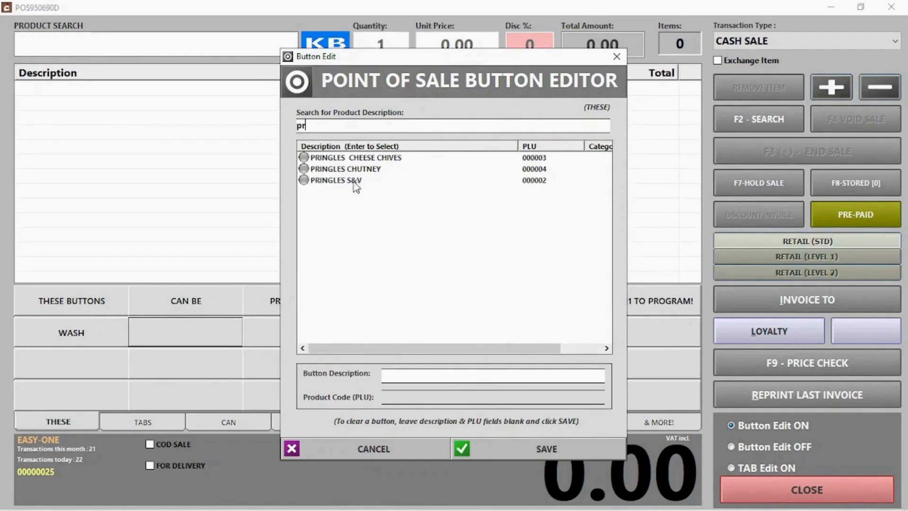
double_click(353, 181)
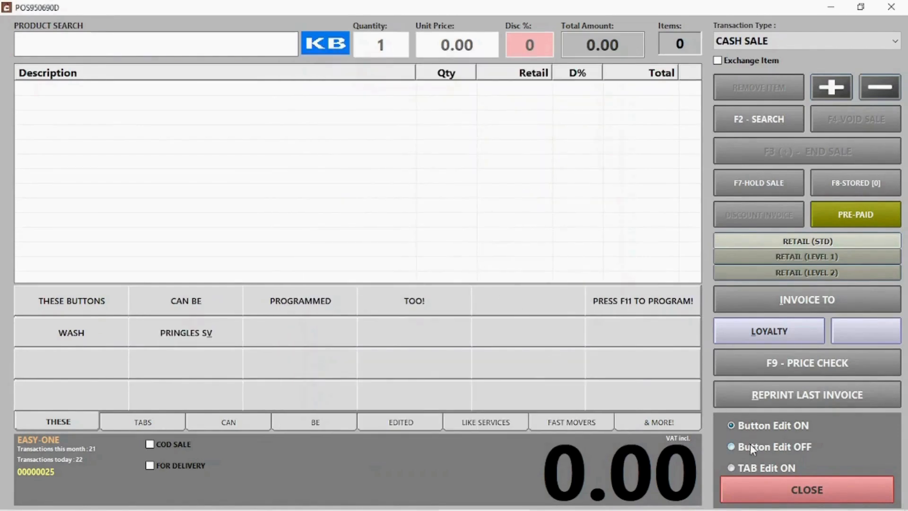
left_click(759, 470)
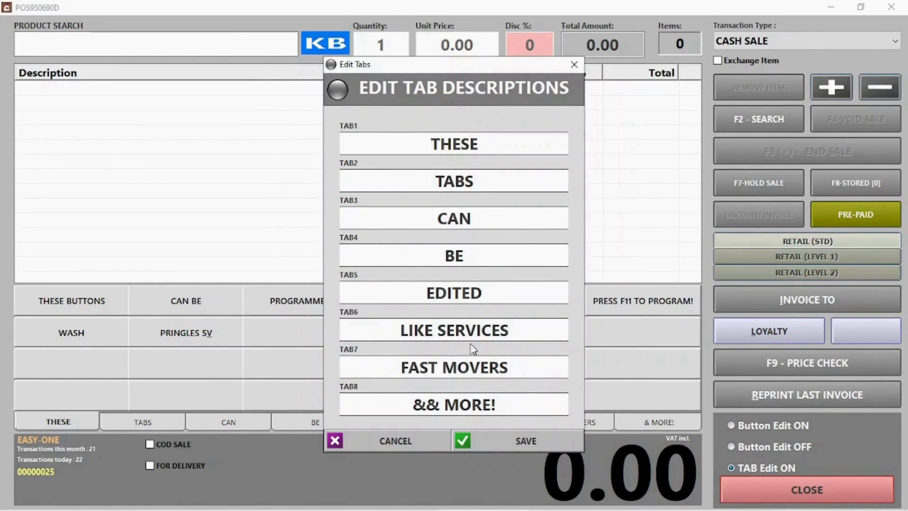
Step: Rename the TAB2 tab from TABS to 'Pringles', save, and try its first empty button
left_click_drag(486, 185, 351, 186)
type("Pringles")
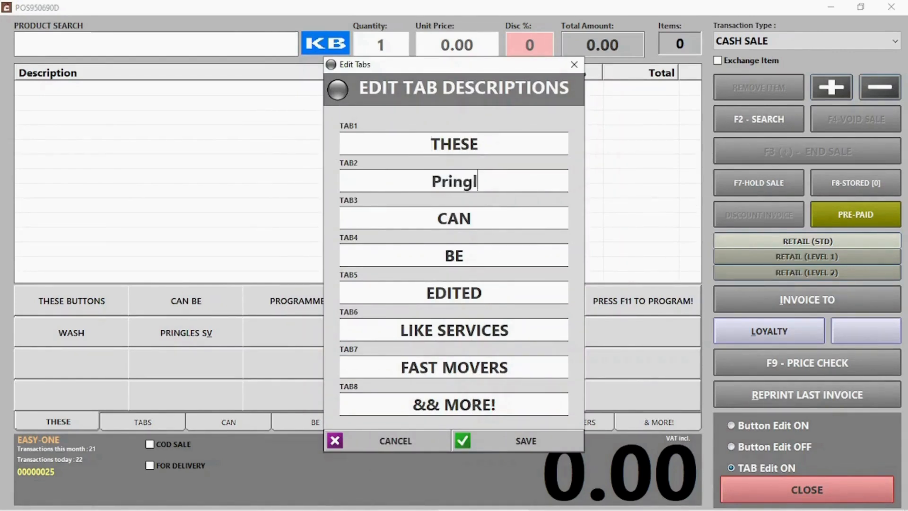
left_click(529, 435)
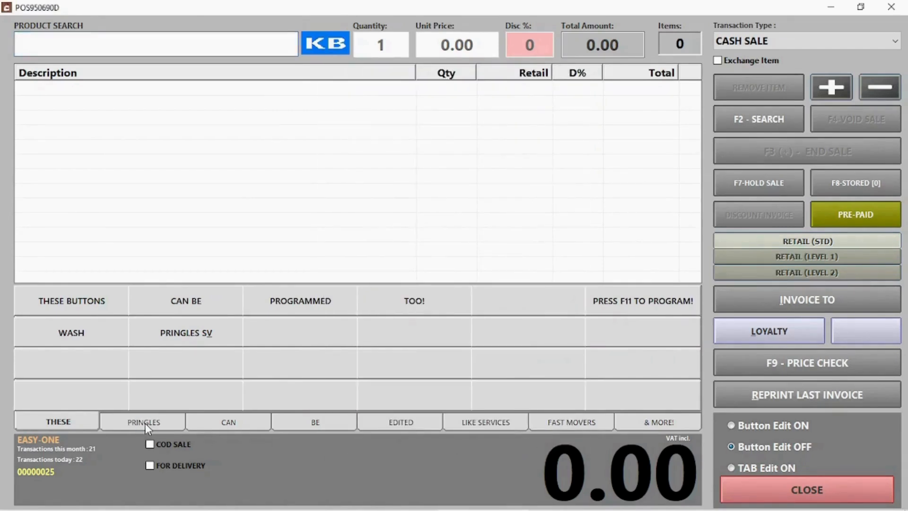
left_click(146, 423)
left_click(81, 310)
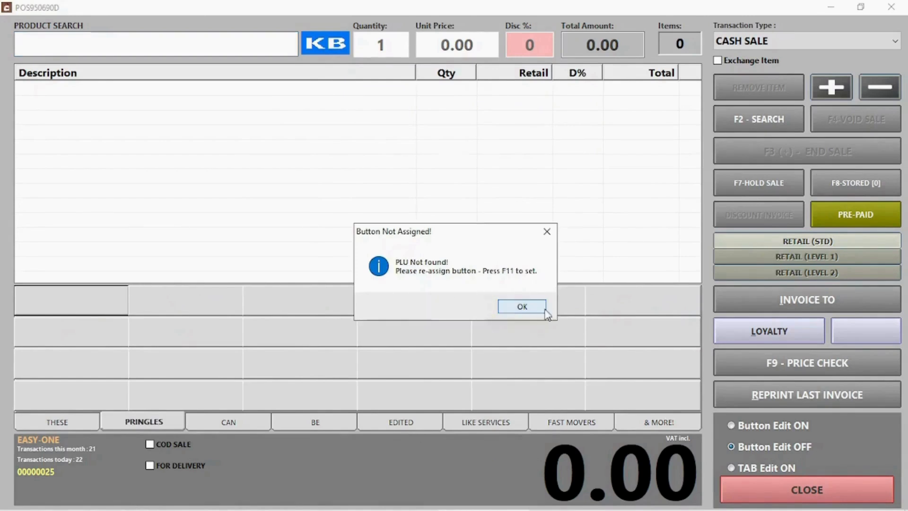
Step: Dismiss the notice, re-enable editing, and assign PRINGLES CHEESE CHIVES to the first PRINGLES button
left_click(531, 308)
left_click(794, 428)
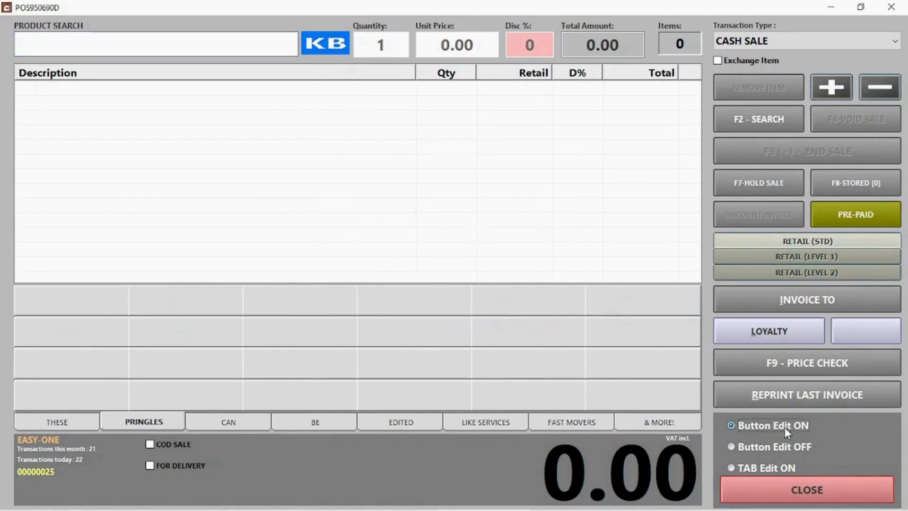
left_click(81, 313)
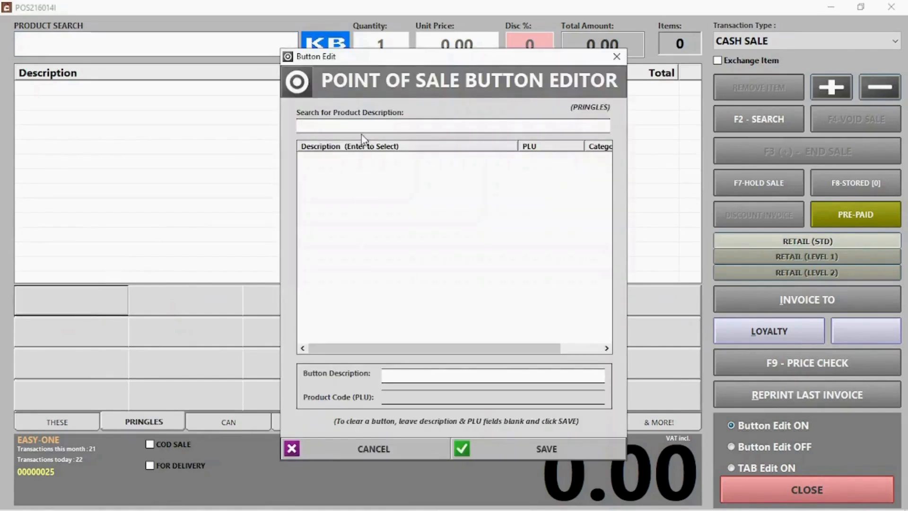
type("pring")
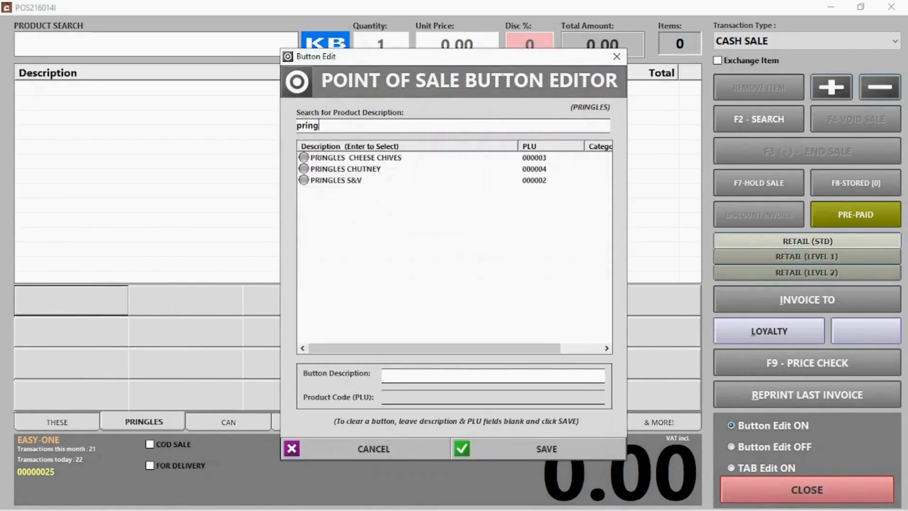
left_click(364, 158)
key("Return")
Step: Assign PRINGLES CHUTNEY and PRINGLES S&V to the next two buttons, then turn button editing off
left_click(176, 310)
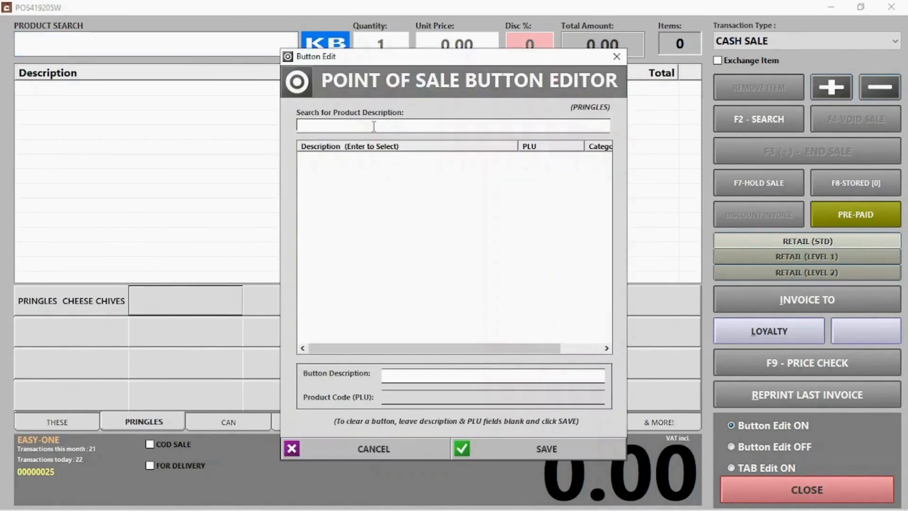
type("pr")
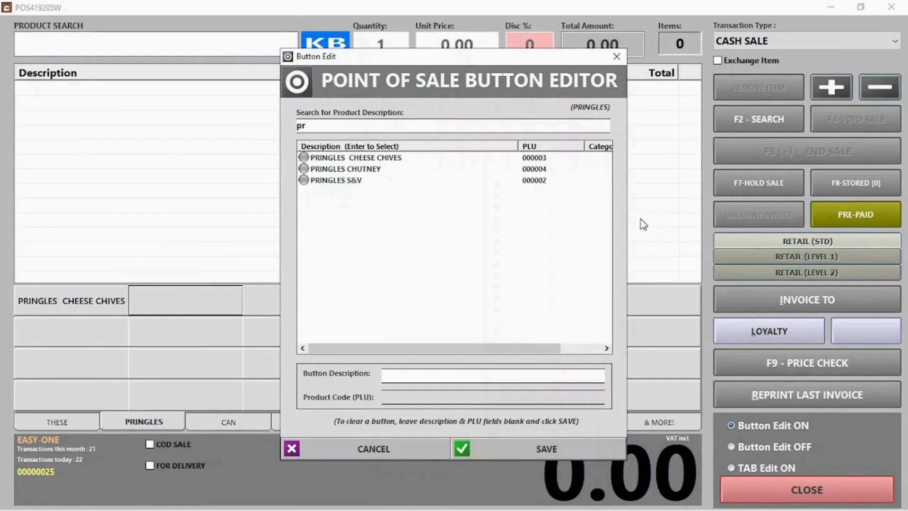
double_click(334, 169)
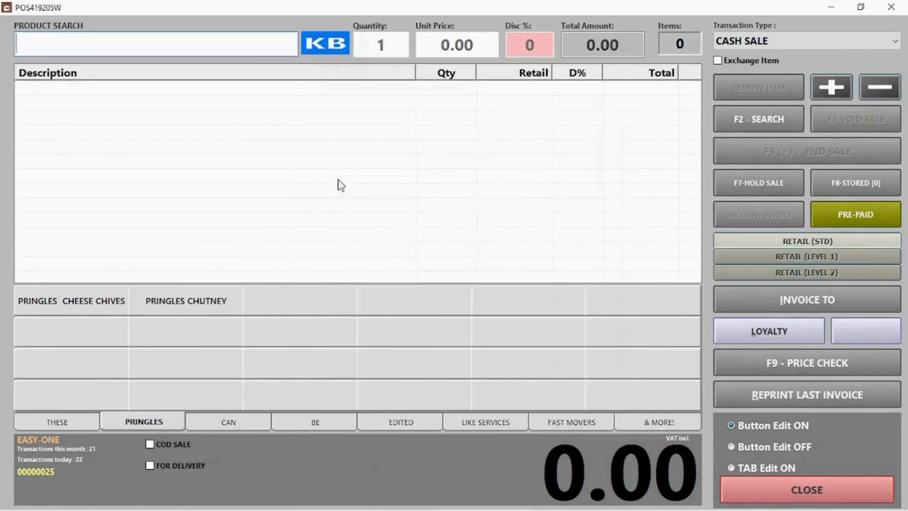
left_click(306, 303)
type("pri")
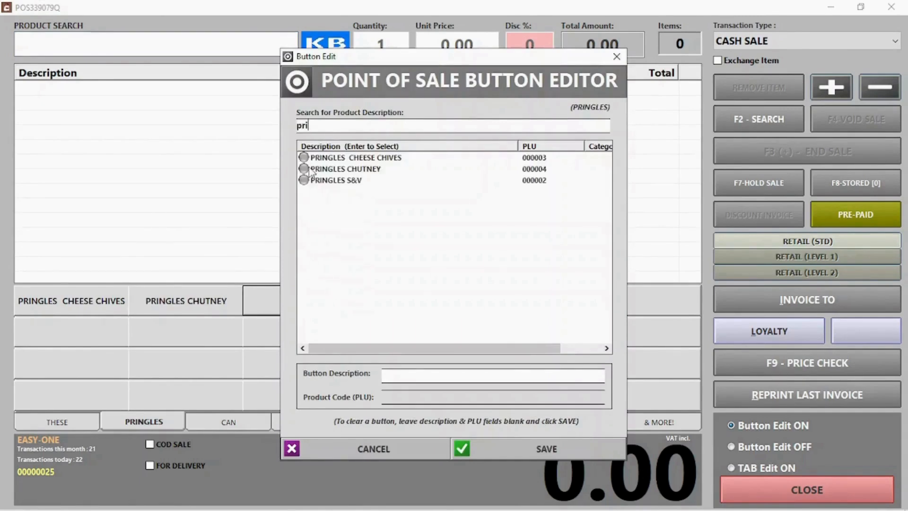
double_click(331, 180)
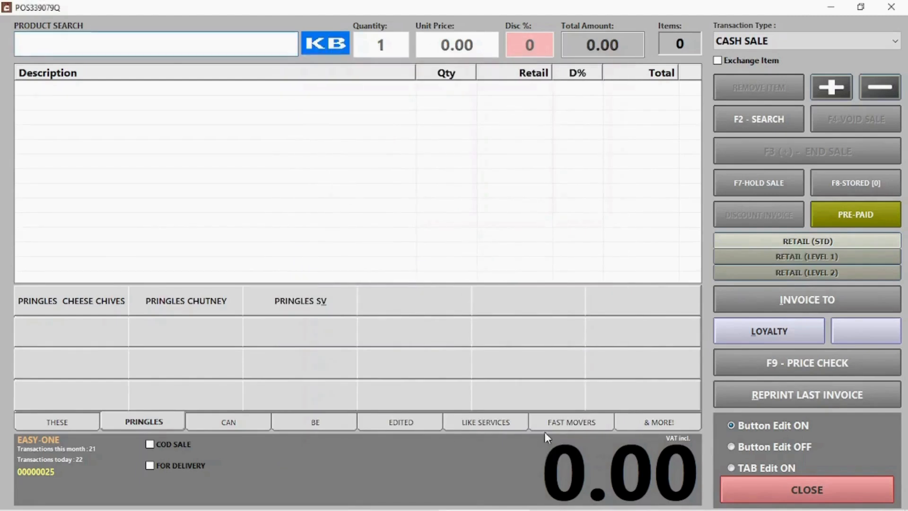
left_click(769, 446)
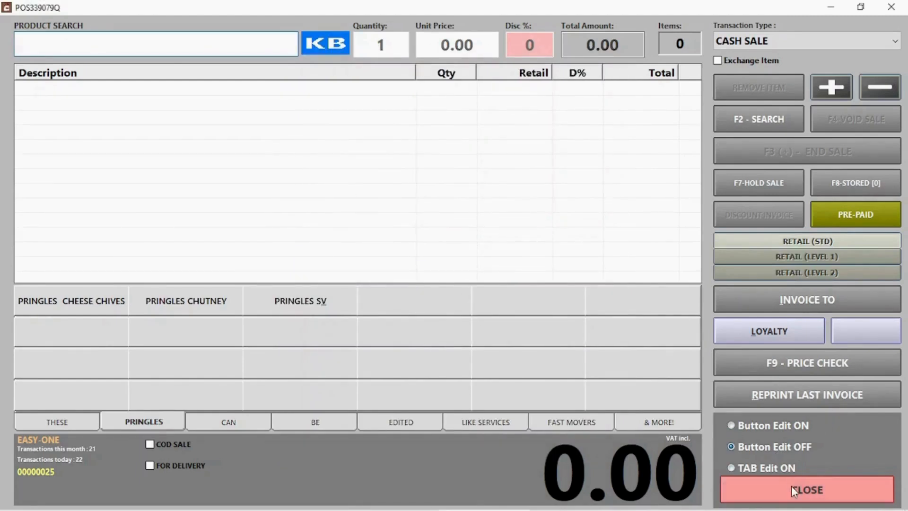
Step: Add Pringles S&V, Chutney and Cheese Chives to the sale at 50.00 each
left_click(791, 487)
left_click(318, 300)
left_click(218, 301)
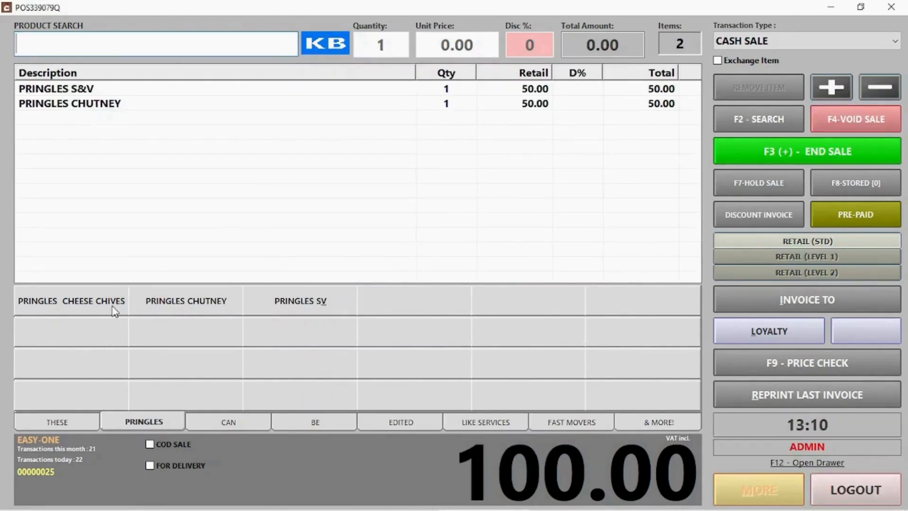
left_click(115, 308)
Step: Add one free WASH from the THESE group at quantity 1 and price 0.00
left_click(80, 428)
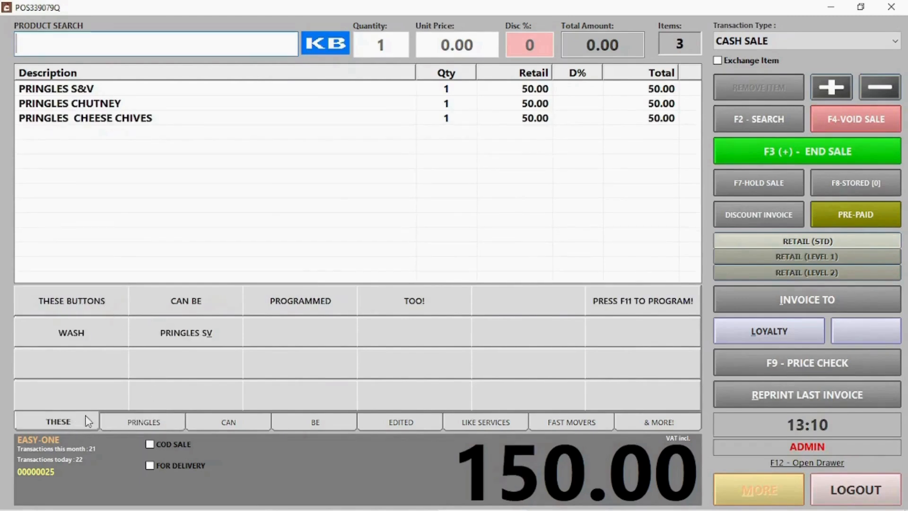
left_click(85, 331)
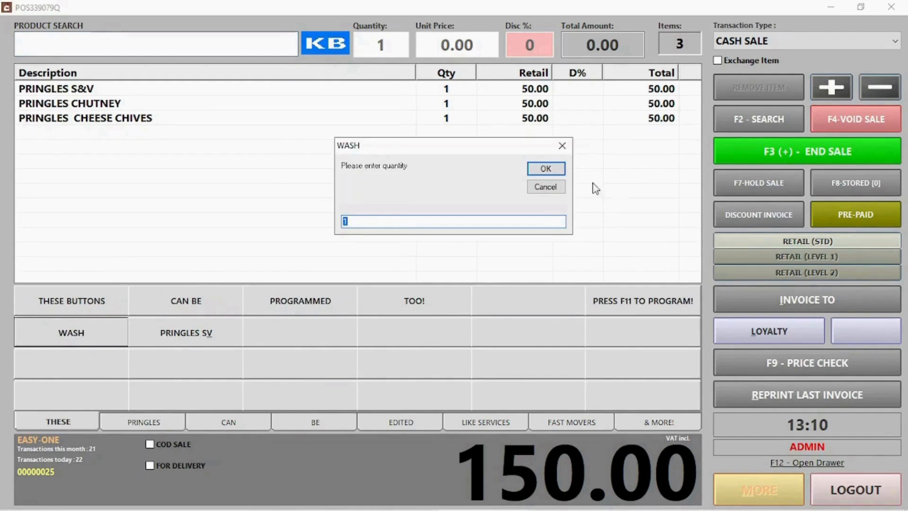
left_click(558, 171)
left_click(560, 171)
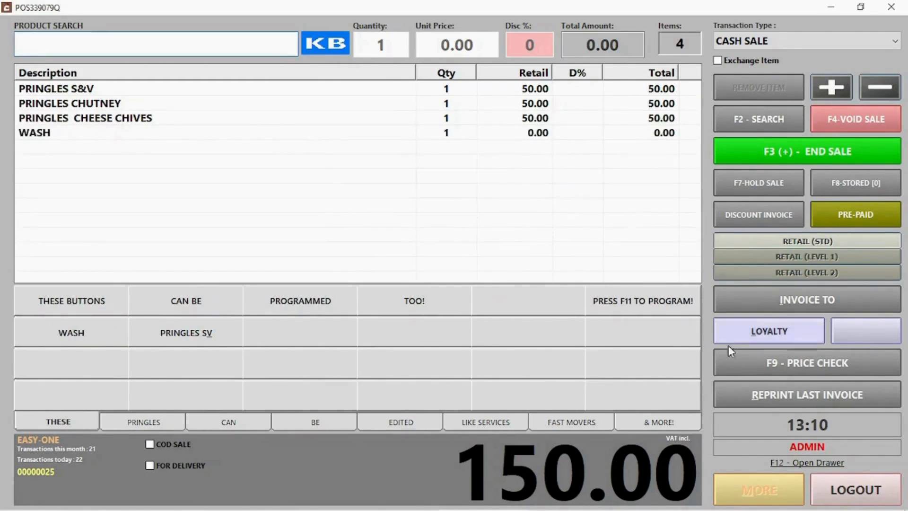
Step: Add another WASH line with quantity 2 at 60.00 each
left_click(82, 333)
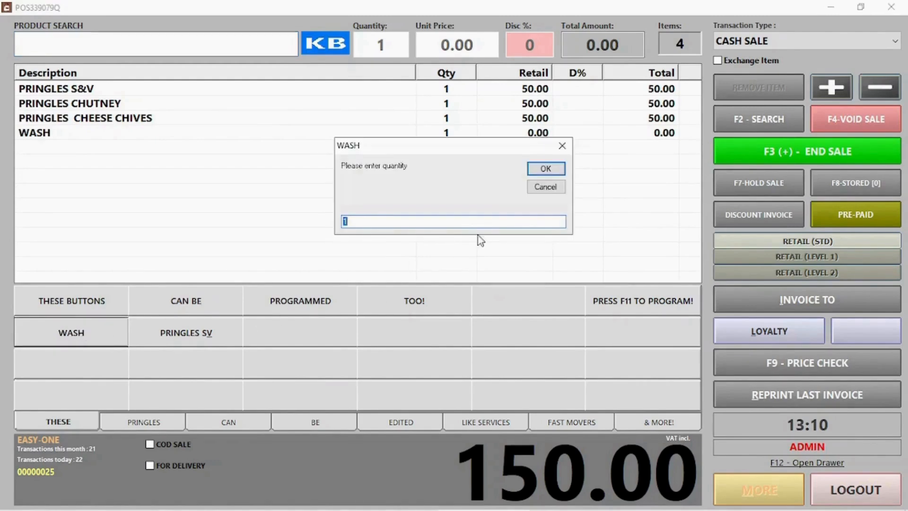
type("2")
left_click(544, 166)
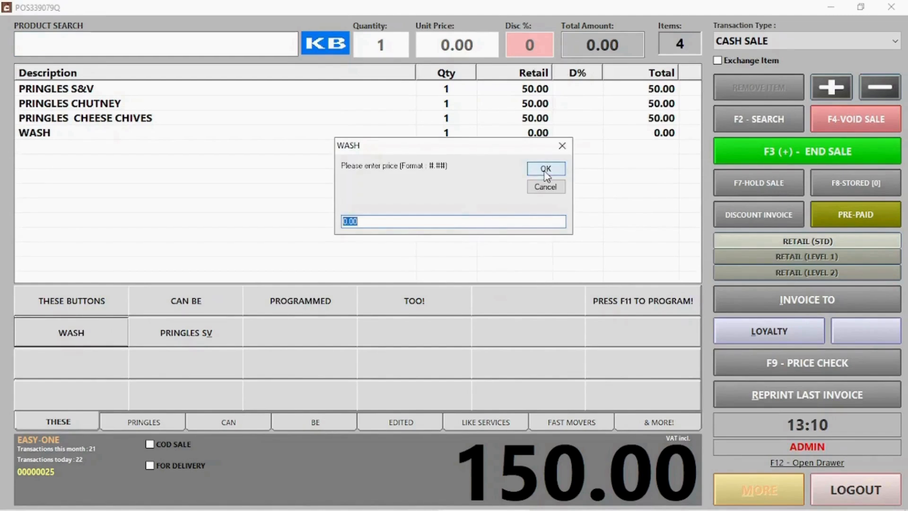
type("60")
left_click(546, 171)
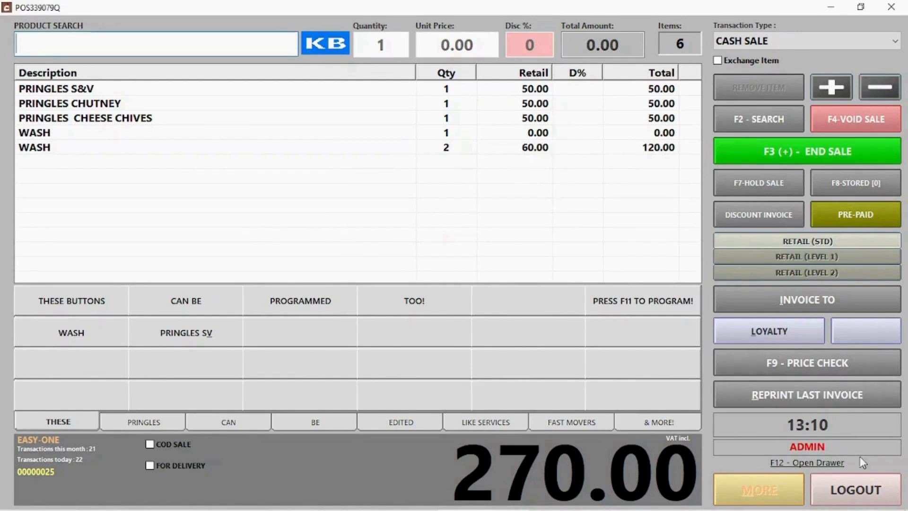
key("F11")
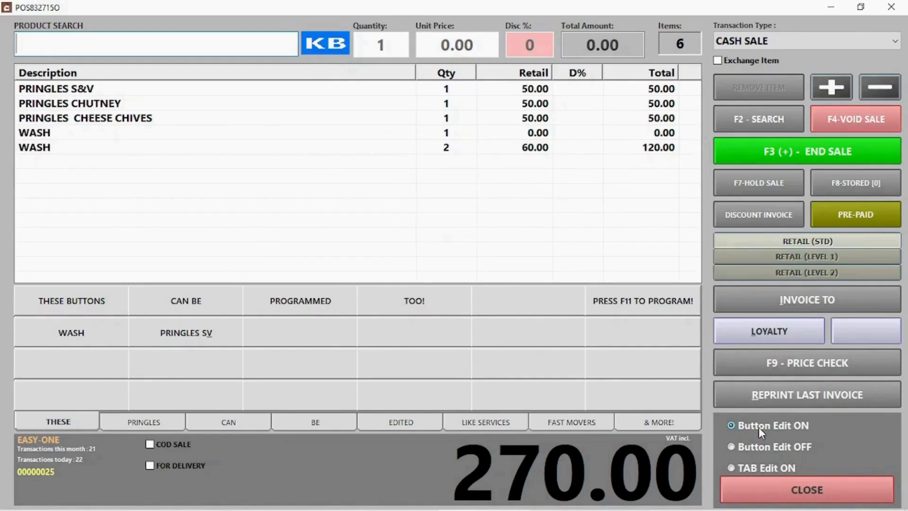
Step: Delete the PRINGLES SV button's description and save the cleared button
left_click(208, 330)
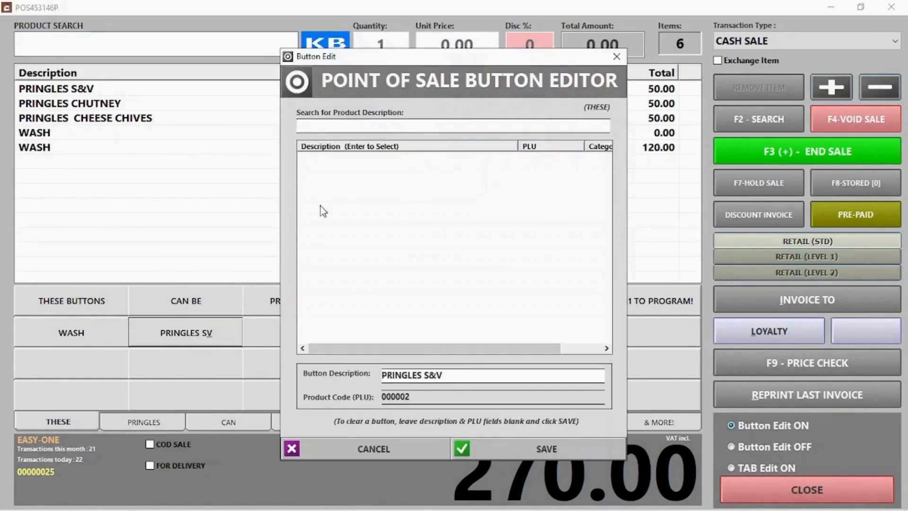
left_click_drag(458, 375, 311, 374)
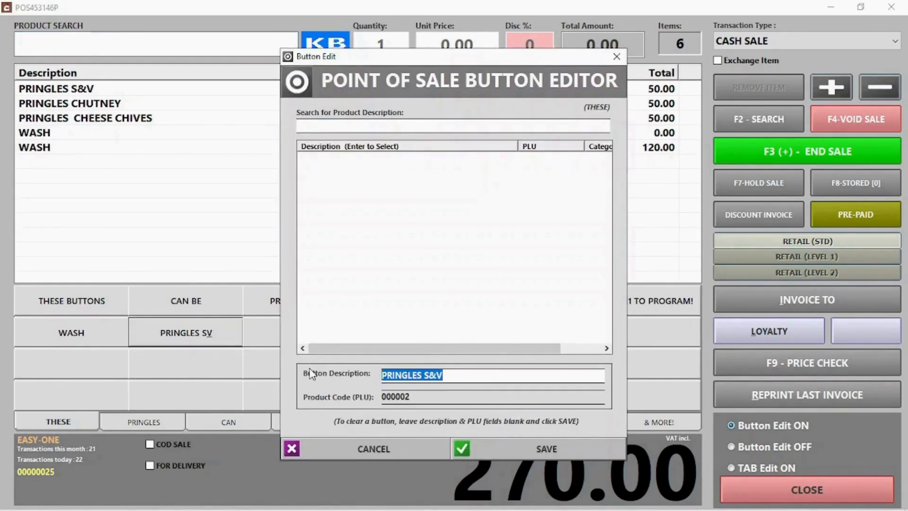
key("Delete")
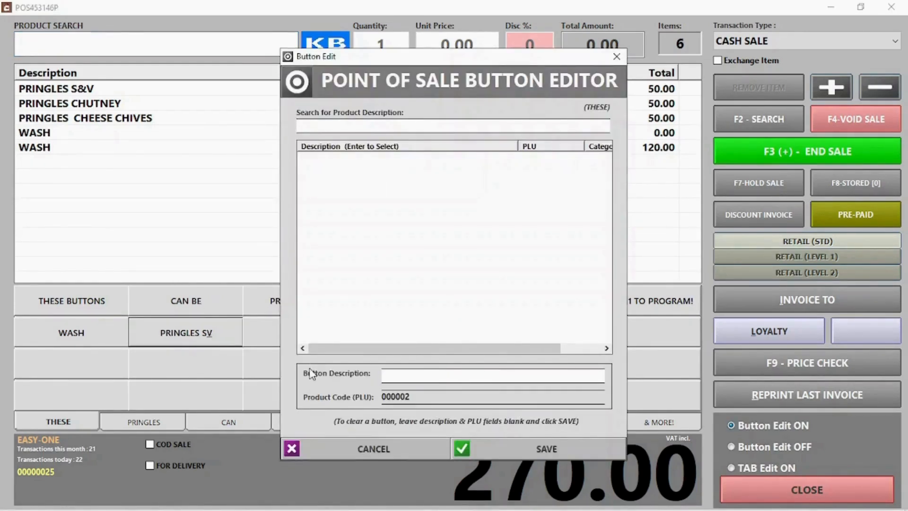
left_click(540, 446)
Step: Turn off button editing, confirm the blank button is unassigned, and close the panel
left_click(771, 446)
left_click(166, 339)
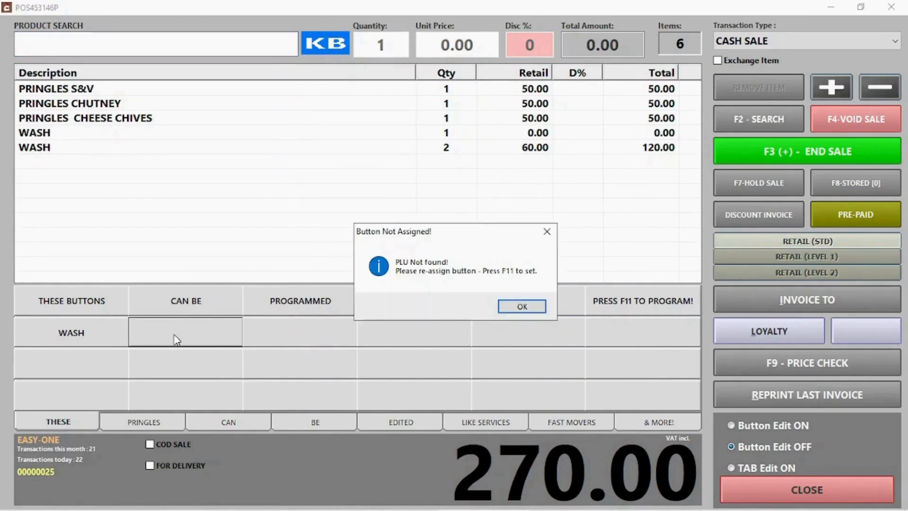
left_click(525, 306)
left_click(800, 488)
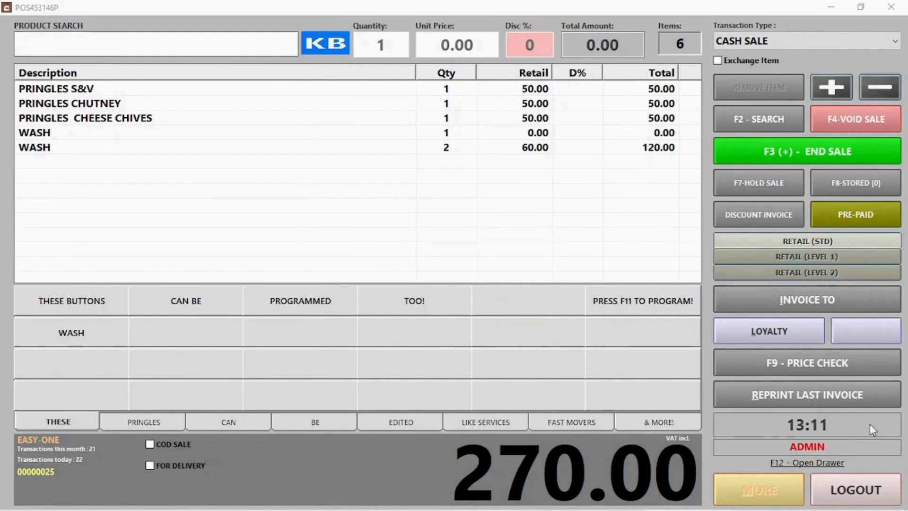
Step: Pay the 270.00 sale by card, start the next transaction and open invoice history
left_click(785, 151)
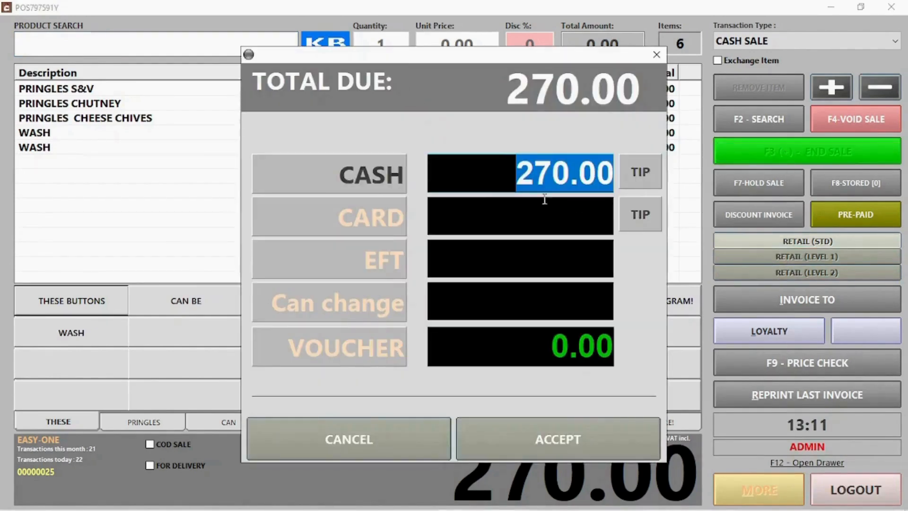
left_click(369, 219)
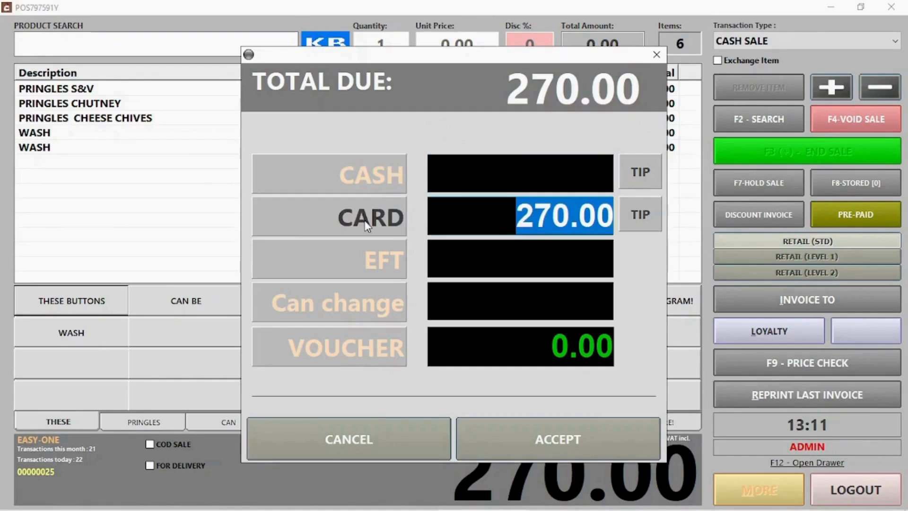
left_click(556, 443)
left_click(541, 354)
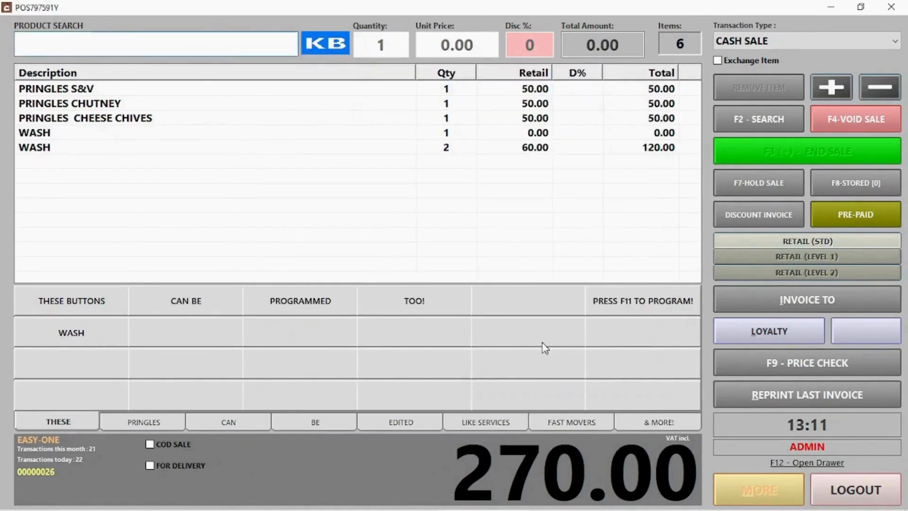
left_click(772, 501)
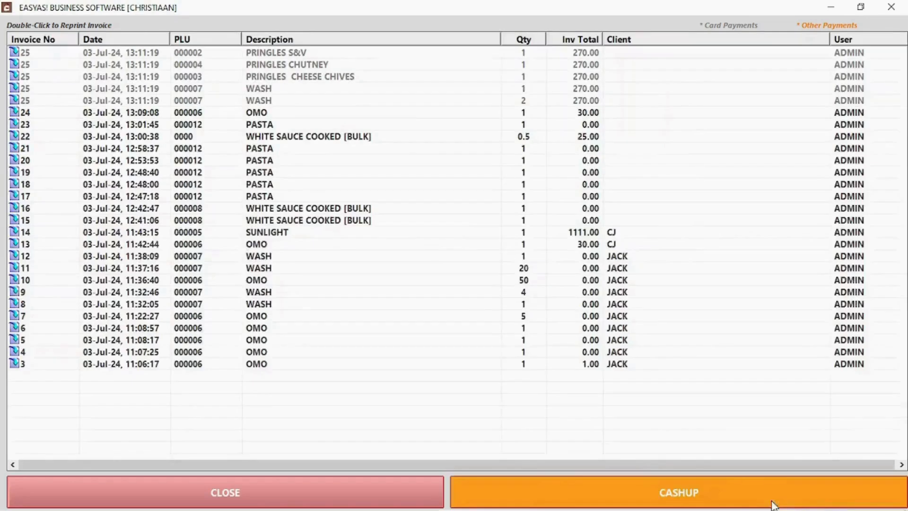
Step: Open invoice 25's reprint, then close it and the invoice history list
double_click(299, 56)
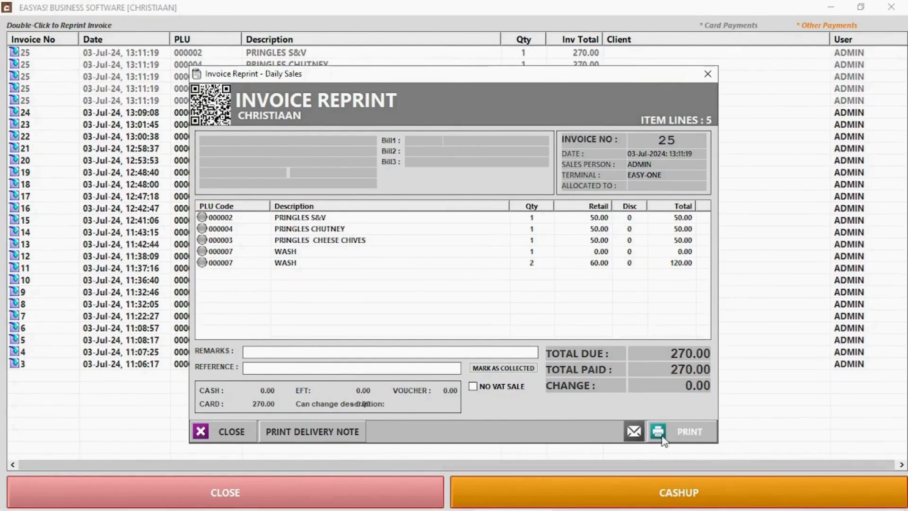
left_click(232, 430)
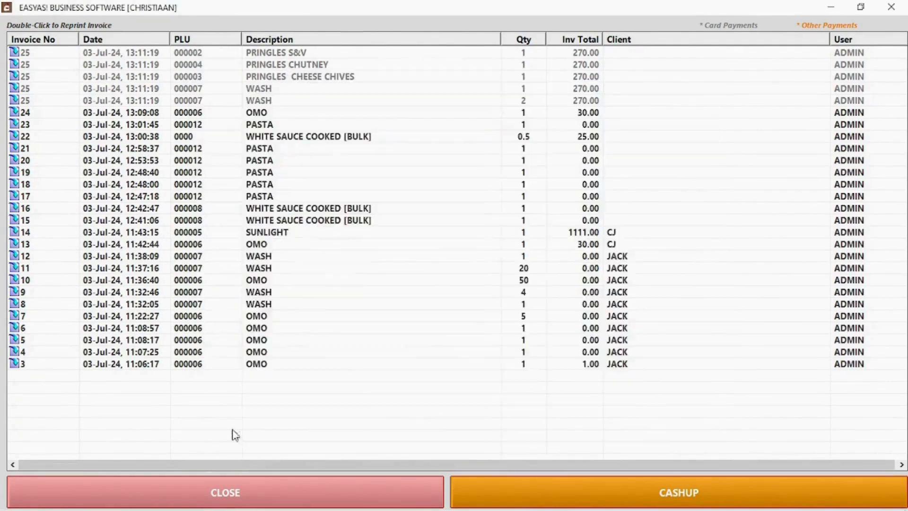
left_click(275, 492)
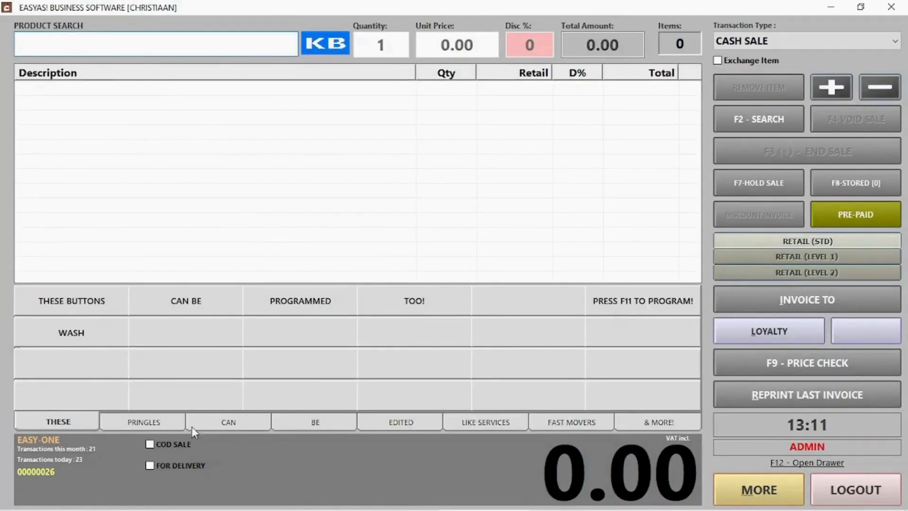
Step: Mark the sale as COD, enter the client's details, and add one WASH at 50.00
left_click(150, 445)
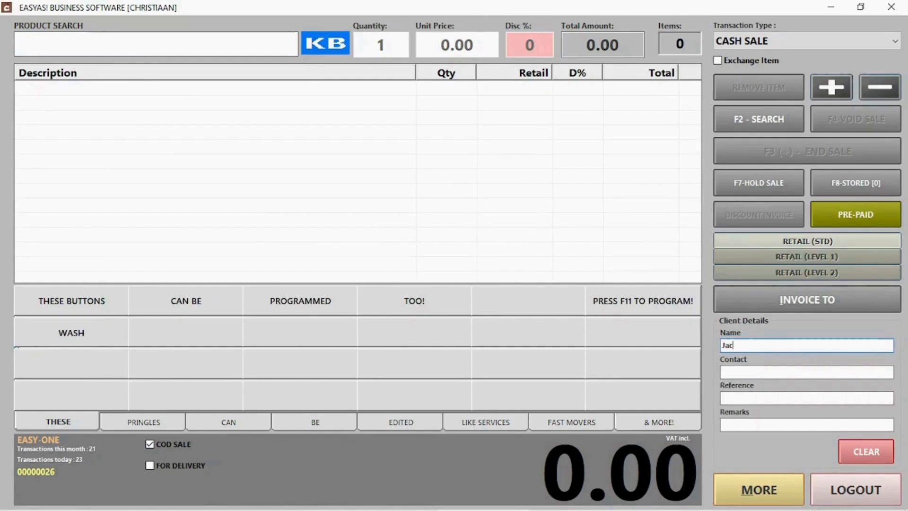
key("Tab")
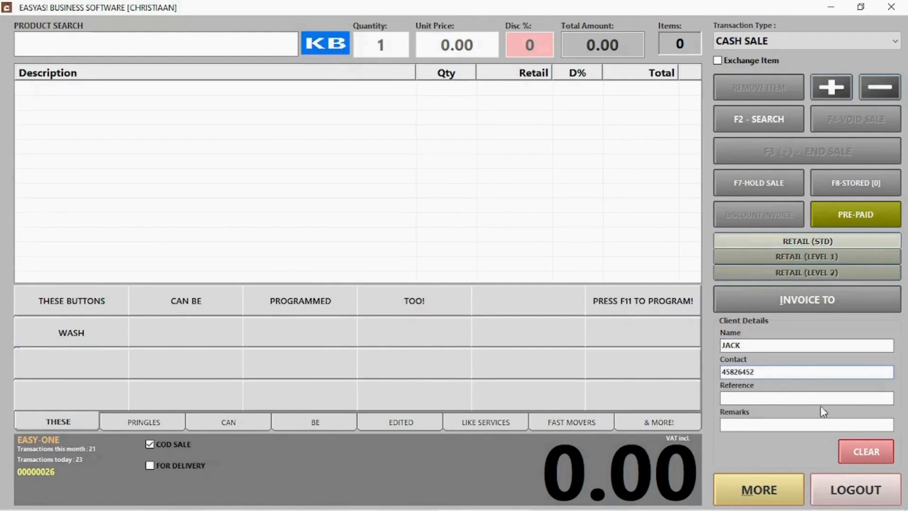
left_click(52, 336)
left_click(541, 170)
type("50")
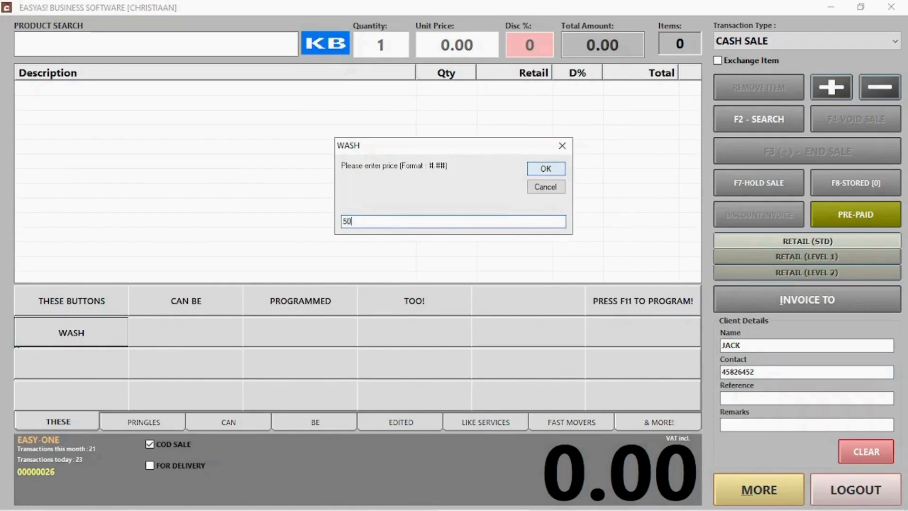
left_click(538, 168)
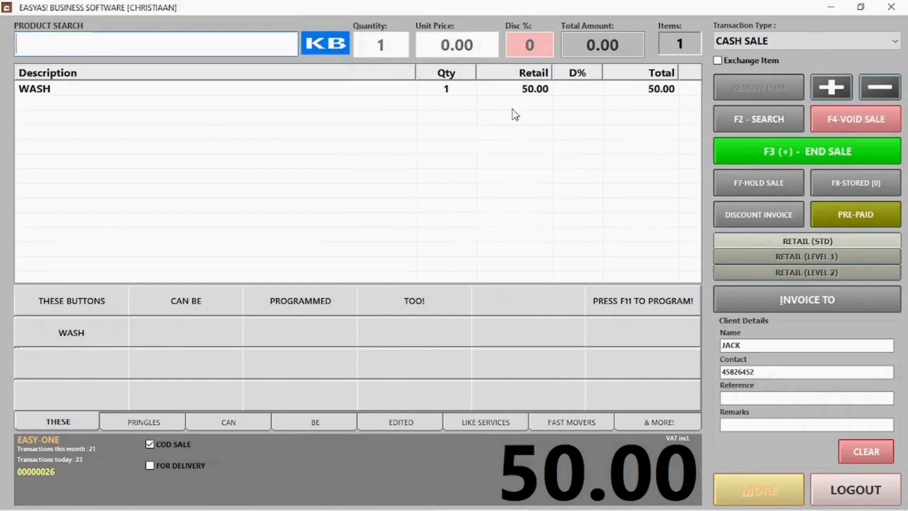
Step: End the sale, accept 50.00 cash with 0.00 change, and start a new sale
left_click(800, 157)
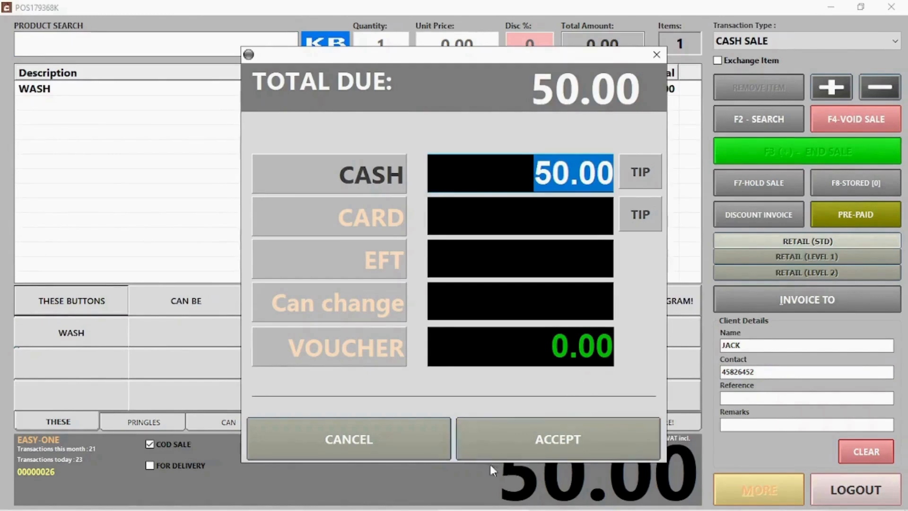
left_click(539, 438)
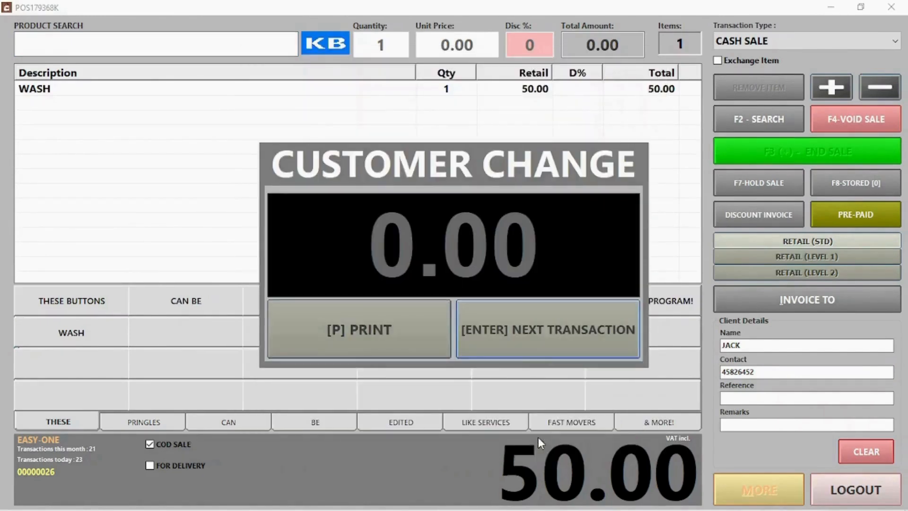
left_click(507, 345)
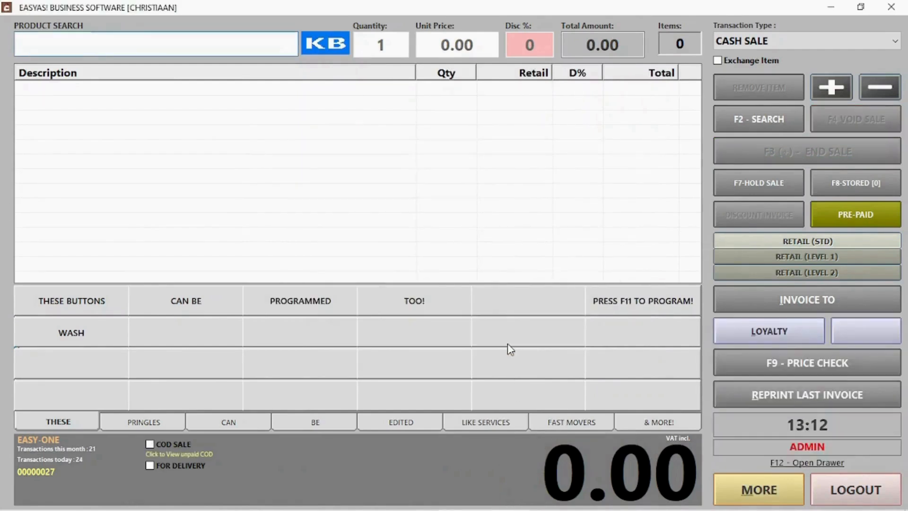
Step: Mark unpaid COD invoice 26 as paid in cash, keeping the payment in today's sales
left_click(174, 455)
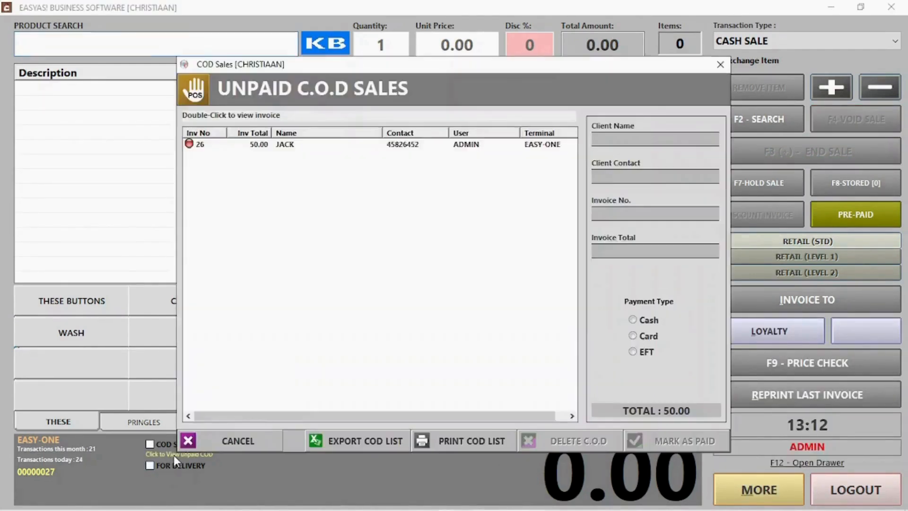
left_click(311, 148)
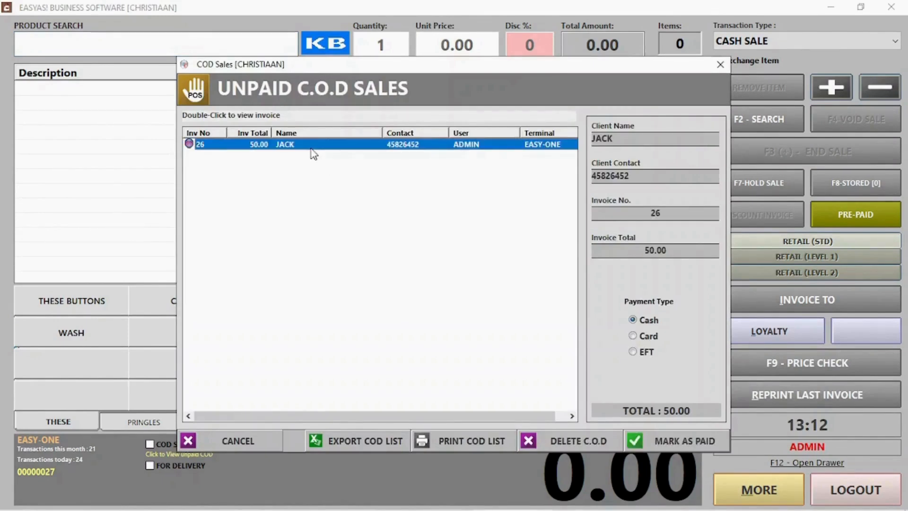
left_click(640, 336)
left_click(642, 353)
left_click(636, 339)
left_click(381, 145)
left_click(659, 442)
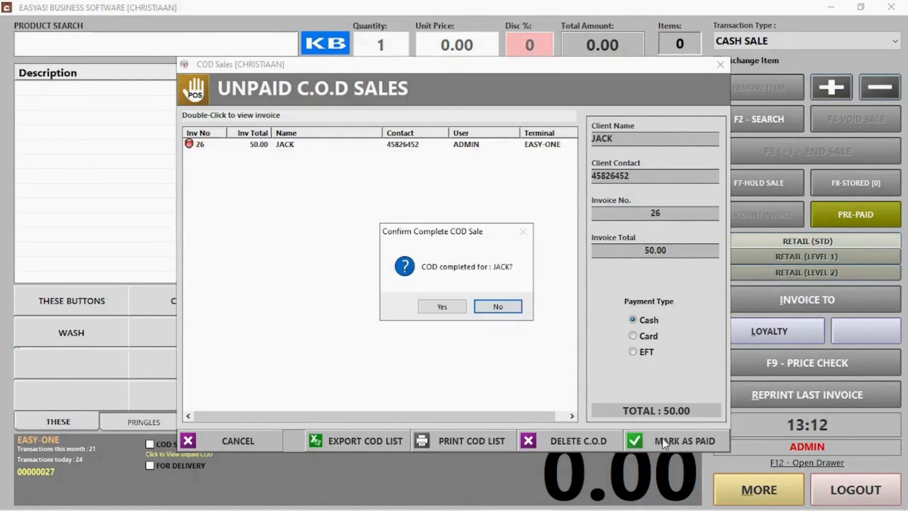
left_click(442, 307)
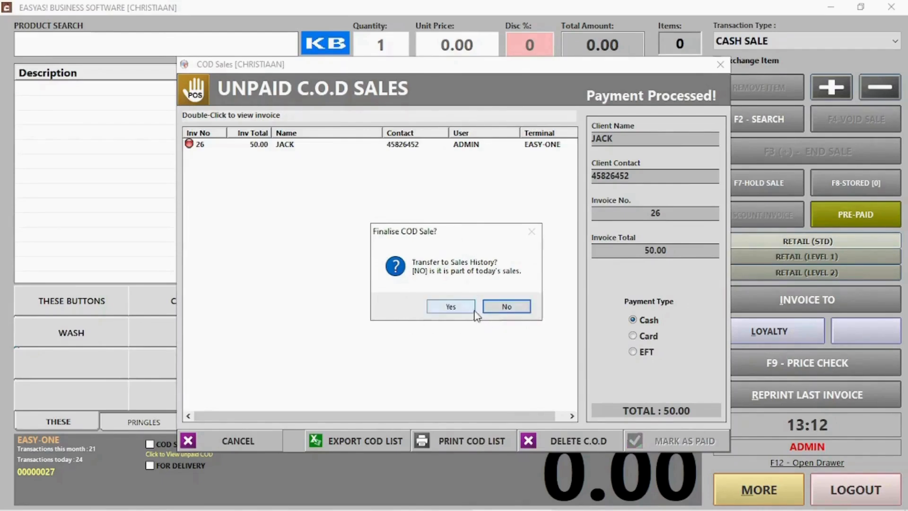
left_click(506, 307)
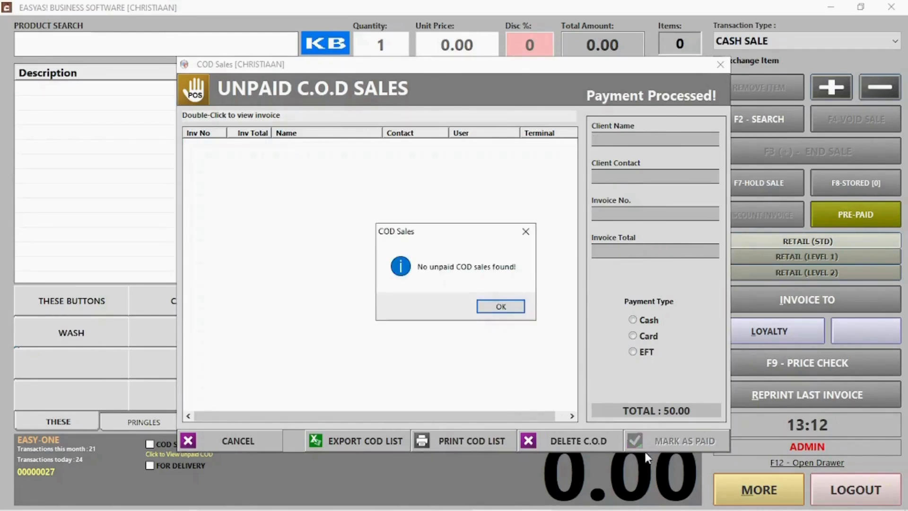
left_click(499, 307)
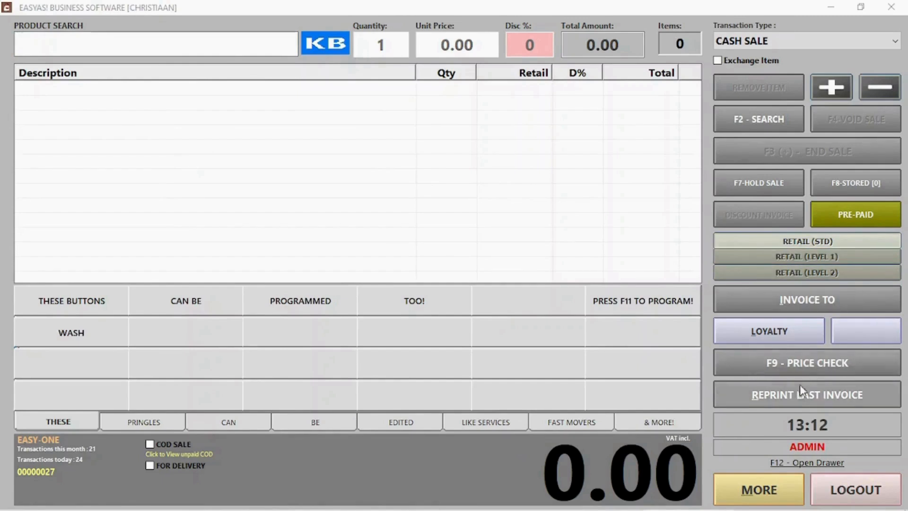
Step: Search for the saved client and attach them to the sale
left_click(785, 301)
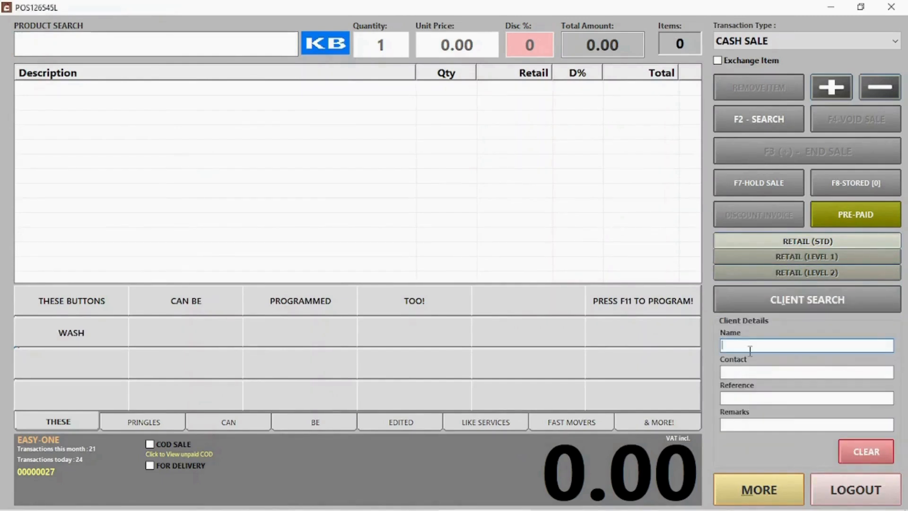
left_click(793, 290)
type("jac")
left_click(407, 229)
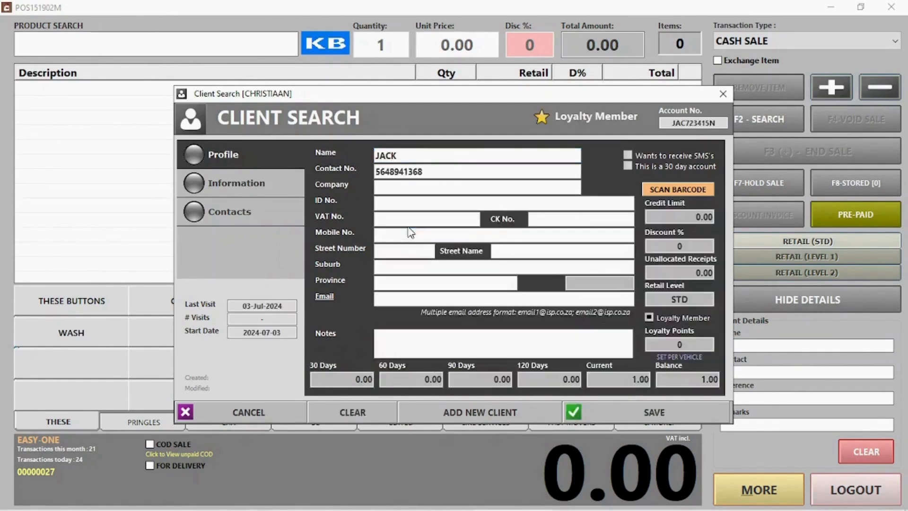
left_click(661, 418)
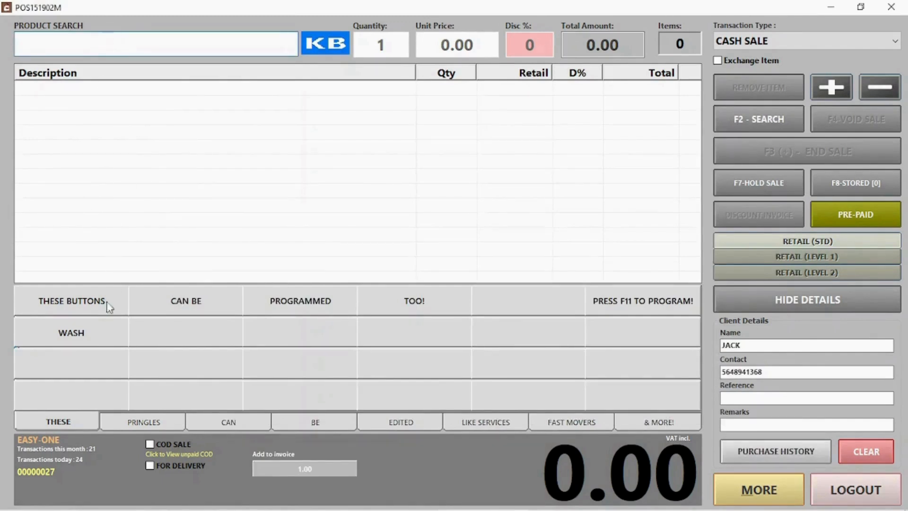
Step: Add Pringles Chutney at 50.00 by searching 'pr'
type("pr")
key("Return")
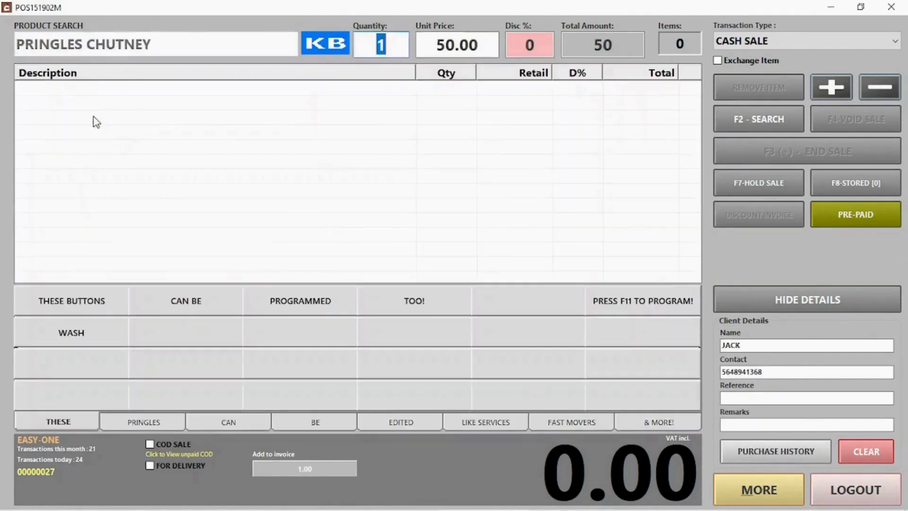
key("Return")
Step: Settle the 50.00 sale by card and start a new account sale
left_click(833, 156)
left_click(568, 211)
left_click(575, 436)
left_click(571, 325)
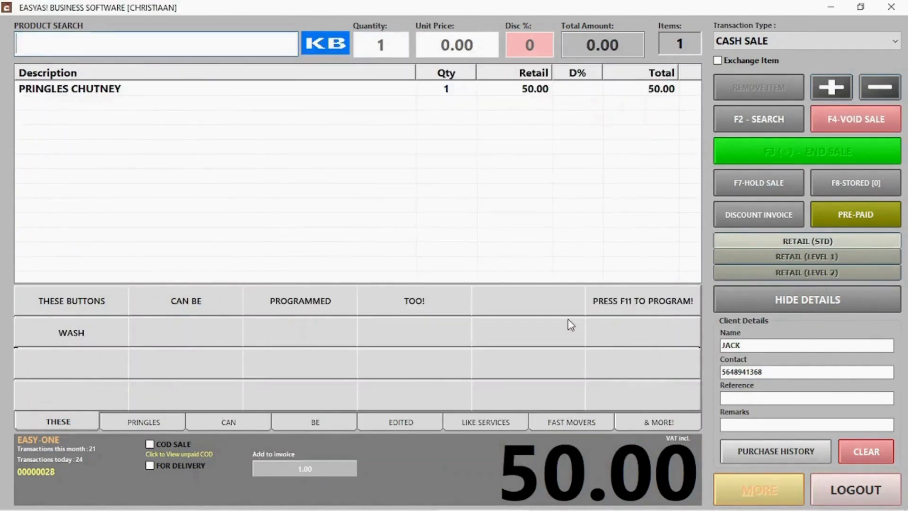
left_click(747, 42)
left_click(748, 69)
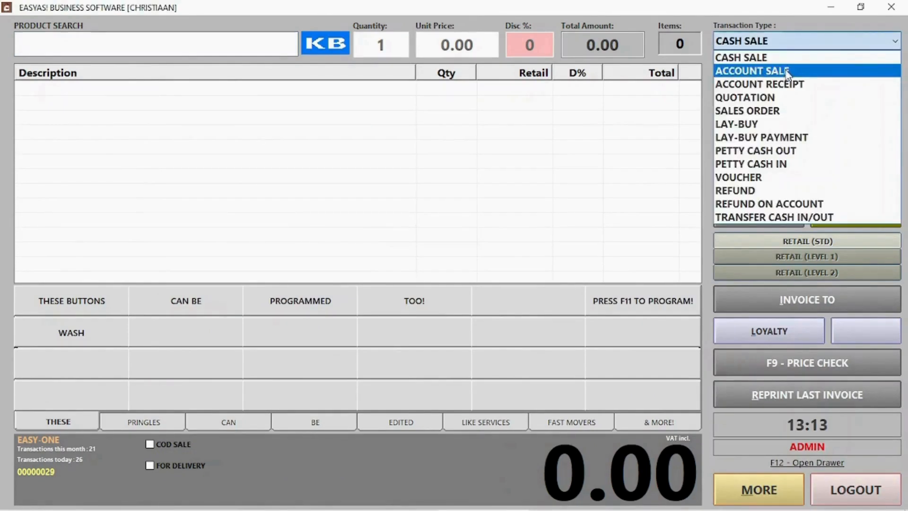
Step: Look up the client for an account sale, then cancel that search
left_click(752, 69)
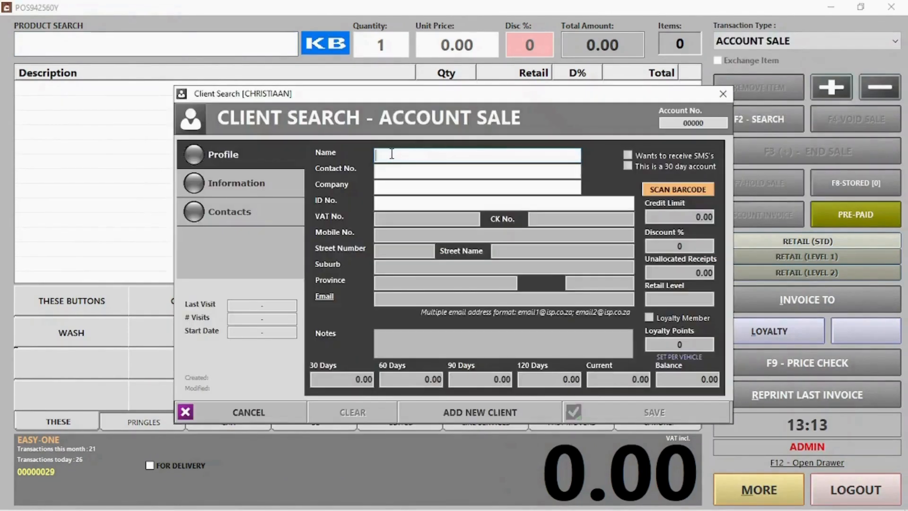
type("jack")
double_click(646, 222)
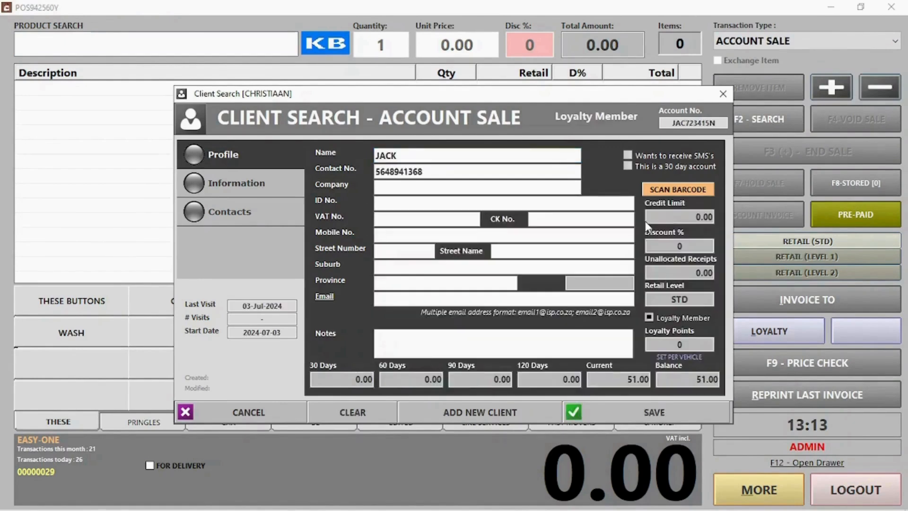
left_click(290, 418)
Step: Switch to Account Receipt and attach the client to the receipt
left_click(790, 40)
left_click(780, 85)
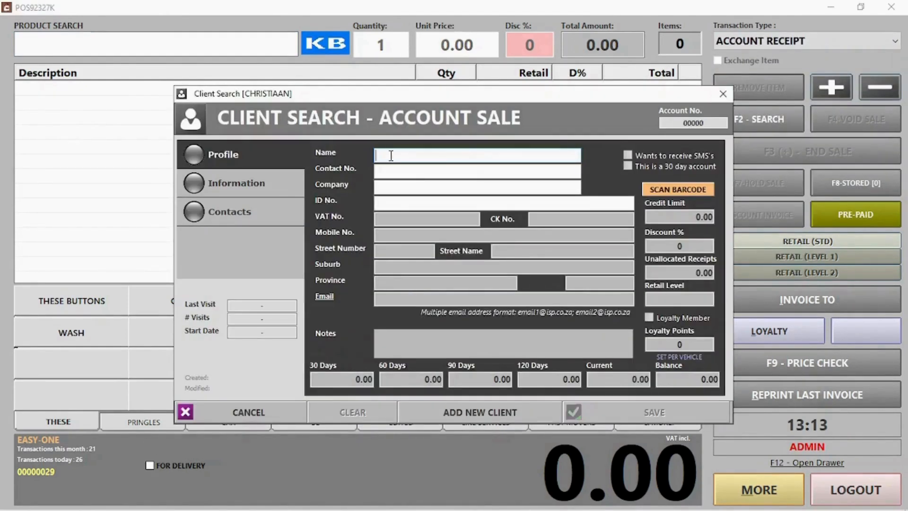
key("Return")
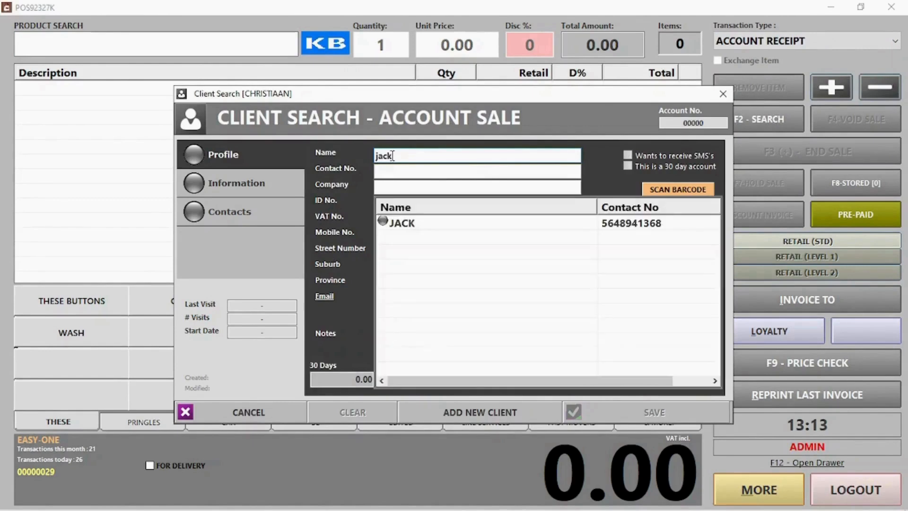
double_click(409, 224)
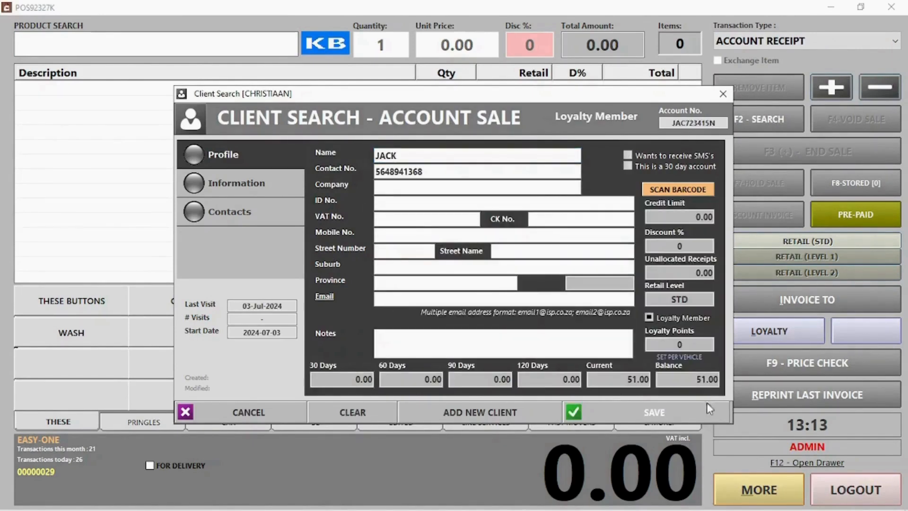
left_click(686, 406)
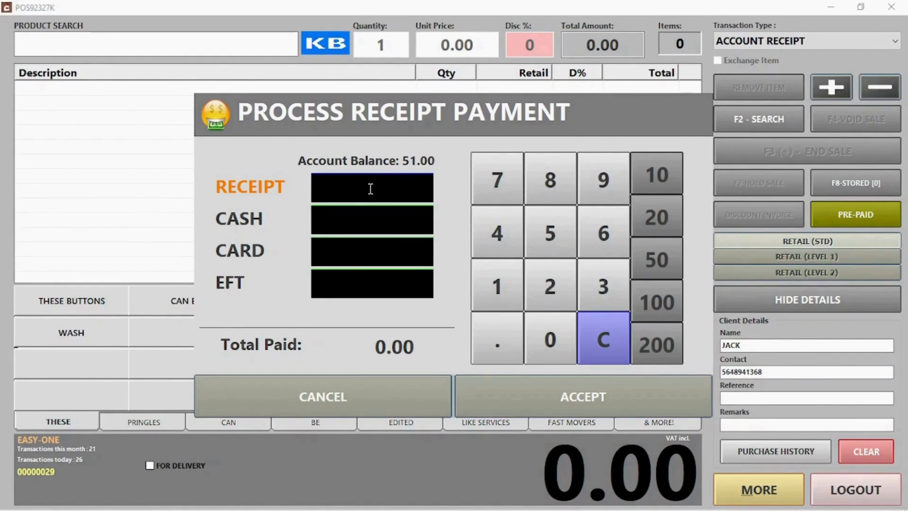
Step: Take a 51.00 receipt split as 31.00 cash and 20.00 card, without printing
type("51")
left_click(365, 211)
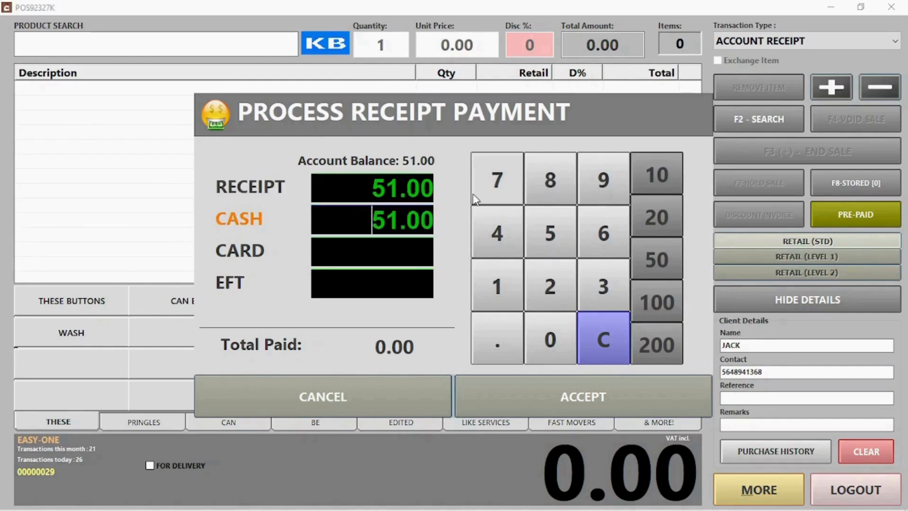
left_click(386, 220)
key("BackSpace")
type("3")
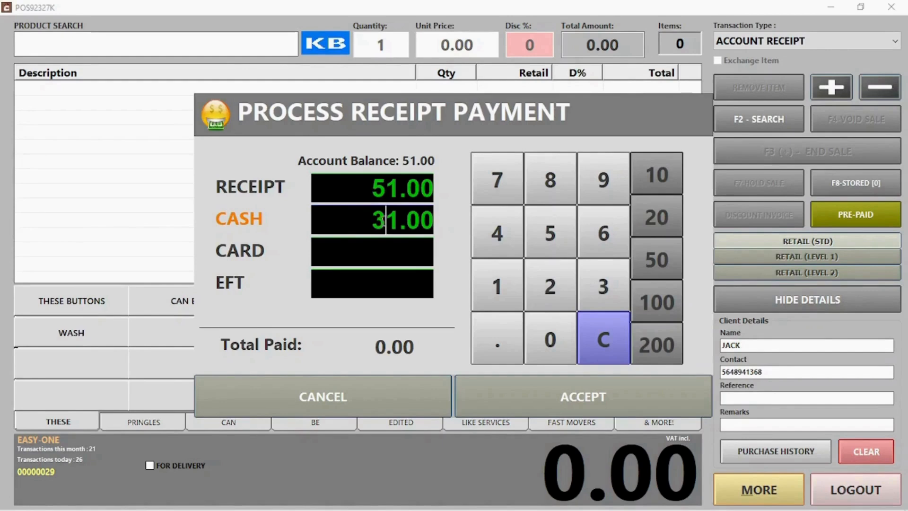
left_click(373, 250)
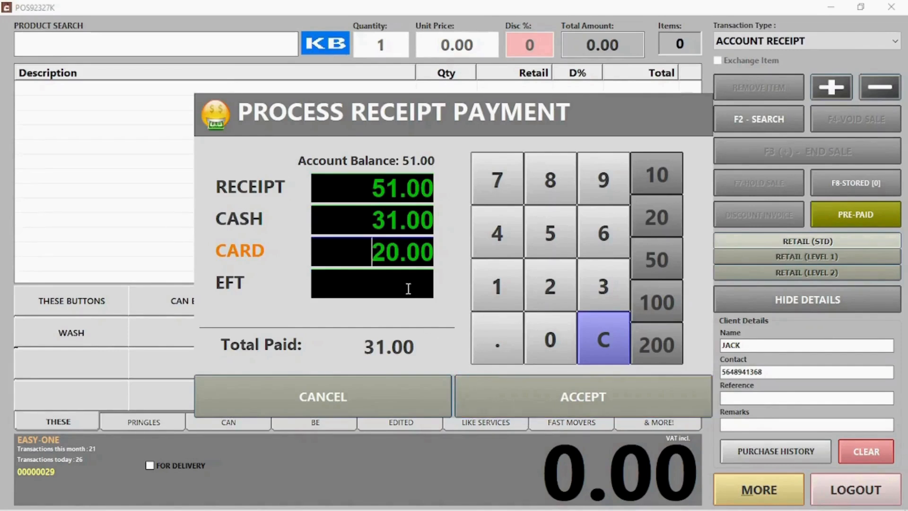
left_click(561, 399)
left_click(497, 309)
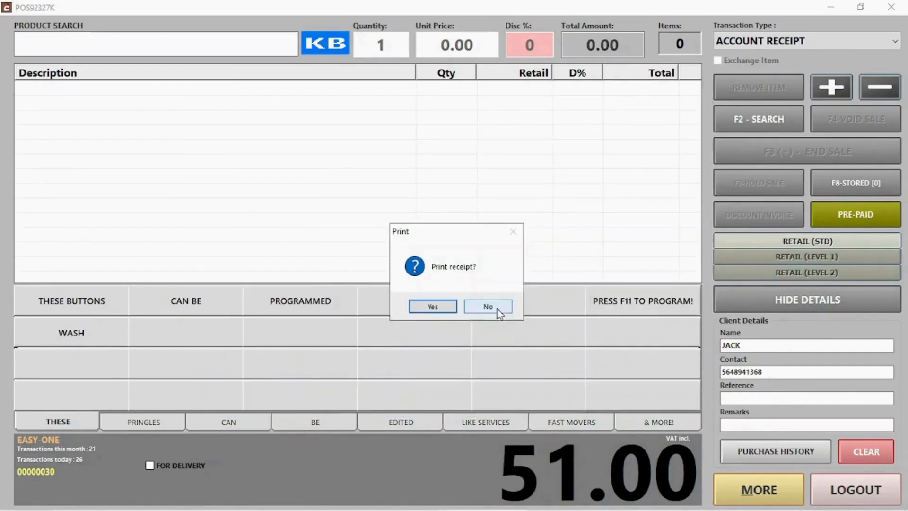
left_click(498, 308)
Step: Start a quotation for a walk-in client, entering their phone number and name
left_click(764, 42)
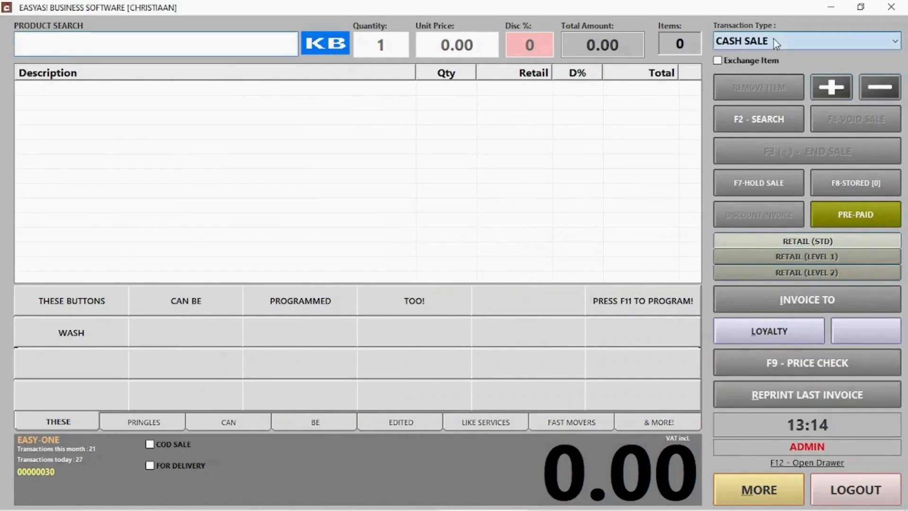
left_click(764, 71)
left_click(764, 41)
left_click(757, 97)
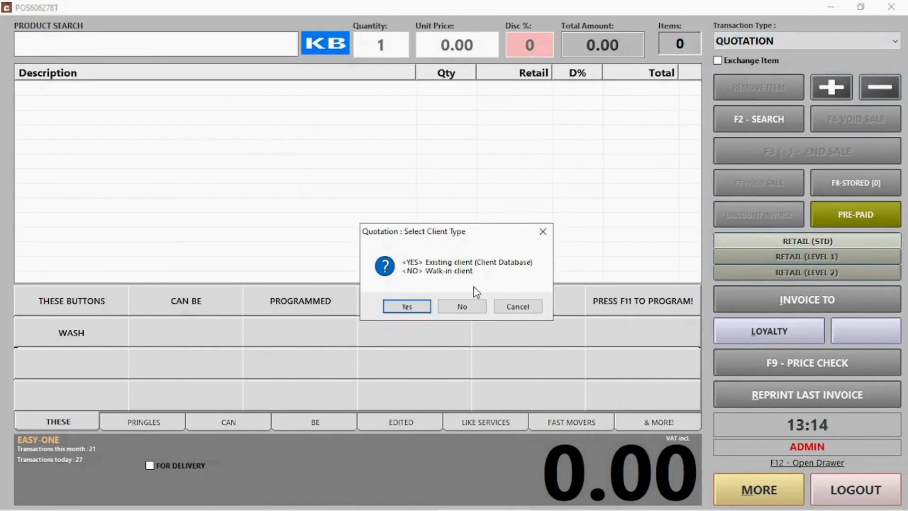
left_click(457, 306)
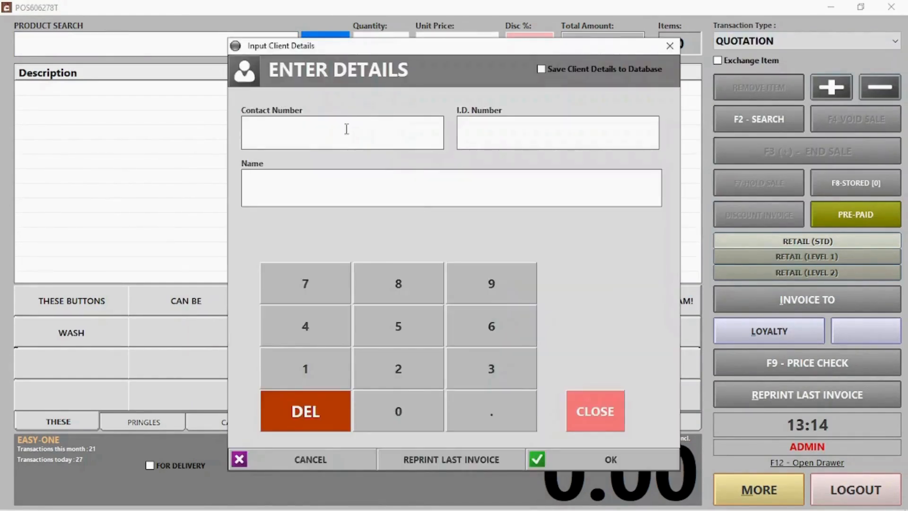
type("421566326")
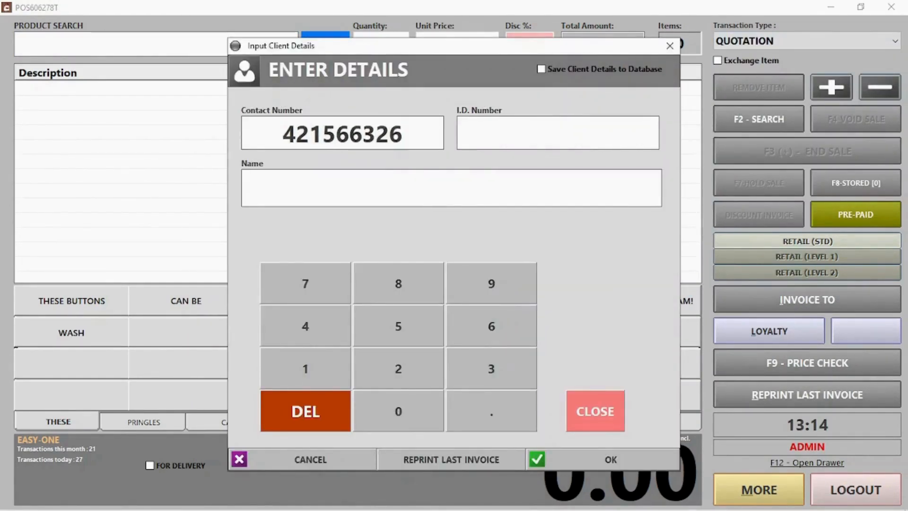
left_click(311, 198)
type("Jill")
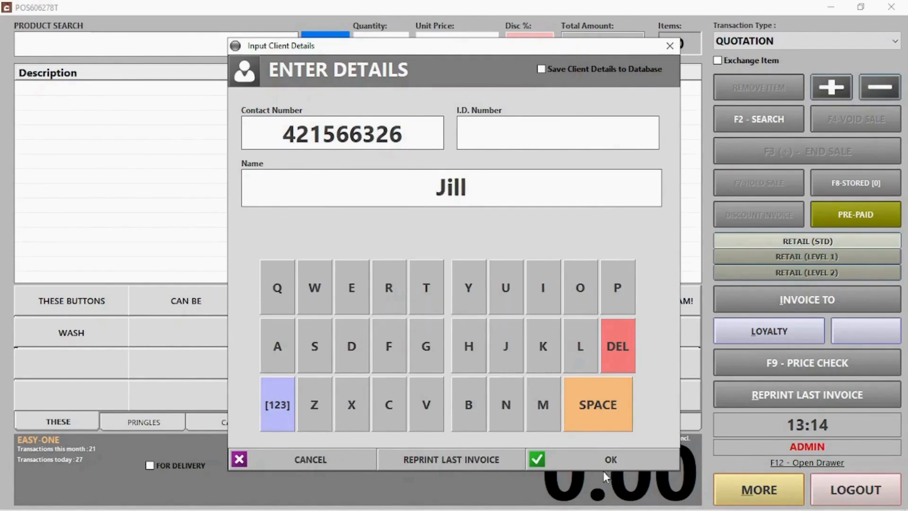
left_click(582, 466)
Step: Add Pringles Cheese Chives, Chutney and S&V to the quotation
left_click(161, 422)
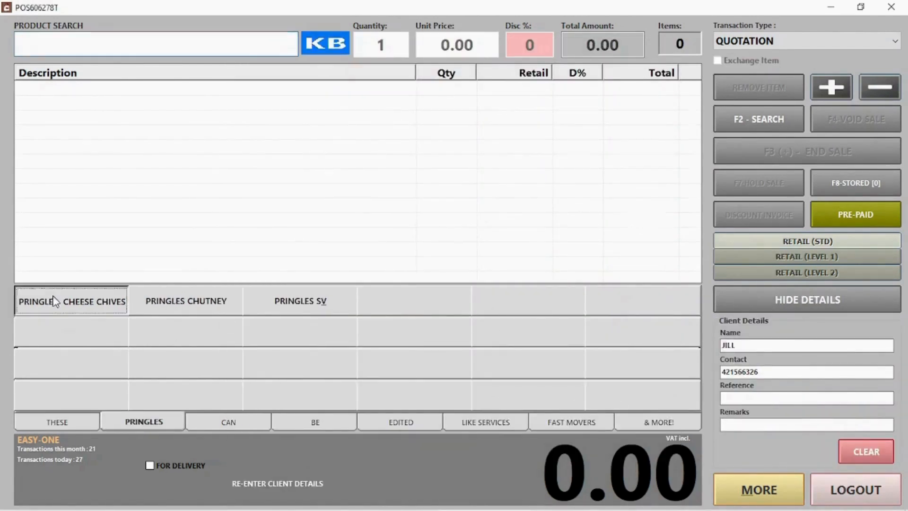
left_click(53, 302)
left_click(186, 301)
left_click(300, 301)
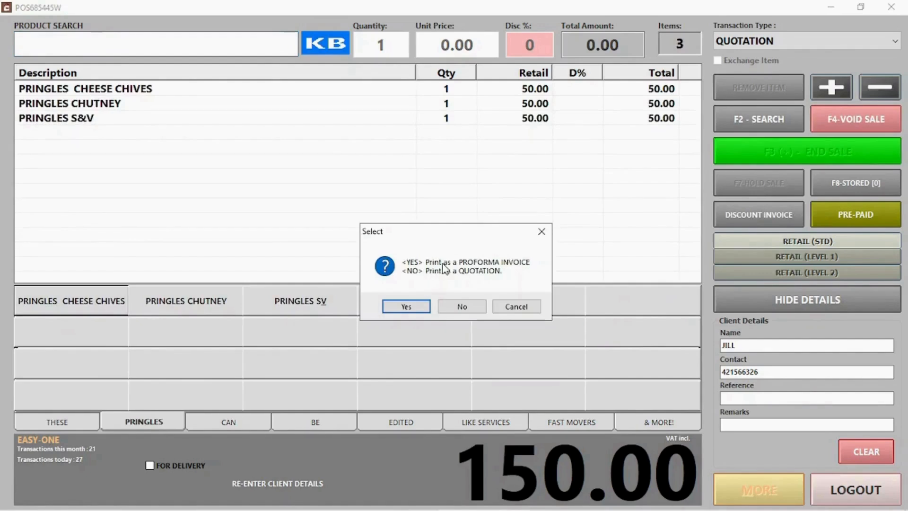
Step: Issue it as a quotation and e-mail it to the client's address instead of printing
left_click(458, 306)
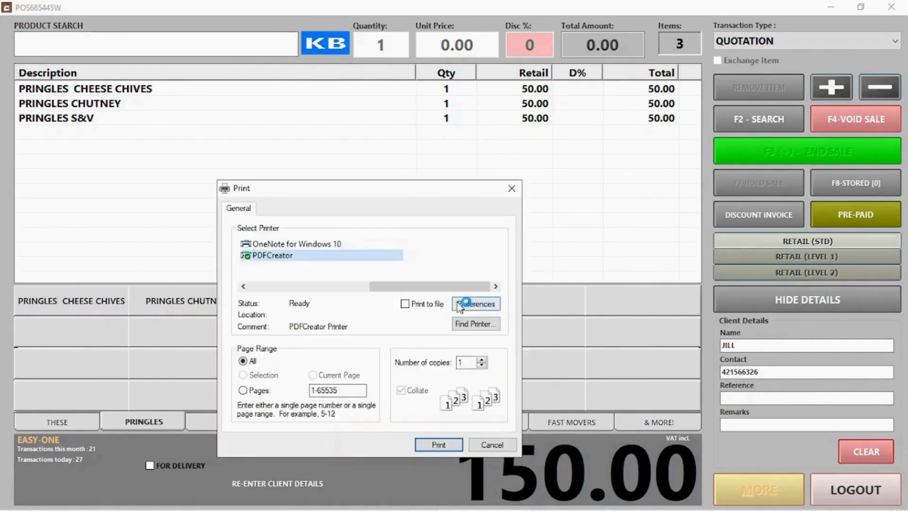
left_click(490, 445)
left_click(436, 308)
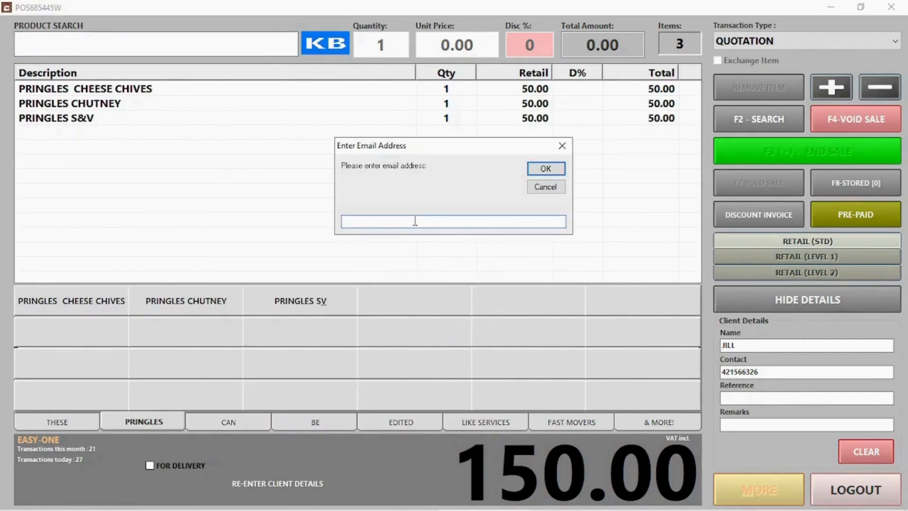
type("test@email.com")
left_click(545, 169)
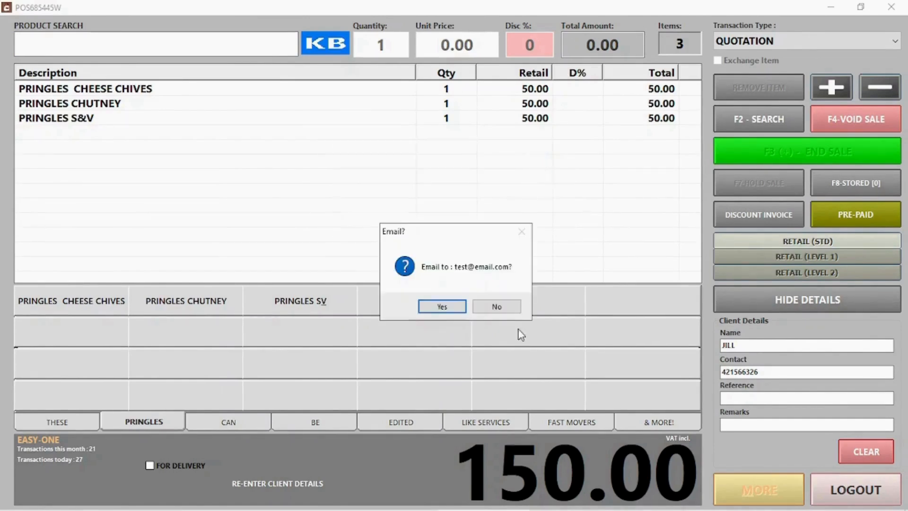
left_click(505, 310)
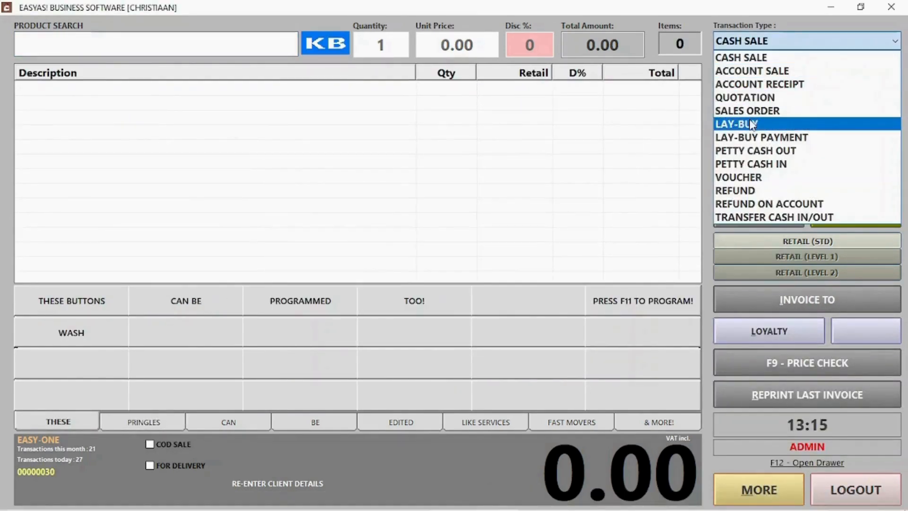
Step: Start a lay-buy for the saved client with Pringles Cheese Chives, Chutney and S&V
left_click(752, 124)
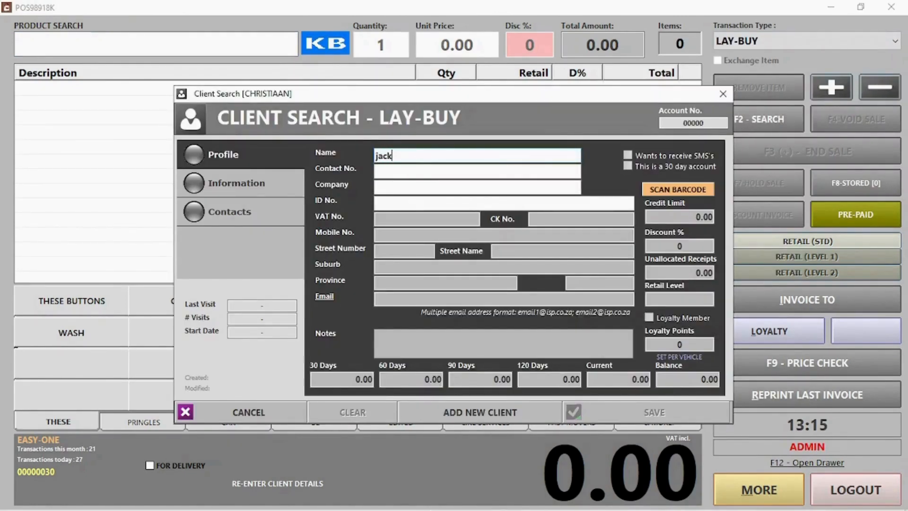
double_click(430, 227)
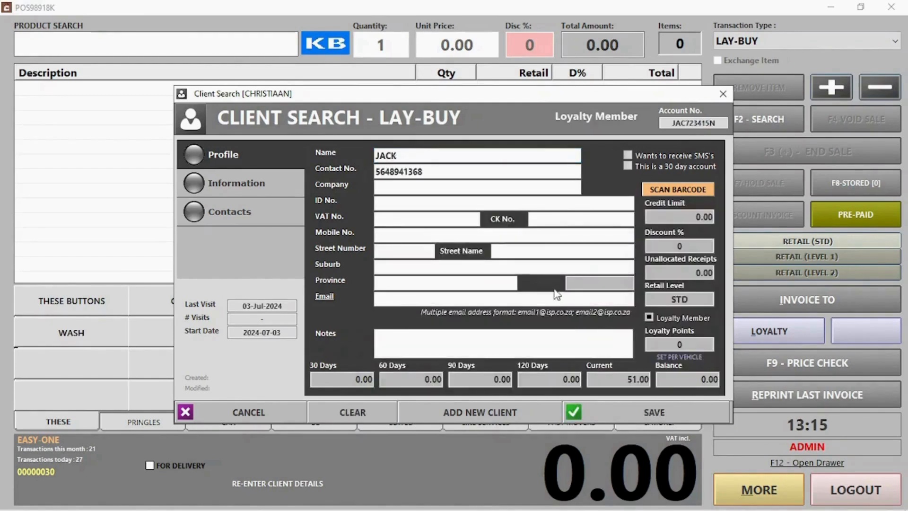
left_click(657, 412)
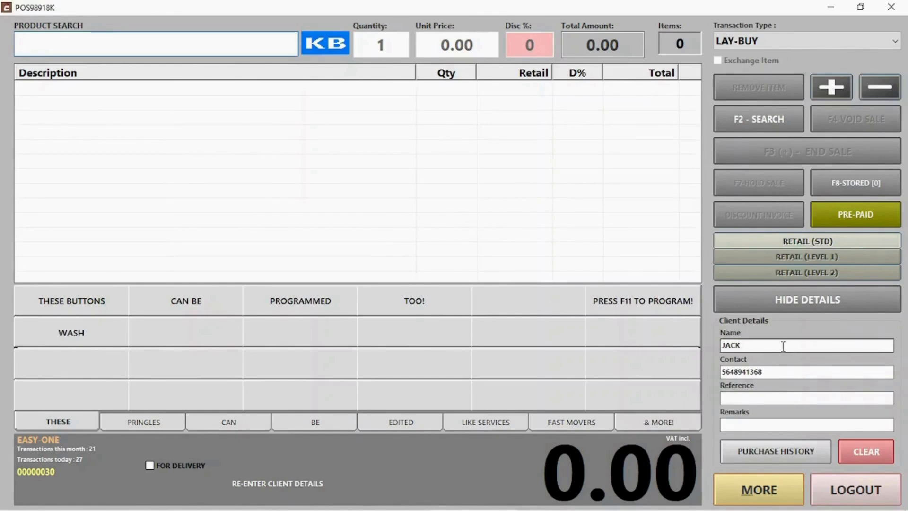
left_click(148, 427)
left_click(96, 305)
left_click(154, 308)
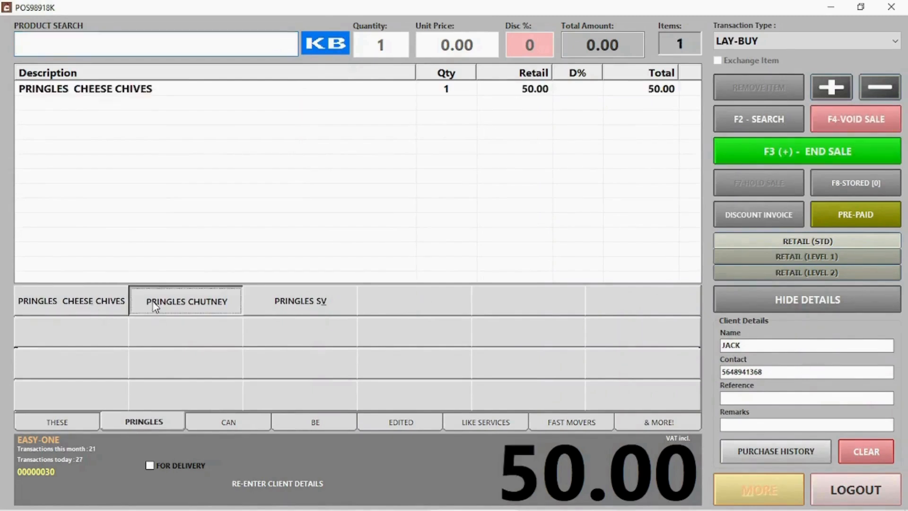
left_click(265, 306)
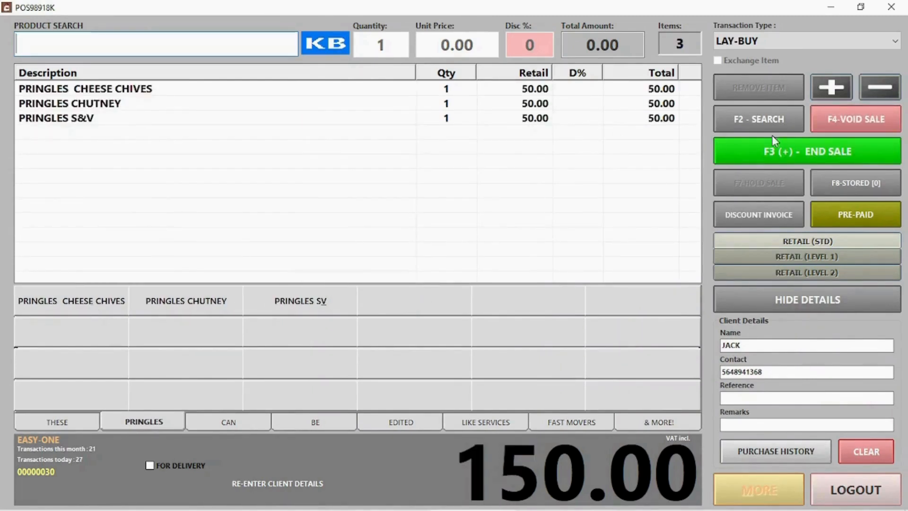
Step: Take a 60.00 cash deposit on the 150.00 lay-buy and move to the next transaction
left_click(781, 152)
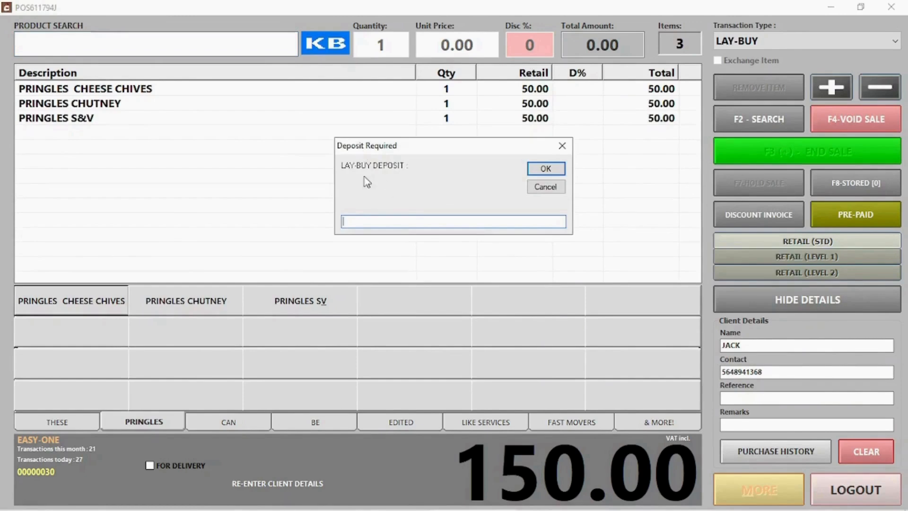
type("60")
key("Return")
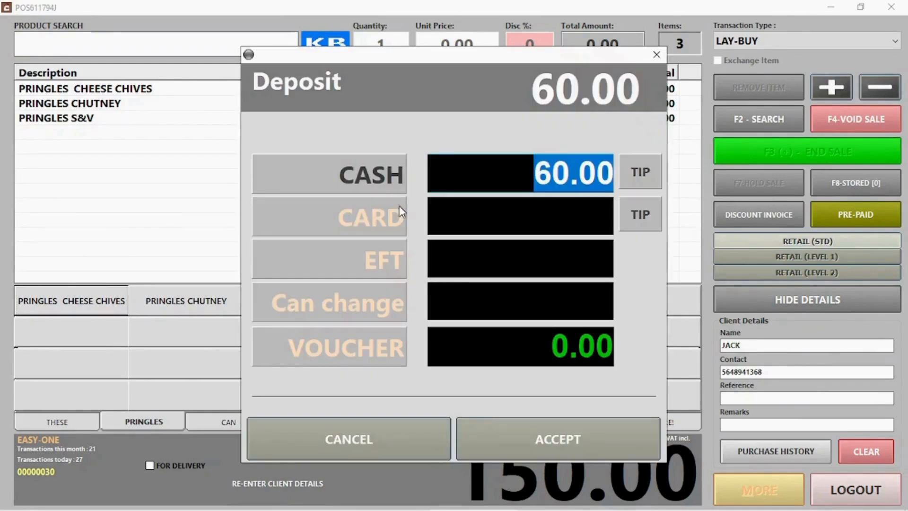
left_click(587, 431)
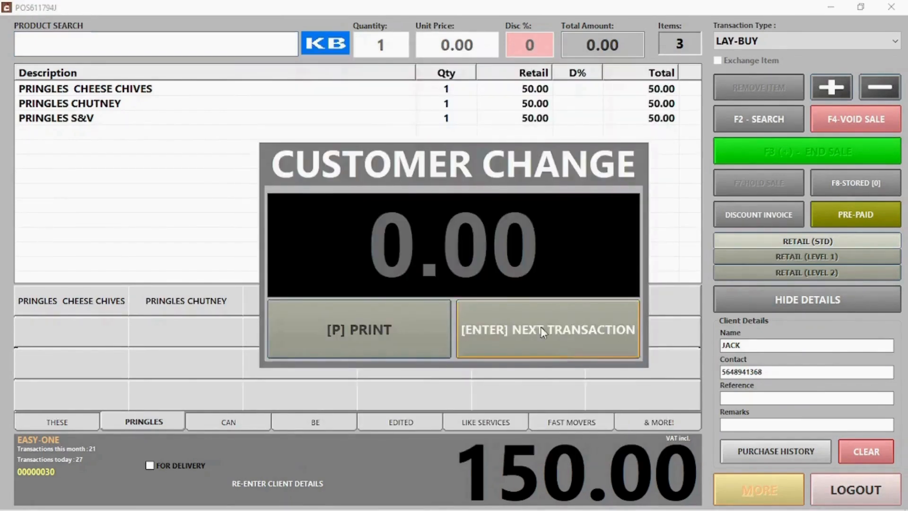
left_click(545, 332)
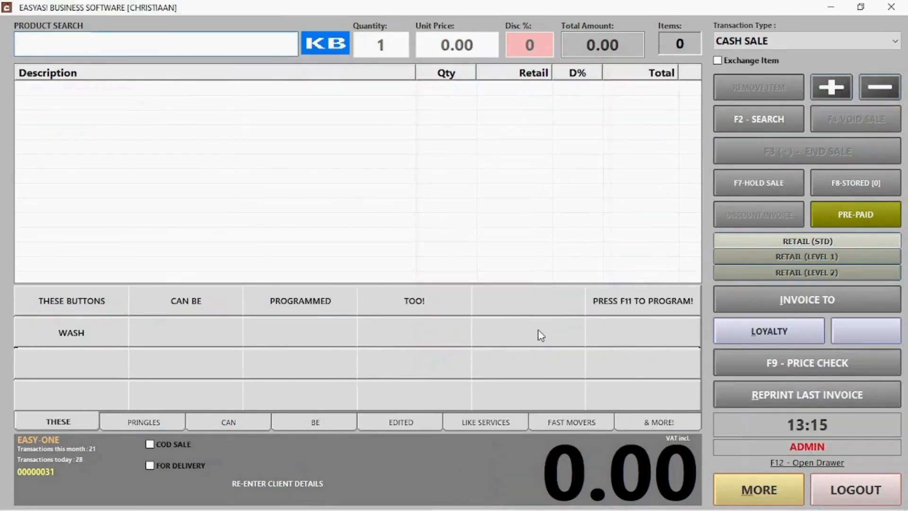
Step: Pay the remaining 90.00 on lay-buy 30 in cash so nothing is owing
left_click(795, 38)
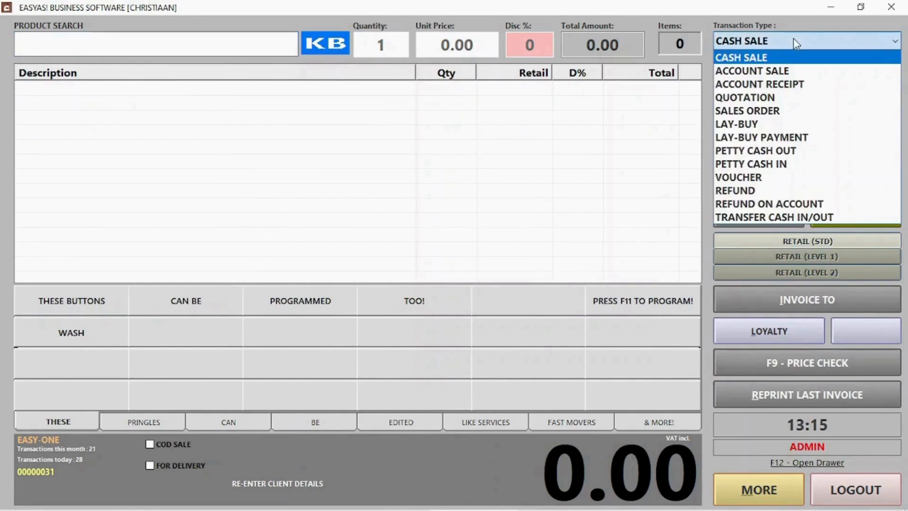
left_click(780, 136)
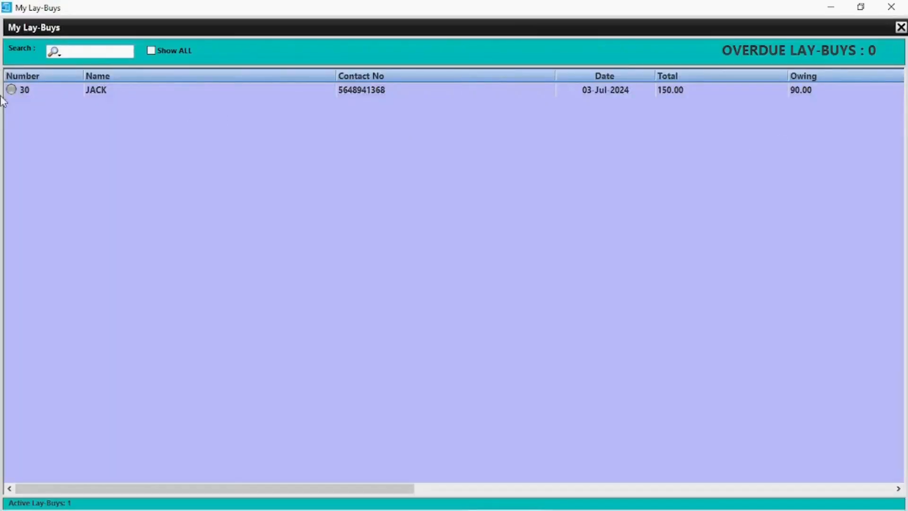
double_click(157, 89)
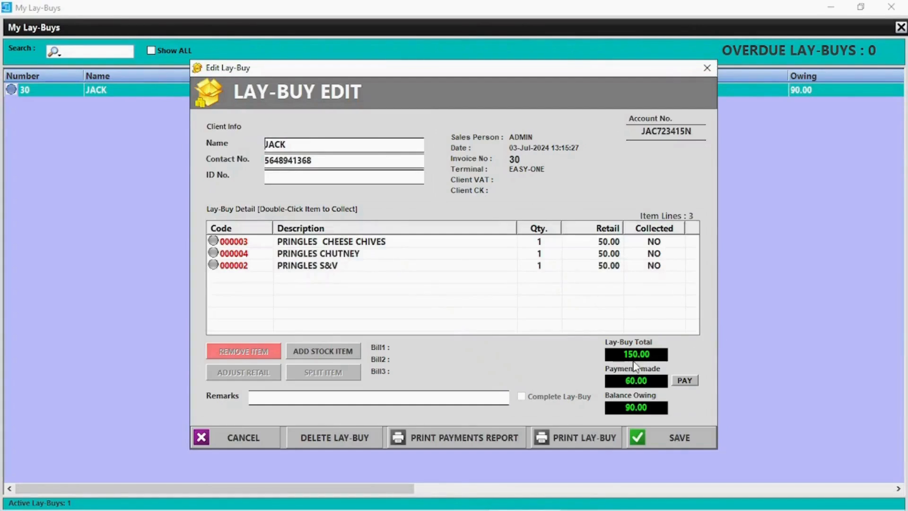
left_click(685, 380)
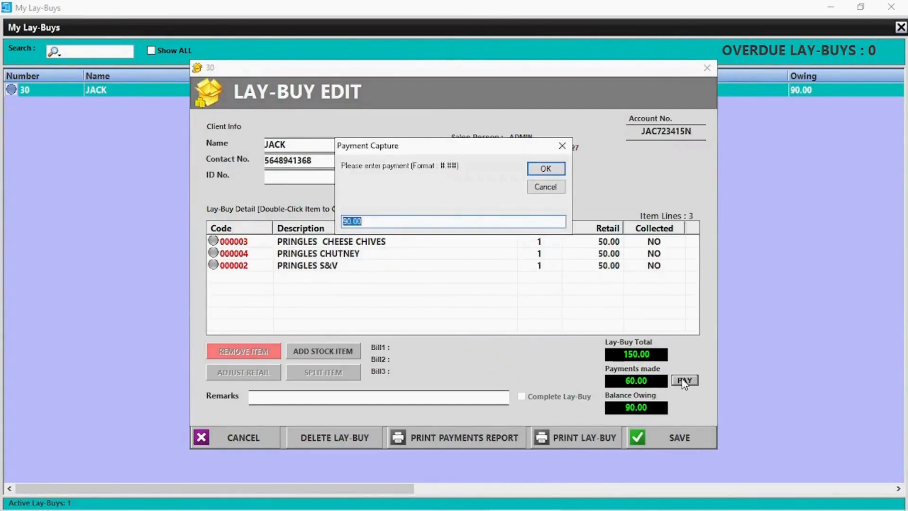
left_click(544, 170)
left_click(515, 312)
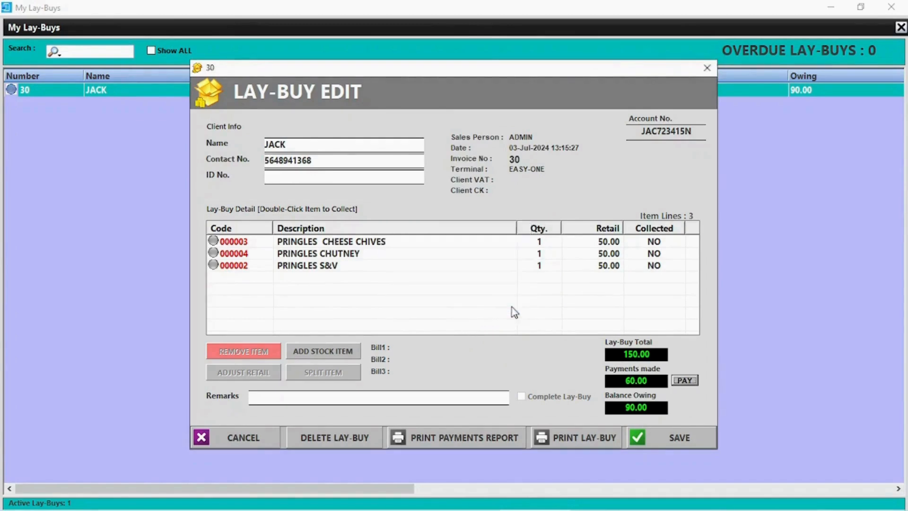
left_click(584, 416)
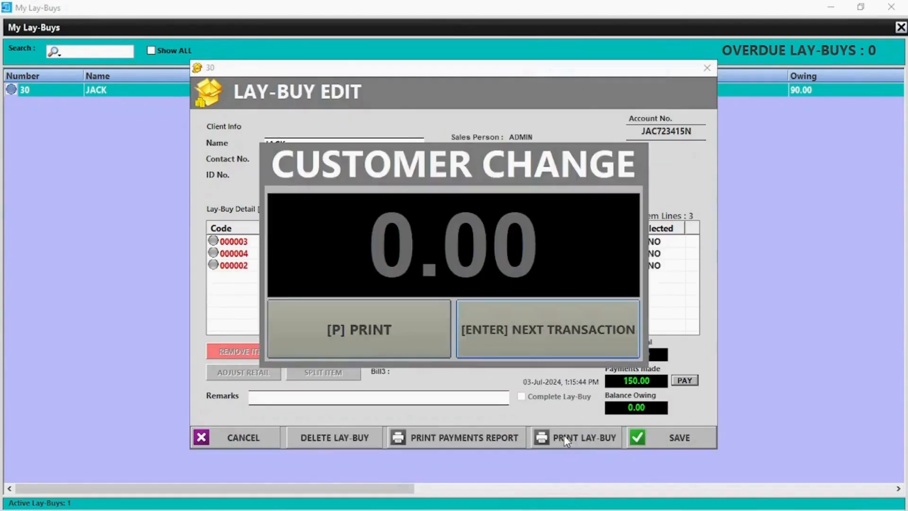
left_click(528, 328)
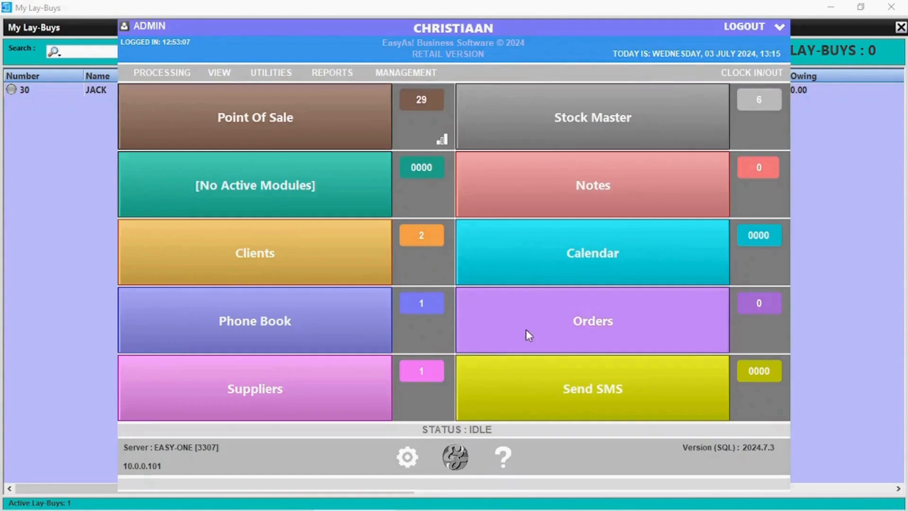
left_click(183, 107)
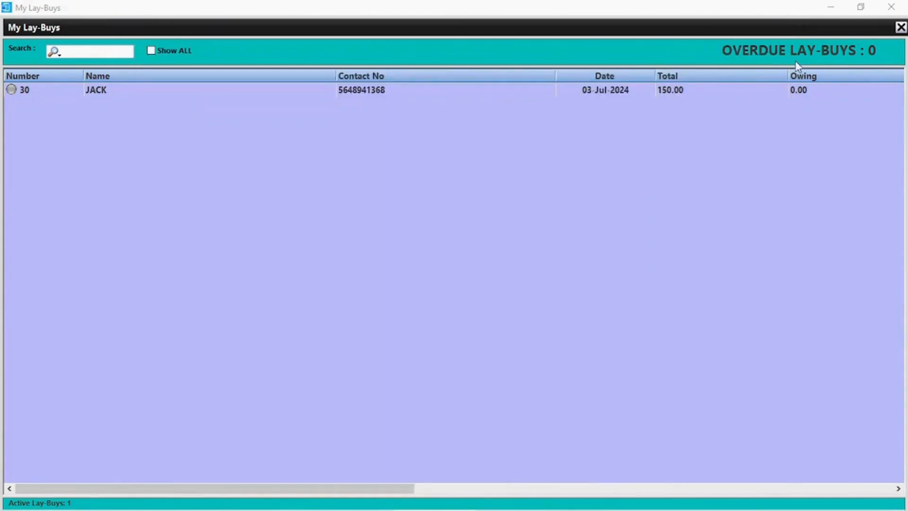
left_click(892, 7)
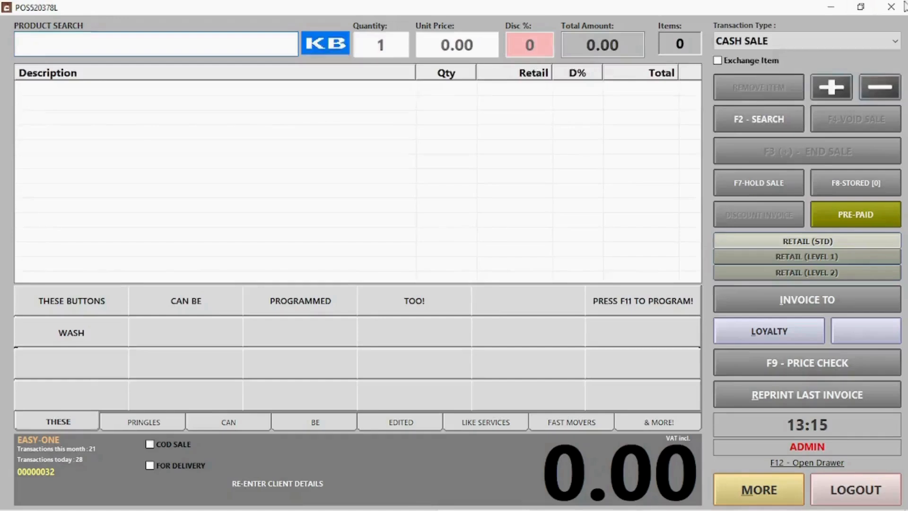
Step: Start a petty cash out to supplier TEST with description INV 53268
left_click(781, 41)
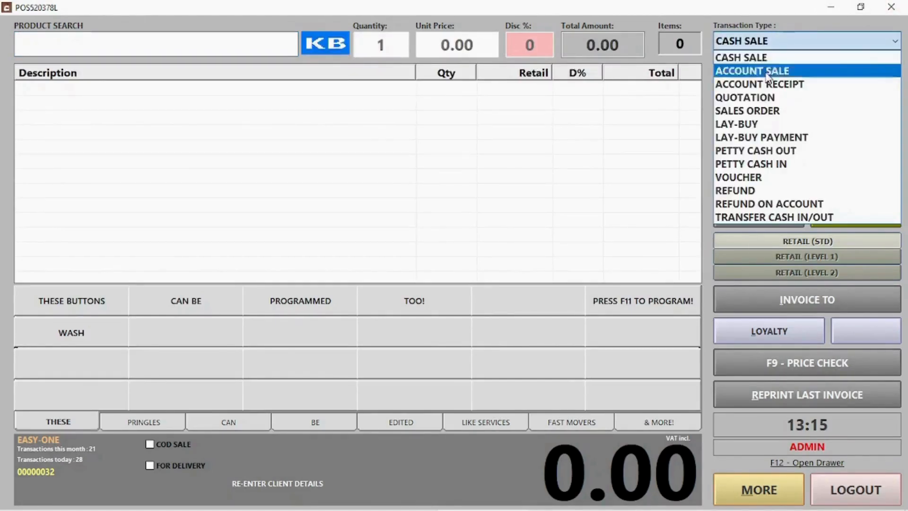
left_click(756, 151)
left_click(383, 115)
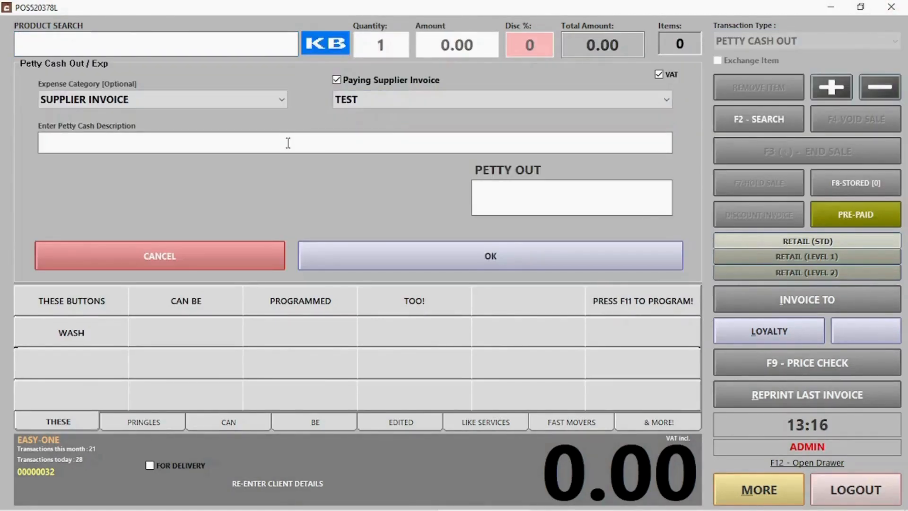
type("INV 53268")
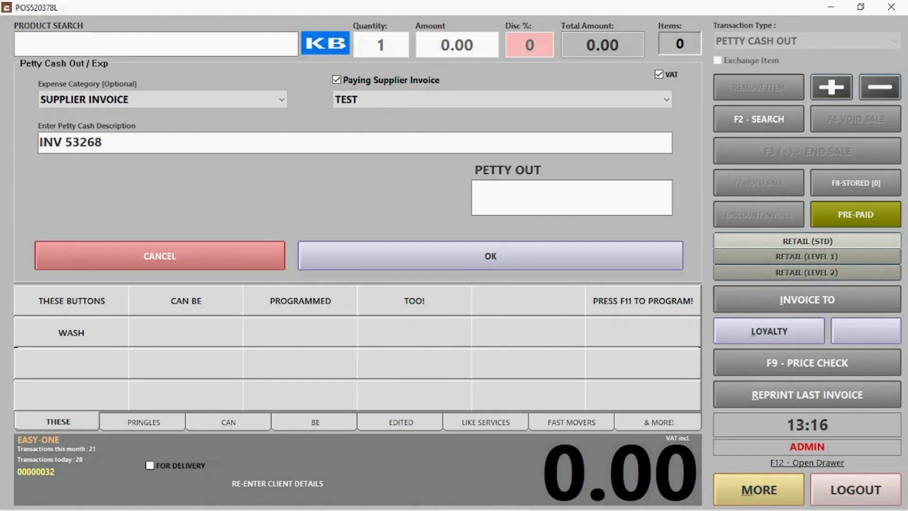
Step: Post the 3000 payout, dismissing the printer error and declining a reprint
left_click(587, 189)
type("3000")
left_click(507, 257)
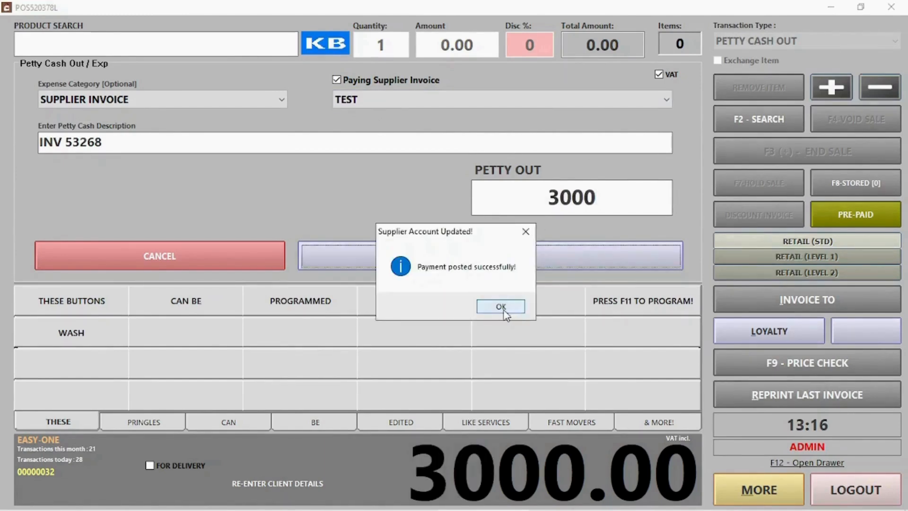
left_click(507, 312)
left_click(496, 306)
left_click(496, 305)
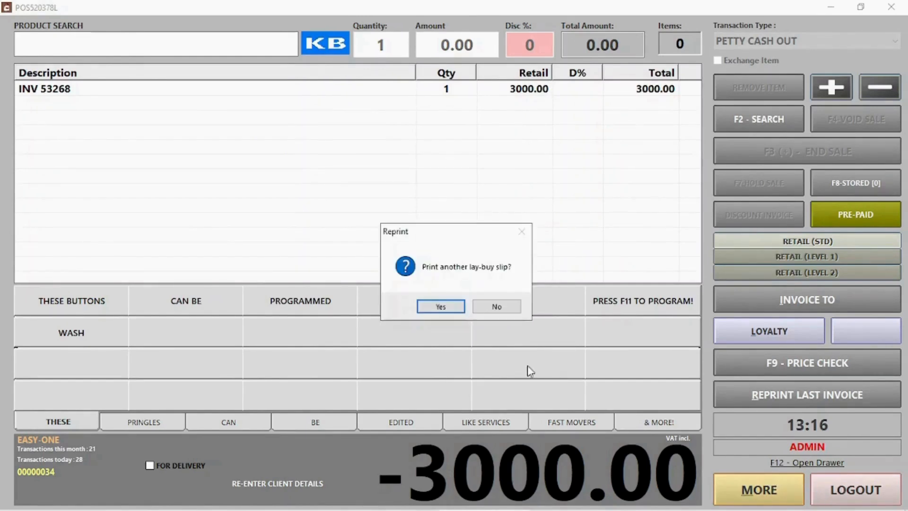
left_click(497, 307)
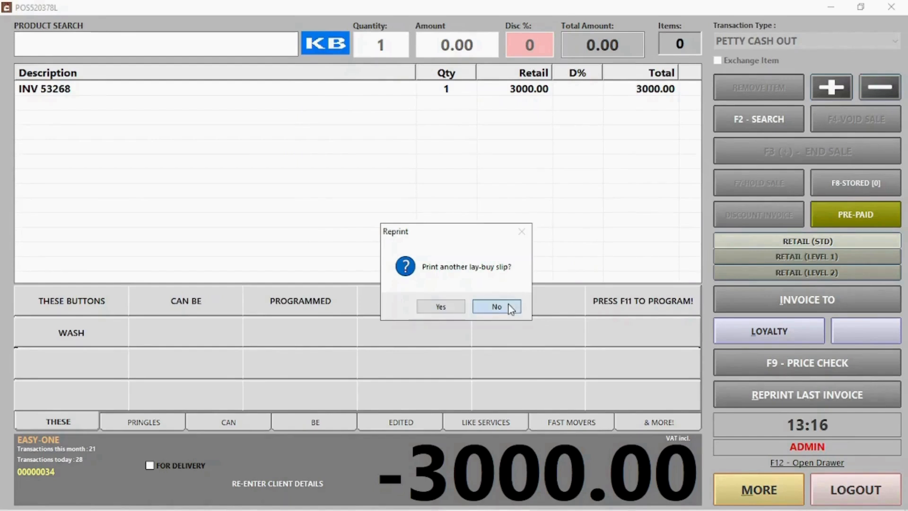
left_click(762, 42)
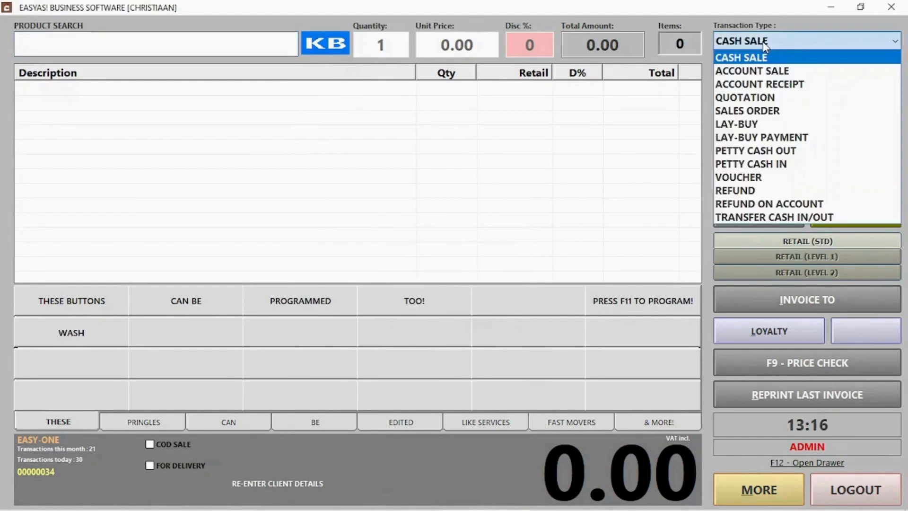
Step: Record a 35.00 petty cash in described as 'Change from buying office supplies'
left_click(769, 164)
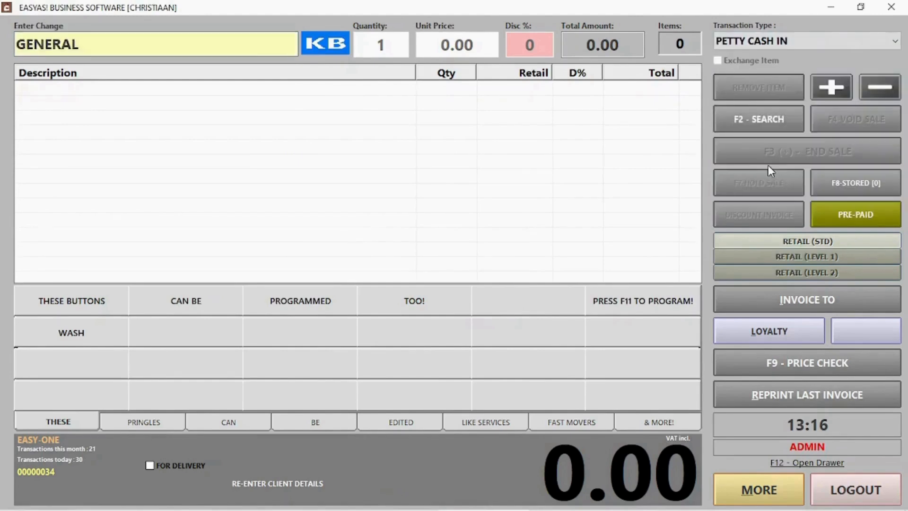
left_click_drag(221, 45, 19, 54)
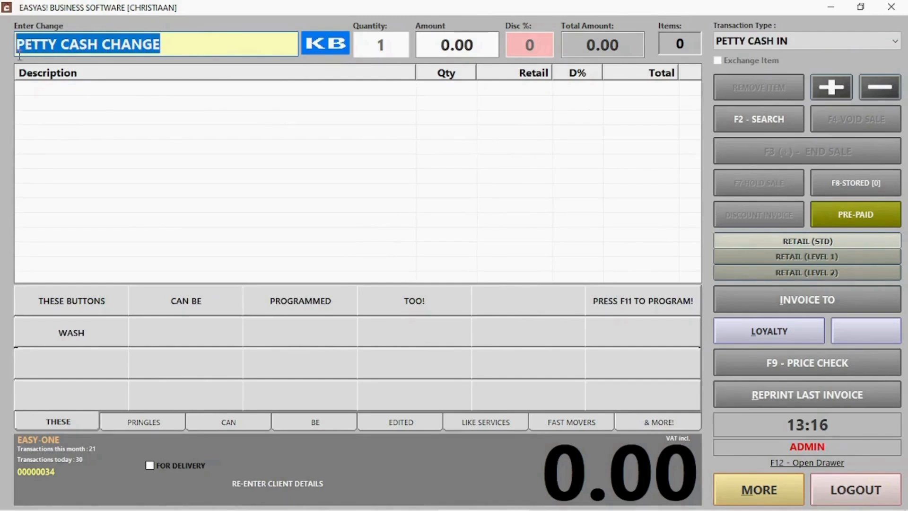
type("Change from buying office supplies")
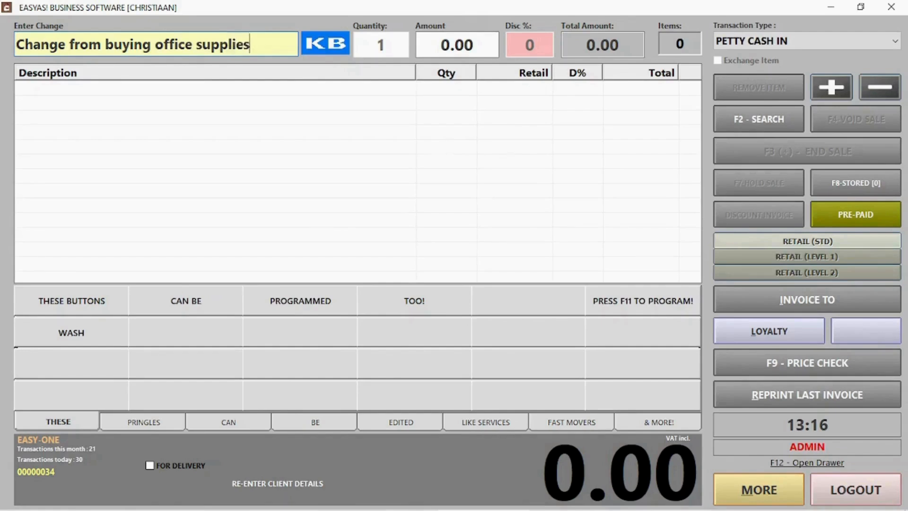
key("Return")
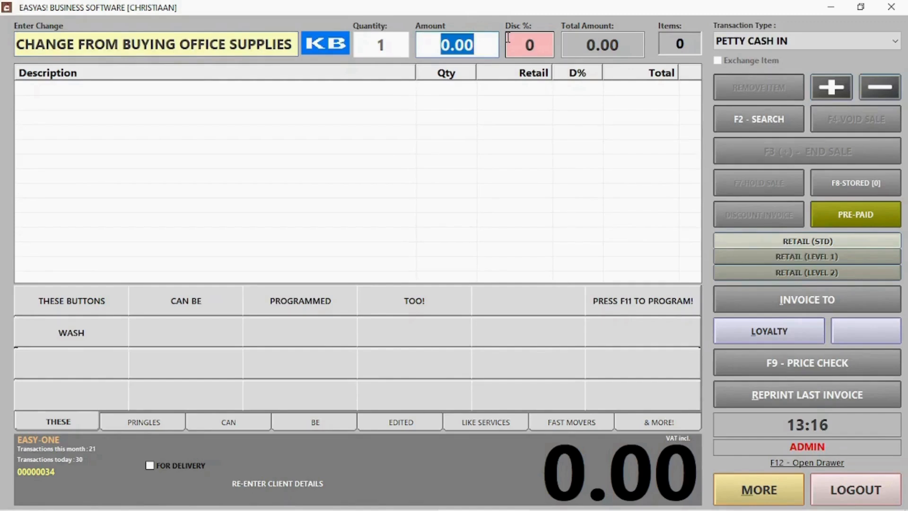
type("35")
key("Return")
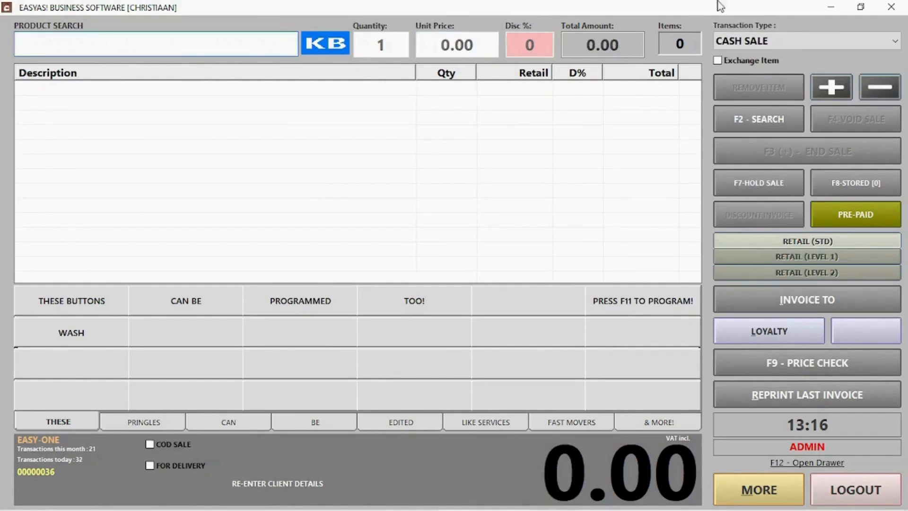
Step: Switch to a refund and load invoice 28 after invoice 30 is rejected
left_click(756, 42)
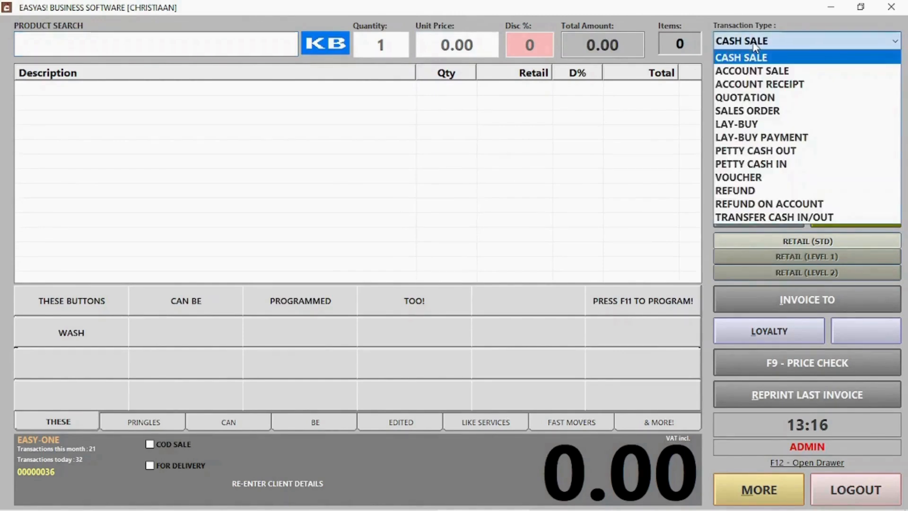
left_click(757, 191)
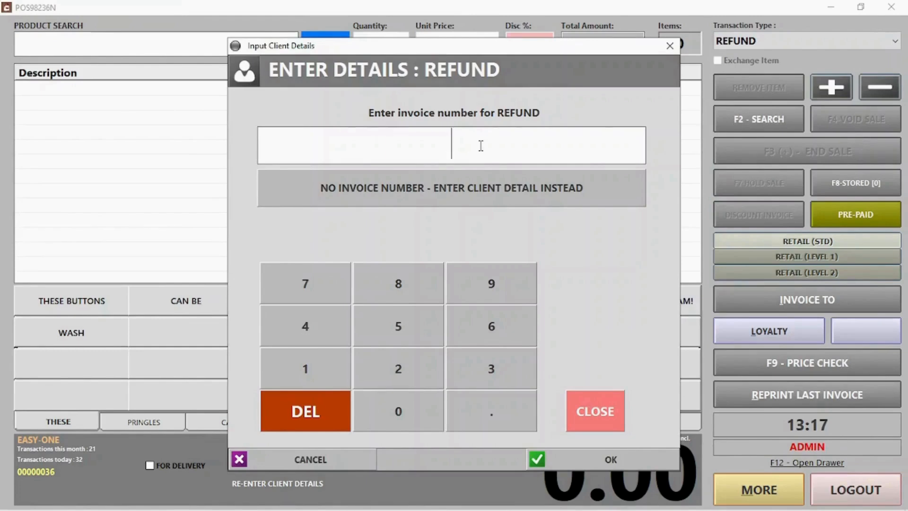
type("30")
key("Return")
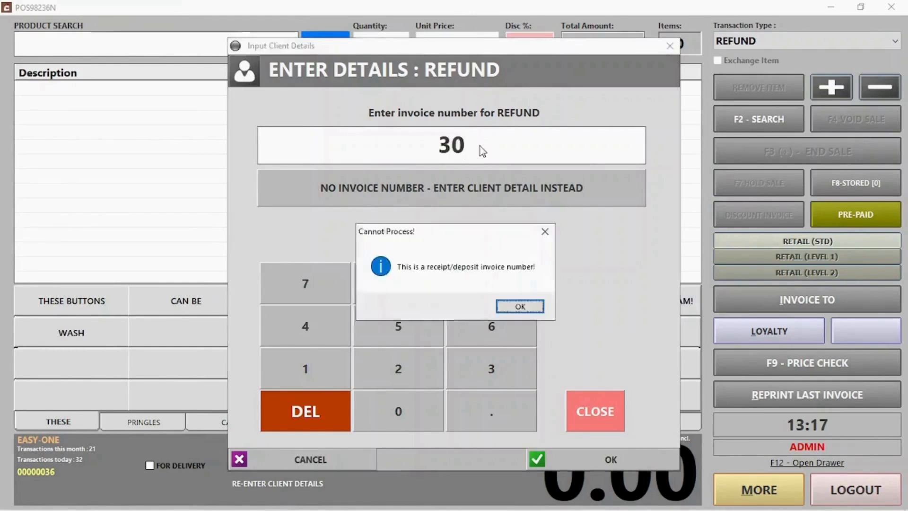
key("Return")
type("28")
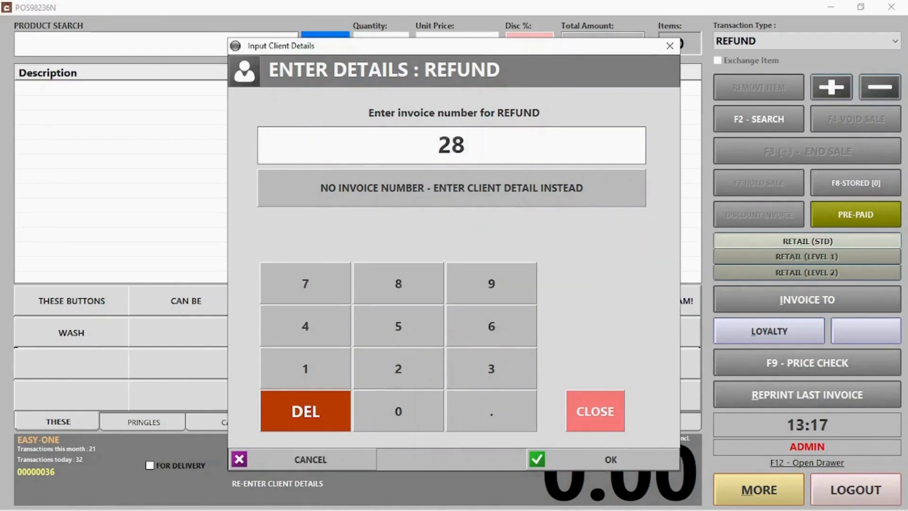
key("Return")
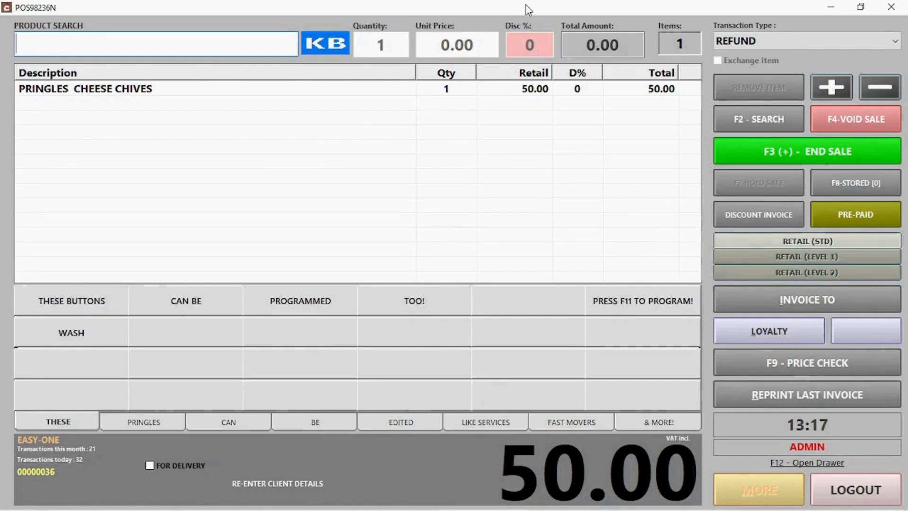
Step: Refund the PRINGLES CHEESE CHIVES line for 50.00 with Card Refund as the method
left_click(180, 95)
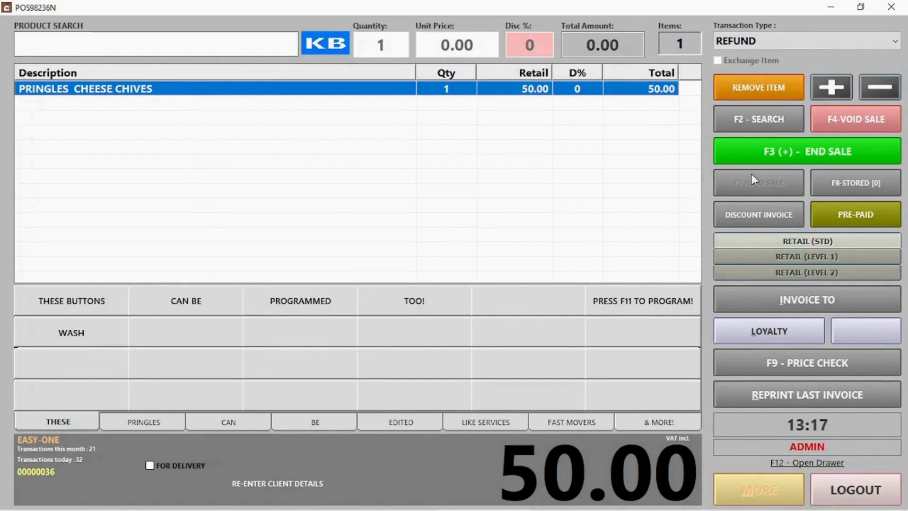
left_click(770, 150)
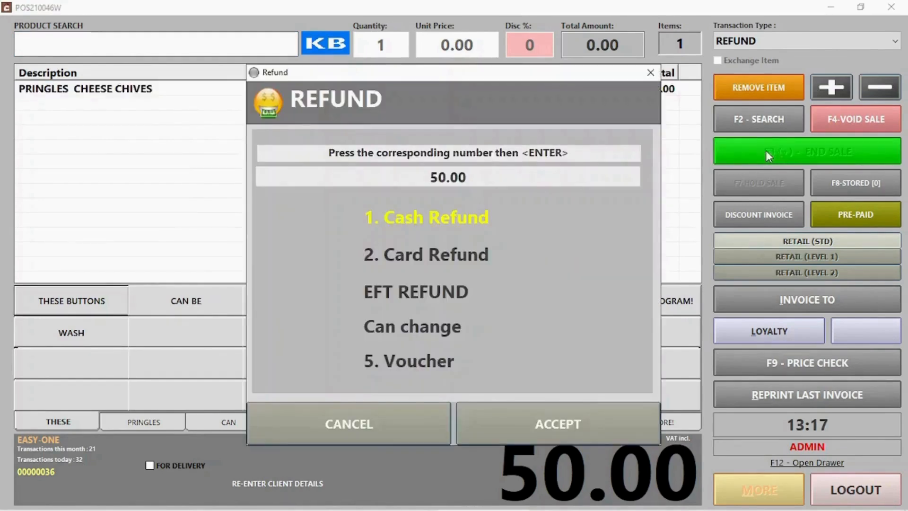
left_click(419, 260)
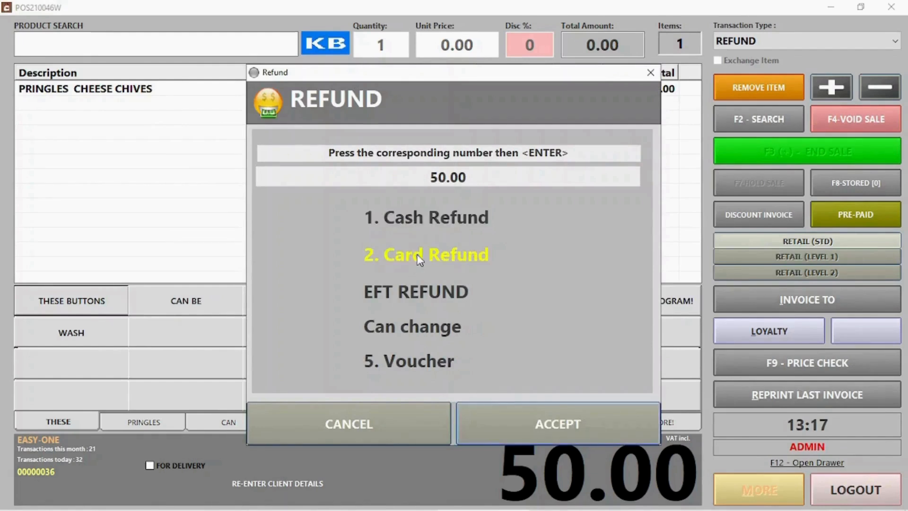
left_click(423, 215)
left_click(421, 260)
Step: Accept the card refund, then save a 100.00 voucher with the client's name and contact number
left_click(541, 422)
left_click(776, 41)
left_click(739, 177)
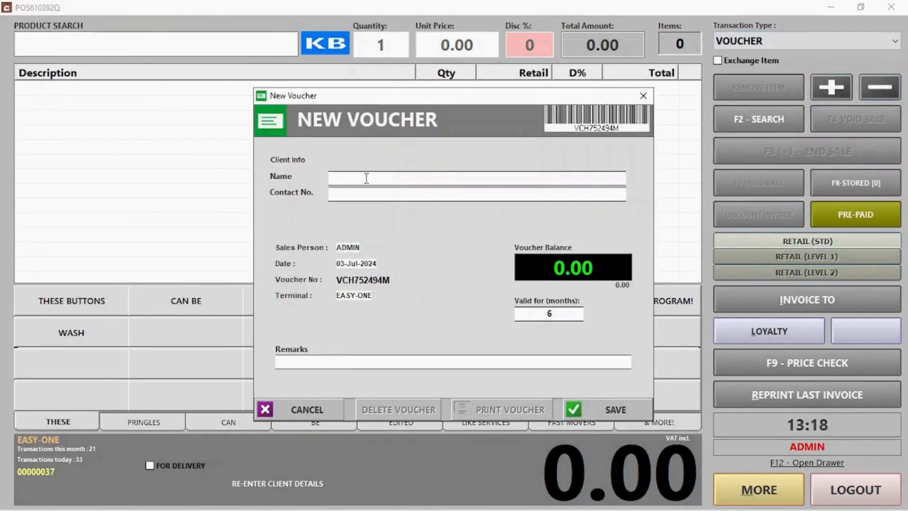
type("Jack")
key("Tab")
type("12")
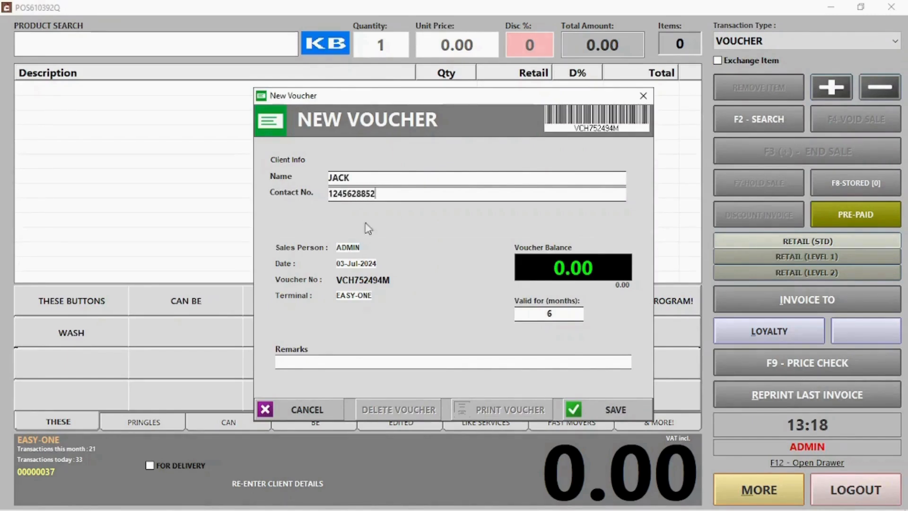
left_click_drag(337, 279, 399, 278)
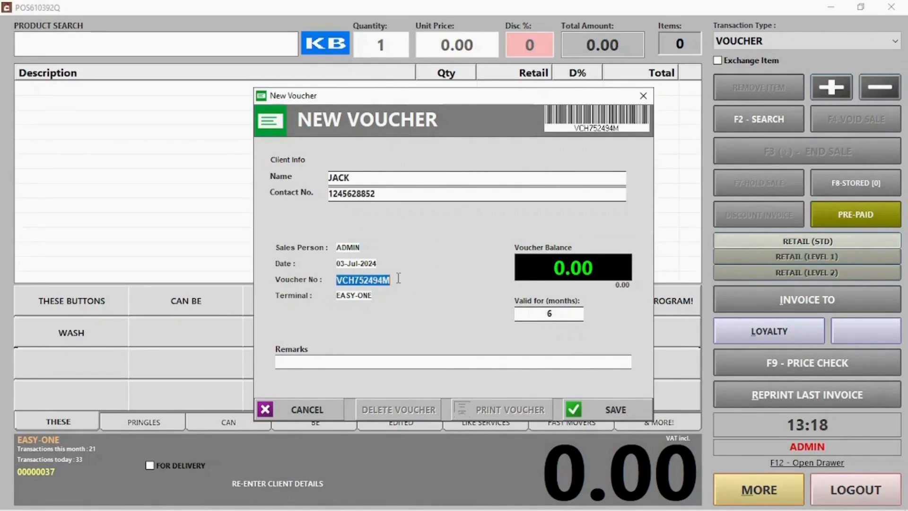
left_click(551, 273)
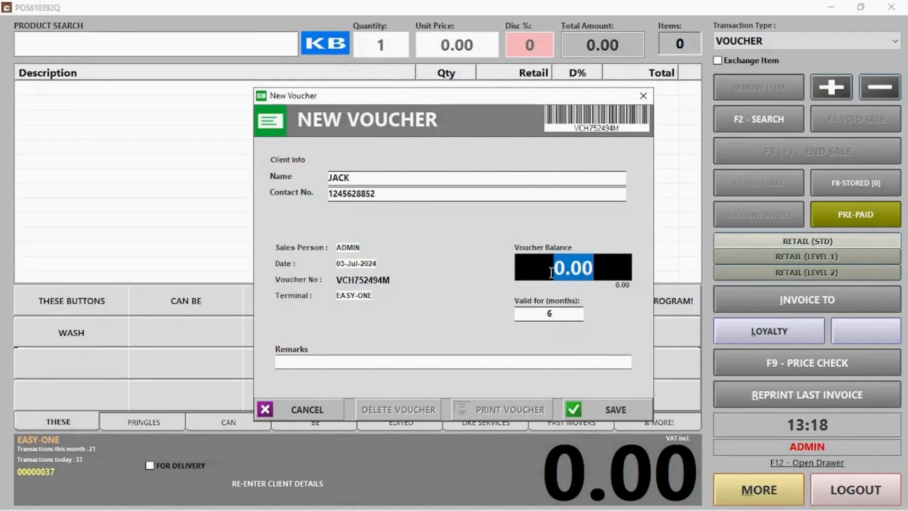
type("100")
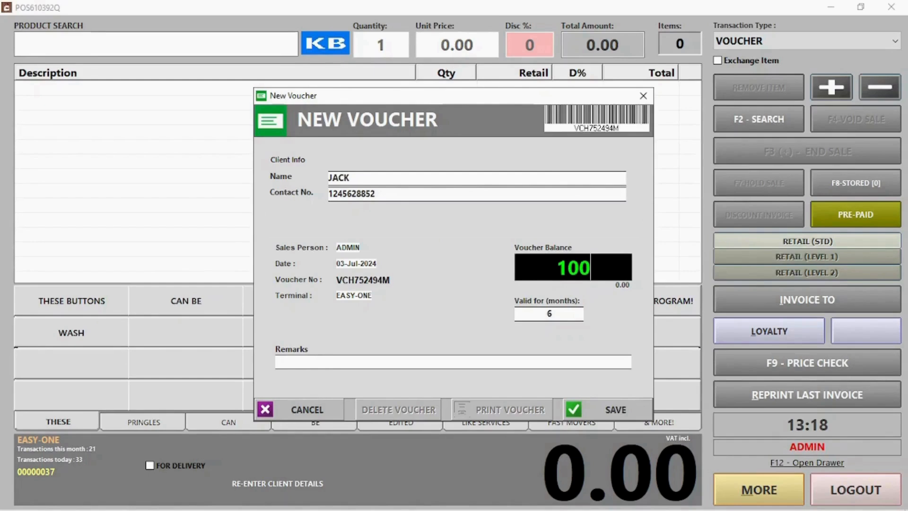
left_click(624, 409)
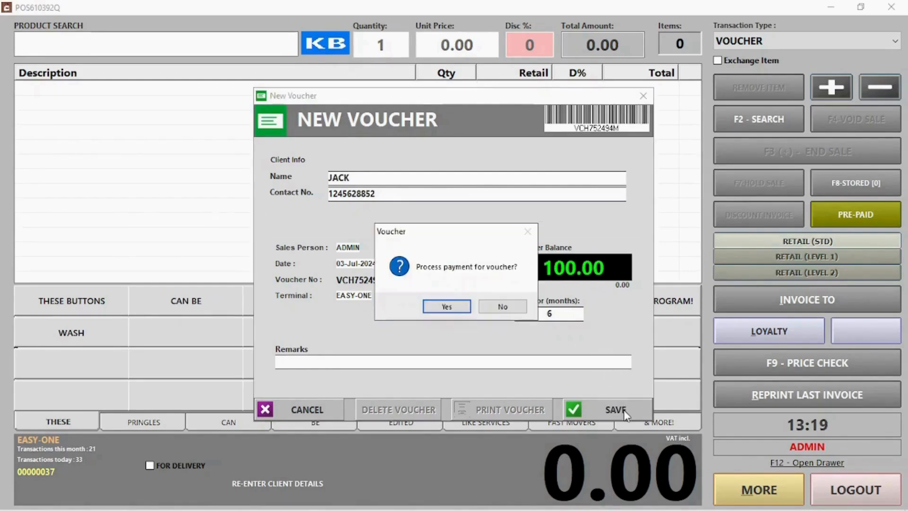
Step: Take the 100.00 voucher payment in cash without saving a PDF, then start the next transaction
left_click(447, 307)
left_click(559, 442)
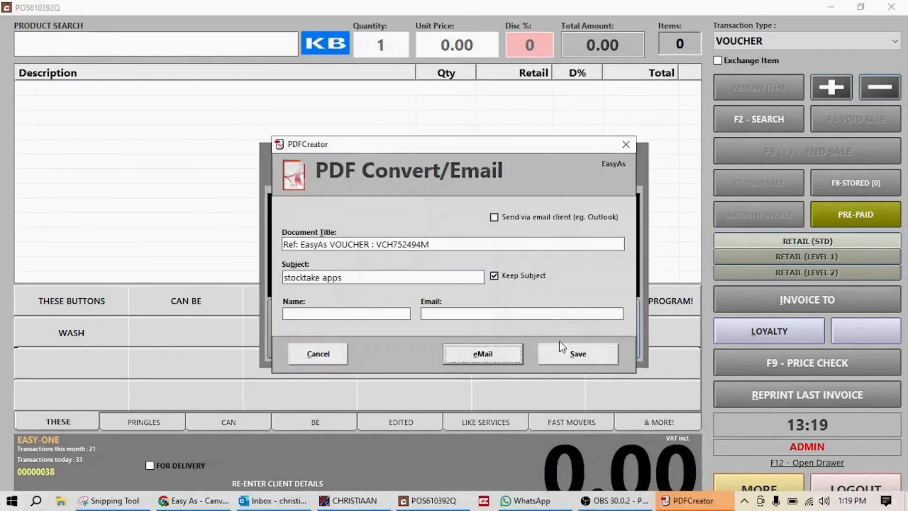
left_click(306, 357)
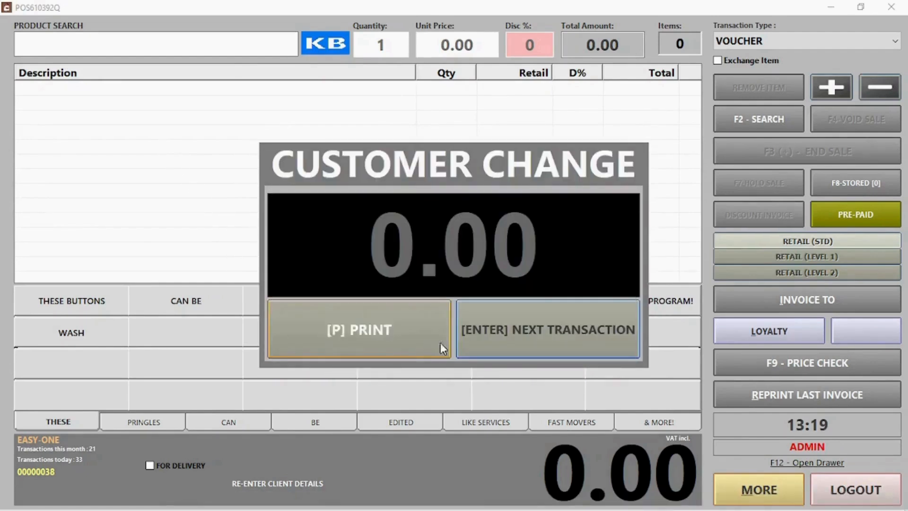
left_click(535, 336)
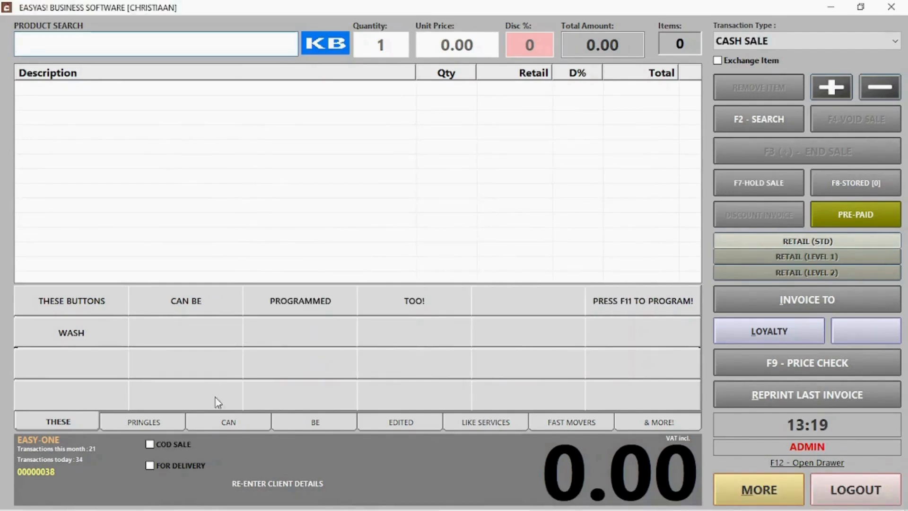
left_click(157, 428)
Step: Ring up Pringles Cheese Chives and Chutney and redeem the new voucher's full 100.00
left_click(91, 304)
left_click(179, 304)
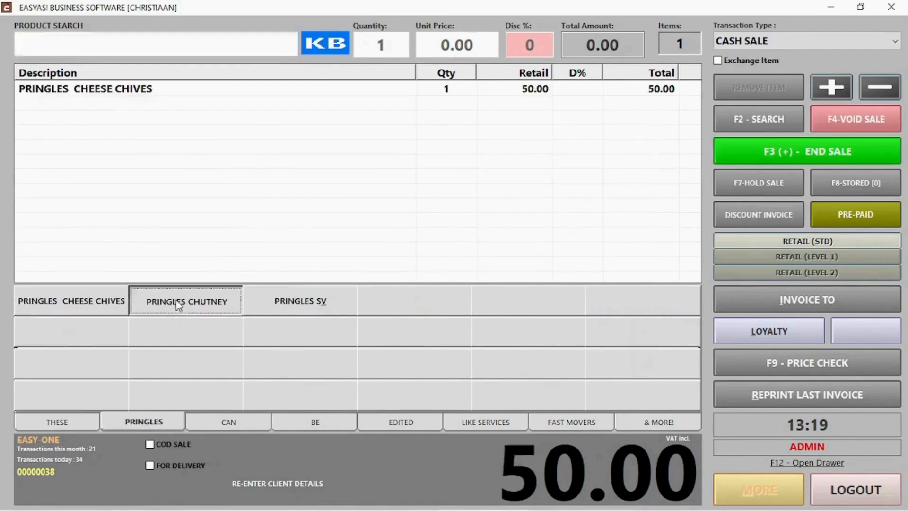
left_click(832, 145)
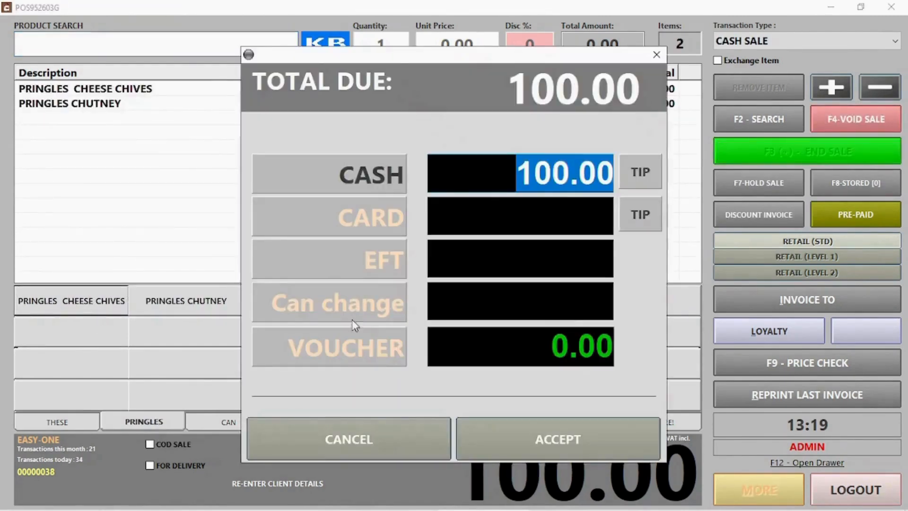
left_click(354, 347)
type("VCH752494M")
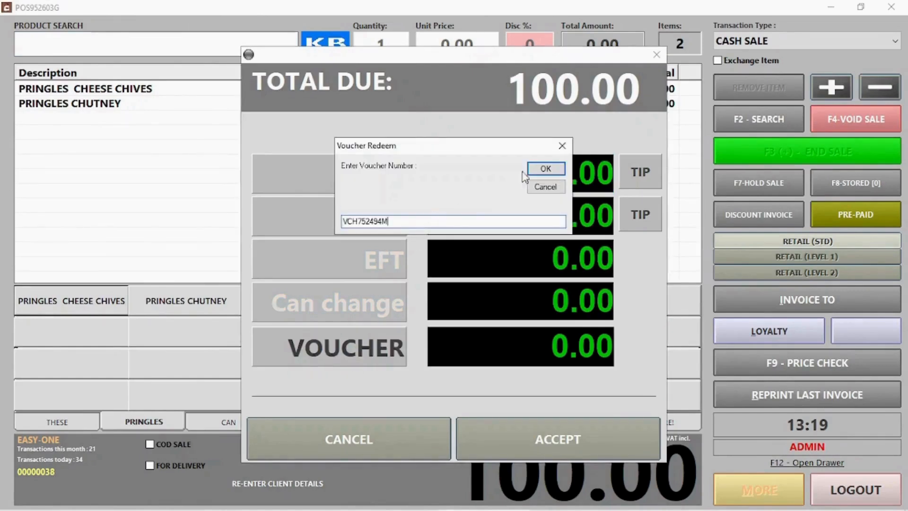
left_click(556, 173)
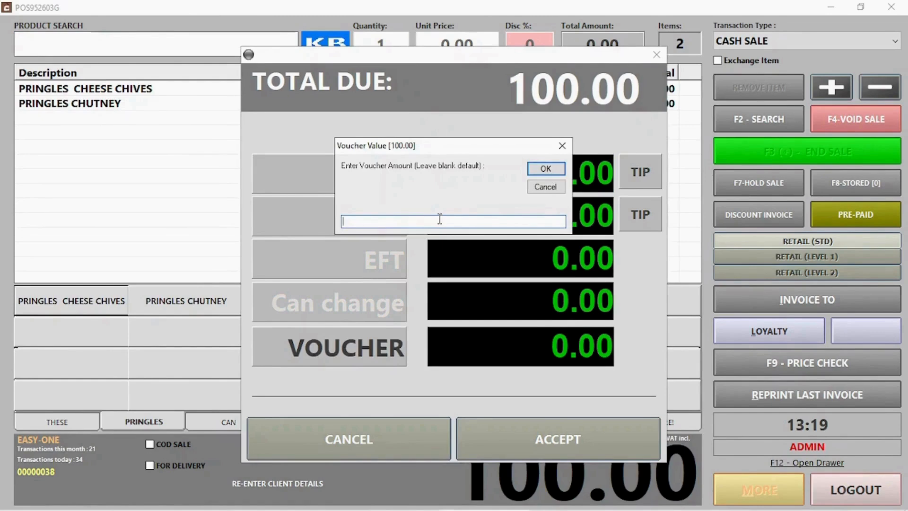
left_click(534, 171)
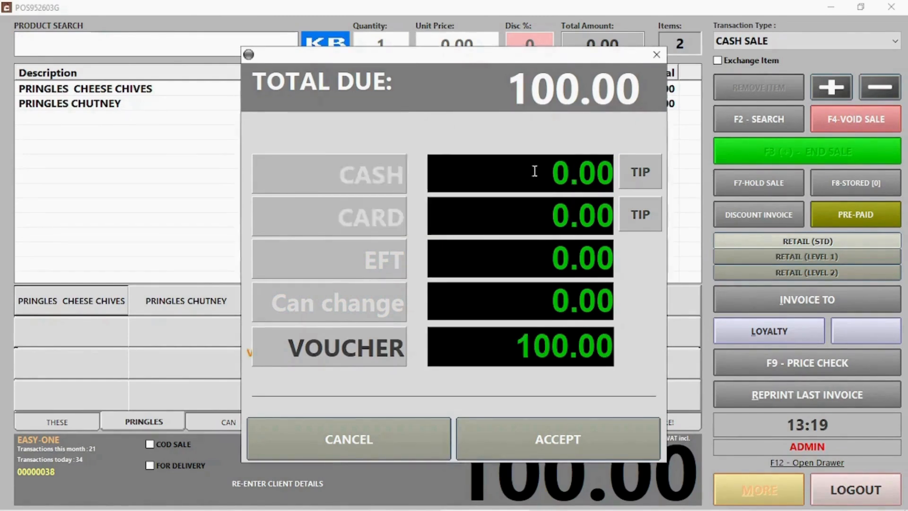
left_click(569, 450)
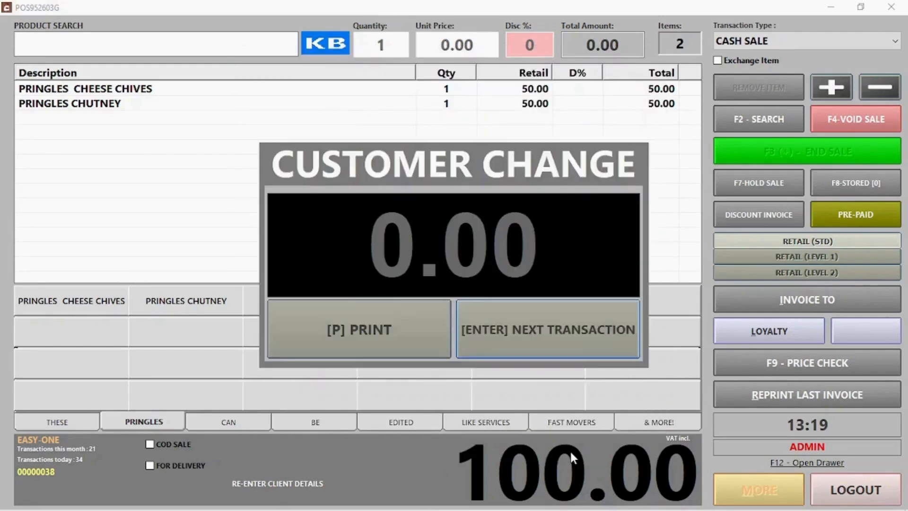
left_click(567, 334)
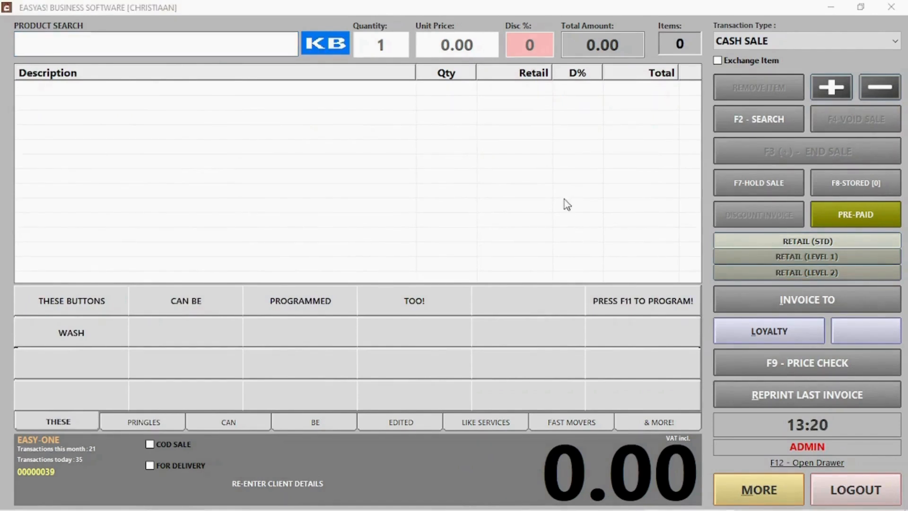
Step: Return one Pringles Cheese Chives as an exchange for Pringles Chutney, settling 0.00 due
left_click(747, 64)
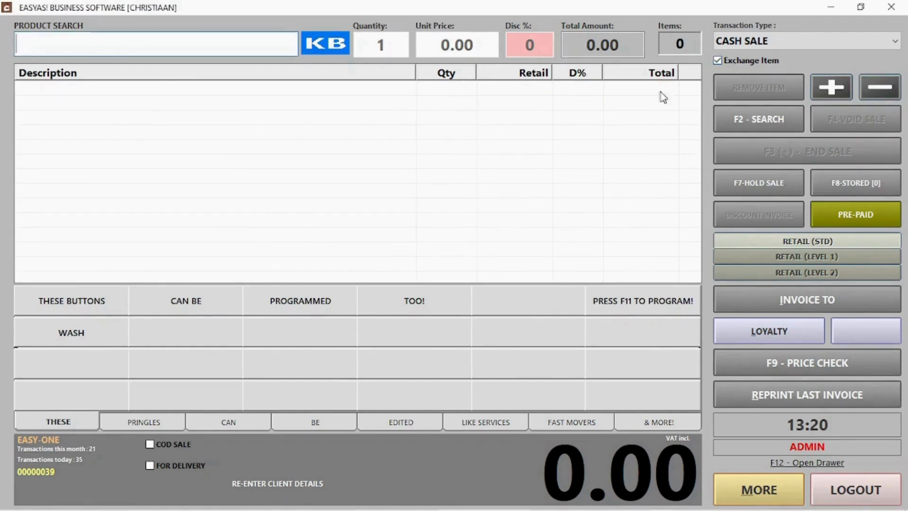
left_click(153, 424)
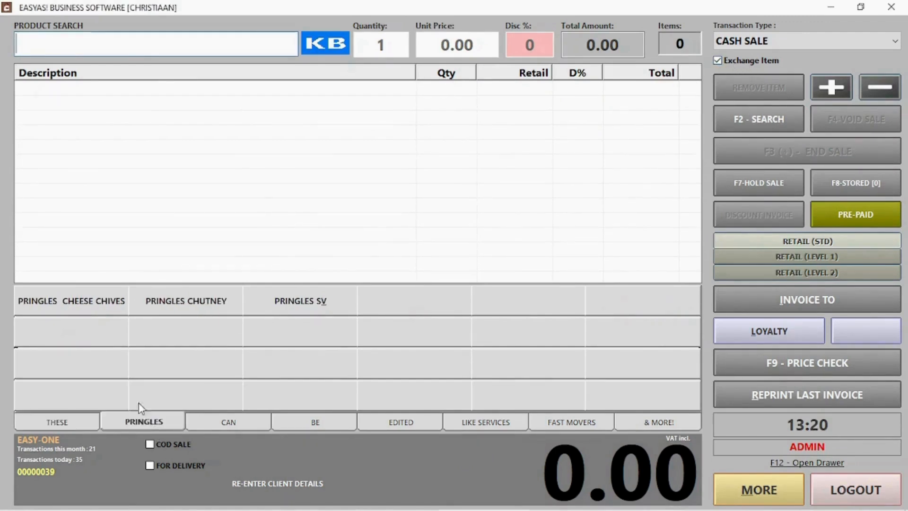
left_click(95, 303)
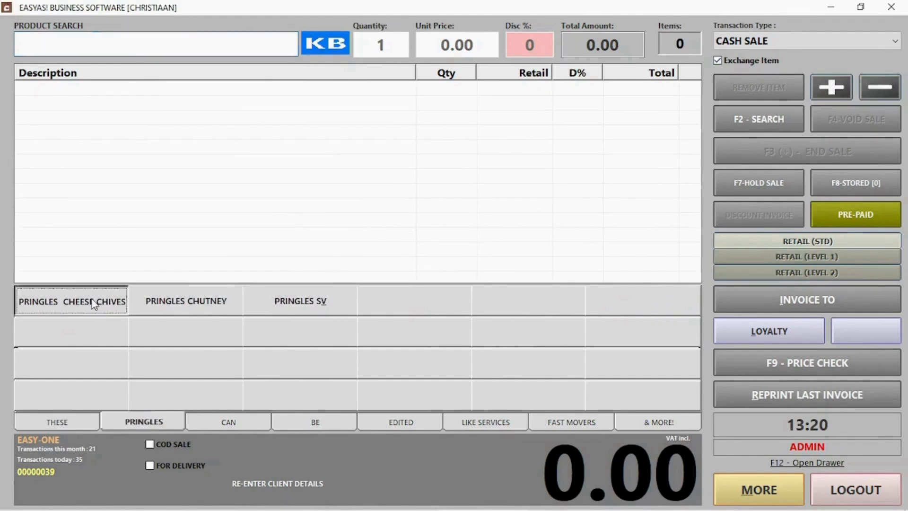
left_click(192, 313)
left_click(789, 152)
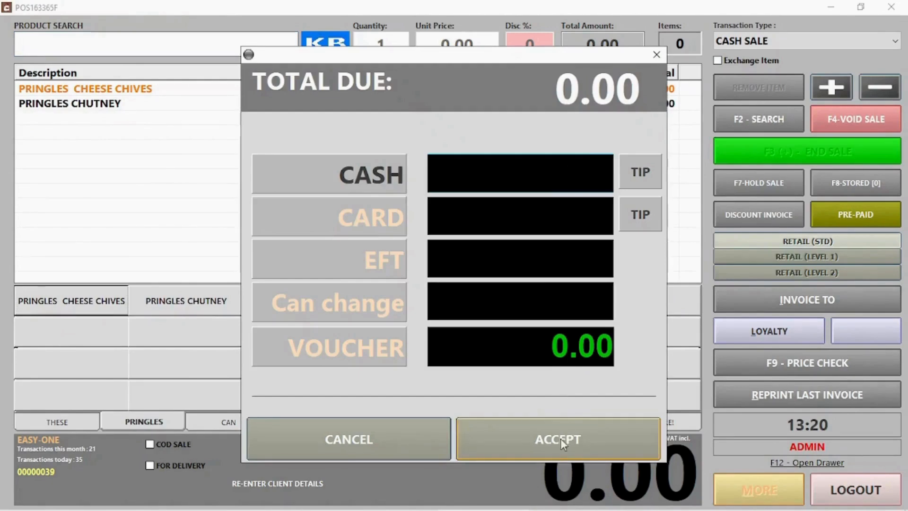
left_click(559, 444)
left_click(559, 334)
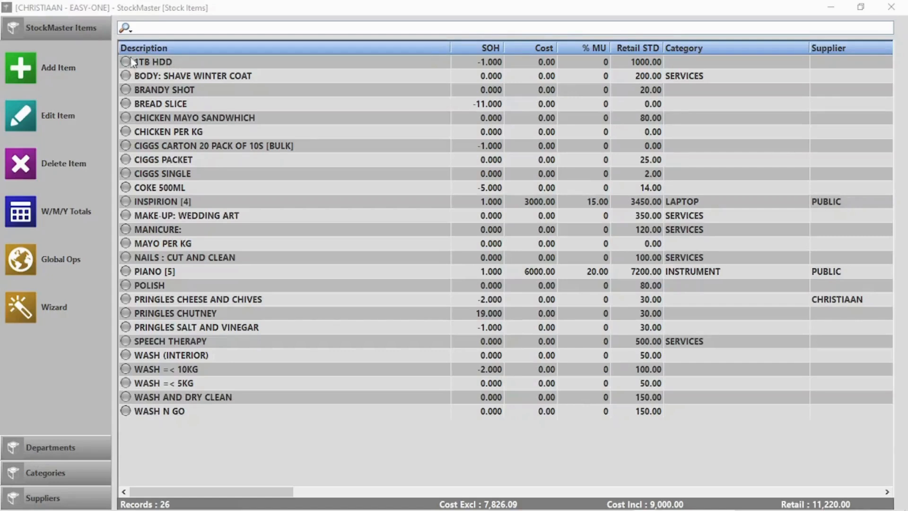
Step: Add a new item with generated barcode: COKE 1L, category Cold drinks, supplier Coco Cola, department Beverages
left_click(21, 68)
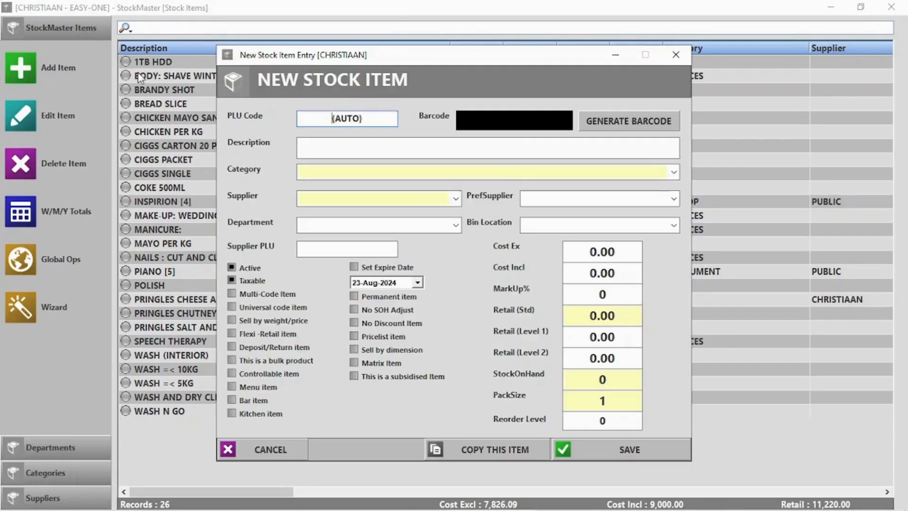
left_click(607, 124)
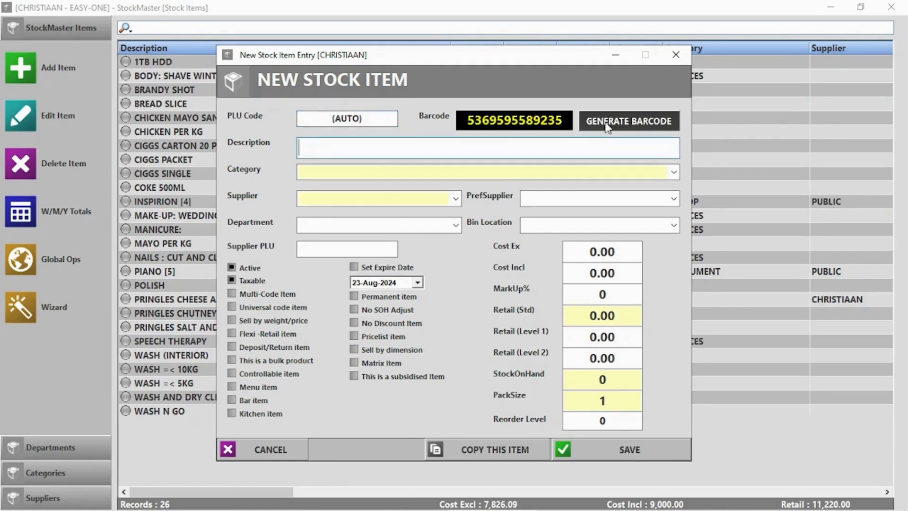
left_click(345, 142)
type("Coke 1l")
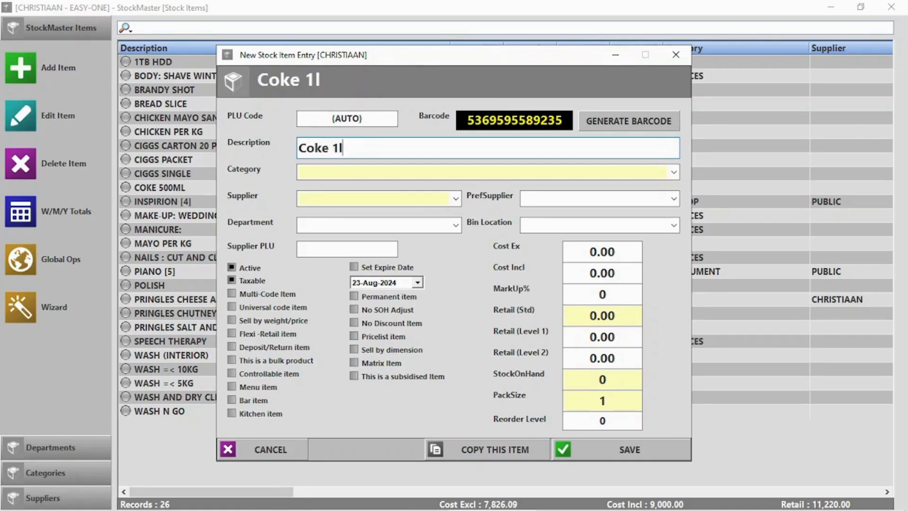
key("Tab")
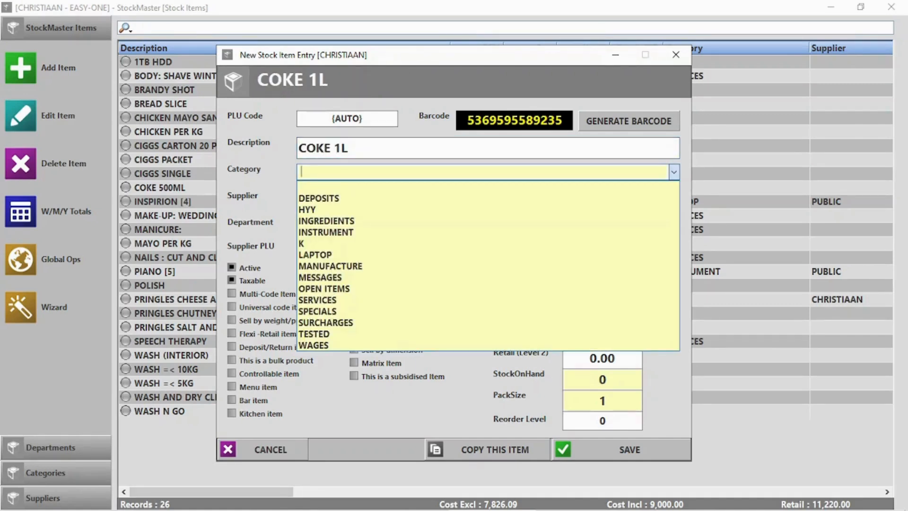
type("Cold drinks")
key("Tab")
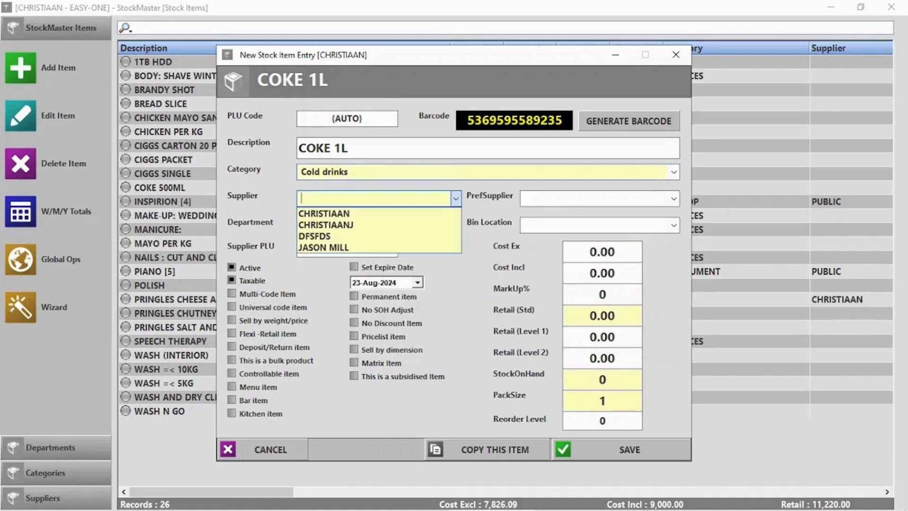
type("Coco Cola")
key("Return")
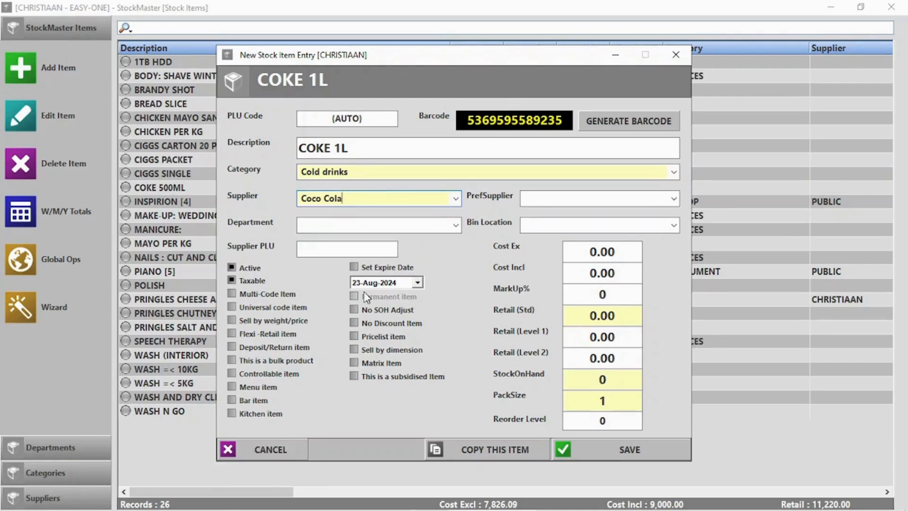
left_click(345, 222)
type("Bevrages")
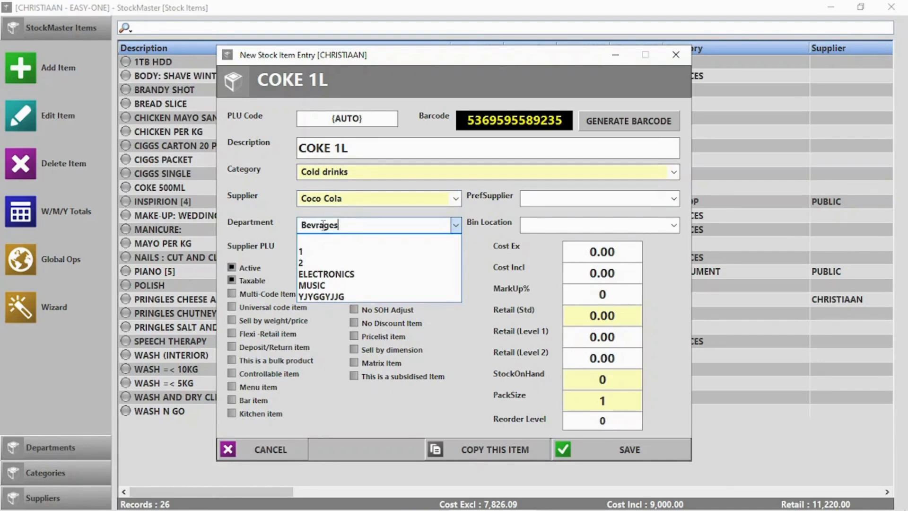
type("e")
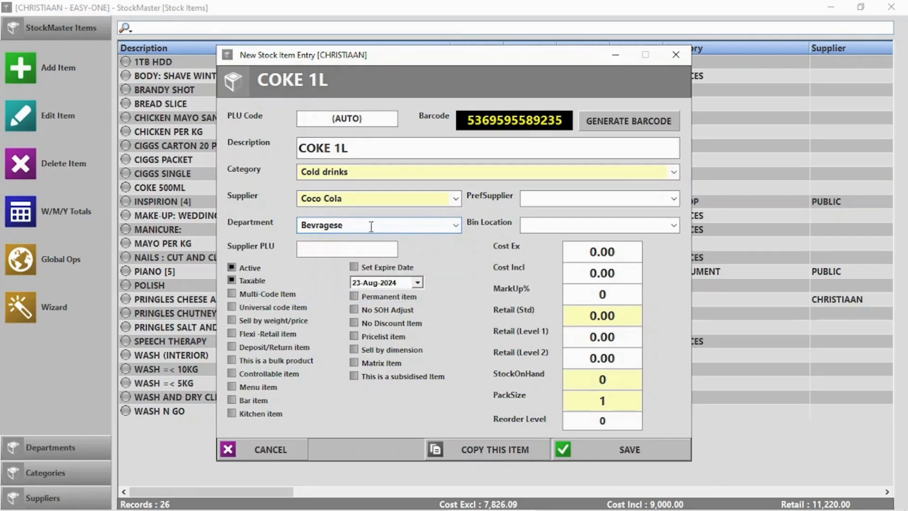
key("BackSpace")
key("BackSpace")
key("BackSpace")
type("erages")
Step: Set its cost to 14.00, markup to 15% and stock on hand to 20, then save
left_click(601, 258)
type("14")
left_click(600, 293)
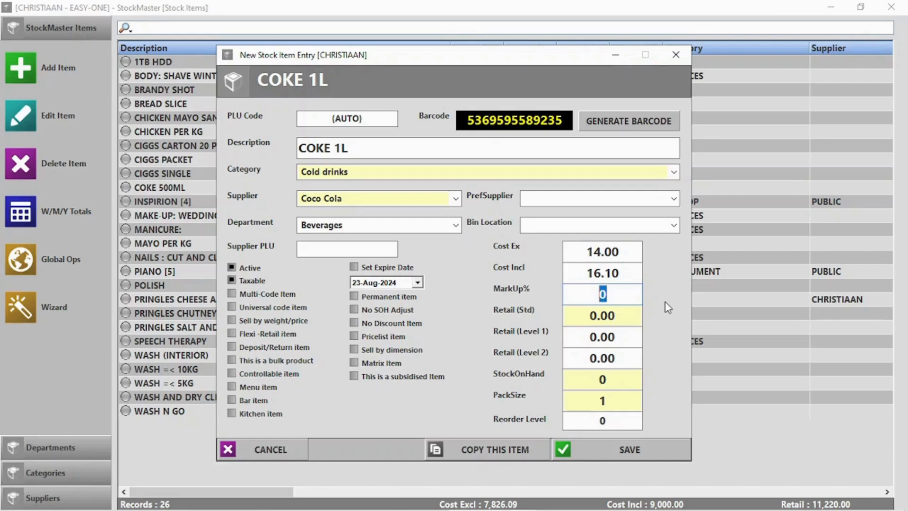
type("15")
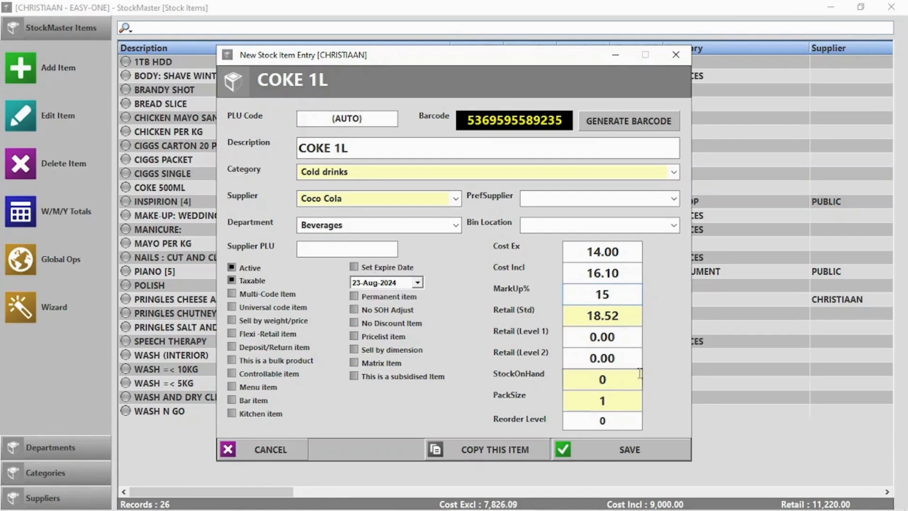
left_click(613, 379)
type("20")
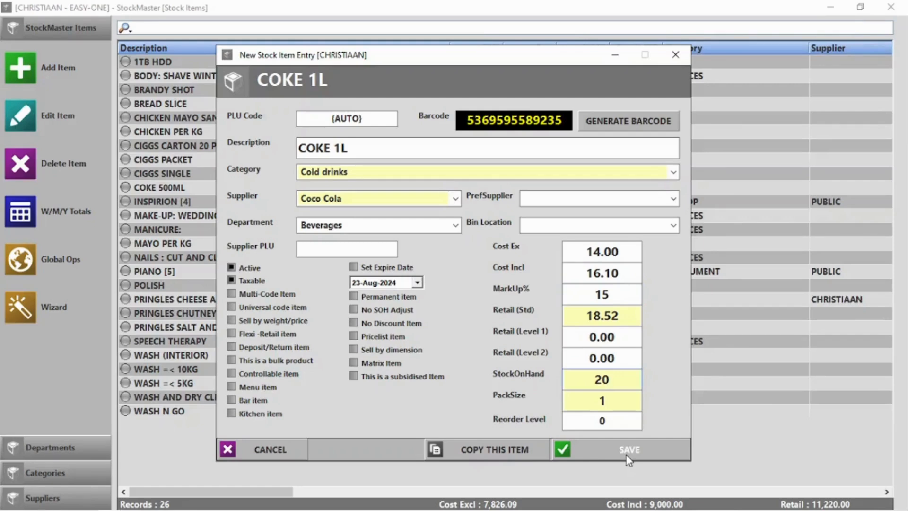
left_click(629, 450)
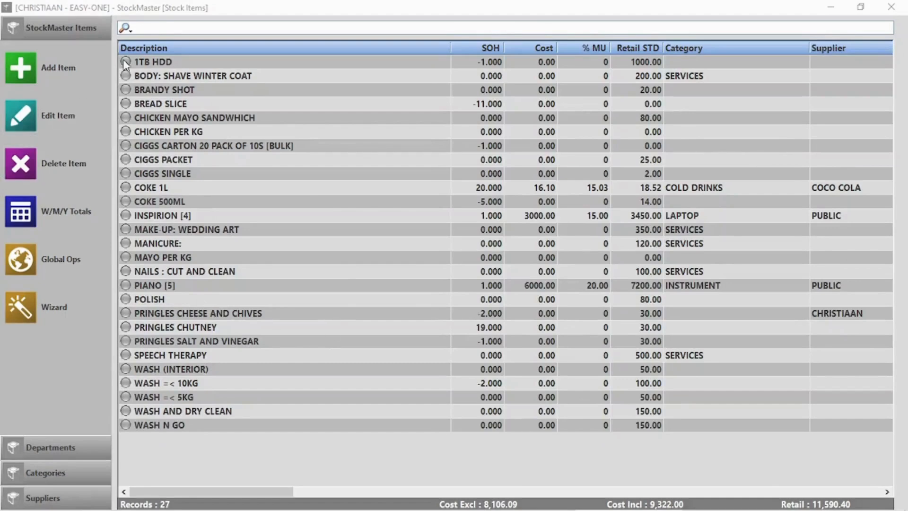
left_click(41, 68)
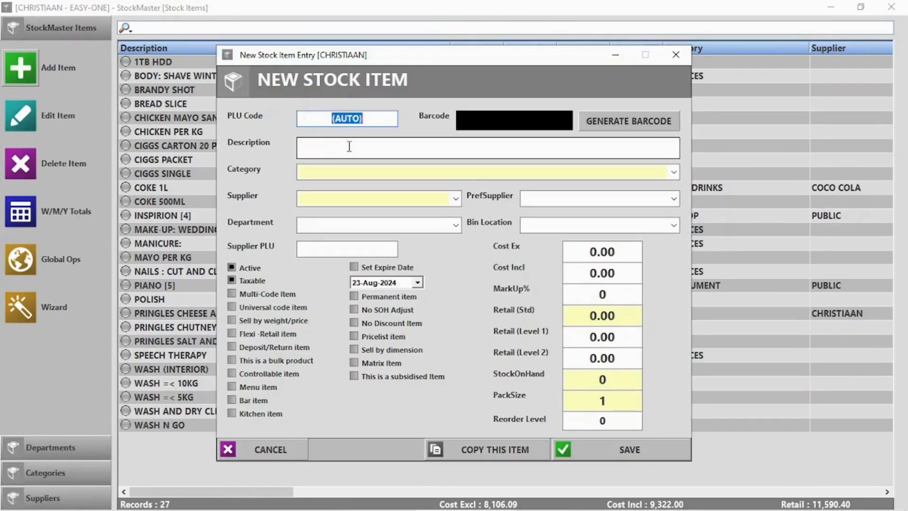
Step: Enter PLU 0015, description 'Pork Per KG', category PORK and department MEAT with no supplier
type("0015")
left_click(378, 152)
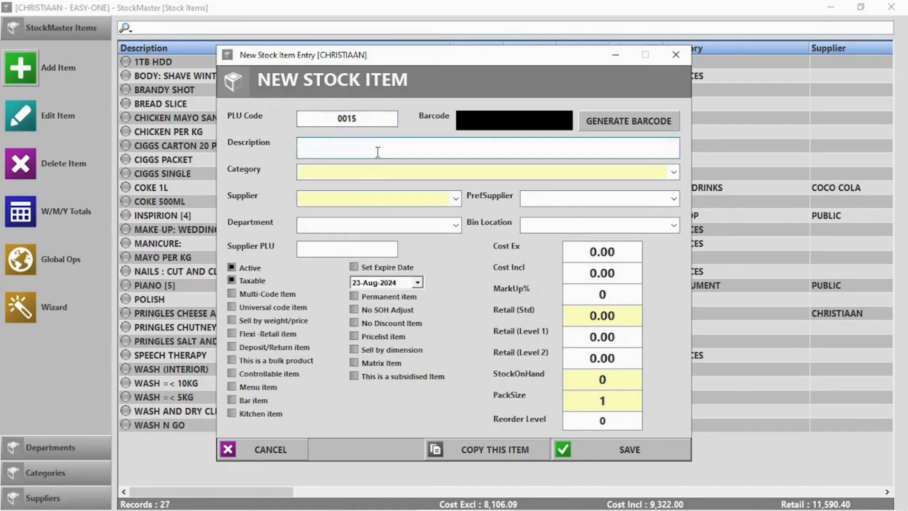
type("Pork Per KG")
left_click(394, 172)
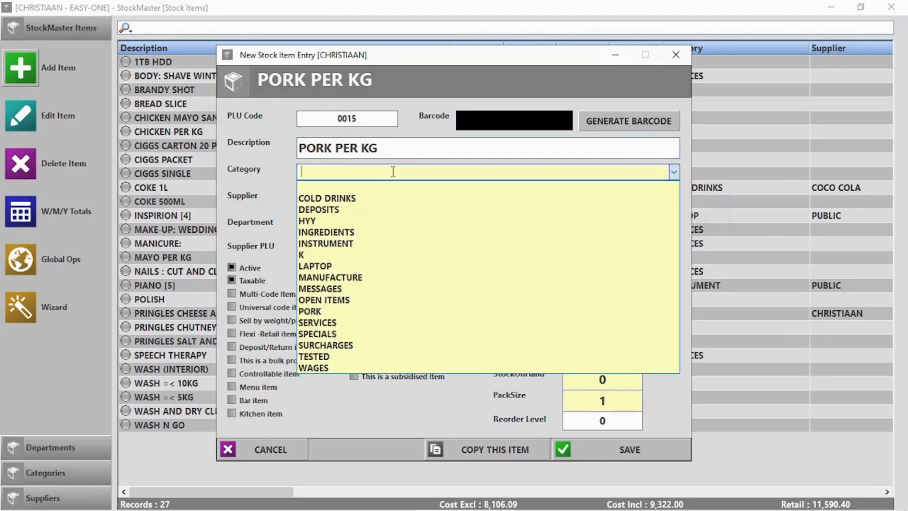
left_click(324, 311)
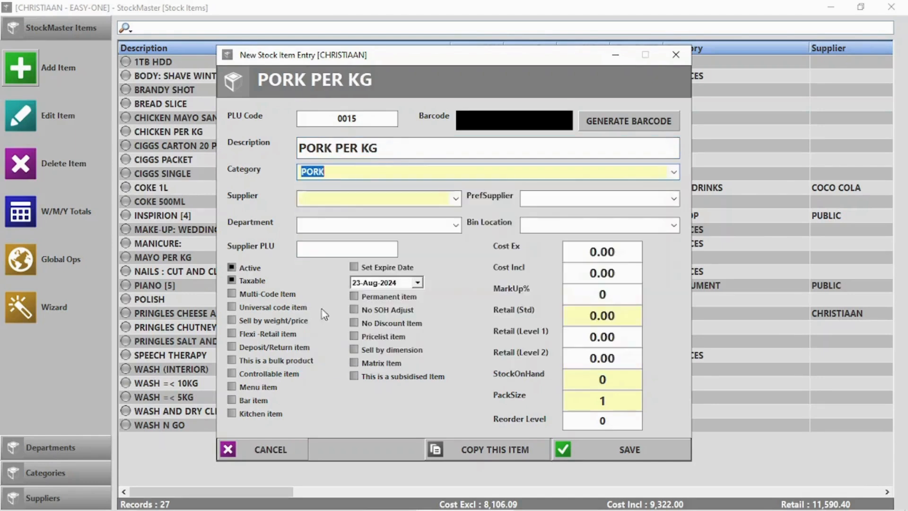
left_click(339, 196)
left_click(339, 196)
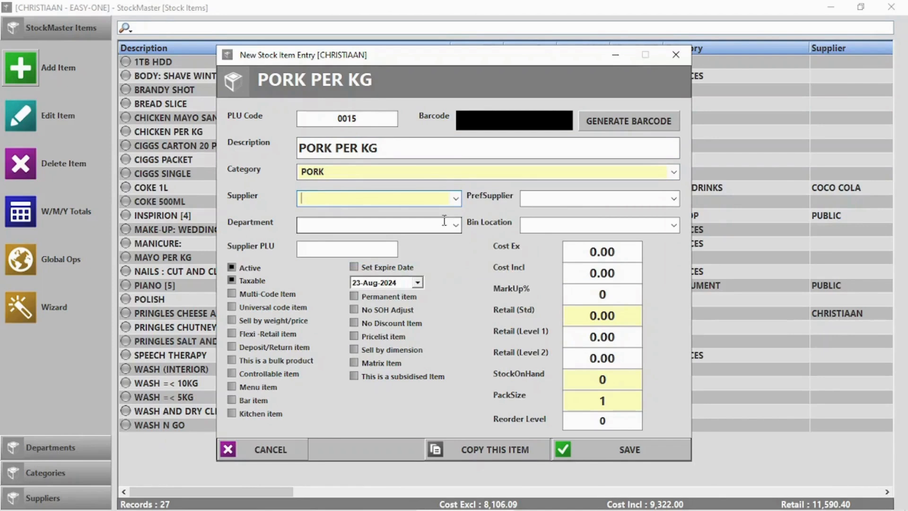
left_click(457, 227)
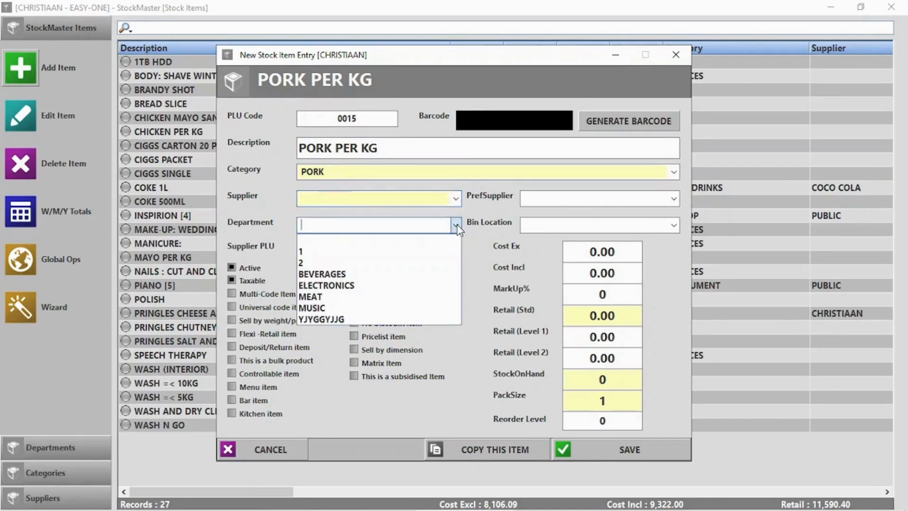
left_click(361, 297)
Step: Set cost 50.00 and retail 95.00, mark it sold by weight, and save without adding another
left_click(602, 251)
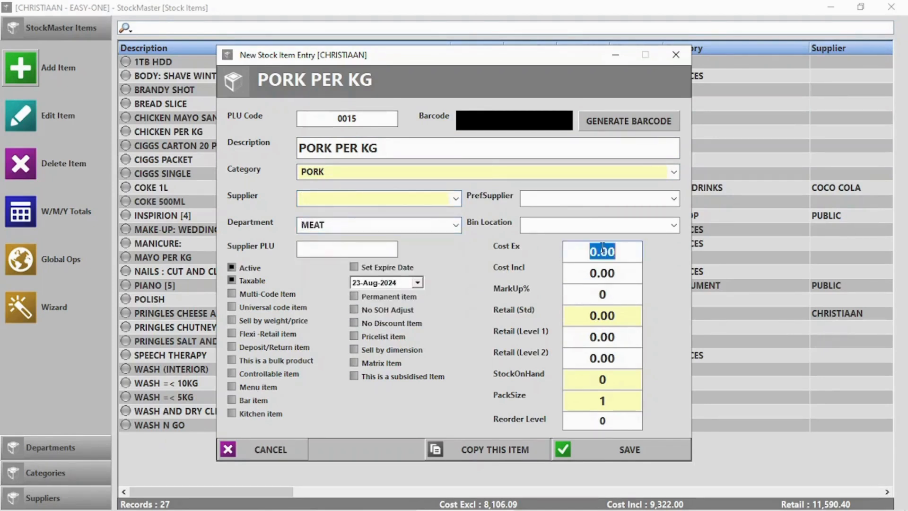
type("50")
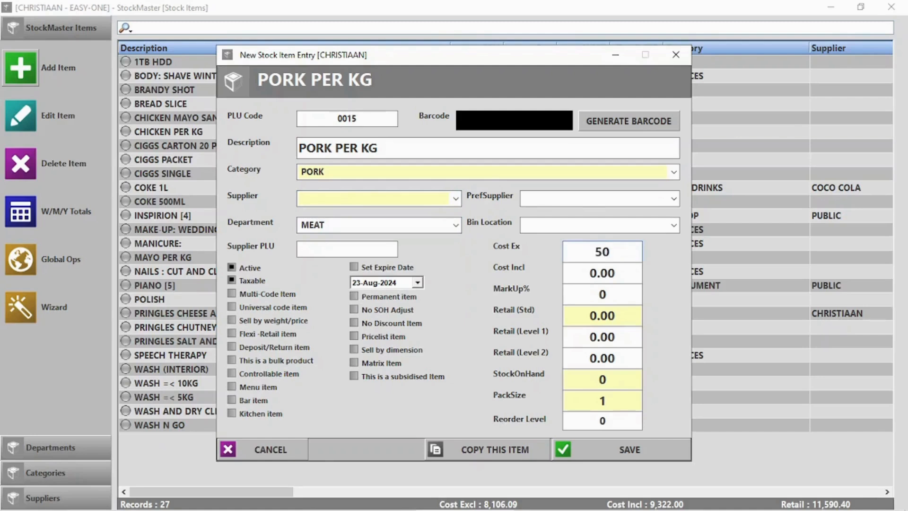
left_click(605, 315)
type("95")
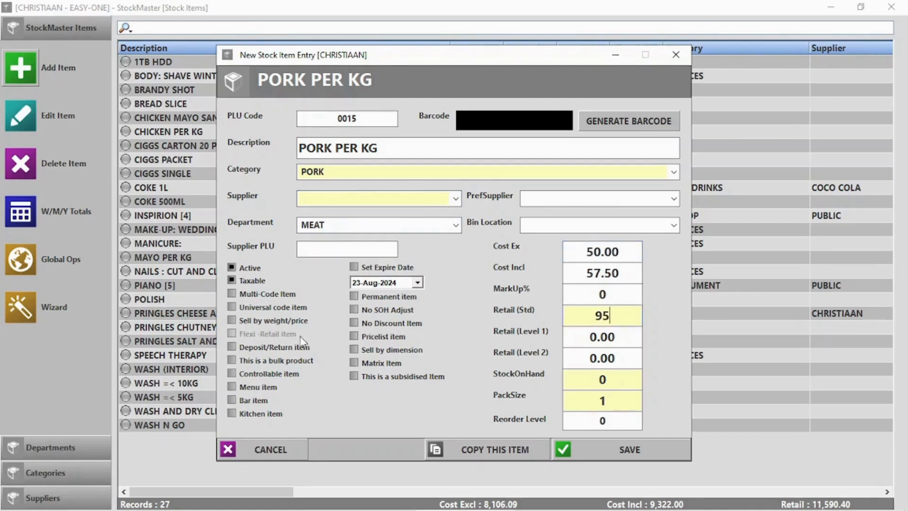
left_click(283, 322)
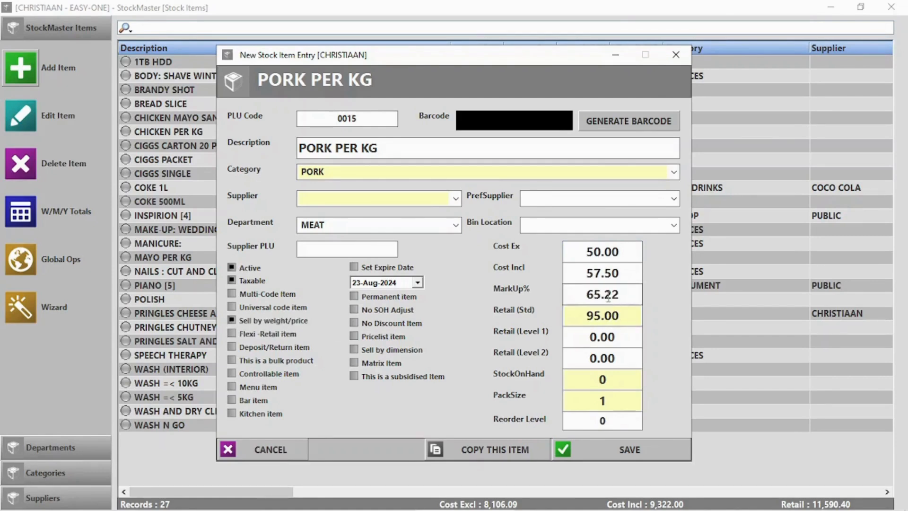
left_click(642, 455)
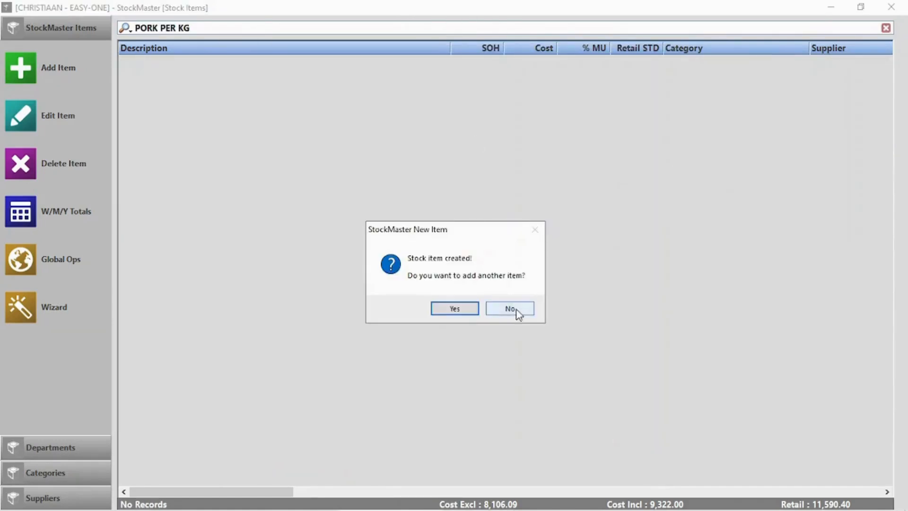
left_click(519, 314)
left_click(891, 7)
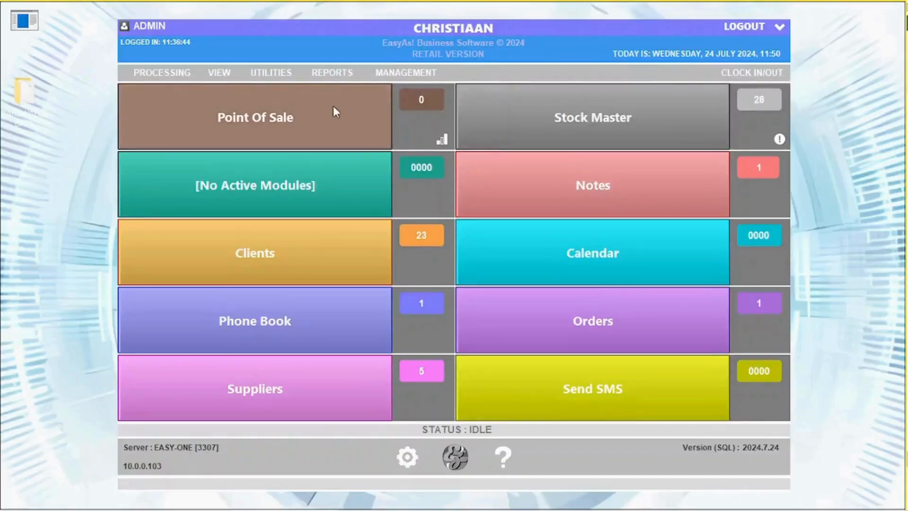
left_click(296, 122)
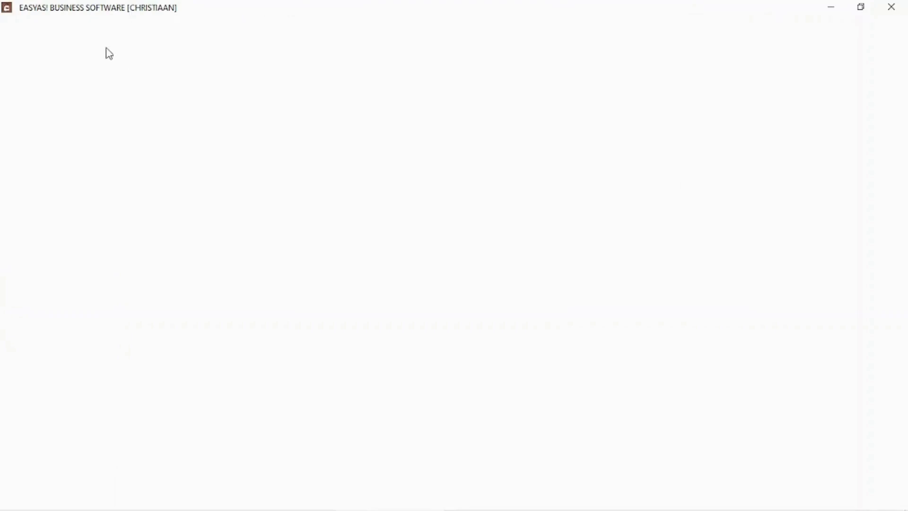
type("2000150069960")
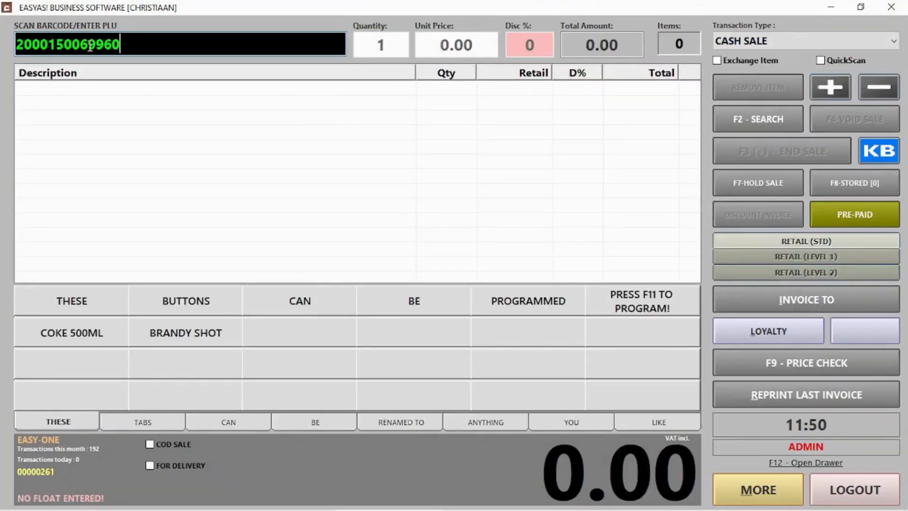
left_click_drag(34, 41, 118, 42)
left_click(140, 40)
key("Return")
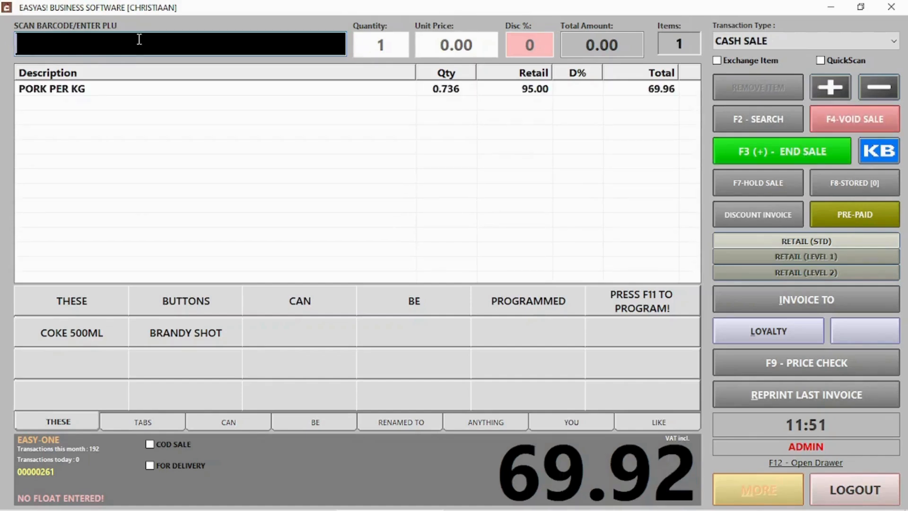
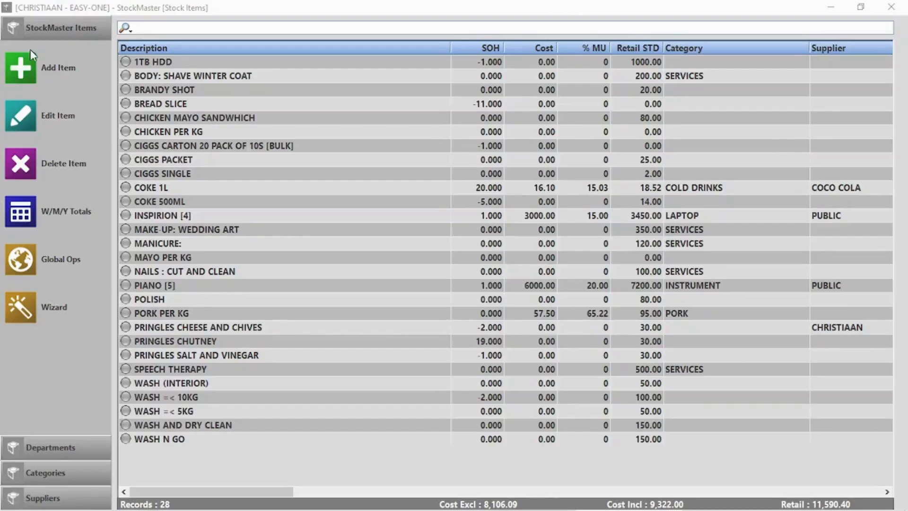
Step: Add a LOOSE SWEETS stock item excluded from stock-on-hand adjustment, retail price 5.00
left_click(31, 68)
left_click(371, 152)
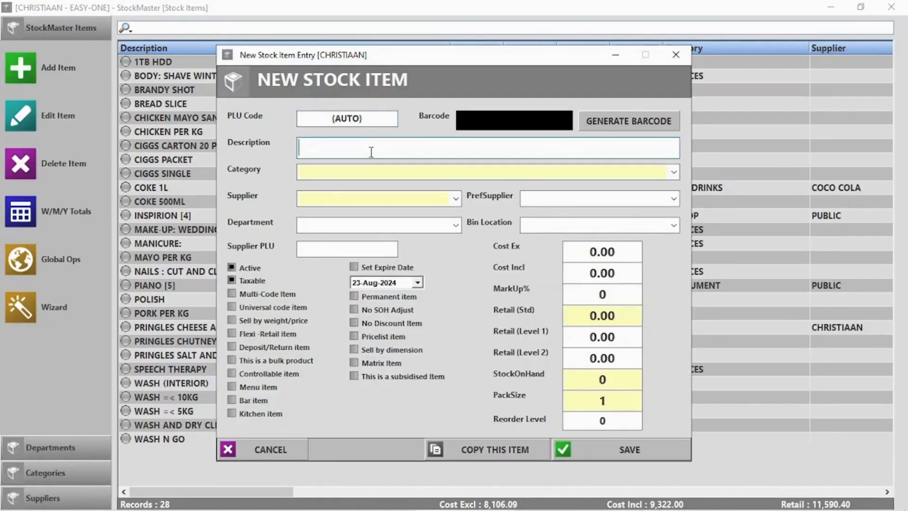
type("Loose Sweets")
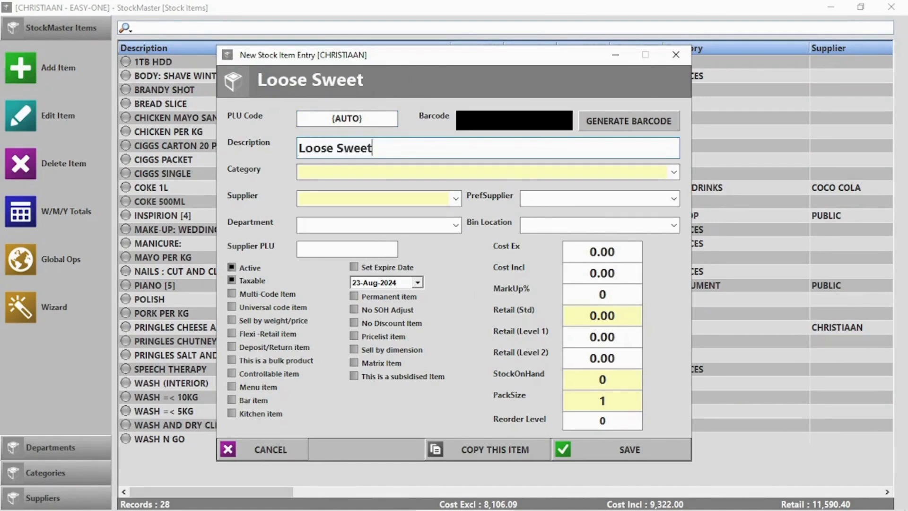
left_click(395, 312)
left_click(385, 312)
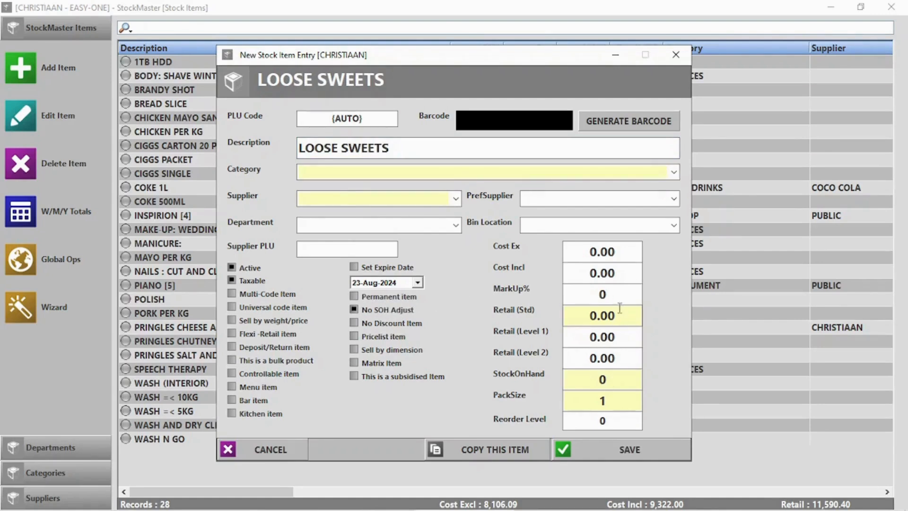
left_click(590, 315)
type("5")
key("Delete")
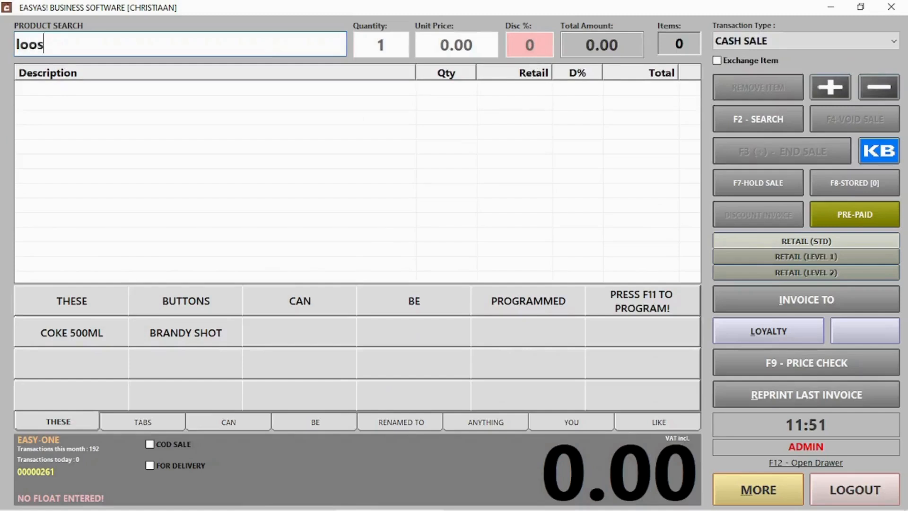
Step: Ring up 20 LOOSE SWEETS and accept the 100.00 cash payment
type("e")
key("Return")
double_click(95, 101)
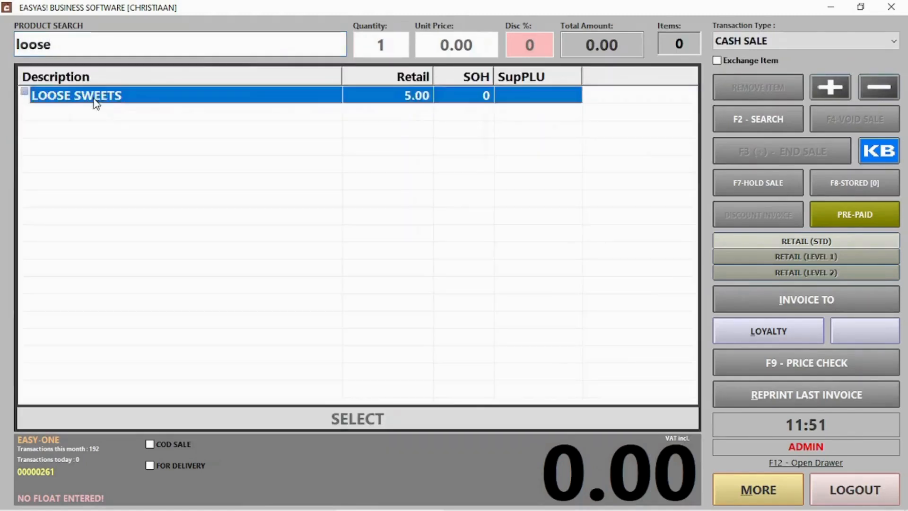
type("20")
key("Return")
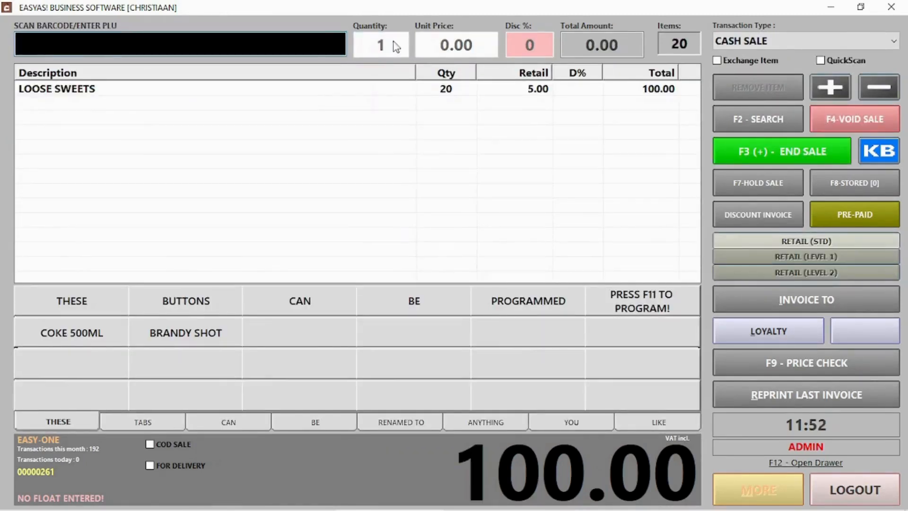
left_click(743, 156)
left_click(589, 450)
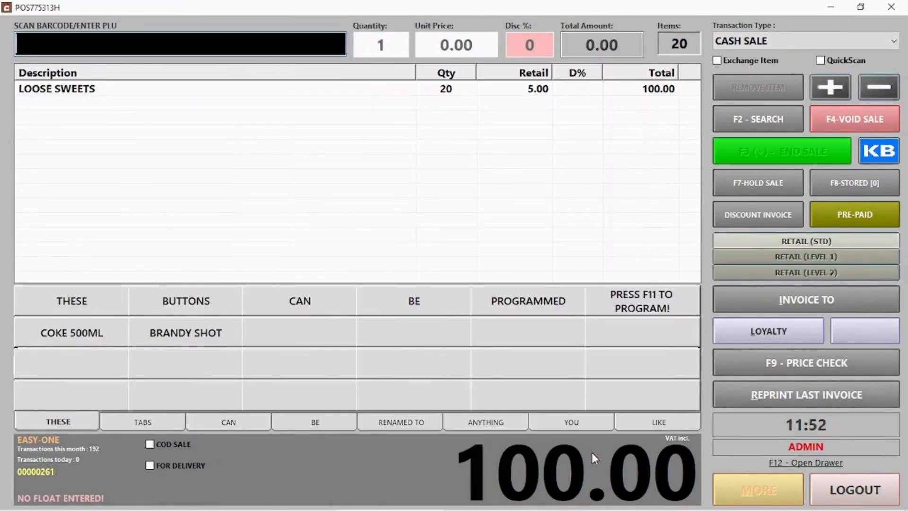
key("Return")
Step: Leave the point of sale and select LOOSE SWEETS and COKE 500ML in the stock list
left_click(855, 490)
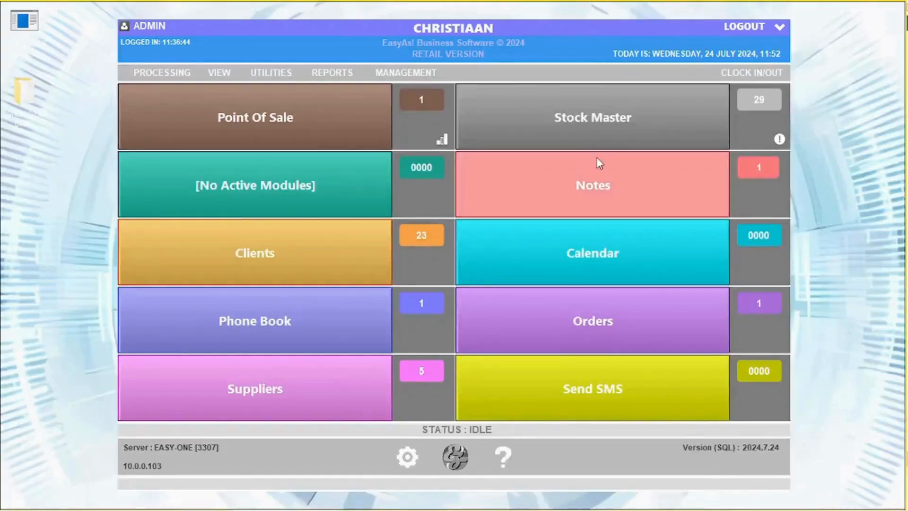
left_click(597, 157)
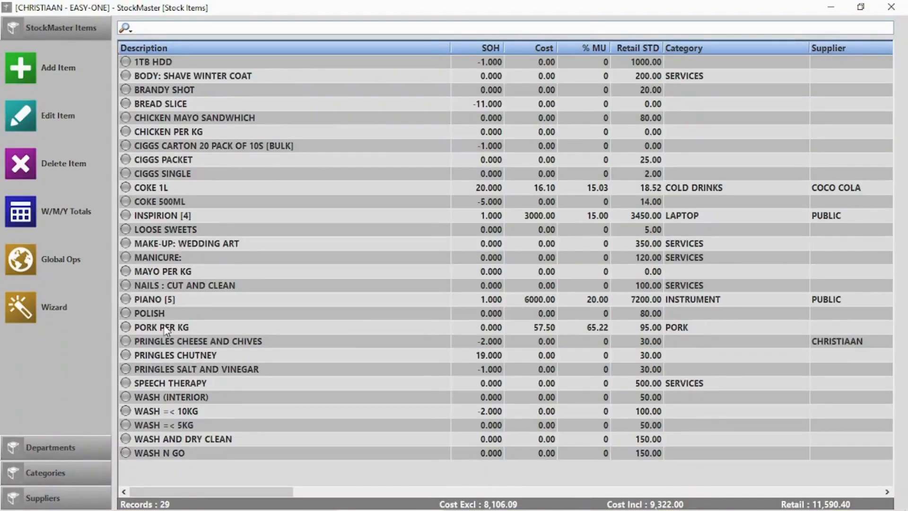
left_click(219, 229)
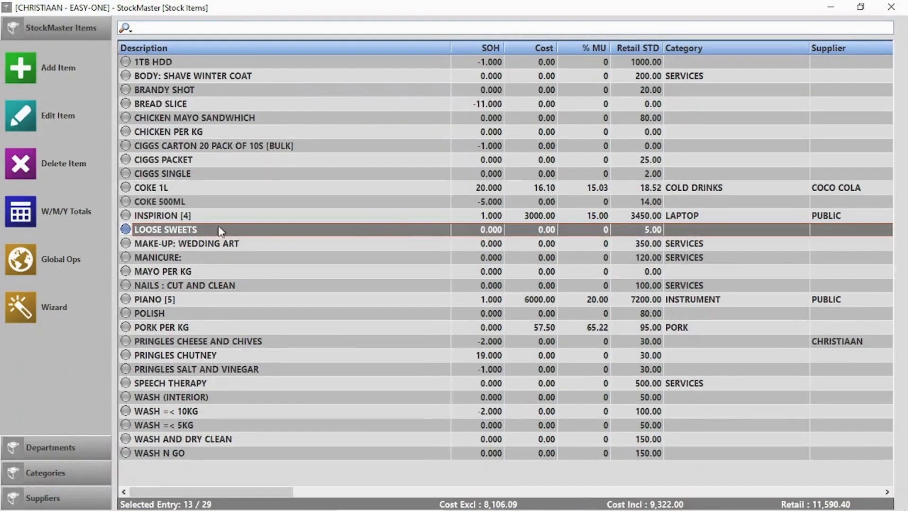
left_click(485, 203)
left_click(487, 229)
Step: Create a 'Glass coke Bottle Return' deposit/return item with retail 10 and save it
left_click(21, 68)
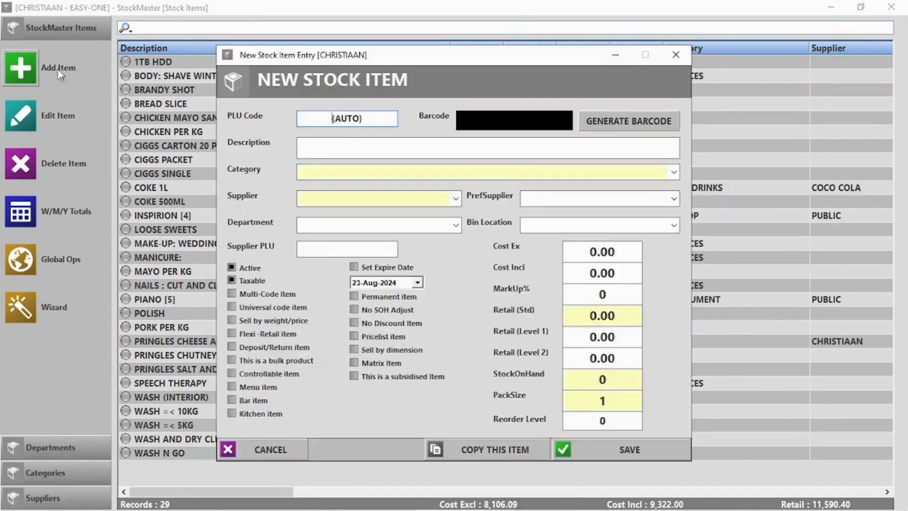
left_click(352, 143)
type("Glass co")
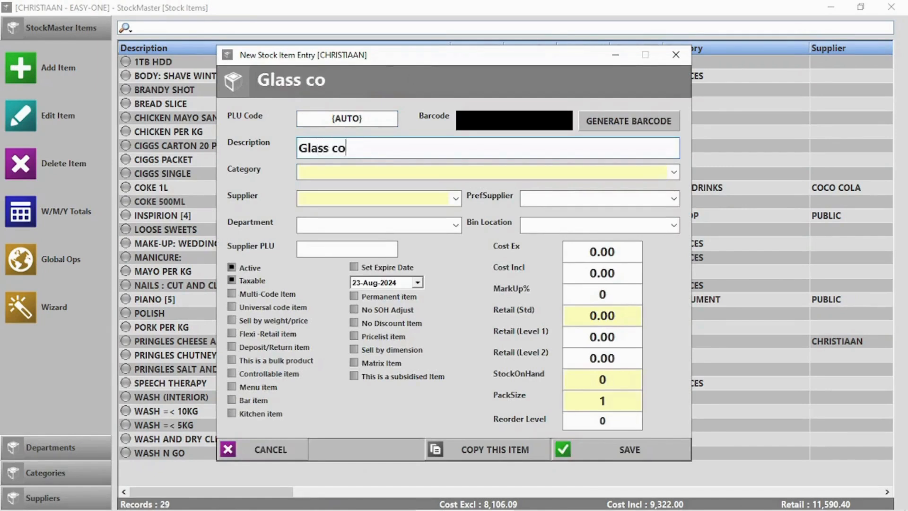
type("ke Bottle Return")
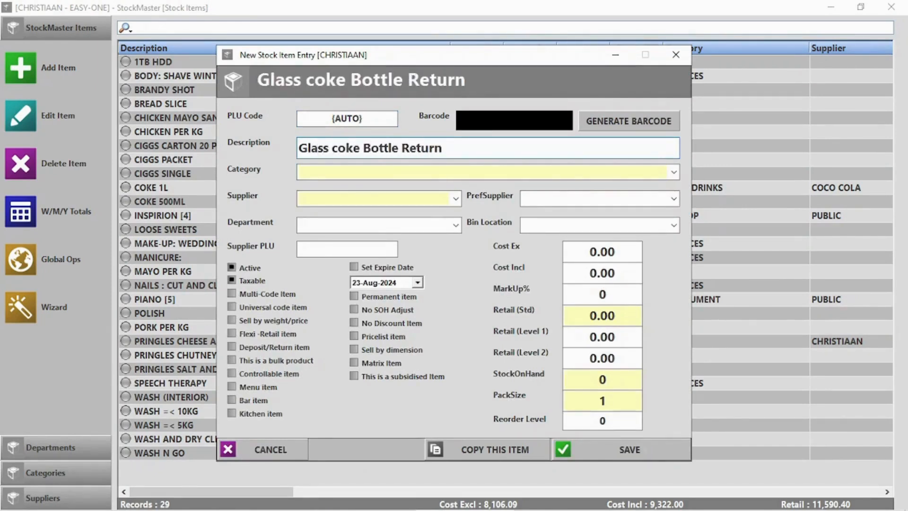
double_click(600, 315)
type("10.")
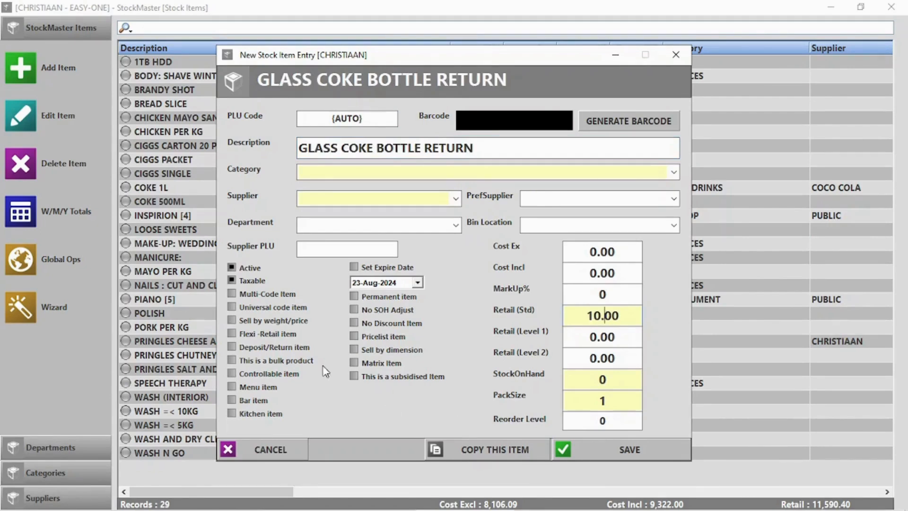
left_click(232, 347)
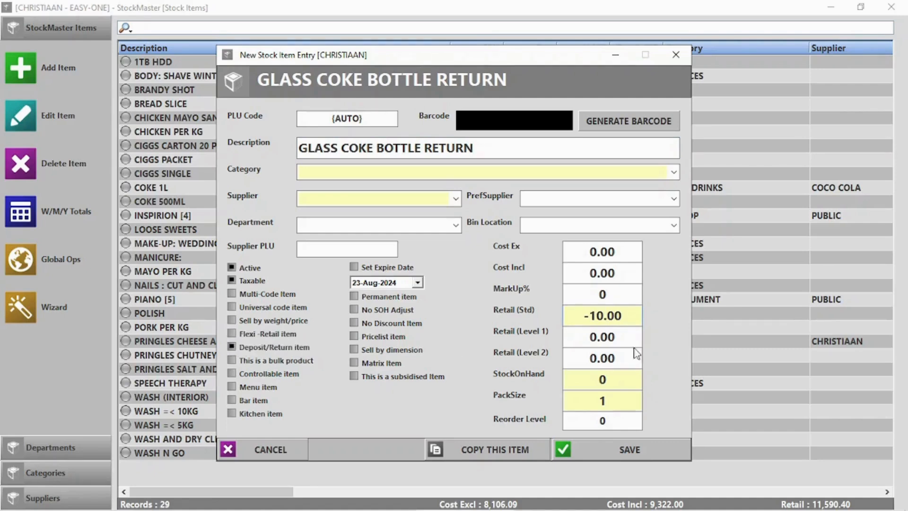
left_click(629, 450)
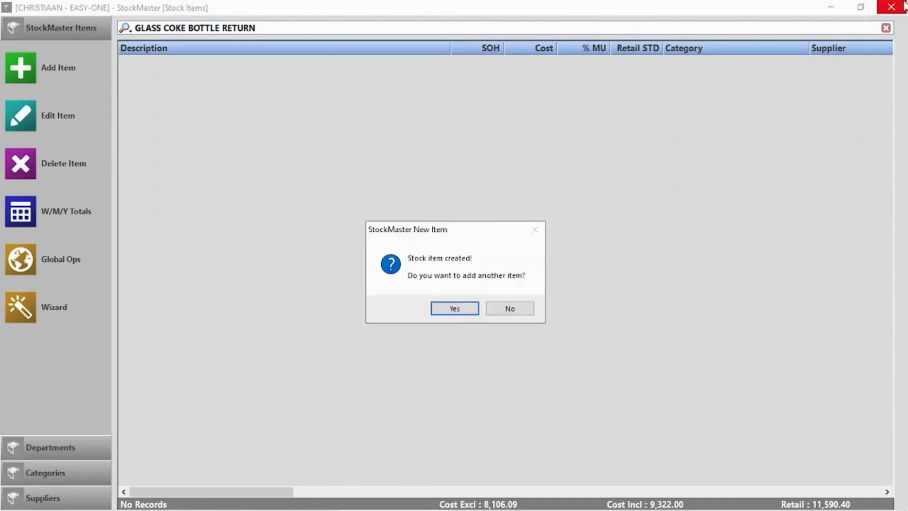
left_click(511, 309)
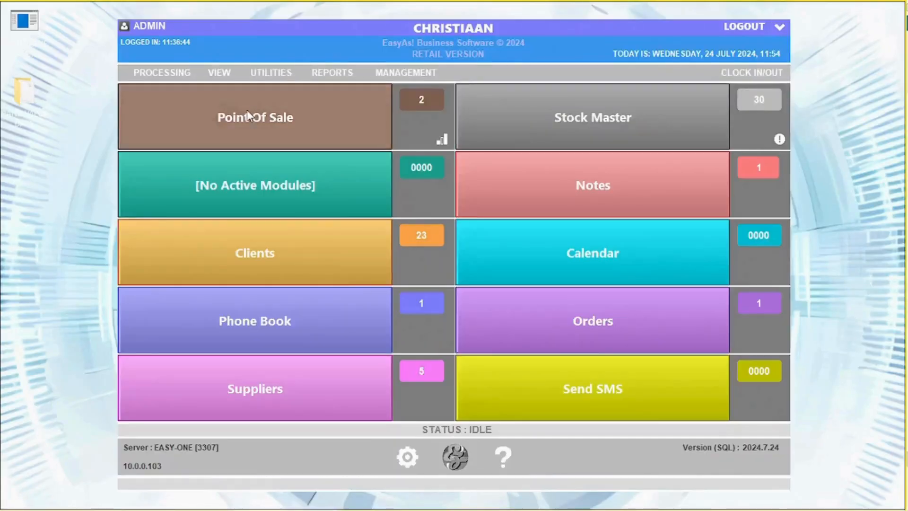
Step: Start a point-of-sale sale with one COKE 1L
left_click(235, 114)
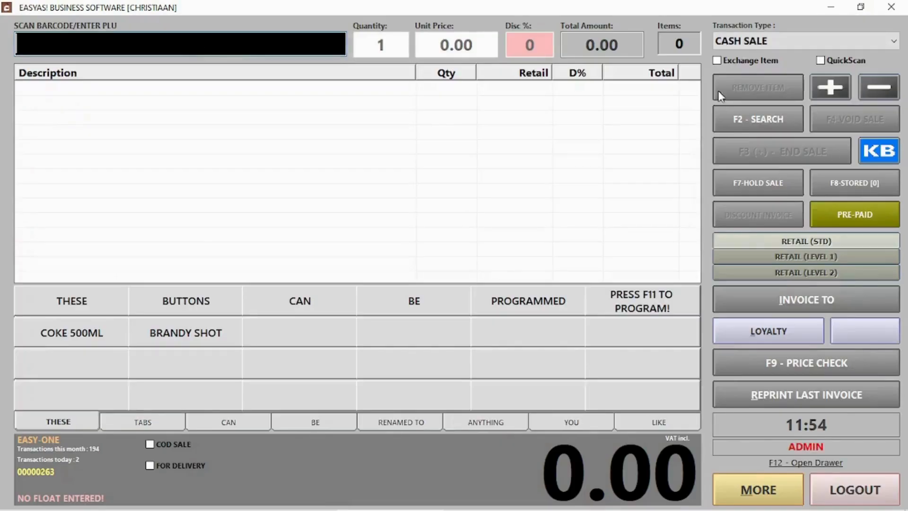
left_click(787, 122)
type("coke")
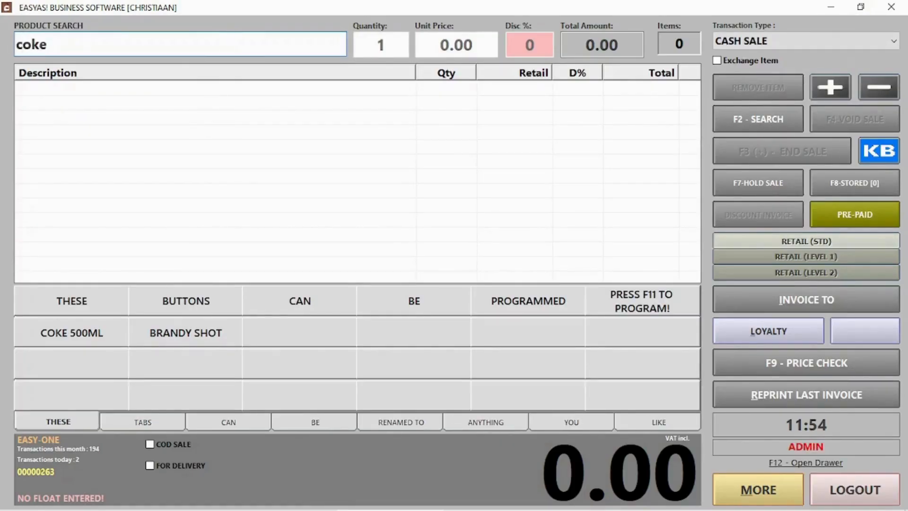
key("Return")
double_click(54, 96)
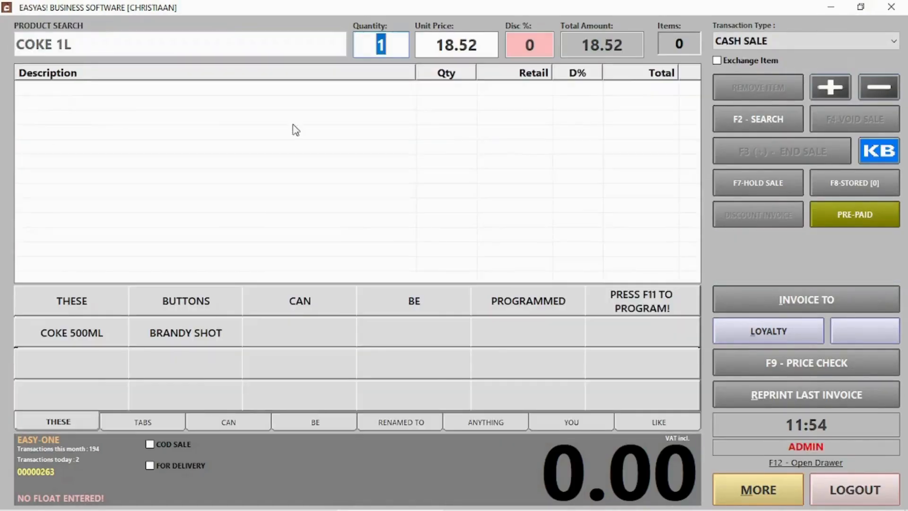
key("Return")
Step: Add the GLASS COKE BOTTLE RETURN and accept the 8.52 cash payment
left_click(773, 119)
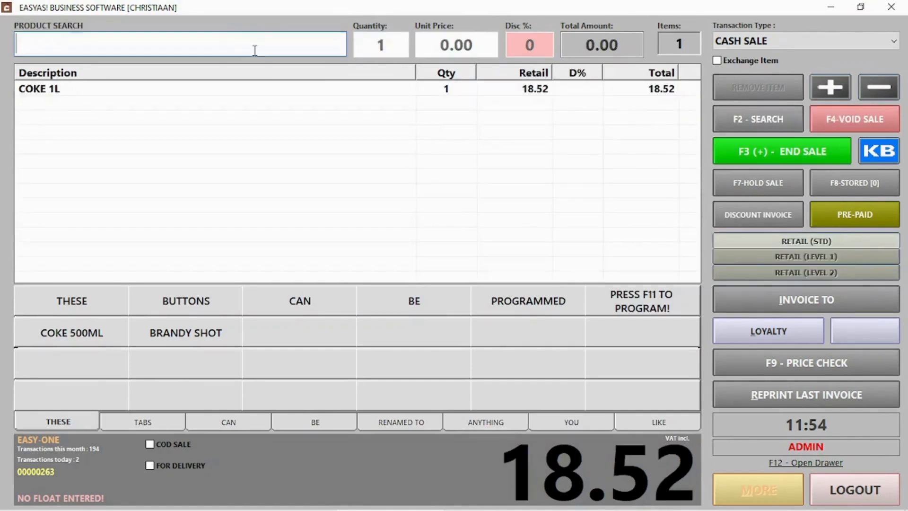
type("glass")
key("Return")
double_click(67, 97)
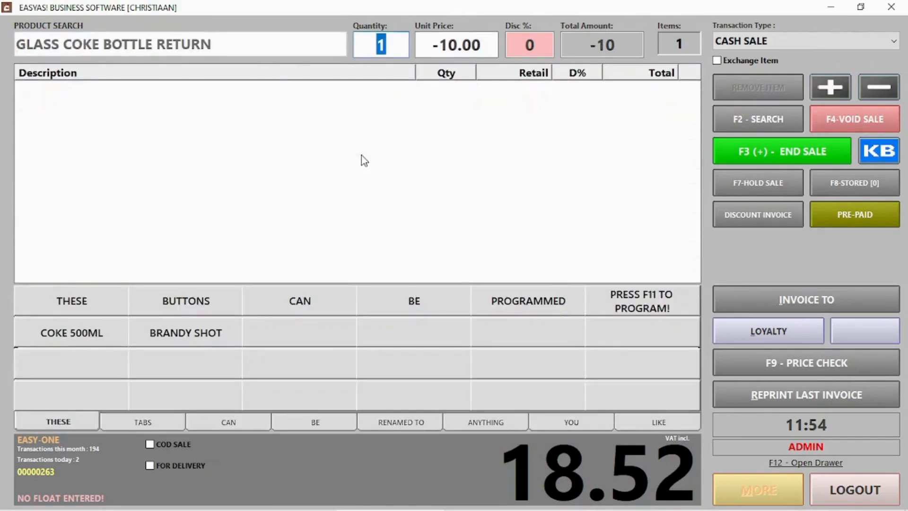
key("Return")
left_click(764, 150)
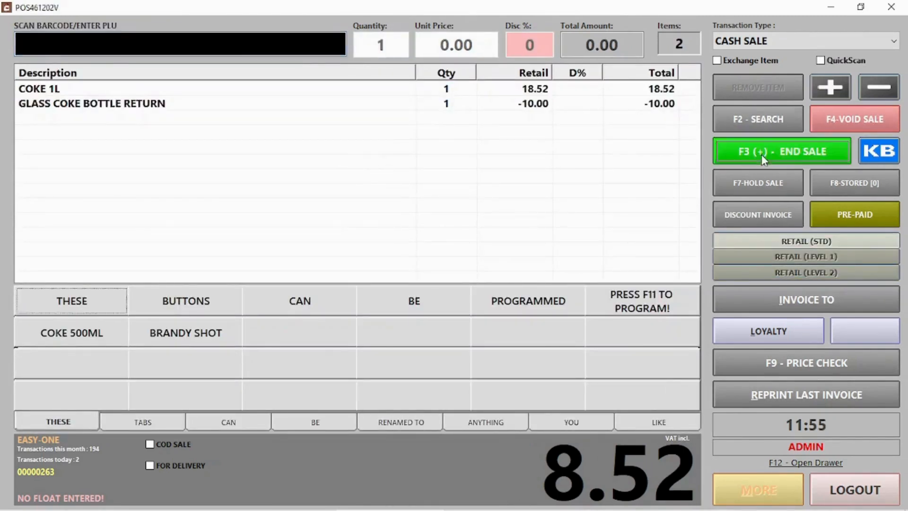
left_click(559, 433)
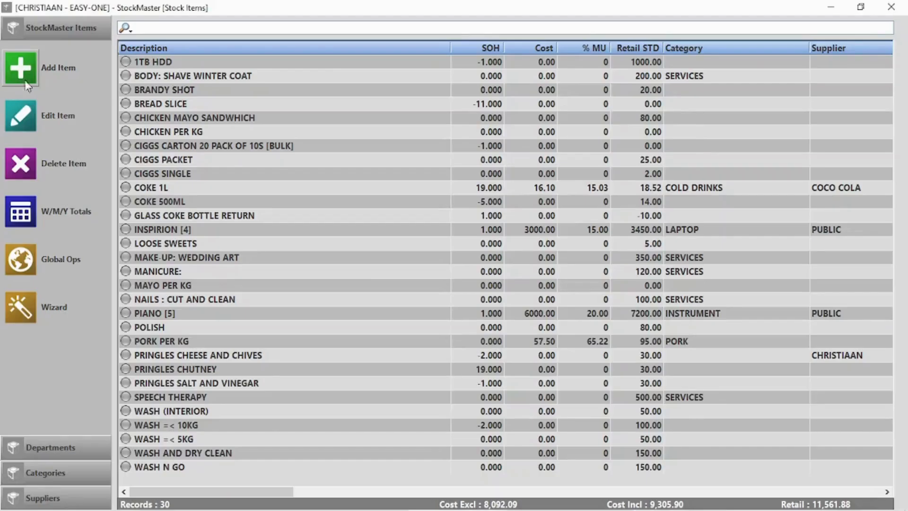
Step: Create 'Windhoek draught 500ml 24 pack' as a bulk, controllable item at 300.00, pack size 24
left_click(18, 76)
left_click(391, 147)
type("Wind")
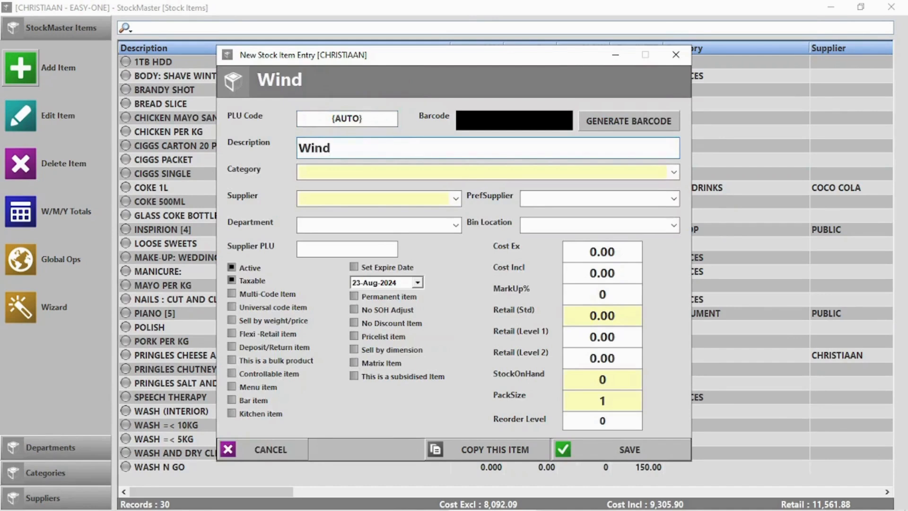
type("hoek draught 500ml")
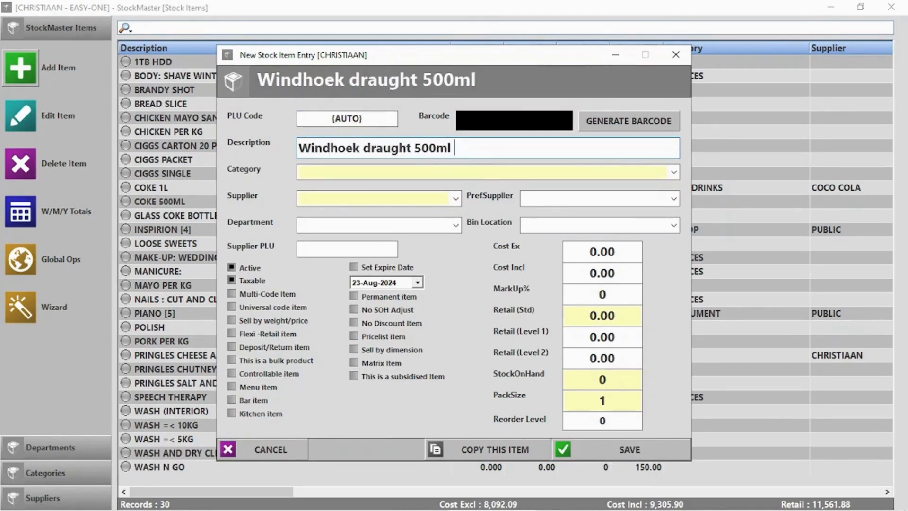
type(" 24 pack")
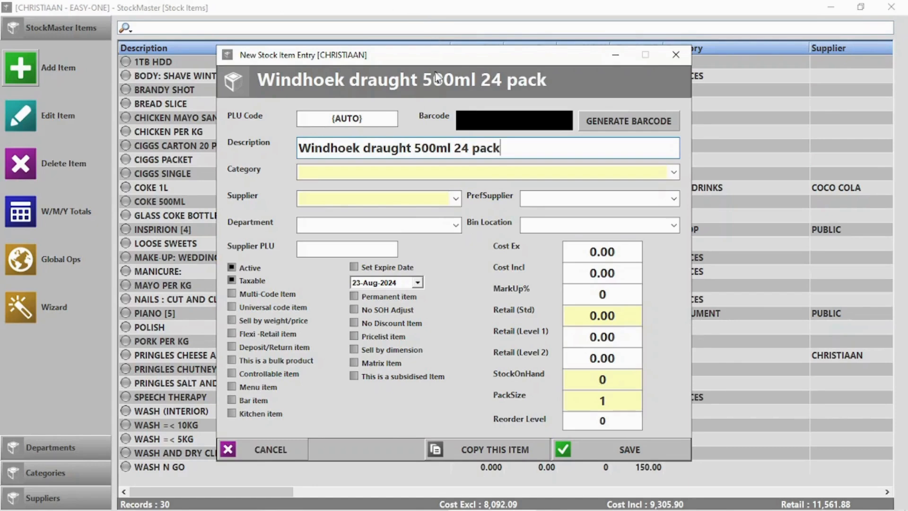
left_click(624, 276)
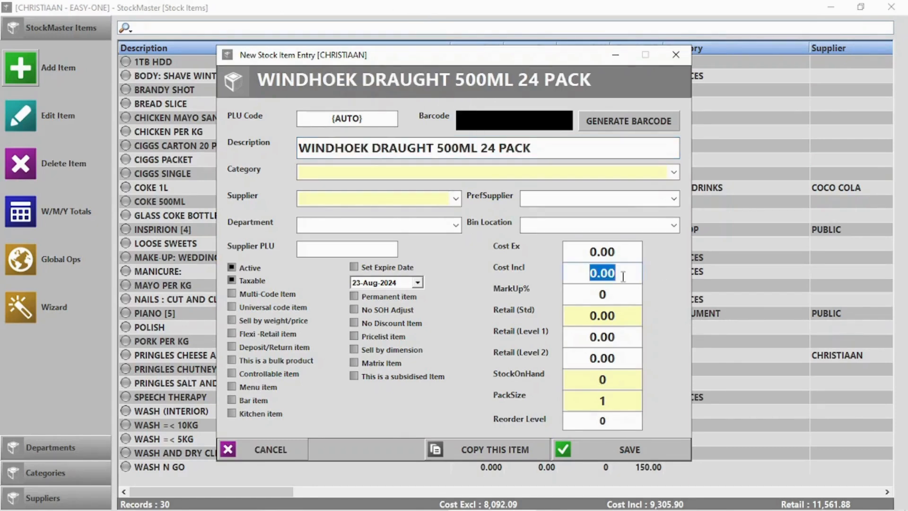
left_click(619, 311)
type("300")
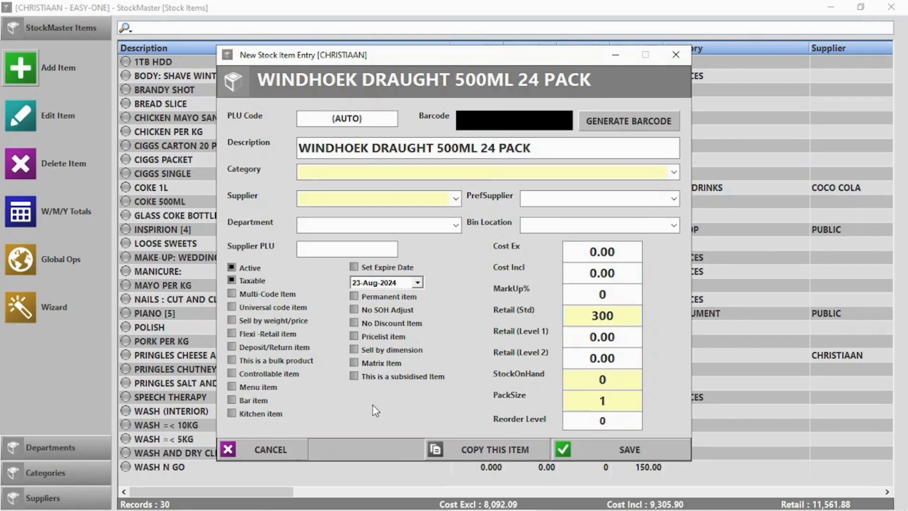
left_click(288, 376)
left_click(273, 362)
left_click(585, 404)
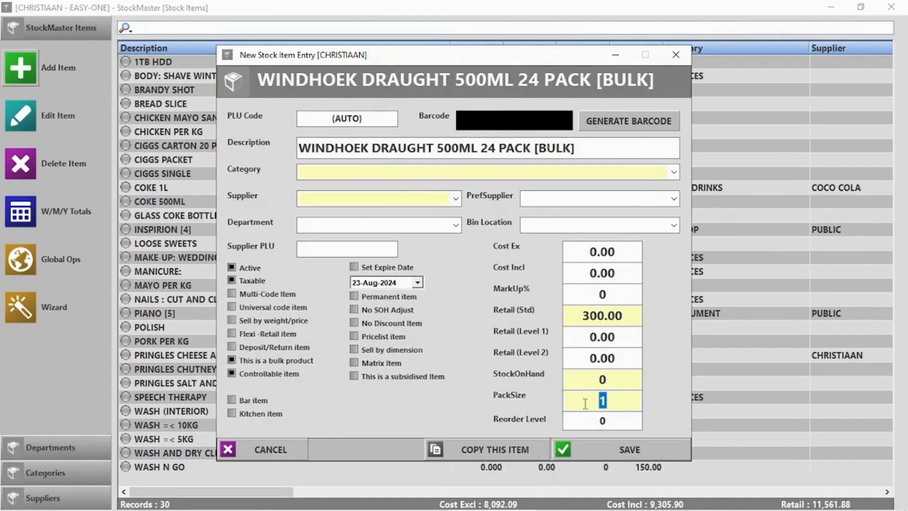
type("24")
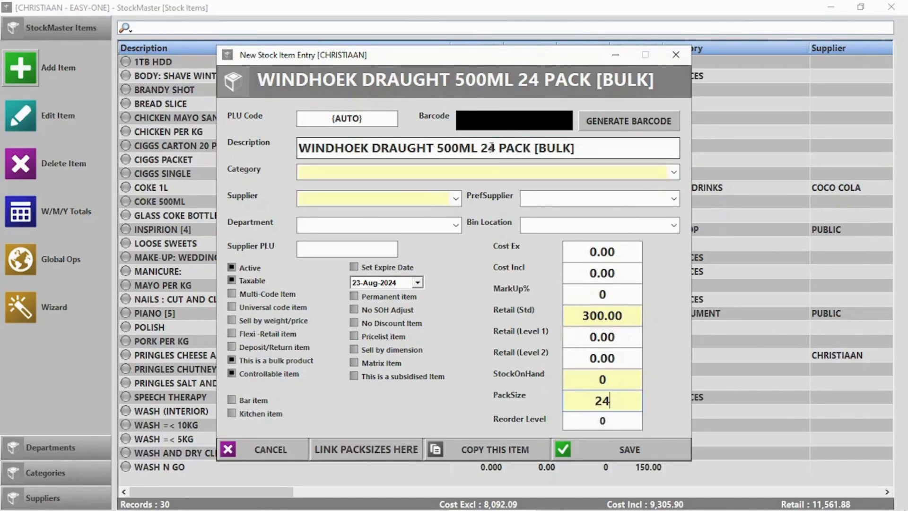
left_click(348, 449)
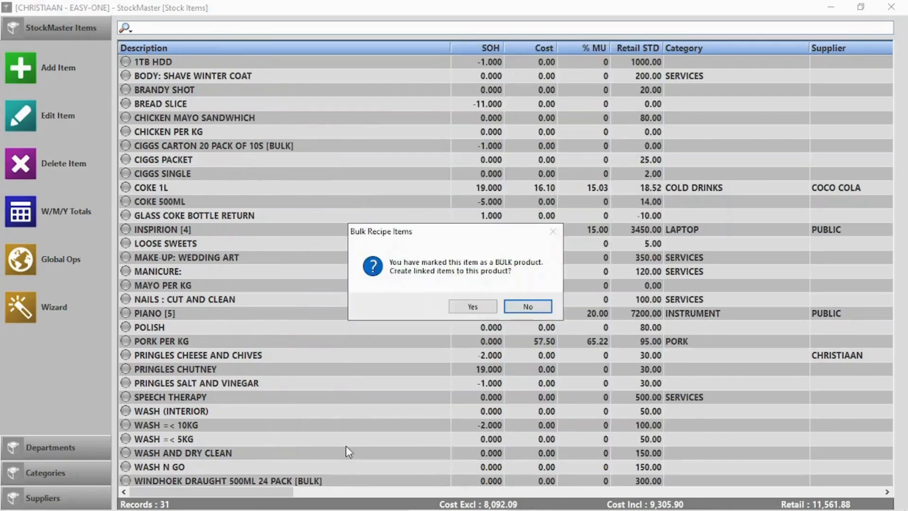
Step: Create linked 6-pack at 120.00 and single bottle at 20.00, accepting empty barcodes
left_click(474, 307)
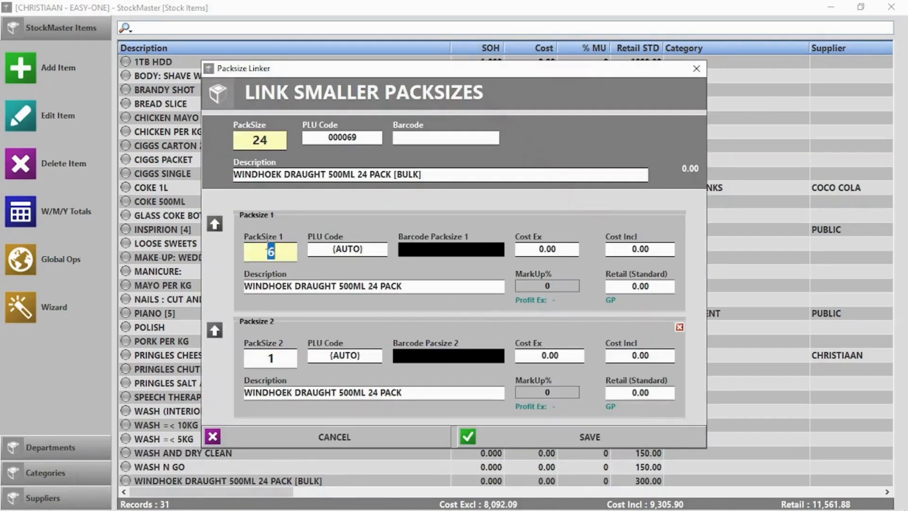
type("6")
double_click(374, 286)
type("6")
left_click(641, 286)
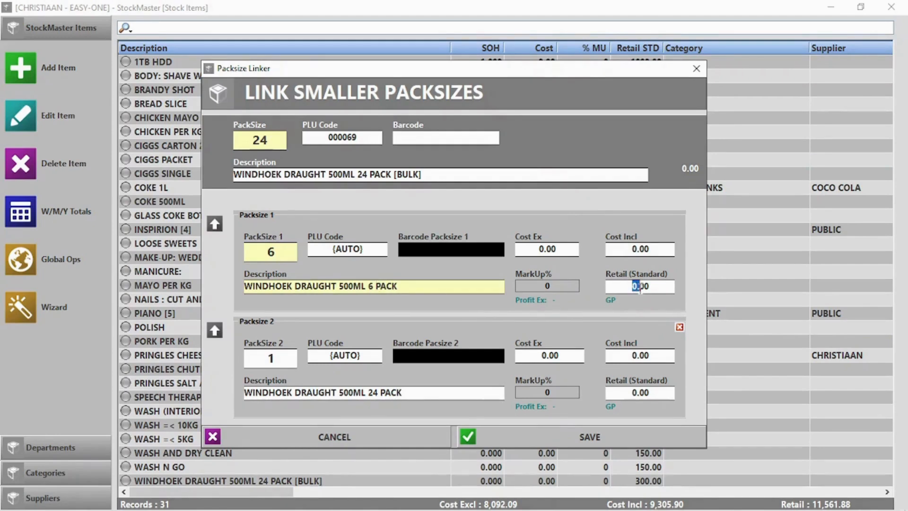
type("120")
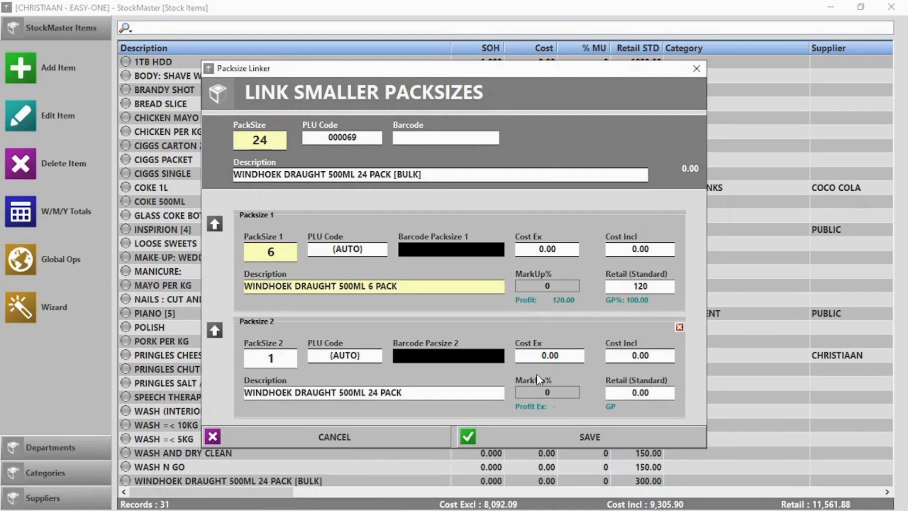
left_click(635, 393)
type("20")
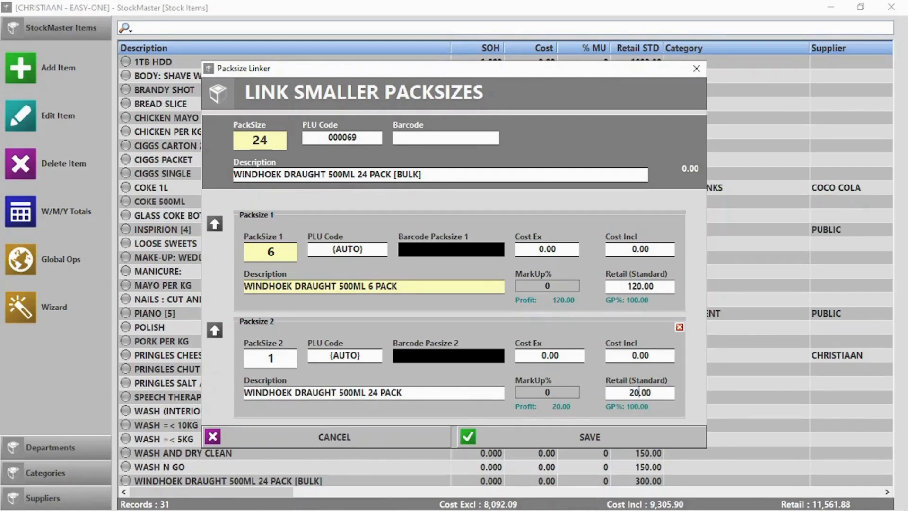
left_click(589, 436)
left_click(450, 307)
left_click(453, 309)
Step: Remove '24 PACK' from the single bottle's description and save the linked items again
left_click(523, 305)
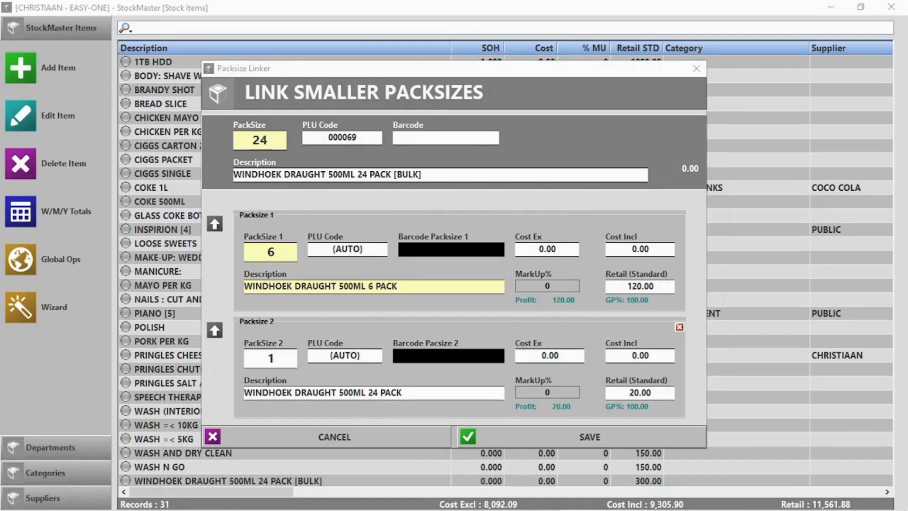
left_click(392, 395)
left_click_drag(403, 392, 368, 395)
key("BackSpace")
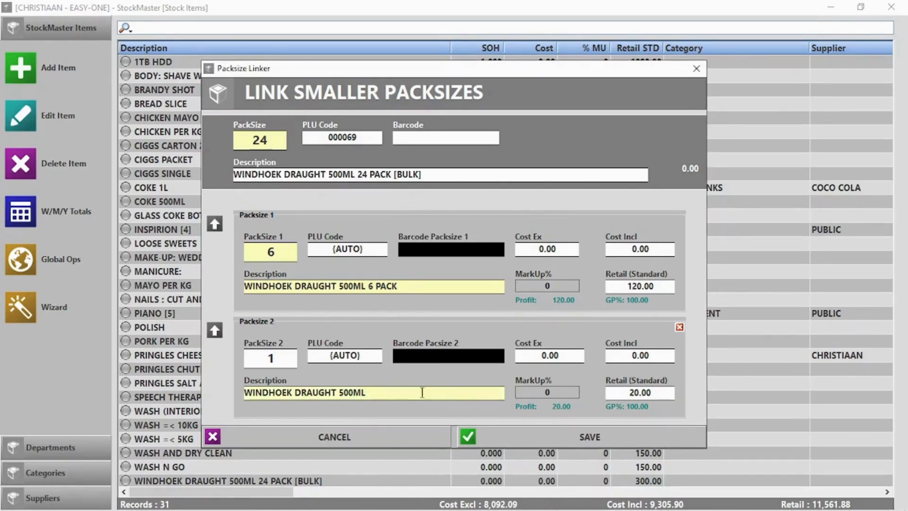
left_click(617, 439)
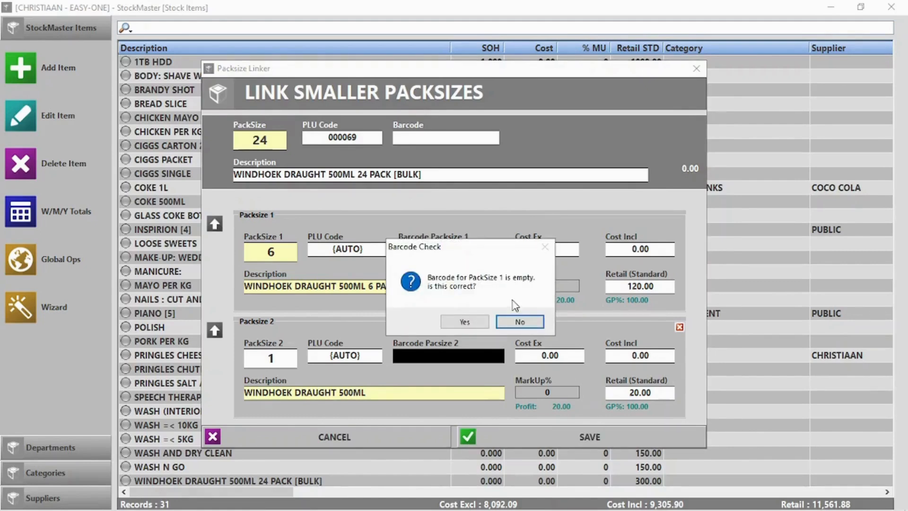
left_click(465, 322)
left_click(466, 322)
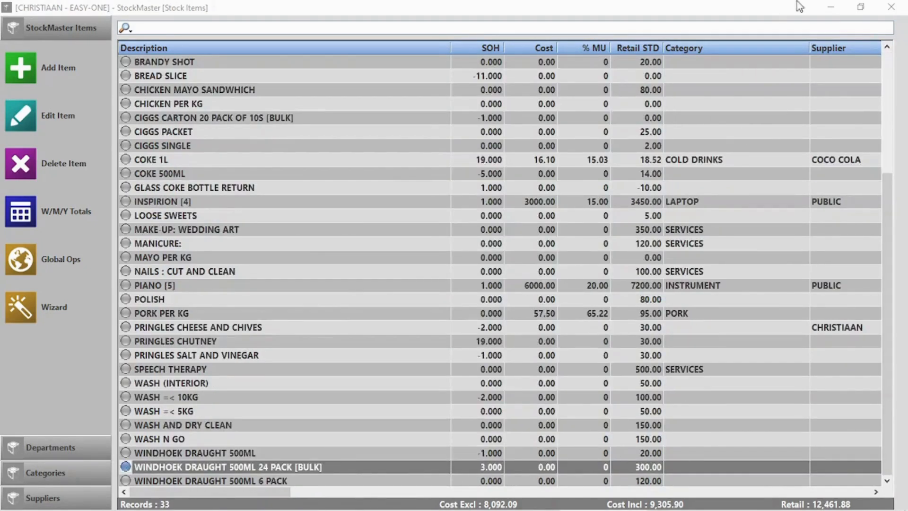
Step: Close the stock list and open the point of sale's product name search
left_click(892, 6)
left_click(222, 118)
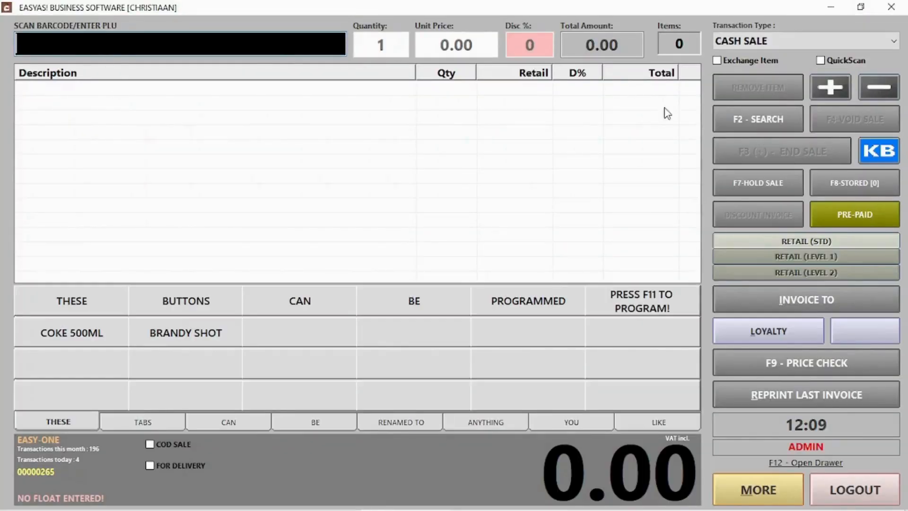
left_click(734, 116)
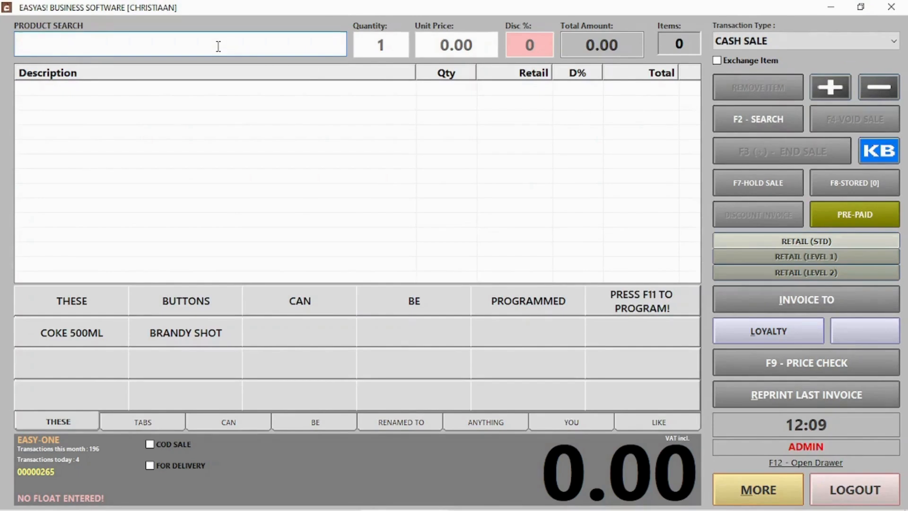
Step: Add one WINDHOEK DRAUGHT 500ML 6 PACK and one single WINDHOEK DRAUGHT 500ML to the sale
type("Win")
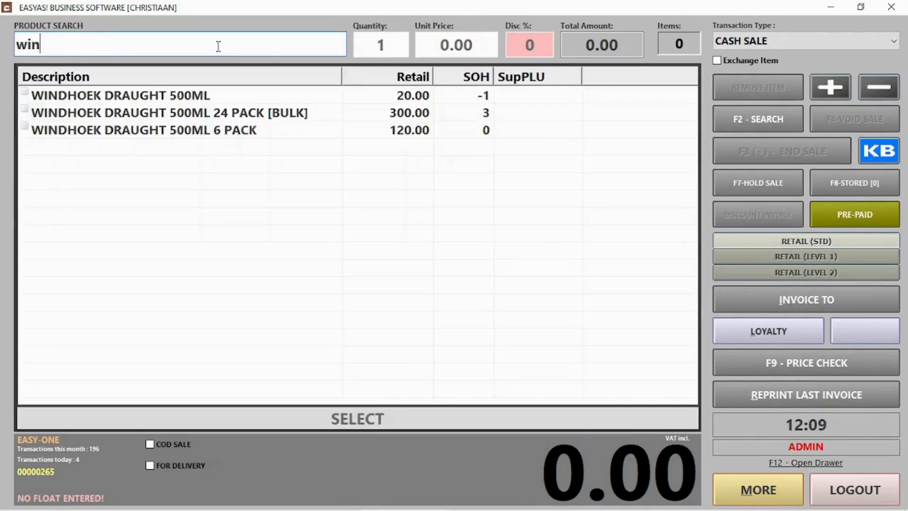
left_click(209, 131)
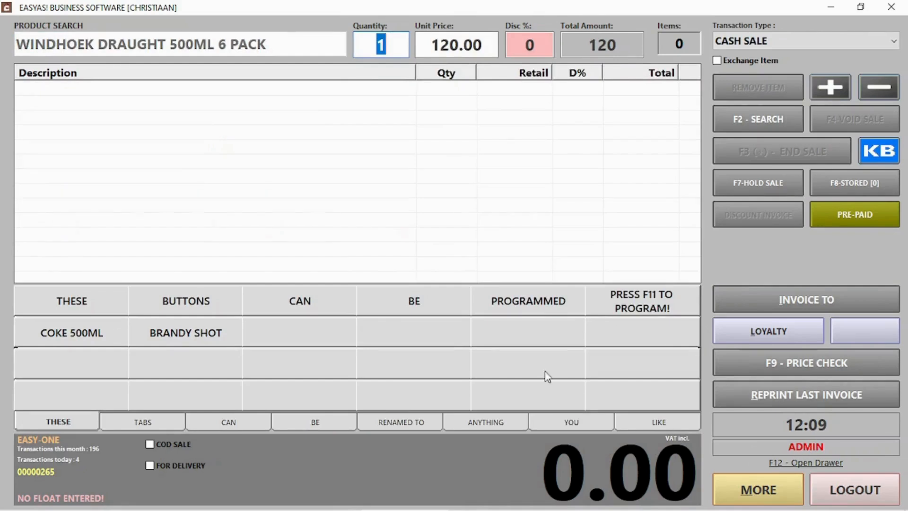
key("Return")
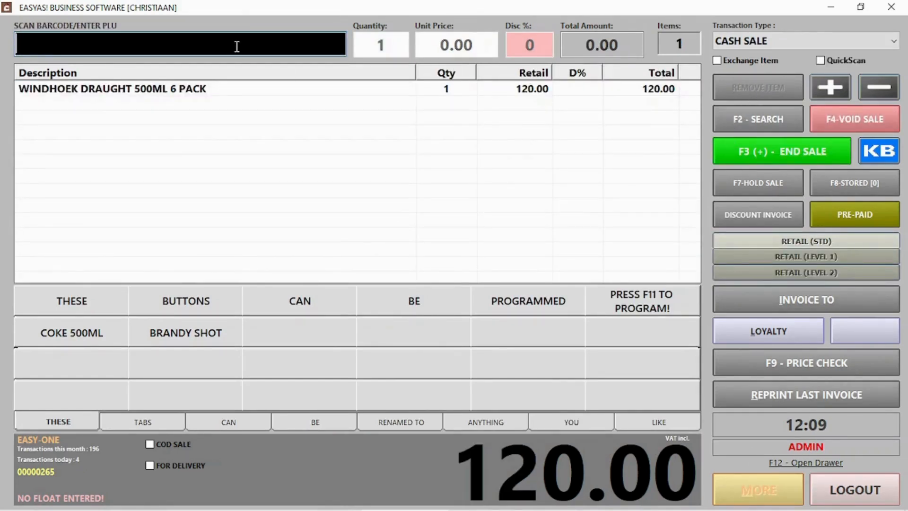
left_click(783, 122)
type("windh")
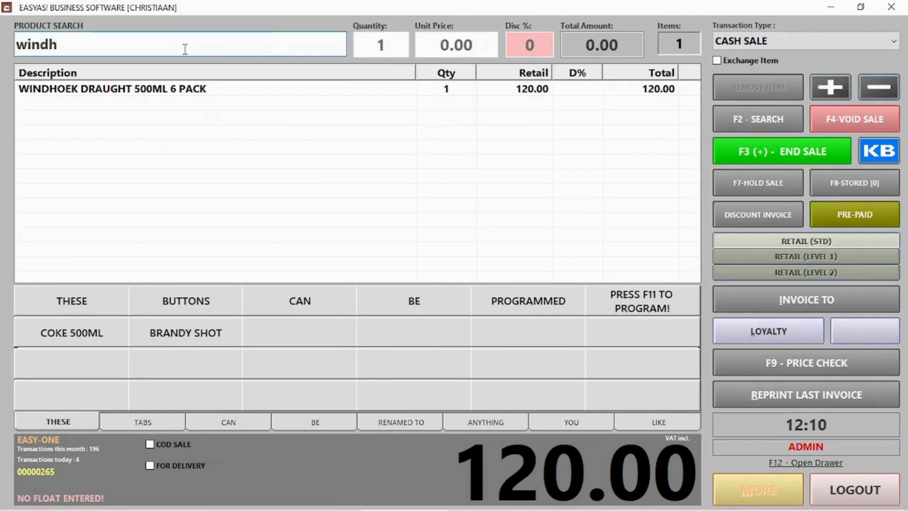
double_click(204, 96)
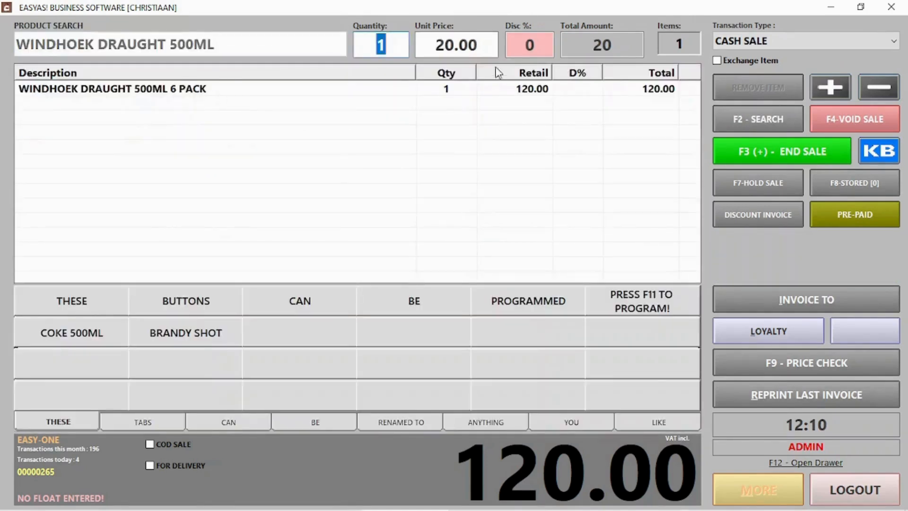
key("Return")
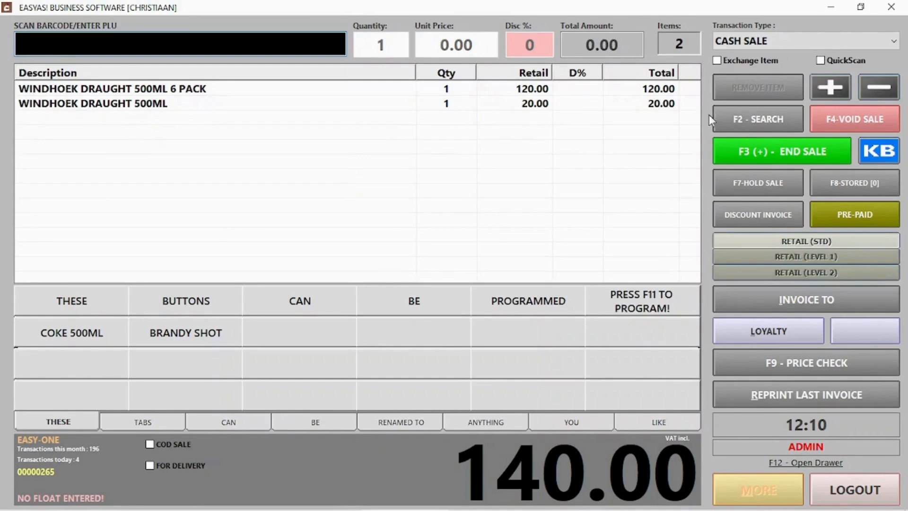
Step: Take the 140.00 cash payment and close the point of sale
left_click(756, 158)
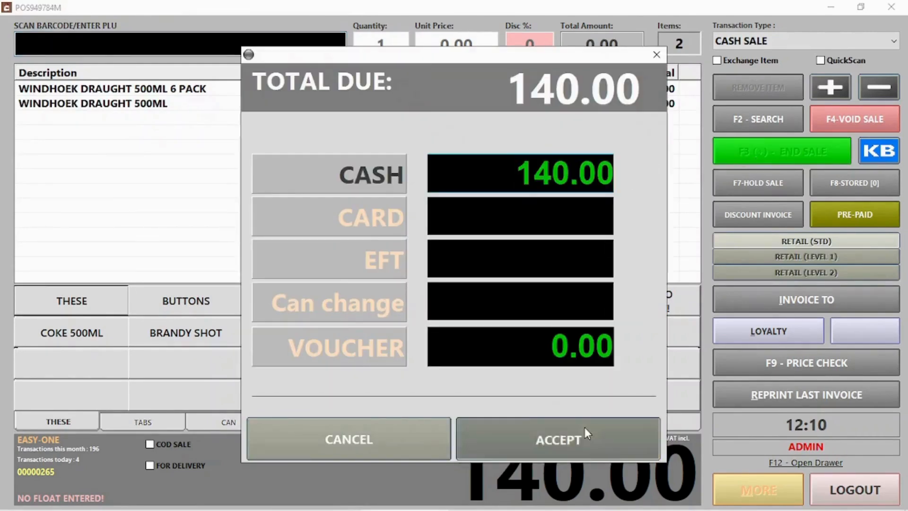
left_click(586, 431)
left_click(533, 328)
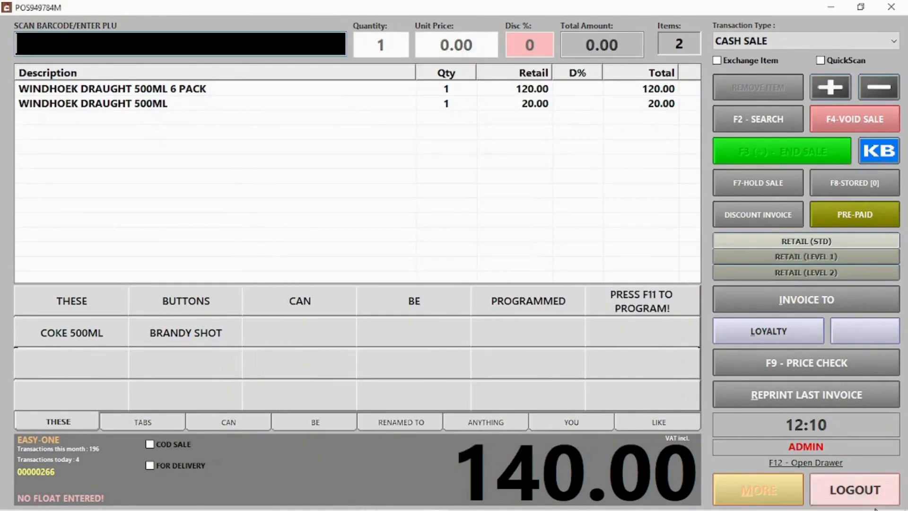
left_click(857, 487)
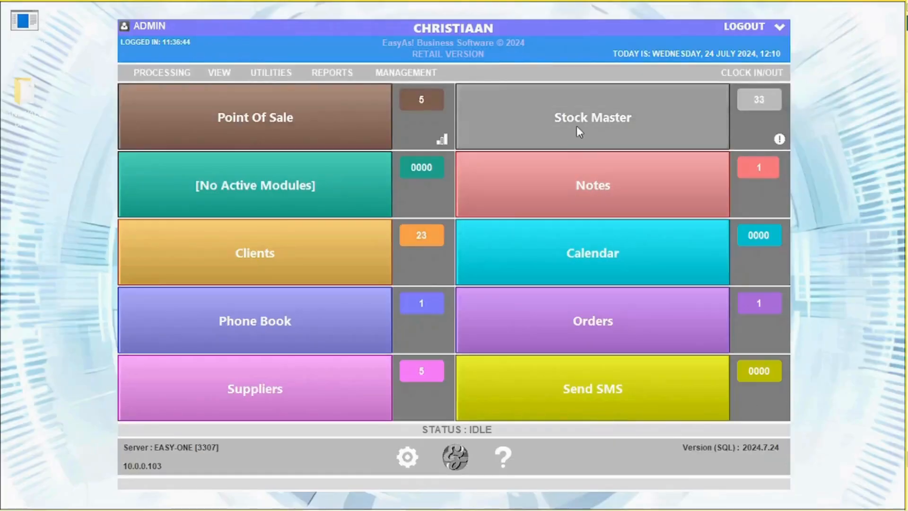
Step: Open WINDHOEK DRAUGHT 500ML 24 PACK [BULK] and view its 2.708 stock on hand
left_click(580, 133)
scroll(392, 363, "down", 1)
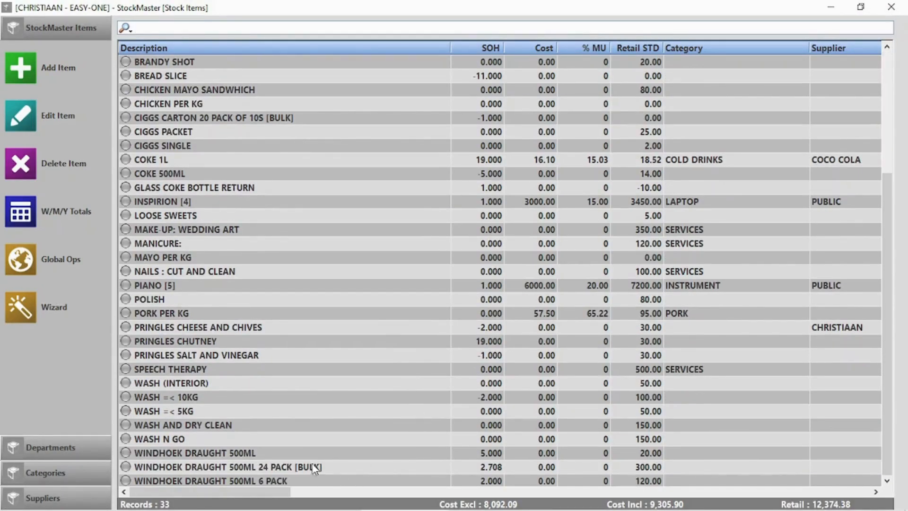
double_click(299, 468)
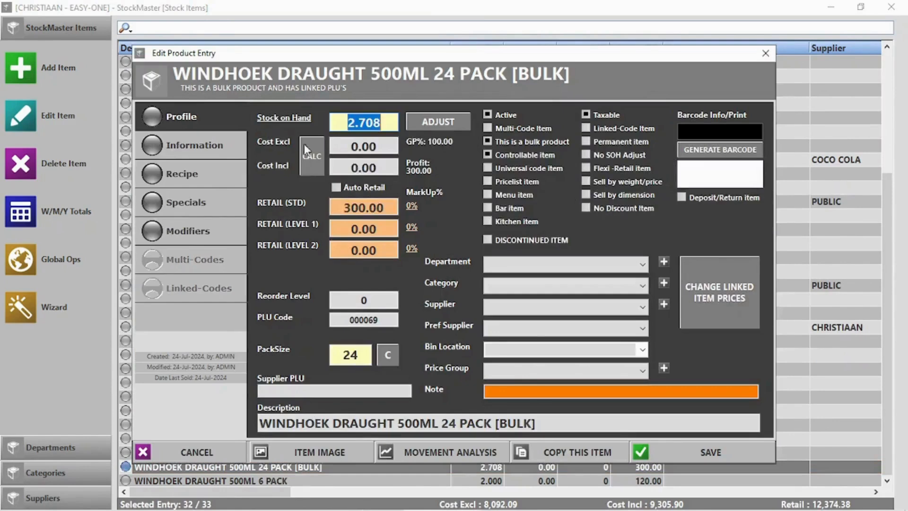
left_click(286, 119)
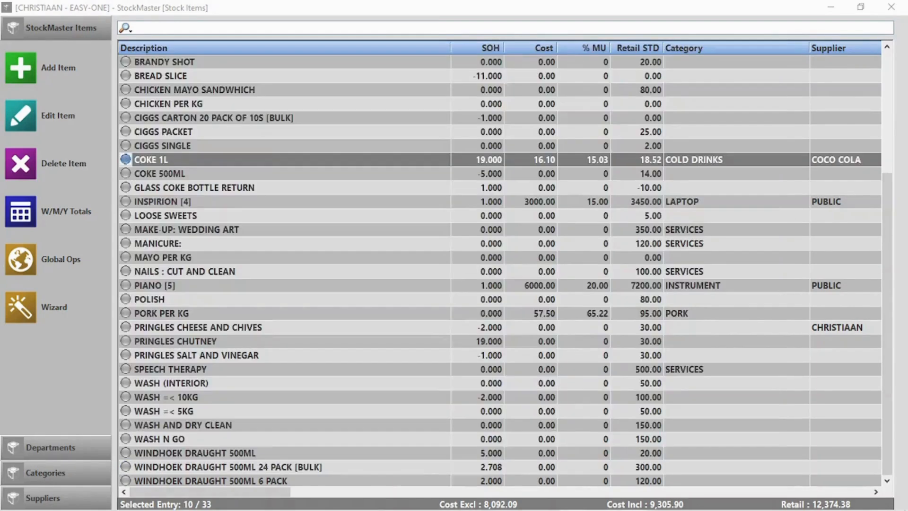
Step: Write off one dropped COKE 1L as wasted/damaged, reducing stock on hand from 19 to 18
double_click(163, 159)
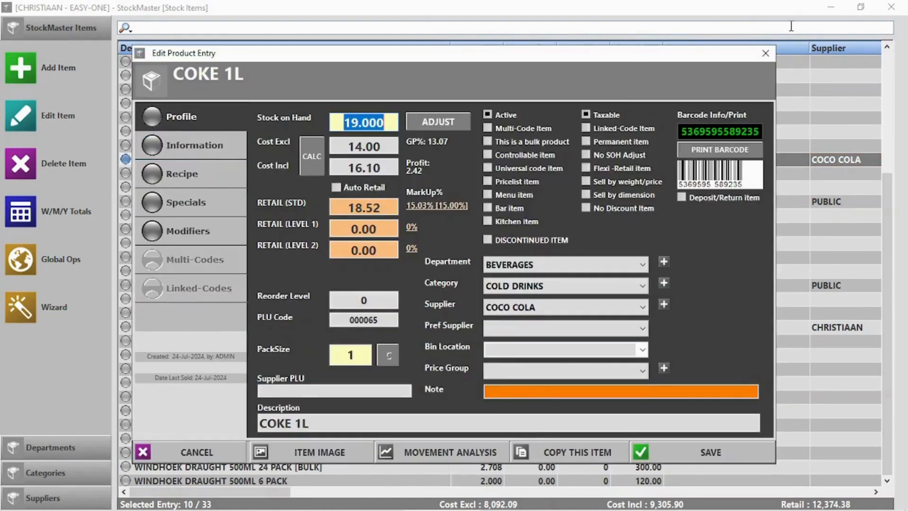
left_click(761, 54)
left_click(27, 113)
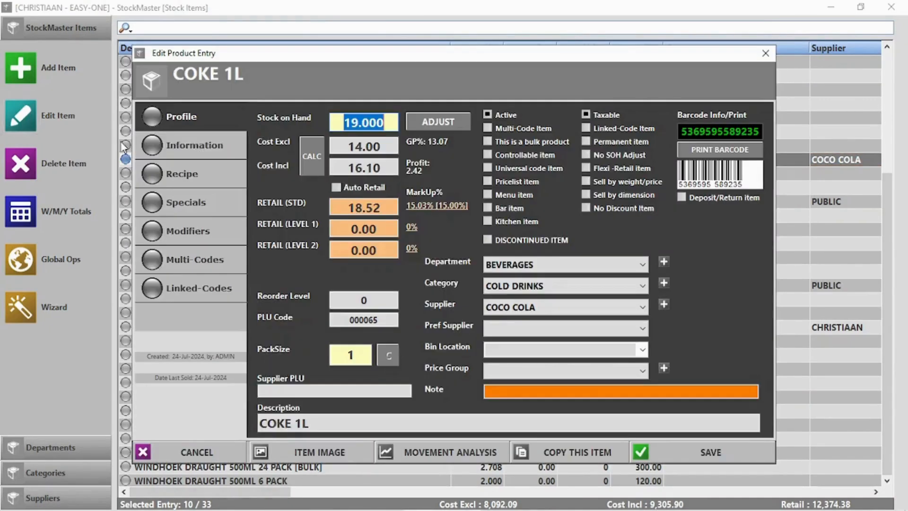
left_click(440, 122)
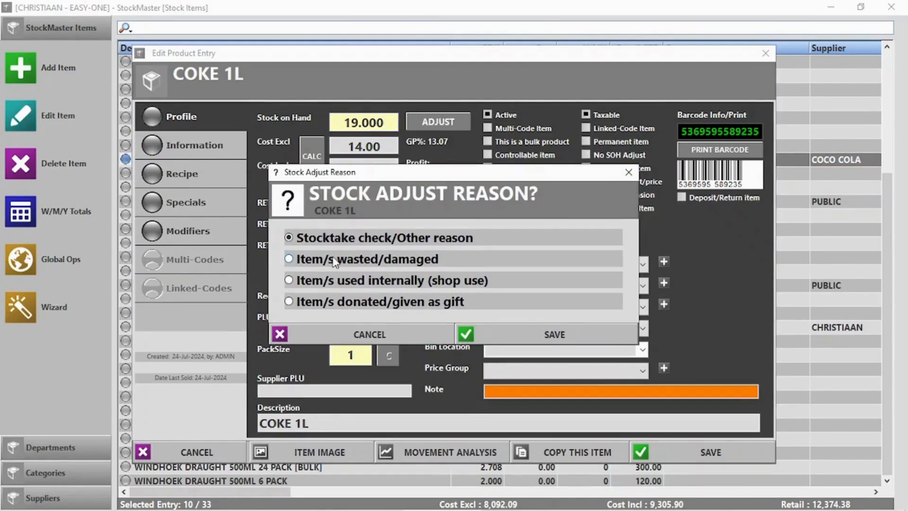
left_click(326, 260)
left_click(570, 337)
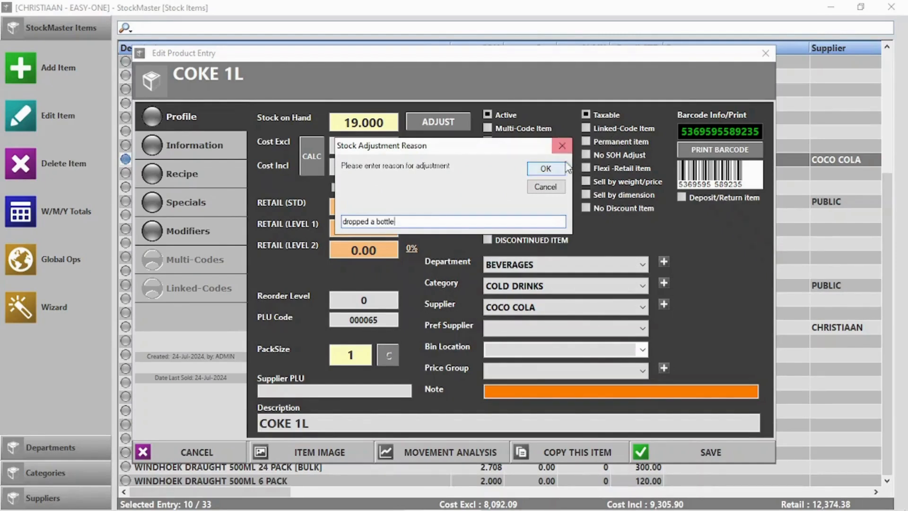
left_click(546, 169)
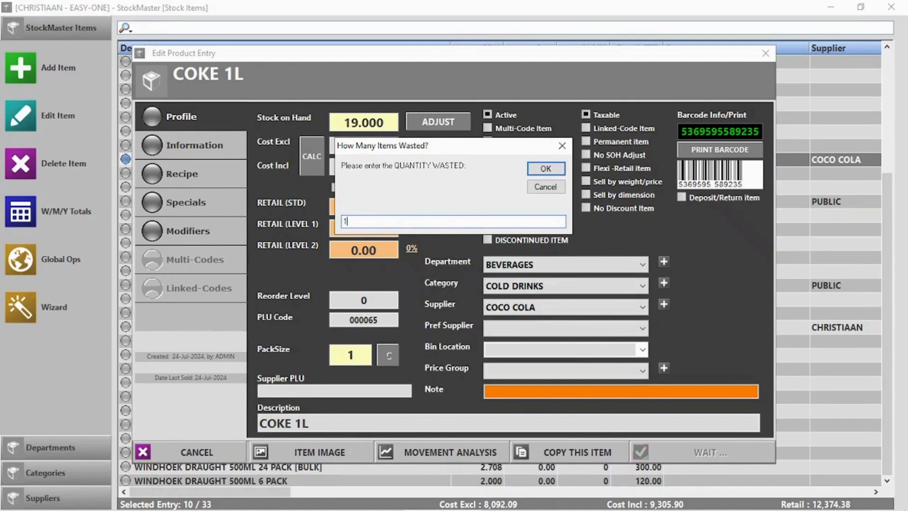
key("Return")
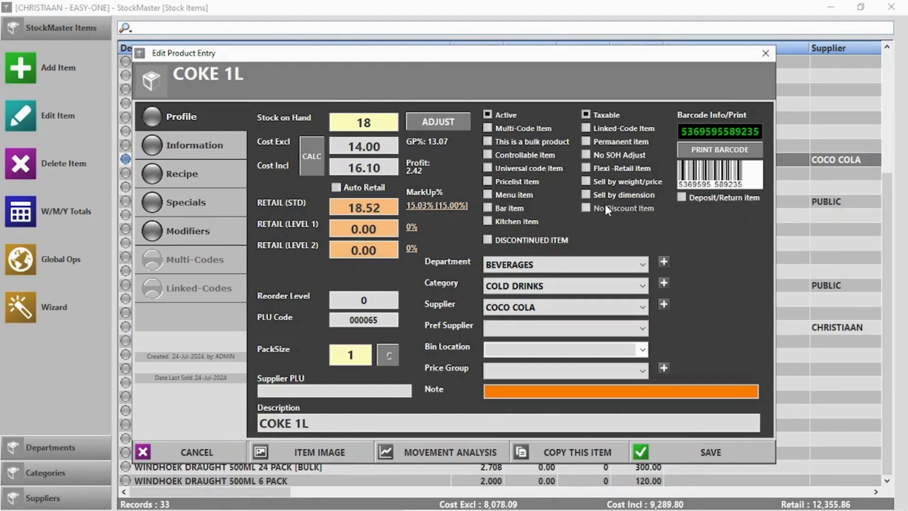
left_click(716, 150)
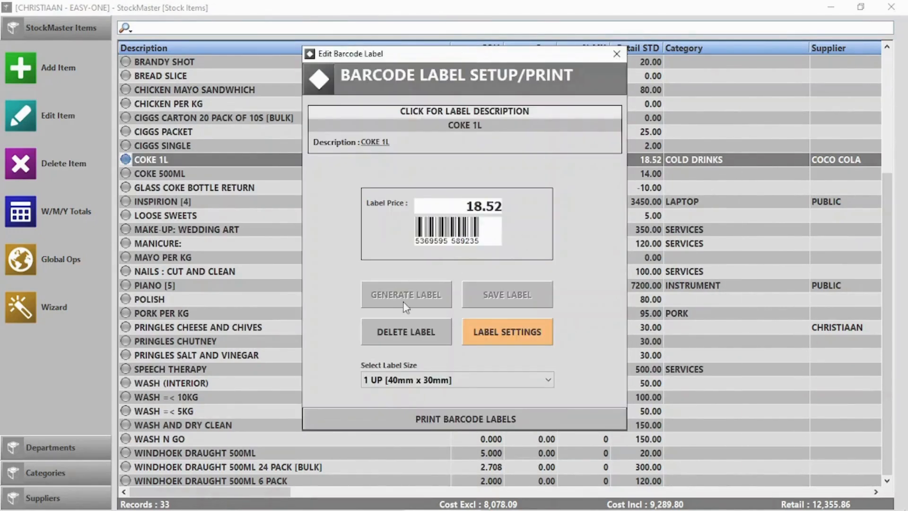
left_click(481, 420)
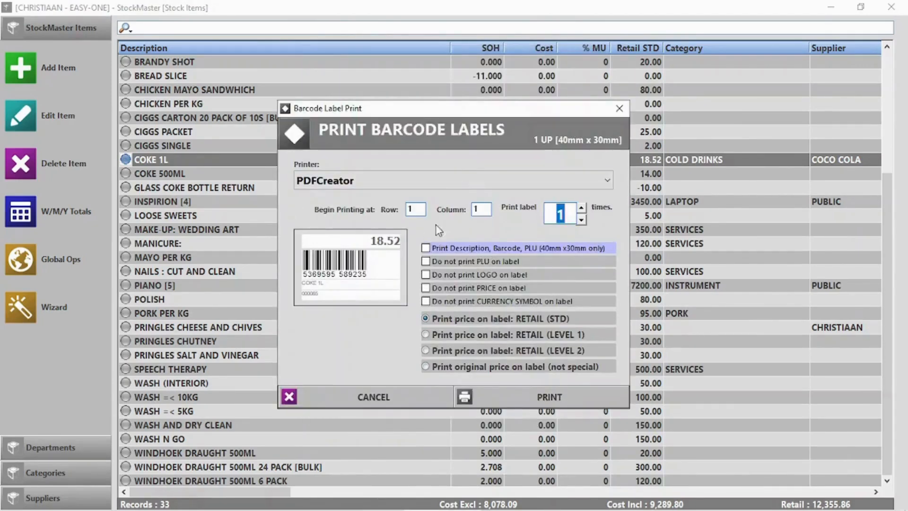
left_click(397, 399)
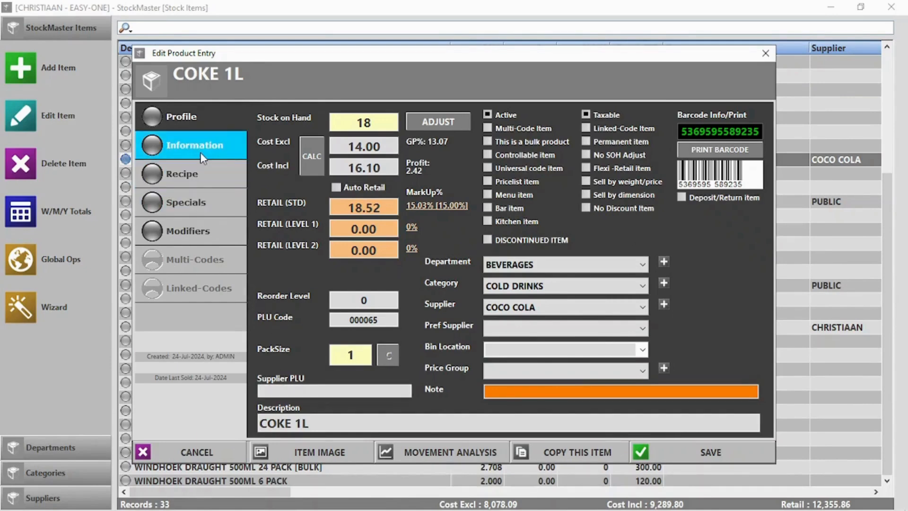
Step: Set COKE 1L's reorder level to 20 and check the Stock Below Reorder Level list
left_click(364, 299)
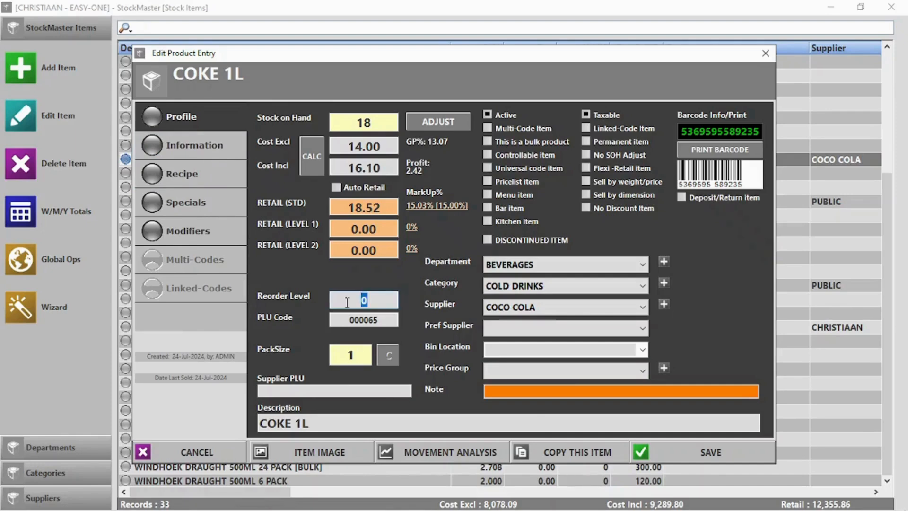
type("20")
left_click(682, 453)
left_click(891, 7)
left_click(783, 141)
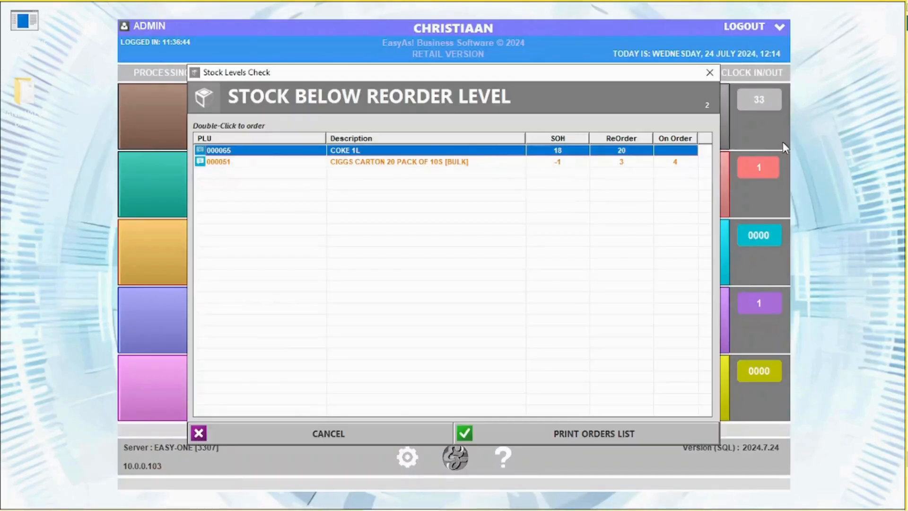
left_click(708, 72)
left_click(643, 114)
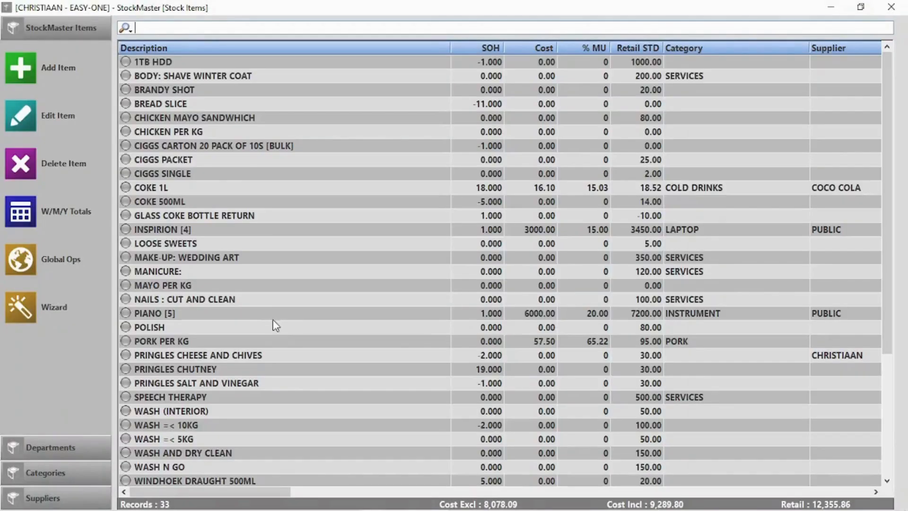
Step: Inspect COKE 1L's Information tab and item promo settings without changing anything
double_click(157, 188)
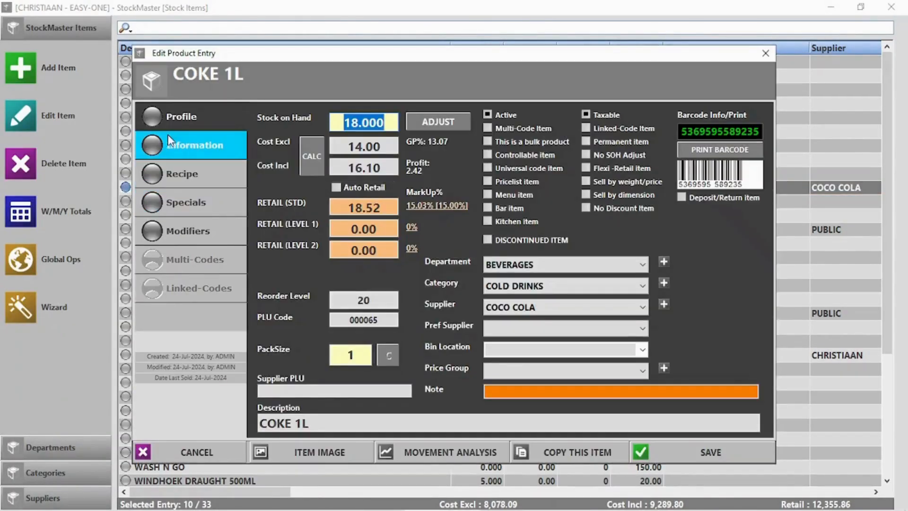
left_click(175, 142)
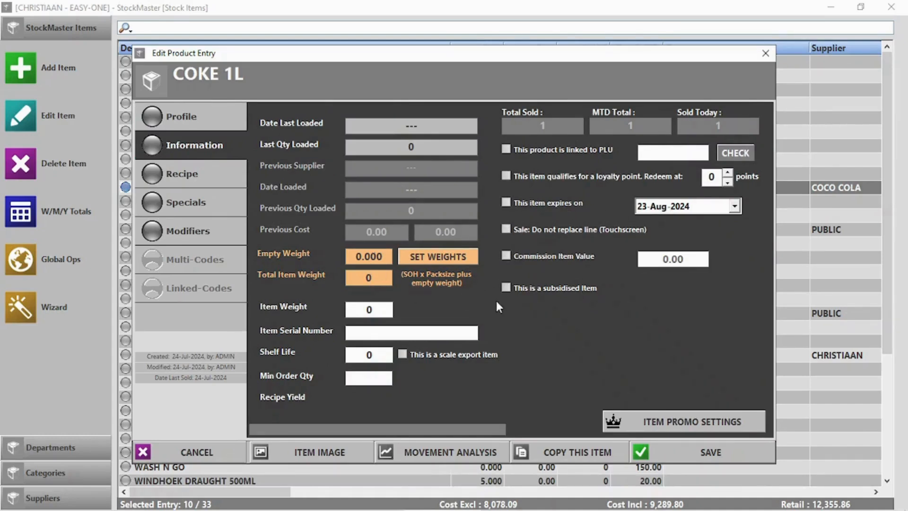
left_click(695, 422)
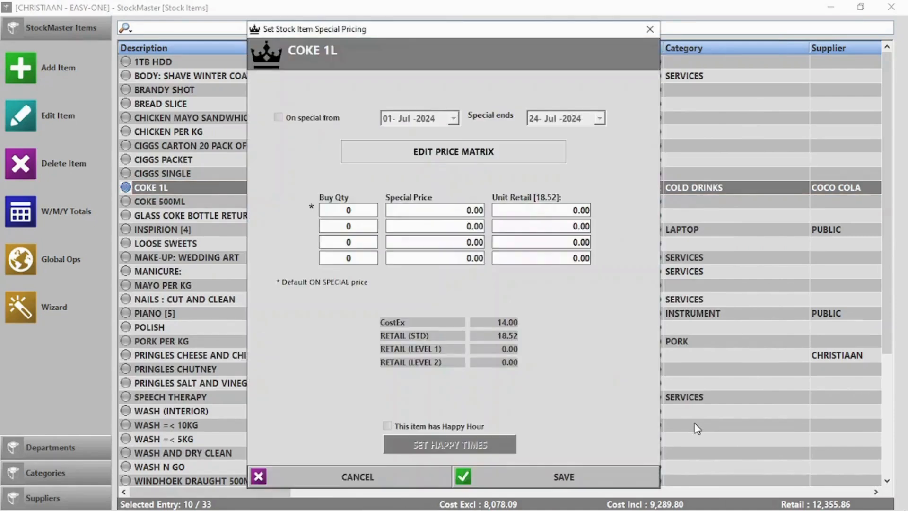
left_click(357, 473)
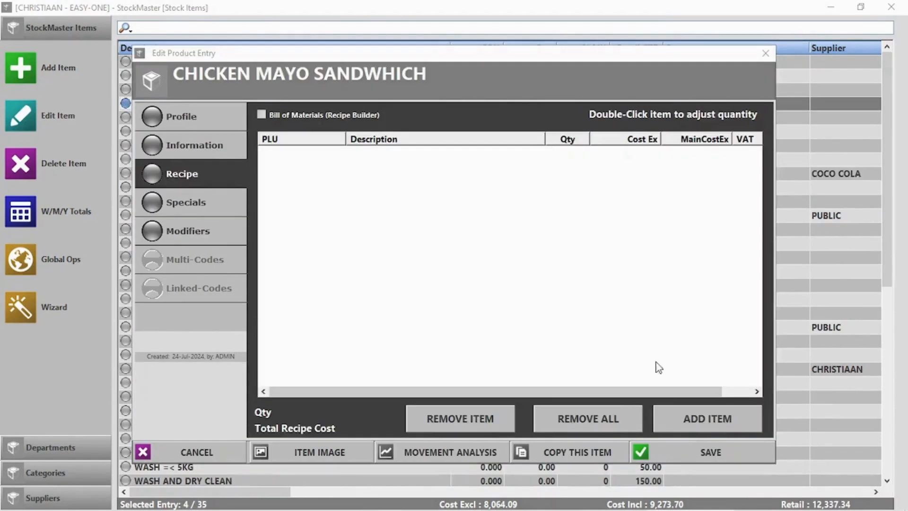
Step: Add 0.250 MAYO PER KG to the CHICKEN MAYO SANDWHICH recipe
left_click(708, 419)
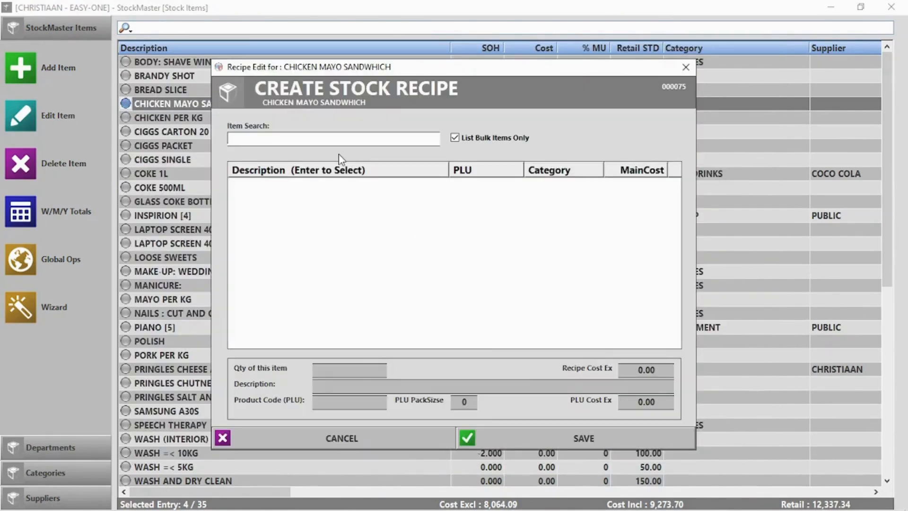
type("m")
left_click(455, 138)
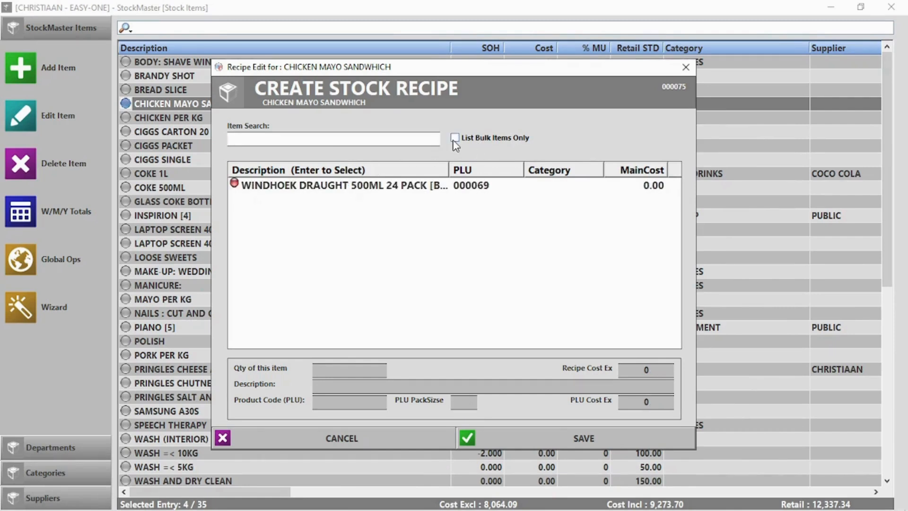
left_click(366, 139)
type("m")
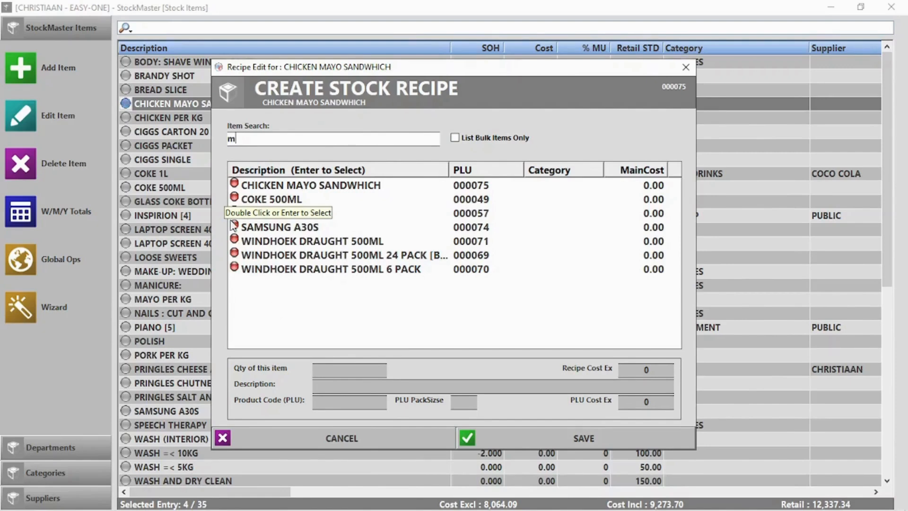
double_click(249, 215)
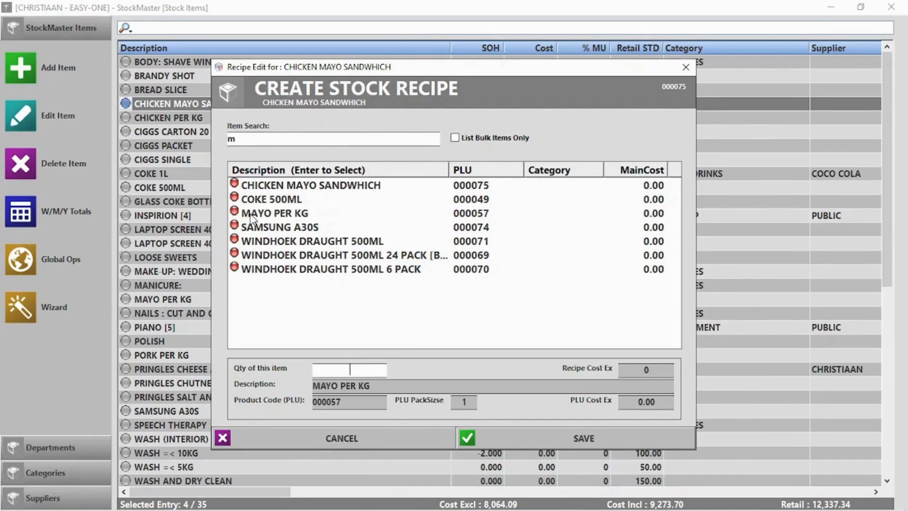
left_click(345, 370)
type("0.250")
left_click(595, 441)
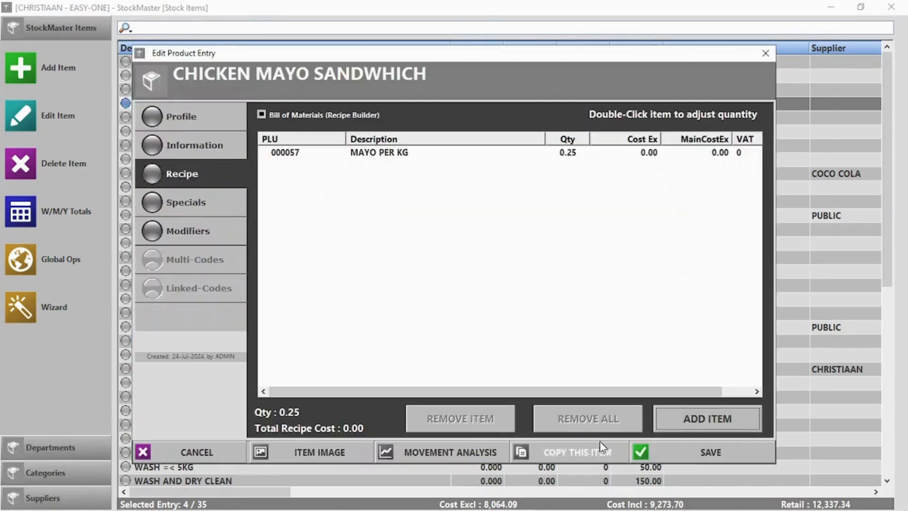
Step: Add 2 BREAD SLICE to the recipe
left_click(720, 416)
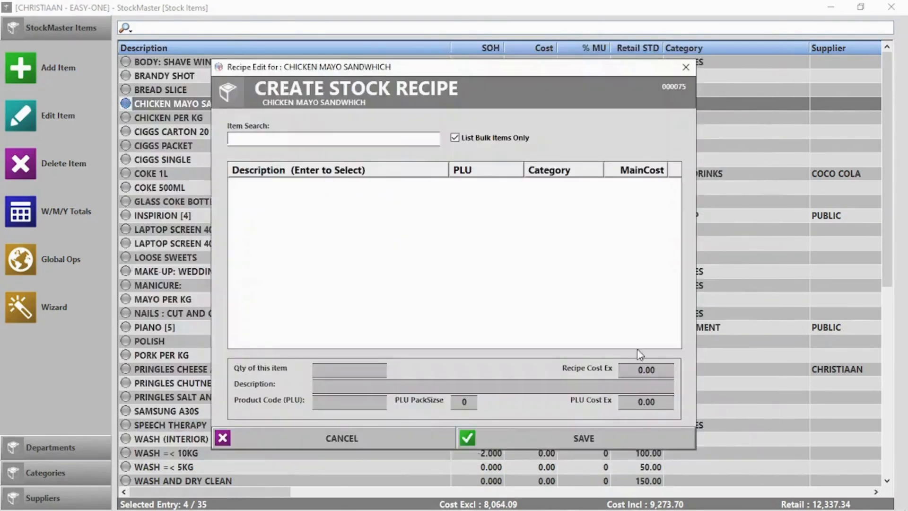
type("br")
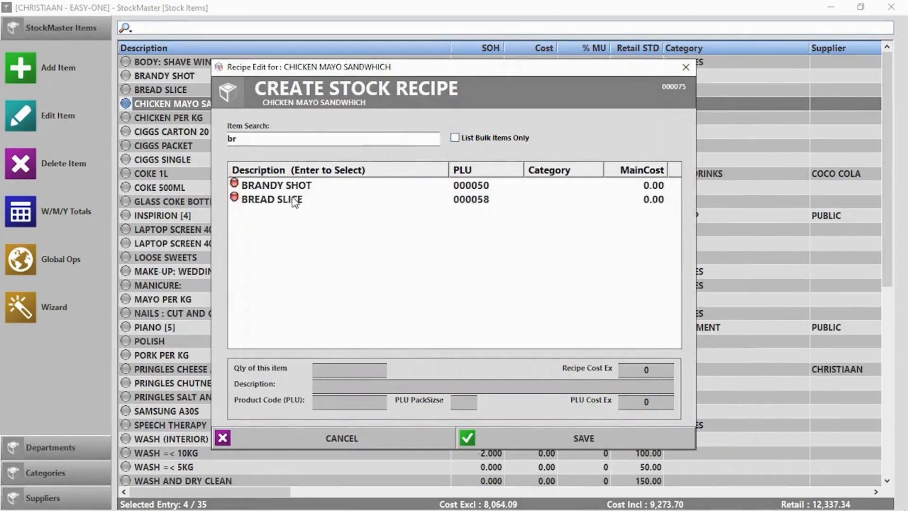
left_click(293, 199)
type("2")
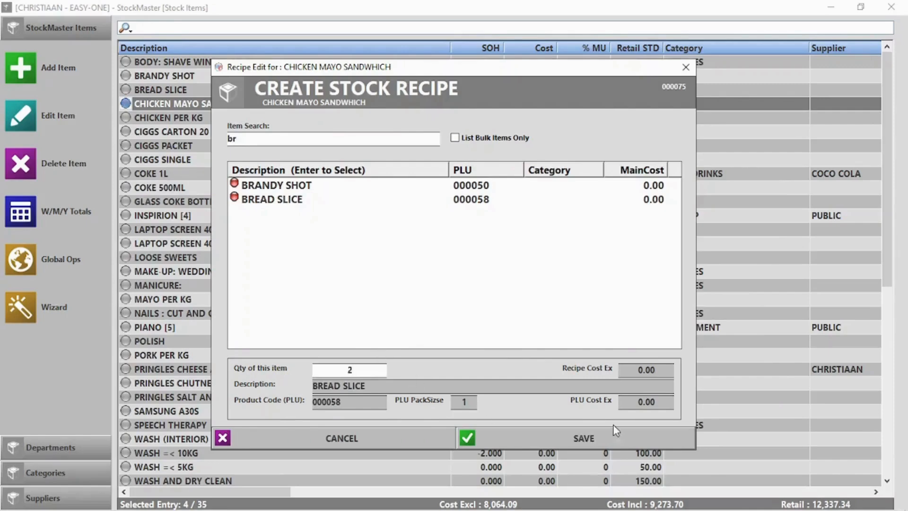
left_click(590, 438)
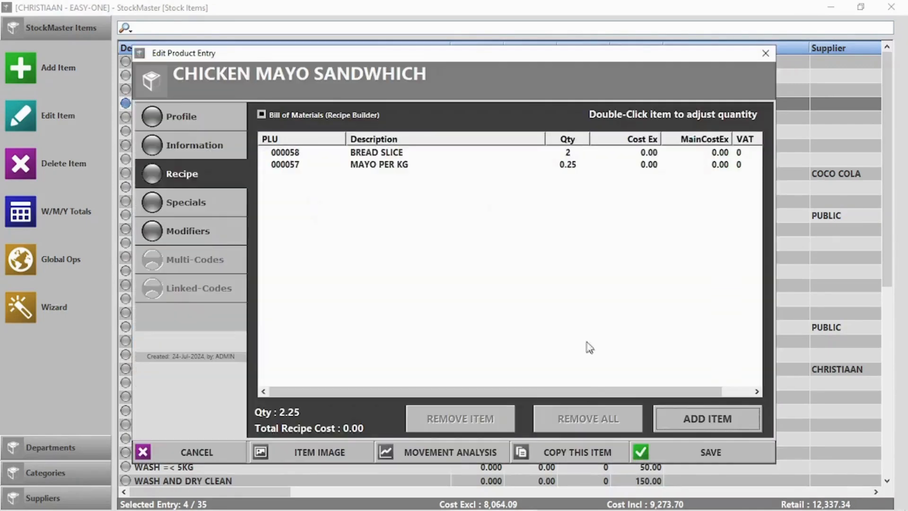
Step: Add 0.5 CHICKEN PER KG to the recipe
left_click(732, 419)
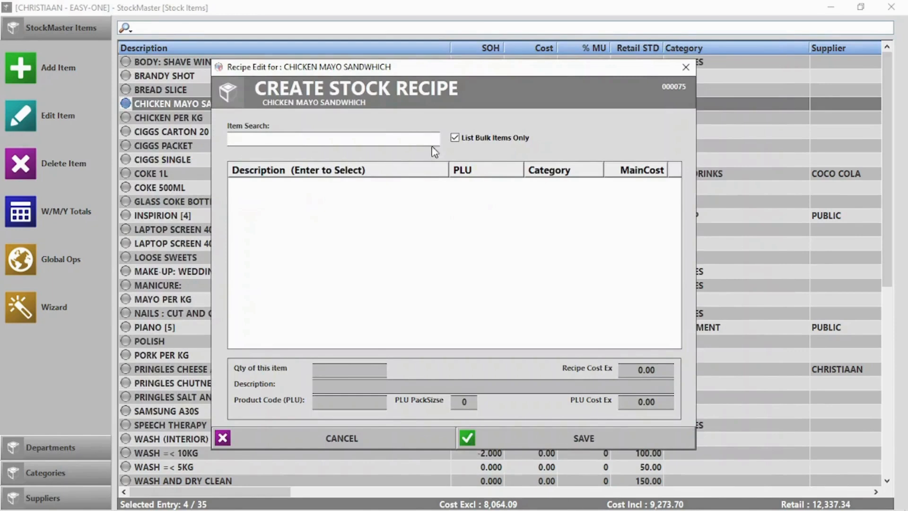
left_click(456, 138)
type("ch")
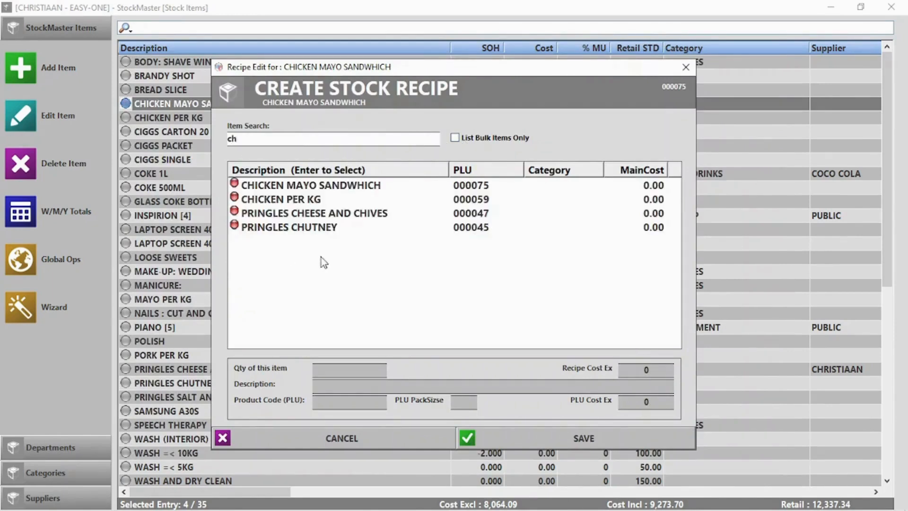
double_click(305, 202)
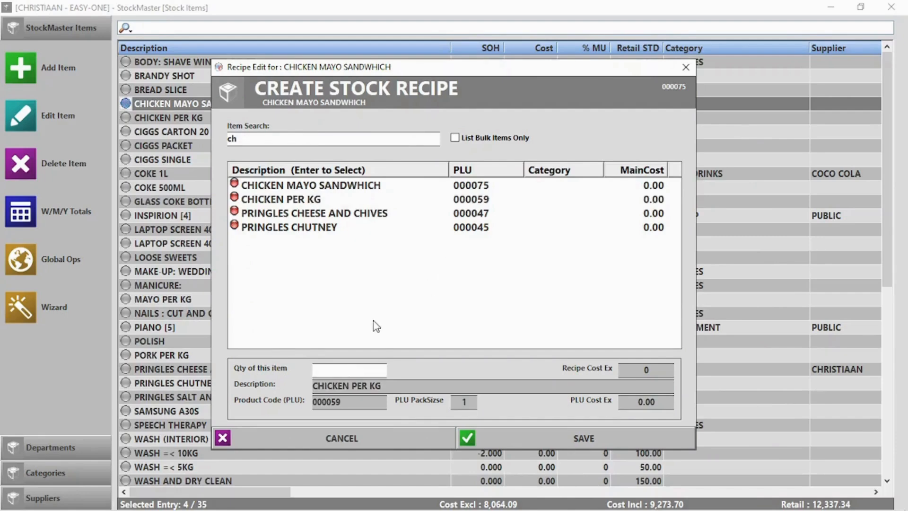
type("0.5")
left_click(567, 441)
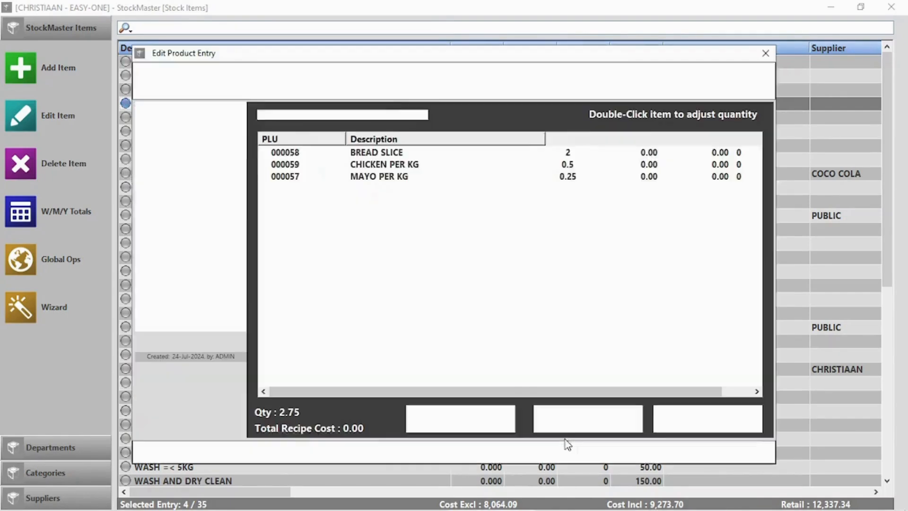
Step: Save the sandwich recipe and sell one CHICKEN MAYO SANDWHICH at the point of sale
left_click(705, 453)
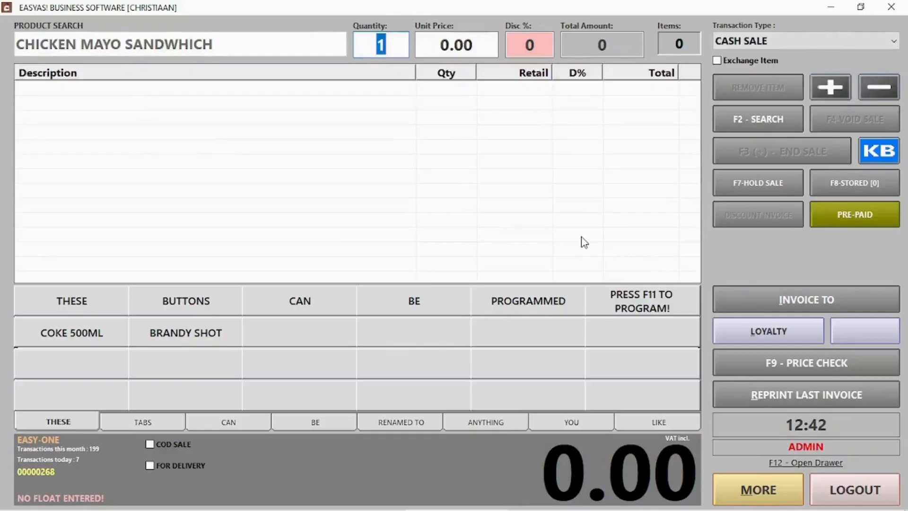
key("Return")
key("Return")
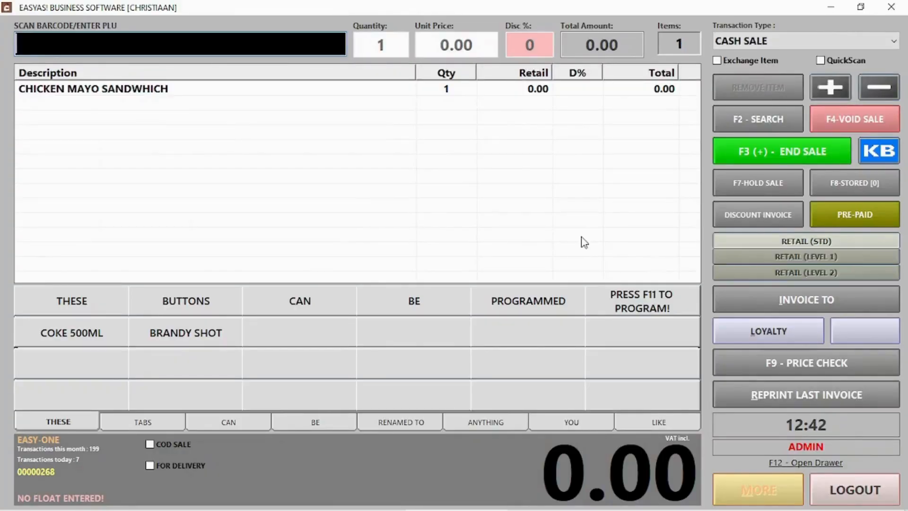
key("F3")
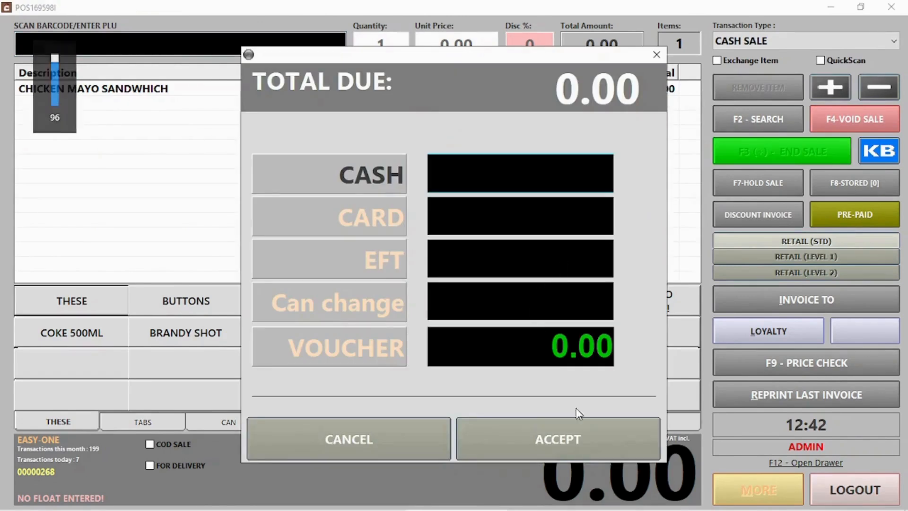
left_click(585, 443)
left_click(598, 342)
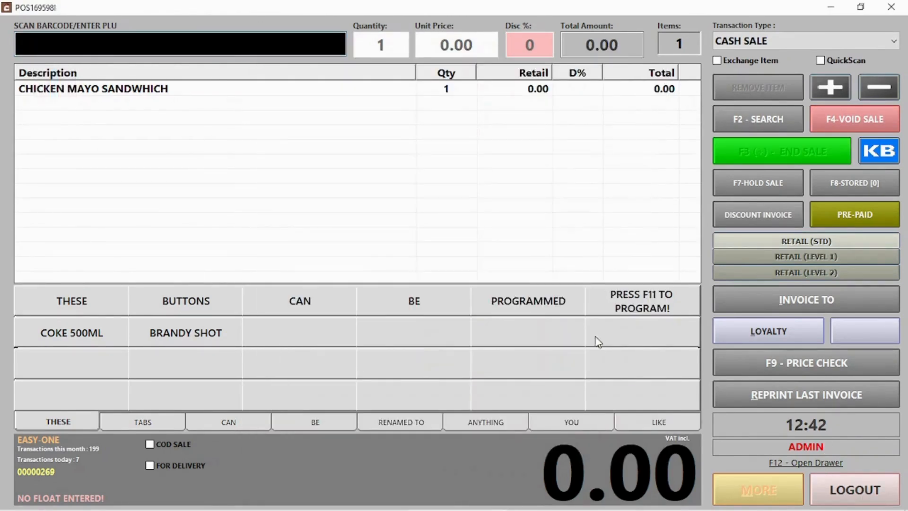
left_click(839, 499)
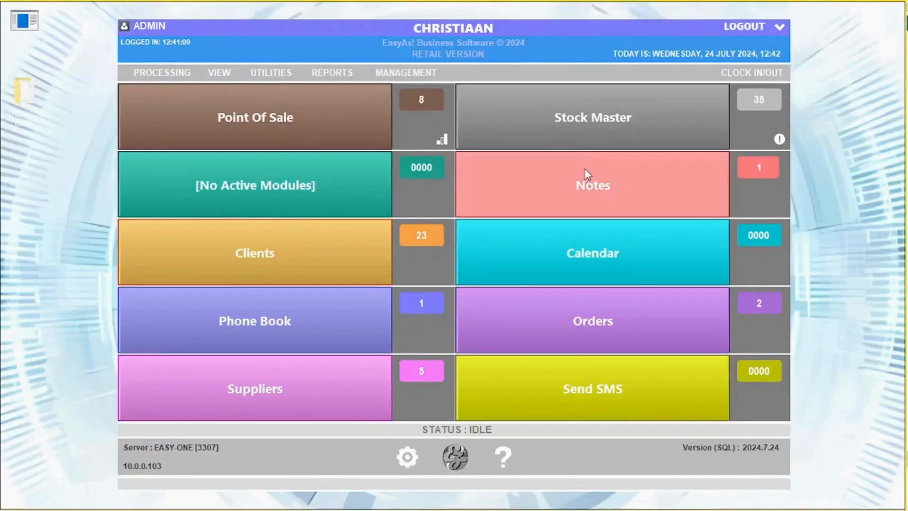
Step: Check bread, mayo and chicken stock after the sale, and mark LAPTOP SCREEN XR4321 as linked-code
left_click(579, 128)
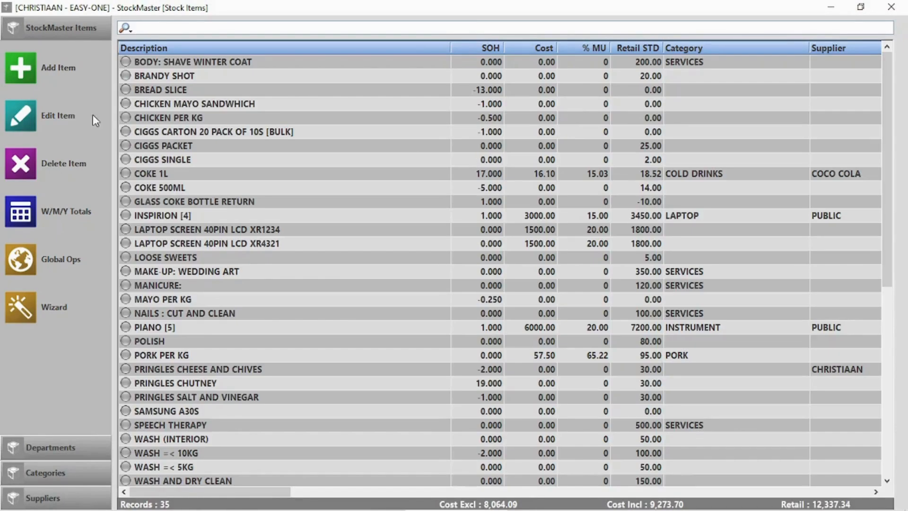
left_click(169, 92)
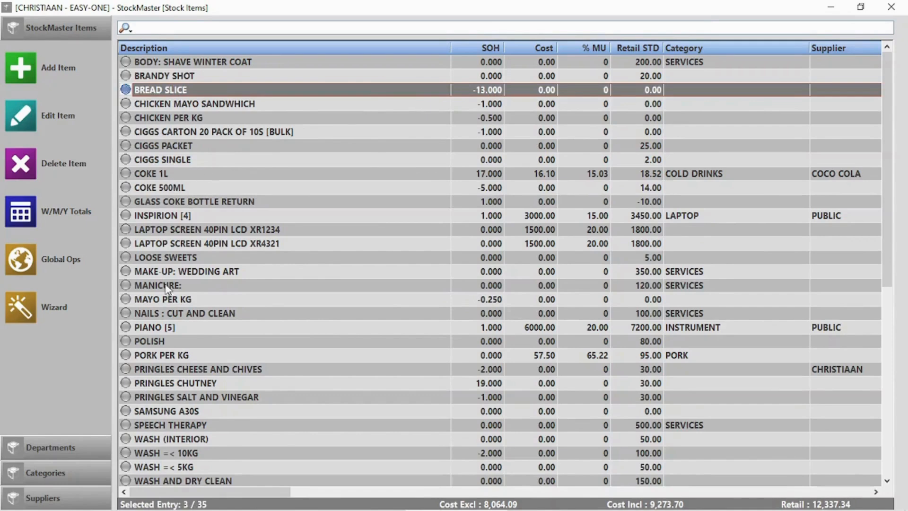
left_click(174, 303)
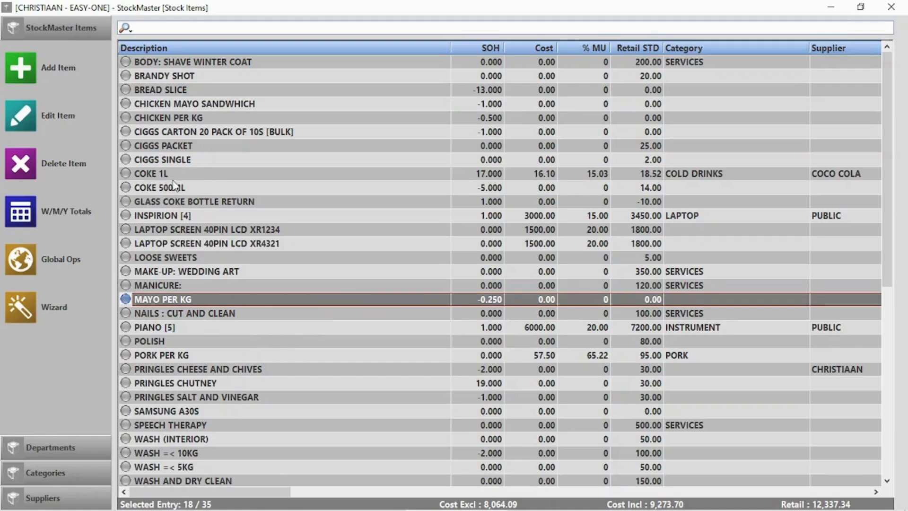
left_click(169, 120)
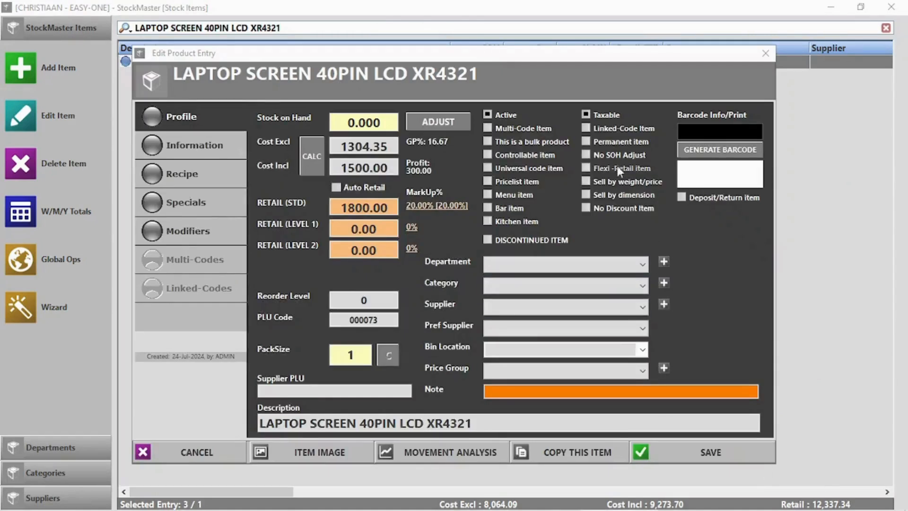
left_click(614, 129)
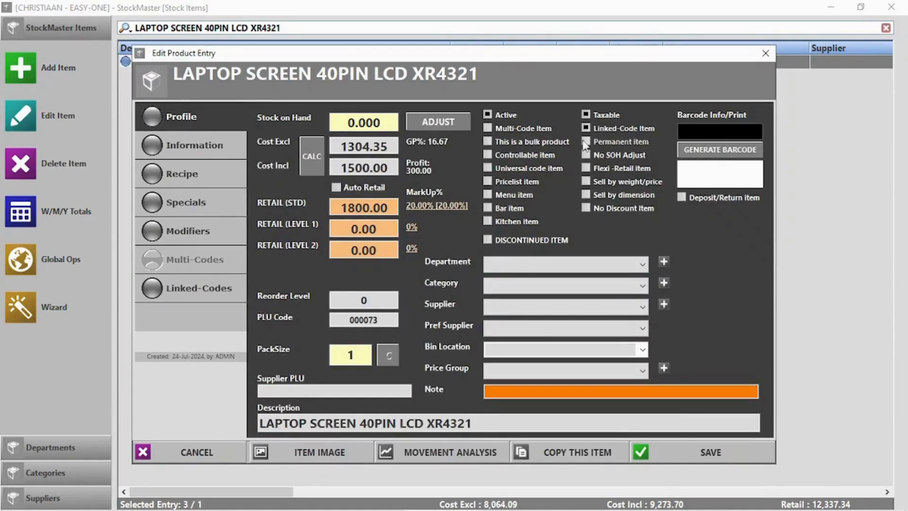
Step: Link LAPTOP SCREEN 40PIN LCD XR1234 to the XR4321 item, save, and verify its linked products
left_click(176, 299)
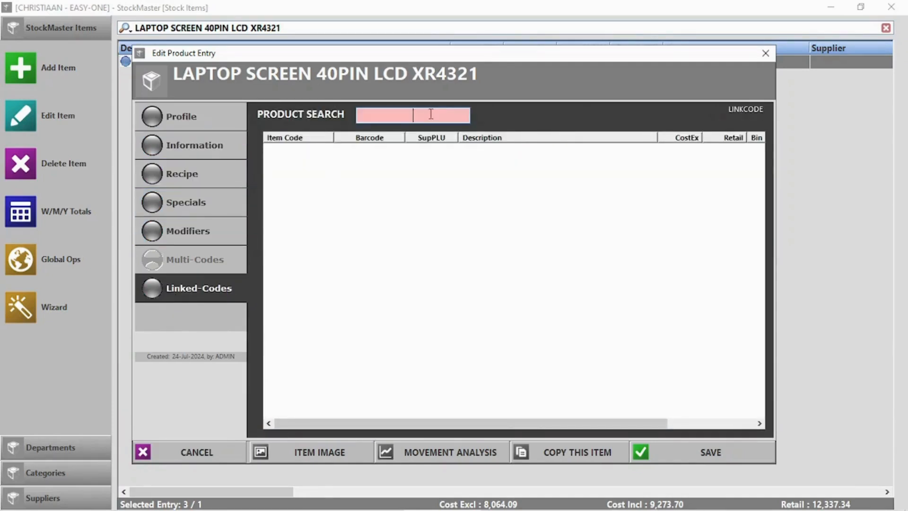
type("lapto")
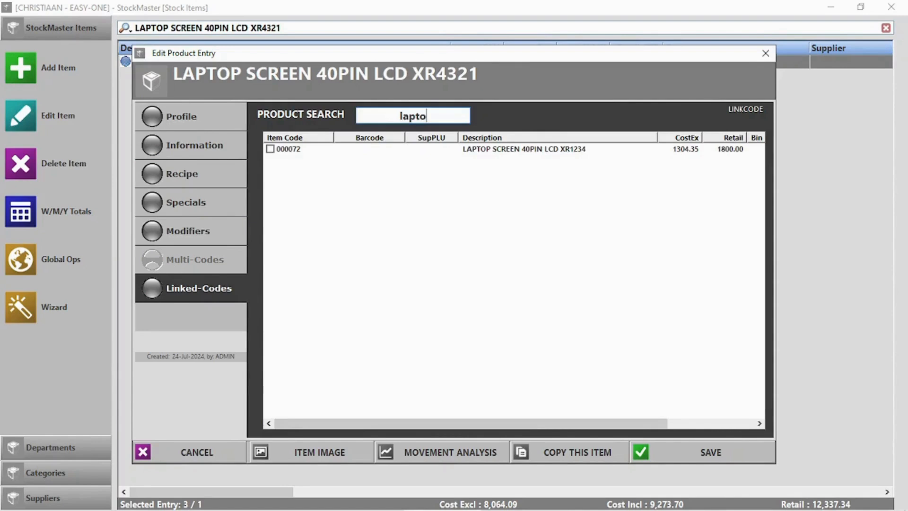
left_click(270, 150)
left_click(709, 453)
double_click(302, 59)
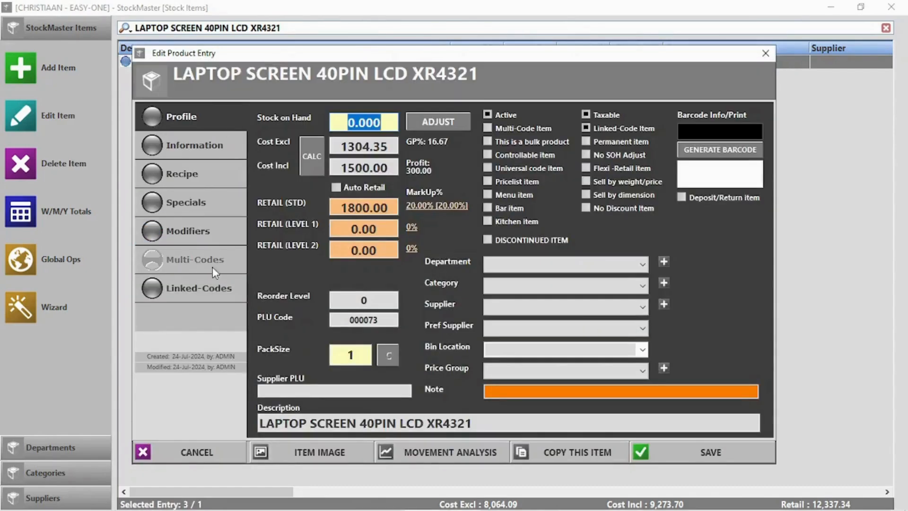
left_click(211, 284)
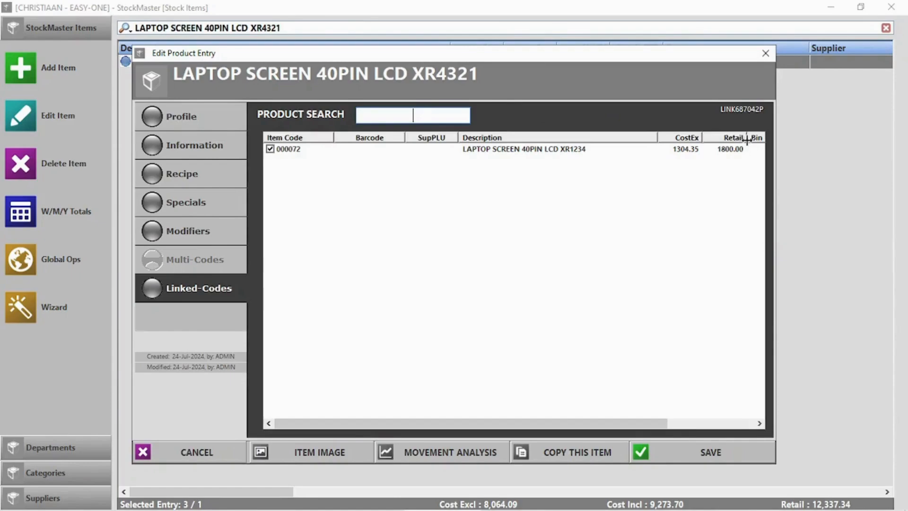
Step: Ring up the laptop screen in POS by name search 'lap', charging the linked XR4321 code
left_click(766, 52)
left_click(891, 7)
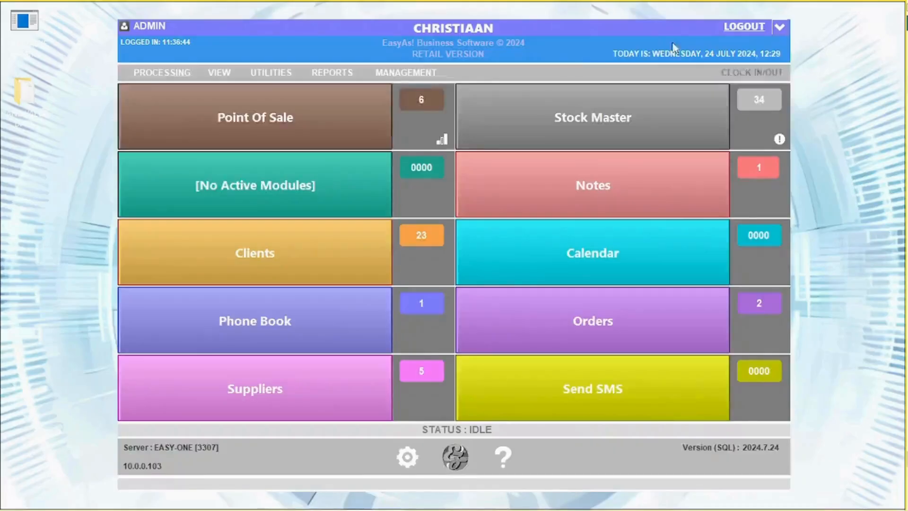
left_click(266, 134)
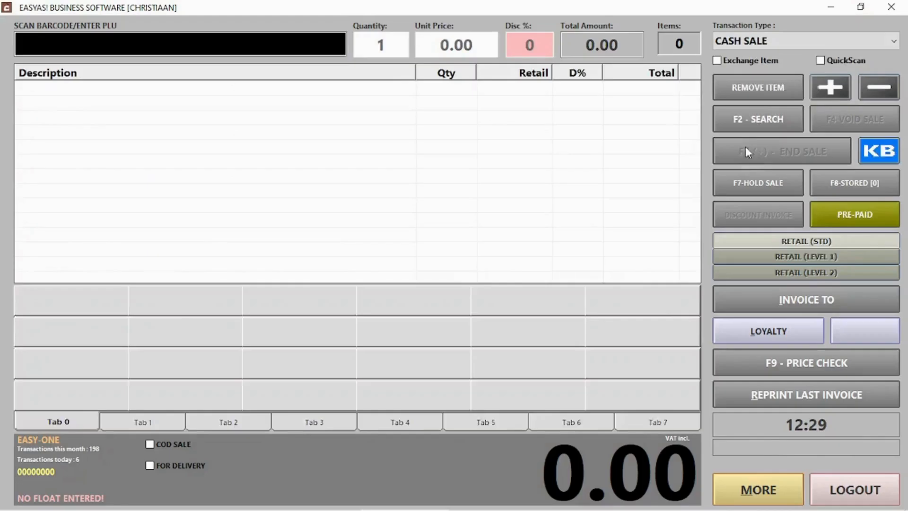
left_click(748, 126)
type("lapt")
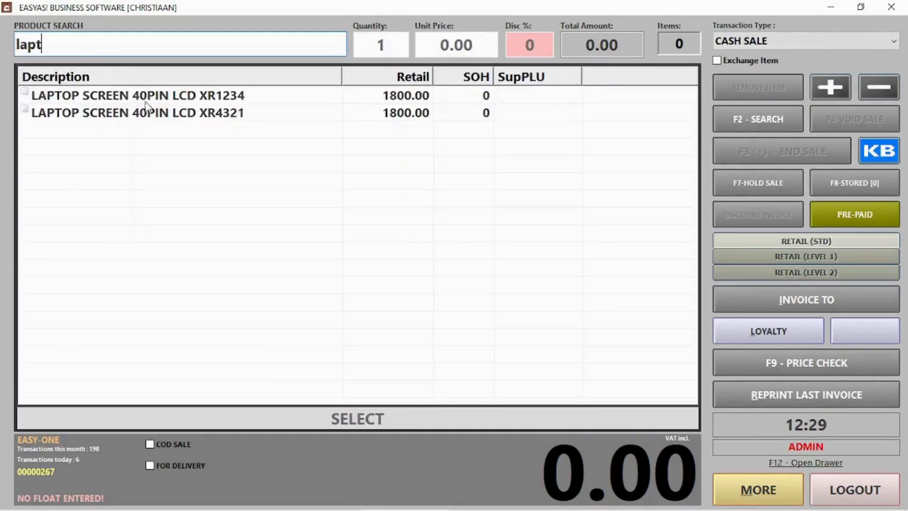
double_click(204, 96)
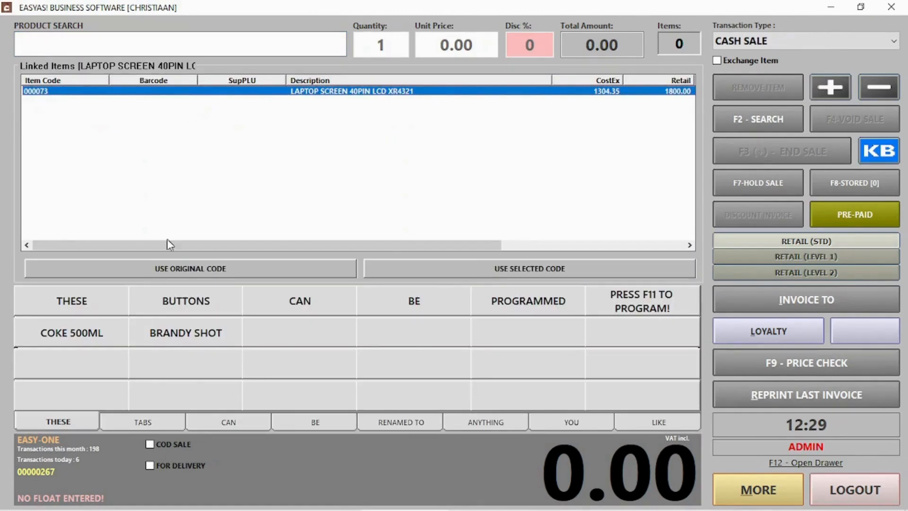
left_click(442, 267)
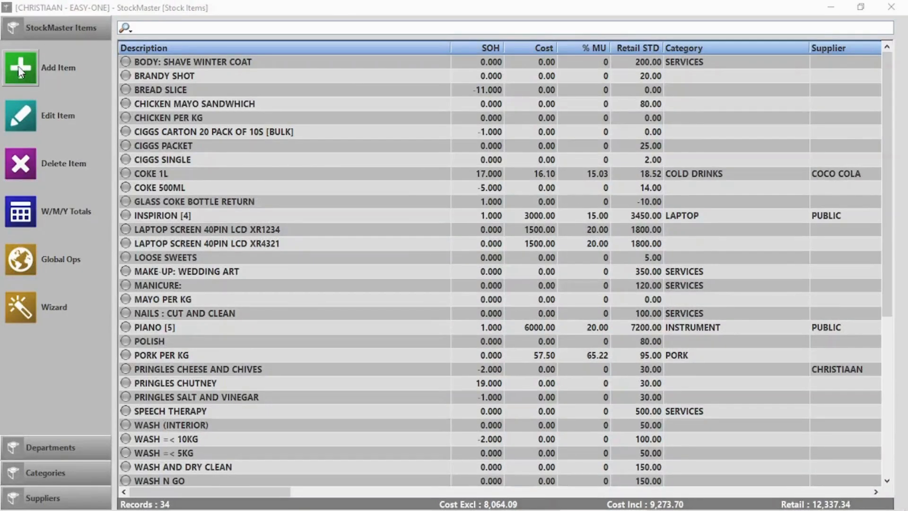
left_click(20, 68)
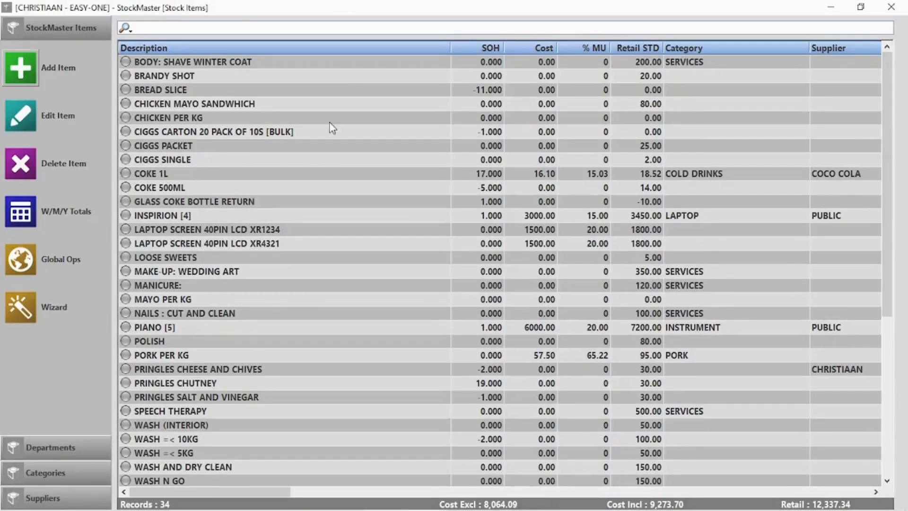
Step: Add a multi-code stock item described 'Samsung a30s', save it, and clear the search filter
left_click(329, 145)
type("Sams")
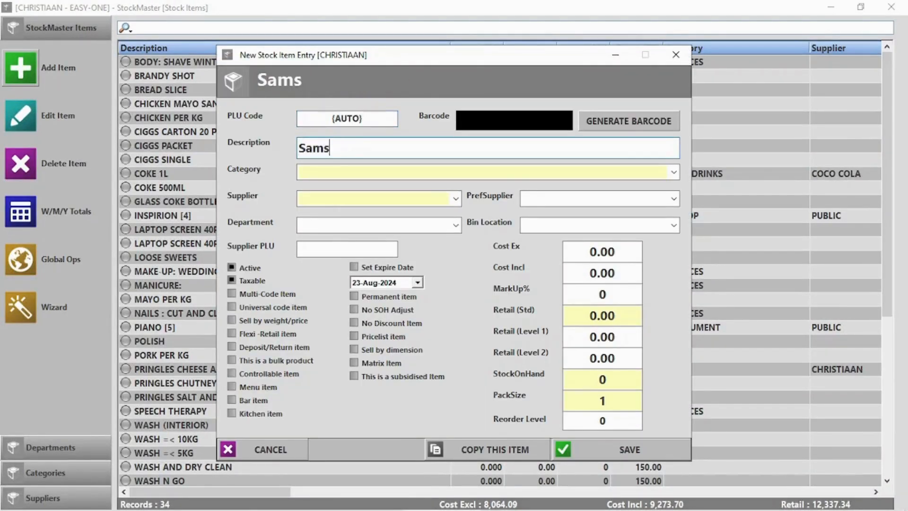
type("ung a")
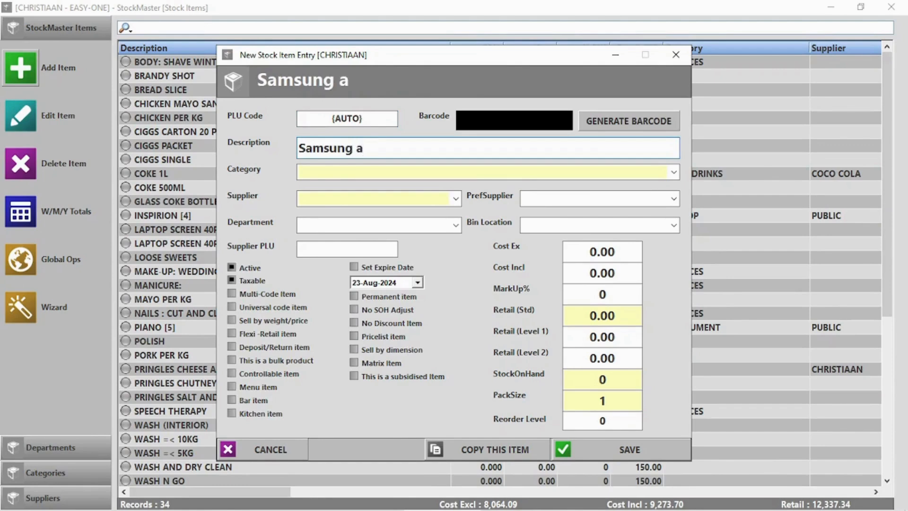
type("30s")
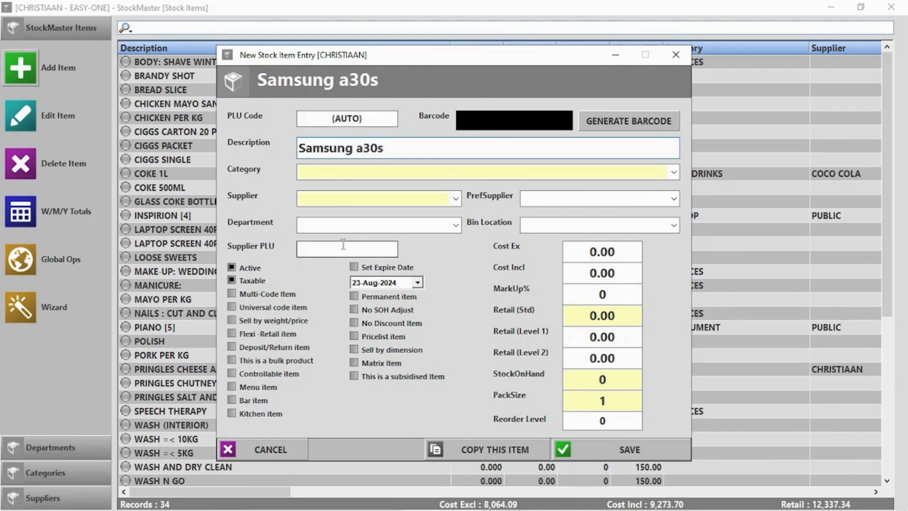
left_click(266, 294)
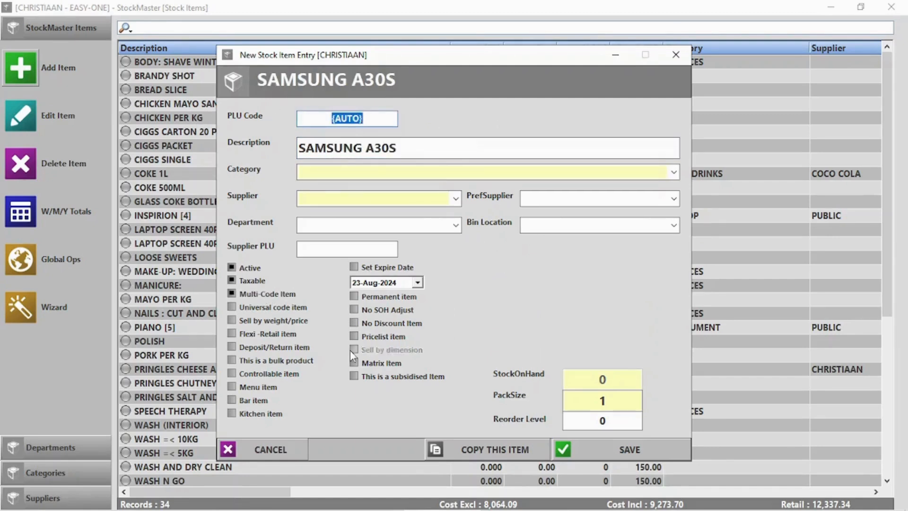
left_click(627, 452)
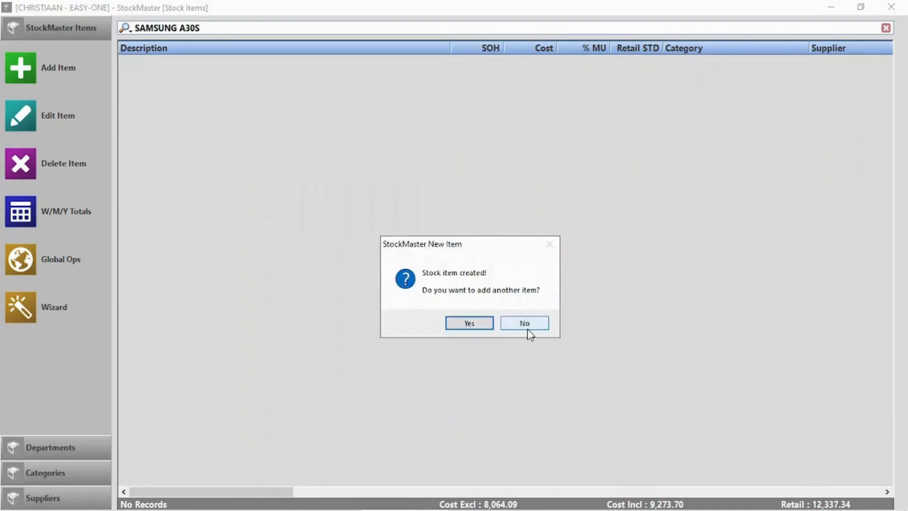
left_click(526, 324)
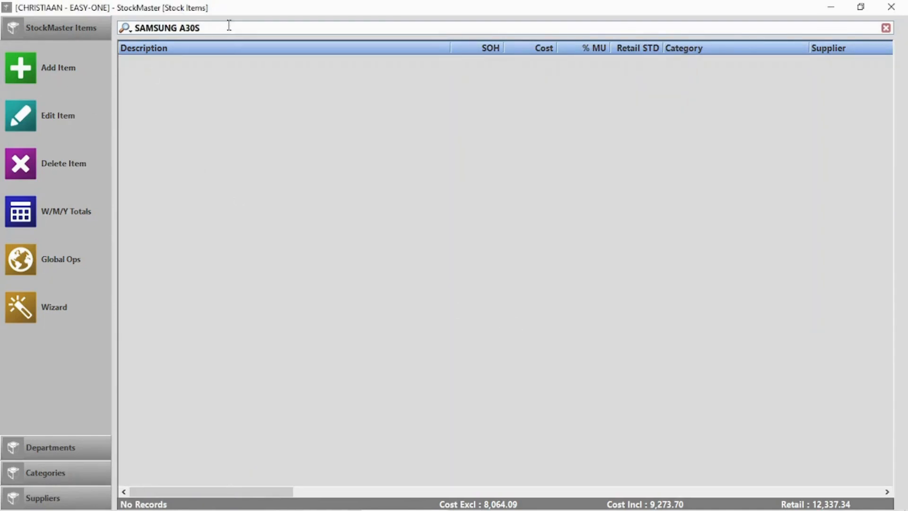
left_click(886, 28)
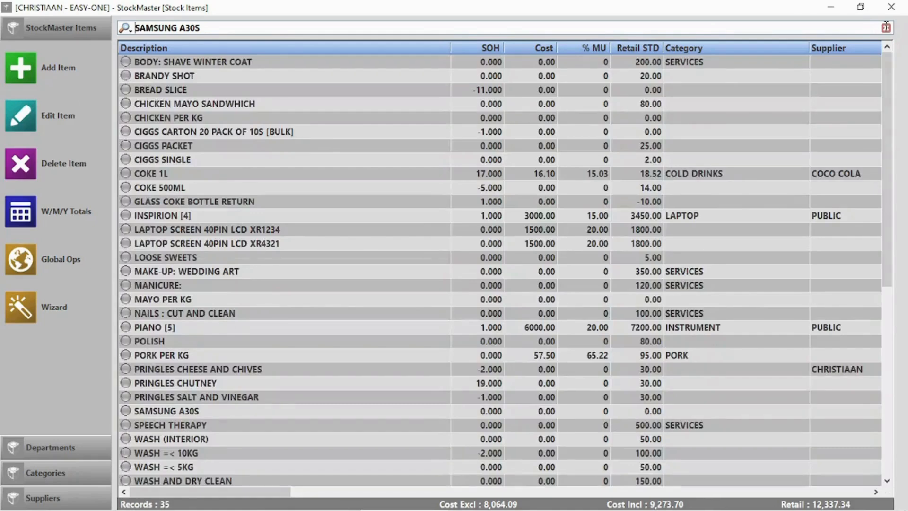
scroll(430, 283, "down", 2)
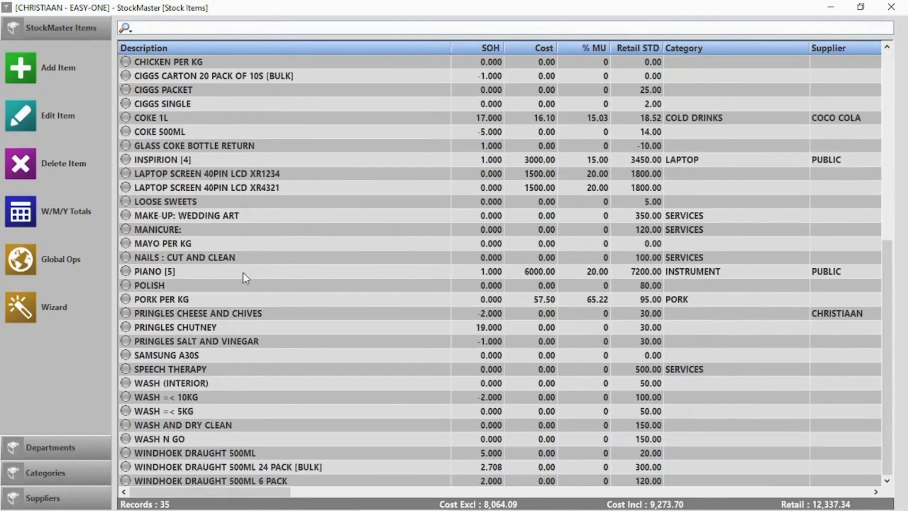
Step: Add code A30s1245 to SAMSUNG A30S at cost 8000, retail 10000, detail 'Samsung A30s', and save
double_click(199, 356)
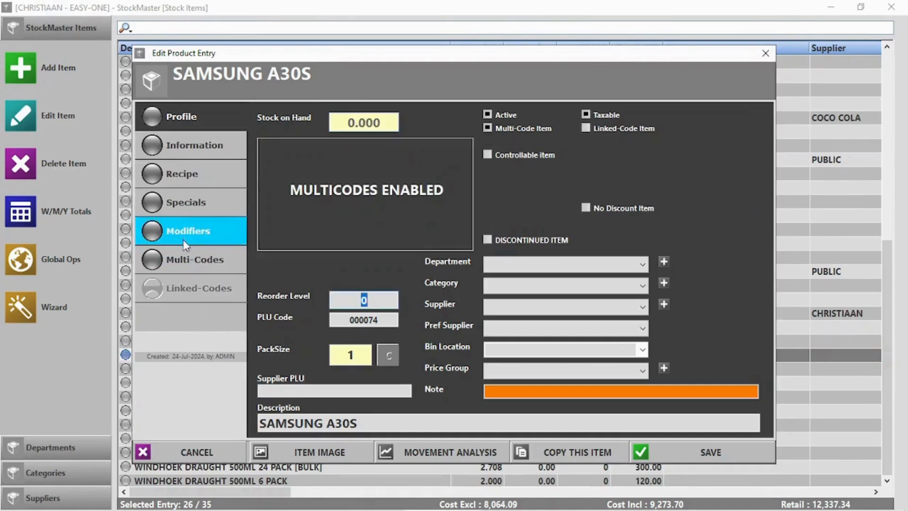
left_click(185, 259)
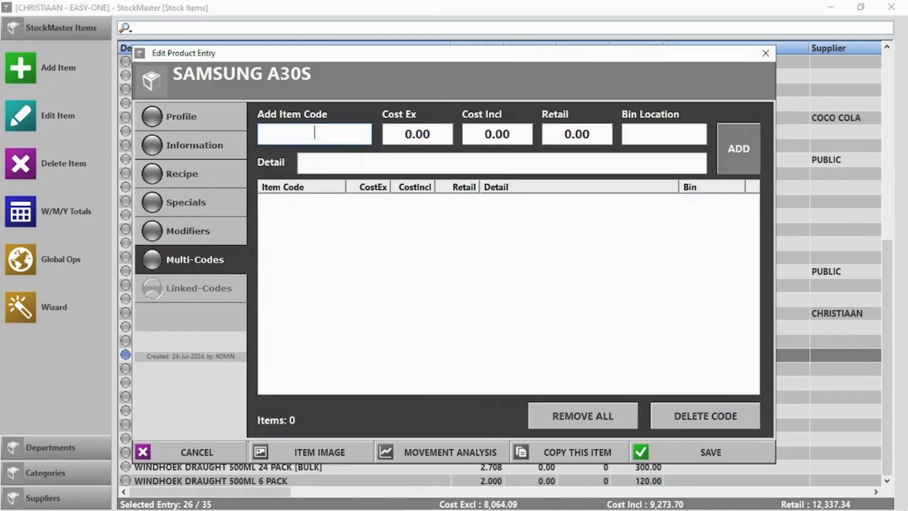
left_click(304, 132)
type("A30s1245")
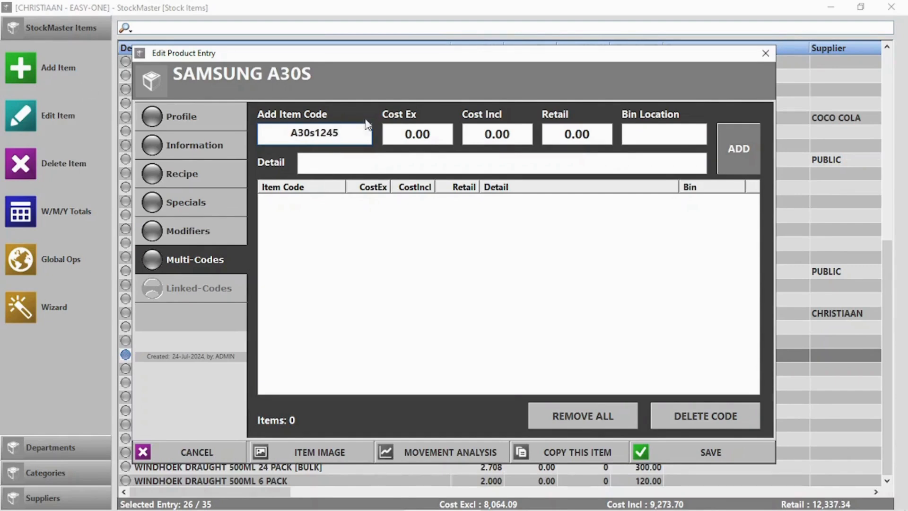
left_click(412, 136)
type("8000")
key("Tab")
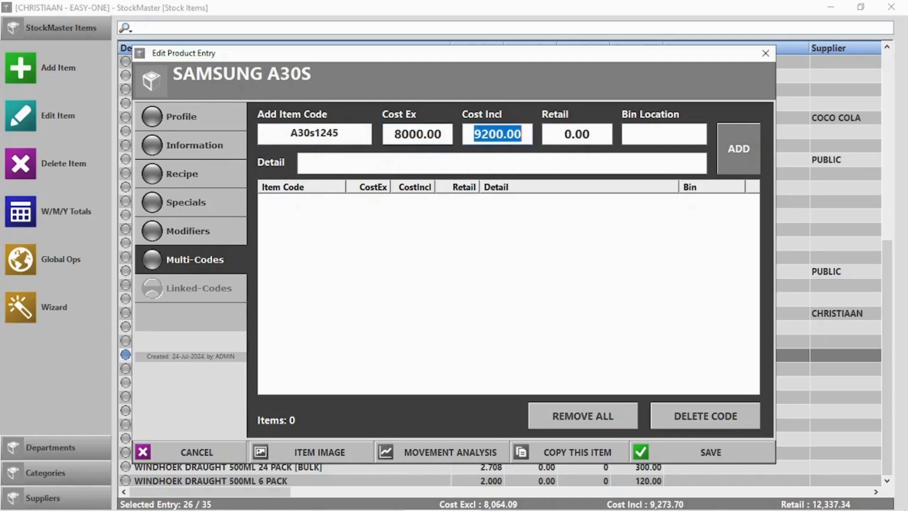
key("Tab")
type("1")
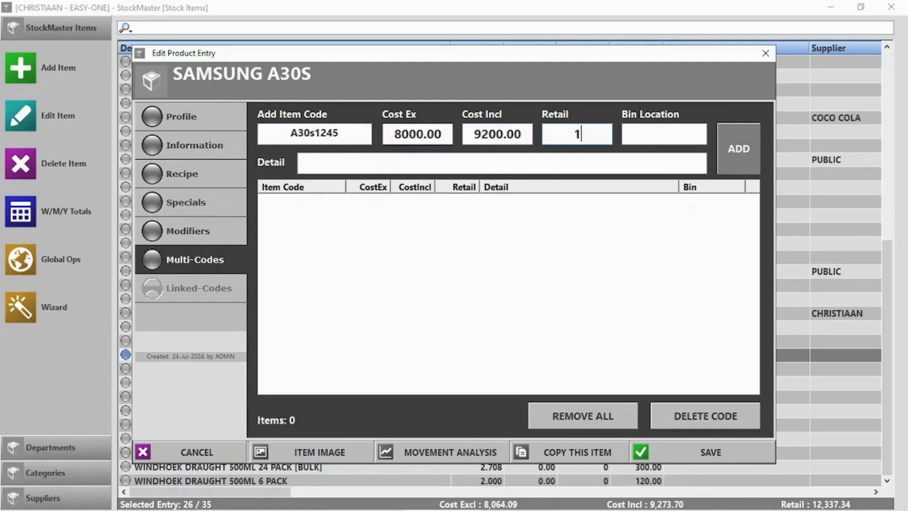
type("0000")
left_click(390, 165)
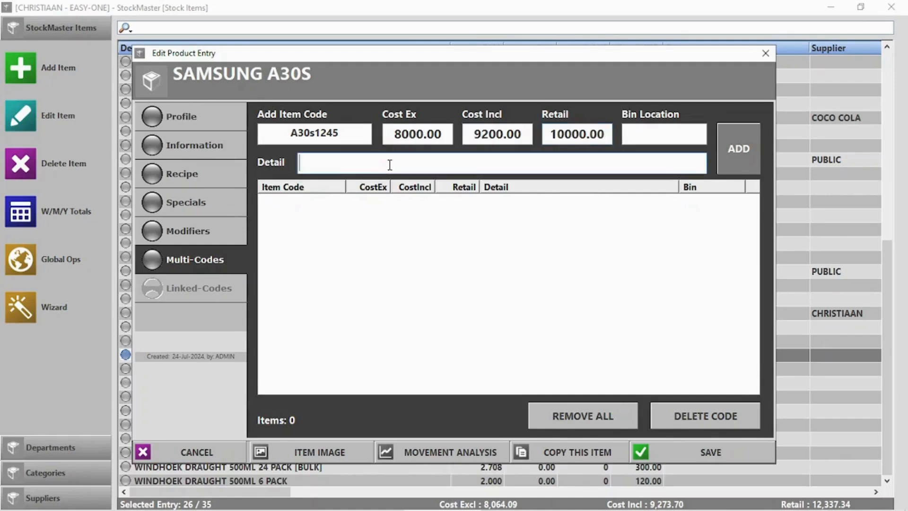
type("Samsung A30s")
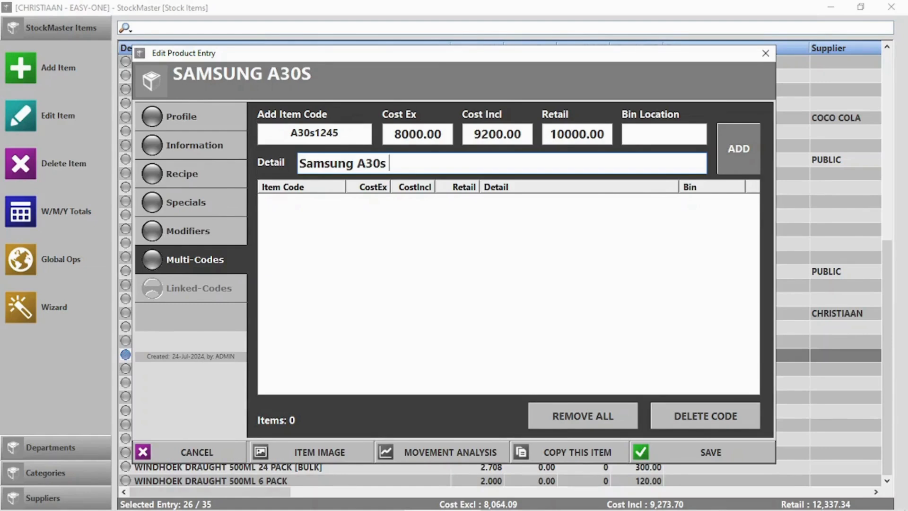
left_click(751, 150)
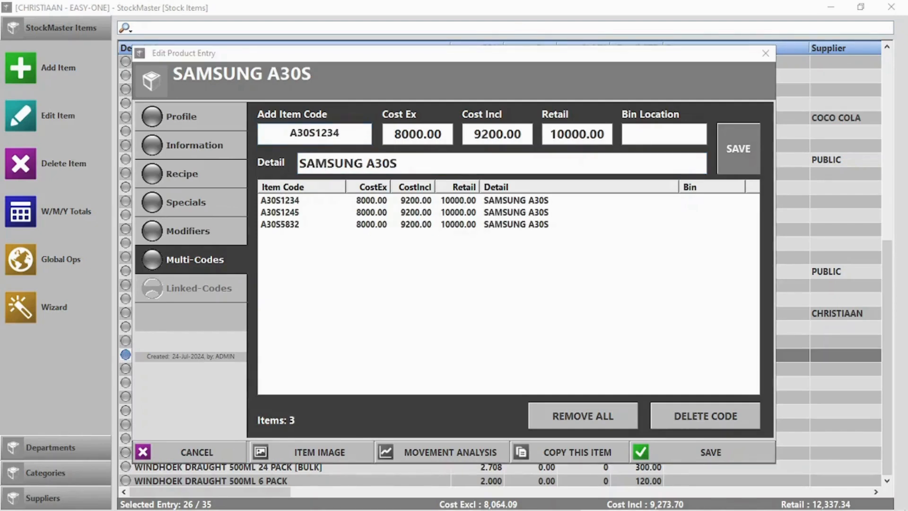
left_click(712, 451)
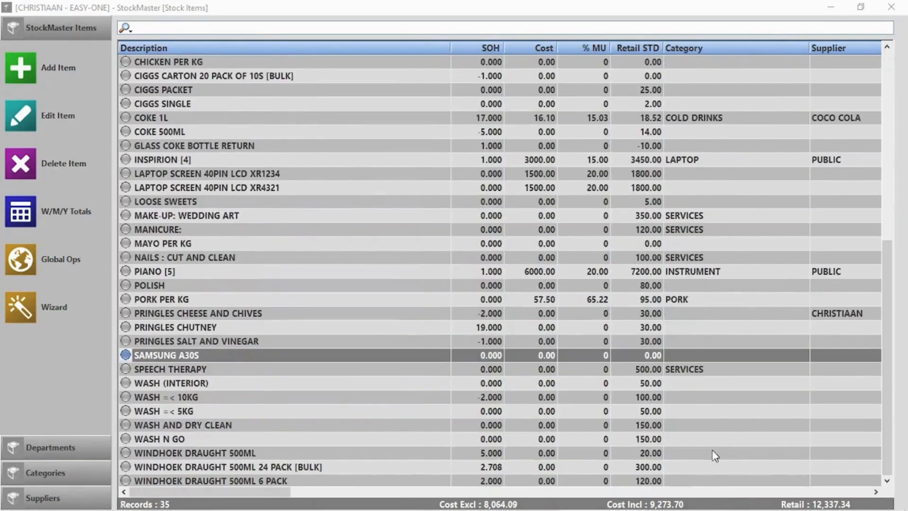
Step: Ring up SAMSUNG A30S by code A30S1234 and accept 10000.00 cash payment
left_click(887, 6)
left_click(223, 128)
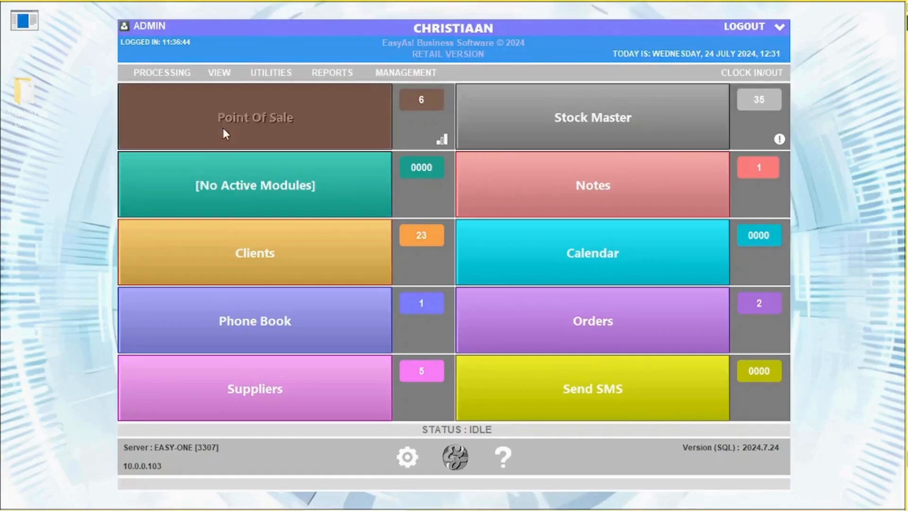
type("A30S1234")
key("Return")
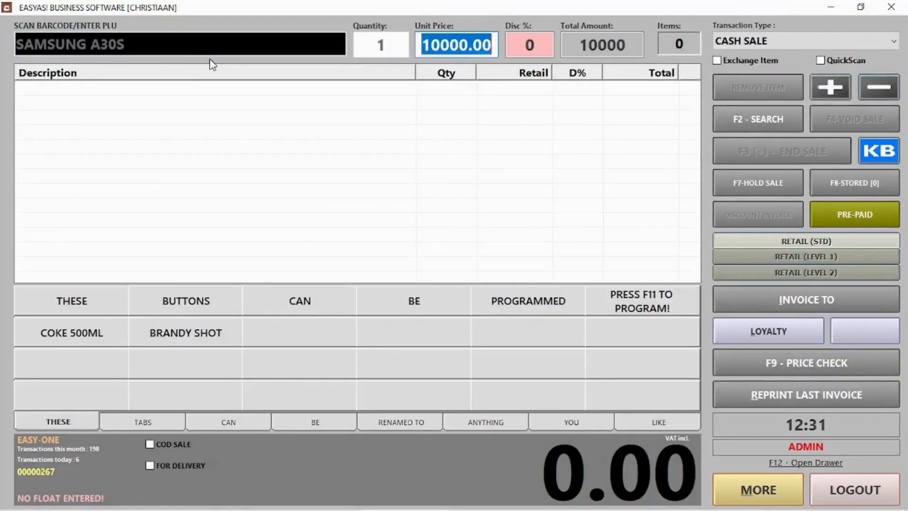
key("Return")
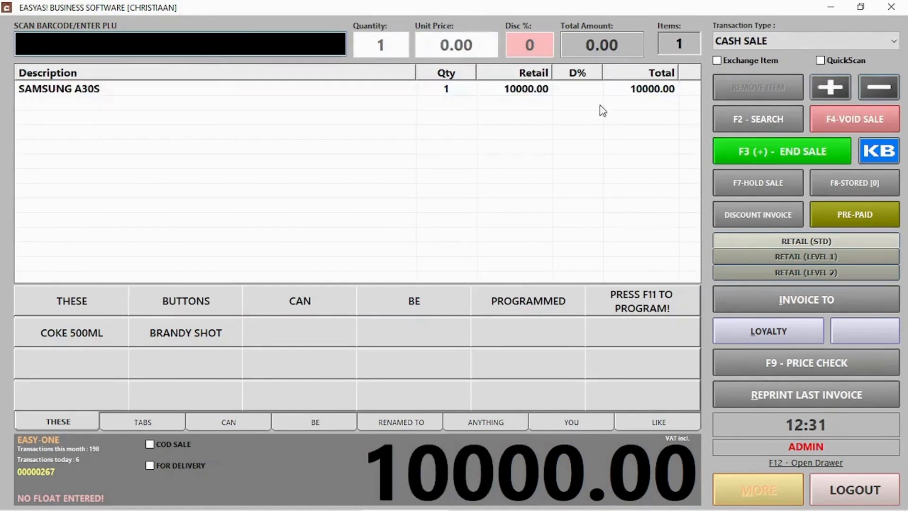
left_click(745, 146)
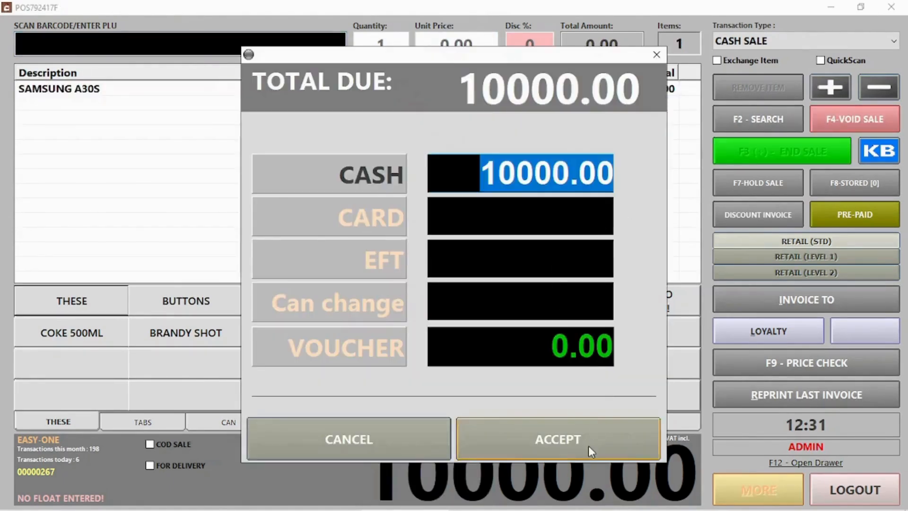
left_click(589, 445)
left_click(550, 327)
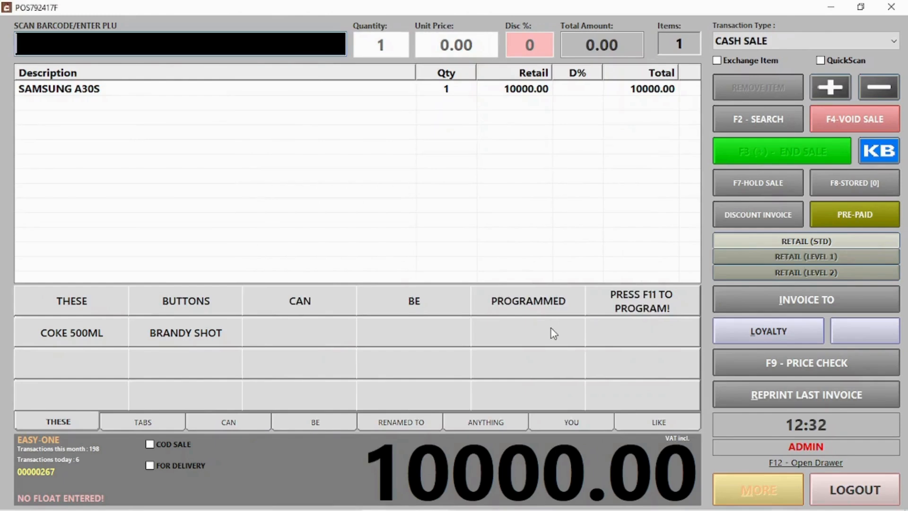
Step: Reopen SAMSUNG A30S in Stock Master to review its multi-codes
left_click(863, 489)
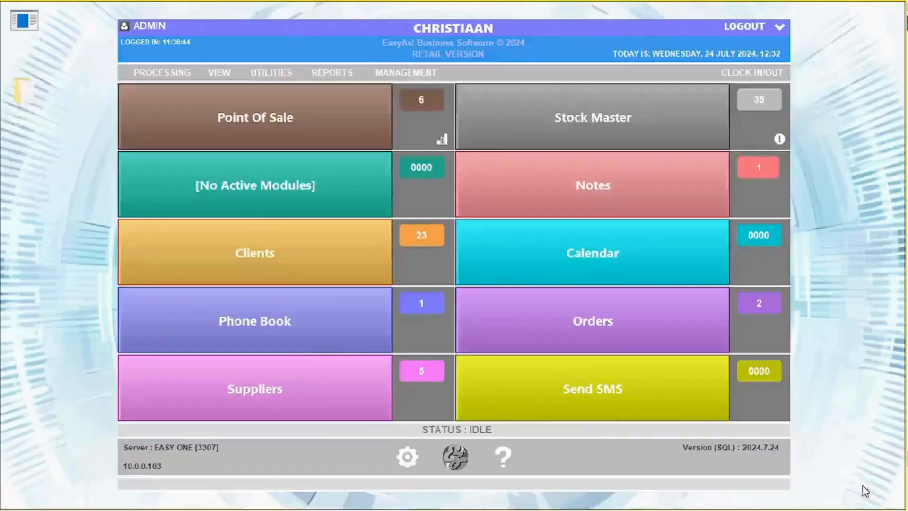
left_click(642, 136)
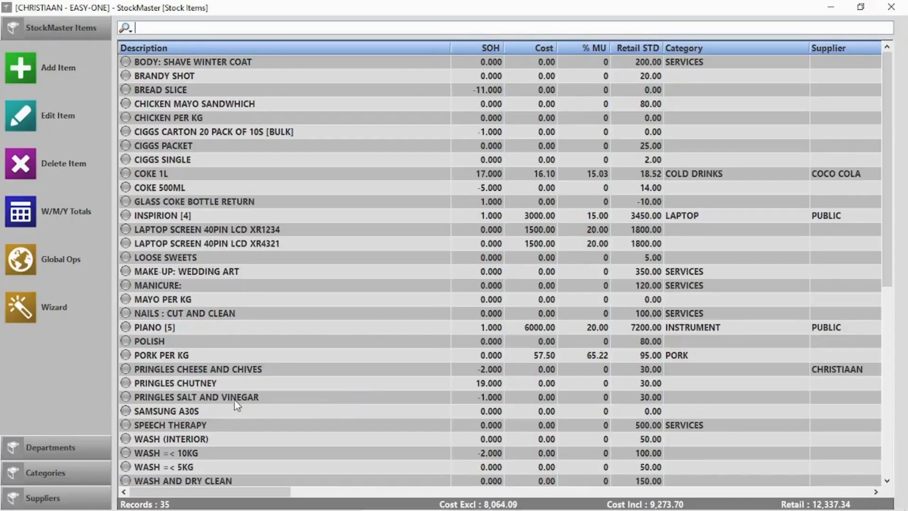
double_click(214, 412)
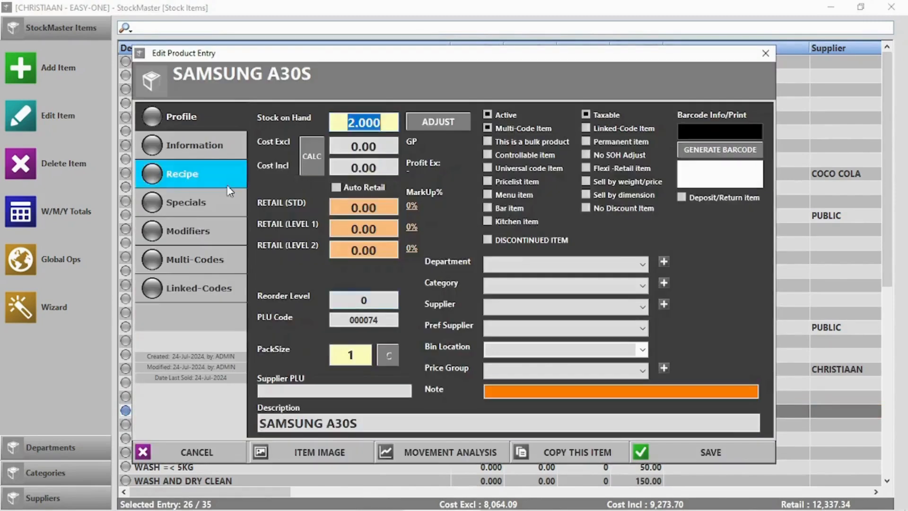
left_click(199, 257)
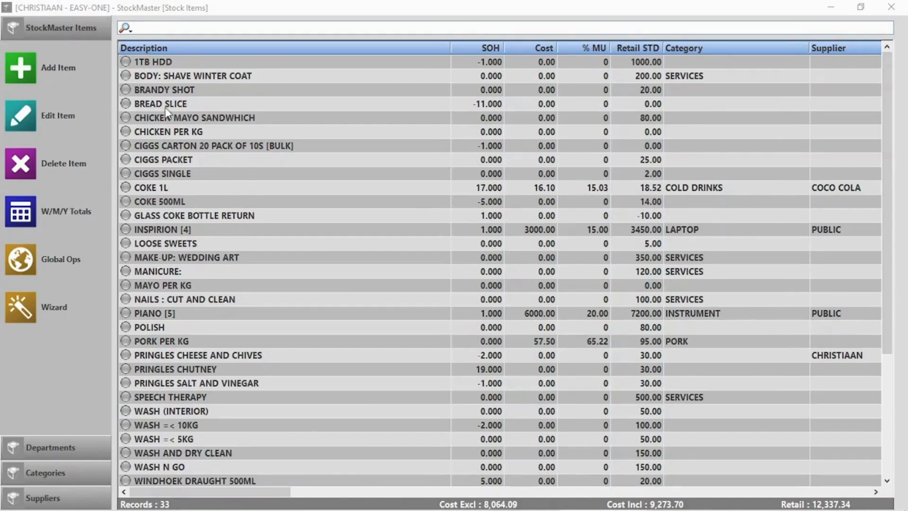
Step: Delete the 1TB HDD stock item, confirming and accepting the deletion reason
left_click(213, 68)
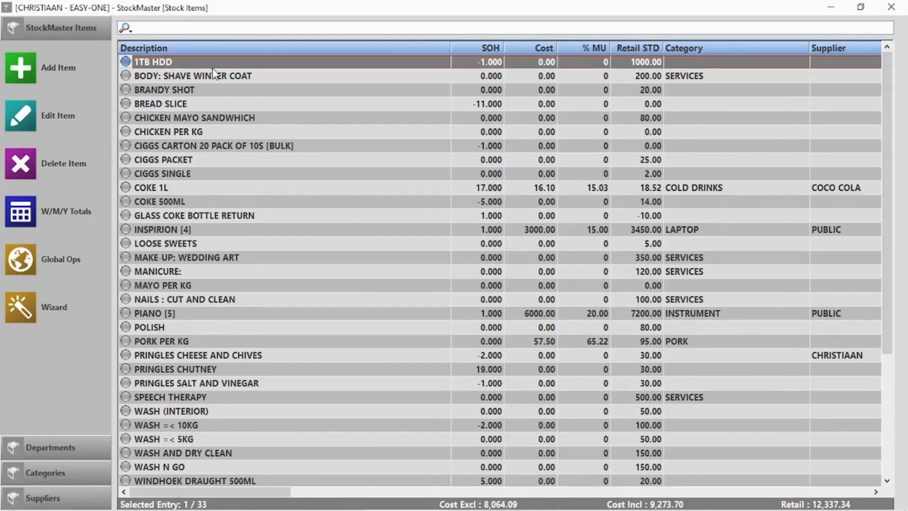
key("Delete")
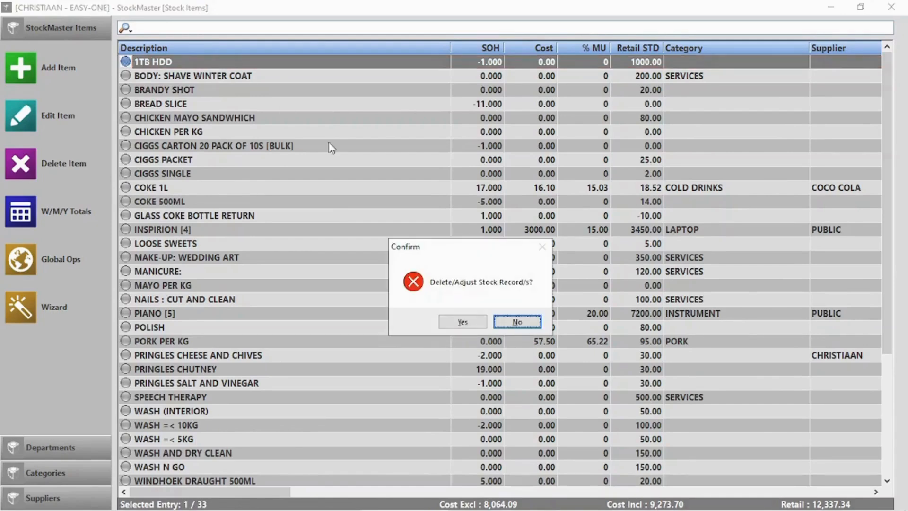
left_click(462, 321)
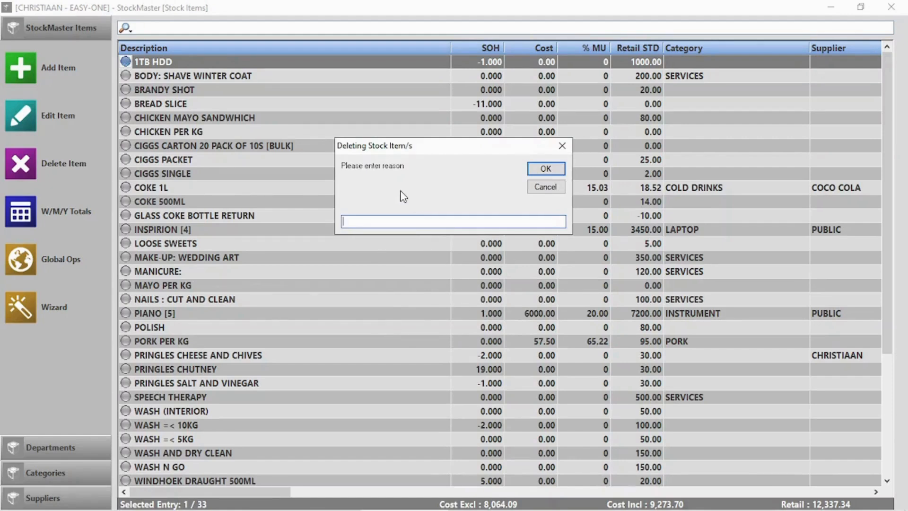
left_click(554, 169)
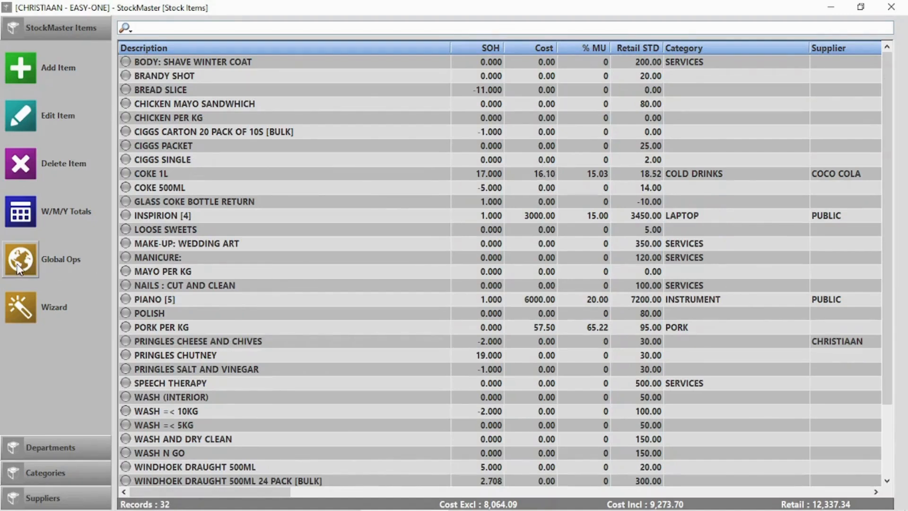
Step: Browse the Global Ops pages, including Tools, then close the window
left_click(19, 267)
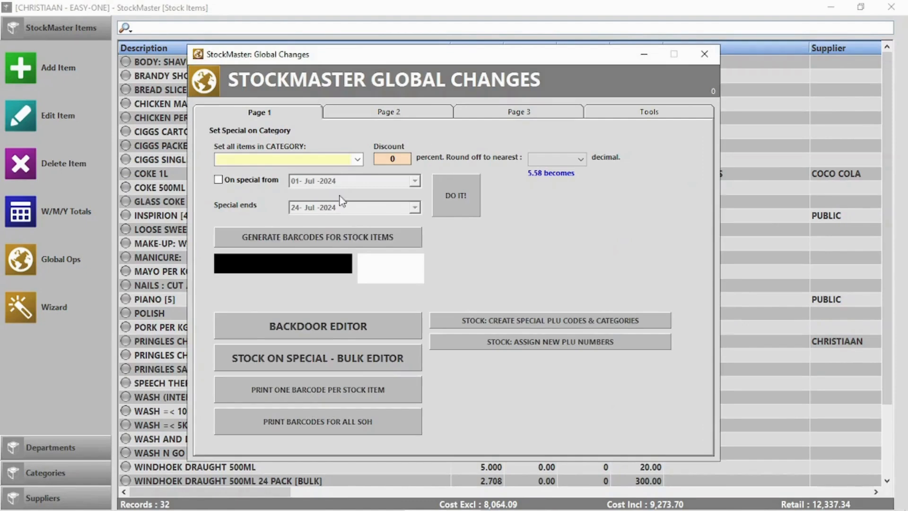
left_click(399, 116)
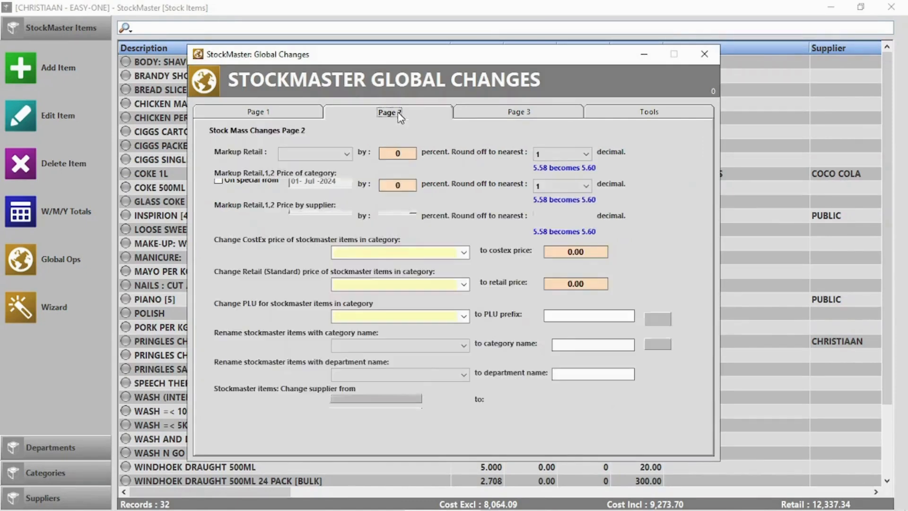
left_click(544, 114)
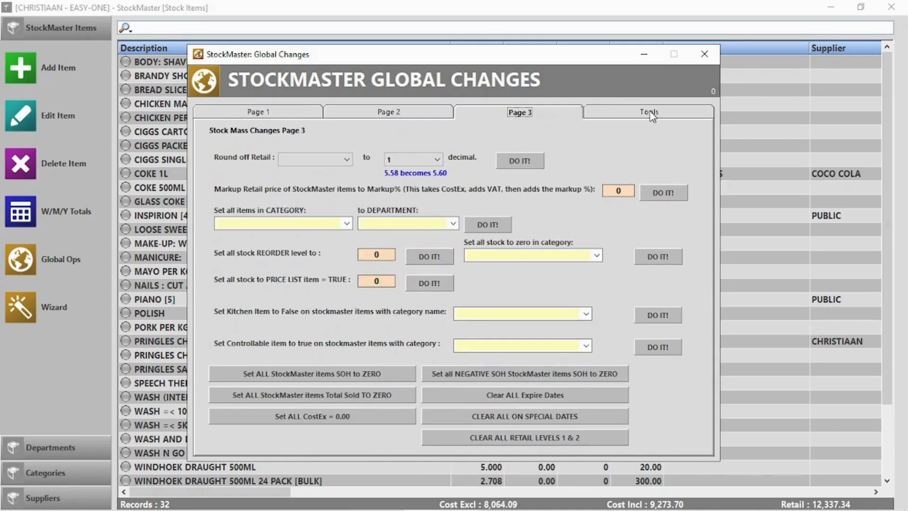
left_click(650, 115)
left_click(706, 53)
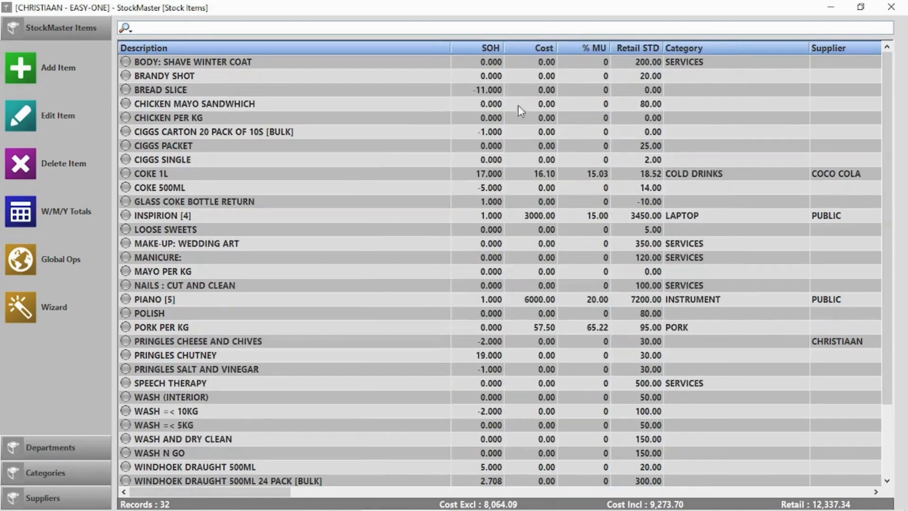
Step: Delete the YJYGGYJJG department from the stock departments
left_click(49, 444)
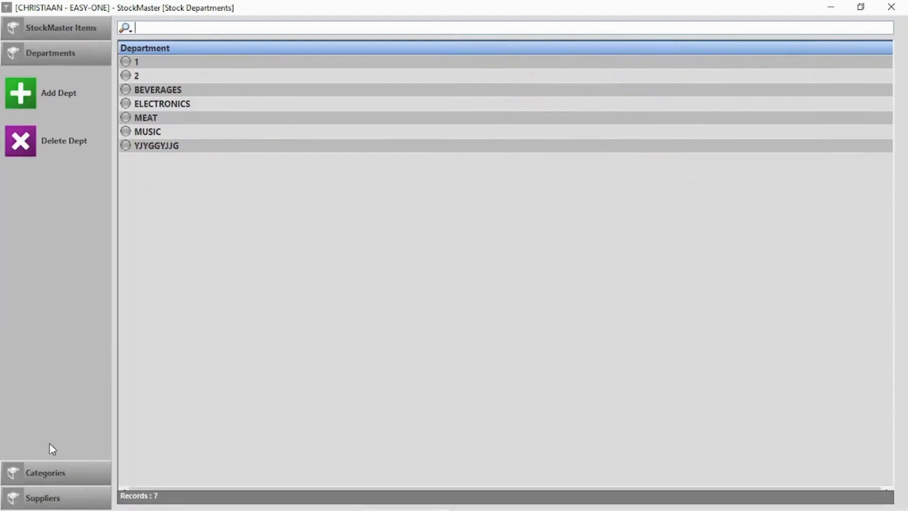
left_click(167, 91)
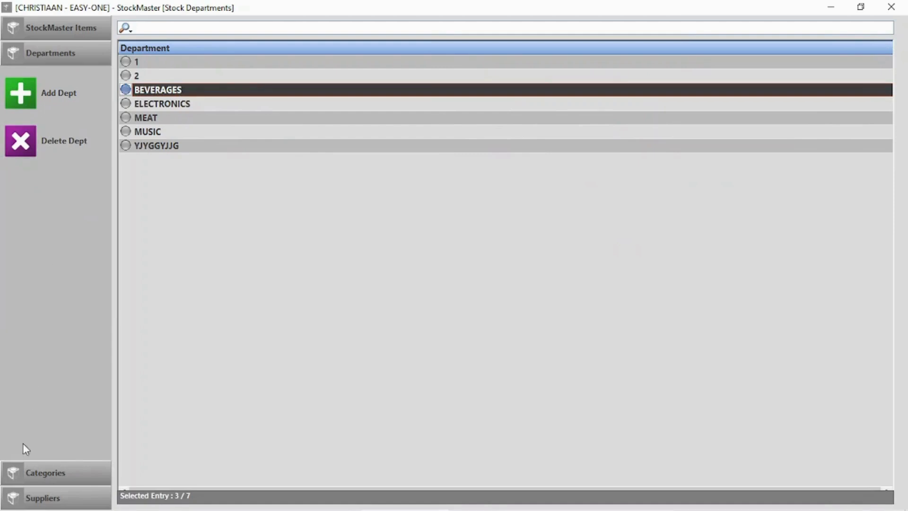
left_click(165, 148)
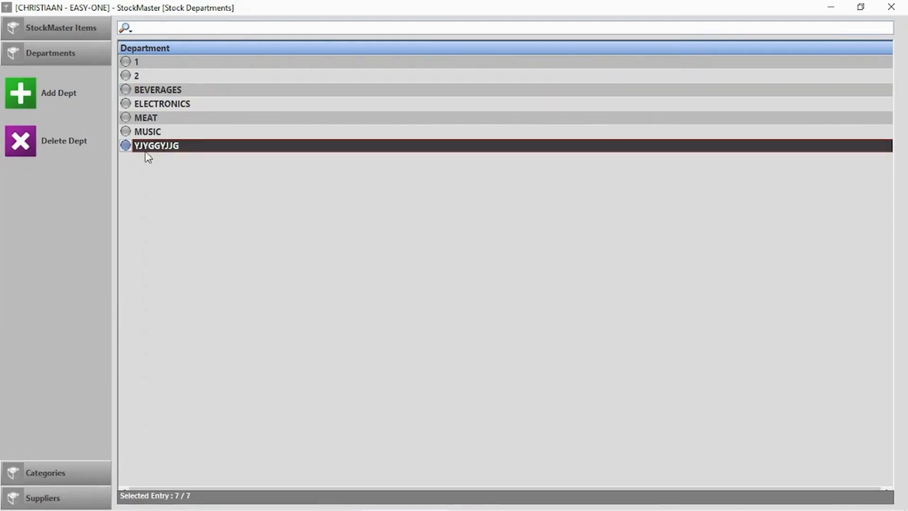
left_click(16, 140)
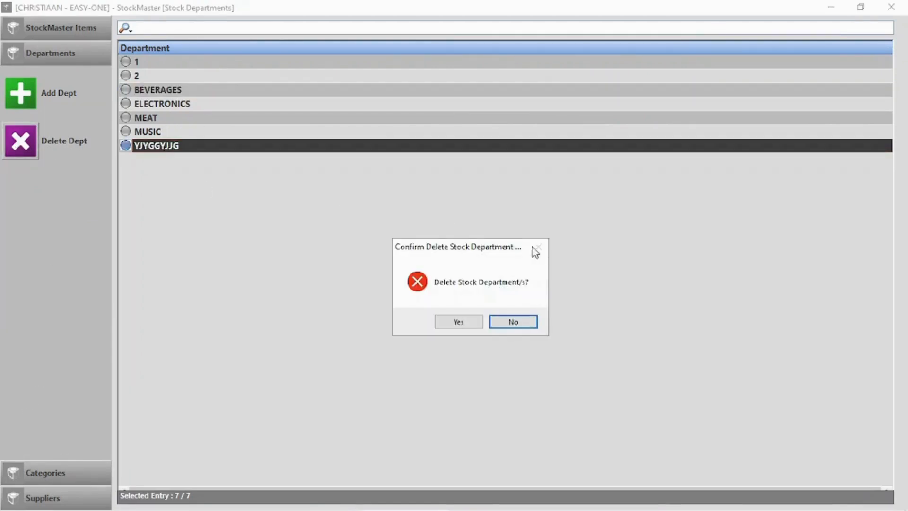
left_click(459, 323)
Step: Review the stock categories and suppliers, then return to StockMaster Items
left_click(49, 475)
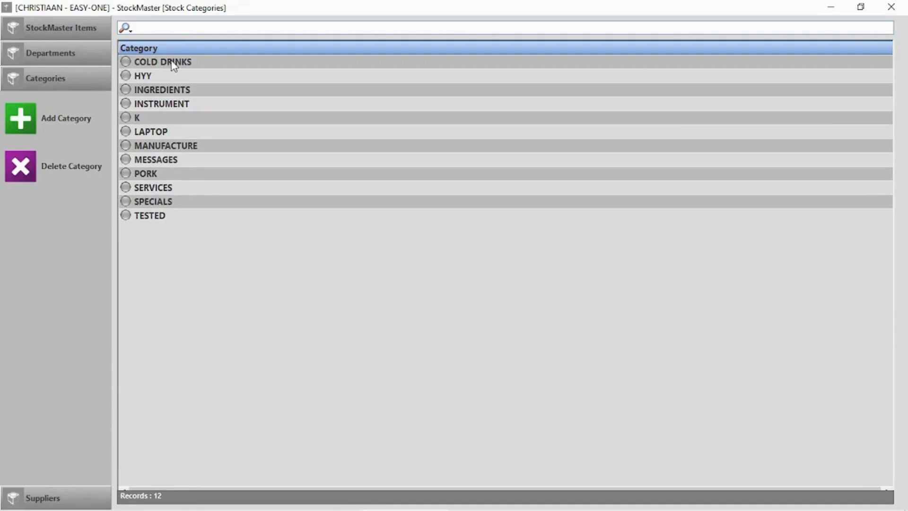
left_click(173, 65)
left_click(60, 496)
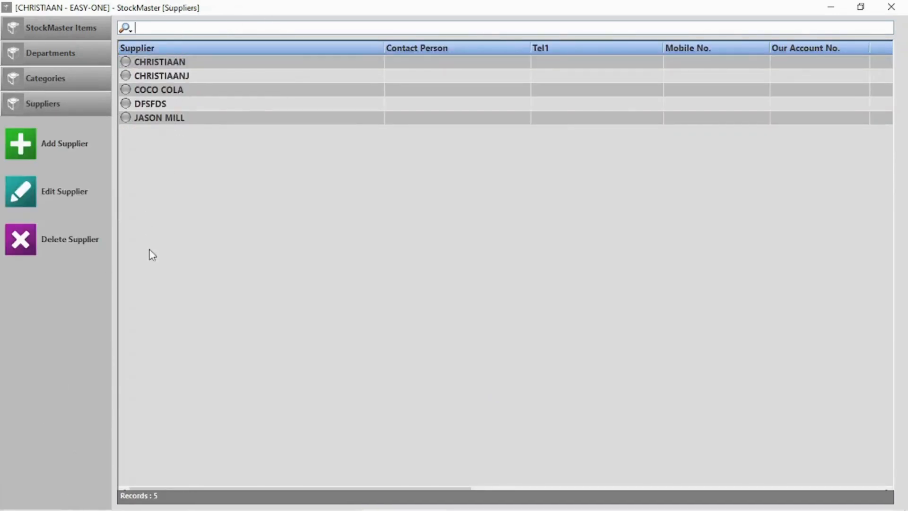
left_click(52, 28)
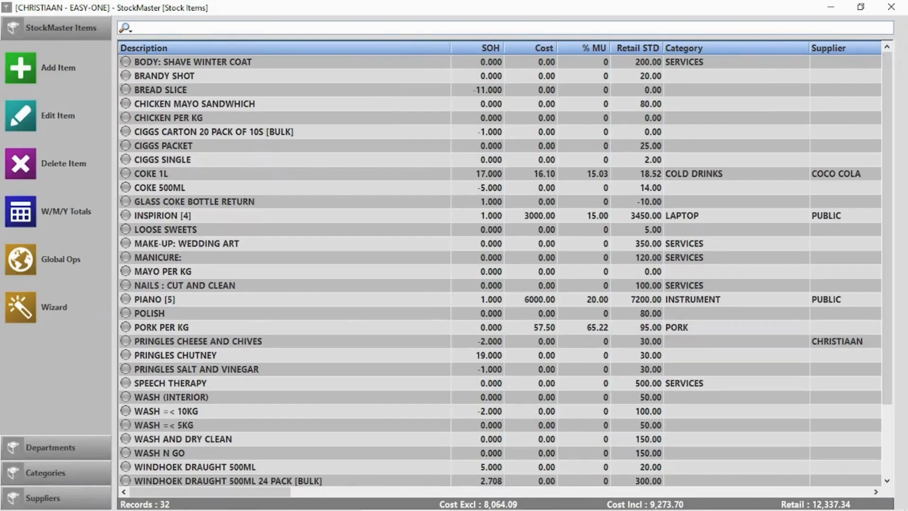
Step: Sort stock items by description, then cost, then stock on hand from highest to lowest
left_click(259, 47)
left_click(258, 46)
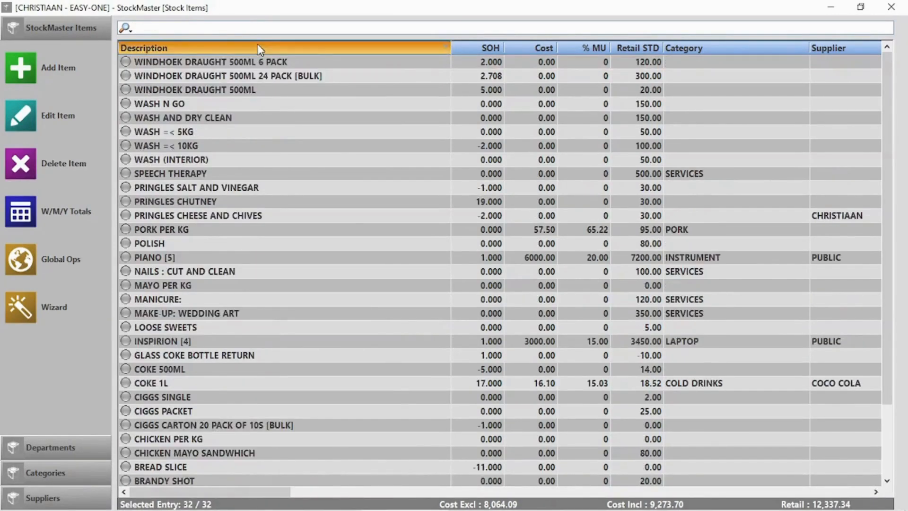
left_click(259, 46)
left_click(540, 47)
left_click(540, 47)
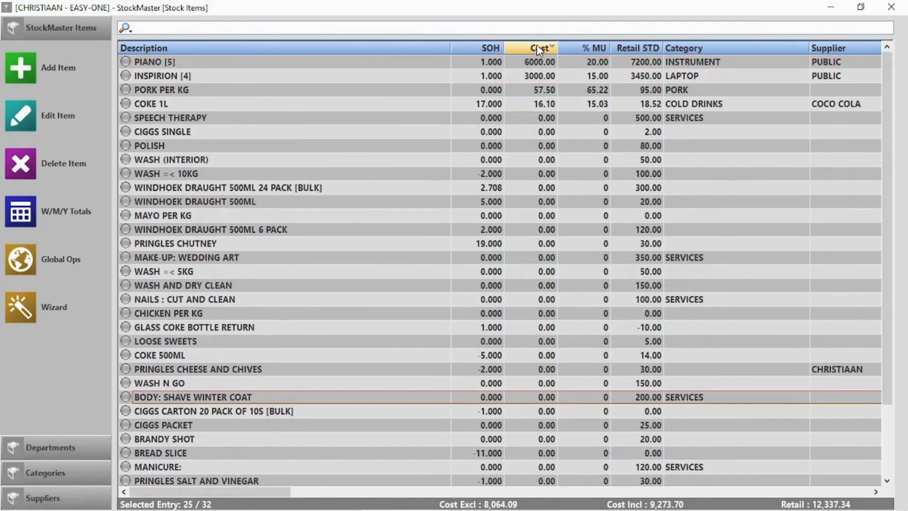
left_click(489, 47)
left_click(490, 48)
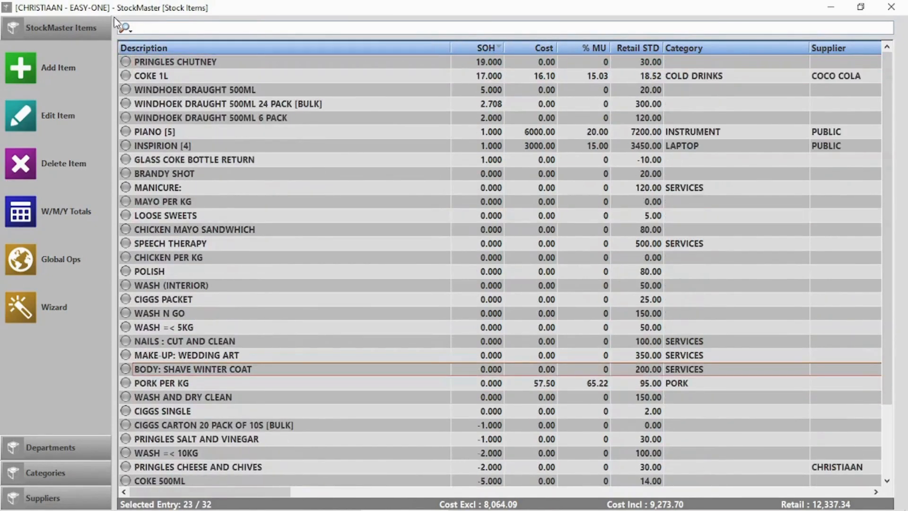
Step: Search stock items for 'win' to list the WINDHOEK DRAUGHT items, then close StockMaster
left_click(125, 28)
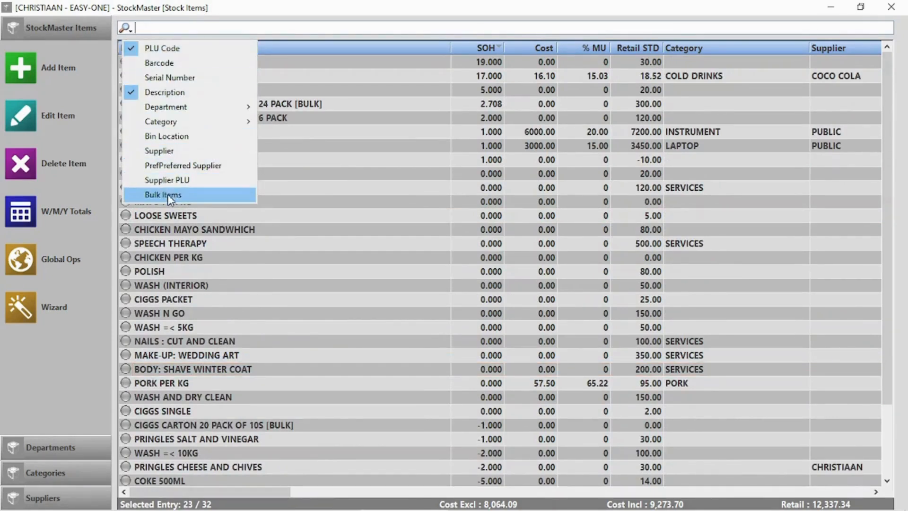
left_click(362, 28)
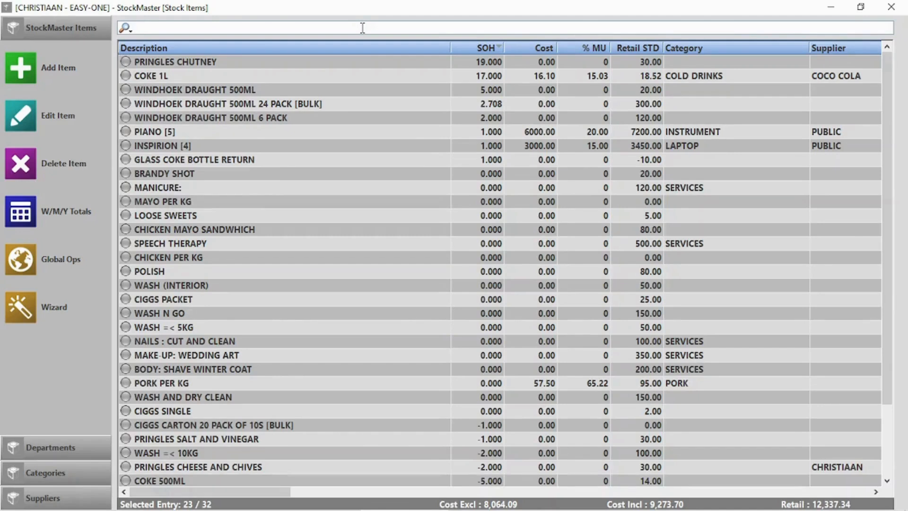
type("wind")
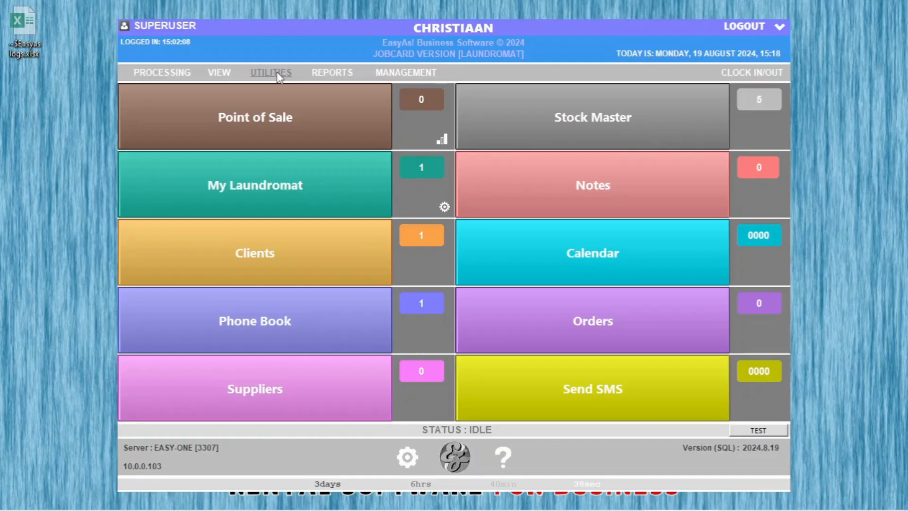
left_click(278, 74)
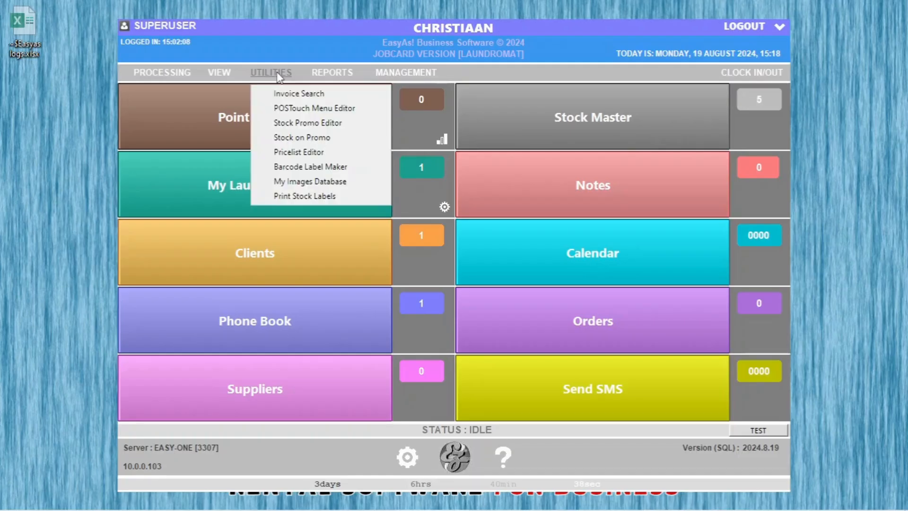
Step: Create a WASH main-menu category in the POS Touch Menu Editor
left_click(296, 108)
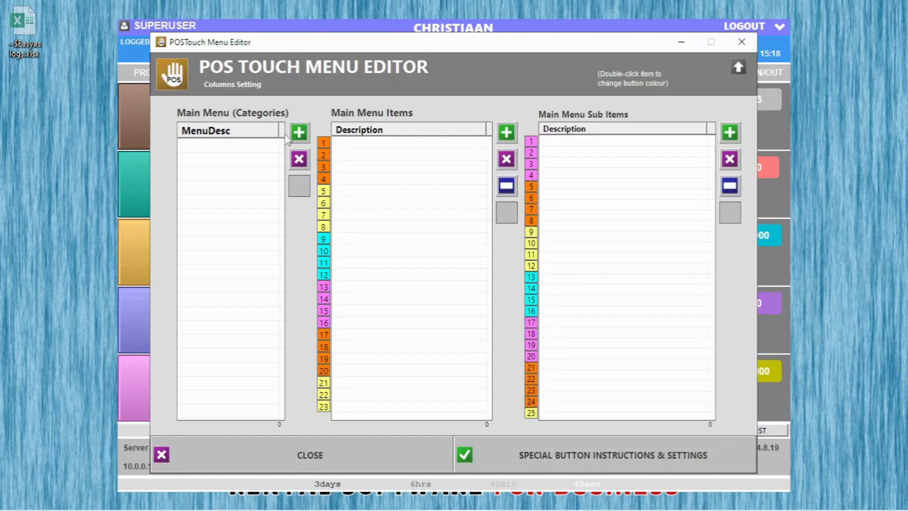
left_click(299, 133)
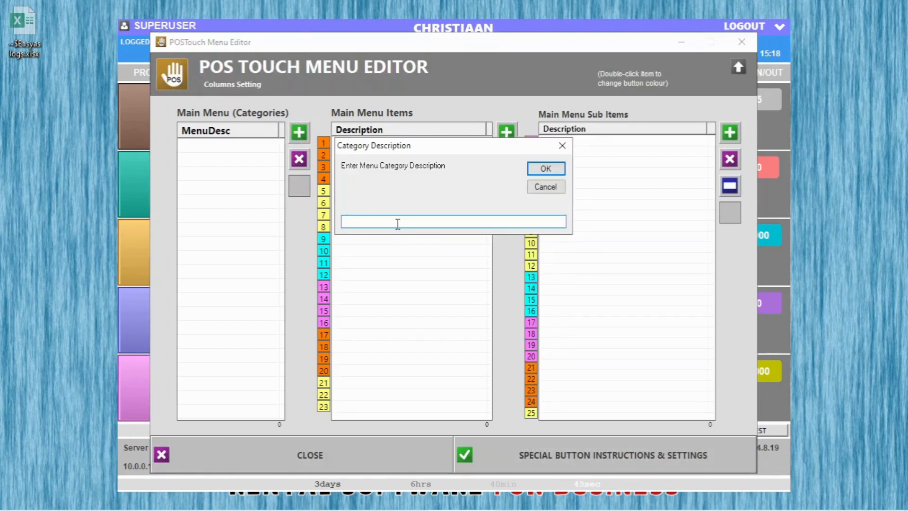
type("Wash")
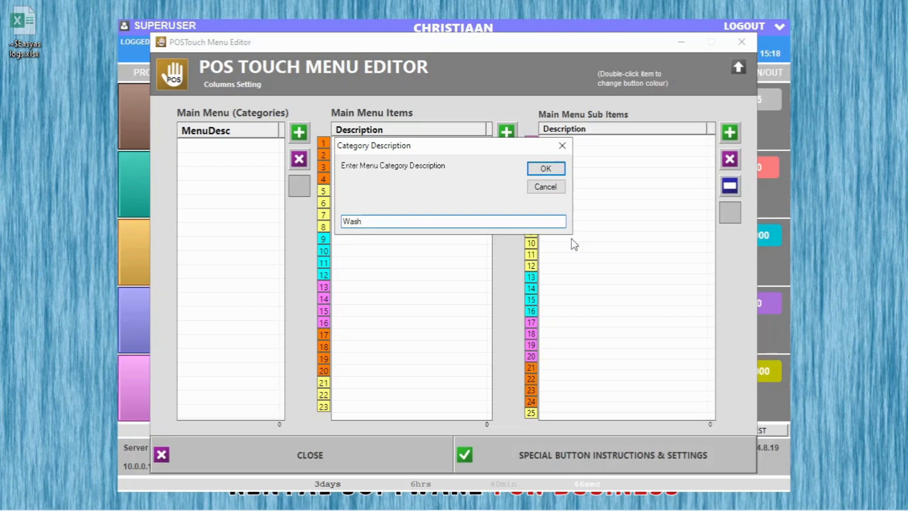
left_click(549, 169)
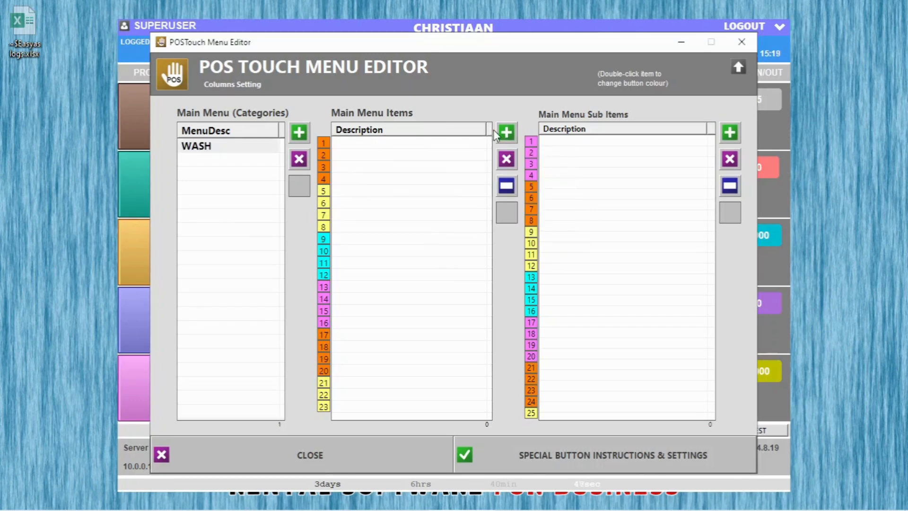
Step: Add both WASH LOAD products under the WASH category
left_click(507, 134)
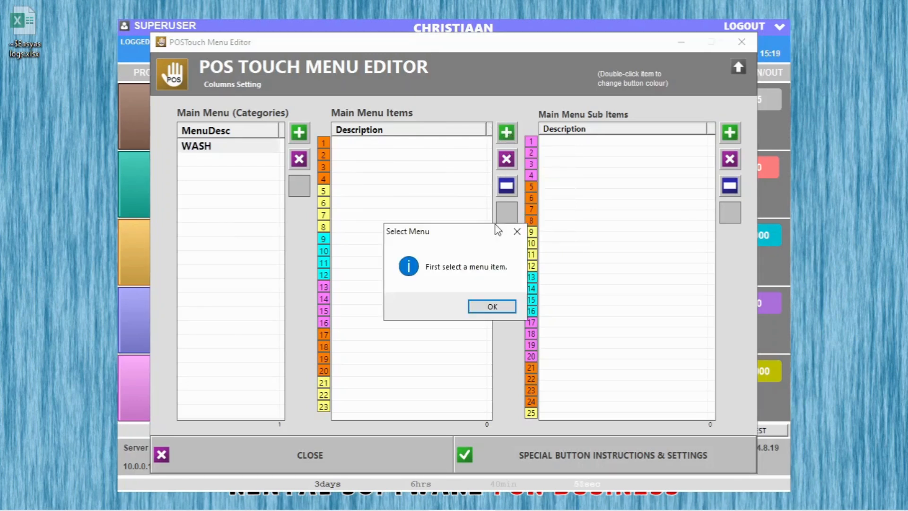
left_click(494, 307)
left_click(231, 147)
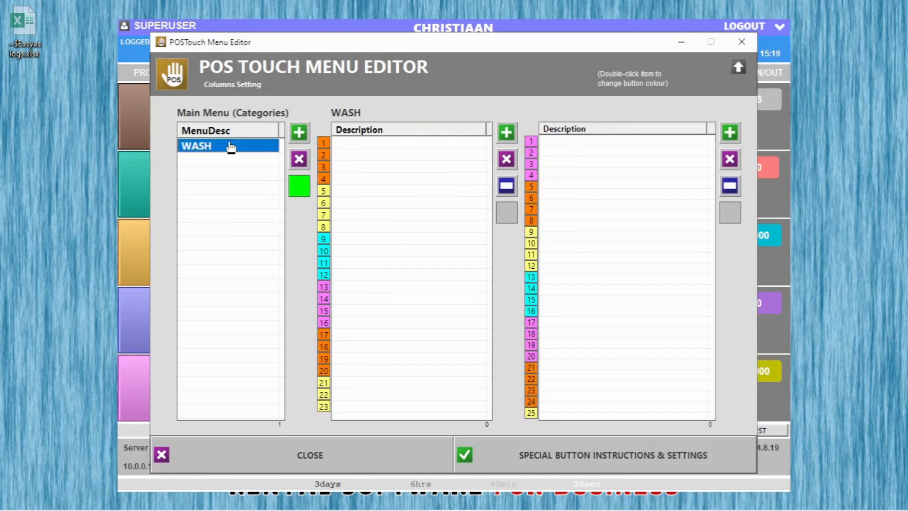
left_click(507, 134)
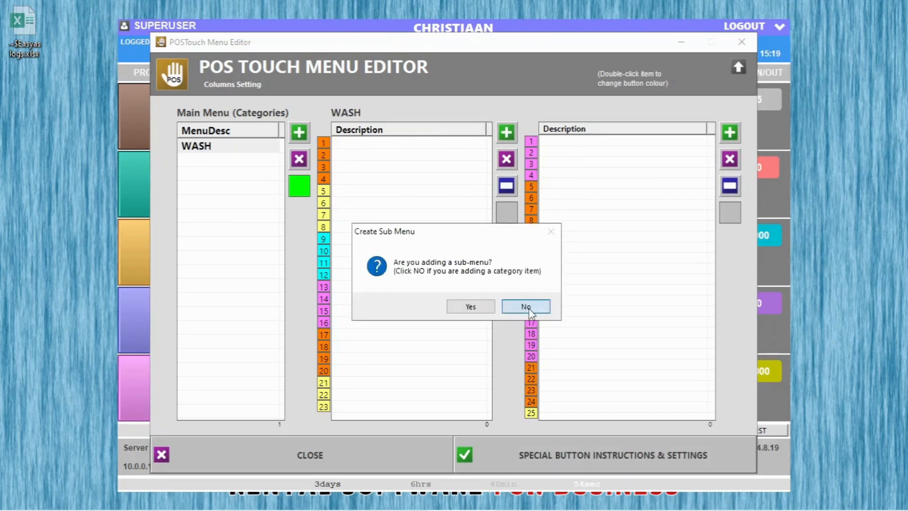
left_click(527, 308)
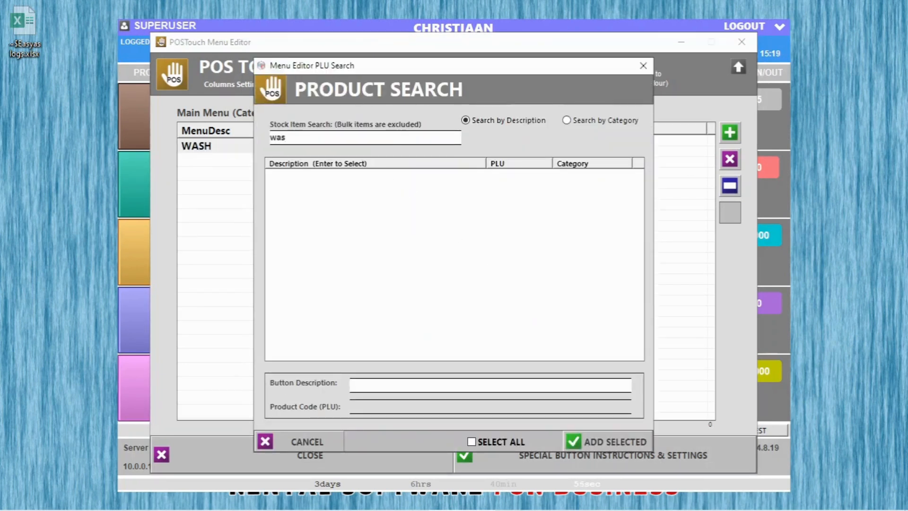
key("Return")
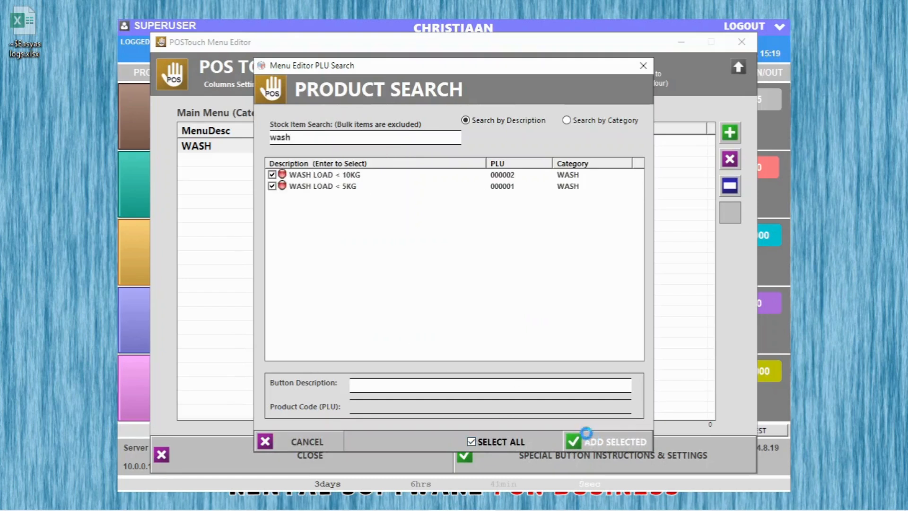
left_click(590, 439)
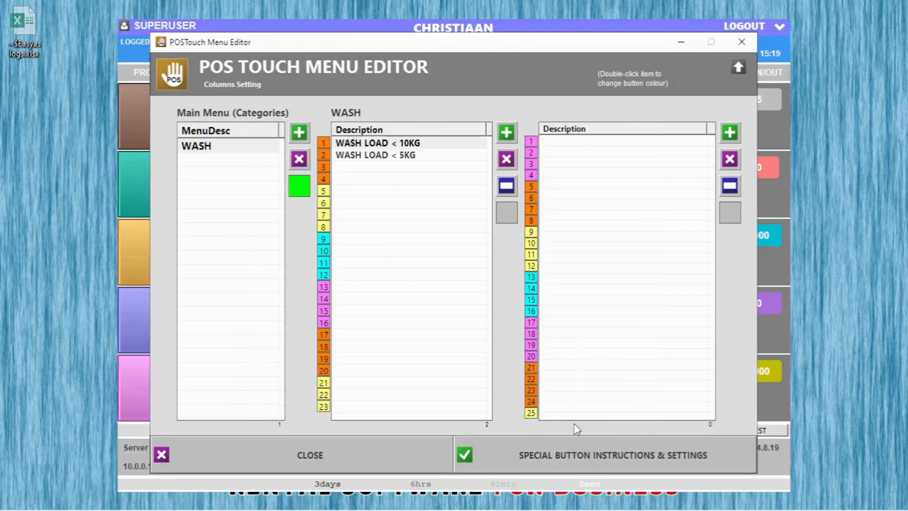
Step: Add an EXTRA category containing a sub-menu named Tailors
left_click(252, 161)
left_click(300, 134)
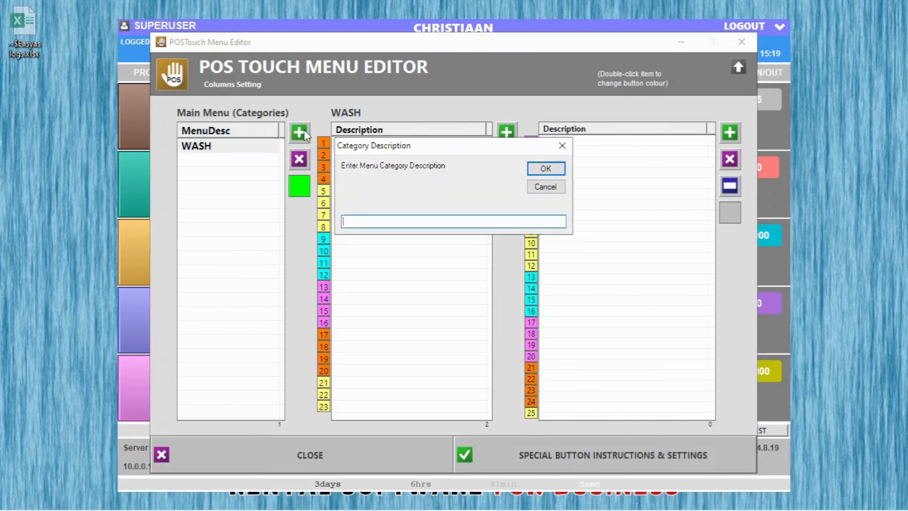
left_click(551, 170)
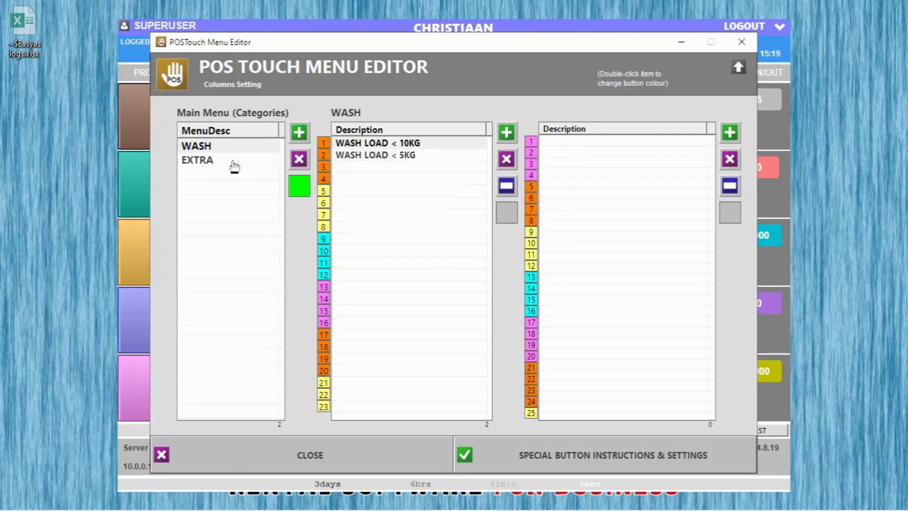
left_click(234, 163)
left_click(507, 133)
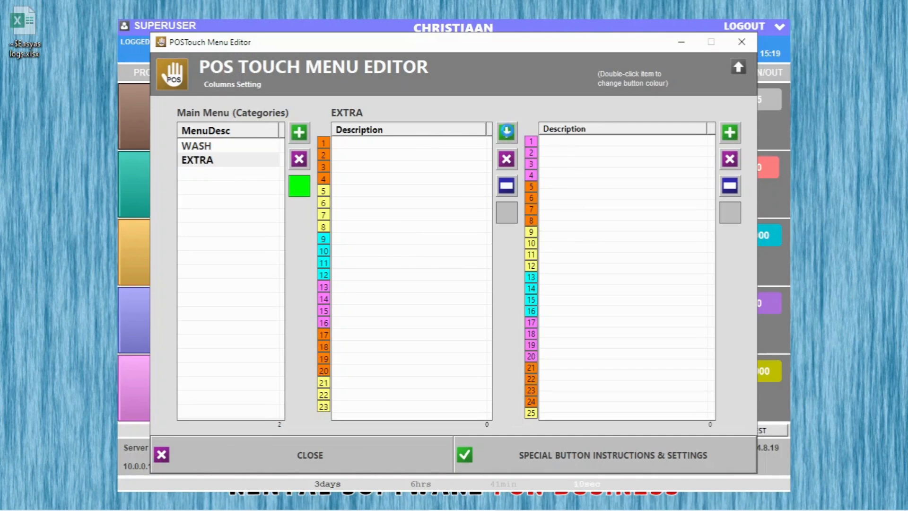
left_click(469, 306)
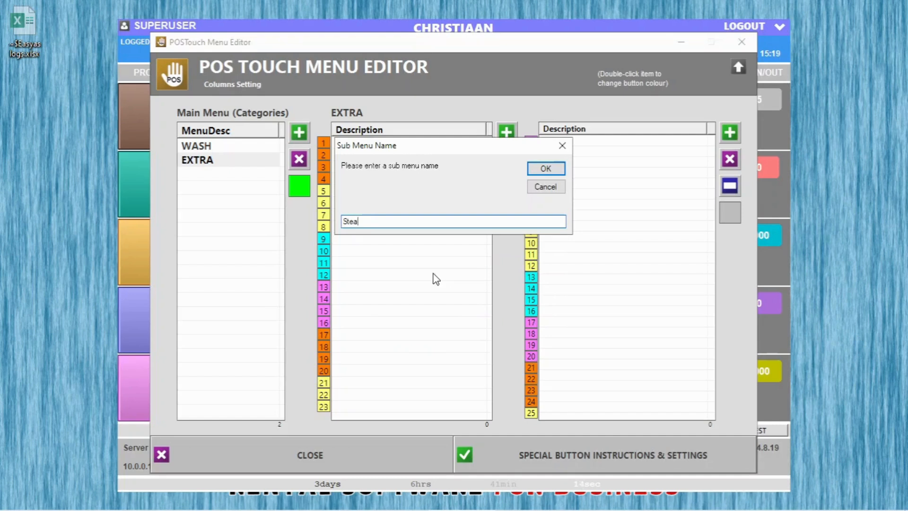
type("Tailors")
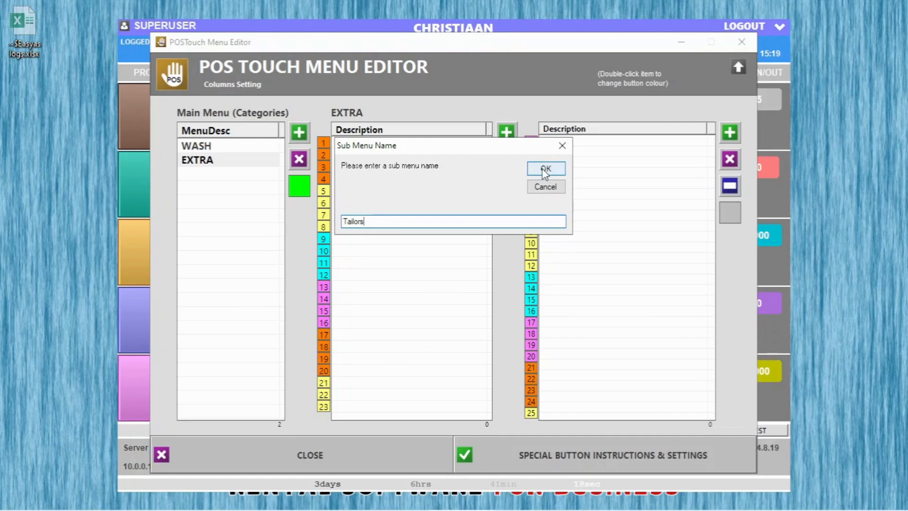
left_click(546, 168)
Step: Fill the TAILORS sub-menu with TAILOR : BIG FIX and TAILOR : SMALL FIX
left_click(414, 144)
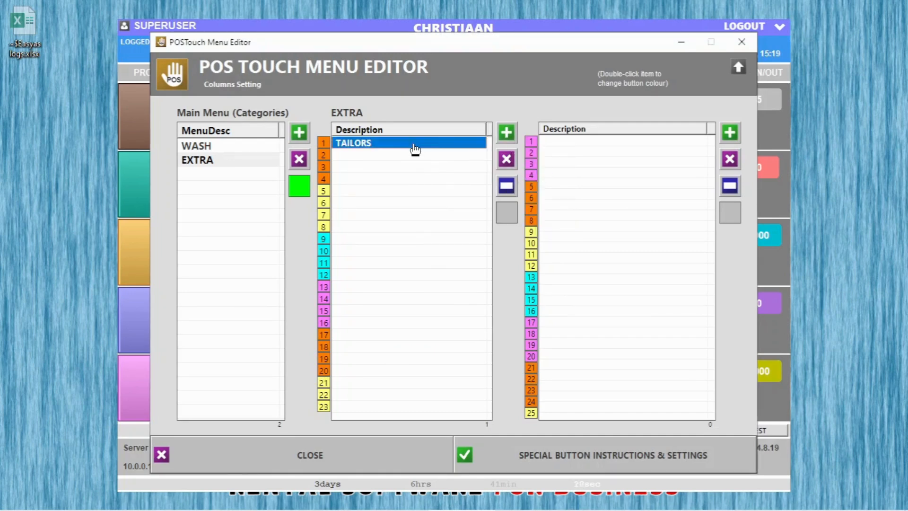
left_click(736, 135)
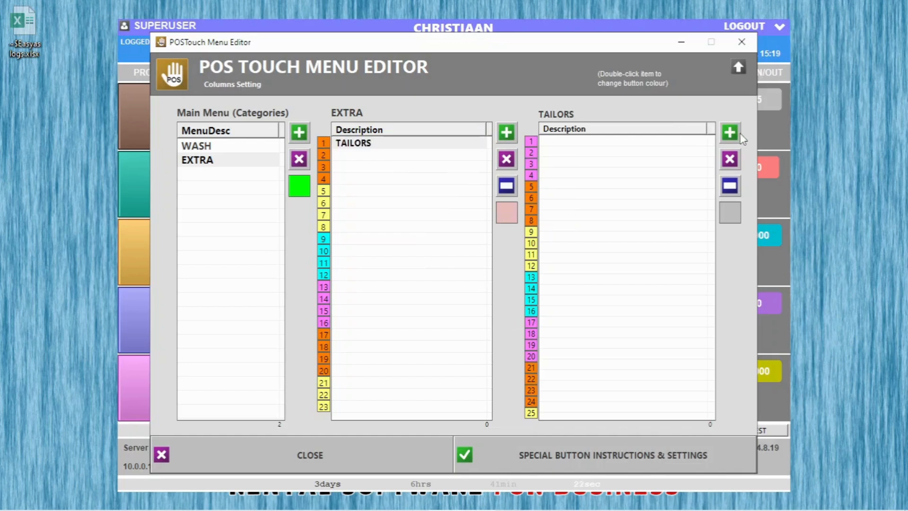
type("ta")
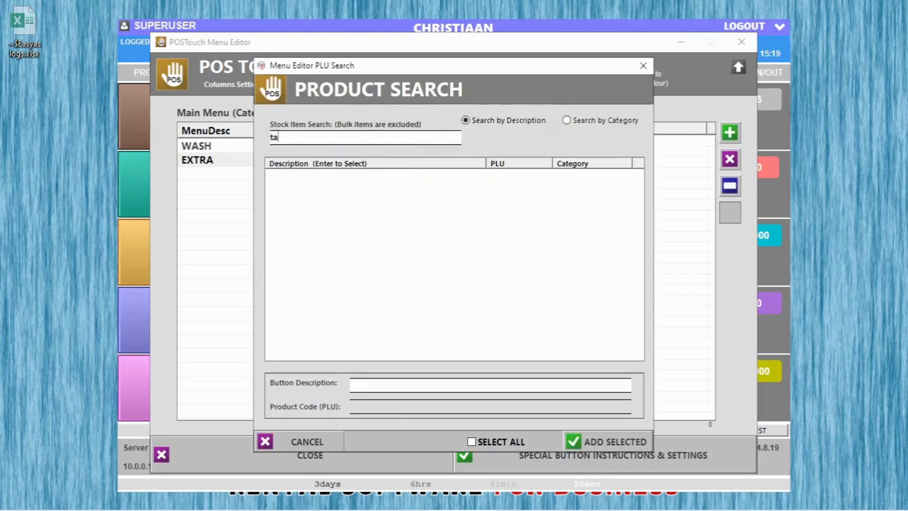
type("il")
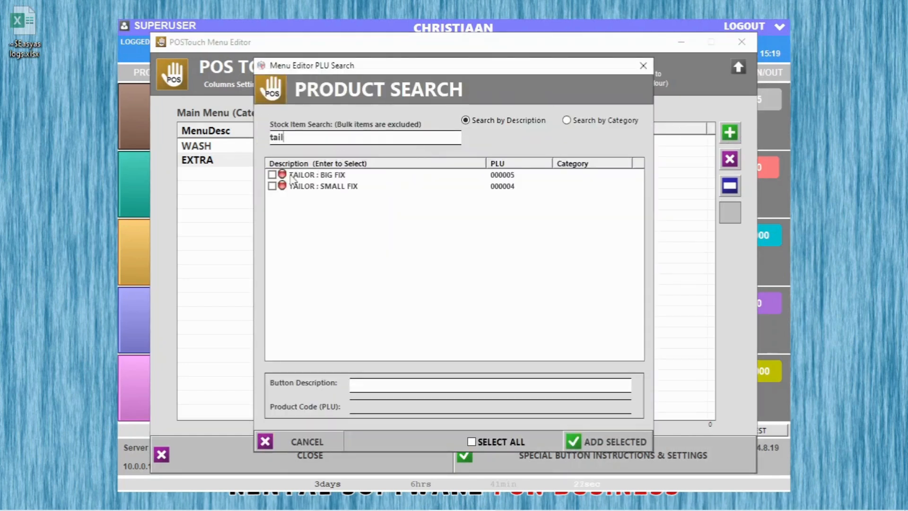
left_click(273, 175)
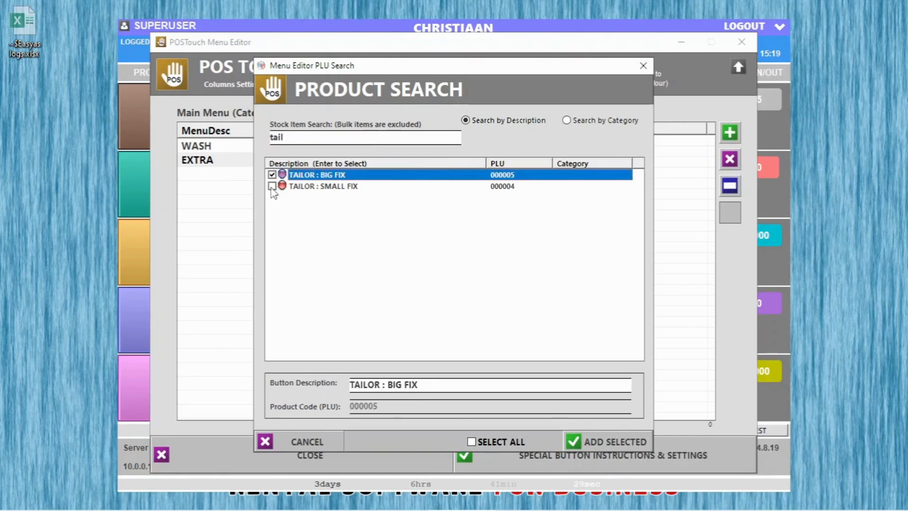
left_click(272, 186)
left_click(587, 445)
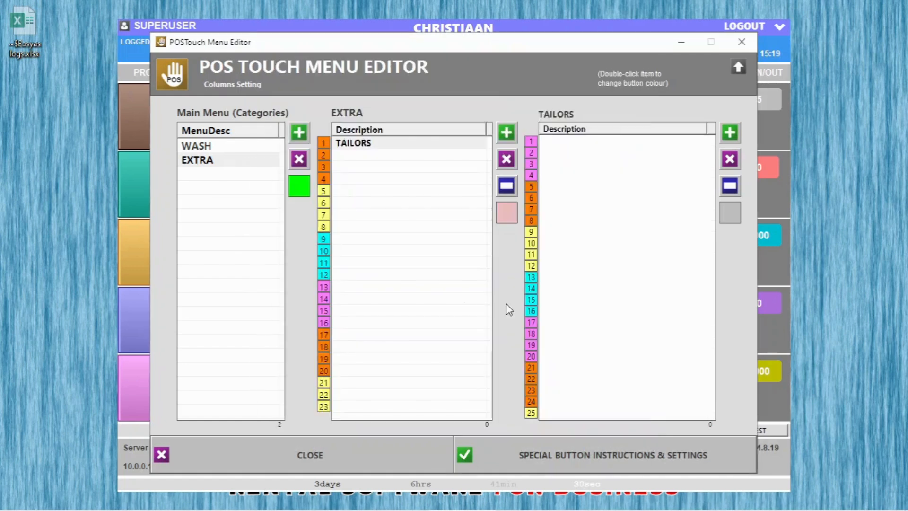
Step: Add STEAM to the EXTRA category and close the menu editor
left_click(507, 132)
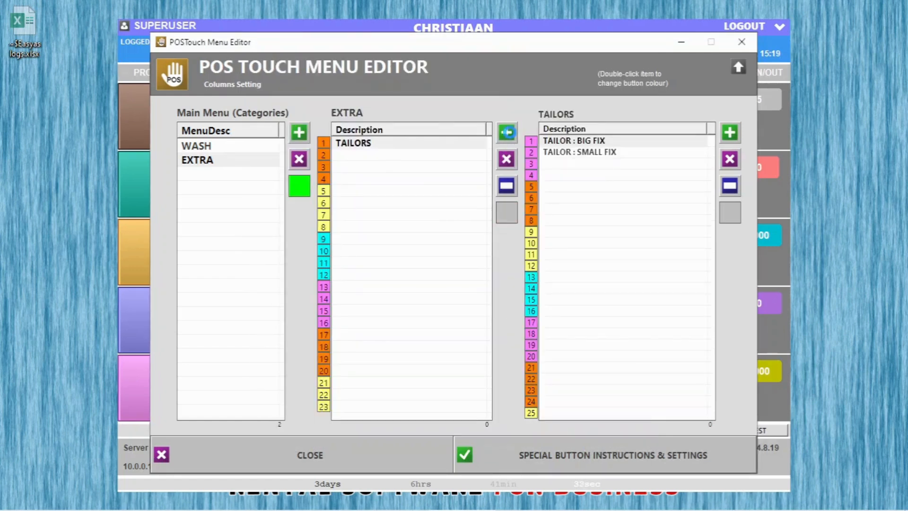
left_click(526, 306)
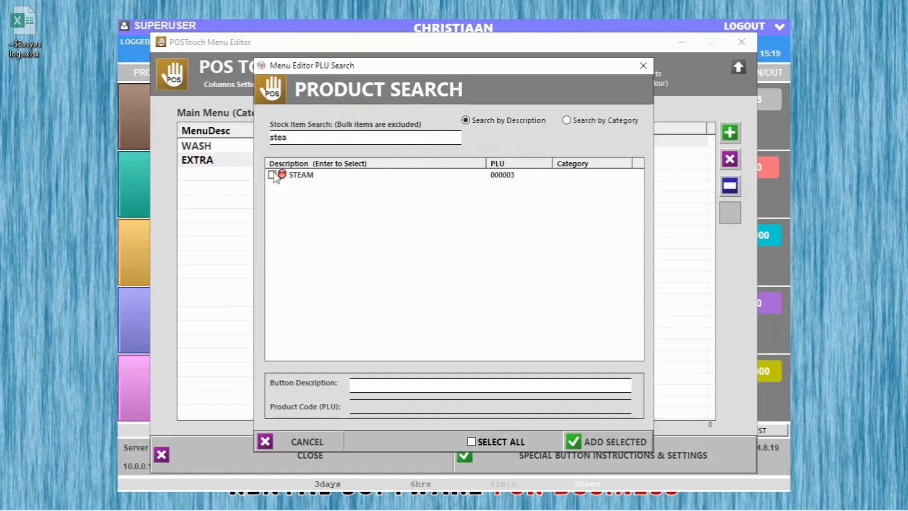
left_click(275, 174)
left_click(613, 442)
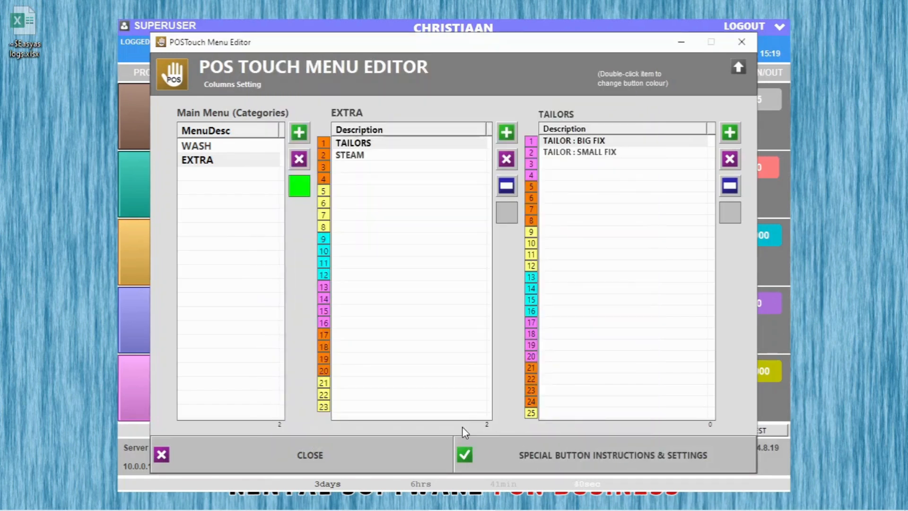
left_click(383, 450)
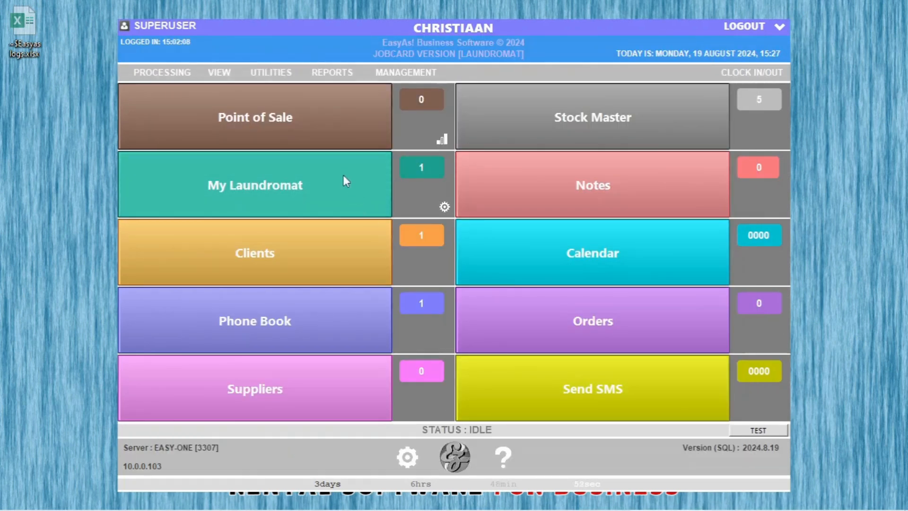
Step: Start a new laundromat job and fill in the client's name and contact number
left_click(344, 176)
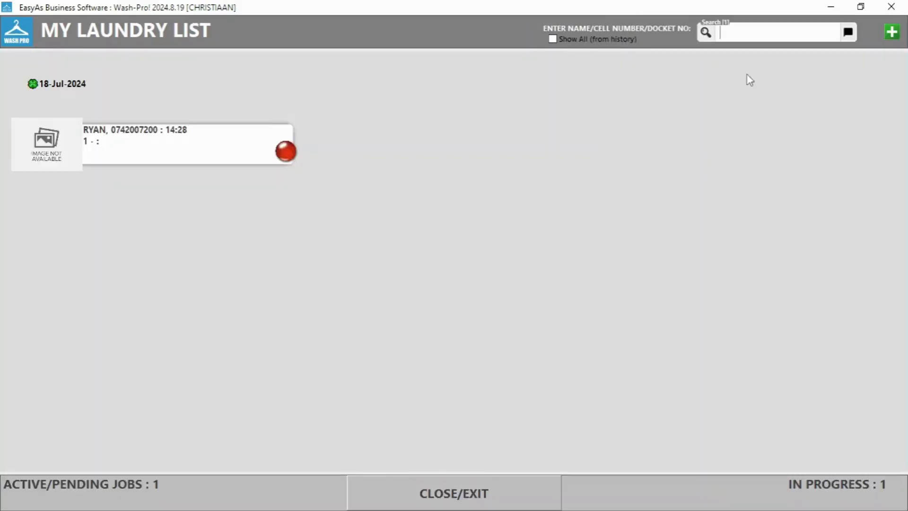
left_click(890, 36)
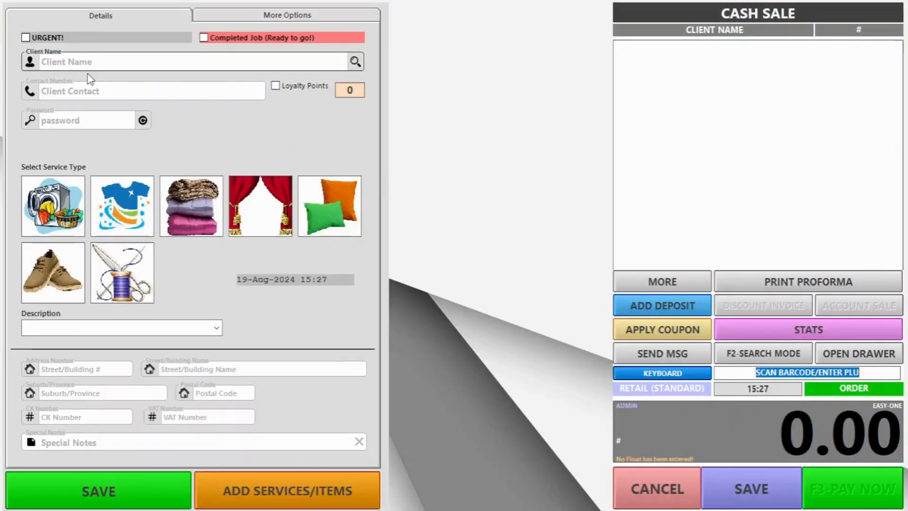
left_click(95, 64)
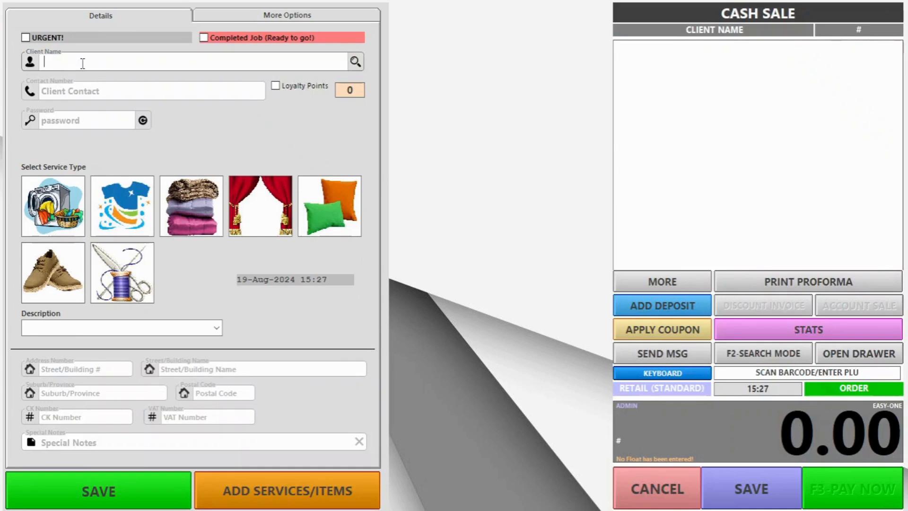
type("W")
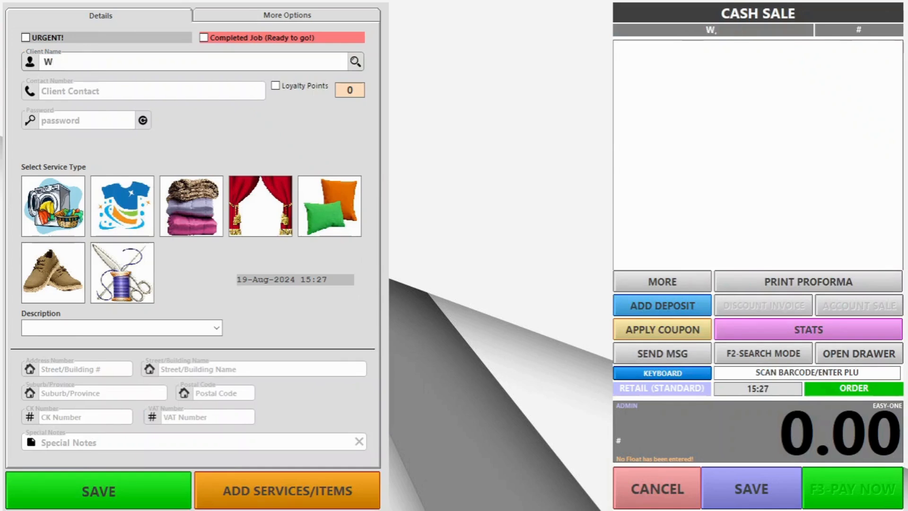
type("inne th")
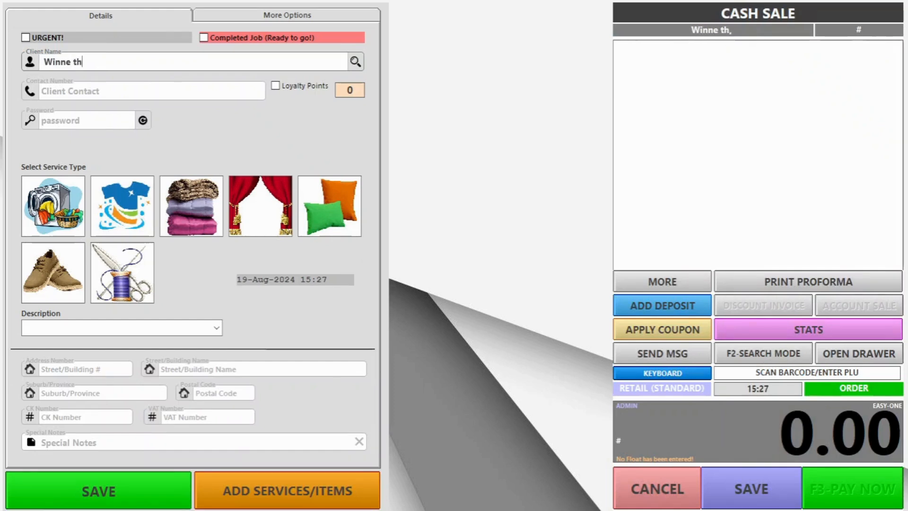
type("e Pooh")
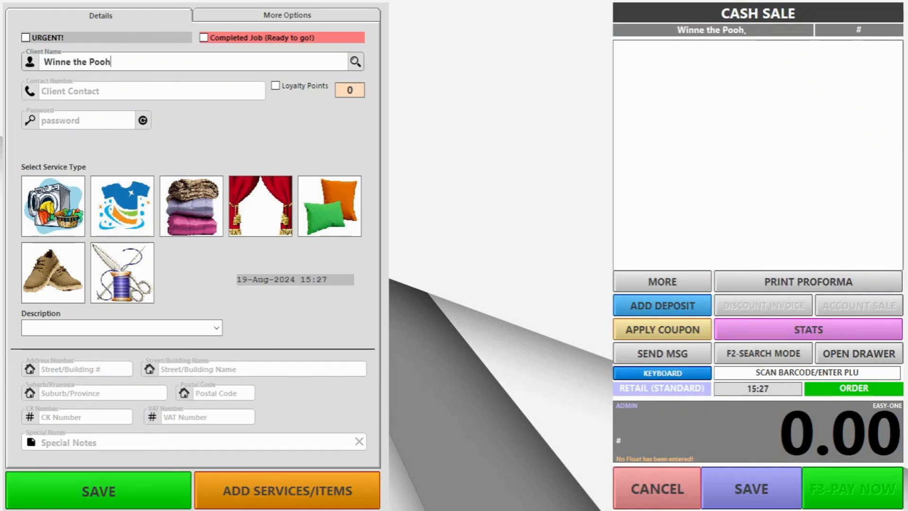
left_click(105, 91)
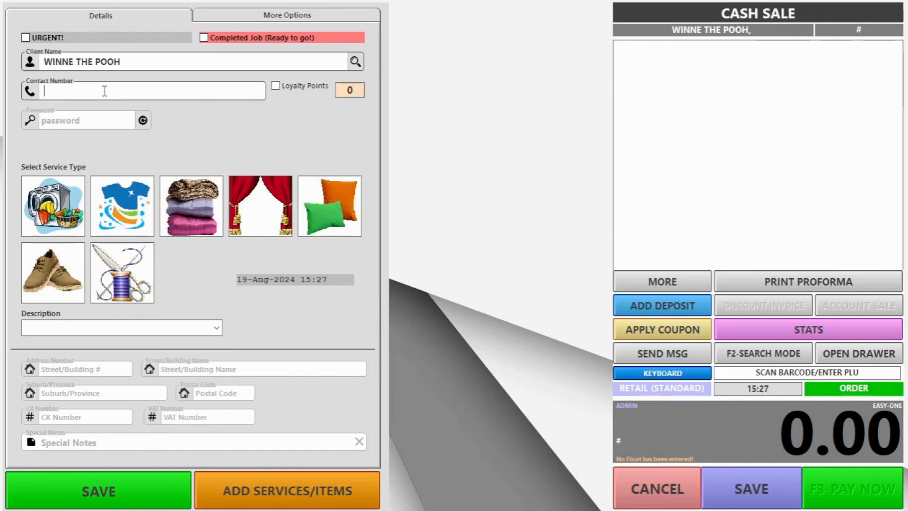
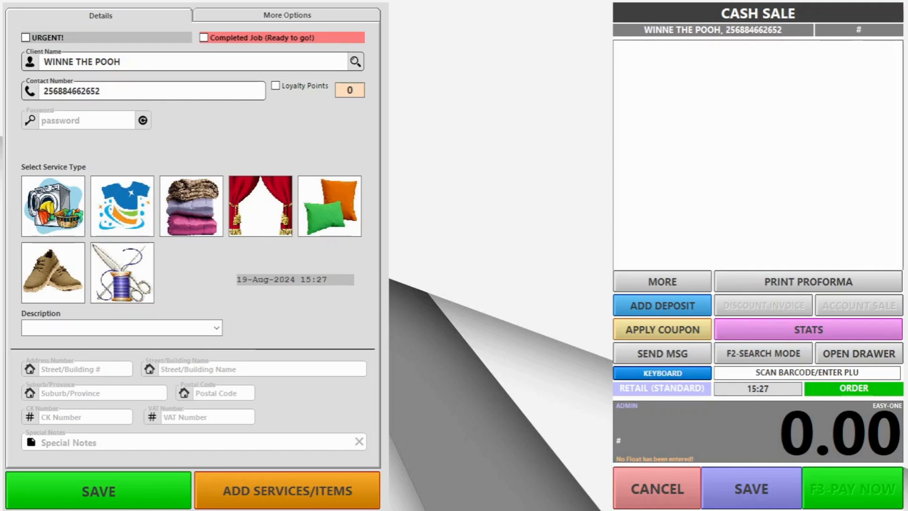
Step: Set the job to dry cleaning of a Red shirt and proceed to services
left_click(122, 212)
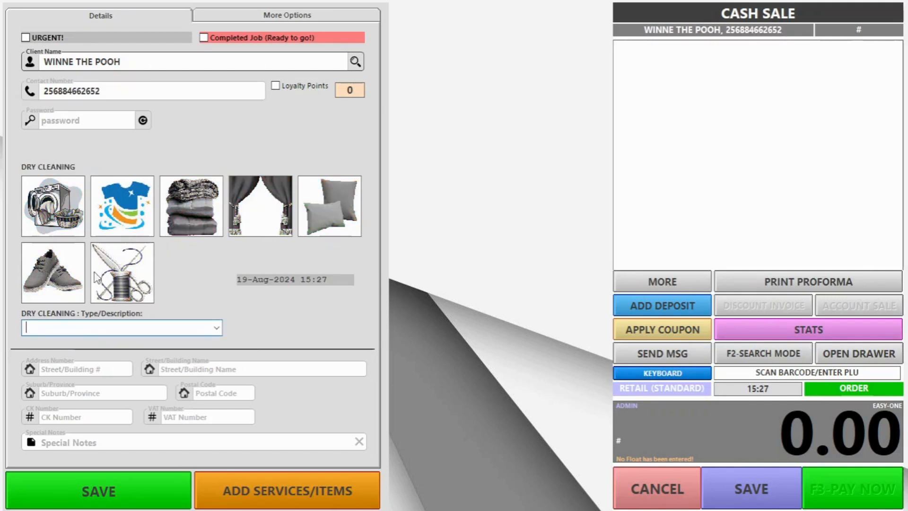
left_click(74, 328)
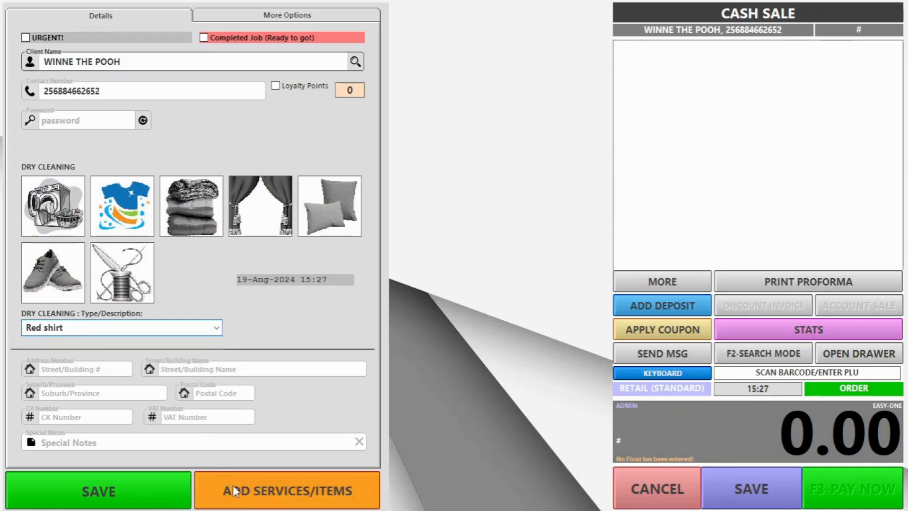
left_click(248, 501)
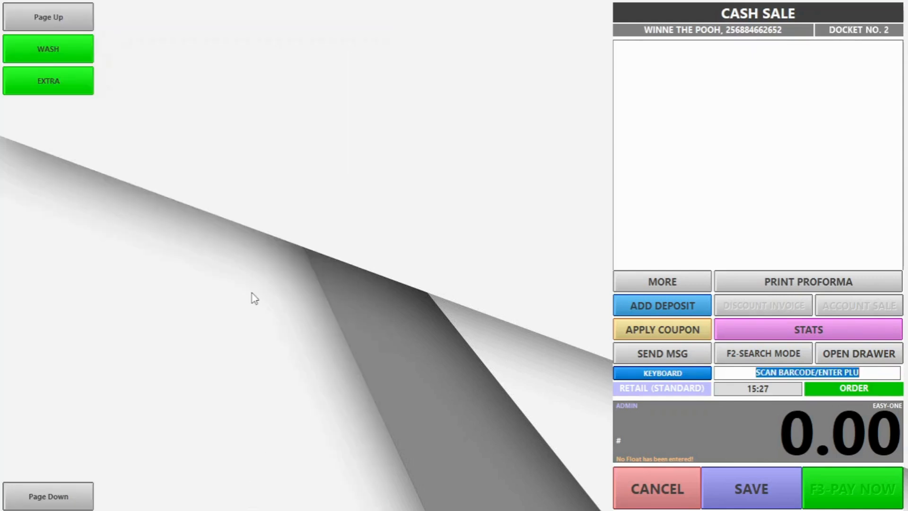
Step: Add WASH LOAD < 10KG and TAILOR : BIG FIX to the docket, then save without printing a booking slip
left_click(57, 58)
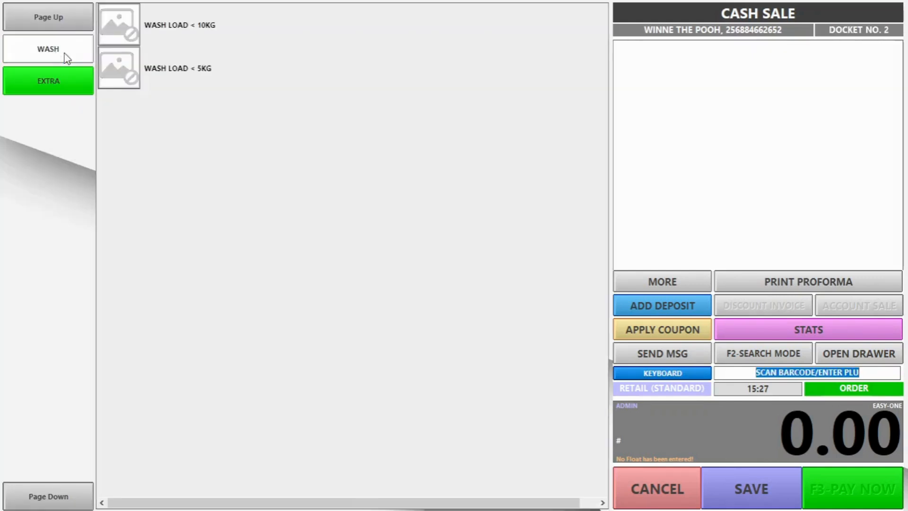
left_click(162, 36)
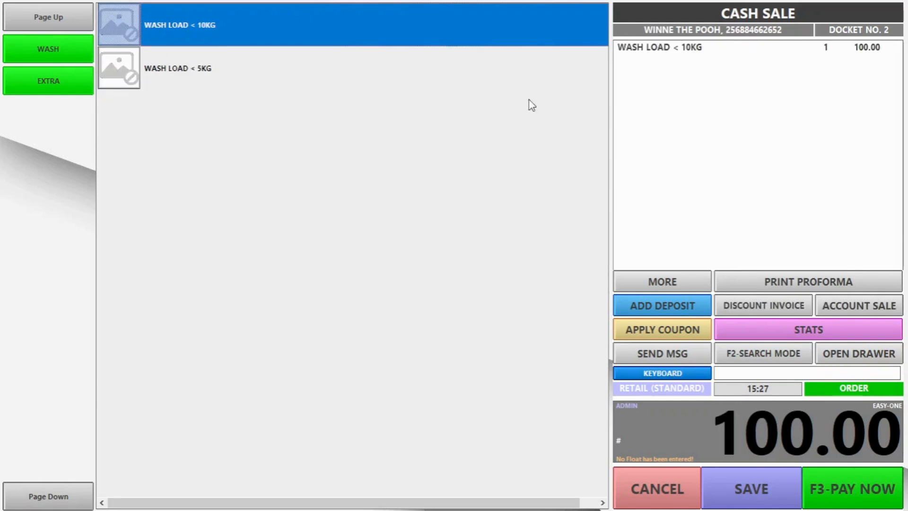
left_click(48, 83)
left_click(47, 83)
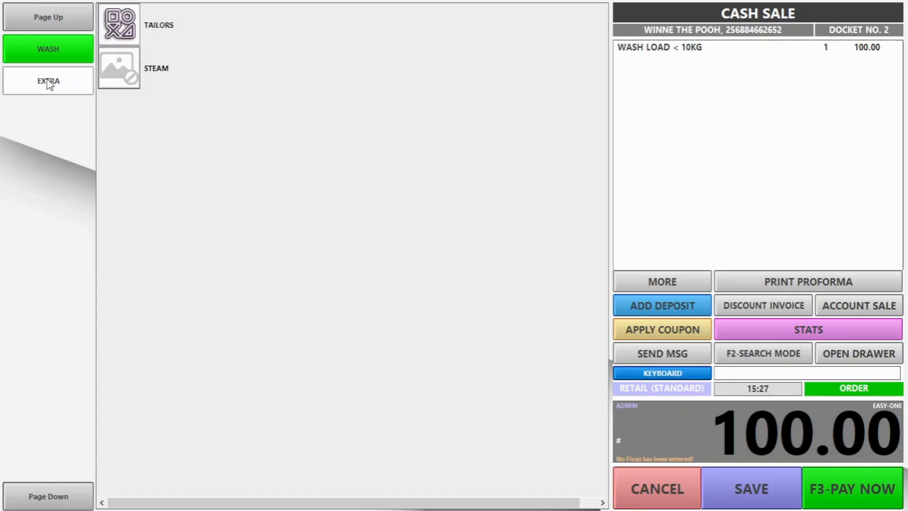
left_click(129, 33)
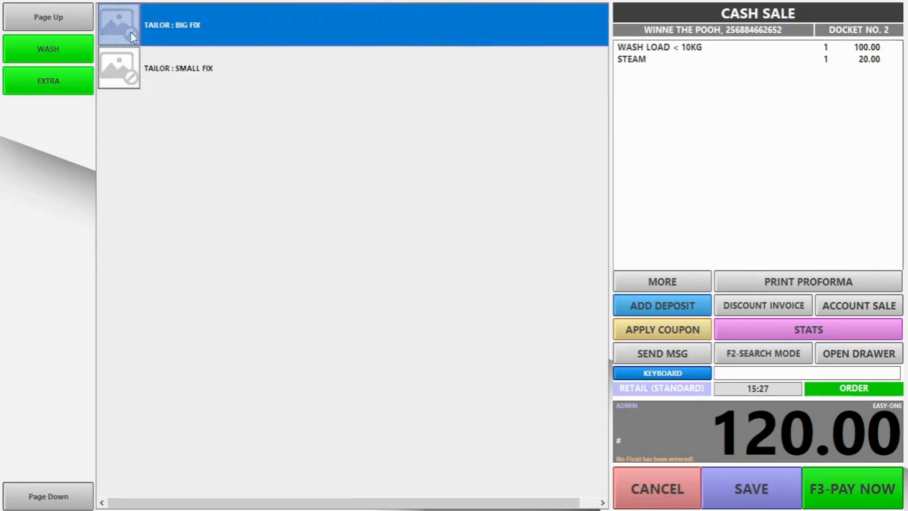
left_click(205, 35)
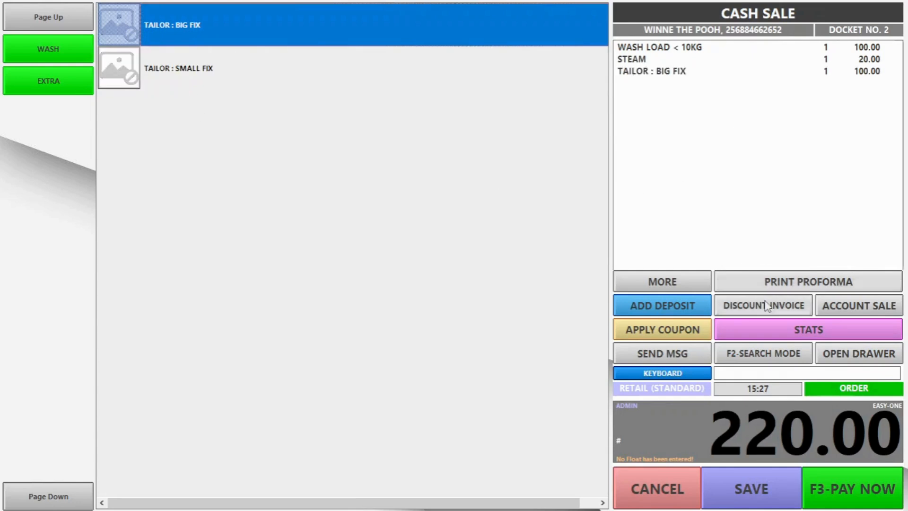
left_click(766, 502)
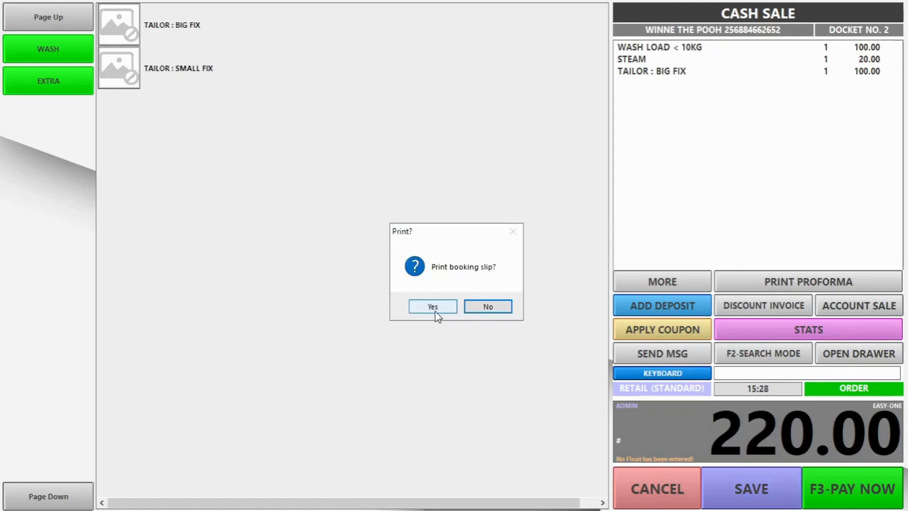
left_click(473, 309)
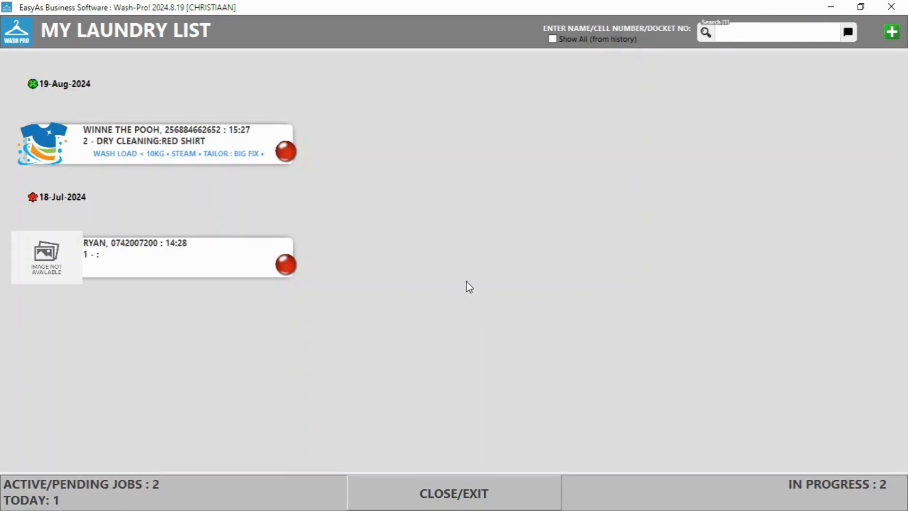
Step: Reopen the Red Shirt job from My Laundry List, check More Options, and return to Details
left_click(167, 150)
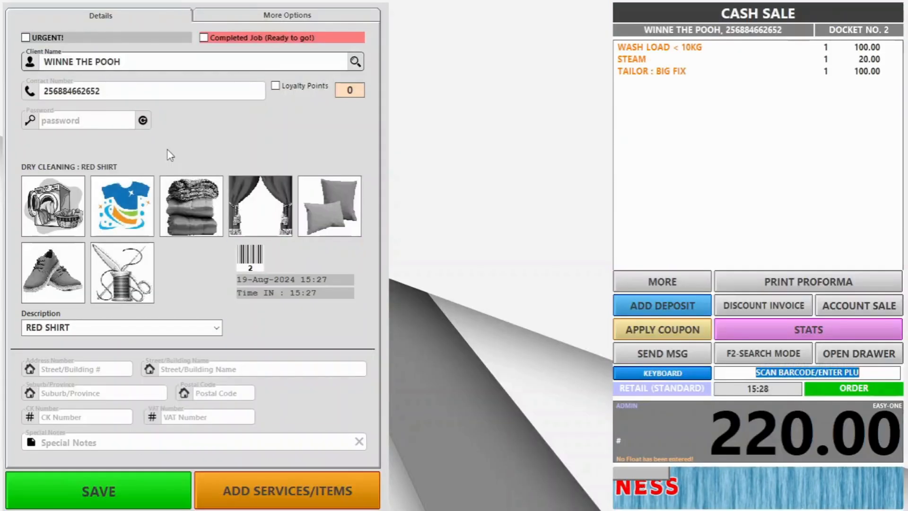
left_click(277, 18)
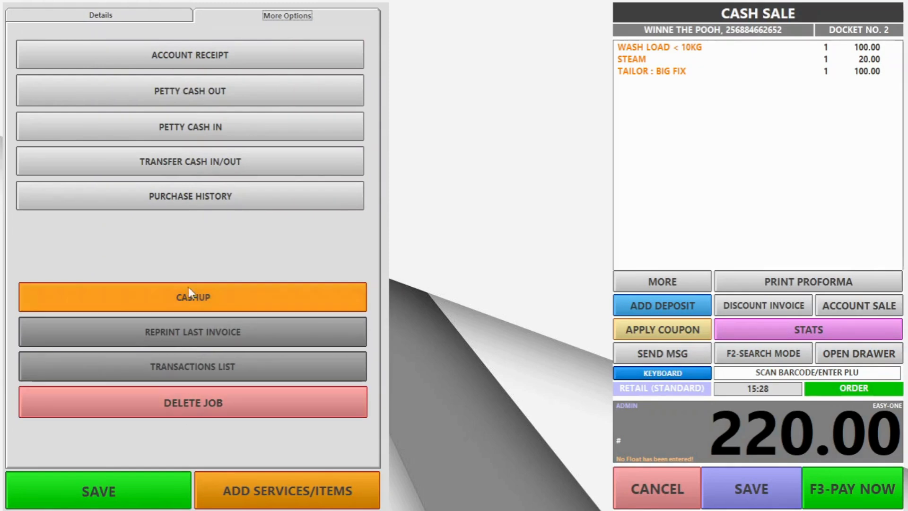
left_click(663, 282)
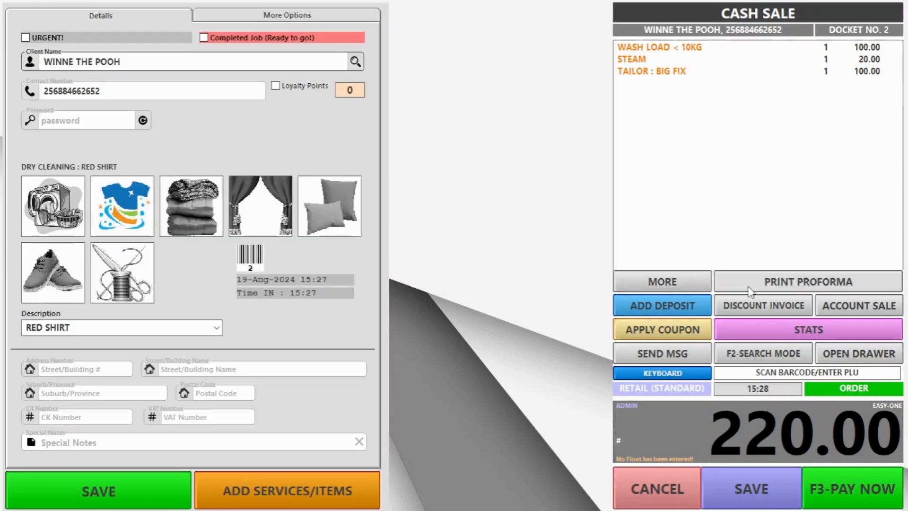
left_click(667, 308)
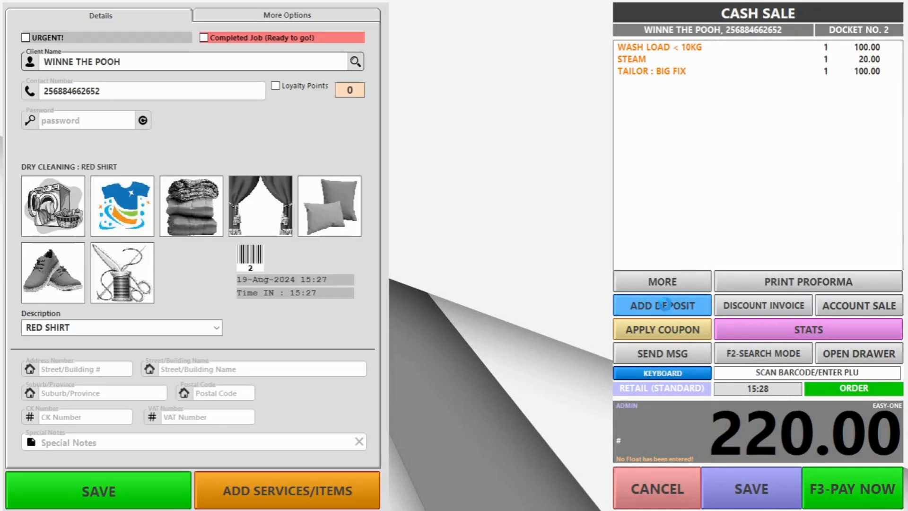
Step: Take a 50.00 deposit on docket 2 and mark the job Completed (Ready to go!)
type("50")
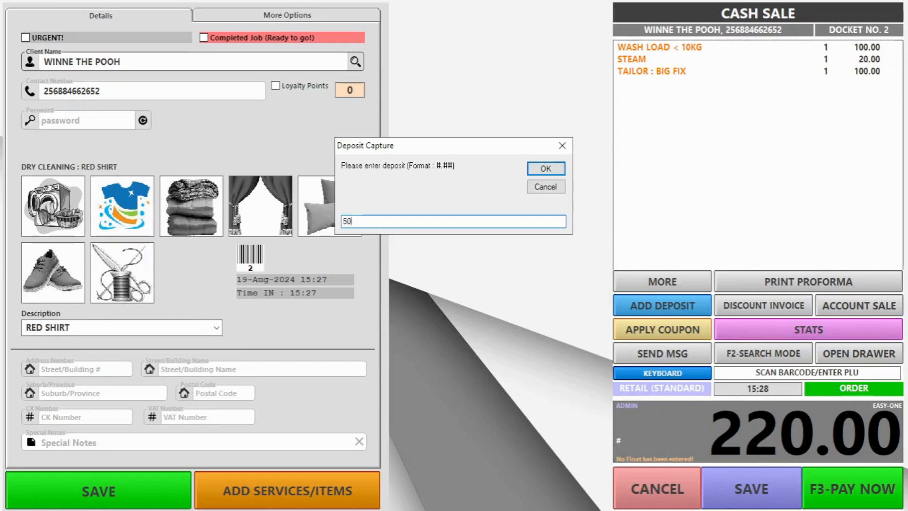
left_click(552, 174)
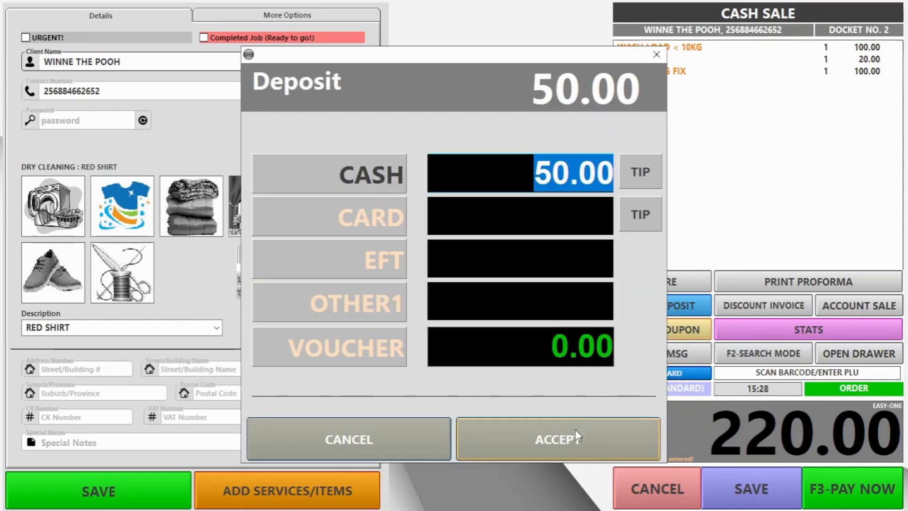
left_click(575, 430)
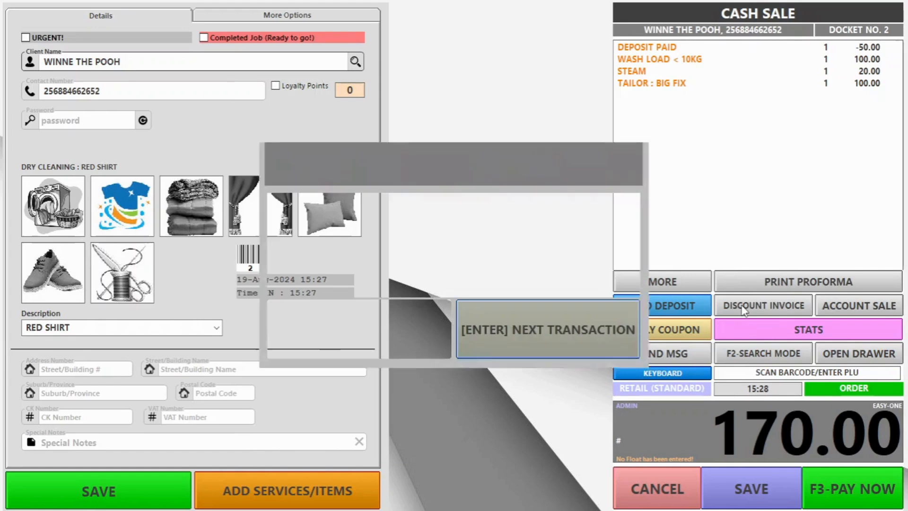
left_click(552, 346)
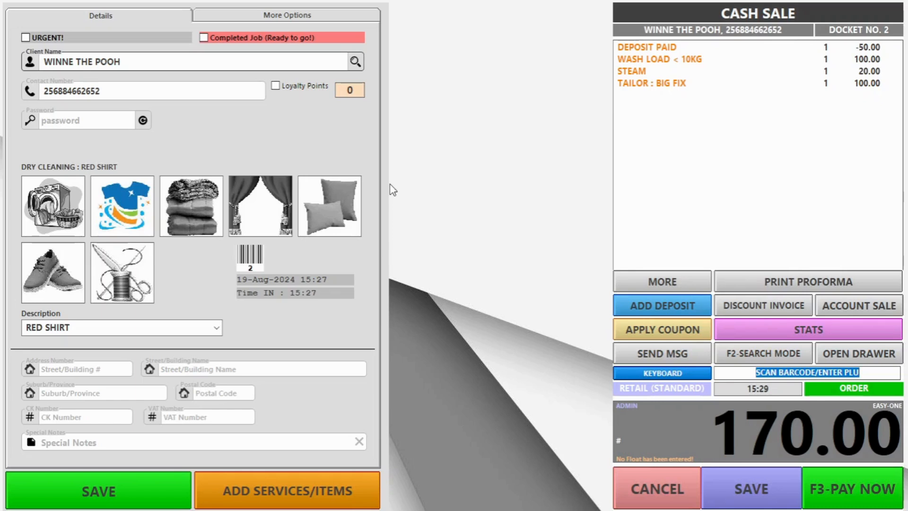
left_click(258, 42)
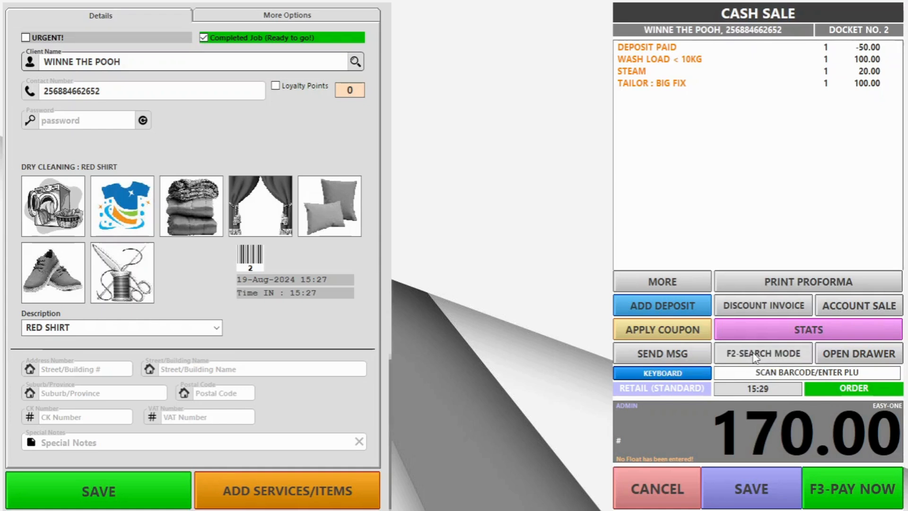
left_click(686, 281)
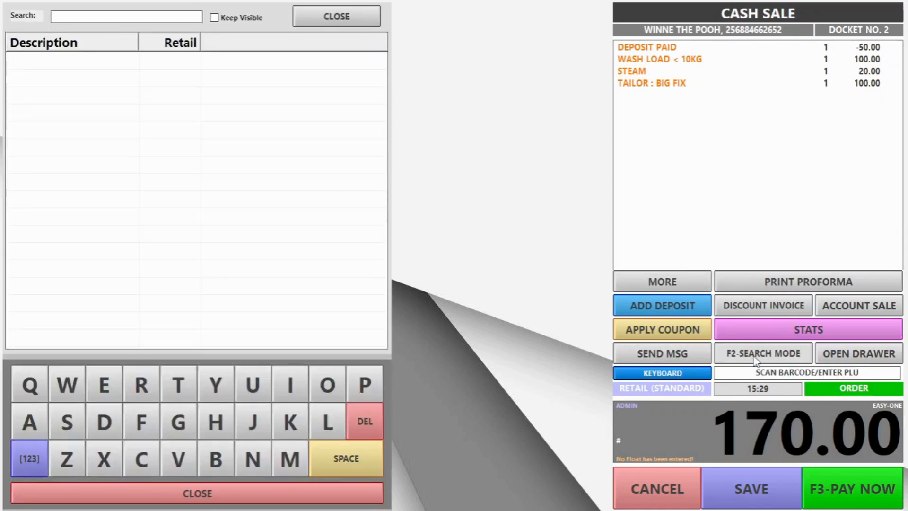
Step: Search 'wash', add one WASH LOAD < 5KG, save, and reopen the Red Shirt job
type("wash")
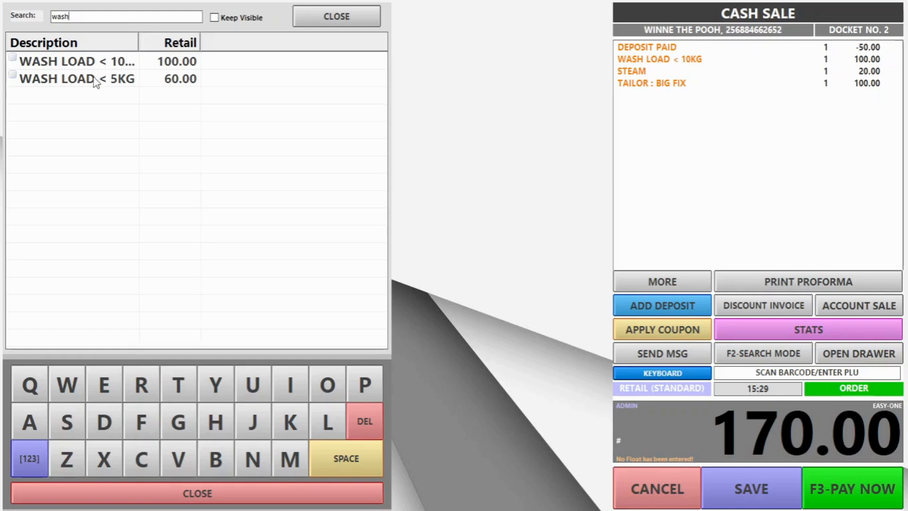
left_click(96, 80)
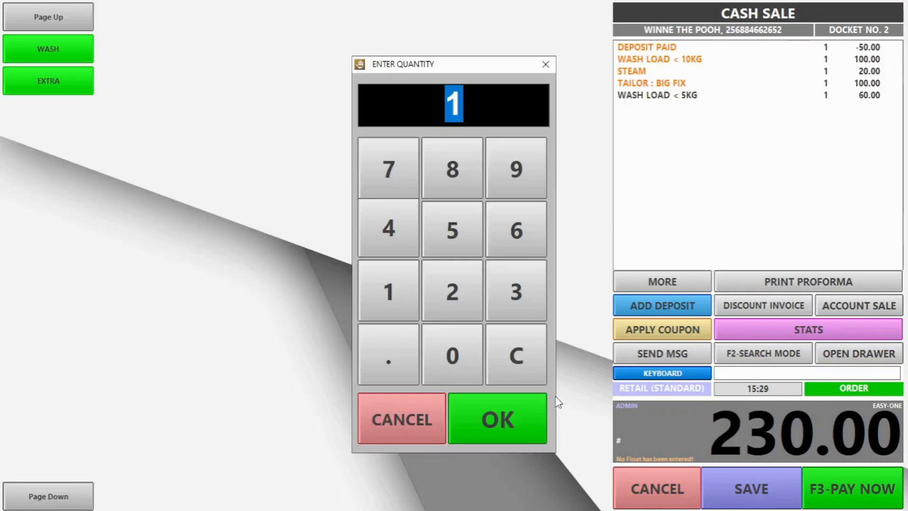
left_click(504, 421)
left_click(743, 482)
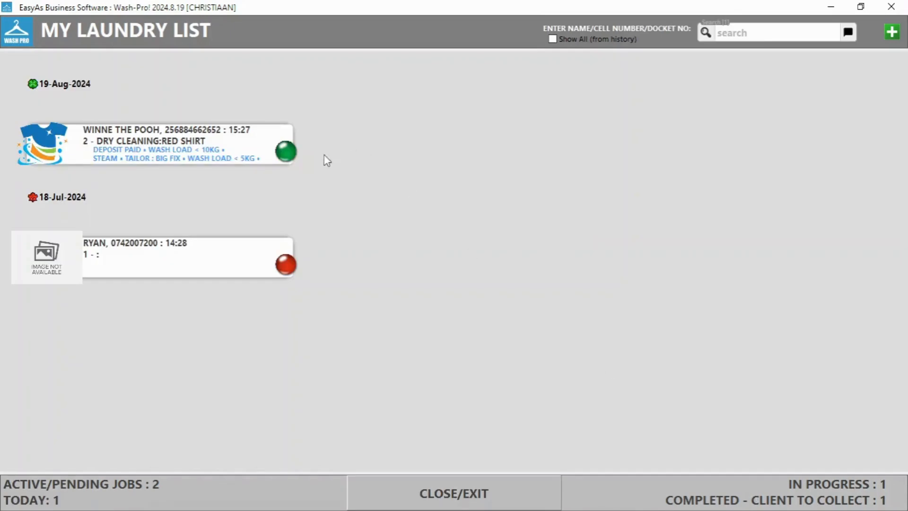
left_click(284, 154)
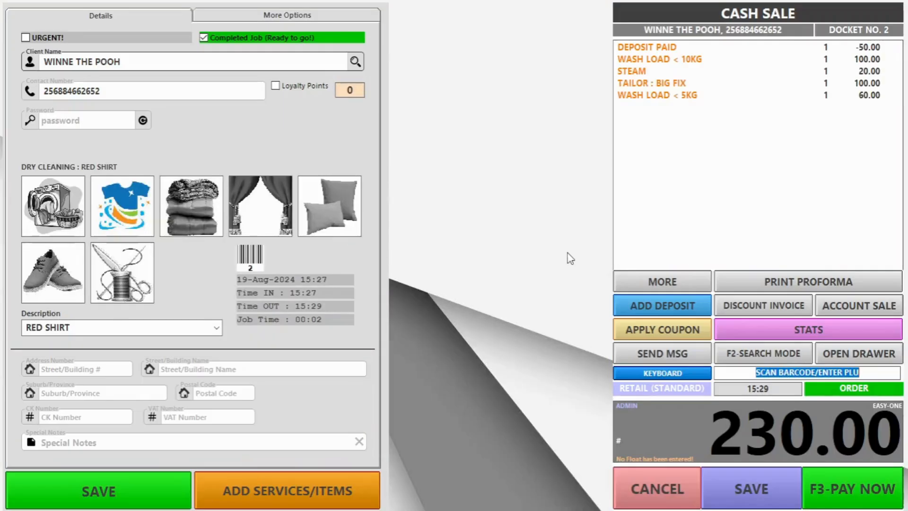
Step: Pay docket 2's full 230.00 by card and finish the transaction
left_click(841, 493)
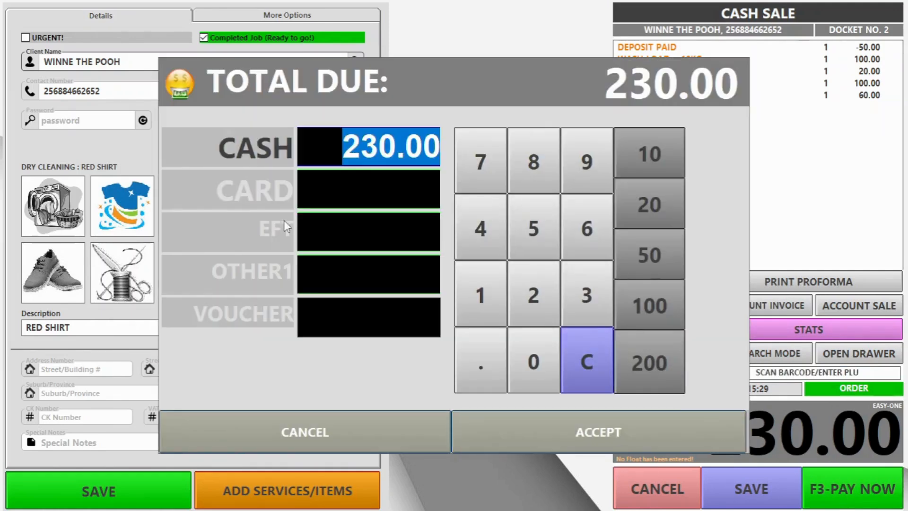
left_click(271, 191)
left_click(610, 427)
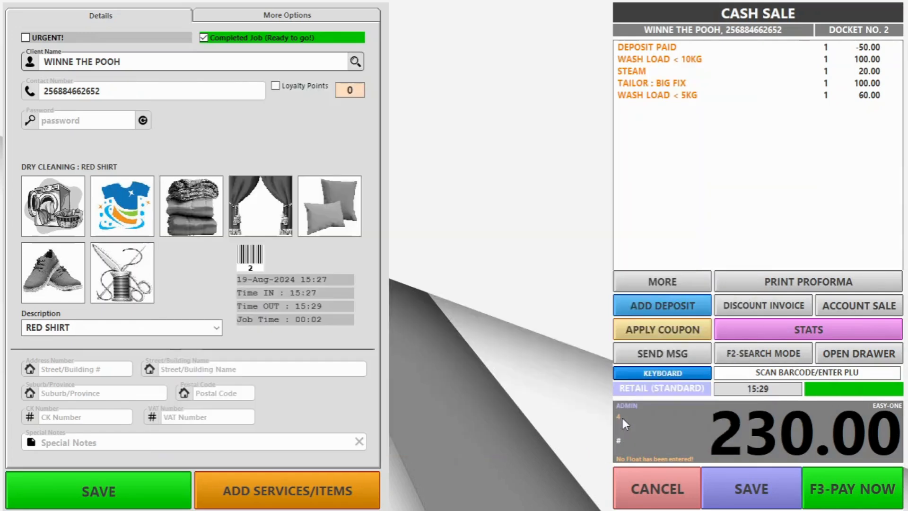
left_click(550, 331)
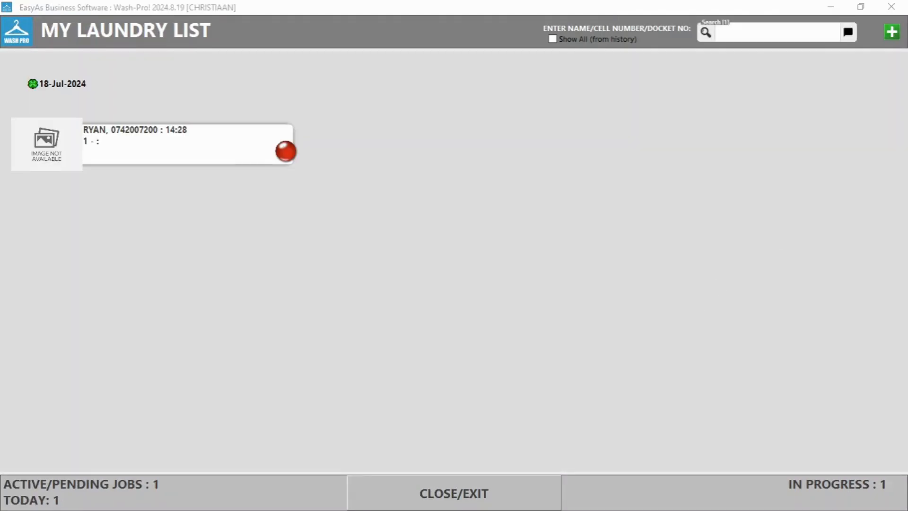
Step: Show all jobs from history, search by the client's phone number, then leave the laundry list
left_click(553, 39)
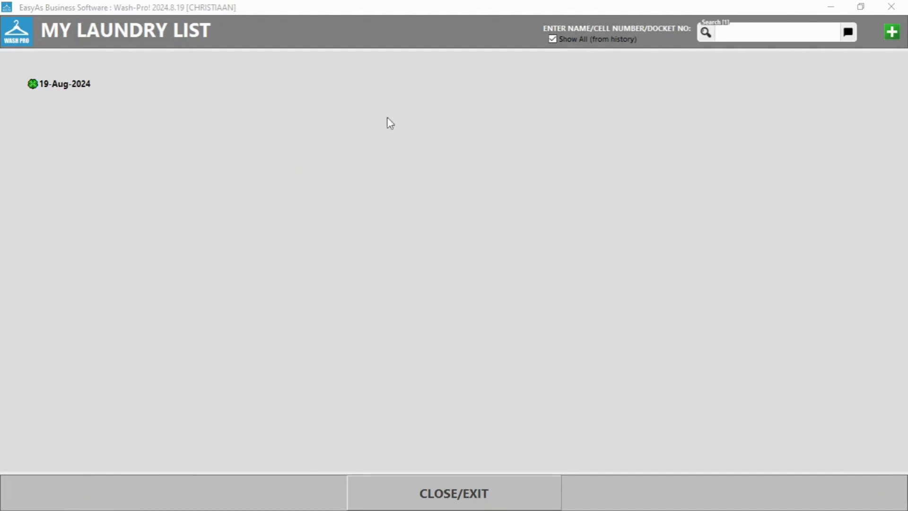
left_click(595, 37)
left_click(585, 41)
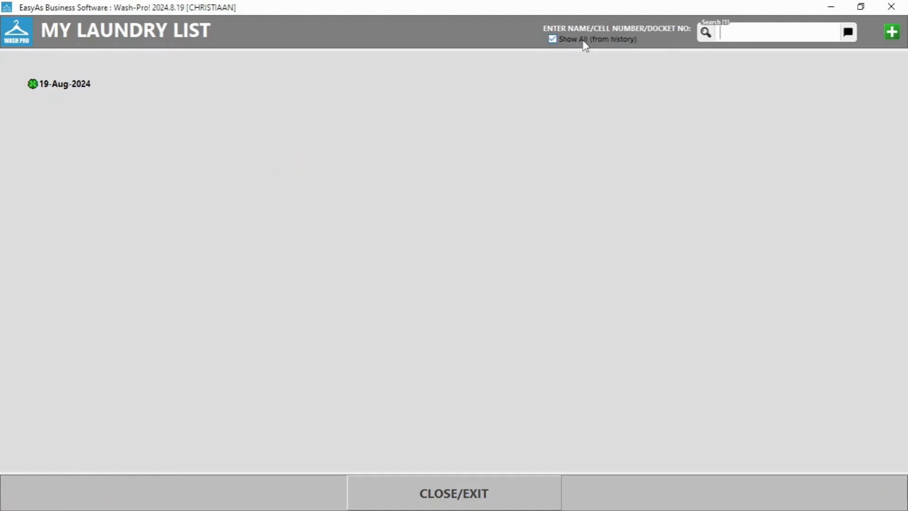
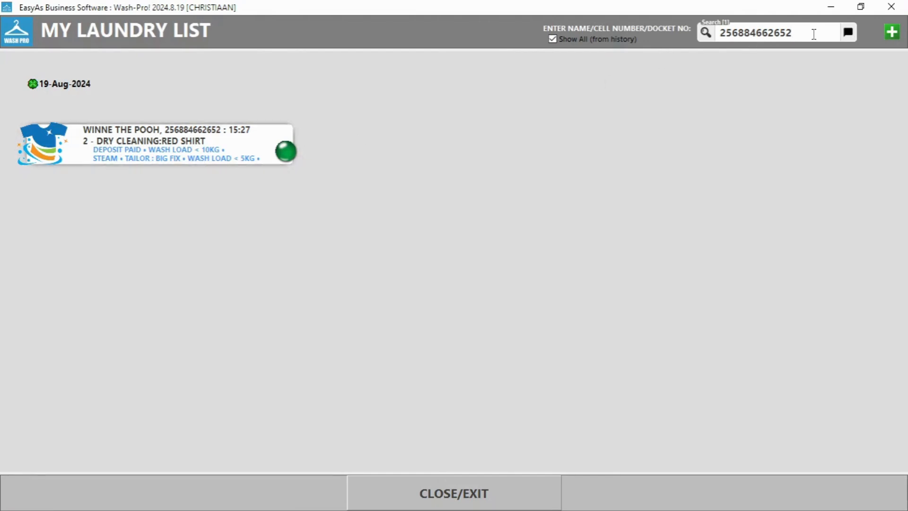
key("super+d")
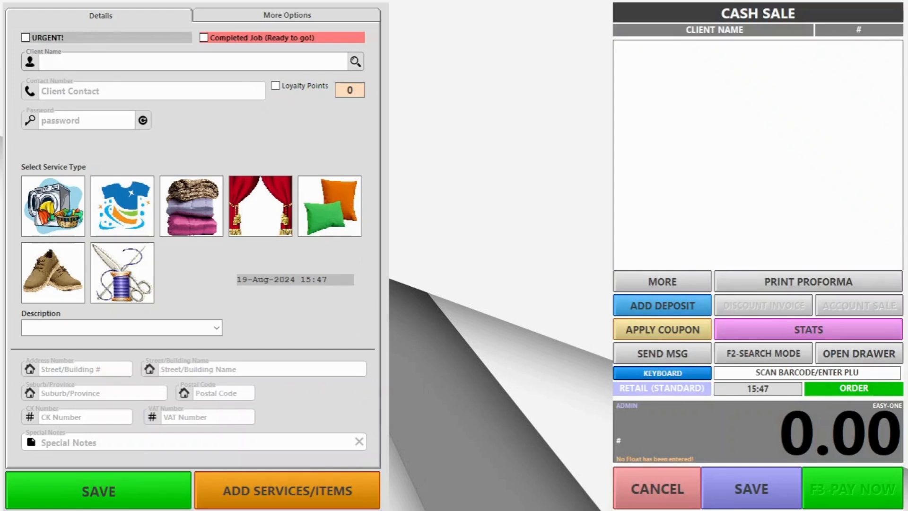
Step: Start a new sale for an existing client as a dry-cleaning job for a RED SHIRT
type("W")
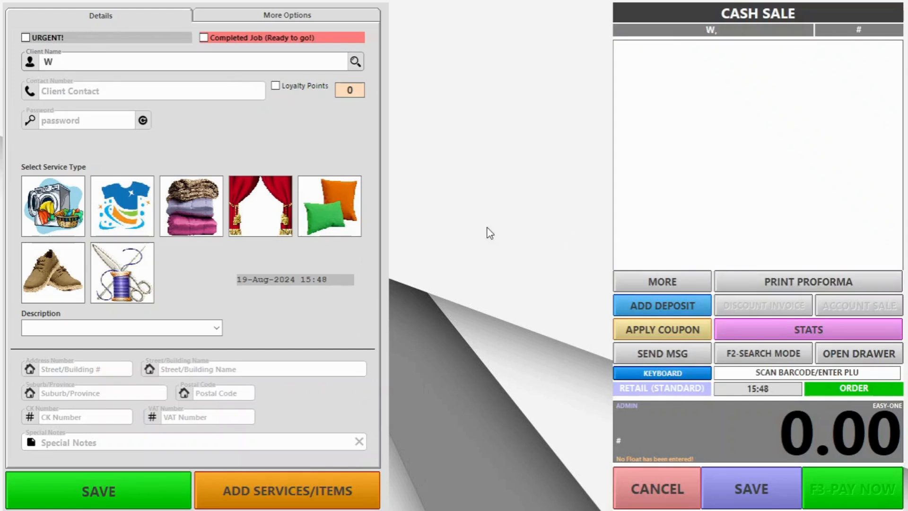
left_click(356, 62)
left_click(301, 110)
type("w")
double_click(295, 154)
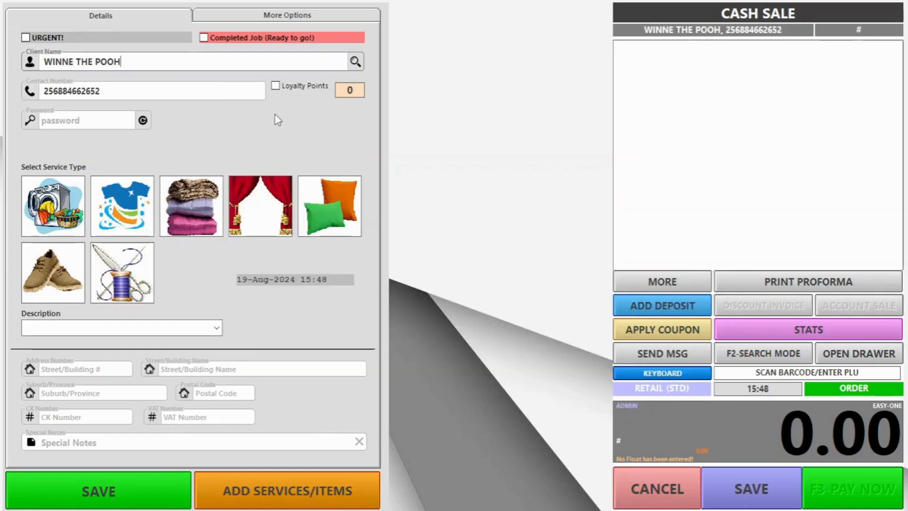
left_click(136, 211)
left_click(96, 341)
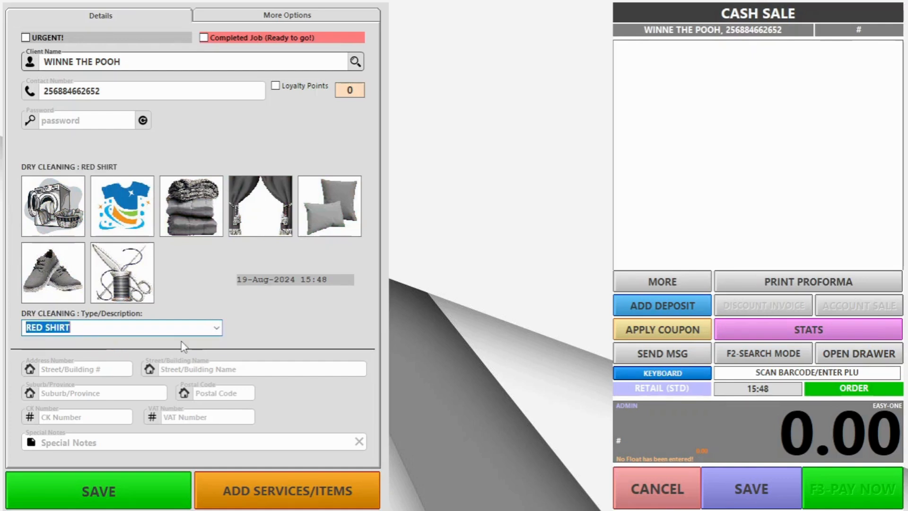
left_click(318, 500)
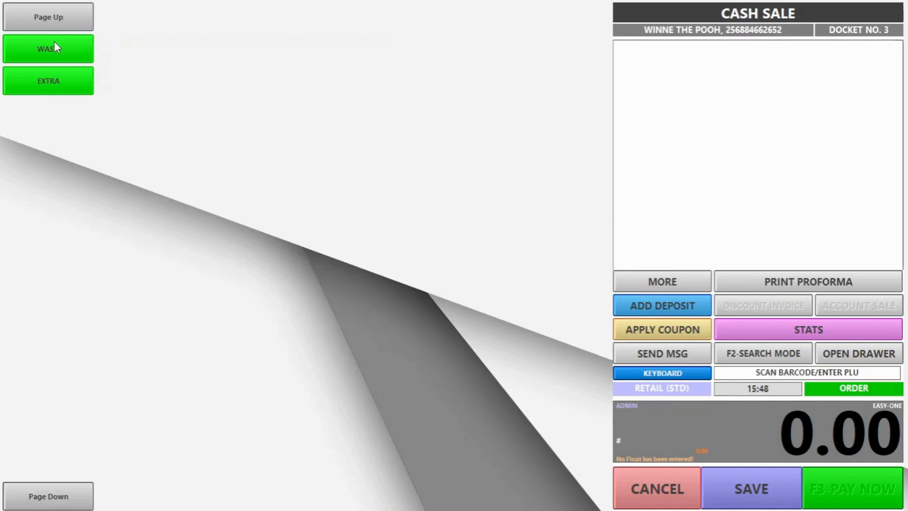
Step: Add WASH LOAD < 5KG and pay the 60.00 with 30.00 cash and 30.00 card
left_click(54, 43)
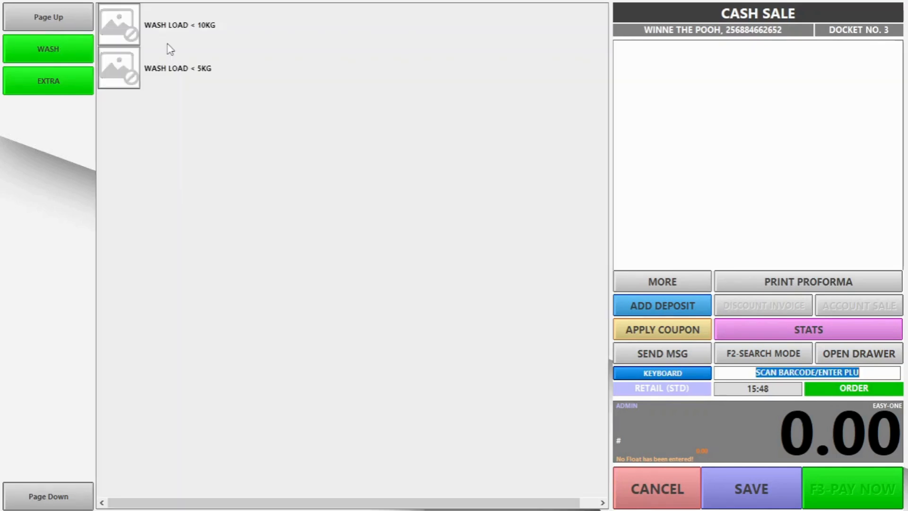
left_click(132, 75)
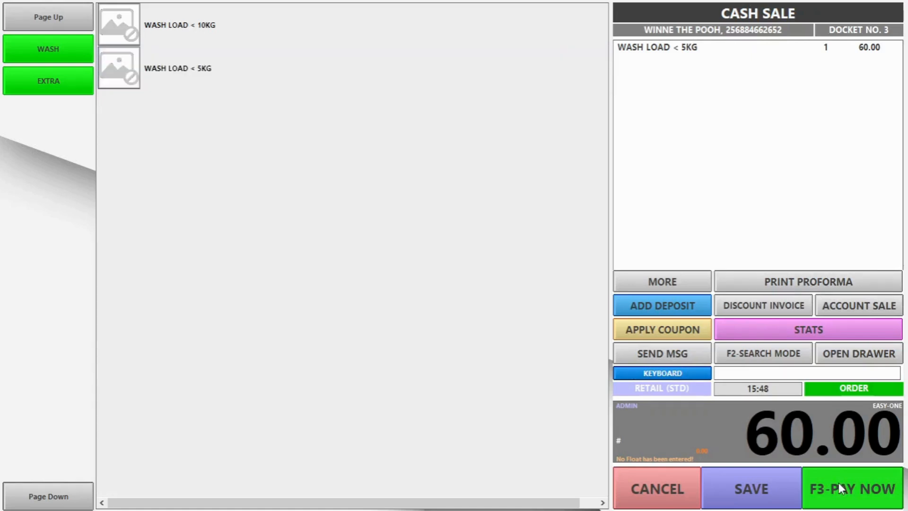
left_click(838, 489)
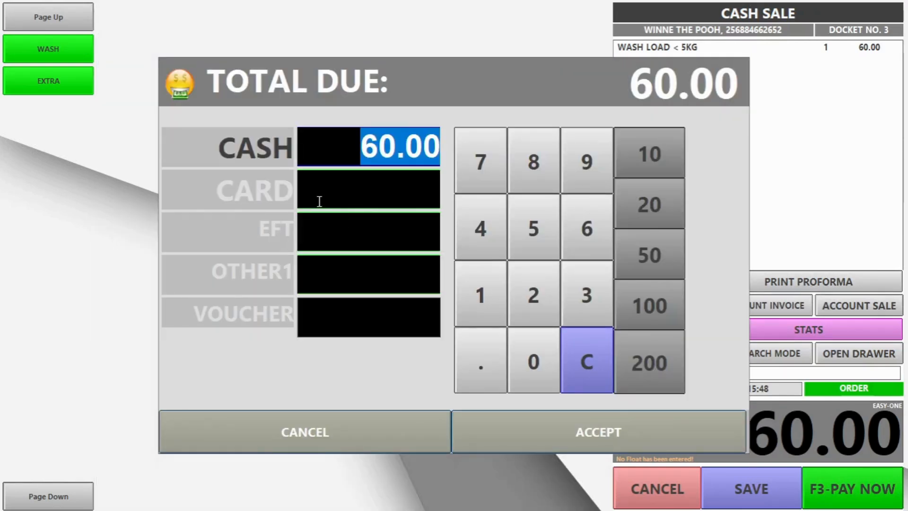
type("30")
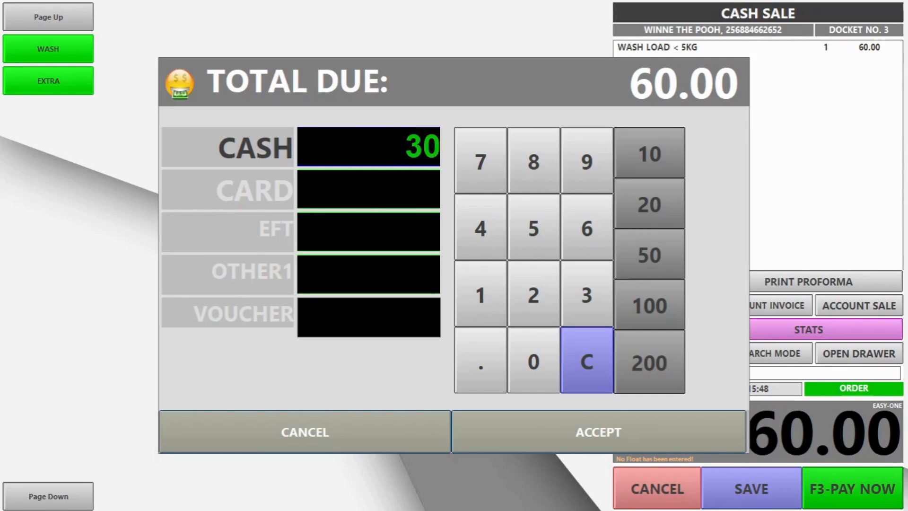
type(".00")
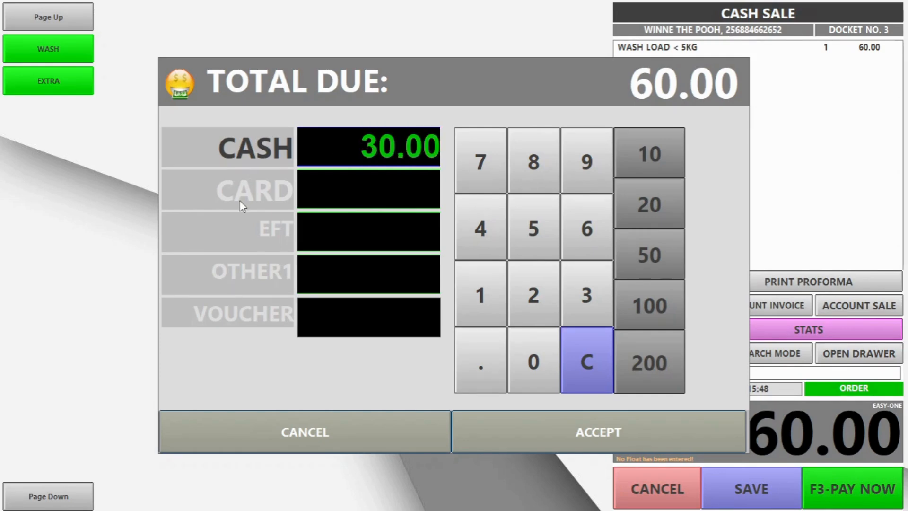
left_click(240, 200)
left_click(570, 425)
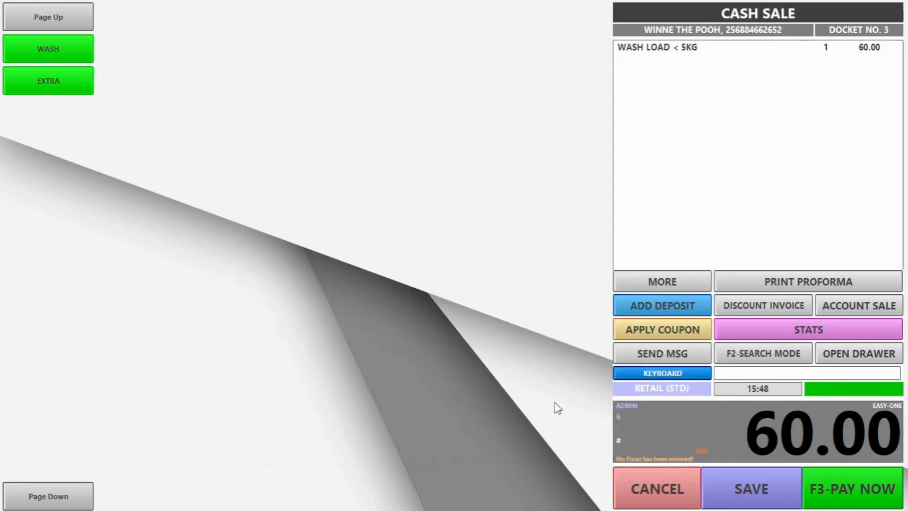
left_click(504, 331)
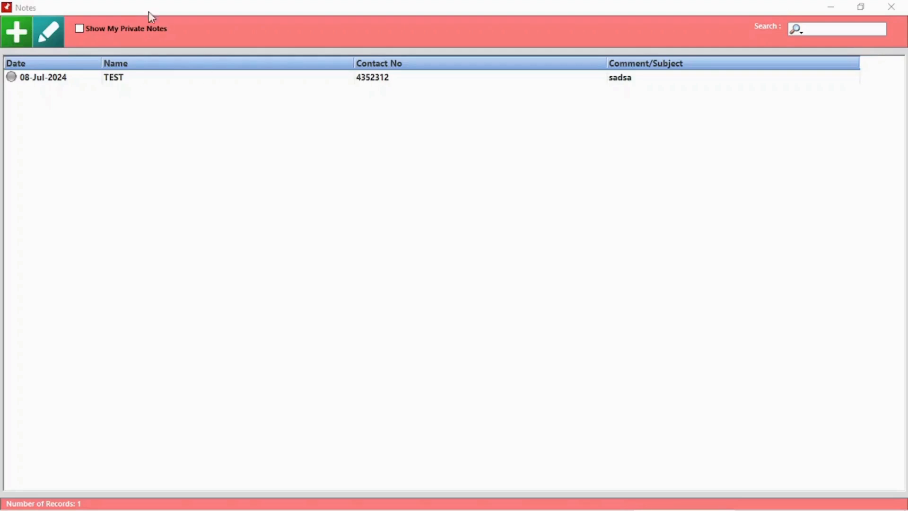
Step: Save a 'Meeting' note for a client reading 'Discussing product xyz' with a timed reminder
left_click(14, 41)
left_click(279, 106)
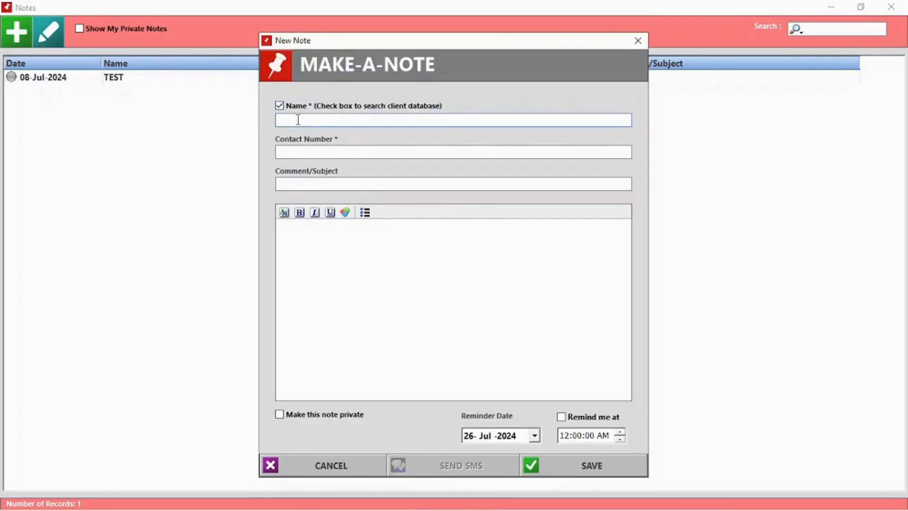
type("J")
left_click(302, 172)
left_click(307, 186)
type("Meeting")
left_click(337, 249)
type("Discussi")
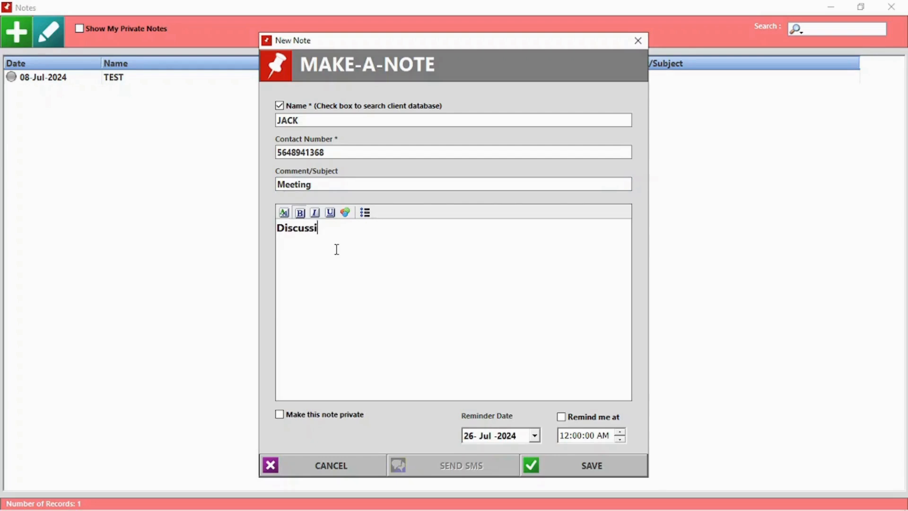
type("ng product xyz")
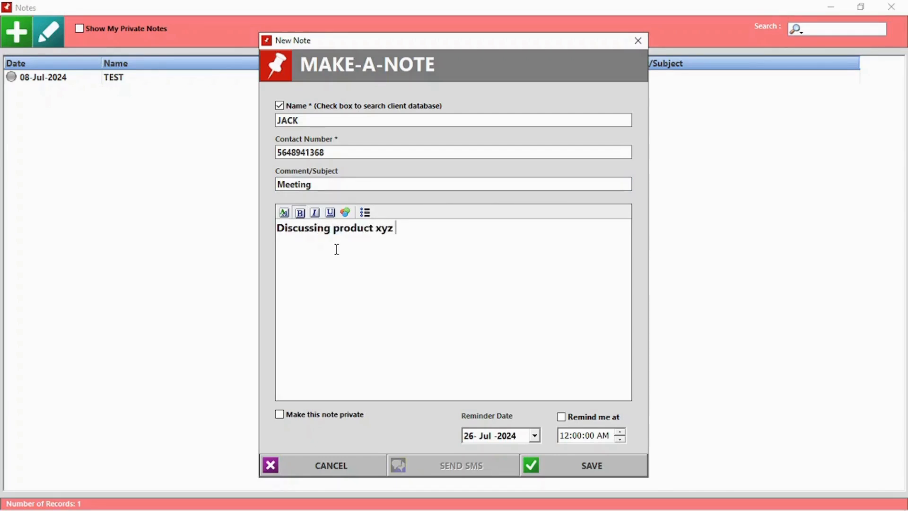
left_click(578, 418)
left_click(577, 436)
left_click(621, 432)
left_click(620, 432)
left_click(593, 473)
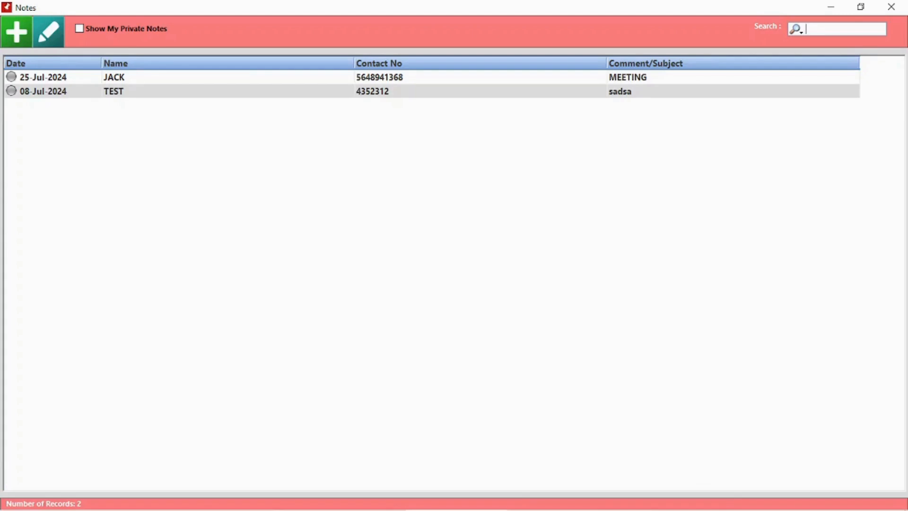
Step: Complete the TEST note as a private 'Meeting' note with body '123', and confirm
double_click(173, 92)
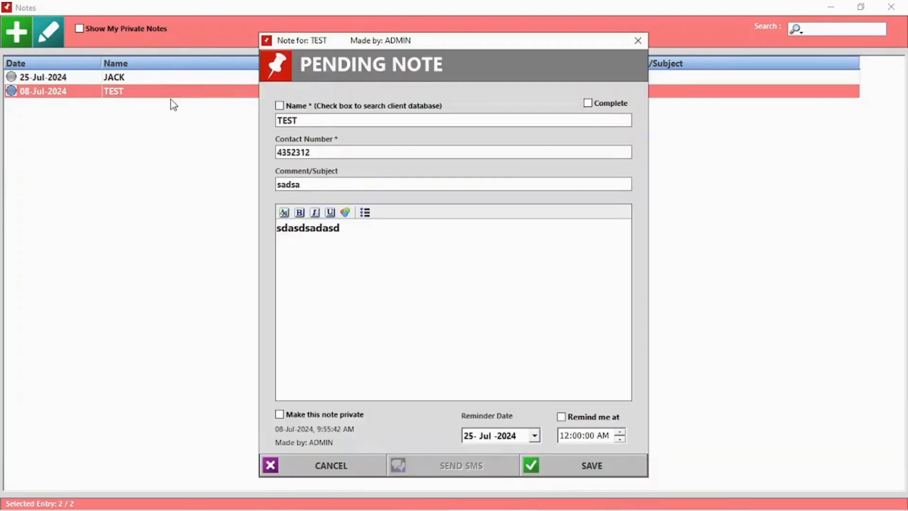
left_click(603, 105)
key("Tab")
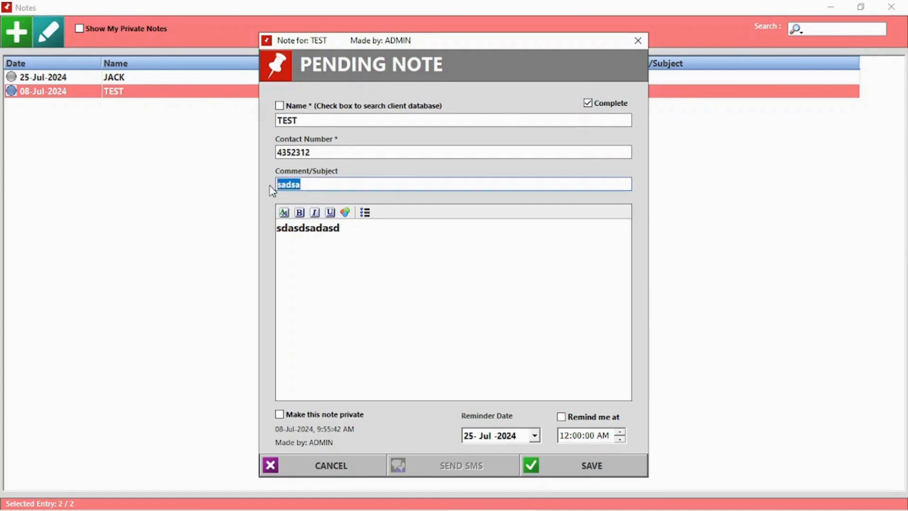
key("BackSpace")
type("Meeting")
left_click_drag(358, 251, 250, 254)
key("BackSpace")
left_click(337, 414)
left_click(606, 469)
left_click(469, 306)
type("123")
left_click(595, 473)
left_click(451, 310)
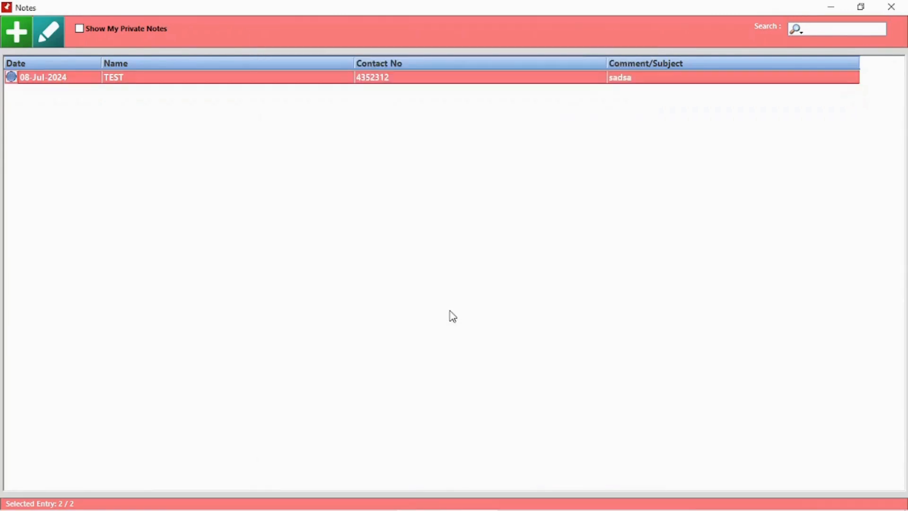
left_click(114, 29)
left_click(112, 29)
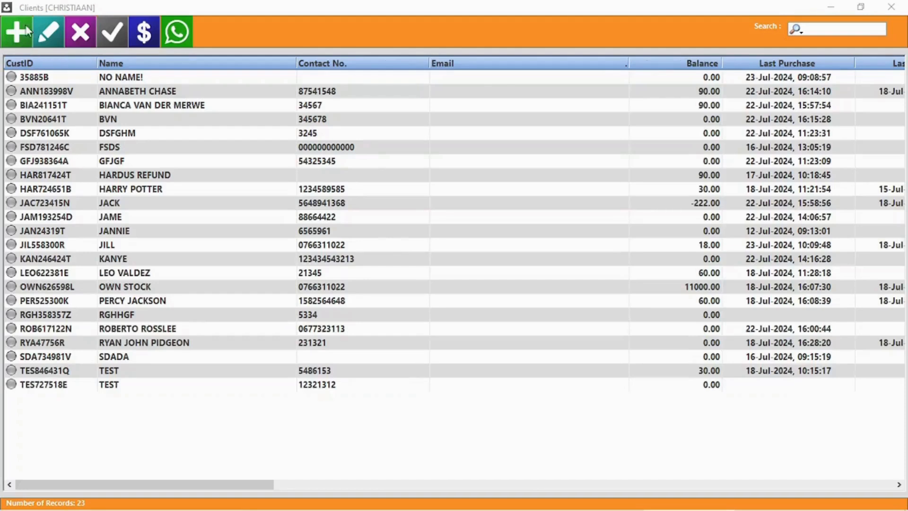
Step: Start a new client and fill in the name, contact number, VAT number, ID and province
left_click(17, 33)
type("Jack sparrow")
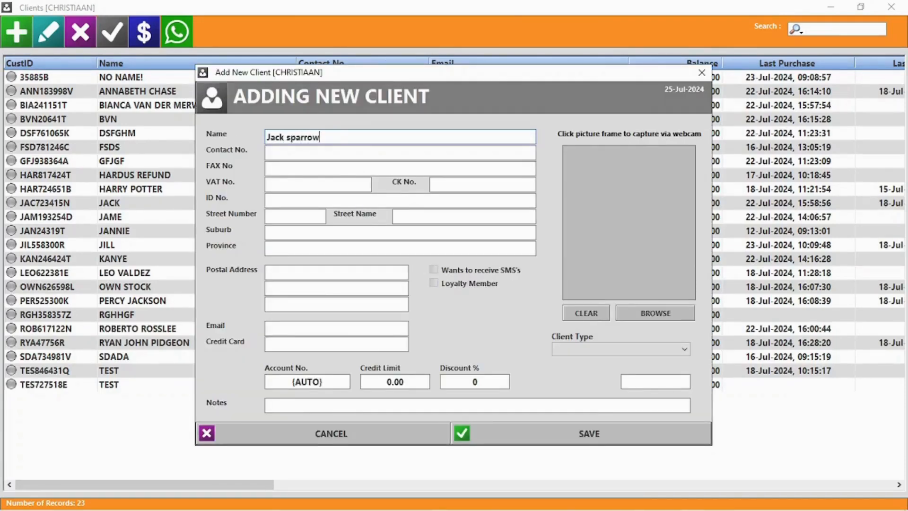
key("Tab")
key("Tab")
left_click(314, 152)
type("5556254515")
left_click(314, 185)
type("5845481")
left_click(314, 200)
type("555")
left_click(294, 248)
type("Black Pearl")
left_click(278, 271)
Step: Make the client a loyalty member with an email, 10000 credit limit and 5% discount
left_click(461, 285)
left_click(288, 328)
left_click(396, 382)
type("10000")
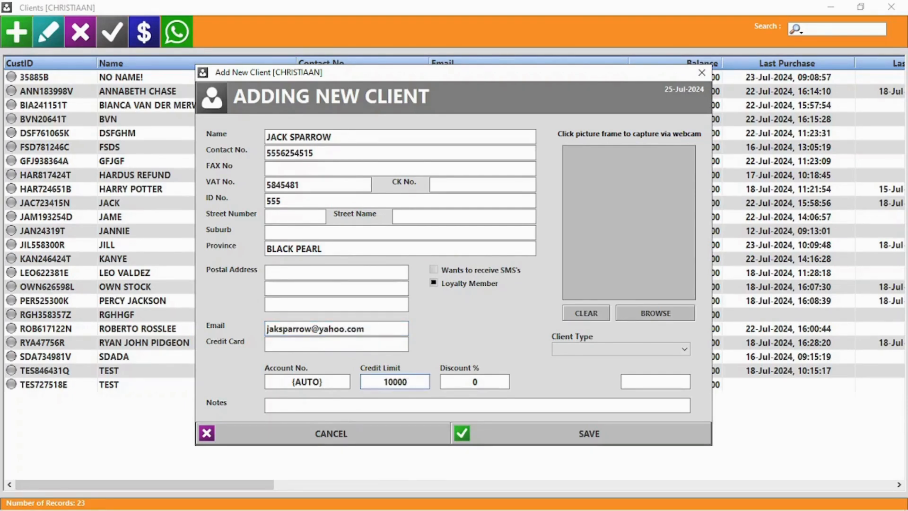
left_click(481, 382)
type("5")
Step: Attach download (6).jpeg as the client's photo and save the new client
left_click(625, 351)
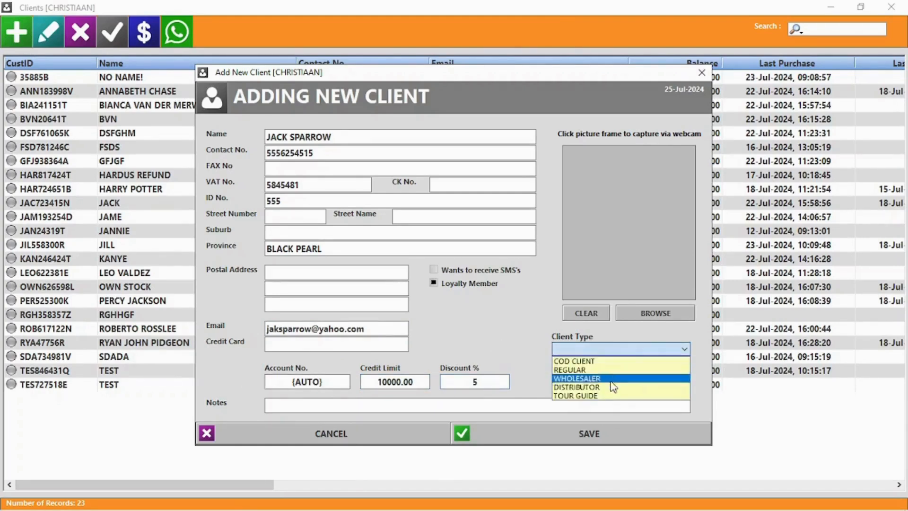
left_click(519, 323)
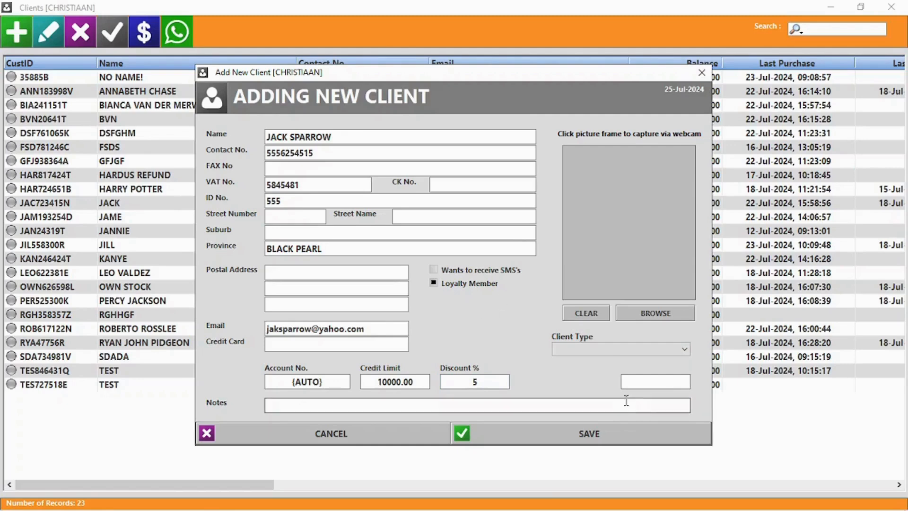
left_click(657, 312)
left_click(612, 234)
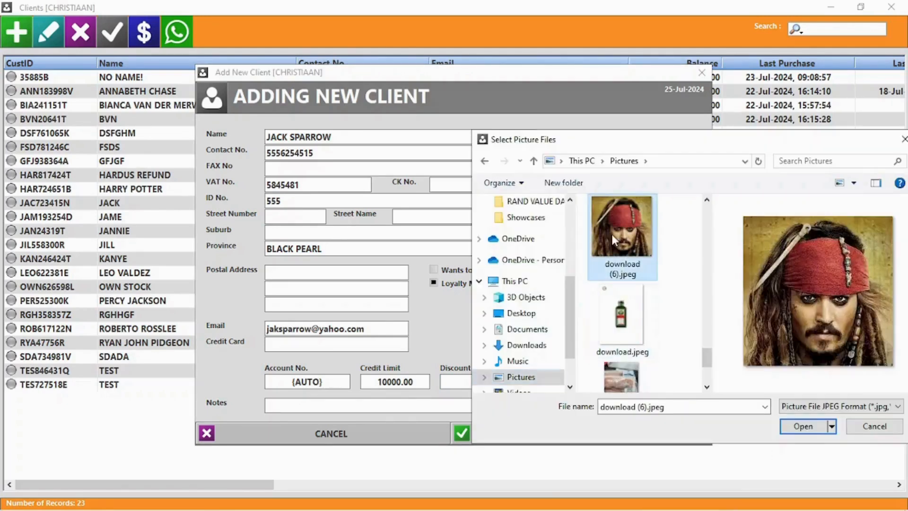
left_click(811, 428)
left_click(589, 431)
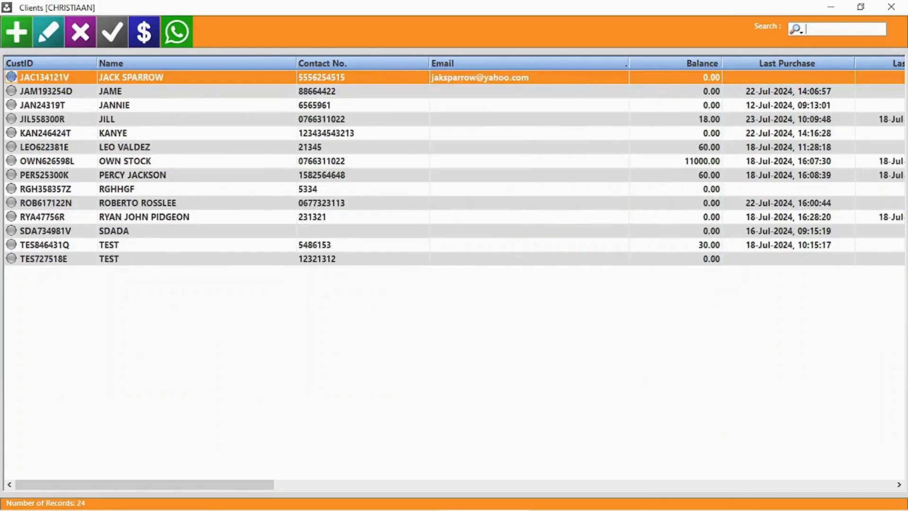
Step: Prefix the client's name with 'Captain', set company BlackPearl and credit limit 9000.00
double_click(172, 79)
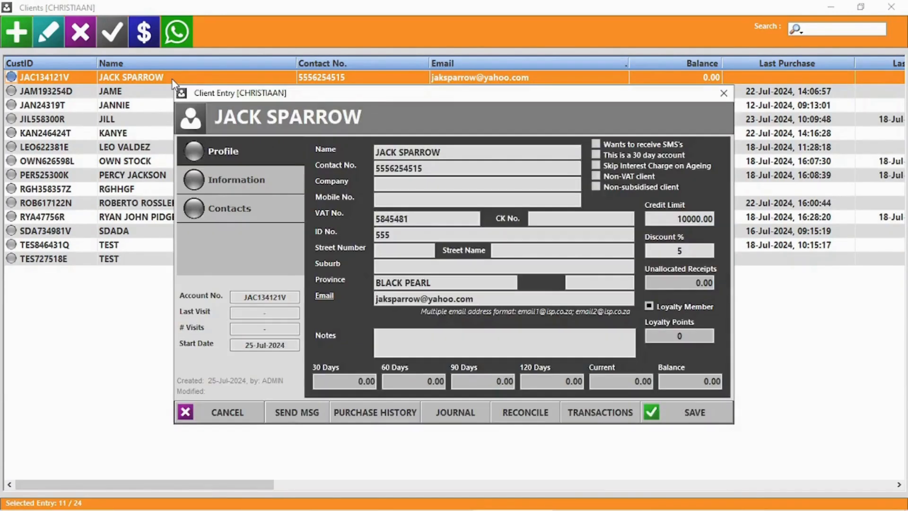
left_click(417, 152)
key("Home")
type("Captain")
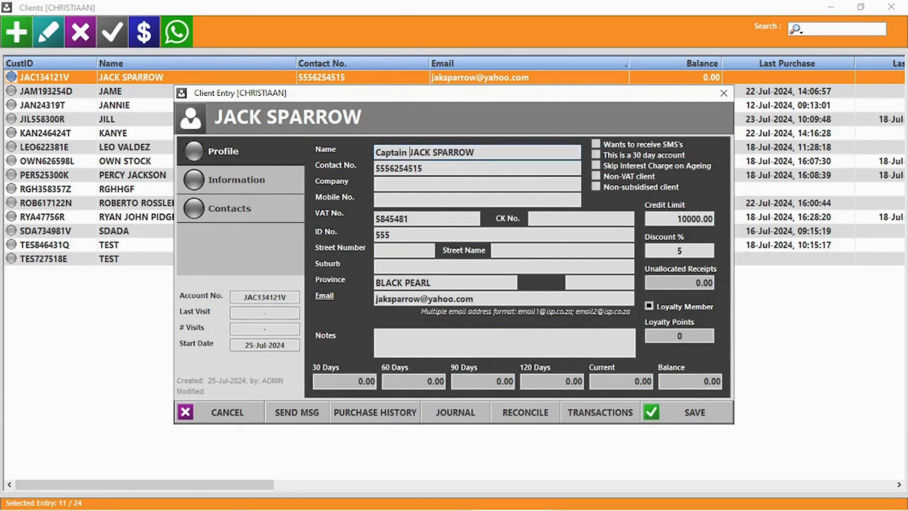
left_click(386, 184)
type("BlackPe")
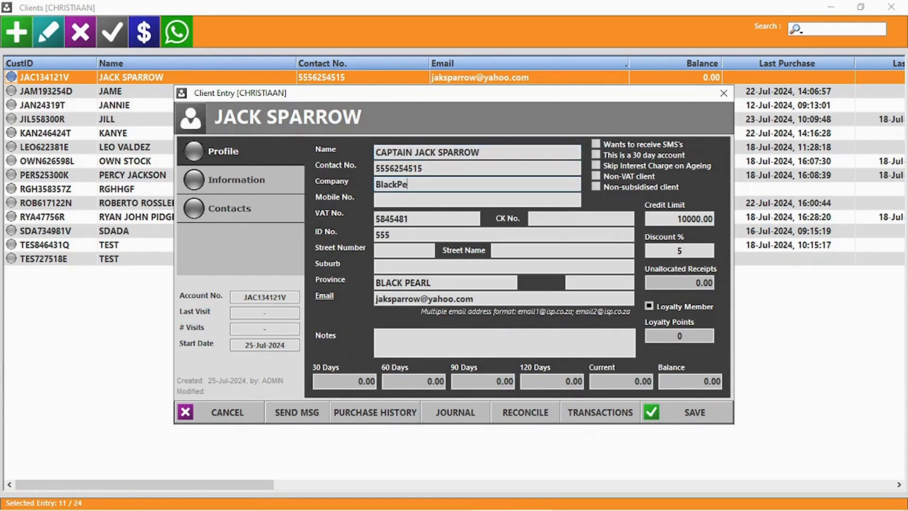
type("arl")
left_click(695, 218)
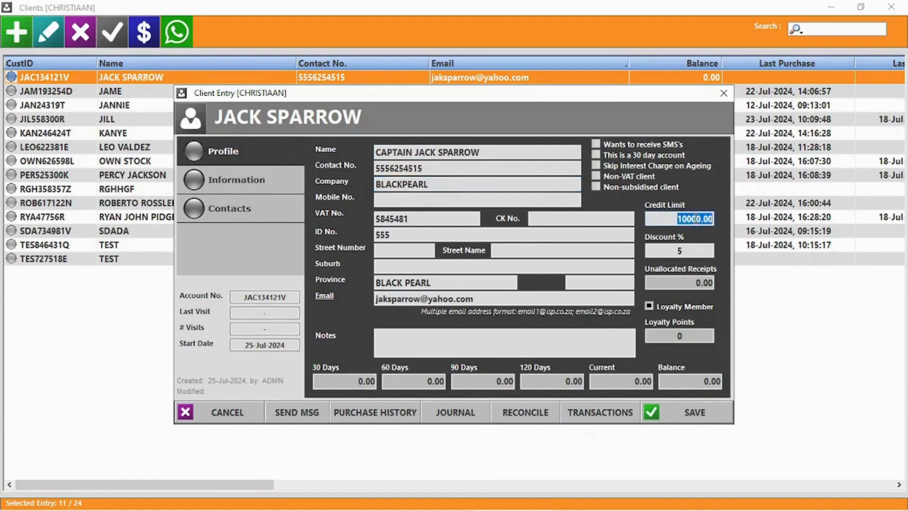
type("9000")
Step: Review the Information and Contacts tabs, then answer the WhatsApp prompt for SEND MSG
left_click(218, 187)
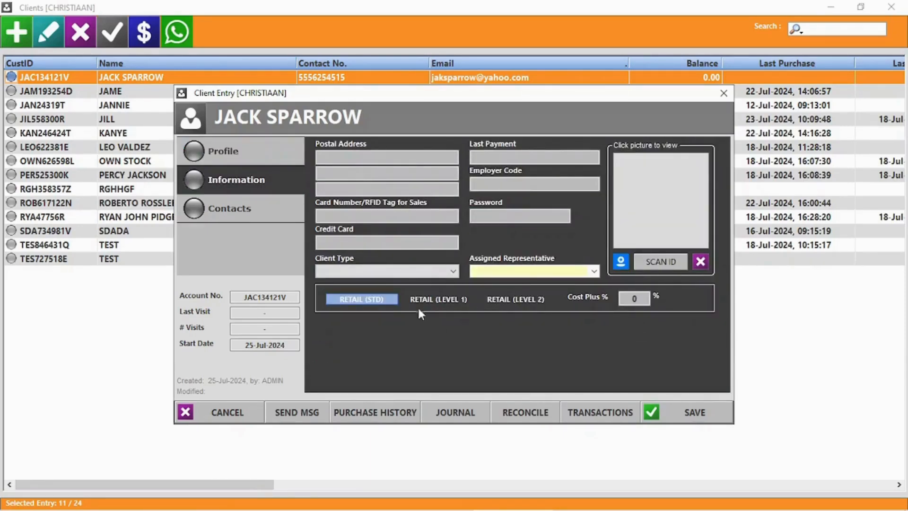
left_click(595, 272)
left_click(595, 272)
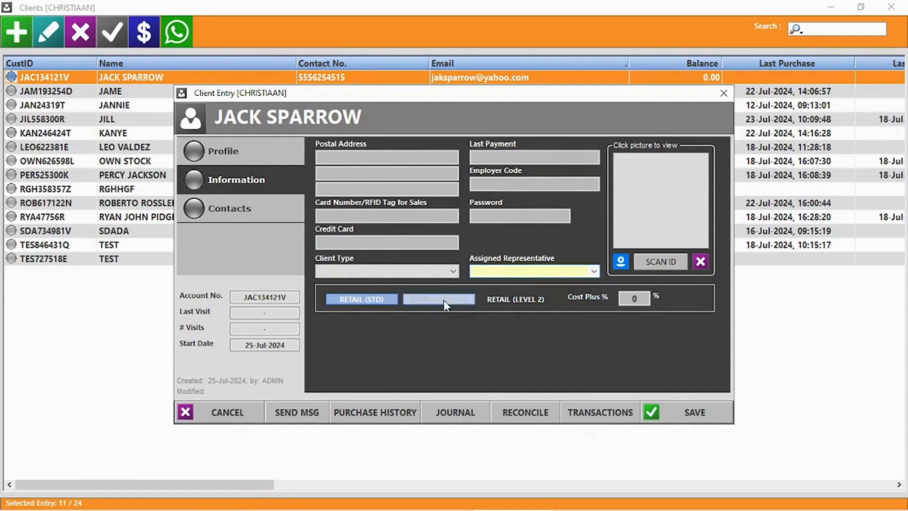
left_click(246, 218)
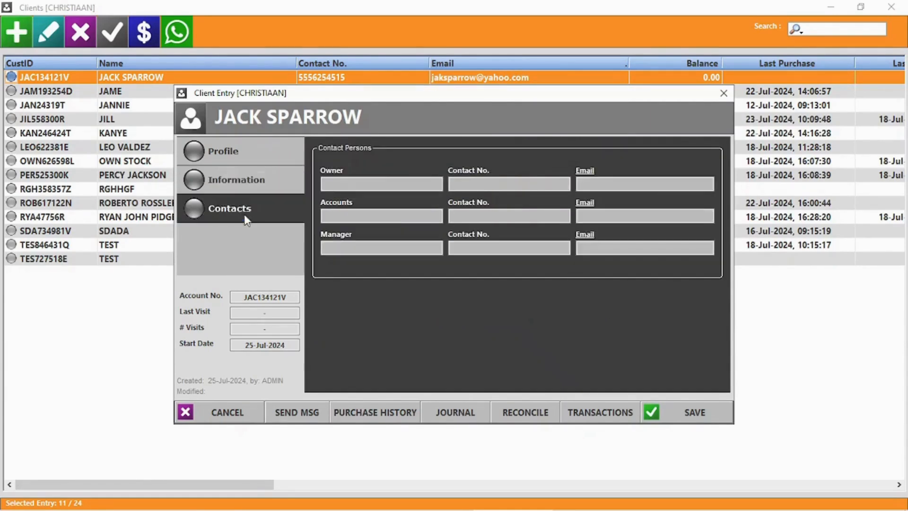
left_click(226, 155)
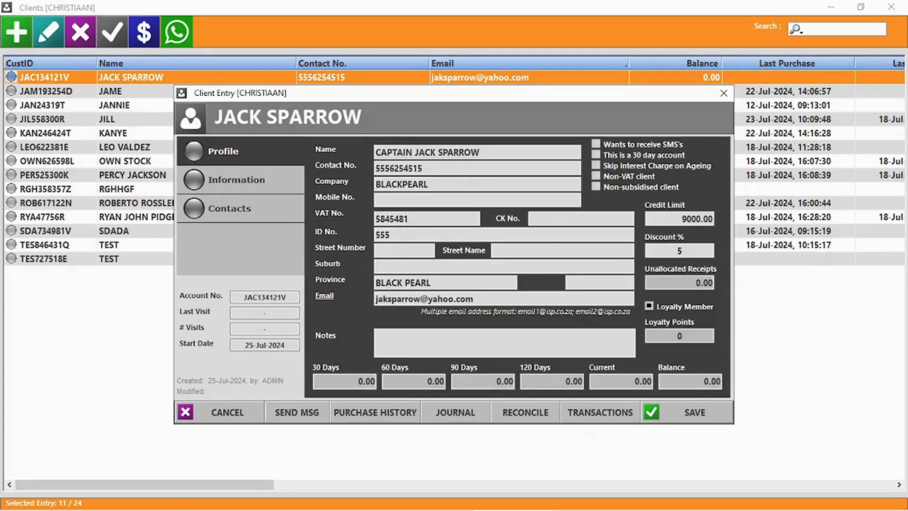
left_click(297, 412)
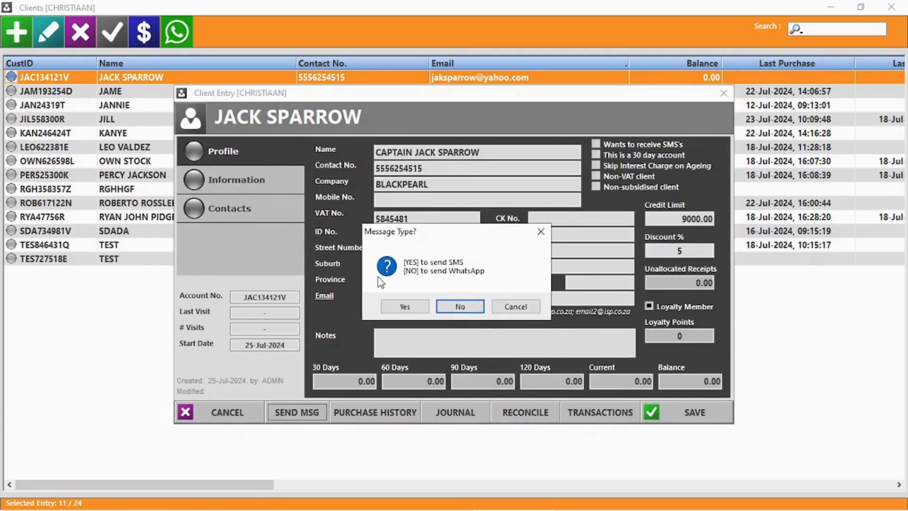
left_click(460, 307)
left_click(657, 84)
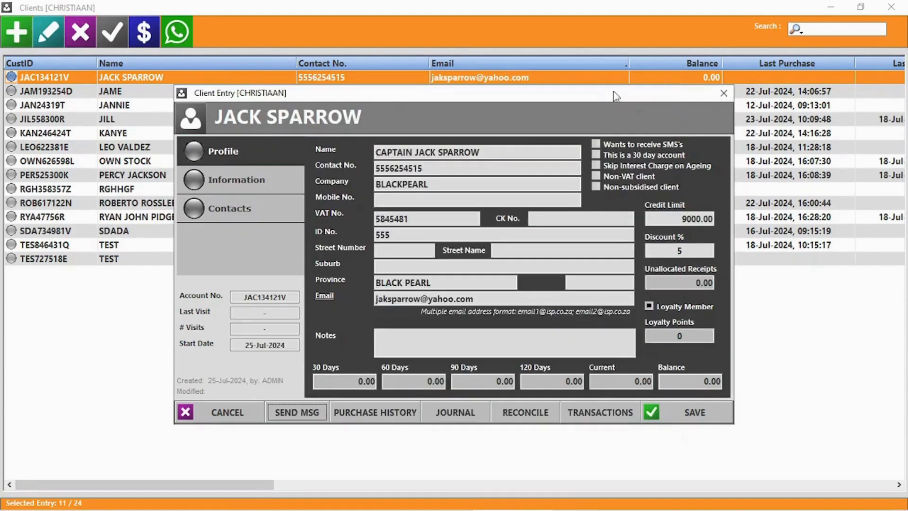
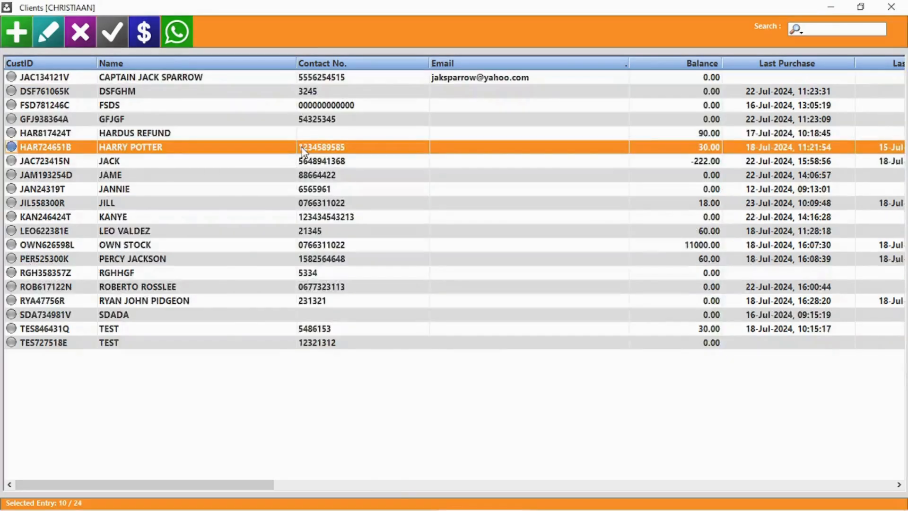
Step: Open the client's account record and review its purchase history
double_click(303, 151)
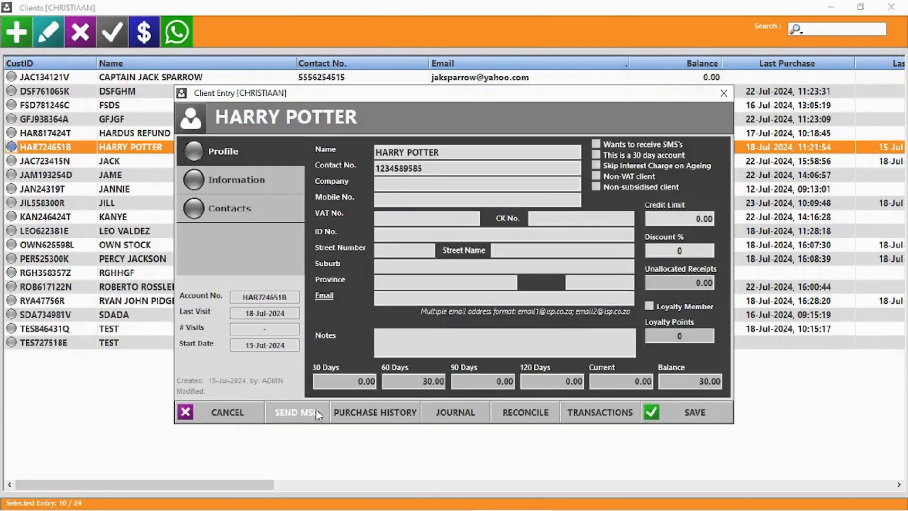
left_click(379, 413)
left_click(892, 7)
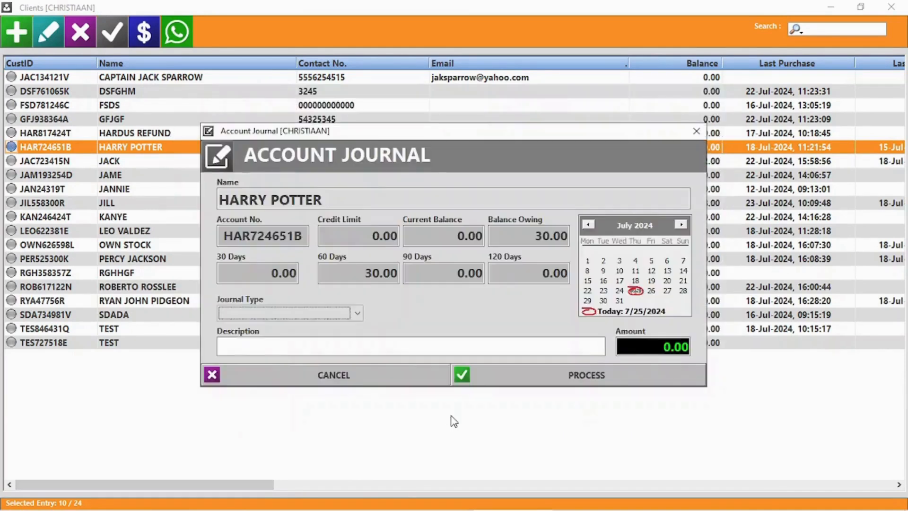
Step: Post a 500.00 PAYMENT journal described as EFT PAYMENT, declining to reconcile now
left_click(312, 313)
left_click(251, 329)
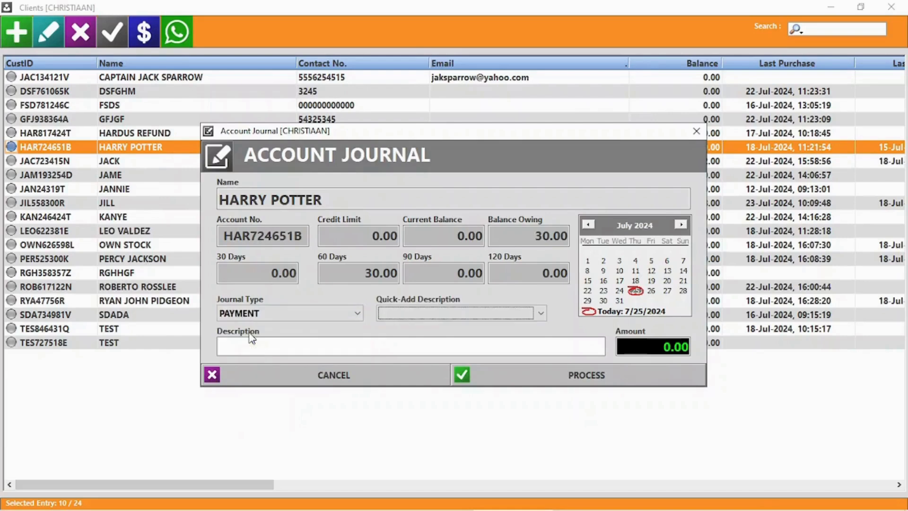
left_click(444, 314)
left_click(407, 326)
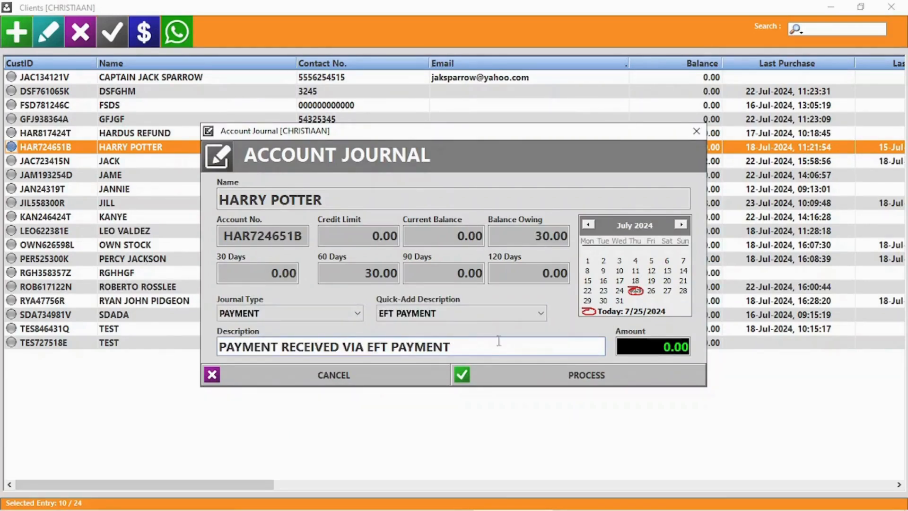
left_click(657, 349)
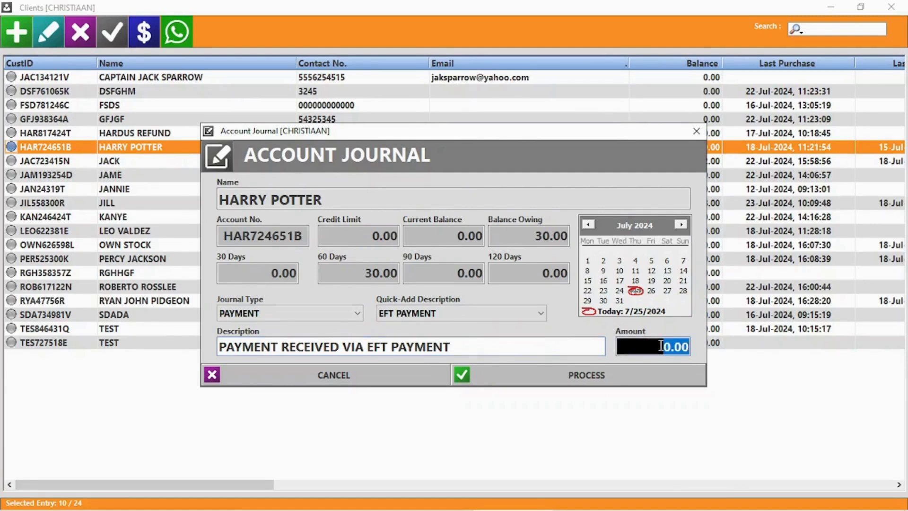
type("5")
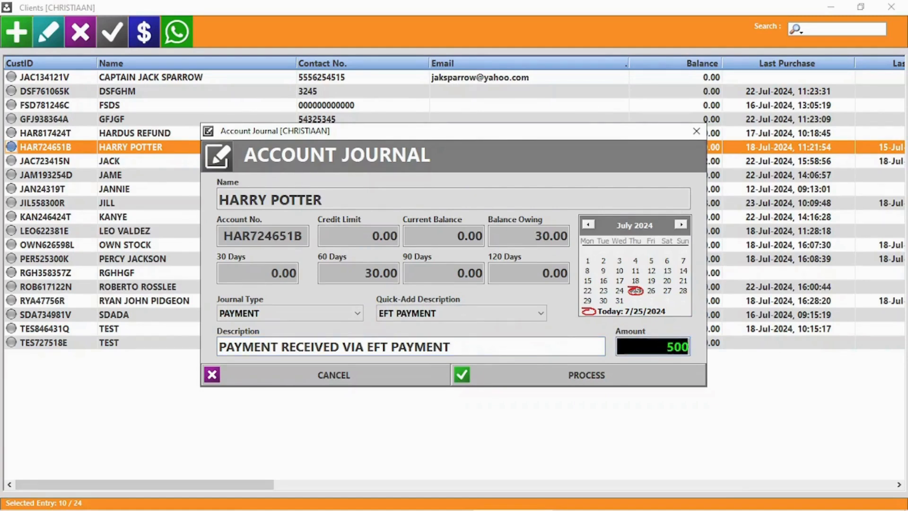
left_click(600, 375)
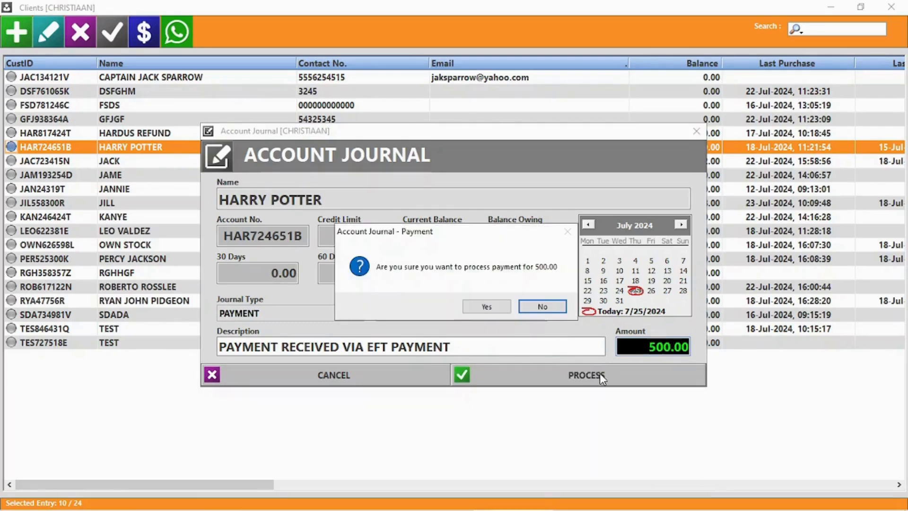
left_click(489, 307)
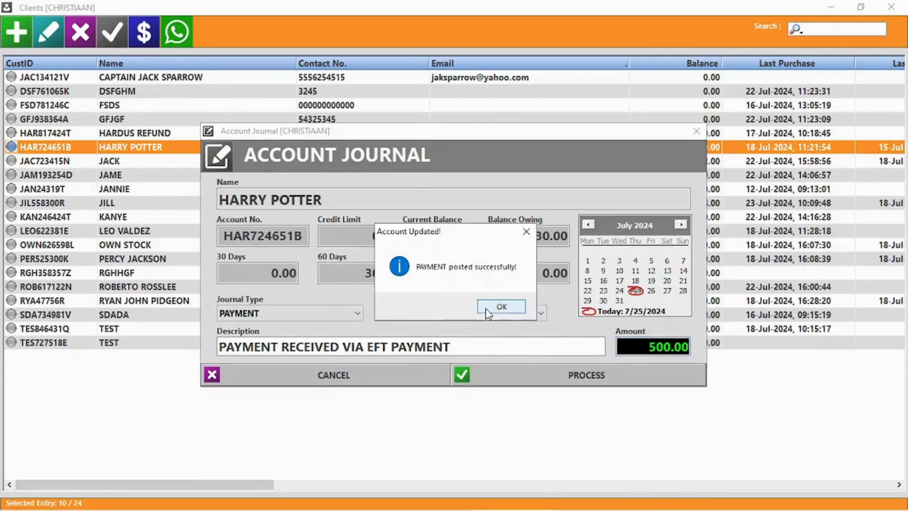
left_click(487, 308)
left_click(495, 307)
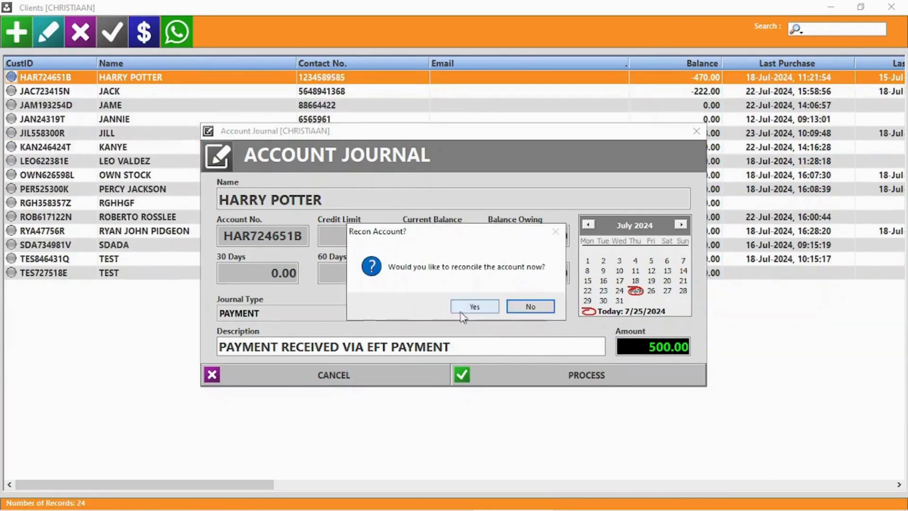
left_click(530, 307)
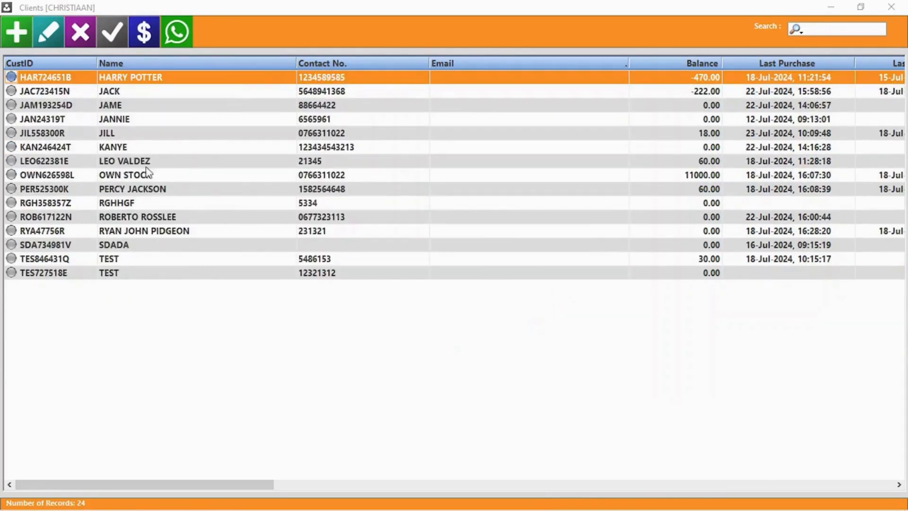
Step: Allocate 30.00 to the 02-May-2024 purchase in the account reconciliation and process it
double_click(131, 80)
left_click(520, 419)
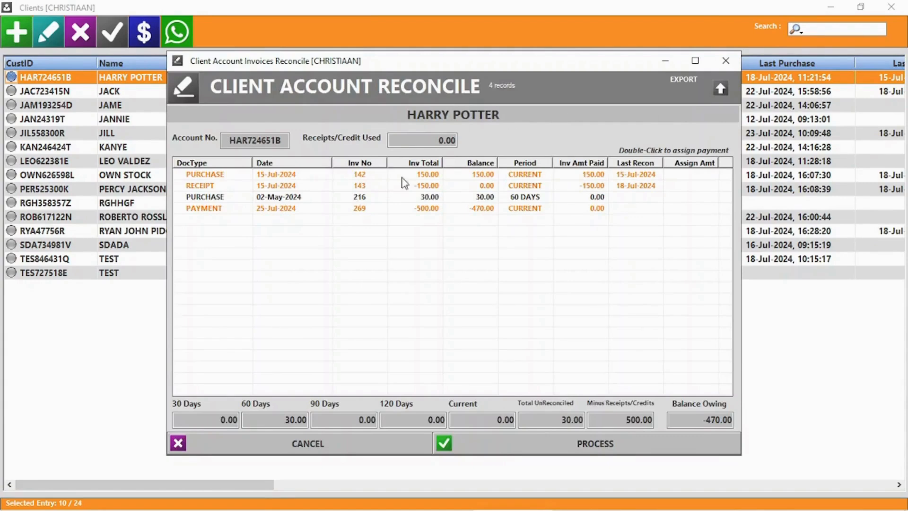
double_click(535, 199)
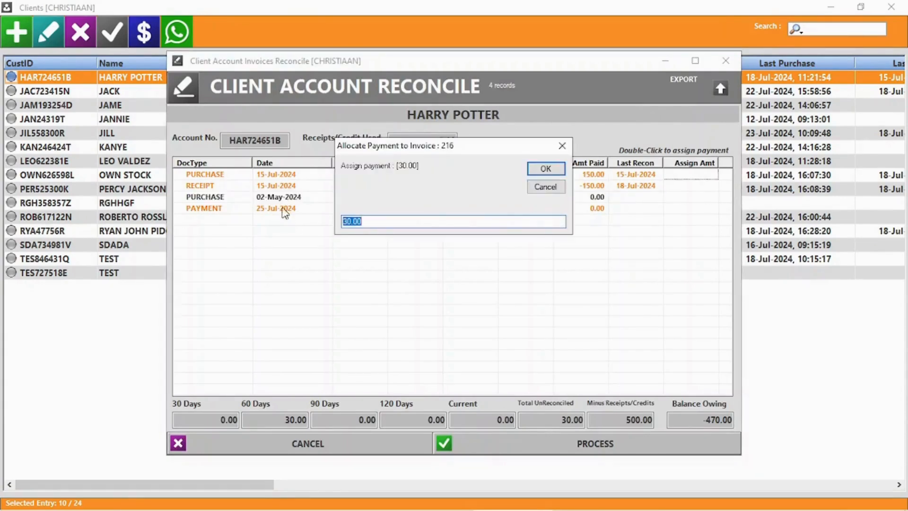
left_click(560, 171)
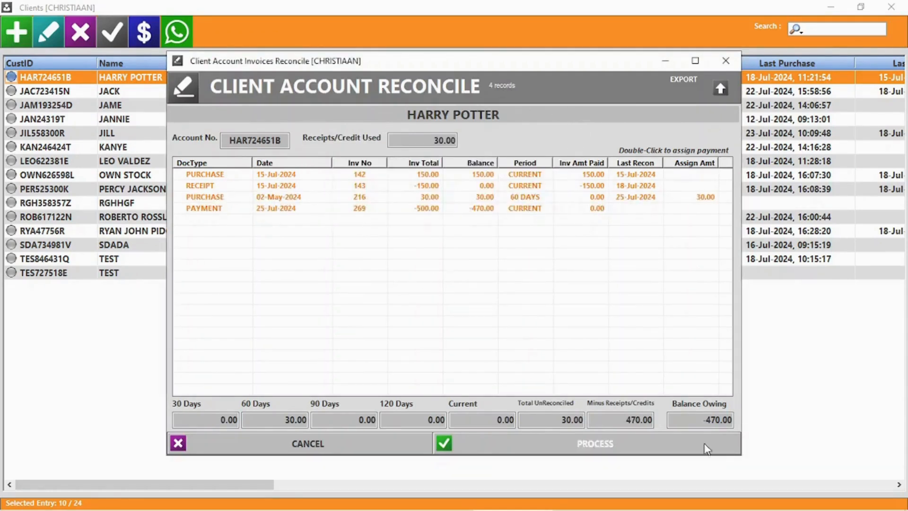
double_click(637, 421)
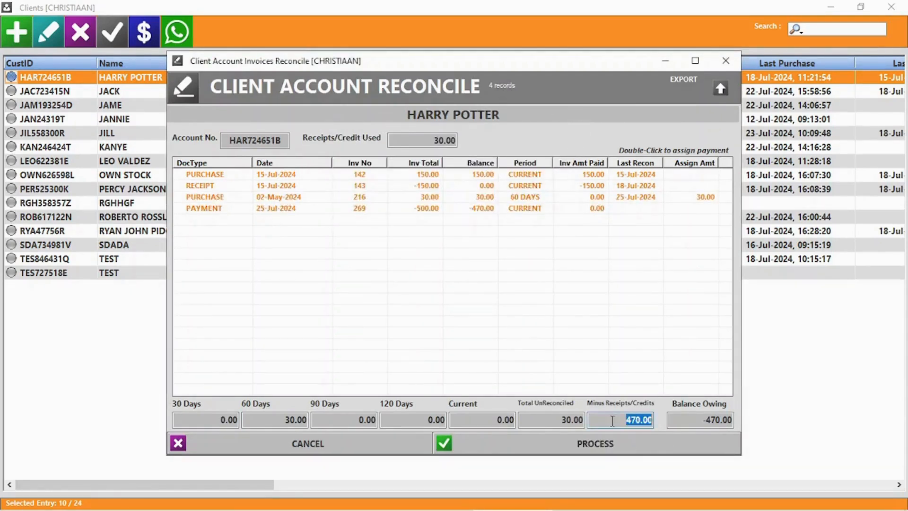
double_click(566, 421)
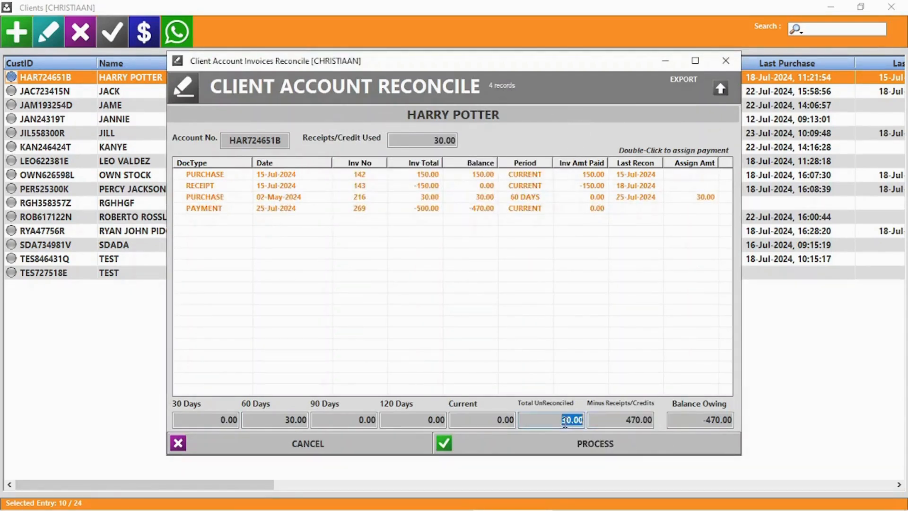
double_click(268, 419)
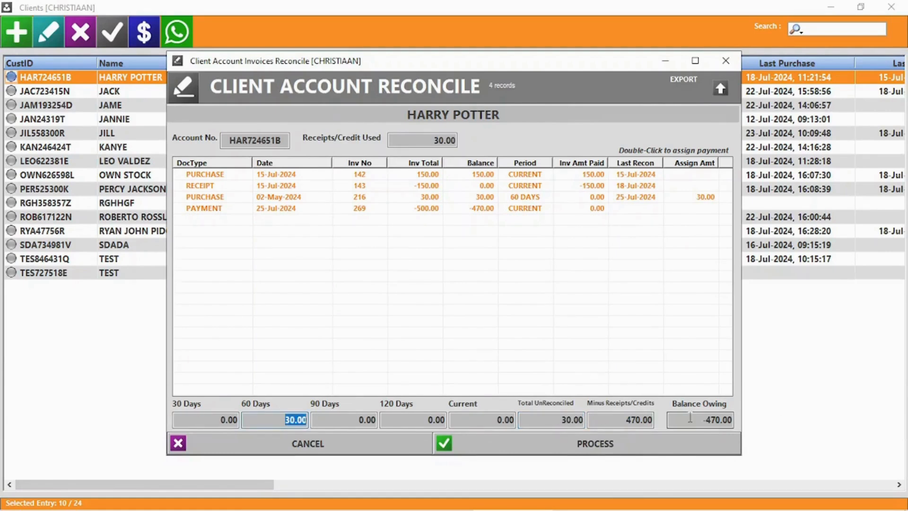
left_click(593, 445)
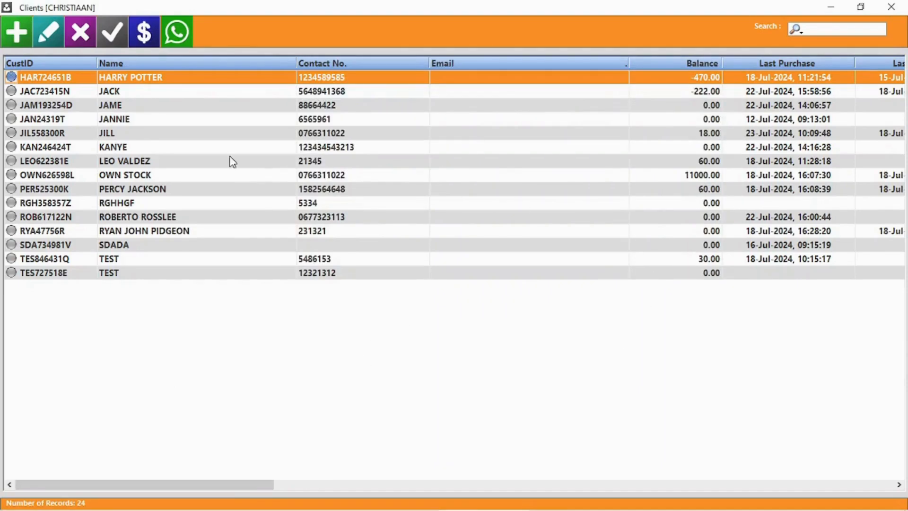
Step: Review the client's transaction statement, then close the account record
double_click(171, 83)
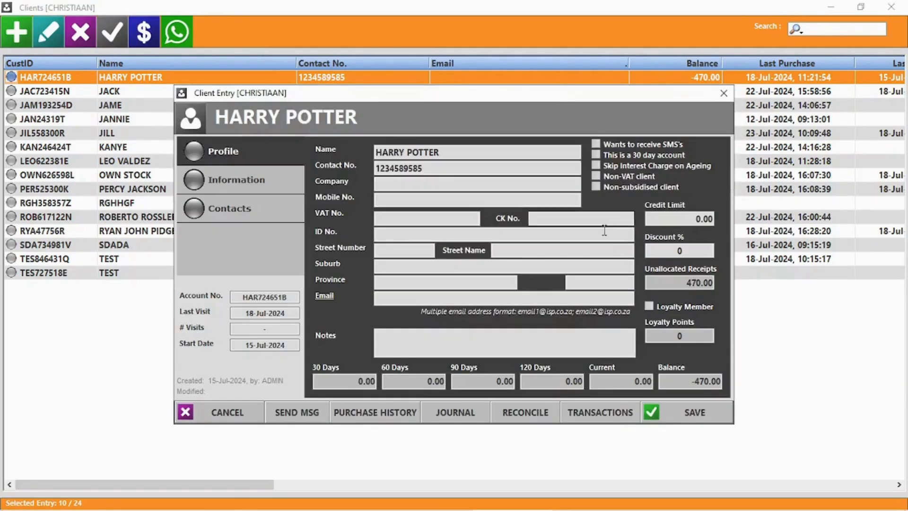
left_click(606, 421)
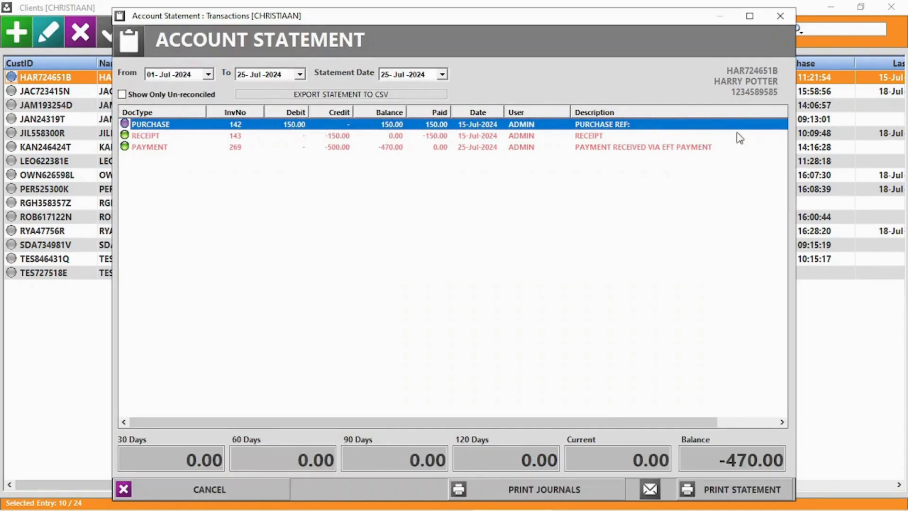
left_click(780, 17)
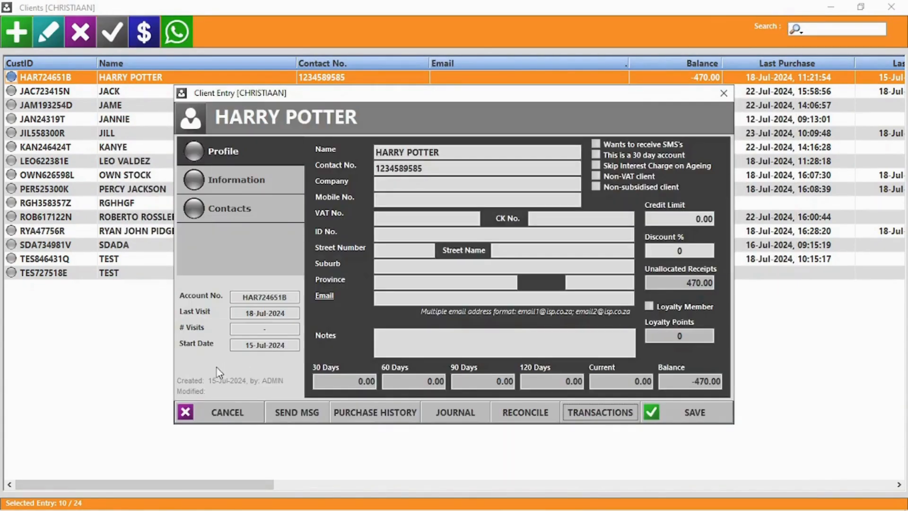
left_click(224, 414)
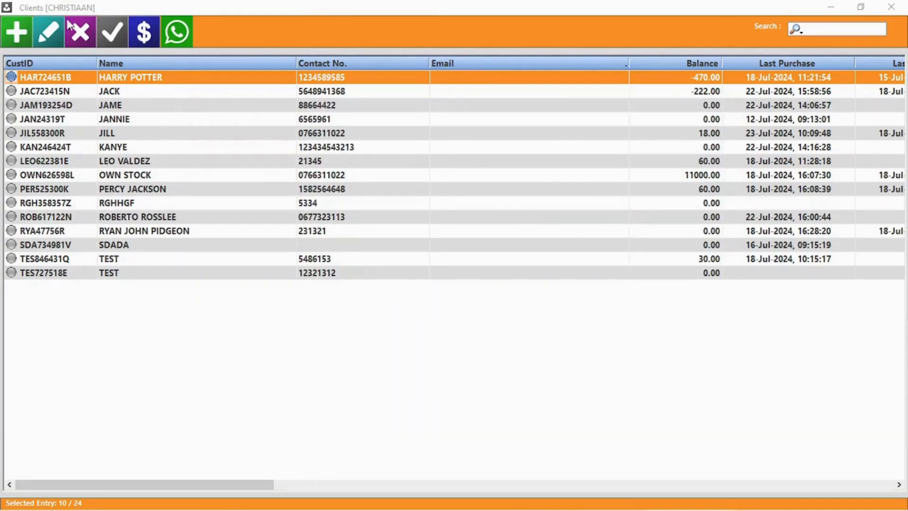
Step: Delete the third client in the list and show the outstanding accounts
left_click(118, 108)
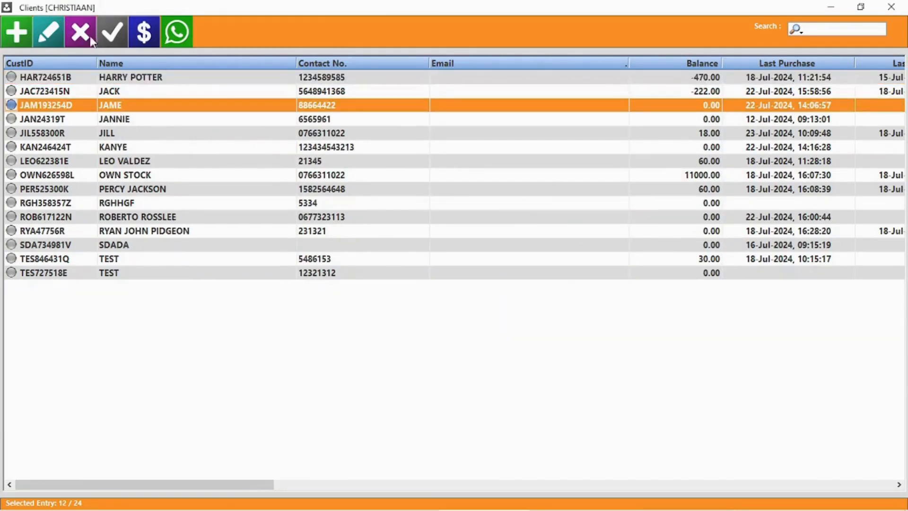
left_click(81, 32)
left_click(471, 307)
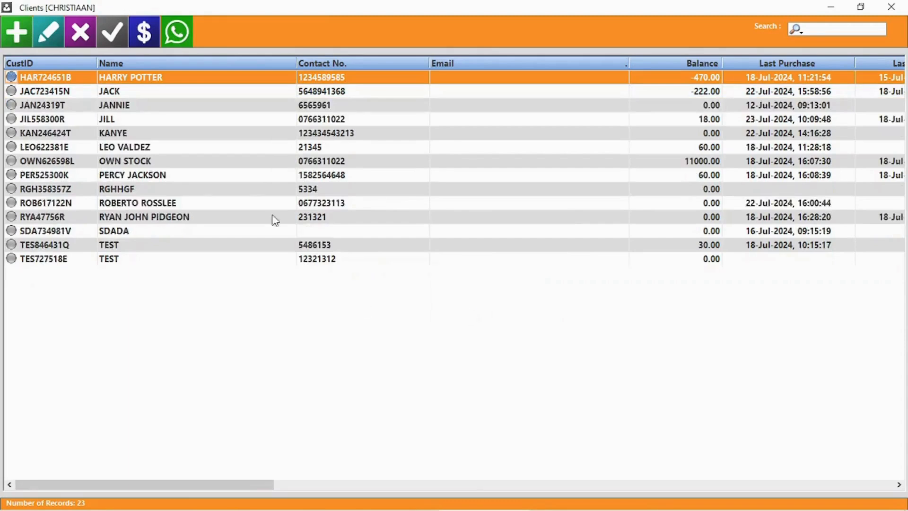
left_click(105, 33)
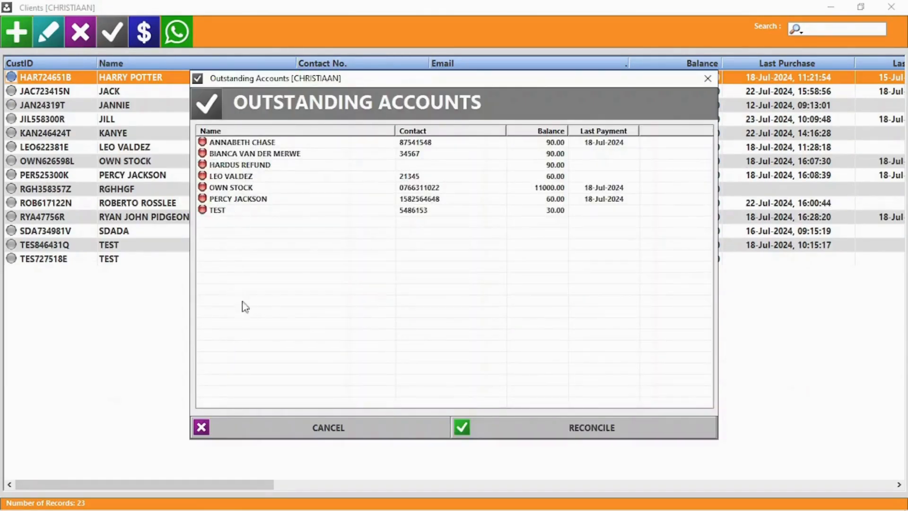
Step: Enter bulk account payment rows for three searched clients, the last for 25
left_click(391, 425)
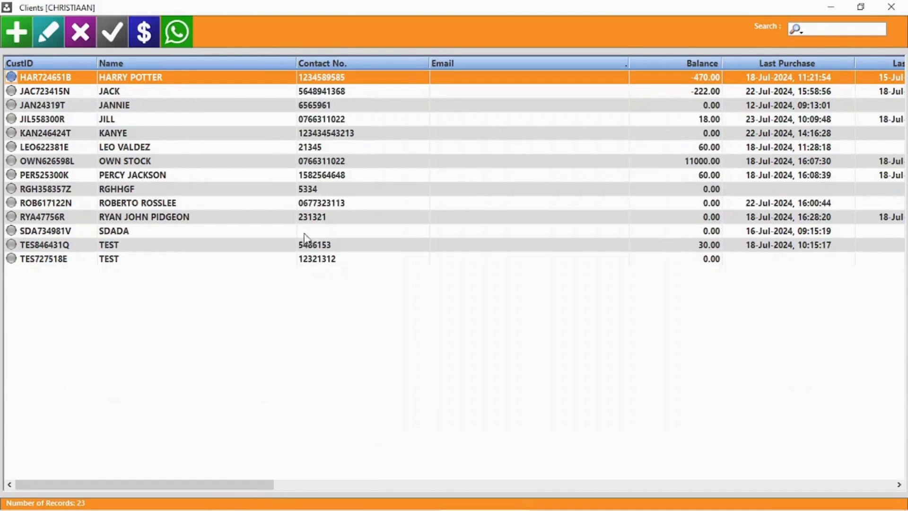
left_click(145, 32)
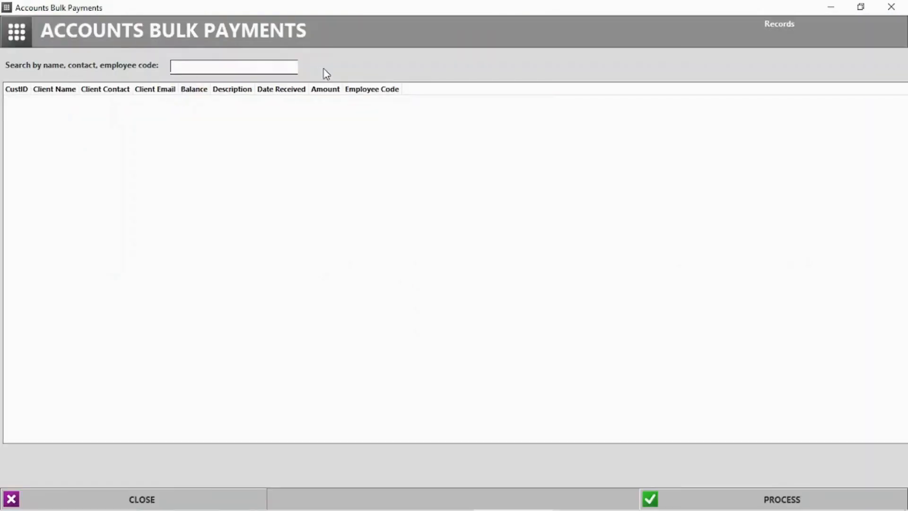
left_click(176, 66)
type("ja")
left_click(134, 110)
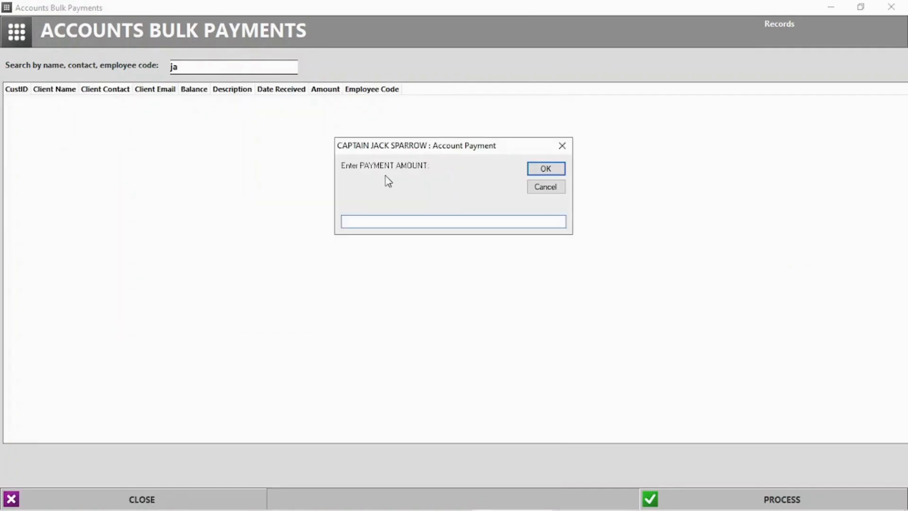
key("Return")
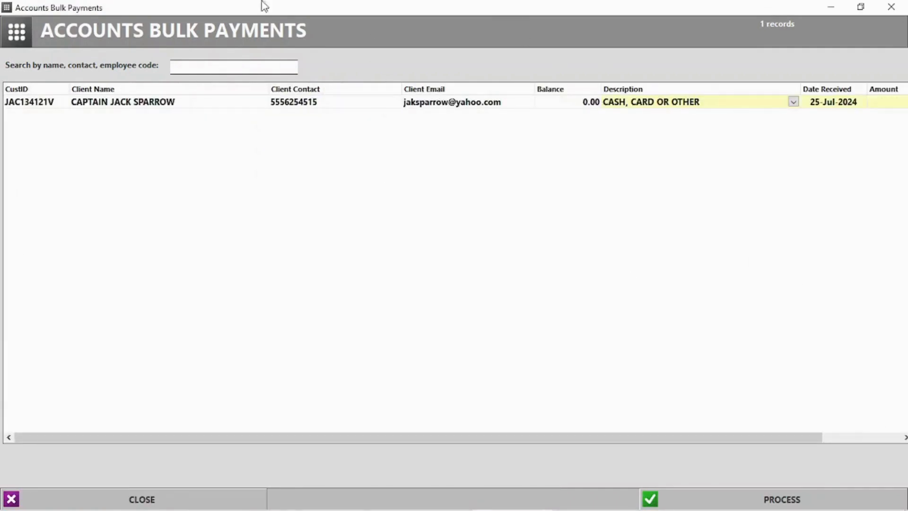
type("harr")
left_click(94, 112)
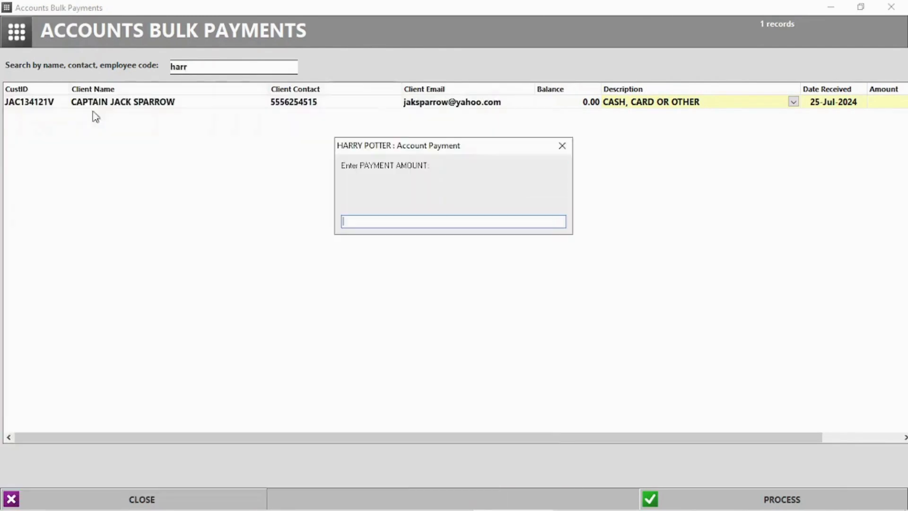
key("Return")
type("per")
left_click(180, 116)
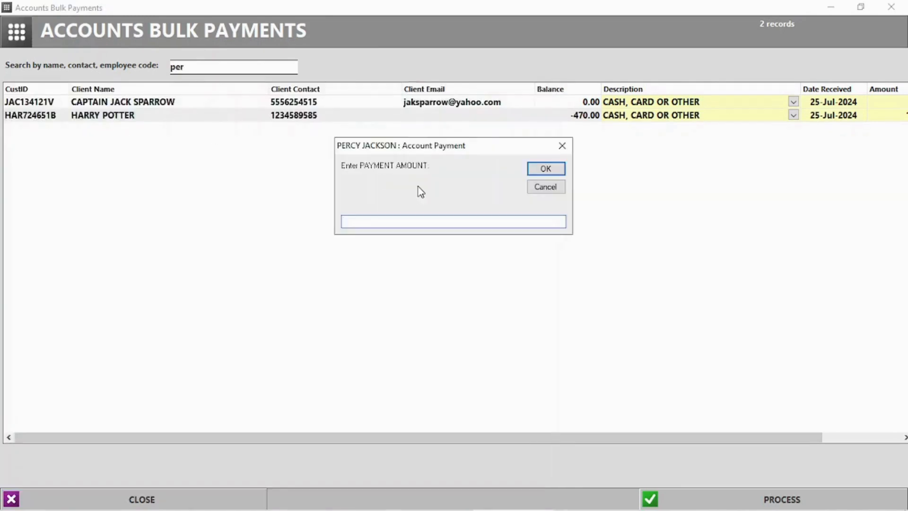
type("25")
key("Return")
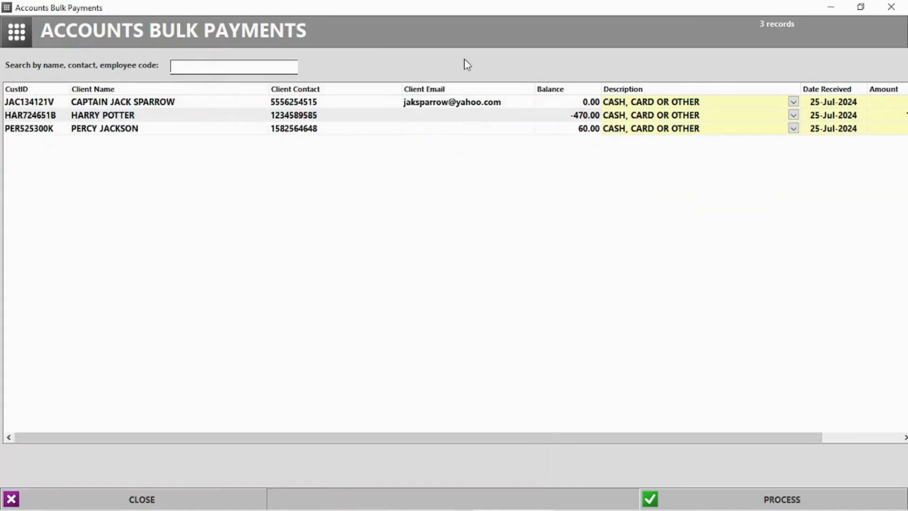
Step: Post the bulk payments without printing, then list all clients as WhatsApp recipients
left_click(776, 499)
left_click(433, 307)
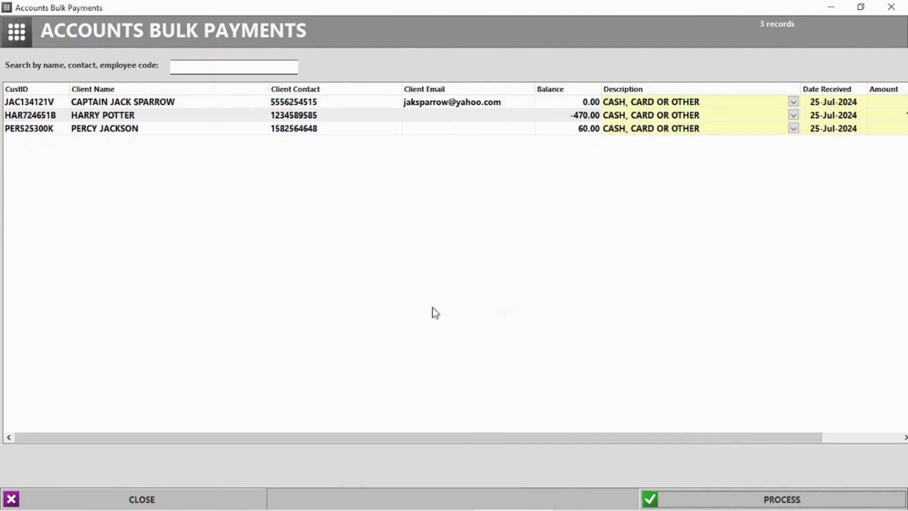
left_click(515, 305)
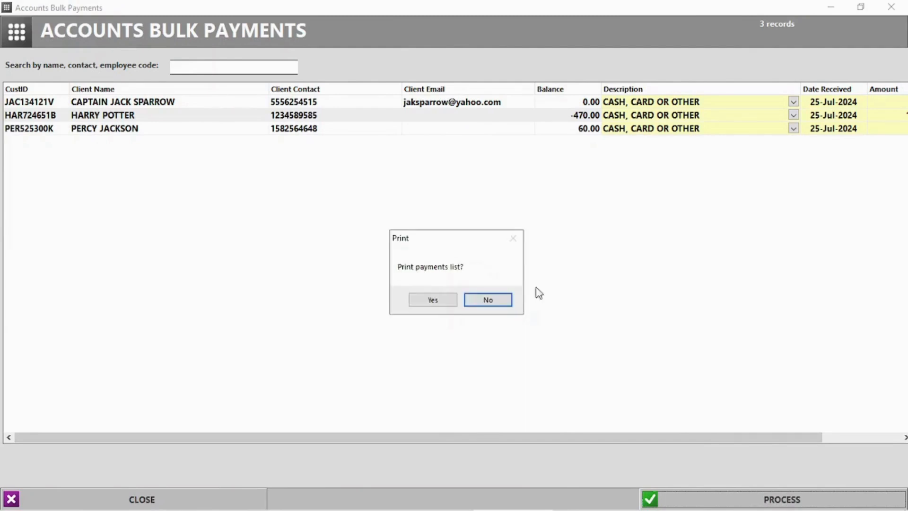
left_click(497, 299)
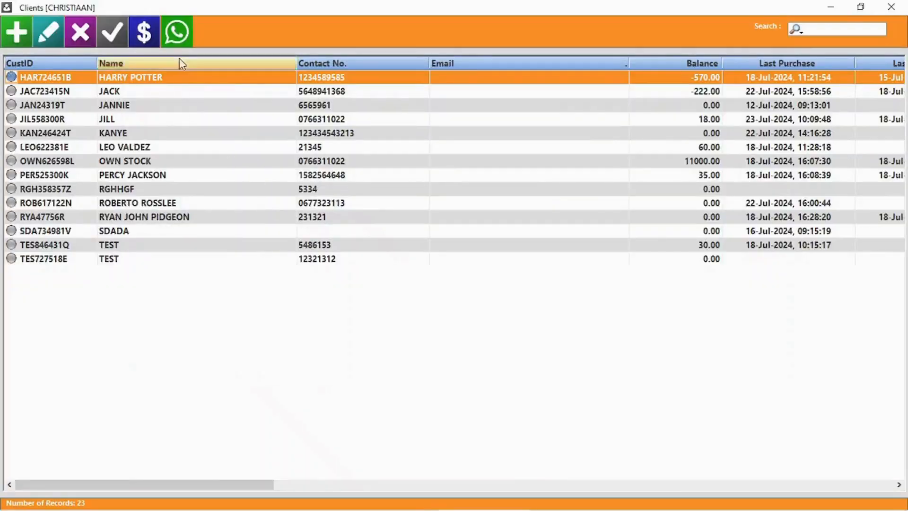
left_click(179, 34)
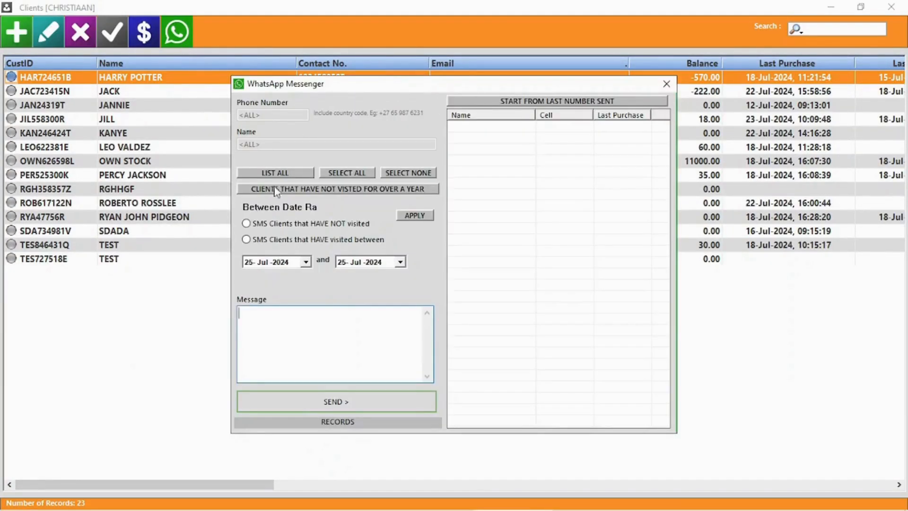
left_click(286, 174)
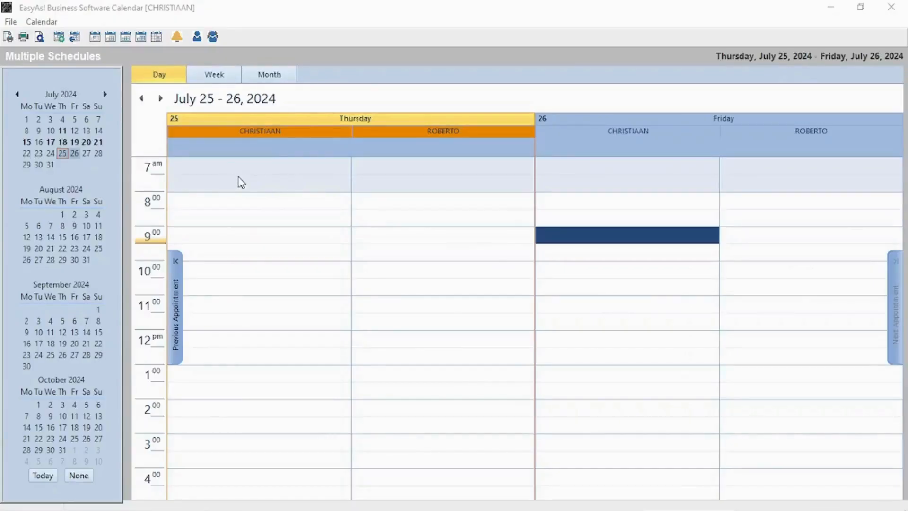
Step: Book a QUOTE CLIENT job titled LAPTOPS at 9:30 Thursday with a reminder, dismissing reminders
double_click(233, 251)
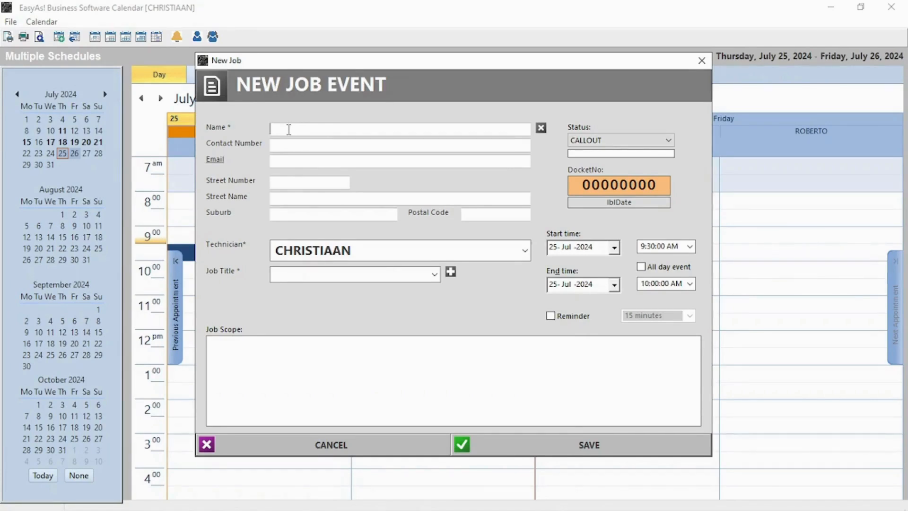
left_click(668, 140)
left_click(610, 160)
type("J")
left_click(296, 183)
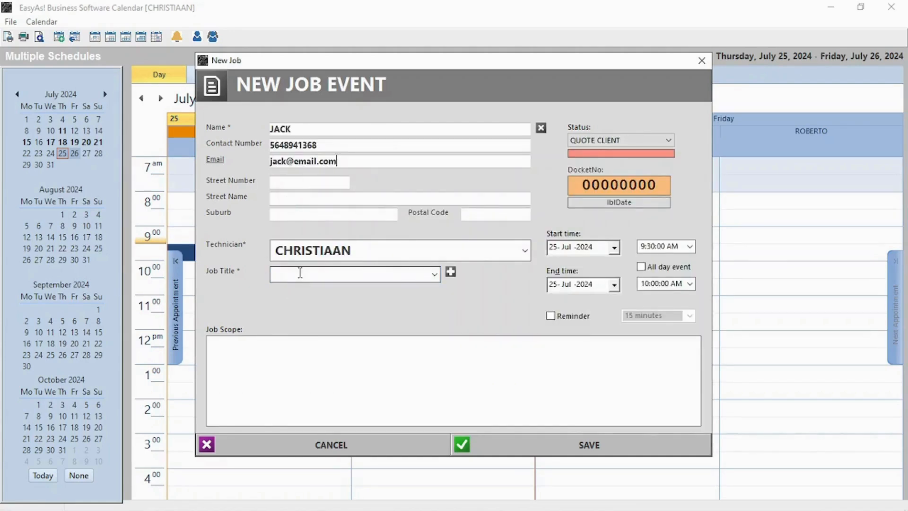
left_click(434, 274)
left_click(350, 323)
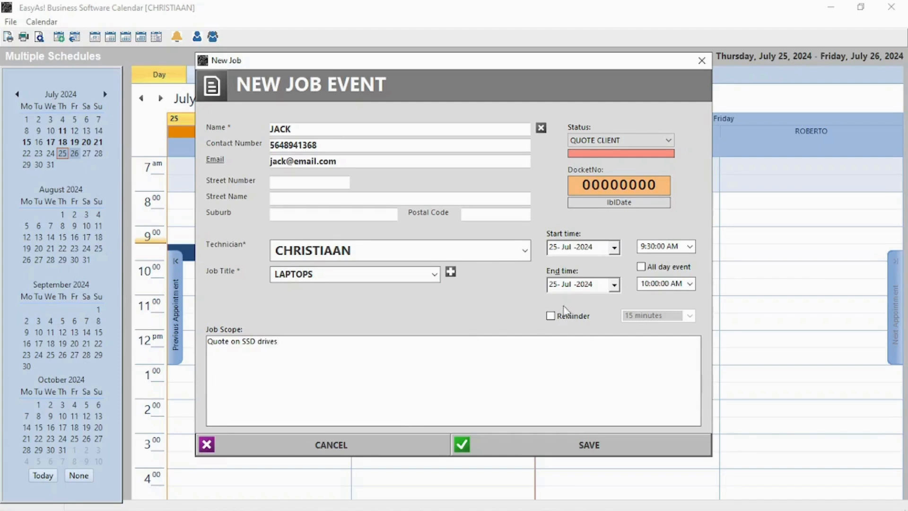
left_click(562, 316)
left_click(589, 445)
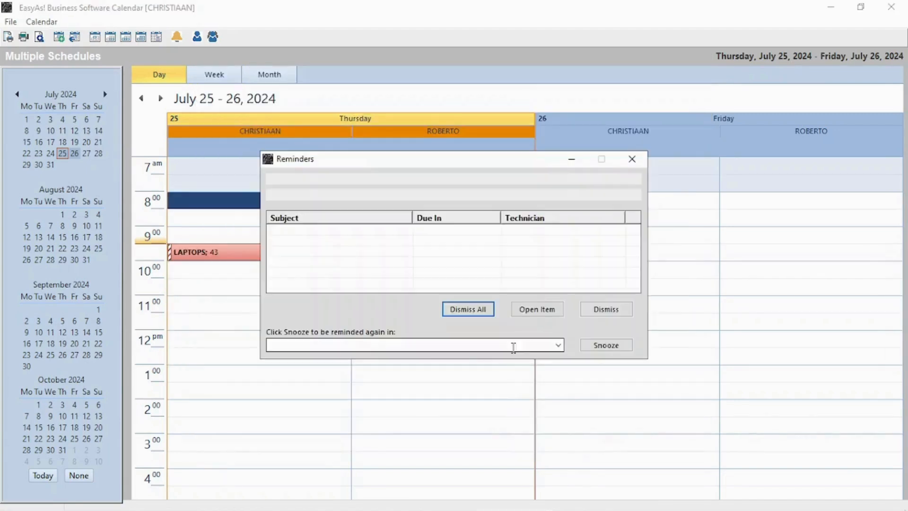
left_click(408, 238)
left_click(468, 309)
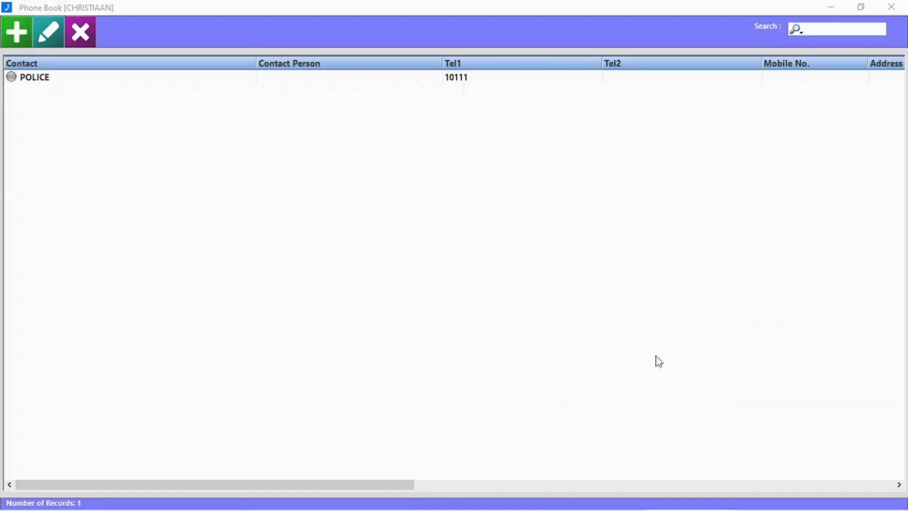
Step: Add a phone book contact named Hospital with telephone 08169358
left_click(18, 33)
type("Hospital")
left_click(527, 143)
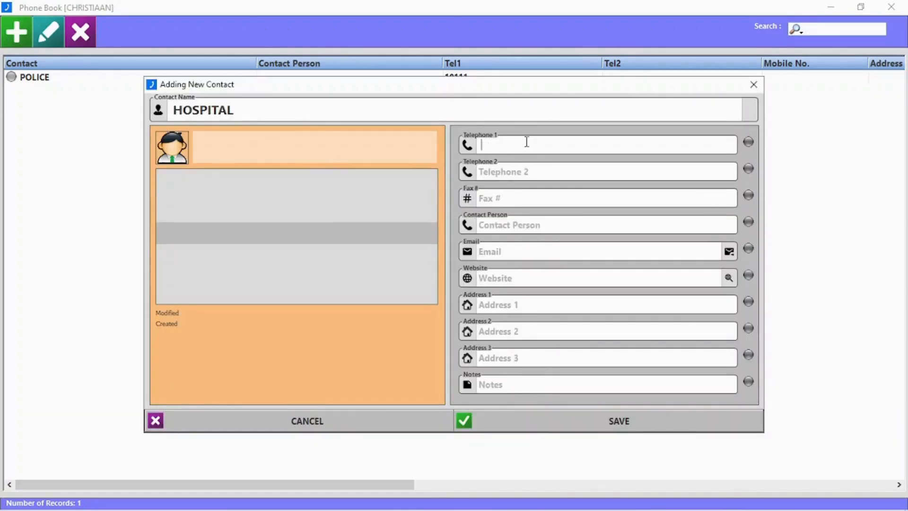
type("08169358")
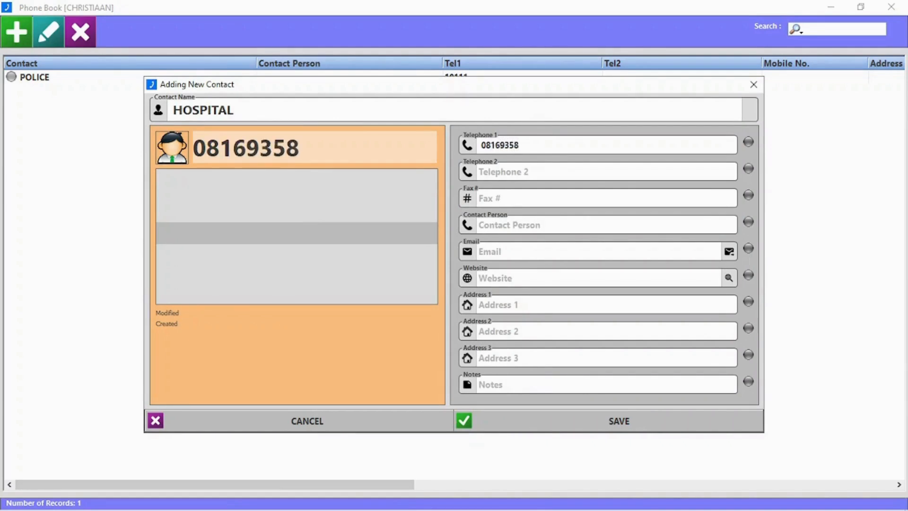
left_click(549, 221)
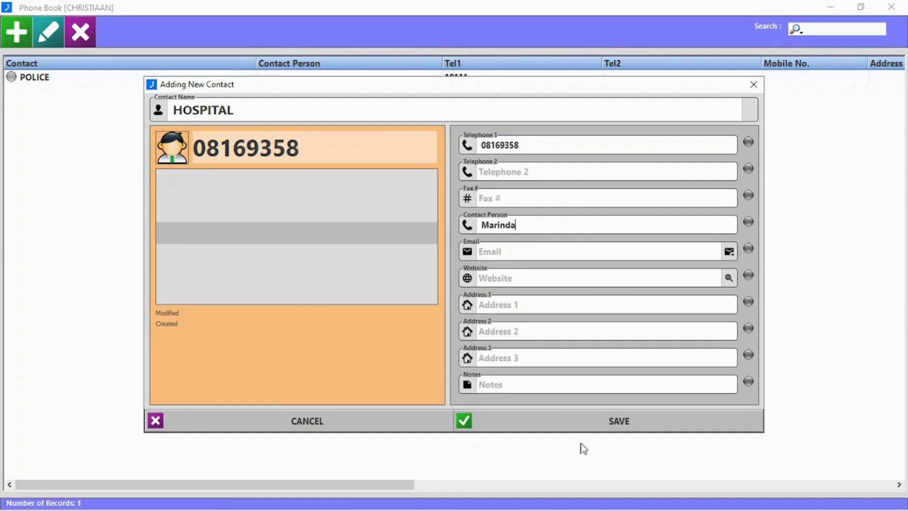
left_click(620, 423)
Step: Delete the HOSPITAL contact and close the phone book
double_click(97, 81)
left_click(756, 85)
left_click(81, 32)
left_click(430, 307)
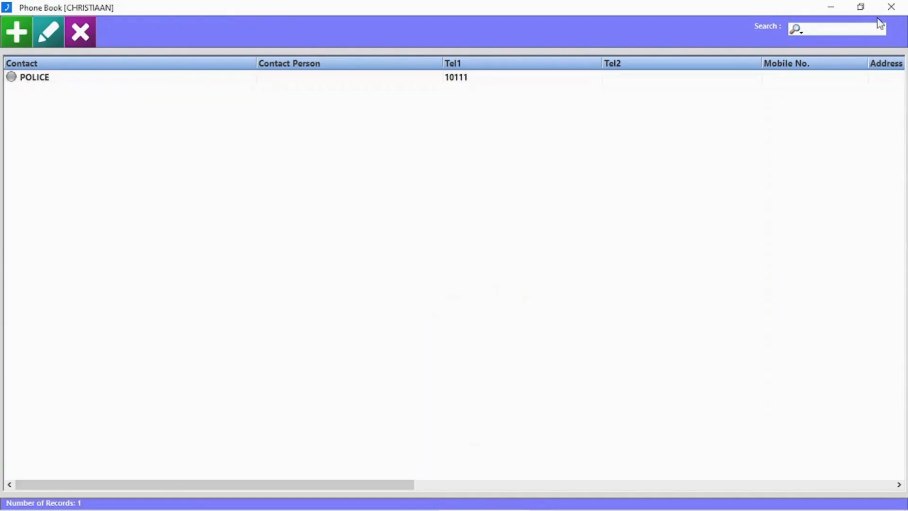
left_click(891, 7)
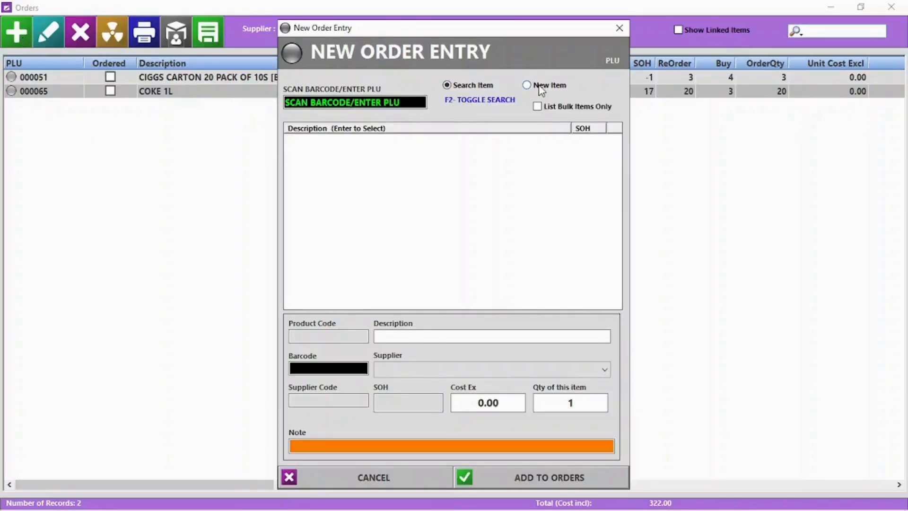
Step: Order 5 of PLU 0015 PORK PER KG and 5 CHICKEN PER KG found by name search
left_click(363, 103)
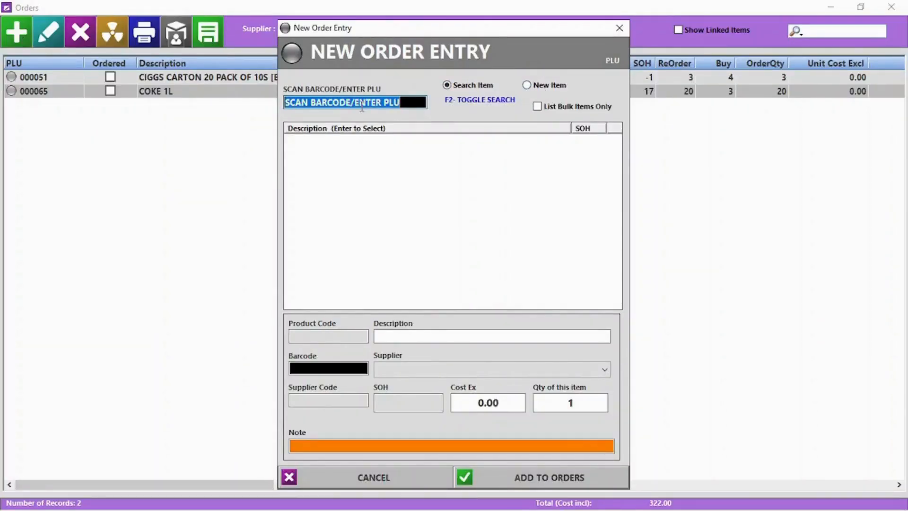
type("0015")
key("Return")
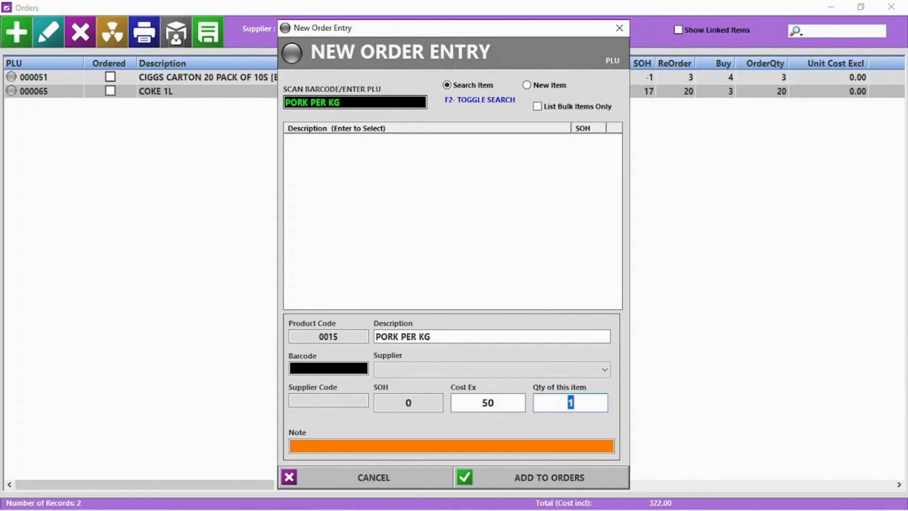
type("5")
key("Return")
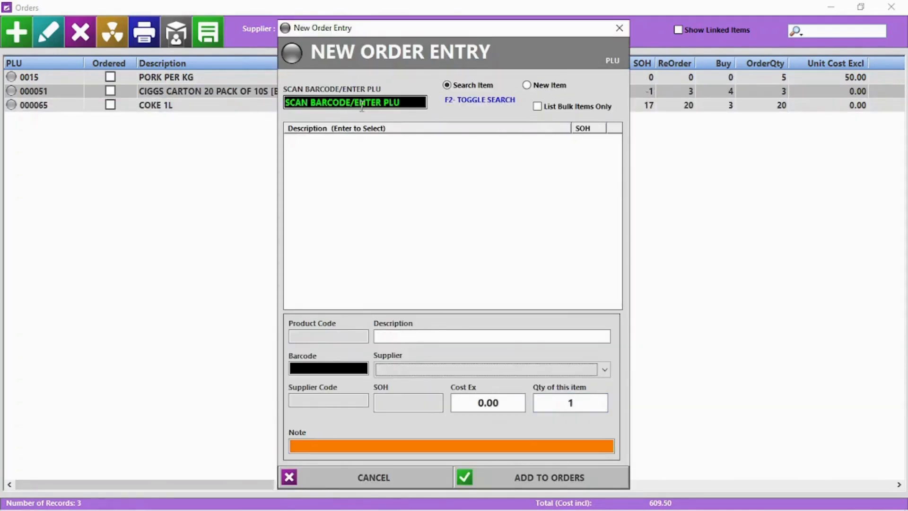
key("F2")
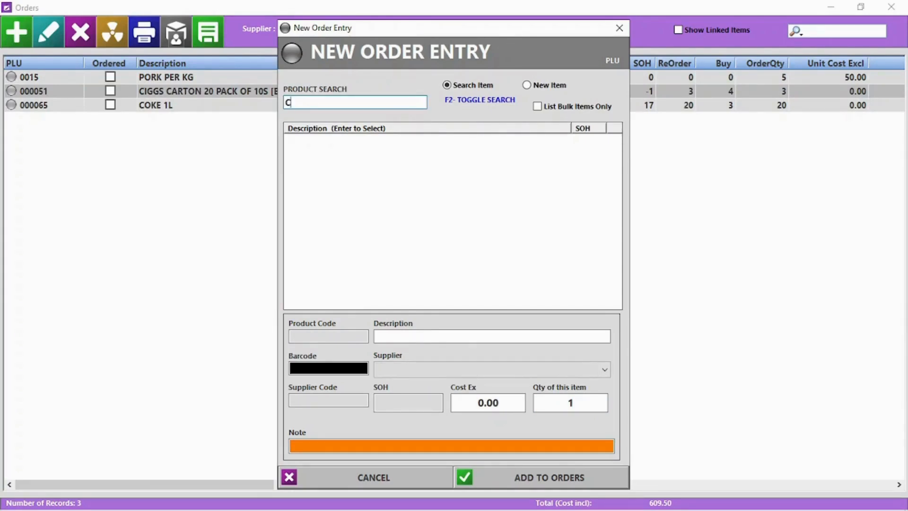
type("C")
double_click(353, 175)
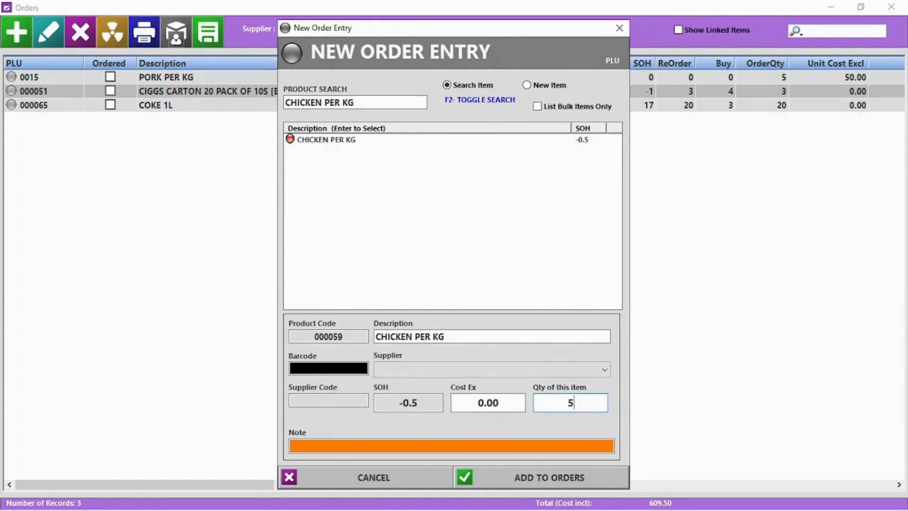
key("Return")
left_click(375, 478)
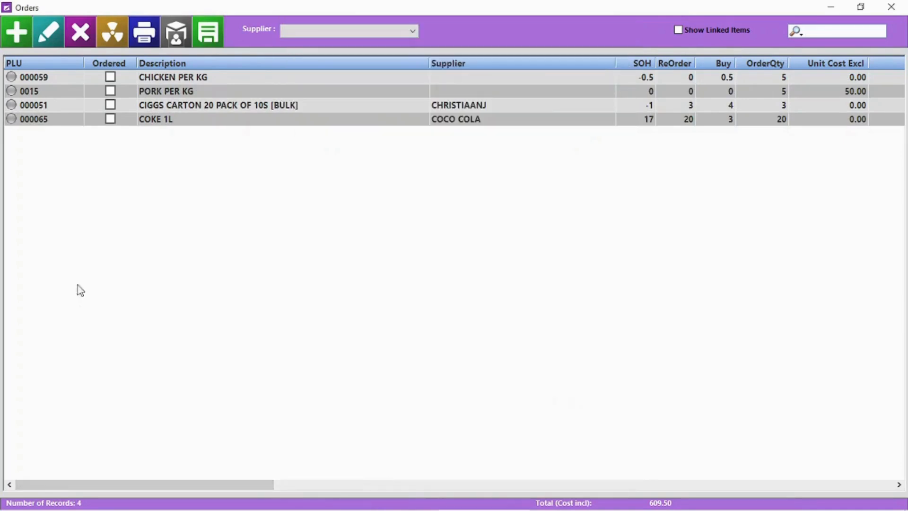
Step: Show all suppliers' orders and set CHICKEN PER KG to the first supplier, quantity 4
left_click(314, 33)
left_click(319, 44)
double_click(81, 78)
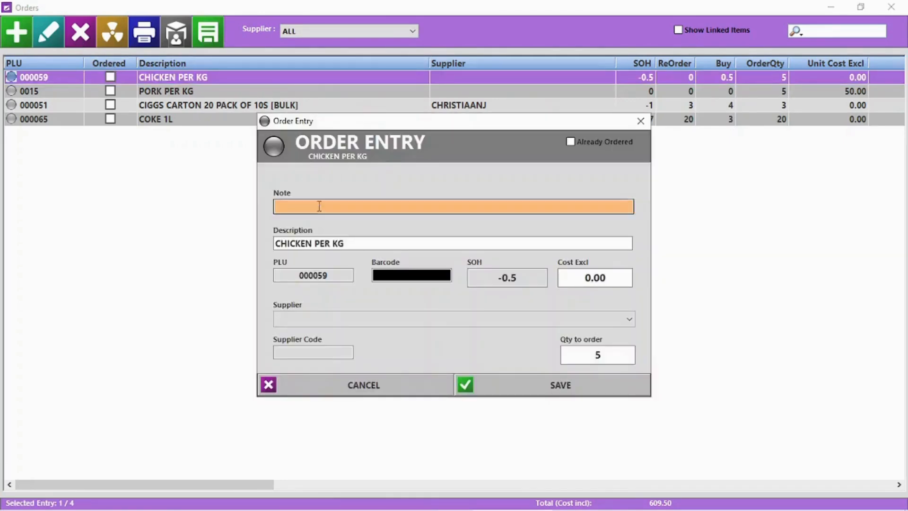
left_click(628, 319)
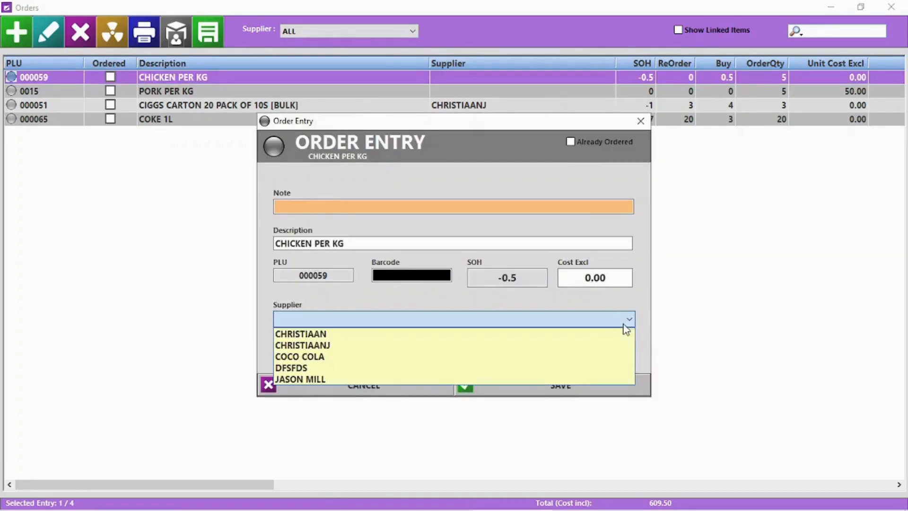
left_click(578, 339)
left_click(621, 355)
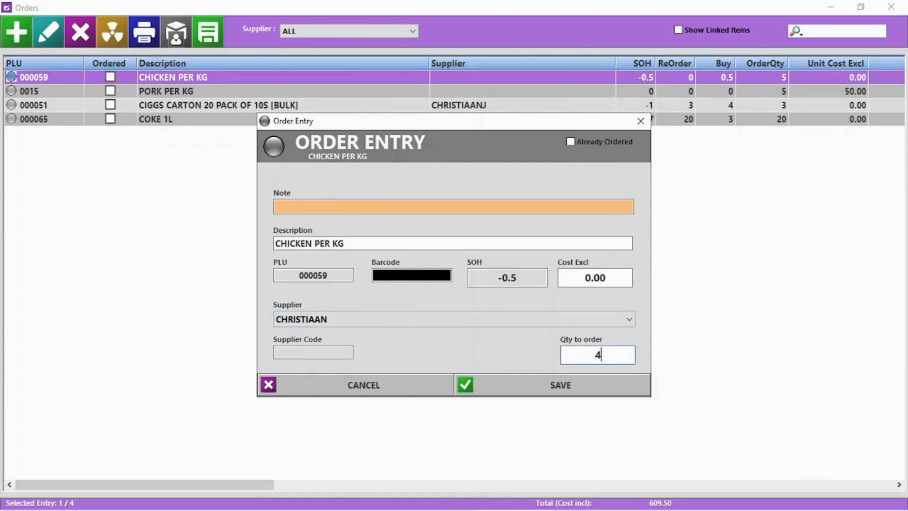
left_click(587, 394)
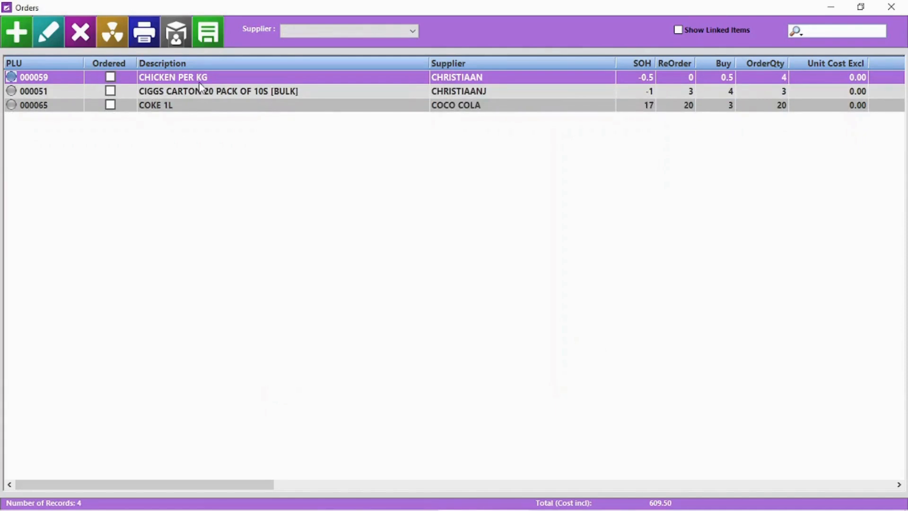
Step: Delete the CIGGS CARTON line, clear all order sheets, and close Orders
left_click(178, 96)
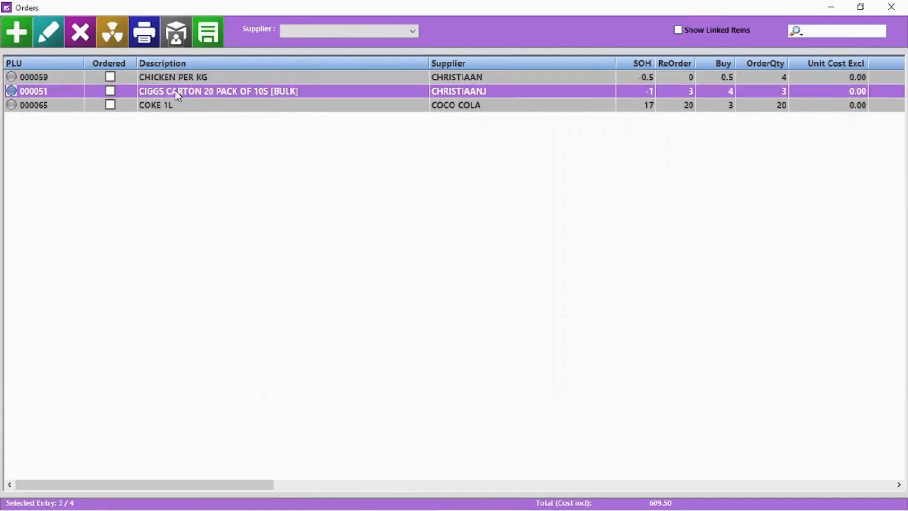
left_click(86, 37)
left_click(445, 310)
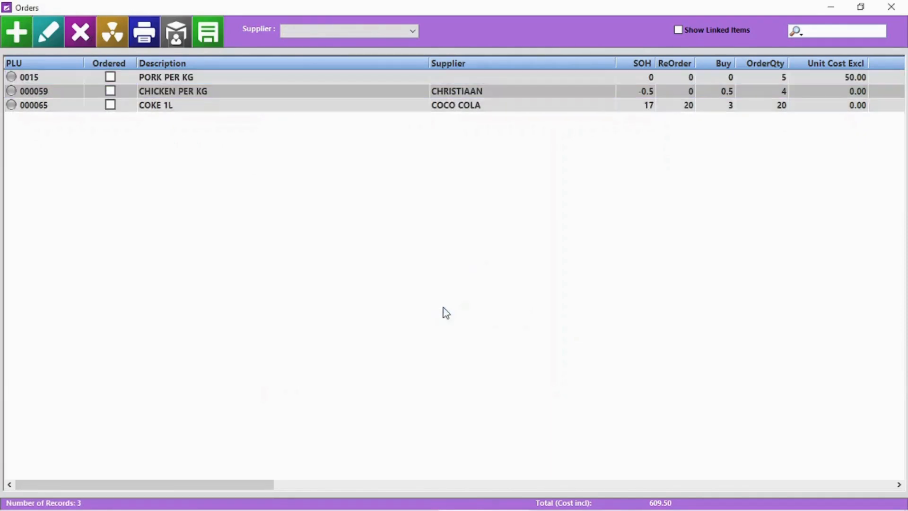
left_click(117, 36)
left_click(429, 310)
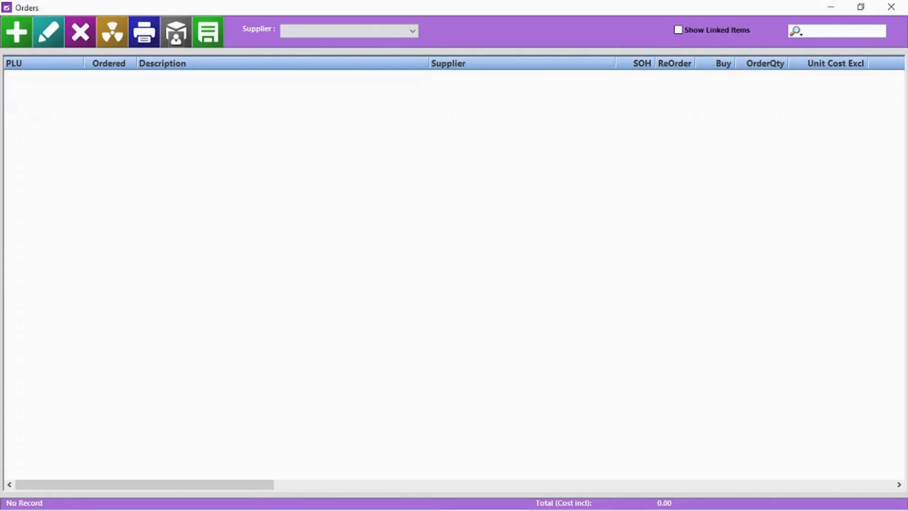
left_click(891, 7)
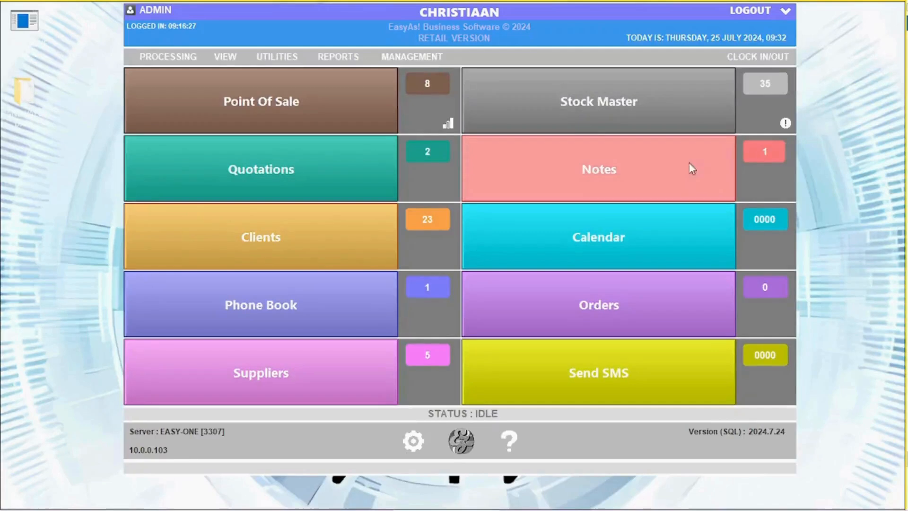
Step: Add the low-stock COKE 1L and CIGGS carton to orders from the stock alert
left_click(786, 124)
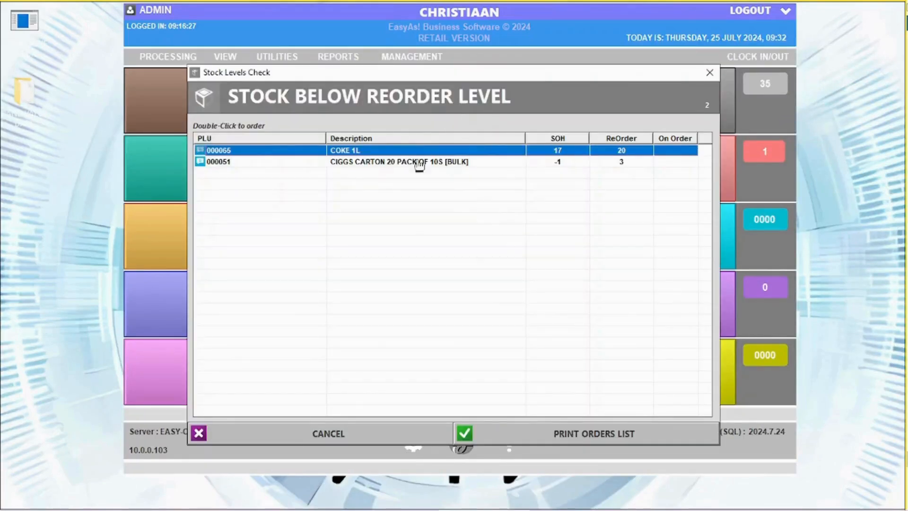
double_click(406, 155)
left_click(532, 482)
double_click(416, 162)
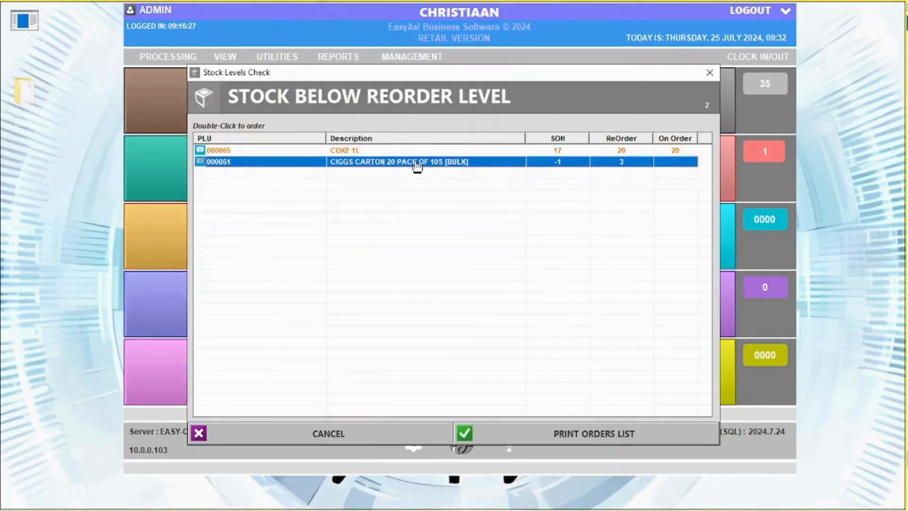
left_click(568, 480)
left_click(329, 437)
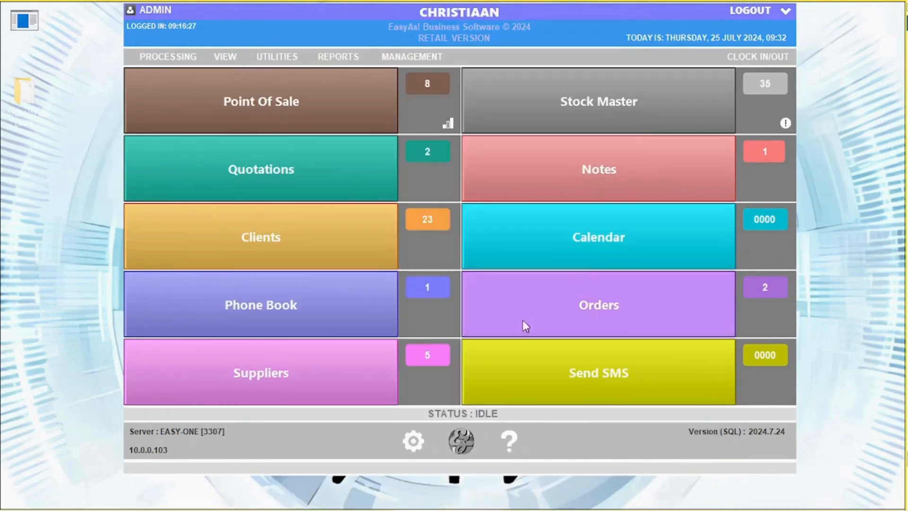
left_click(589, 308)
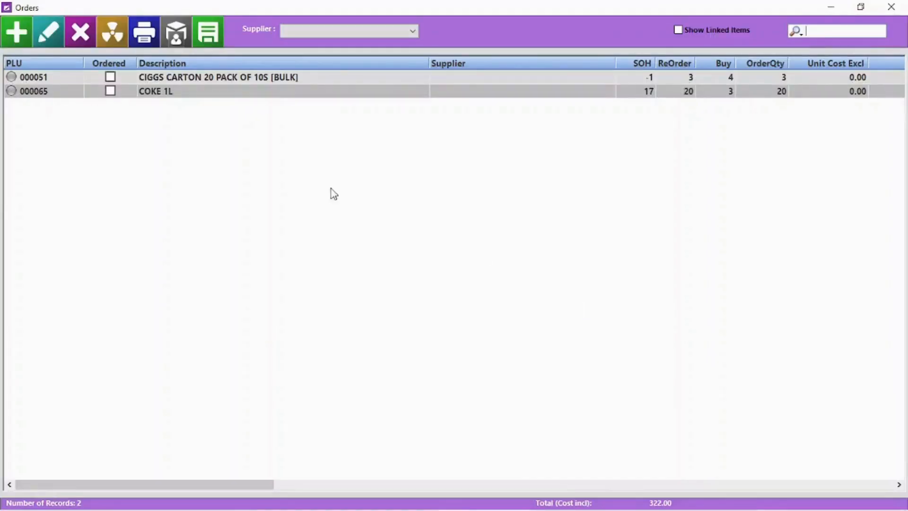
left_click(161, 76)
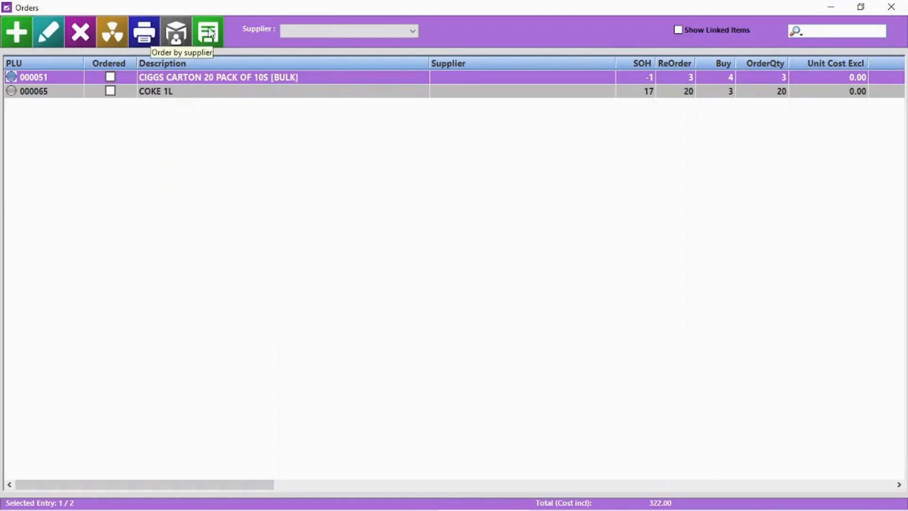
Step: Order by supplier, adding 5 PRINGLES CHEESE AND CHIVES from their supplier
left_click(345, 30)
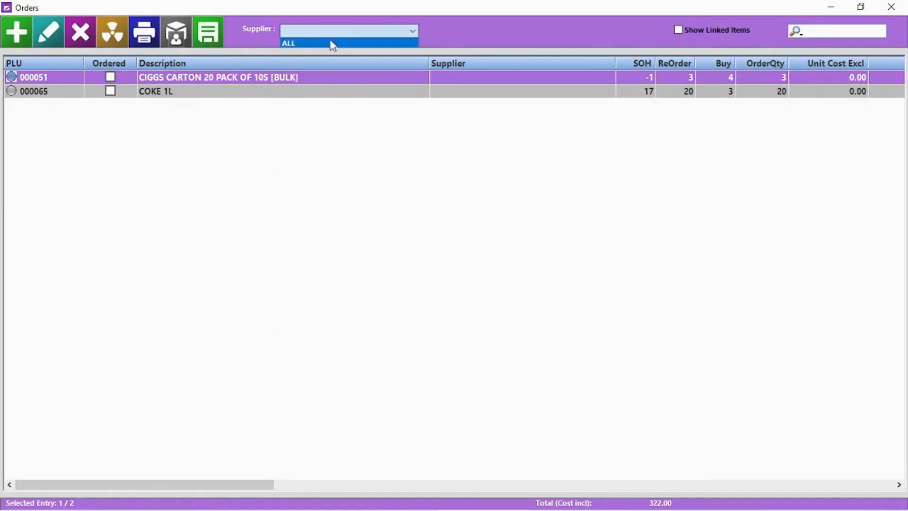
left_click(345, 41)
left_click(180, 37)
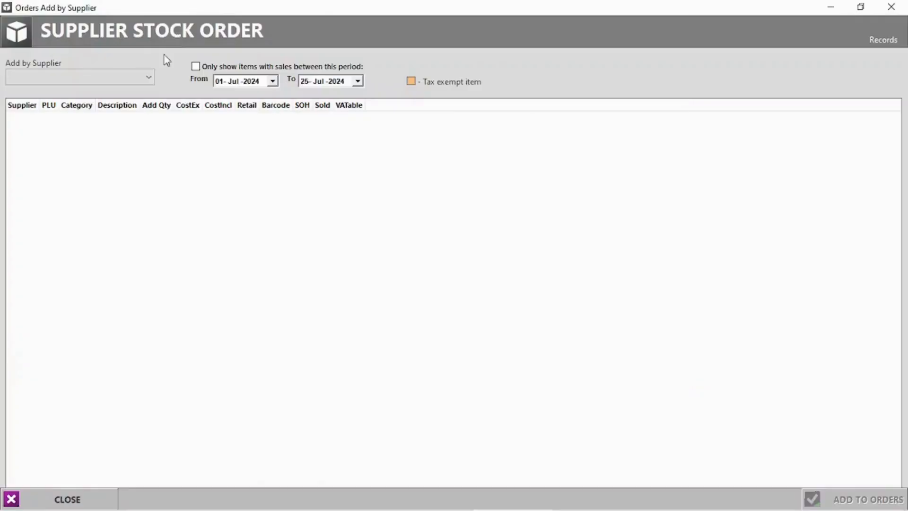
left_click(100, 76)
left_click(52, 97)
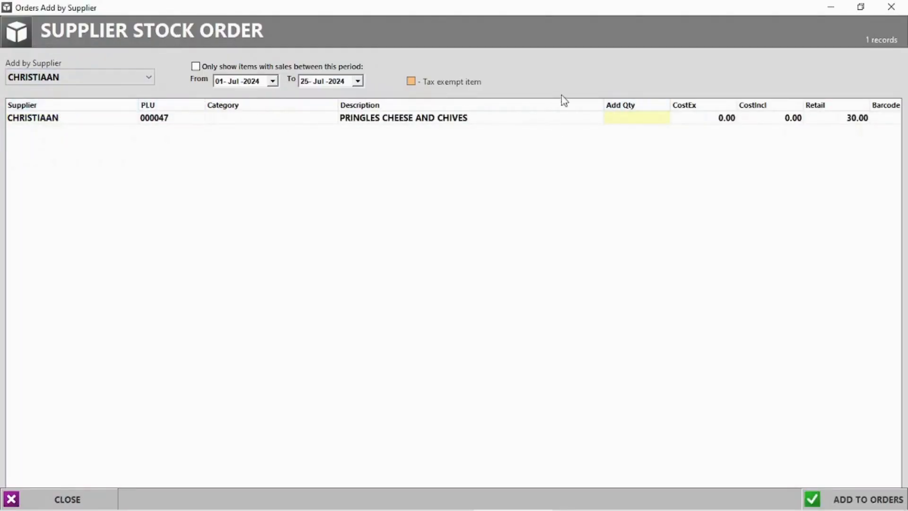
left_click(636, 122)
key("Return")
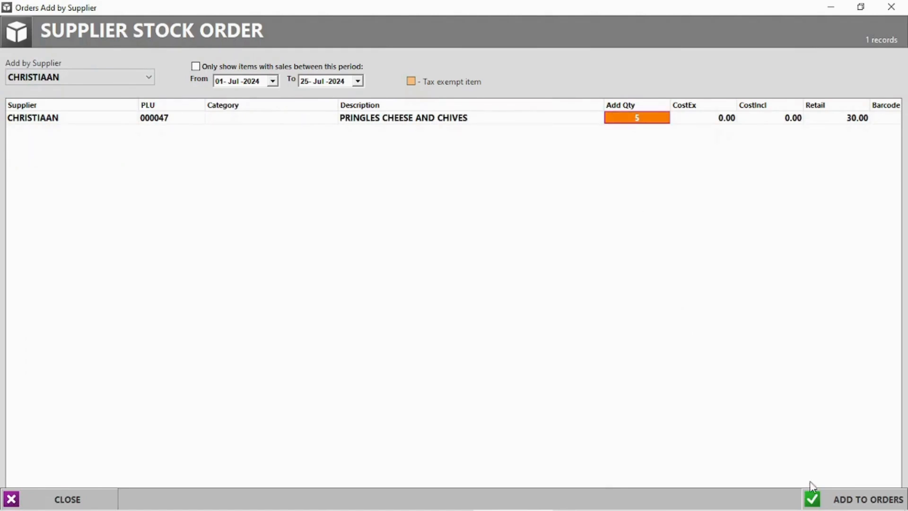
left_click(852, 501)
left_click(431, 308)
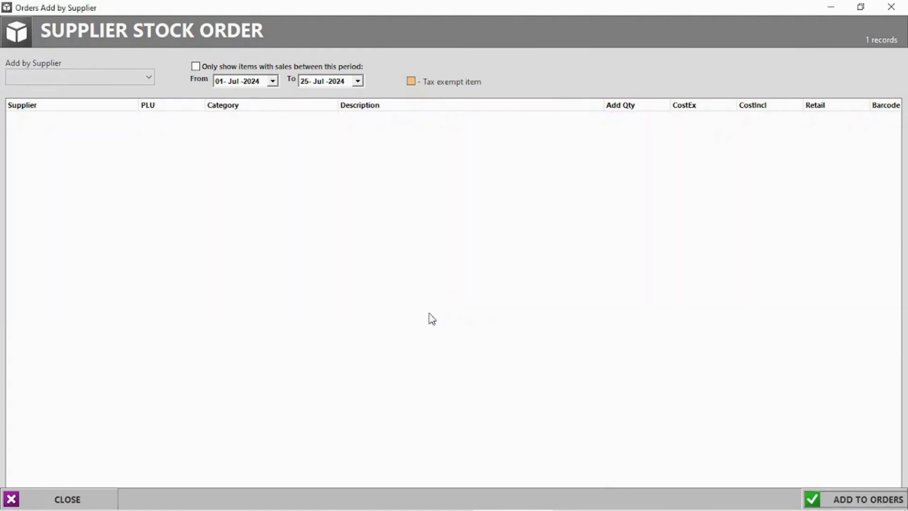
left_click(892, 6)
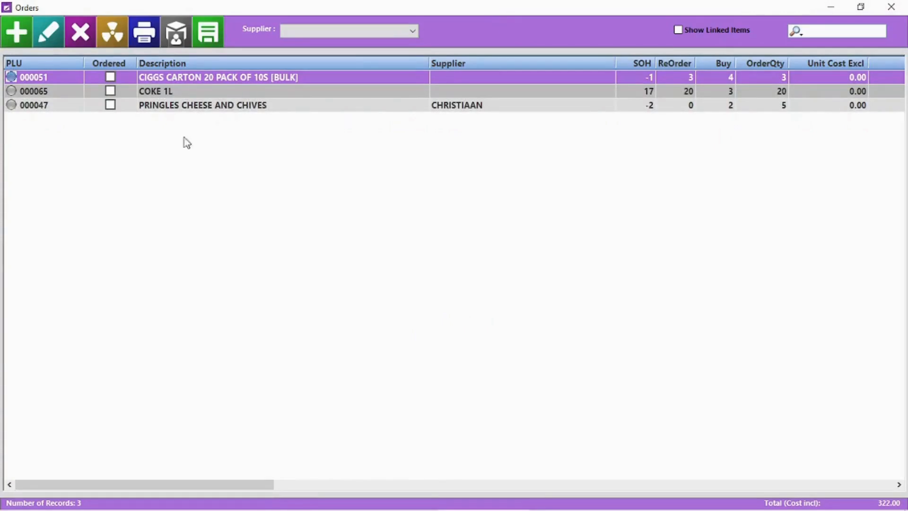
Step: Filter the orders list to show only the Pringles supplier's orders
left_click(338, 33)
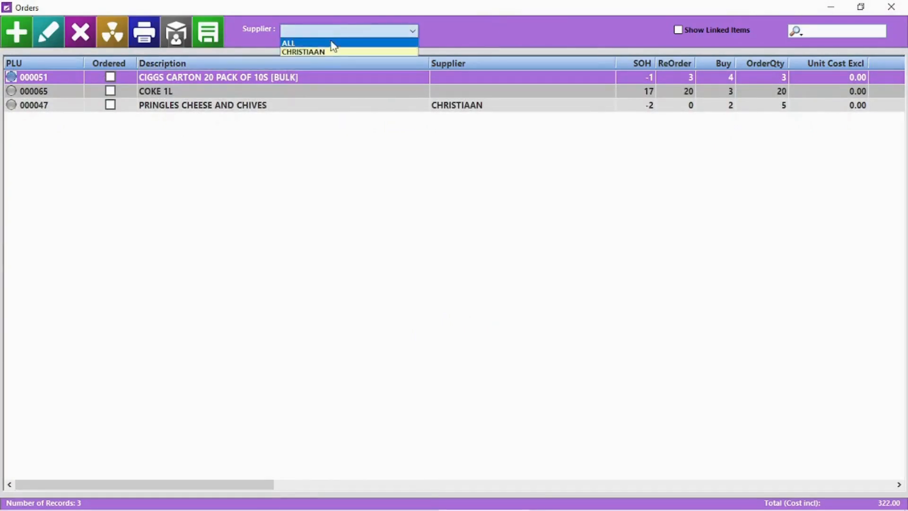
left_click(302, 41)
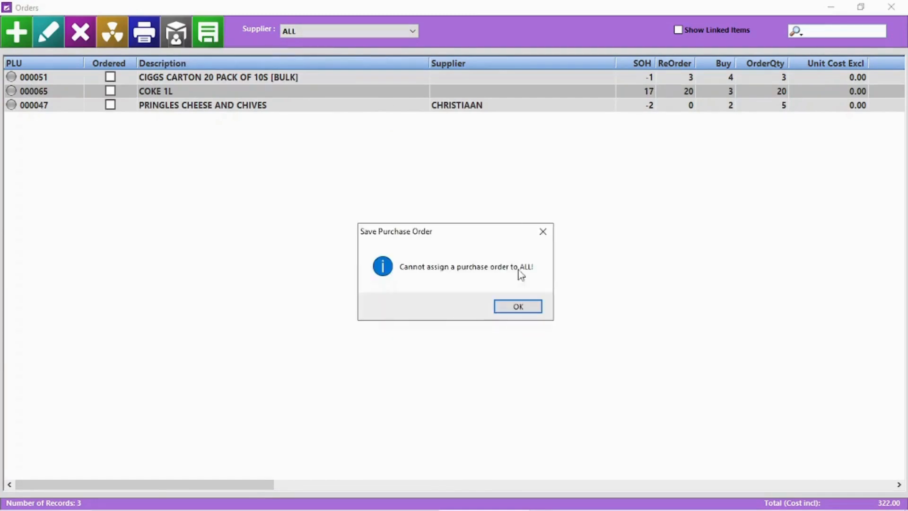
left_click(521, 309)
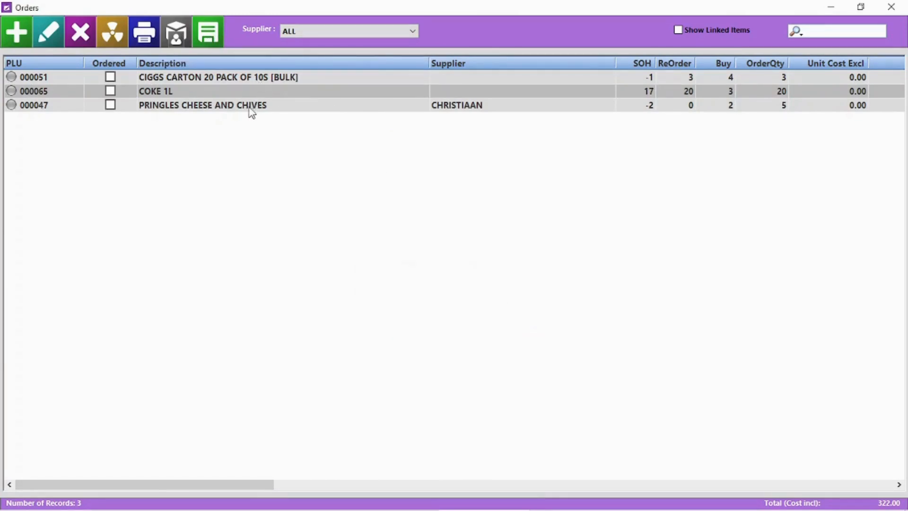
left_click(227, 78)
left_click(318, 32)
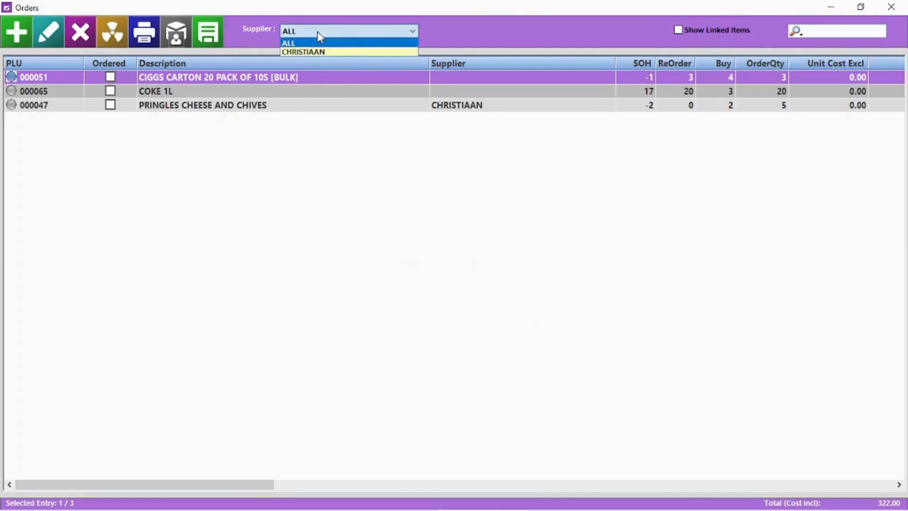
left_click(318, 52)
Step: Issue a purchase order noted 'Need by monday', without delivery address, printed with supplier PLU codes
left_click(208, 33)
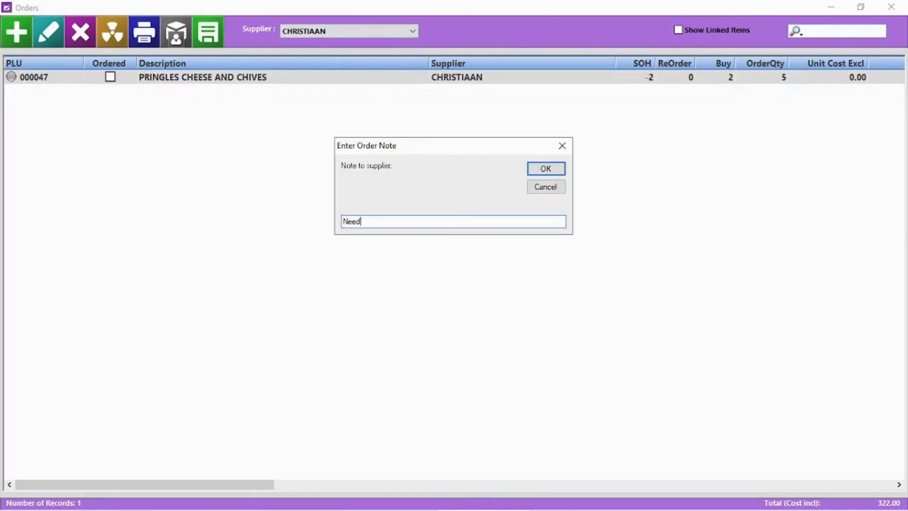
type("Need by monday")
key("Return")
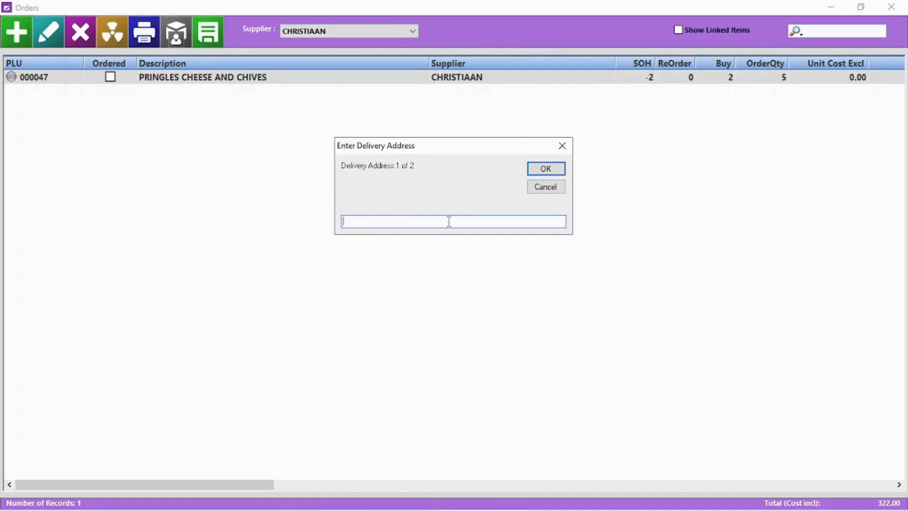
left_click(548, 170)
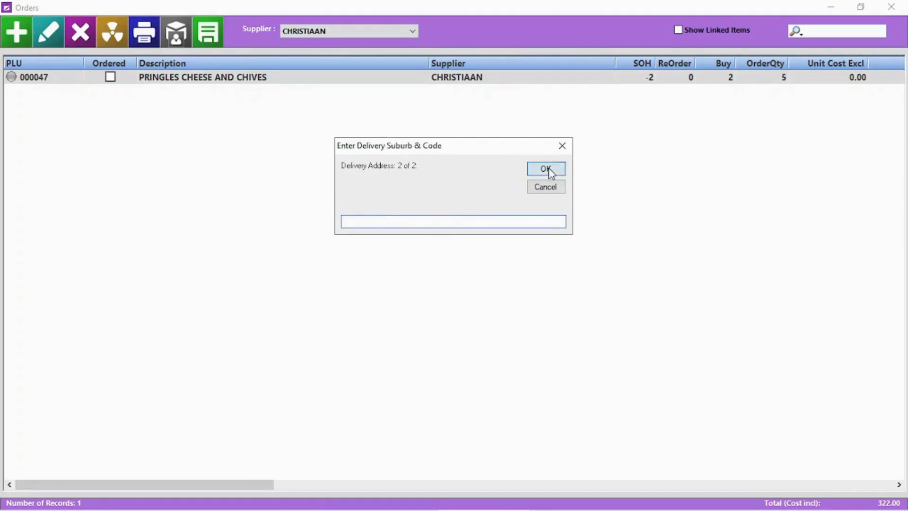
left_click(547, 169)
left_click(492, 305)
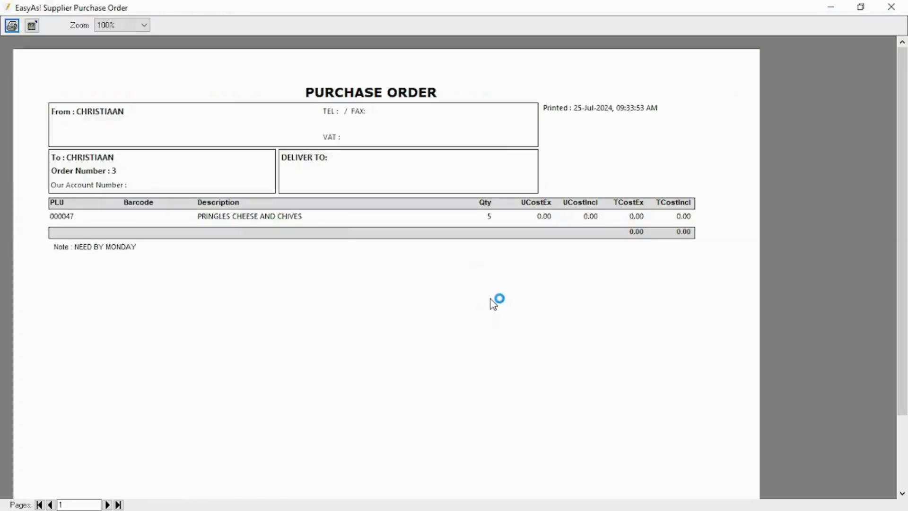
left_click(891, 7)
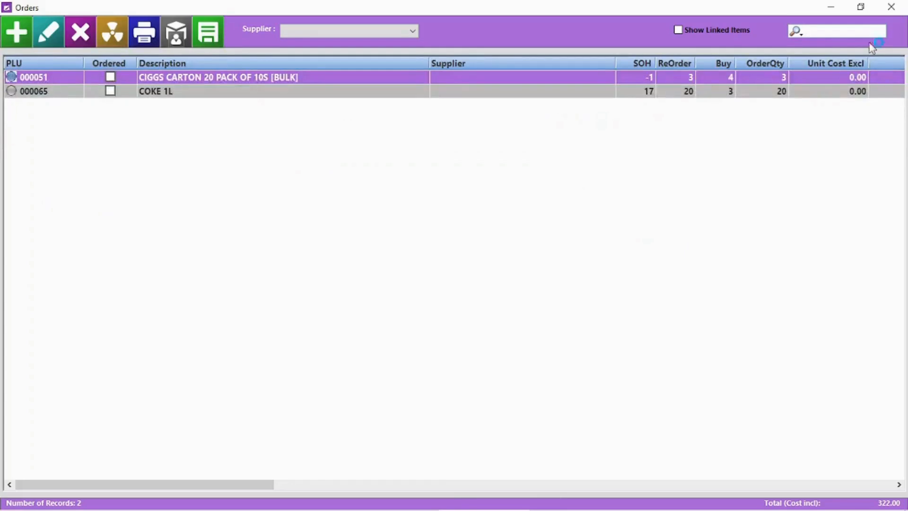
Step: Set COCO COLA as the supplier on the CIGGS CARTON and COKE 1L orders
double_click(334, 84)
left_click(398, 326)
left_click(341, 355)
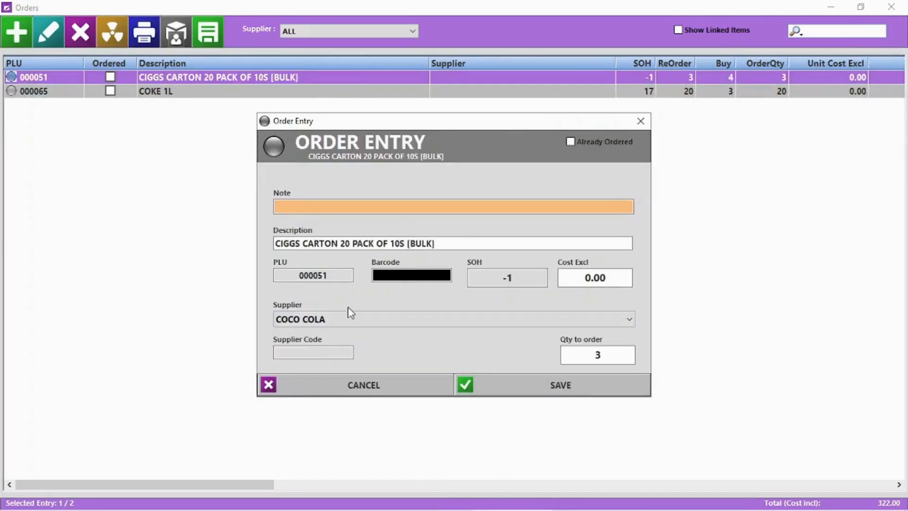
left_click(586, 393)
left_click(358, 32)
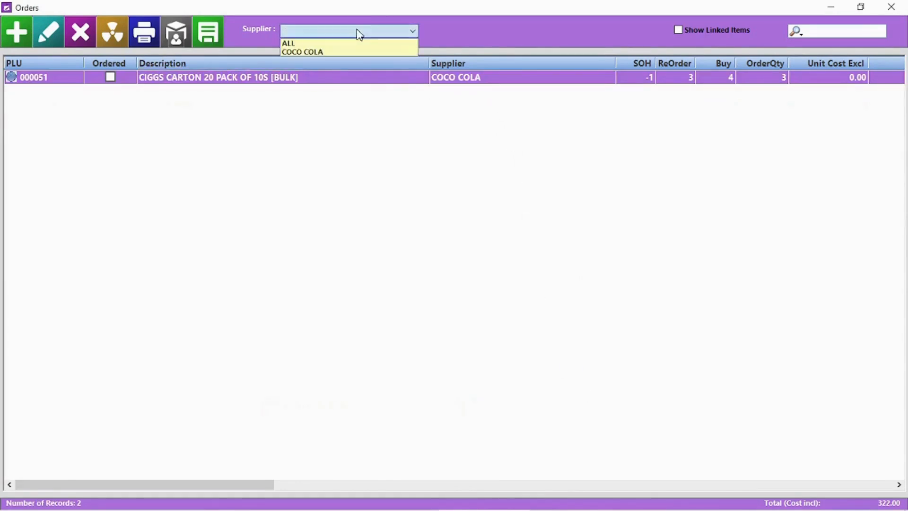
left_click(362, 43)
double_click(452, 78)
left_click(420, 316)
left_click(376, 355)
left_click(580, 394)
Step: Filter orders to COCO COLA and generate its purchase order without supplier PLU codes
left_click(397, 31)
left_click(385, 51)
left_click(208, 32)
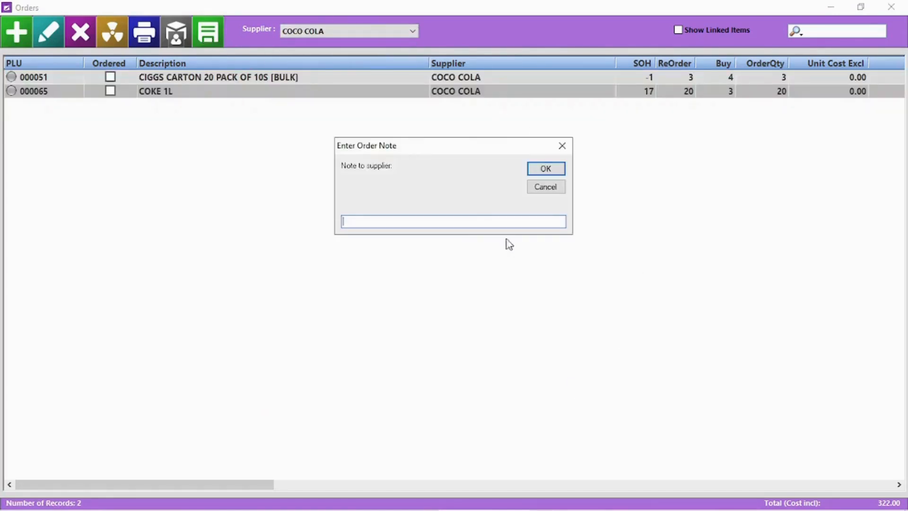
left_click(540, 171)
left_click(539, 170)
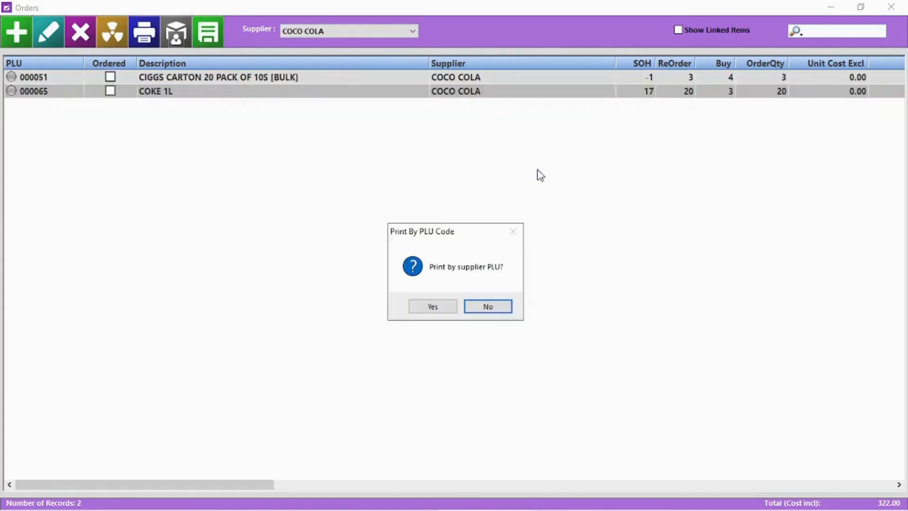
left_click(509, 307)
left_click(895, 8)
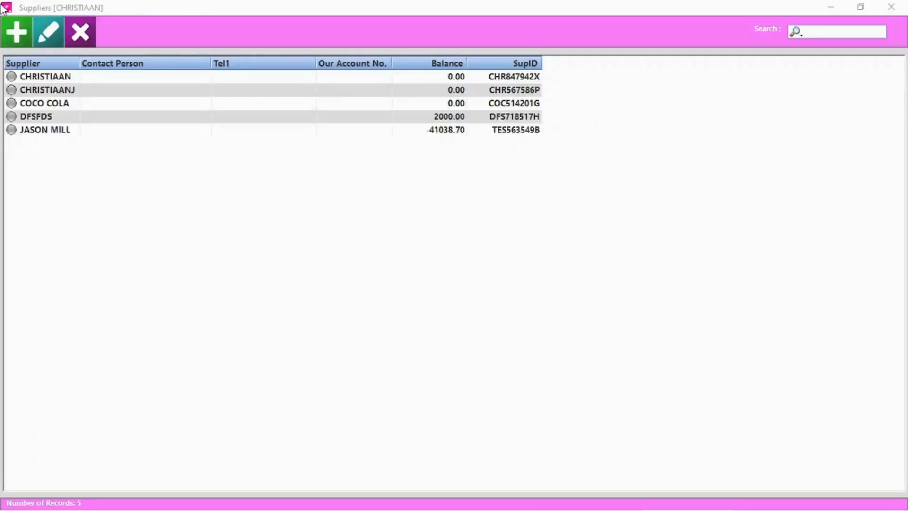
Step: Add supplier Stardew Valley with its contact number and a Fresh Produce note, and save
key("Insert")
type("Stardew Valley")
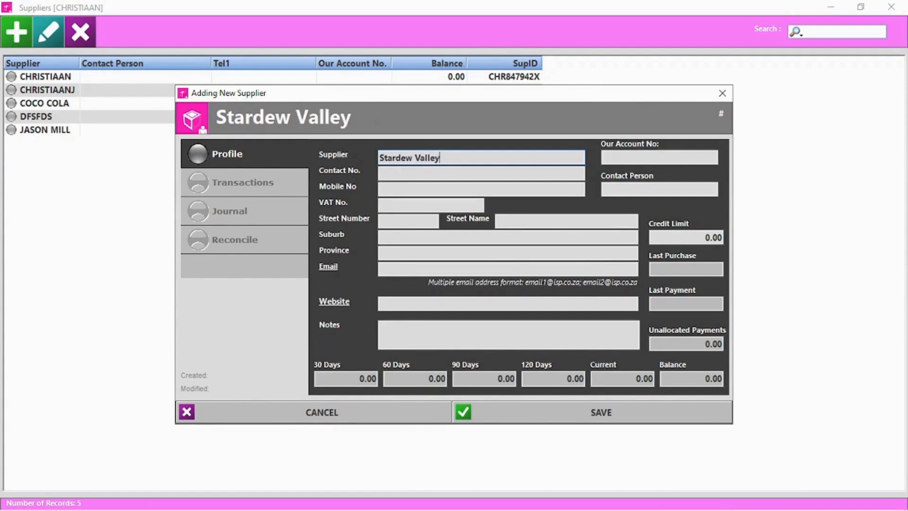
left_click(437, 172)
type("2846518")
left_click(612, 156)
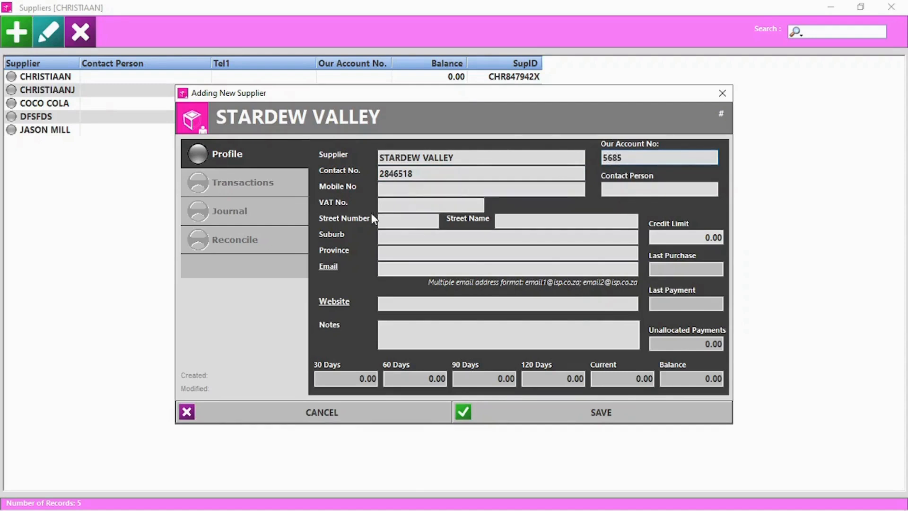
left_click(408, 338)
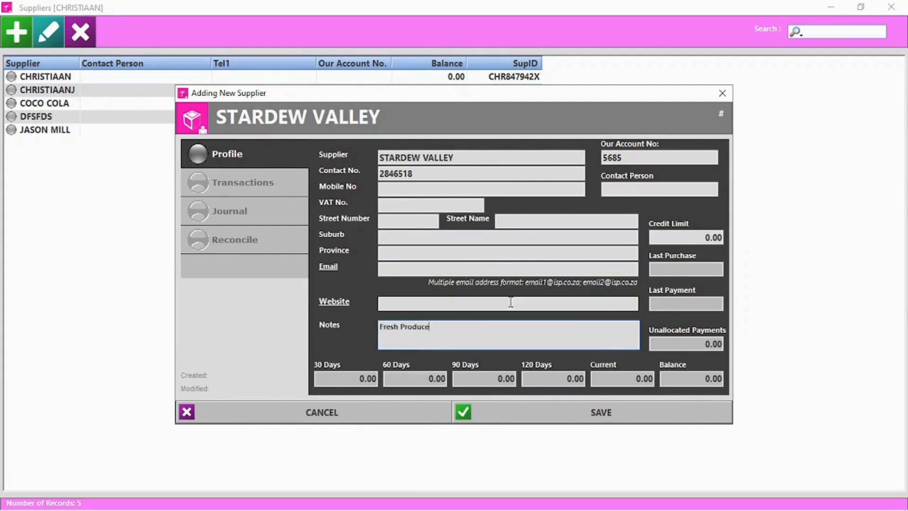
left_click(618, 422)
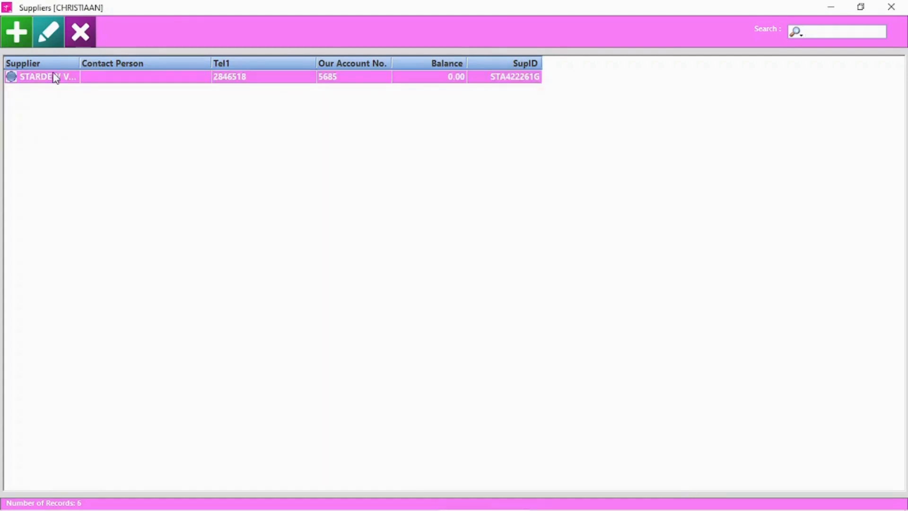
Step: Open the STARDEW VALLEY record and check its empty transaction statement
left_click(51, 33)
left_click(243, 184)
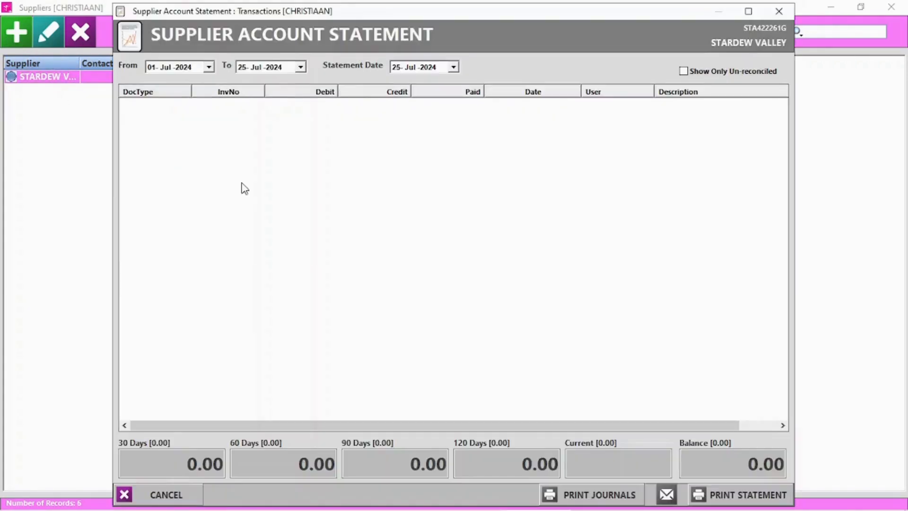
left_click(779, 12)
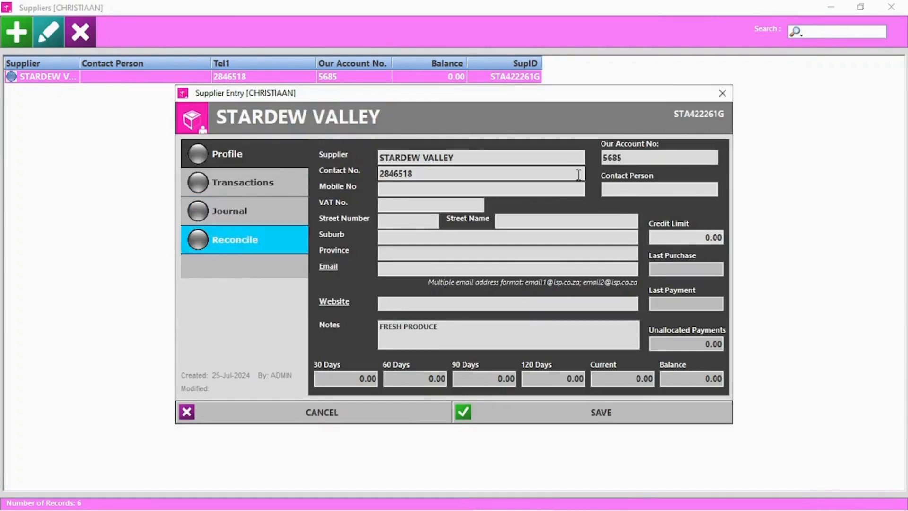
left_click(724, 90)
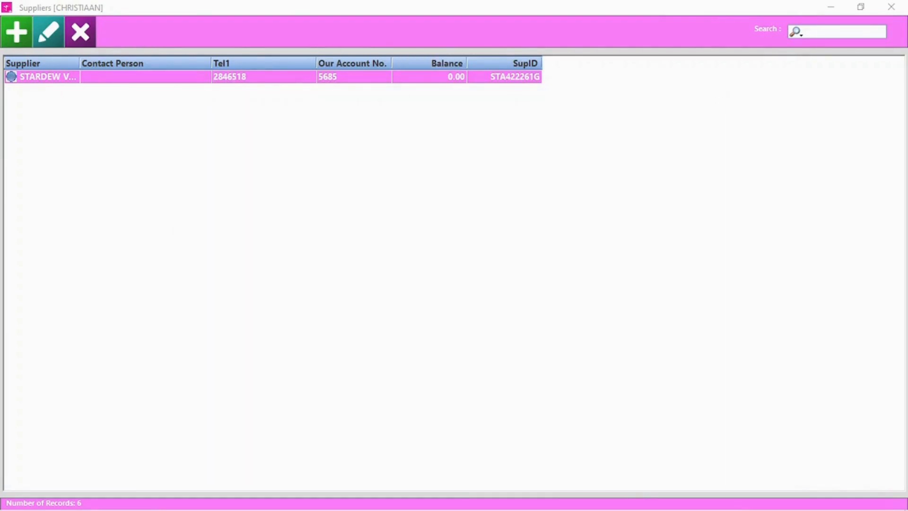
Step: Post a 300.00 credit journal to COCO COLA's account, skipping printing
double_click(61, 102)
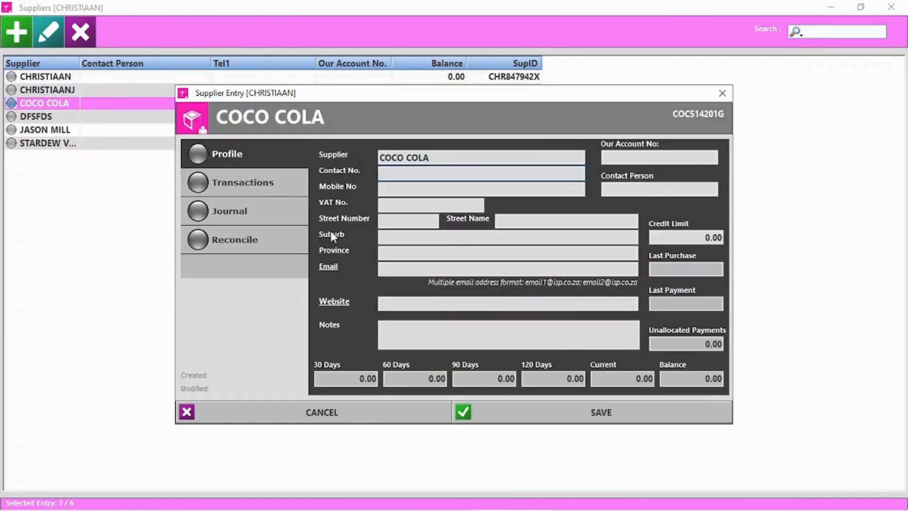
left_click(263, 183)
left_click(795, 9)
left_click(282, 212)
left_click(294, 312)
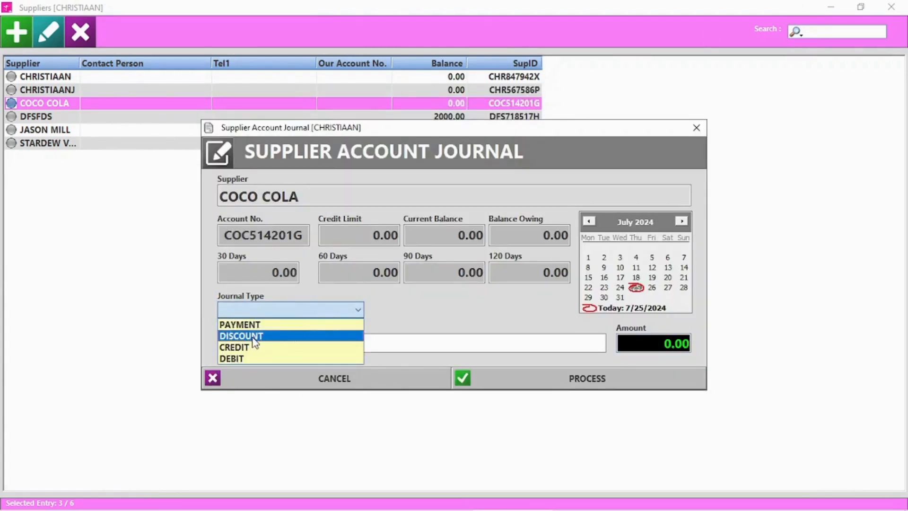
left_click(251, 346)
left_click(642, 343)
type("300.00")
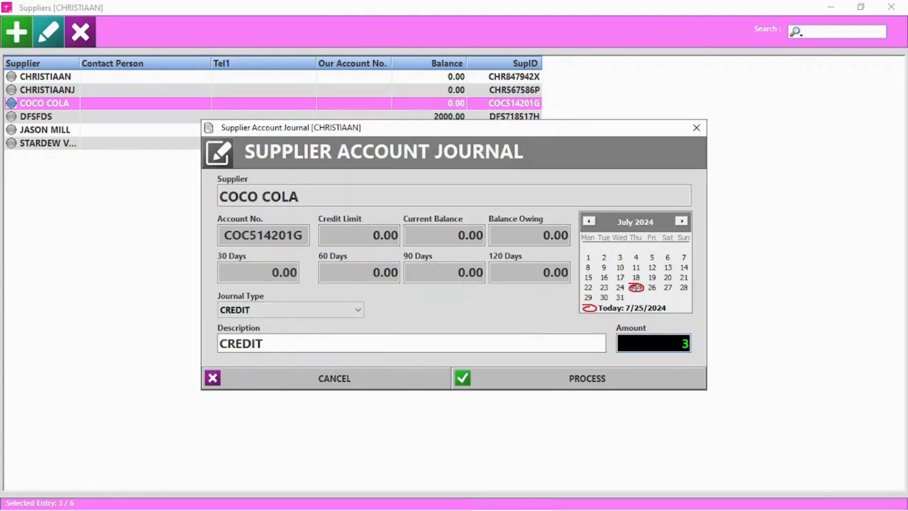
left_click(582, 373)
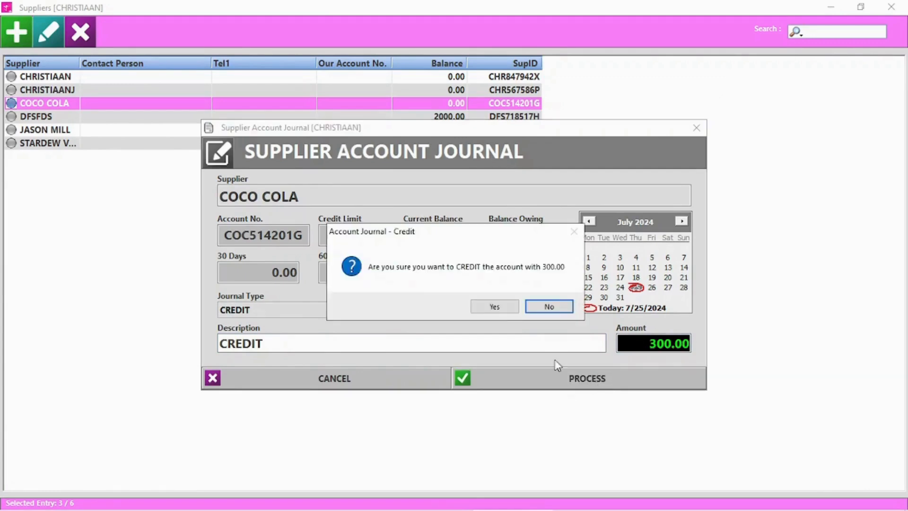
left_click(500, 309)
left_click(497, 307)
left_click(496, 306)
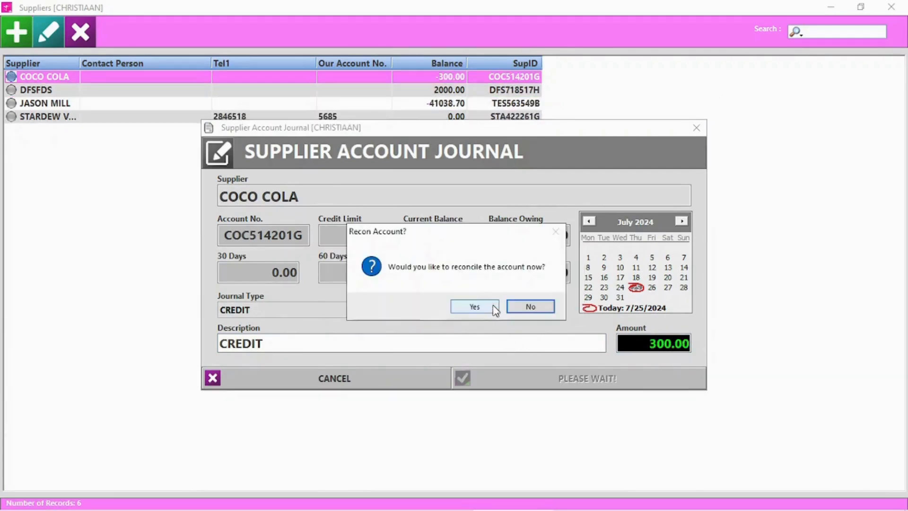
left_click(536, 308)
Step: Verify the new CREDIT NOTE on COCO COLA's statement and glance at reconciliation
double_click(51, 79)
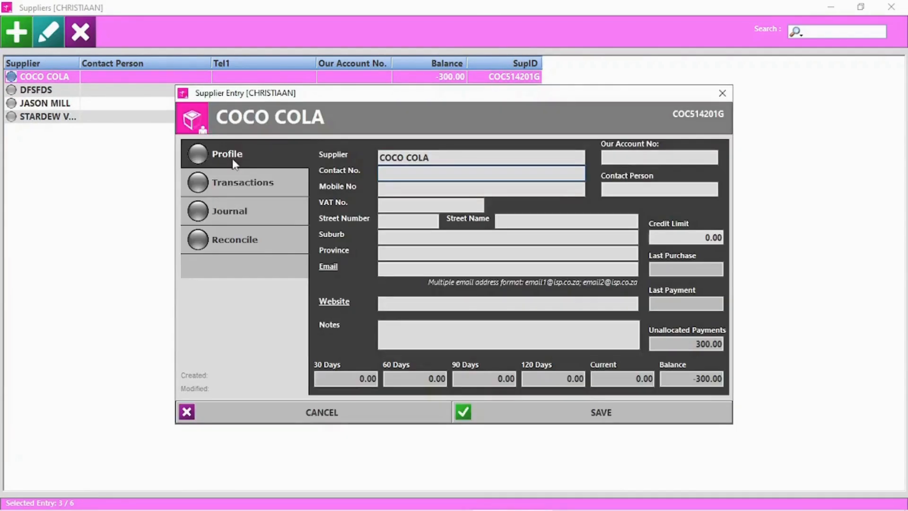
left_click(231, 177)
left_click(180, 109)
left_click(780, 11)
left_click(251, 249)
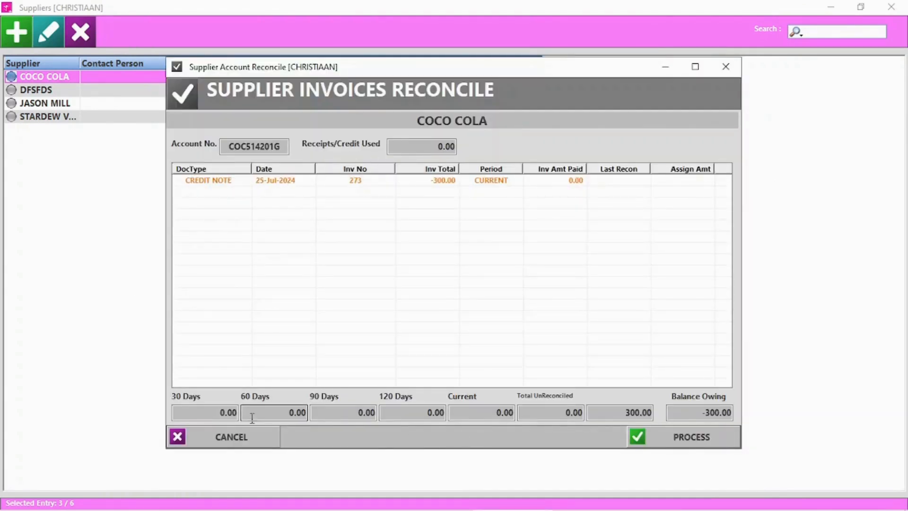
left_click(234, 438)
left_click(274, 416)
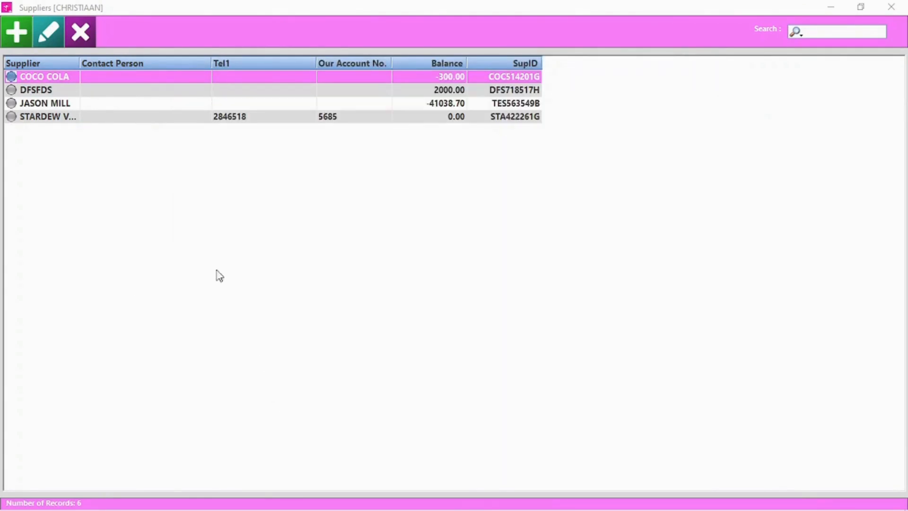
Step: Delete the DFSFDS supplier and return to the main menu
left_click(49, 90)
left_click(90, 33)
left_click(458, 310)
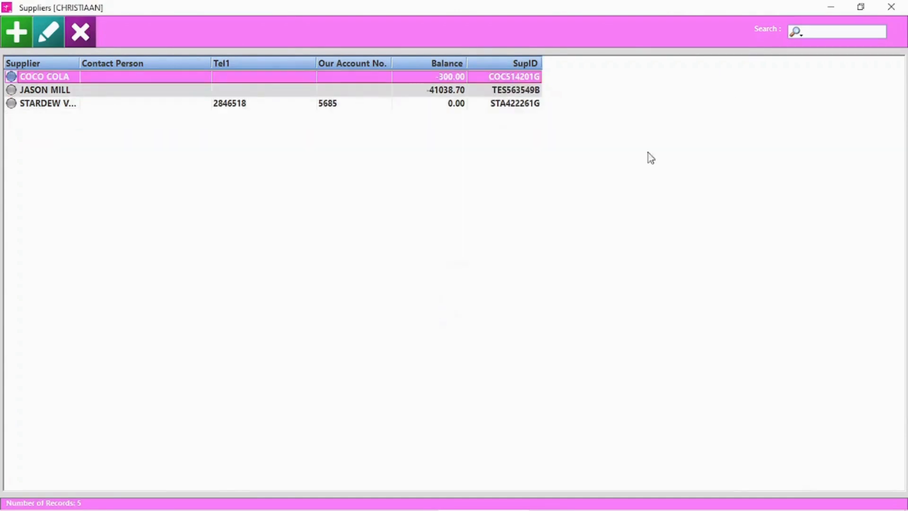
key("Escape")
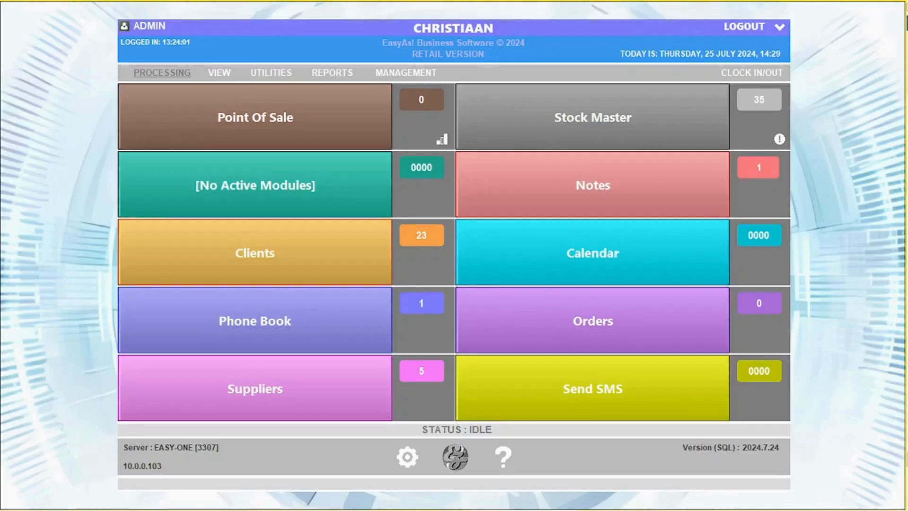
Step: Start loading a supplier invoice with COCO COLA as the supplier
left_click(170, 75)
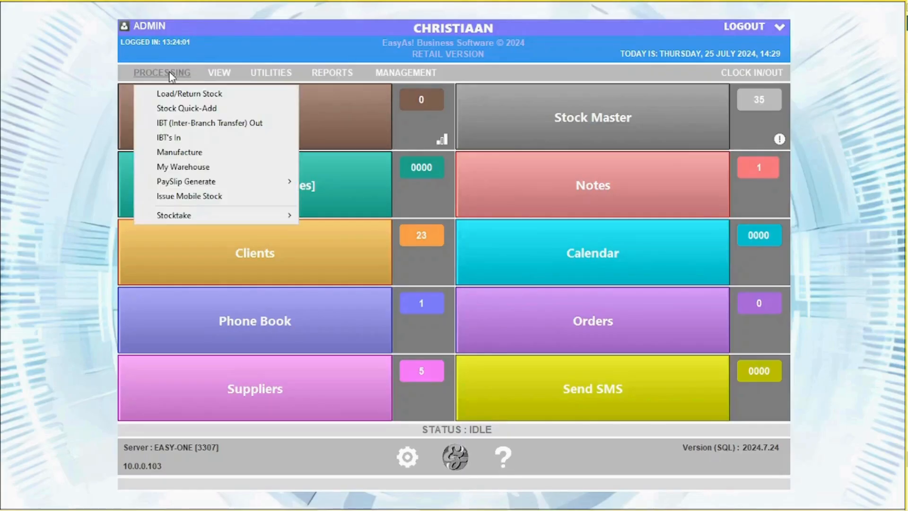
left_click(160, 94)
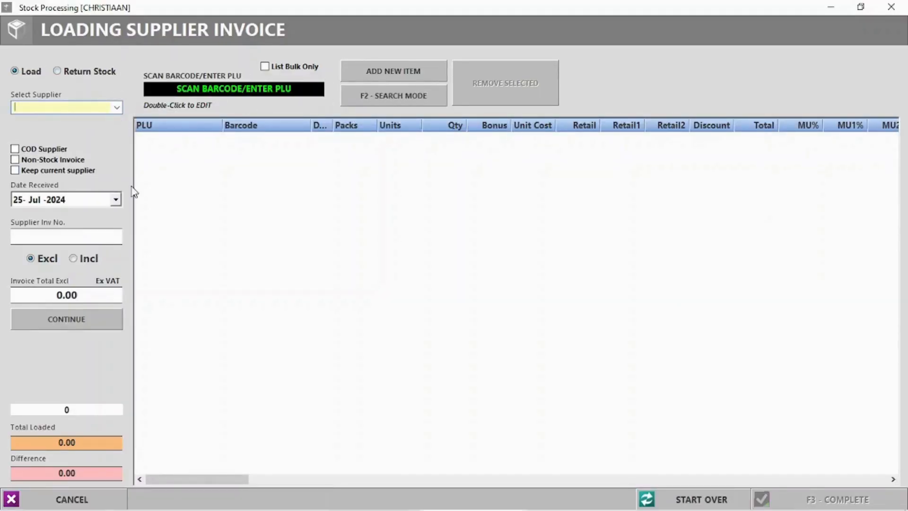
left_click(121, 106)
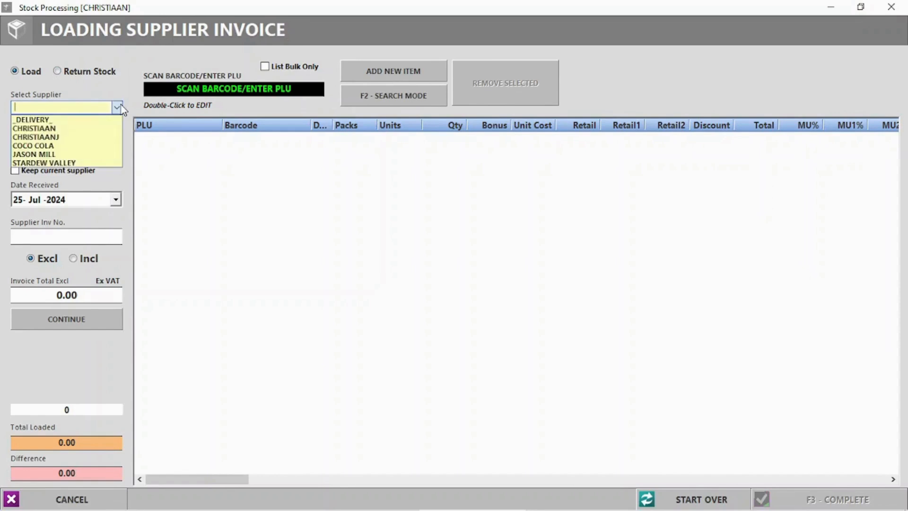
left_click(42, 146)
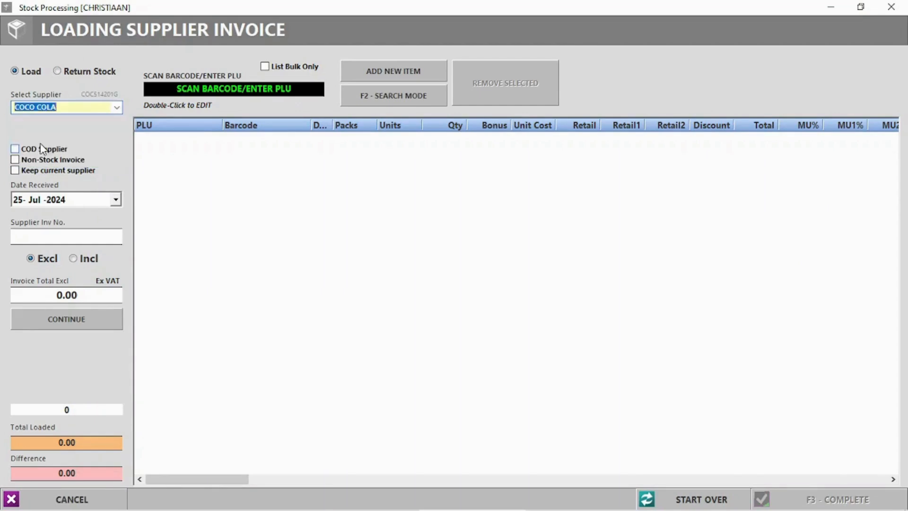
left_click(15, 149)
left_click(16, 173)
left_click(15, 171)
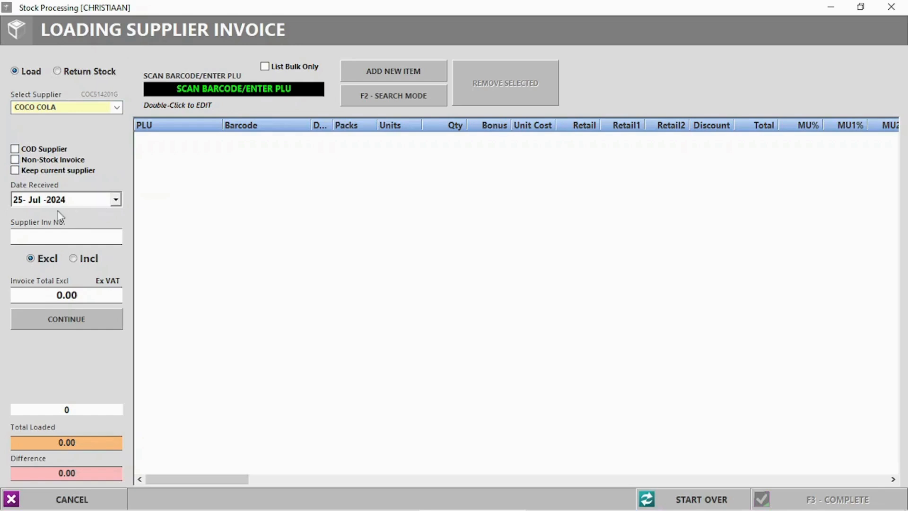
Step: Enter the supplier invoice number and a 1000.00 total excl VAT, then continue
type("6695855")
left_click(60, 295)
type("100")
left_click(66, 326)
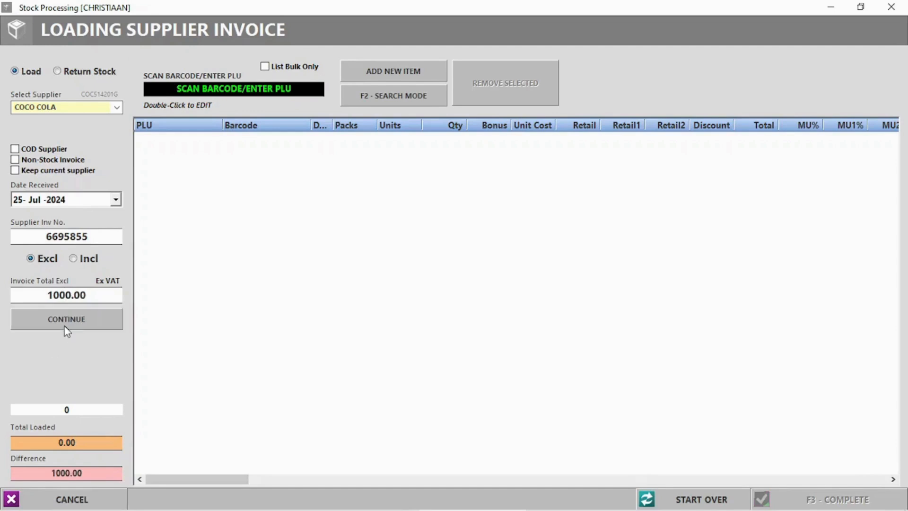
left_click(400, 98)
Step: Search 'Coke' and add 20 units of COKE 1L with COCO COLA as preferred supplier
left_click(378, 97)
left_click(378, 96)
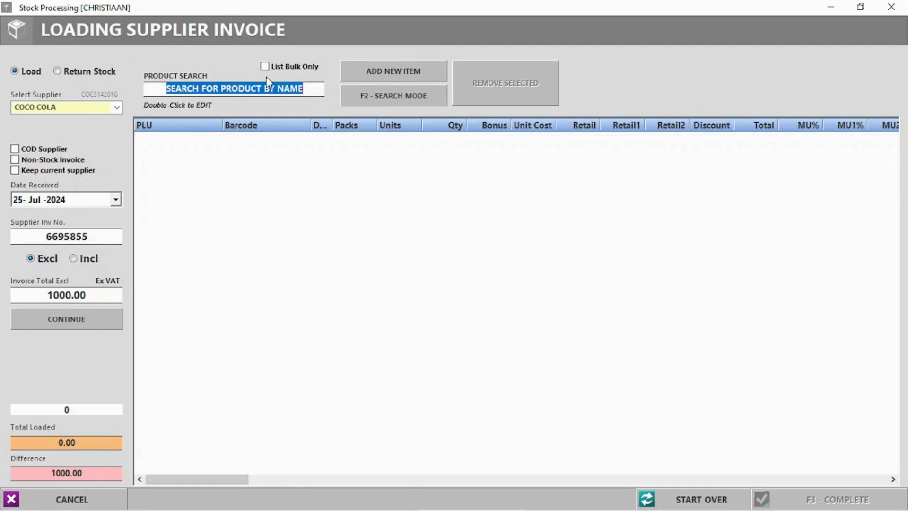
type("Coke")
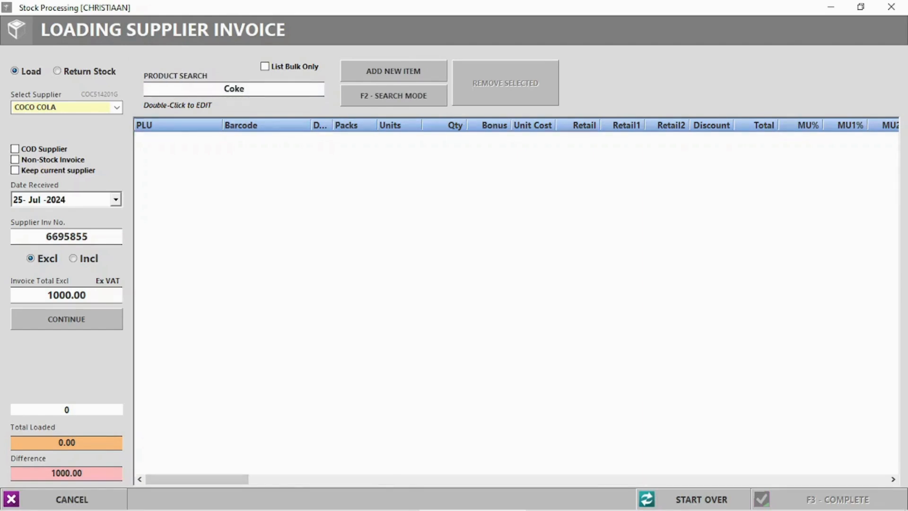
key("Return")
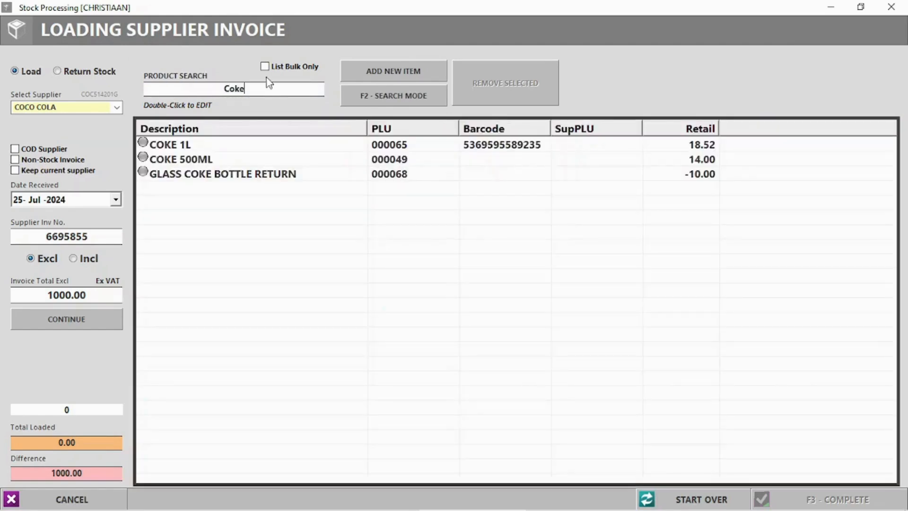
double_click(176, 145)
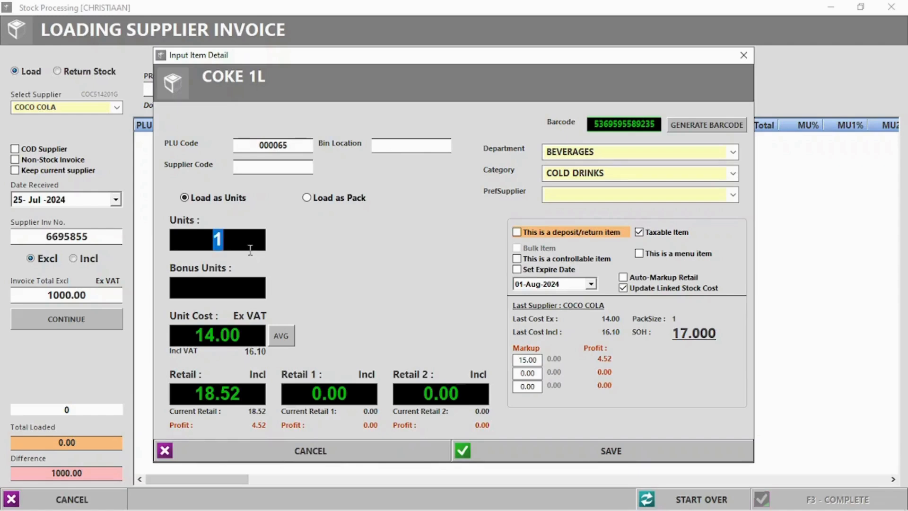
type("20")
left_click(734, 194)
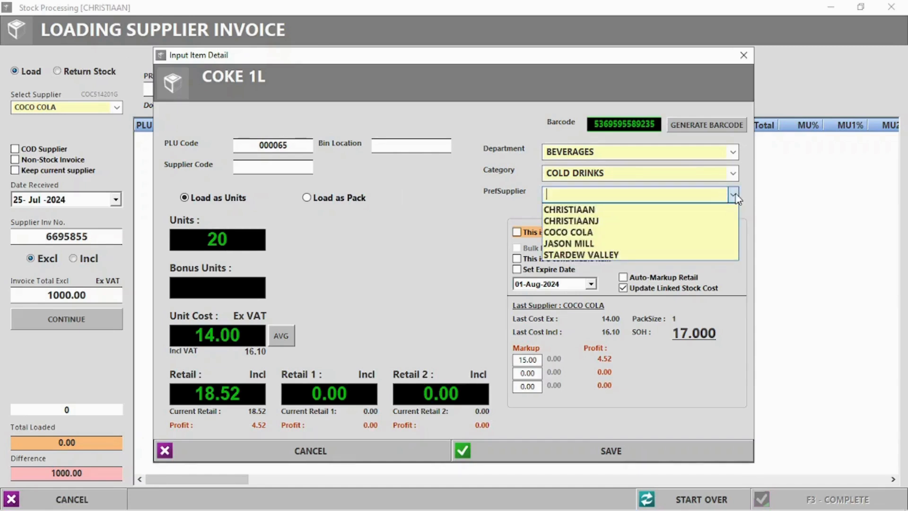
left_click(598, 232)
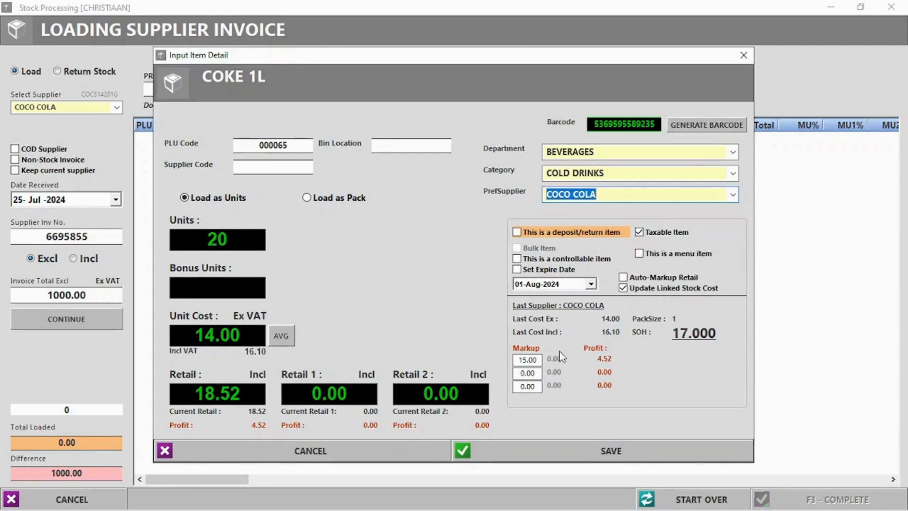
left_click(632, 451)
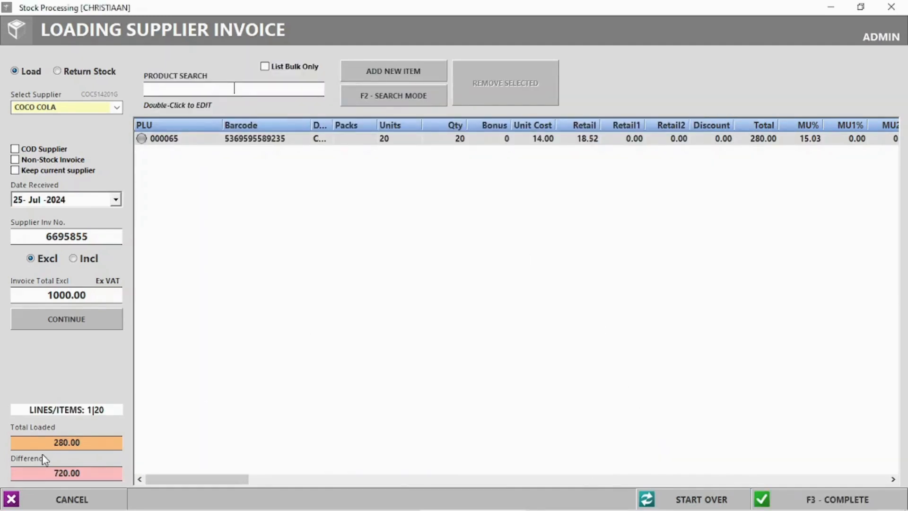
Step: Complete the invoice despite the 720.00 difference, declining labels and packing slip, then close it
left_click_drag(58, 439, 98, 440)
left_click_drag(48, 471, 106, 473)
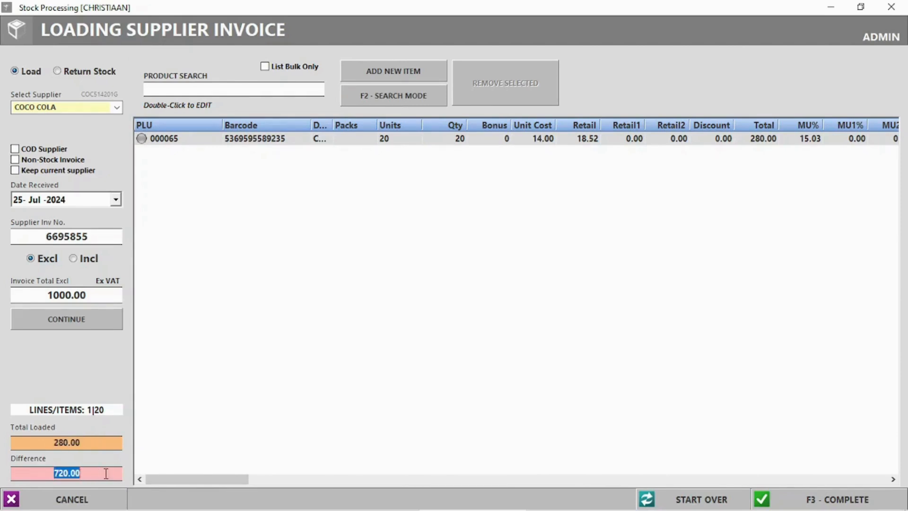
left_click(235, 409)
left_click(822, 500)
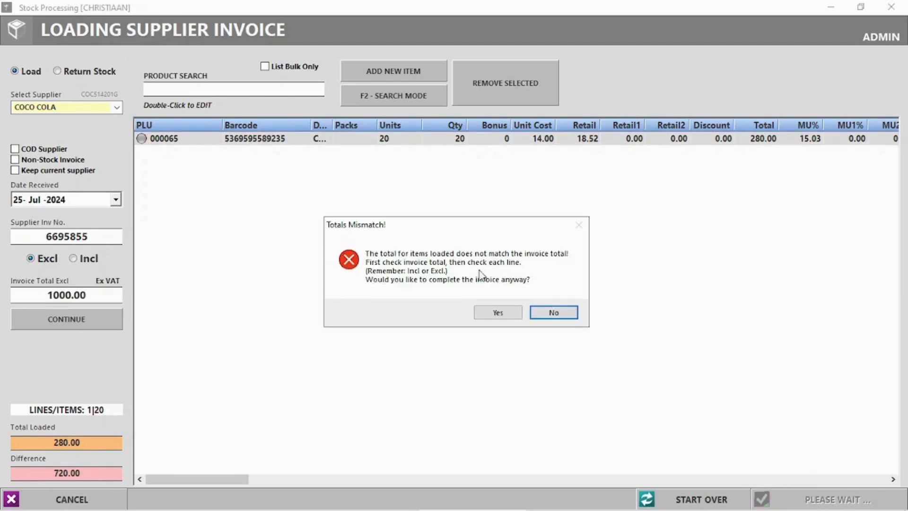
left_click(490, 312)
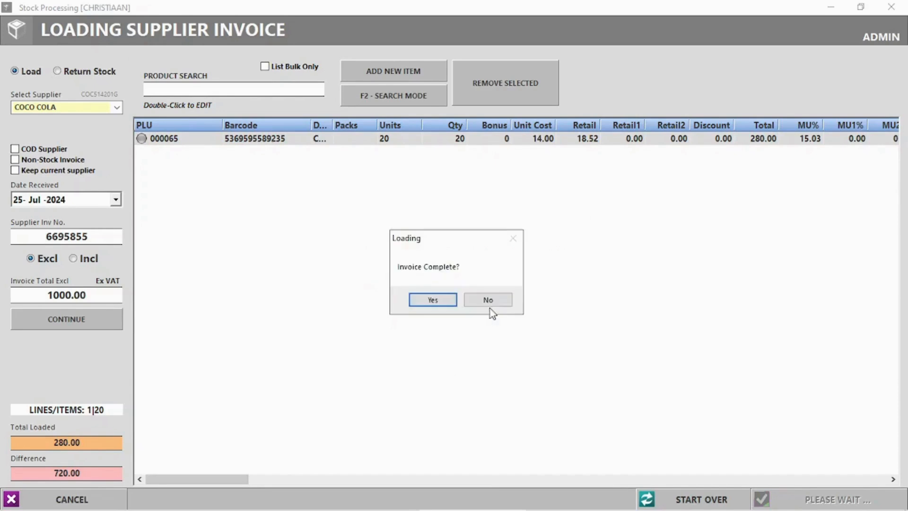
left_click(446, 300)
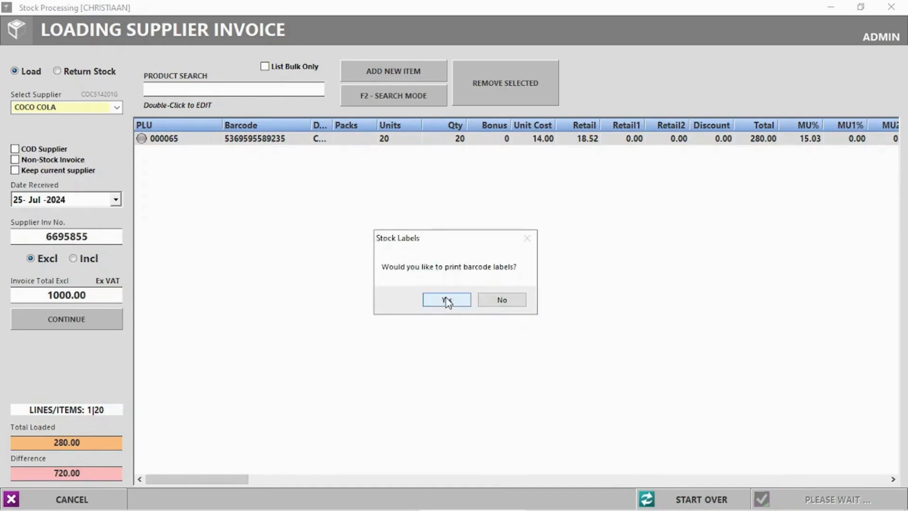
left_click(518, 304)
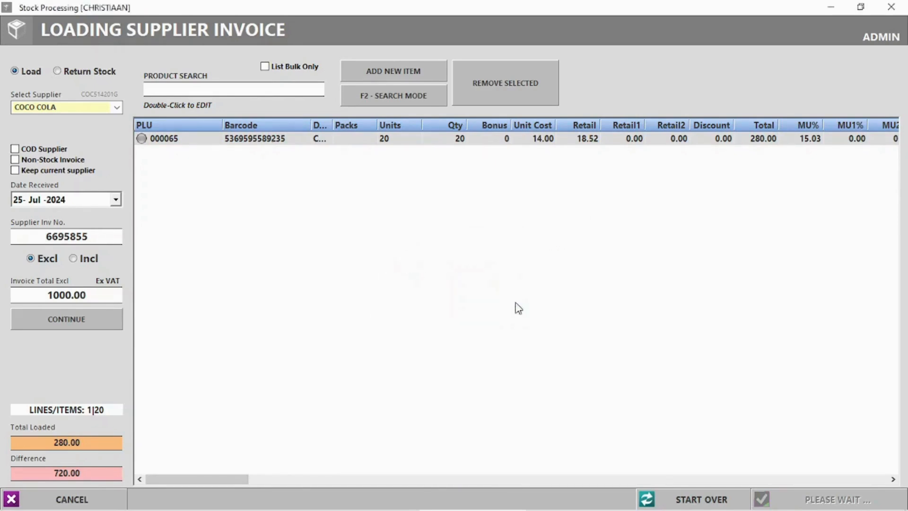
left_click(499, 296)
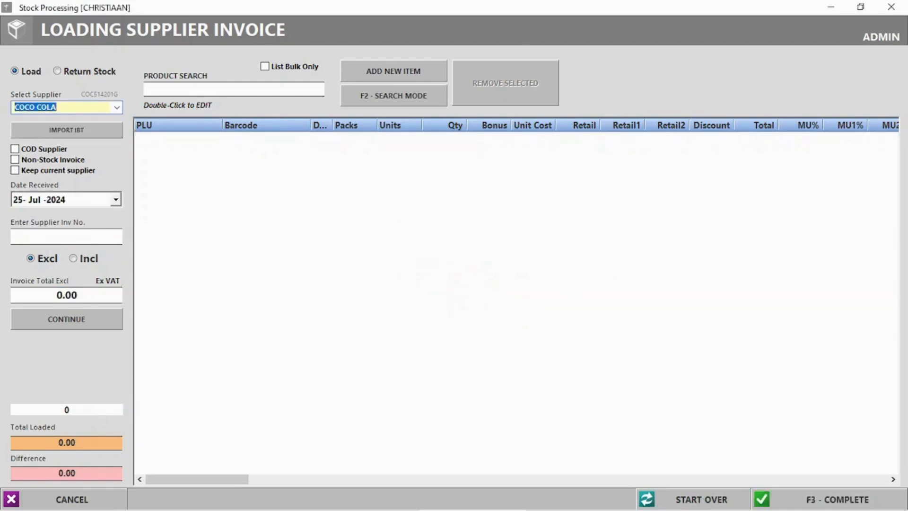
left_click(892, 9)
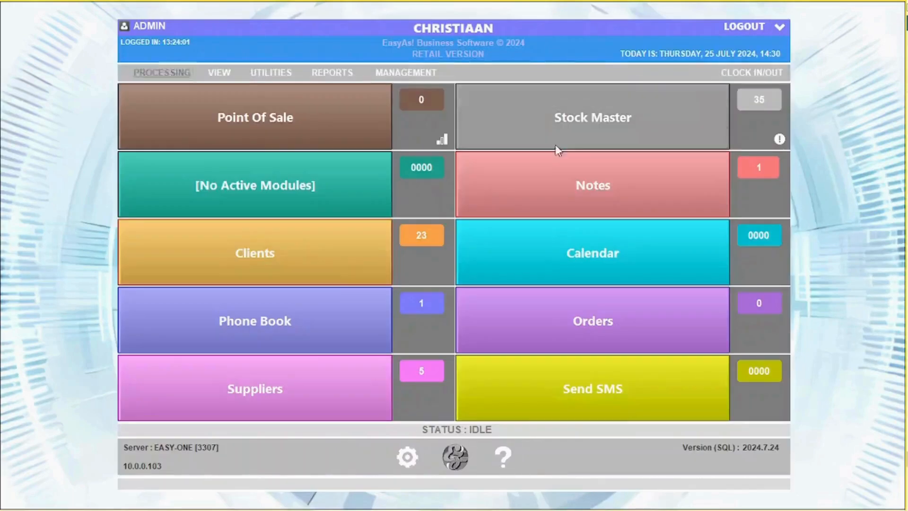
Step: Start a Type I payslip for the employee dated 25 July 2024, sex M, basic salary 10000
left_click(181, 76)
mouse_move(196, 182)
left_click(357, 182)
left_click(590, 116)
left_click(578, 137)
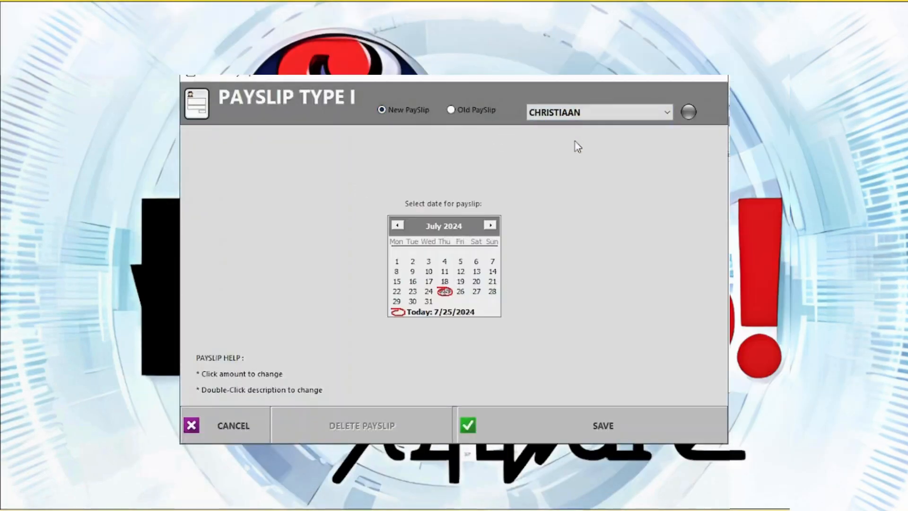
left_click(445, 292)
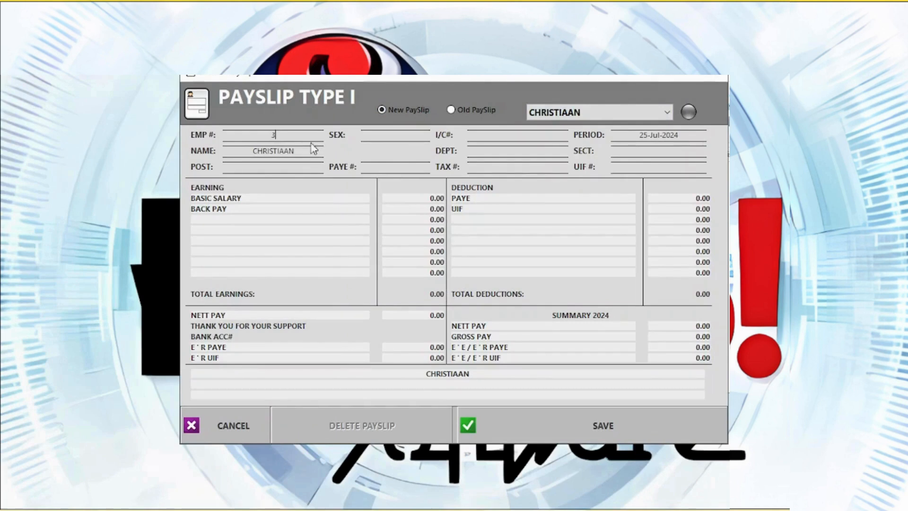
left_click(397, 135)
type("M")
left_click(432, 198)
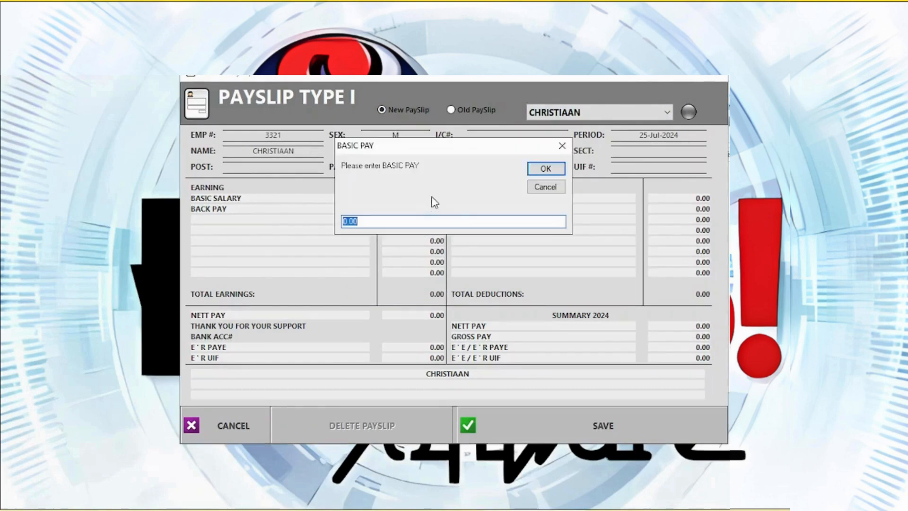
type("10000")
key("Return")
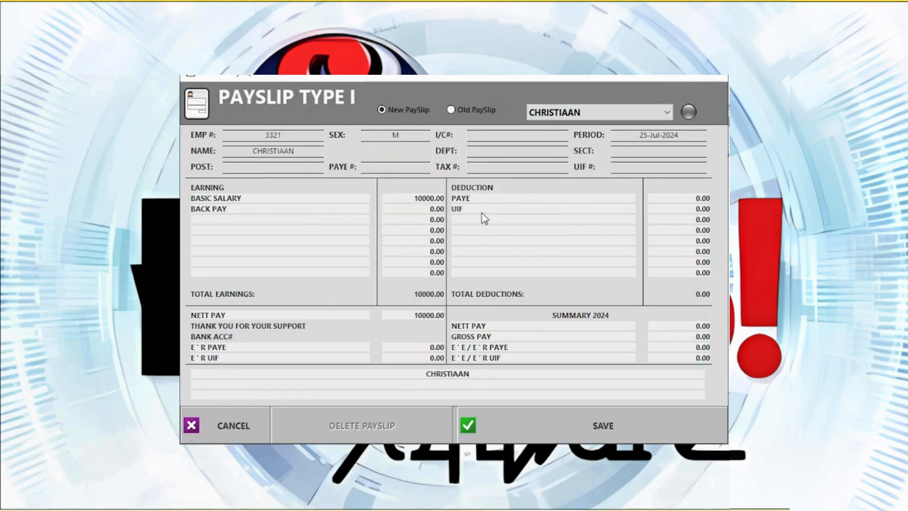
Step: Add AA and CELLPHONE earnings, an INSURANCE deduction and 3000 PAYE, then save the payslip
left_click(231, 223)
type("AA")
key("Return")
left_click(241, 233)
type("Cellpho")
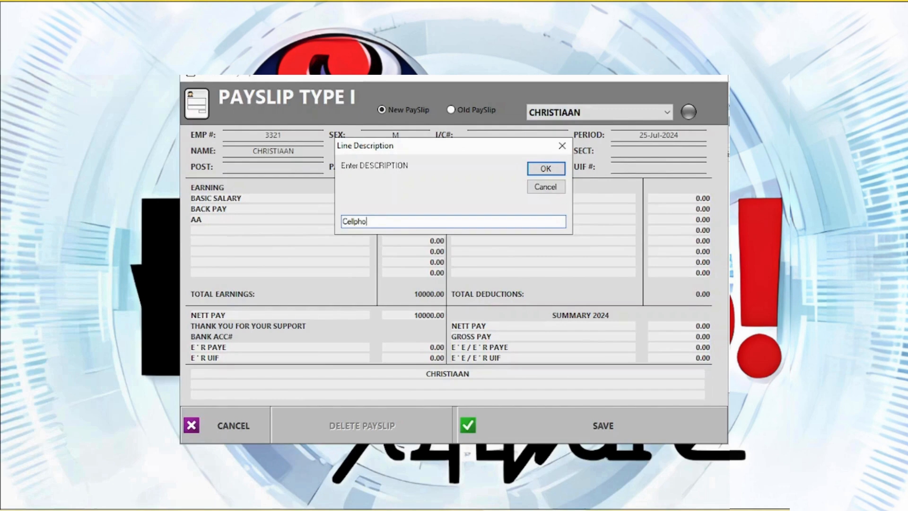
type("ne")
key("Return")
left_click(468, 221)
type("Insurance")
key("Return")
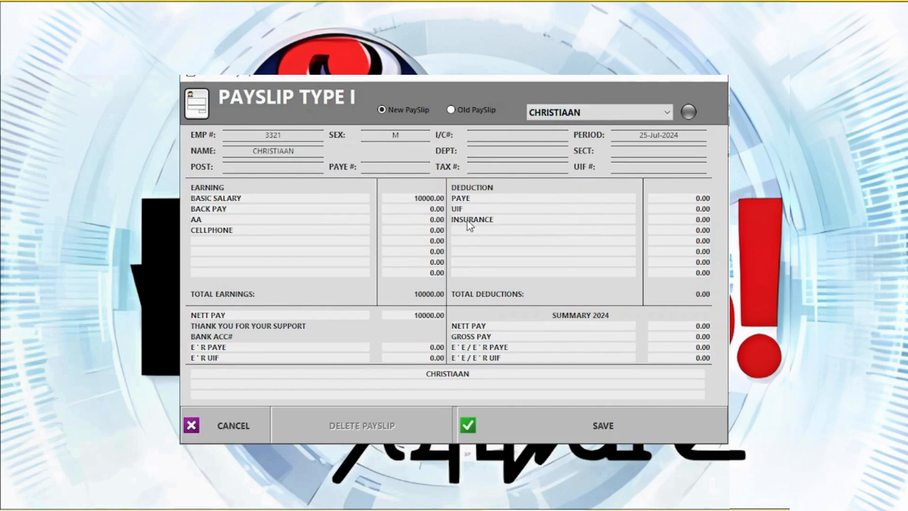
left_click(709, 200)
type("3000")
key("Return")
left_click(598, 425)
Step: Start a full stocktake and capture 12 BOEREWORS 500G (PLU 000023) and 8 BRAAI PACKS 500G
left_click(163, 74)
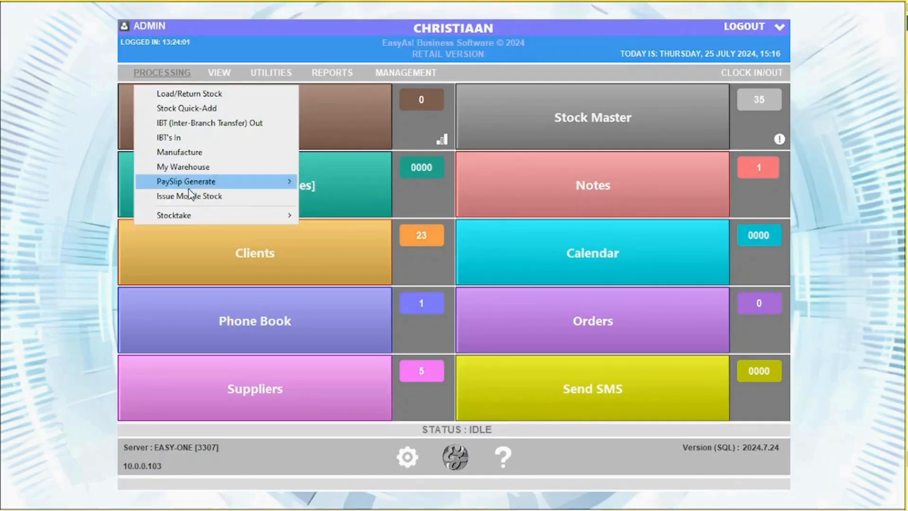
mouse_move(213, 215)
left_click(360, 244)
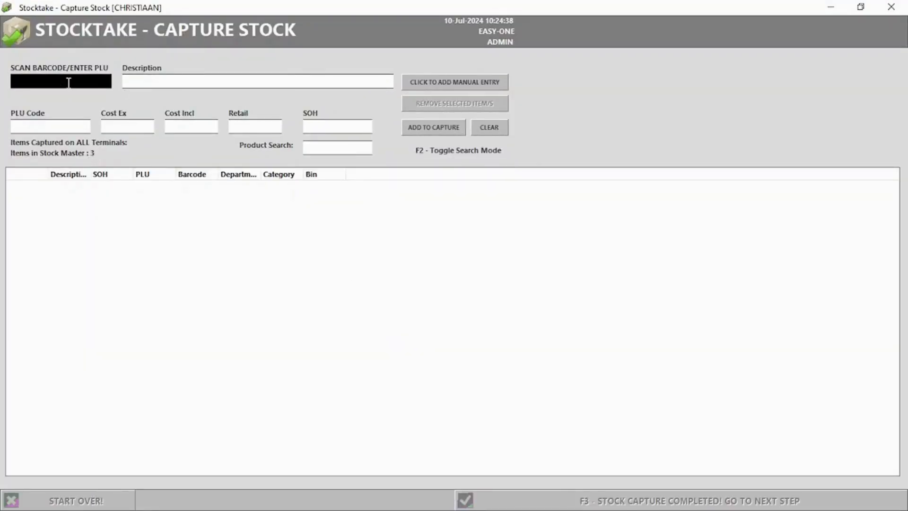
type("000023")
key("Return")
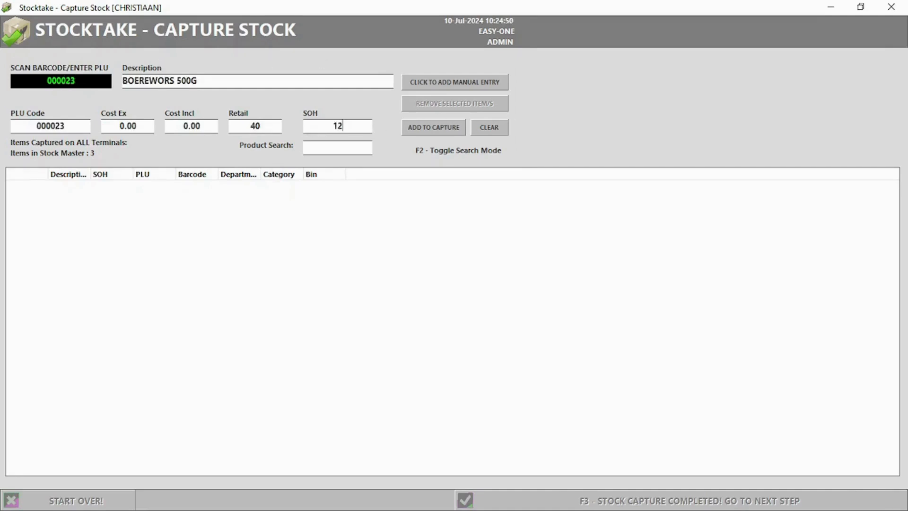
left_click(414, 132)
key("F2")
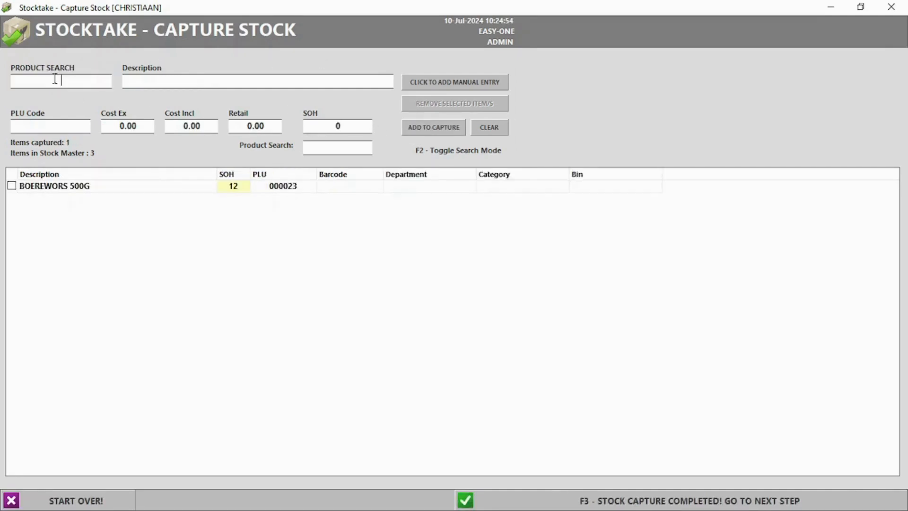
type("braa")
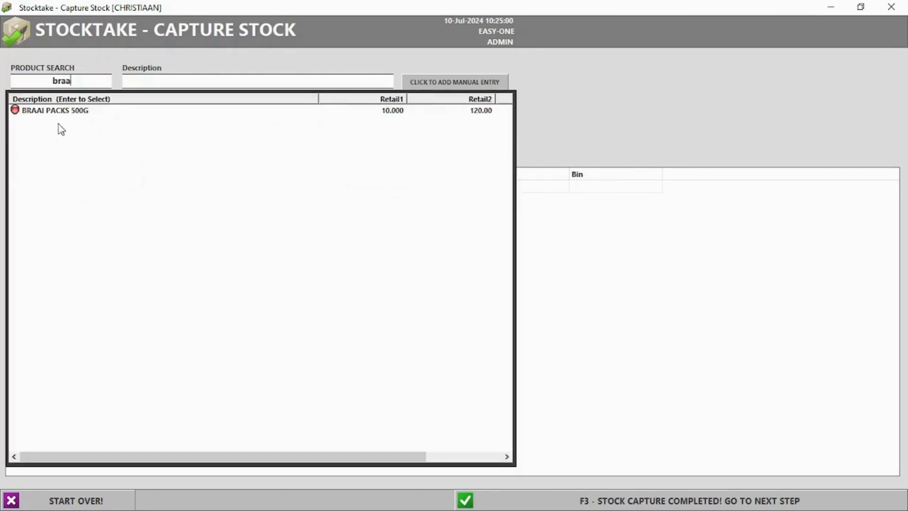
double_click(63, 113)
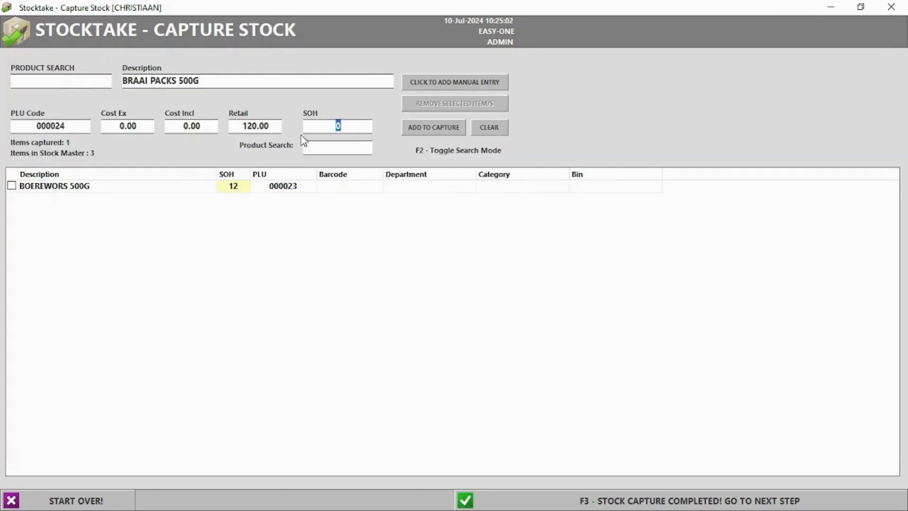
left_click(447, 130)
Step: Complete the capture, add uncaptured PORK PER KG, and print the variance report
left_click(648, 502)
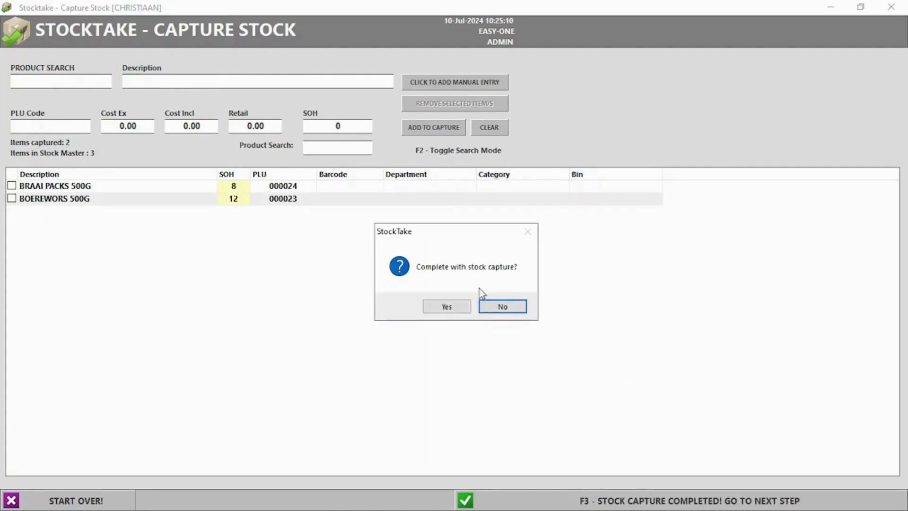
left_click(445, 308)
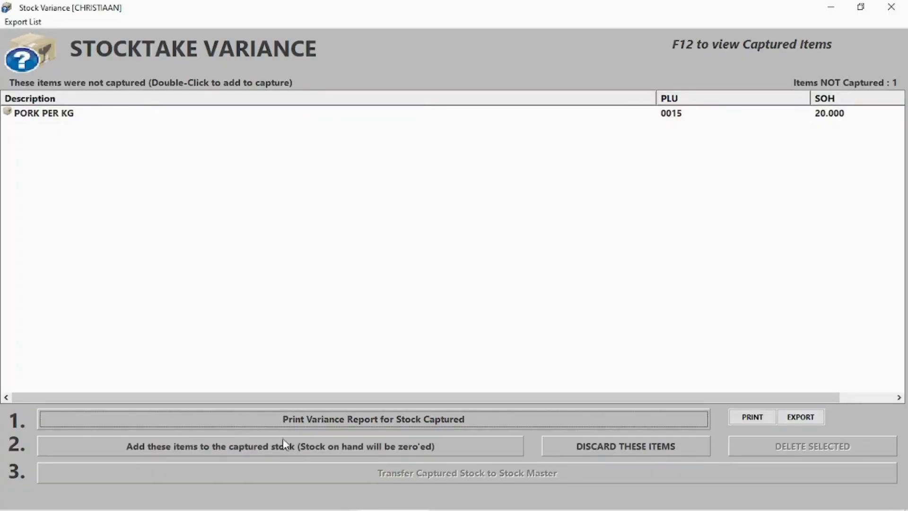
left_click(240, 449)
left_click(522, 310)
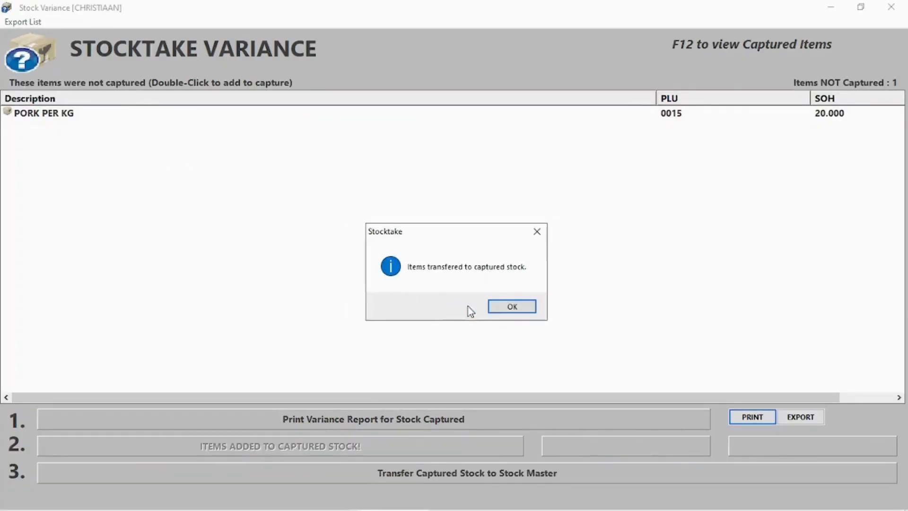
left_click(519, 309)
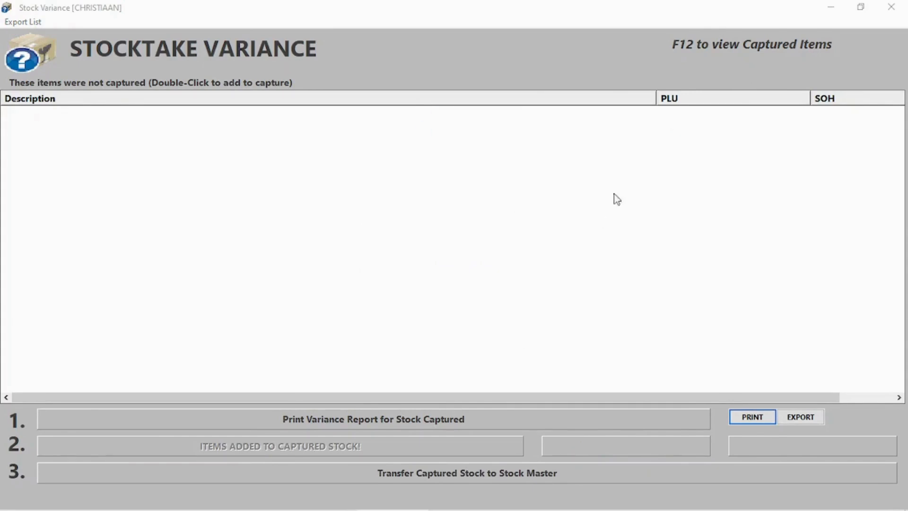
left_click(367, 420)
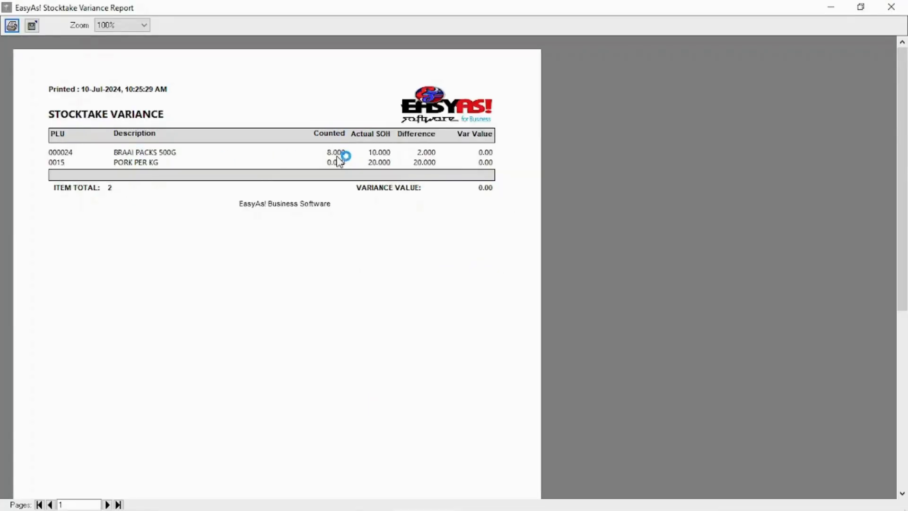
left_click(892, 7)
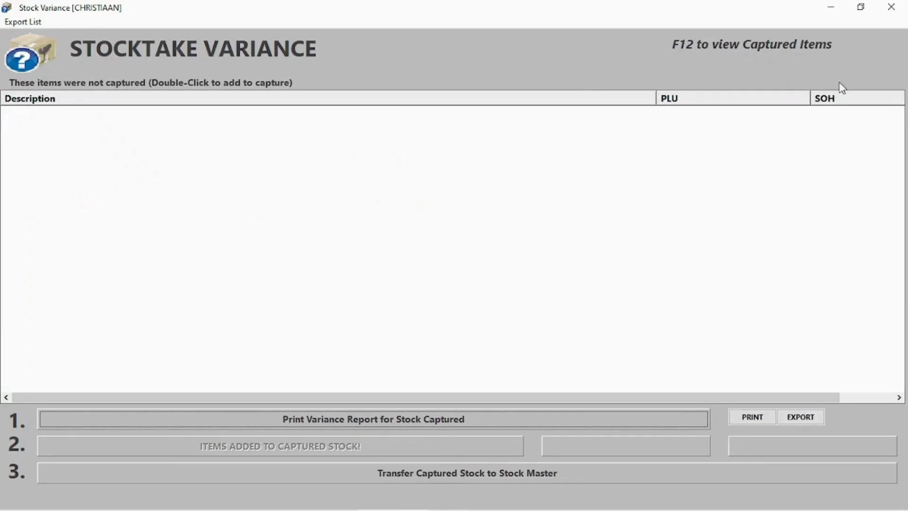
left_click(892, 7)
Step: Set the PORK PER KG count to 20, complete the capture and transfer it to the stock master
left_click(159, 72)
mouse_move(192, 214)
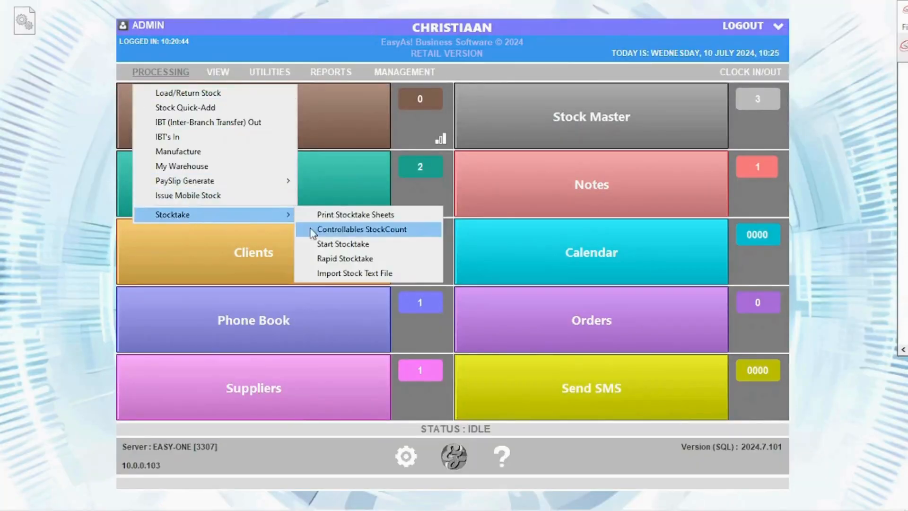
left_click(339, 241)
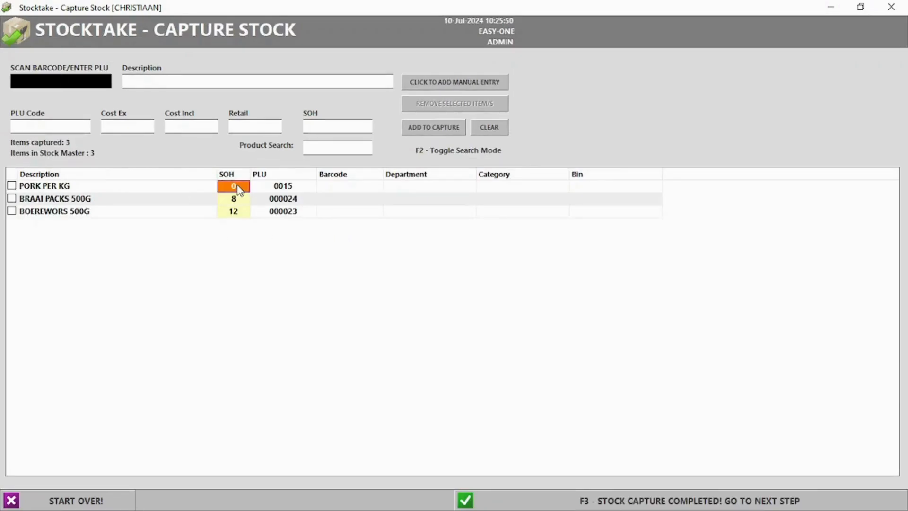
left_click(238, 186)
key("Return")
left_click(641, 505)
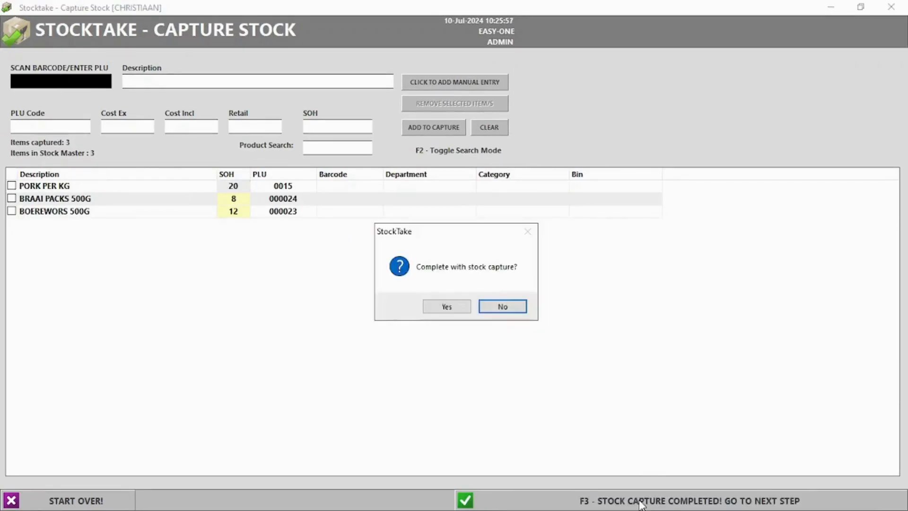
left_click(443, 308)
left_click(439, 473)
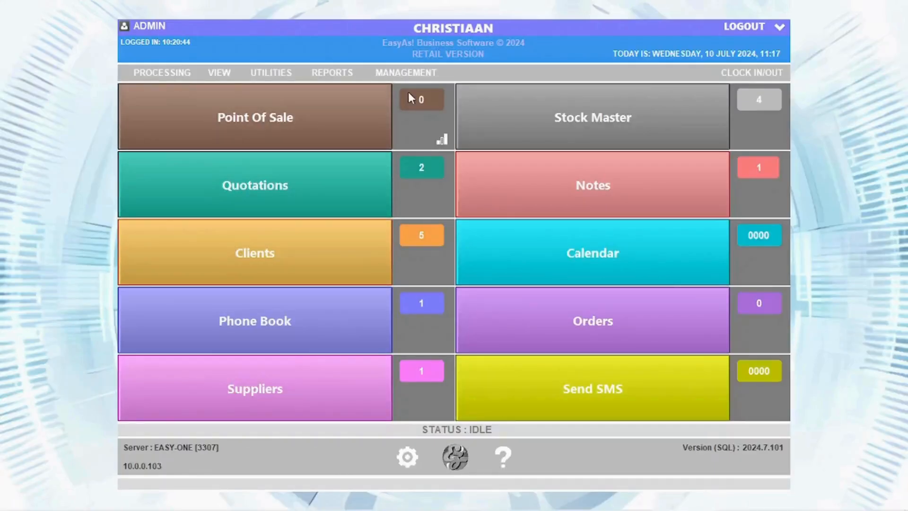
left_click(185, 73)
Step: Capture a bulk-only controllables count of 20 for PORK PER KG [BULK] and close its variance report
mouse_move(285, 215)
left_click(366, 231)
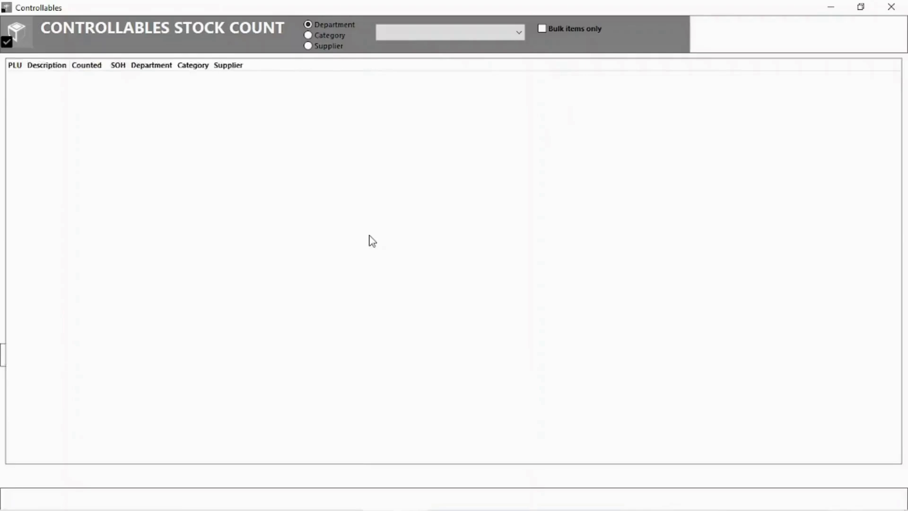
left_click(542, 29)
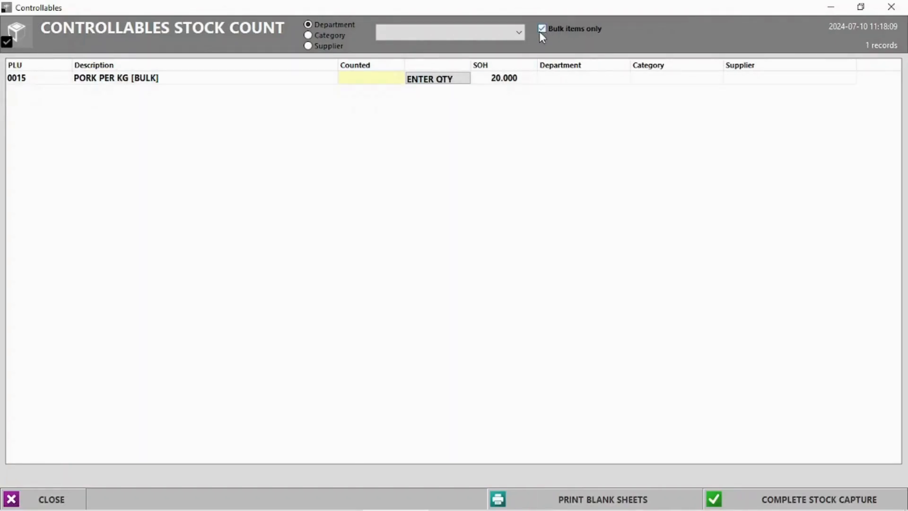
left_click(432, 83)
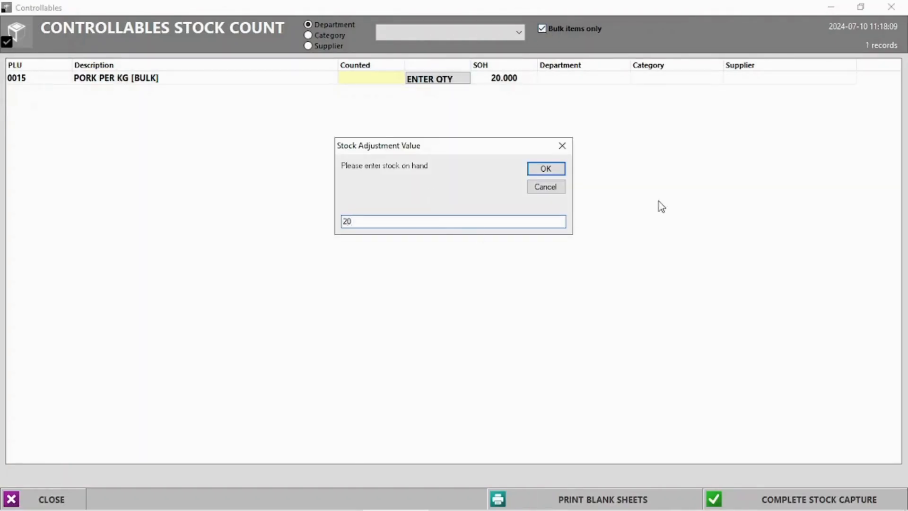
left_click(549, 169)
left_click(802, 502)
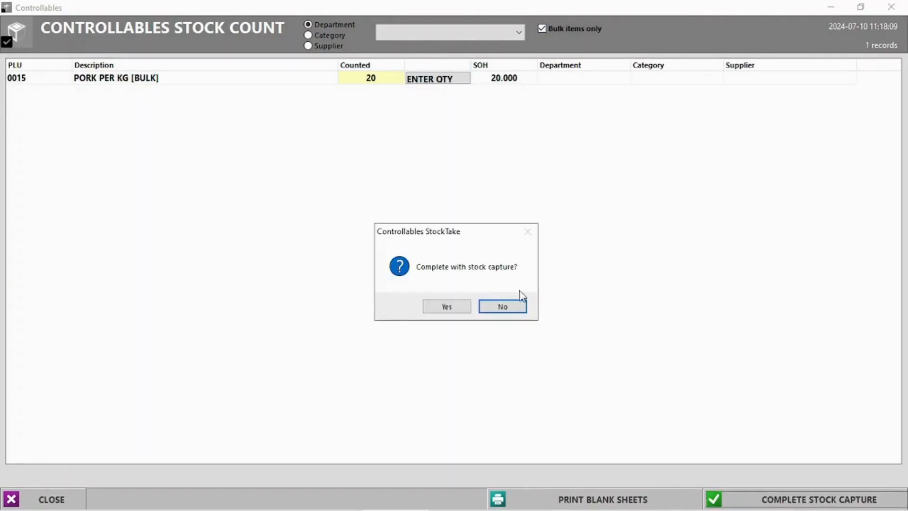
left_click(446, 306)
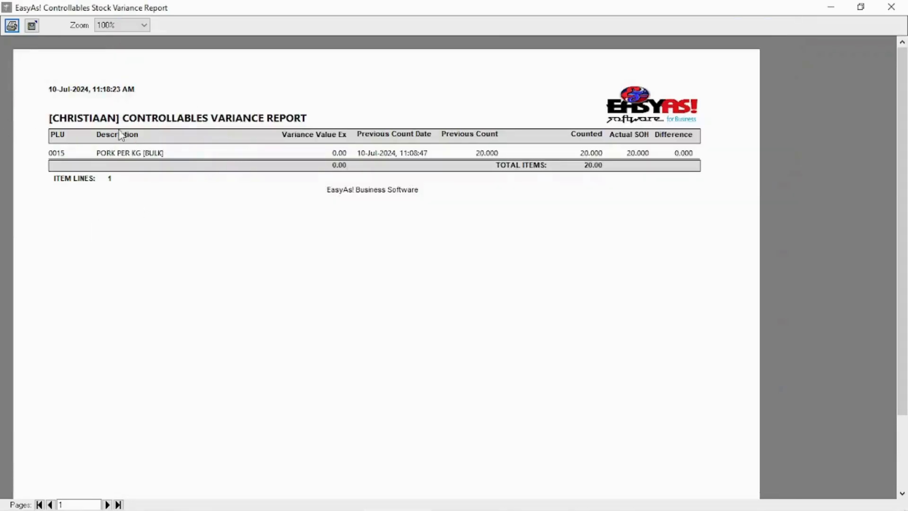
left_click(892, 7)
Step: Capture a controllables count of 5 for PORK CHOPS 500G and close its variance report
left_click(162, 72)
mouse_move(180, 215)
left_click(405, 236)
left_click(427, 81)
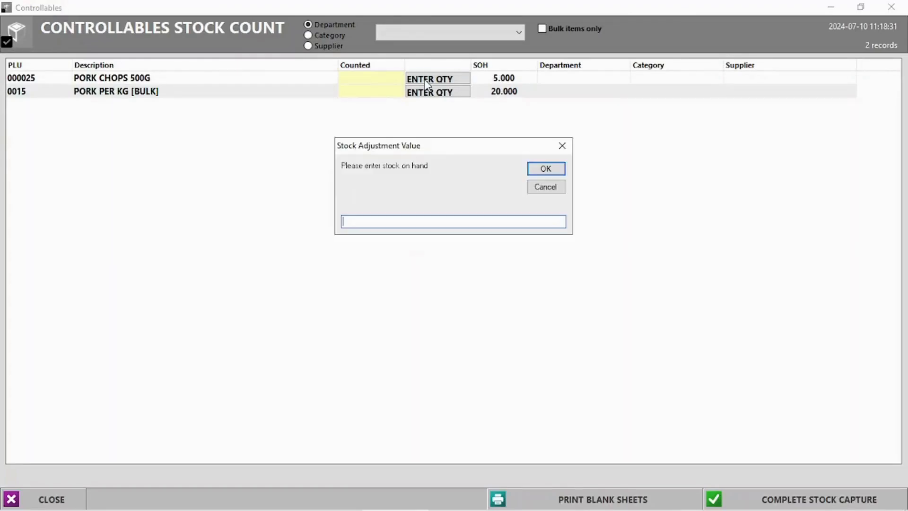
type("5")
key("Return")
left_click(803, 502)
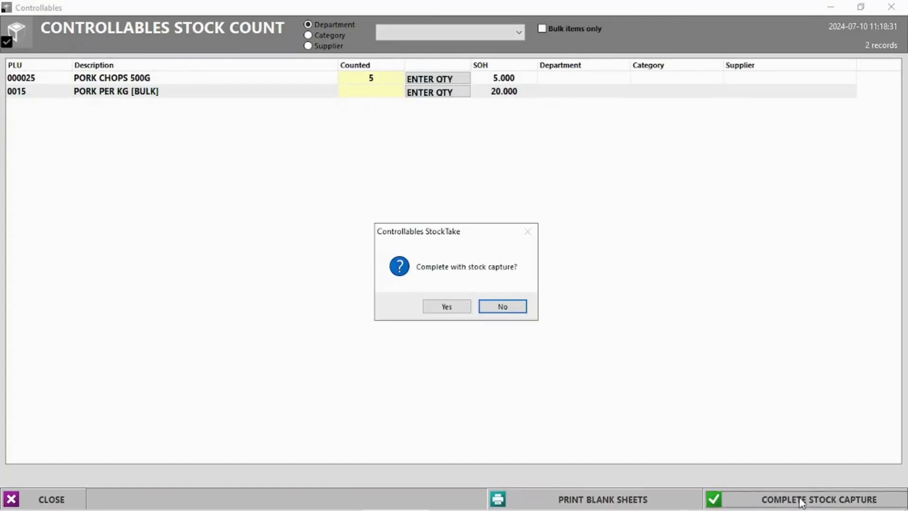
left_click(449, 306)
left_click(62, 204)
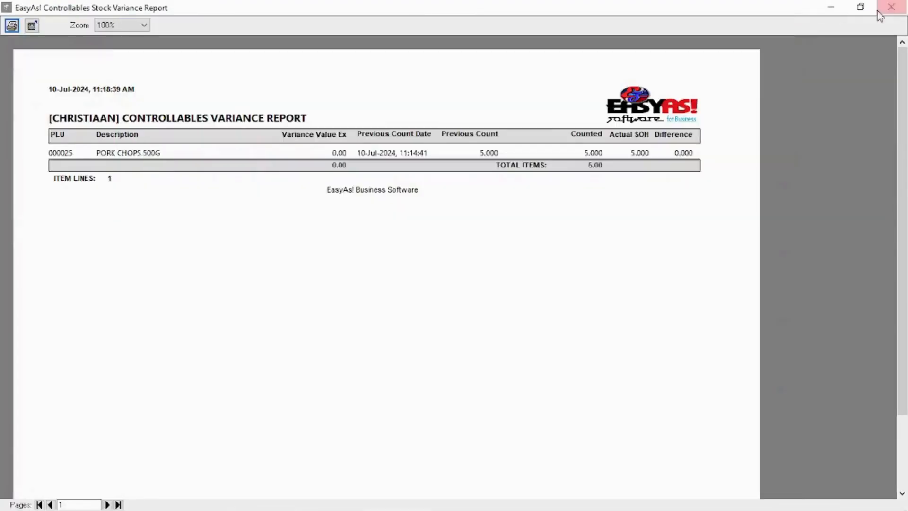
left_click(892, 7)
Step: Check the PORK CHOPS 500G stock on hand in the stock items list
left_click(601, 127)
left_click(529, 120)
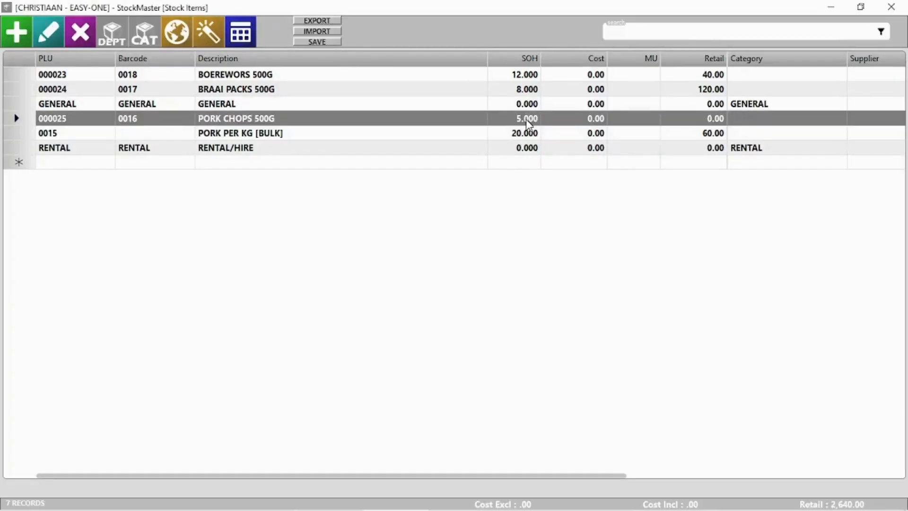
left_click(892, 6)
left_click(171, 79)
Step: Start a rapid stocktake and count 5 for PORK CHOPS 500G via barcode 0016
mouse_move(189, 214)
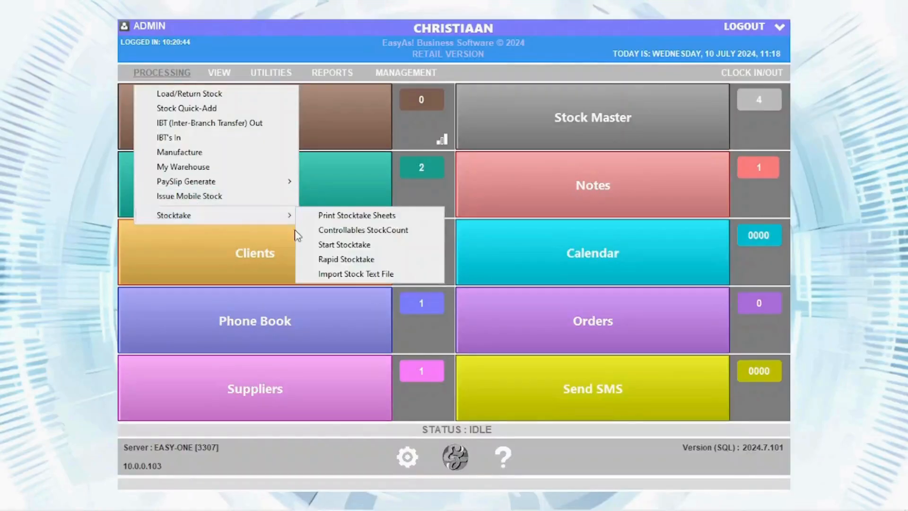
left_click(327, 257)
type("0015")
key("Return")
type("0016")
key("Return")
type("5")
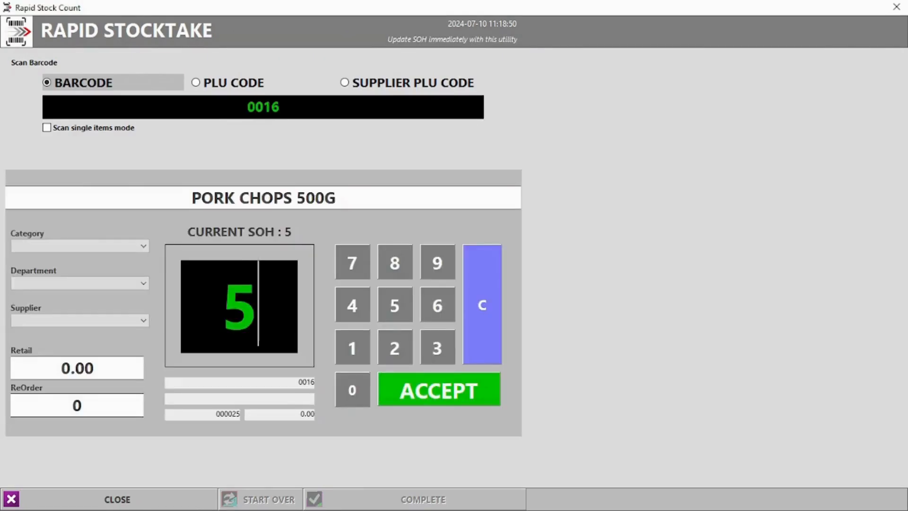
key("Return")
Step: Count 20 for PORK PER KG [BULK] by PLU code 0015
left_click(198, 84)
type("0015")
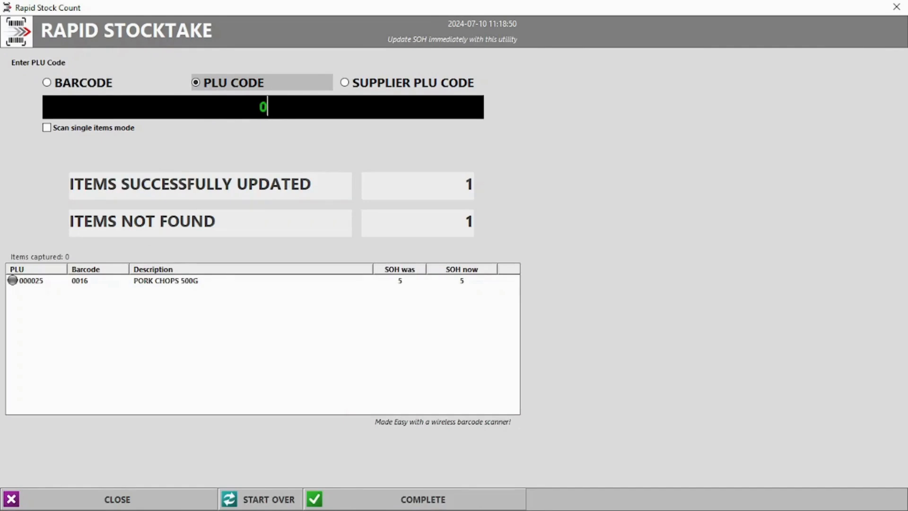
key("Return")
type("20")
key("Return")
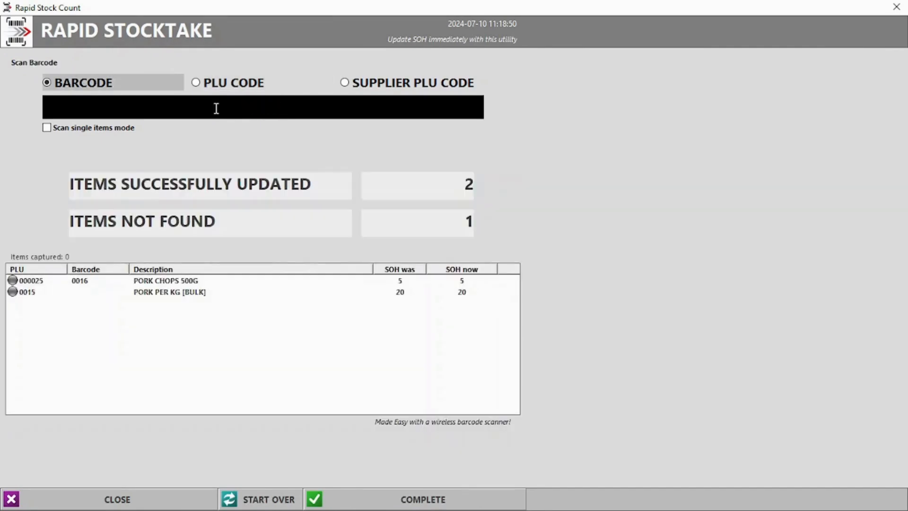
Step: Clear the counts, enter 15 for PLU 0015, complete the stocktake and close its report
left_click(277, 501)
left_click(458, 307)
left_click(195, 83)
type("0015")
key("Return")
type("15")
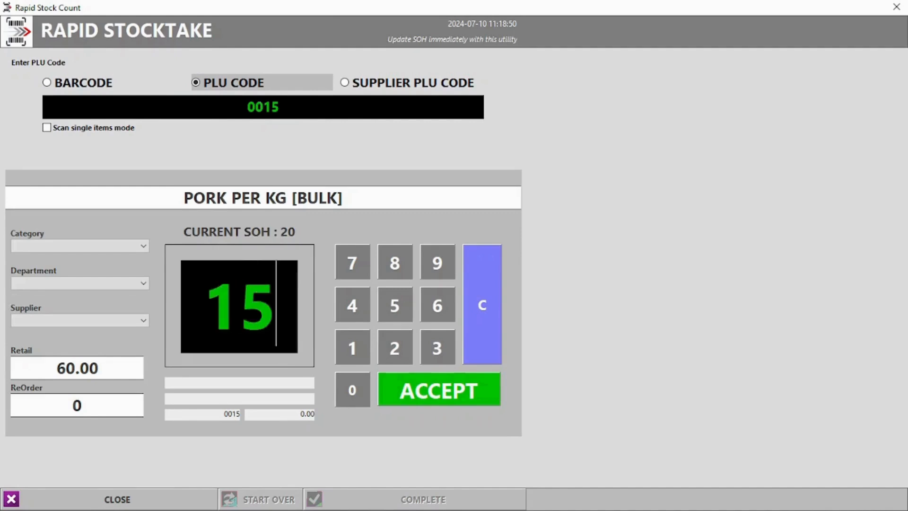
left_click(436, 397)
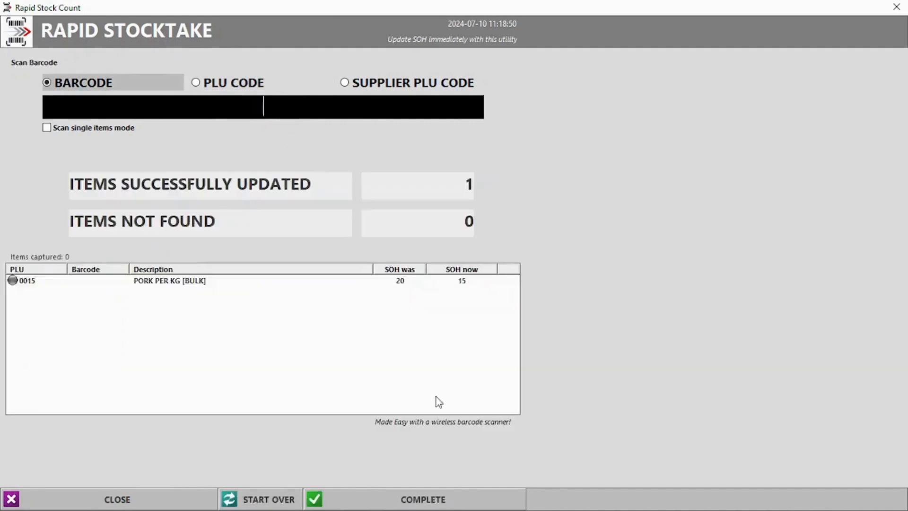
left_click(399, 282)
left_click(464, 493)
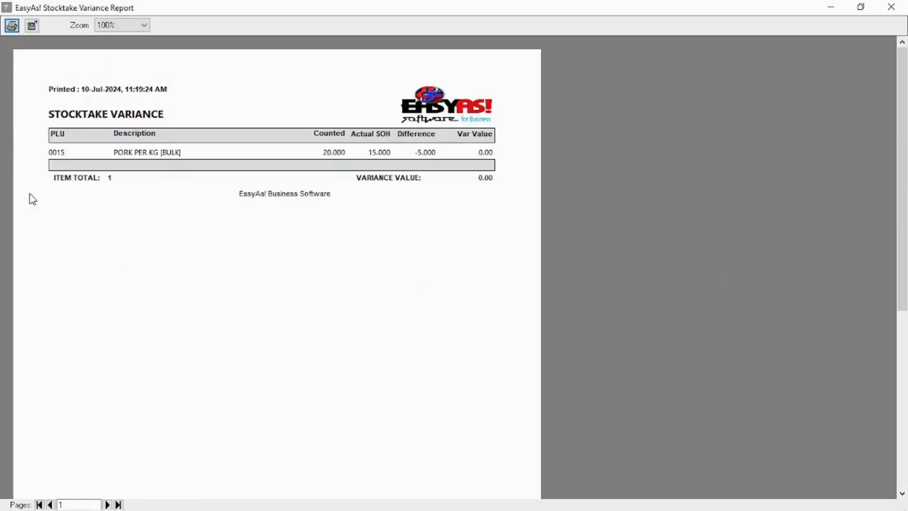
left_click(891, 6)
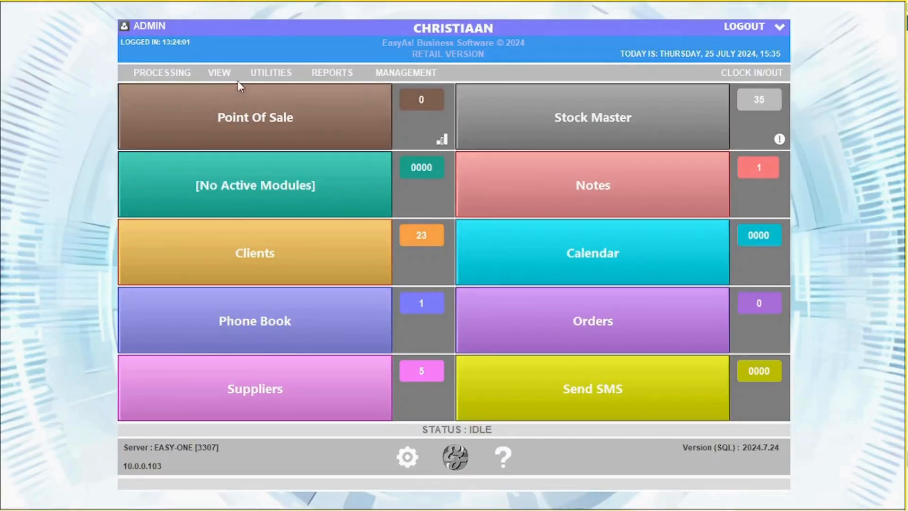
Step: Load quotation 3 into the sales screen and end it as a quotation without printing or emailing
left_click(218, 72)
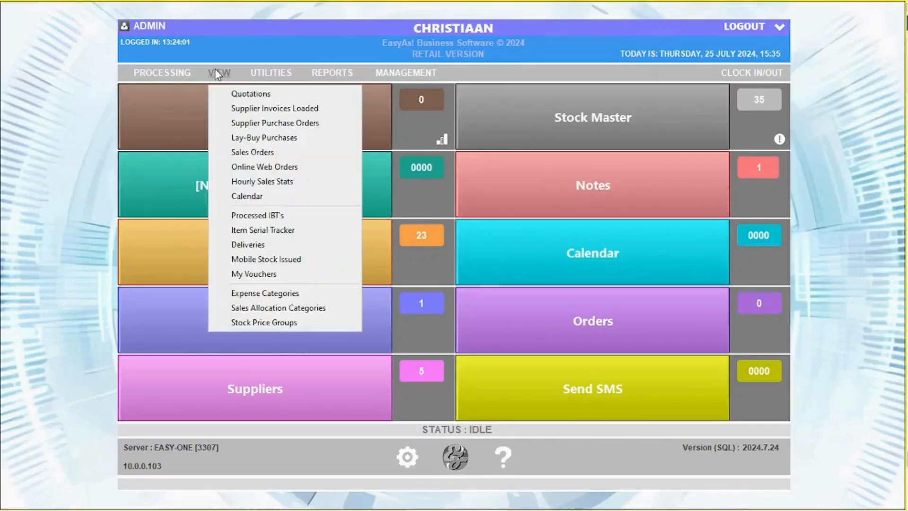
left_click(240, 91)
double_click(184, 80)
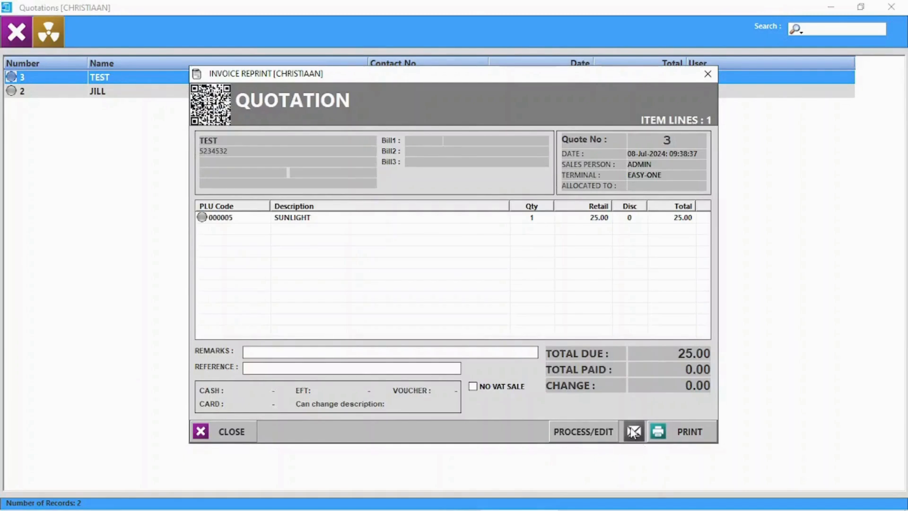
left_click(602, 435)
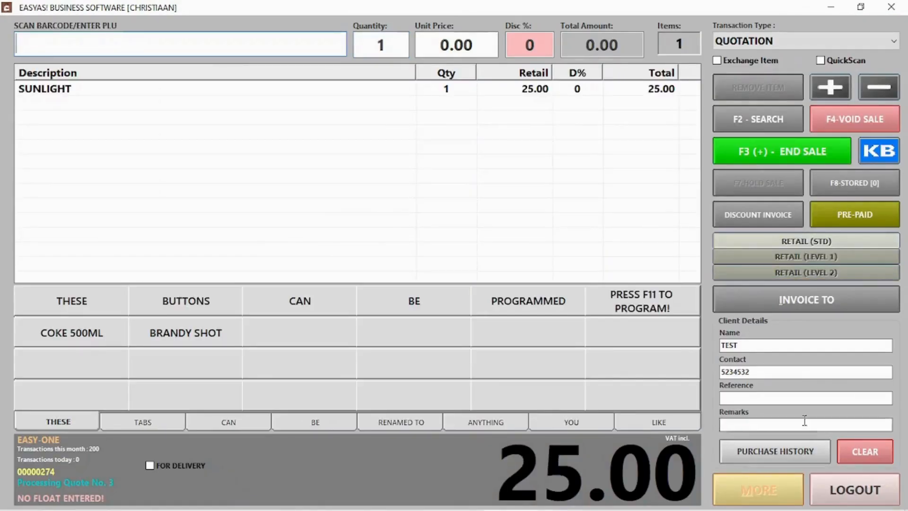
left_click(802, 155)
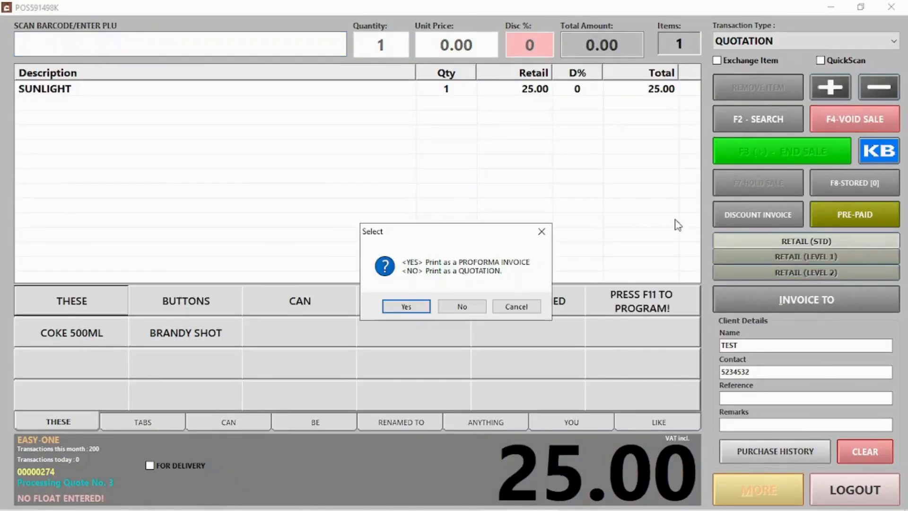
left_click(476, 306)
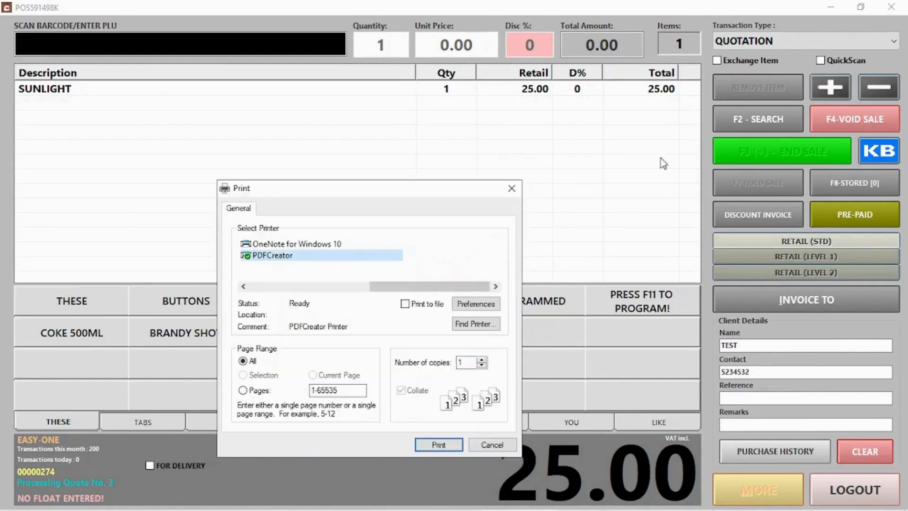
left_click(493, 447)
left_click(489, 307)
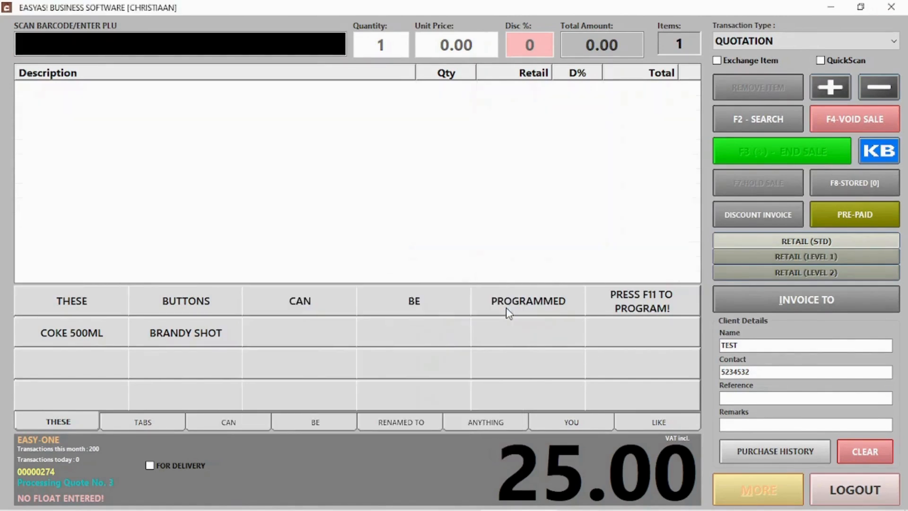
left_click(856, 490)
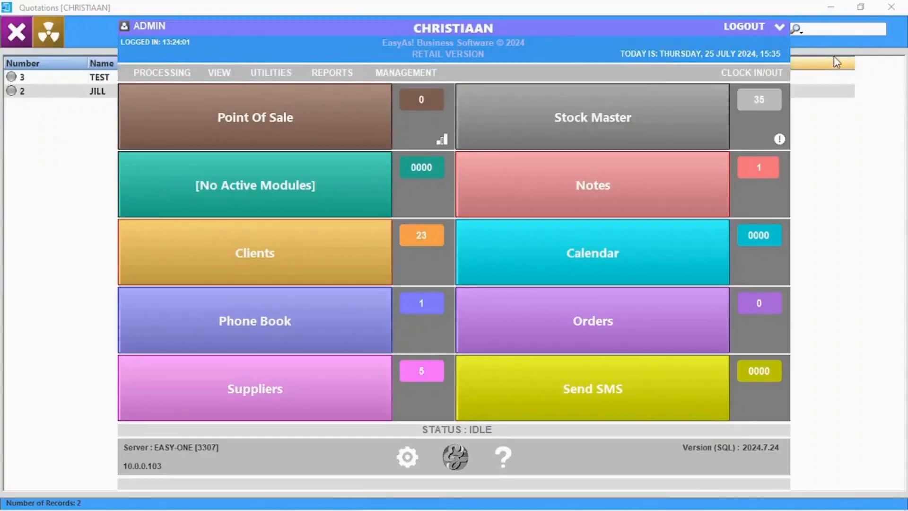
left_click(866, 171)
Step: Turn quotation 2 into a cash sale, accepting the 150.00 cash payment and keeping the quote
double_click(153, 93)
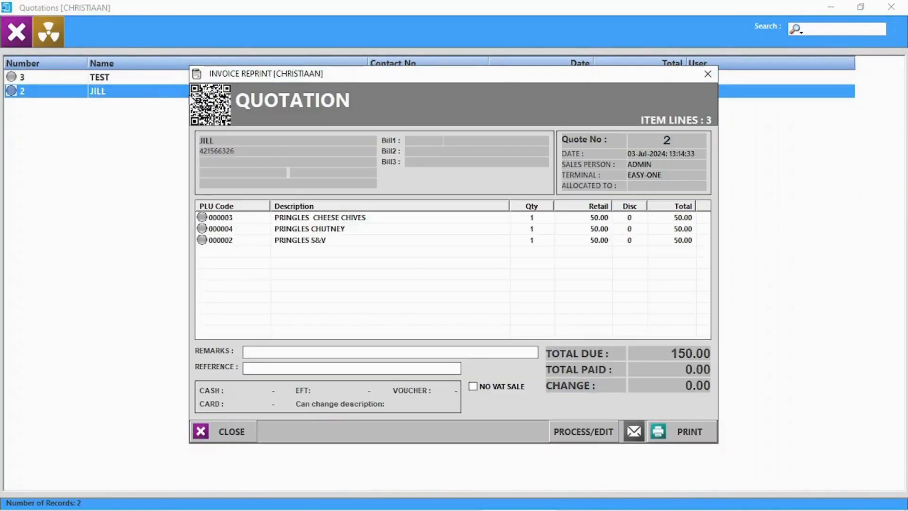
left_click(608, 431)
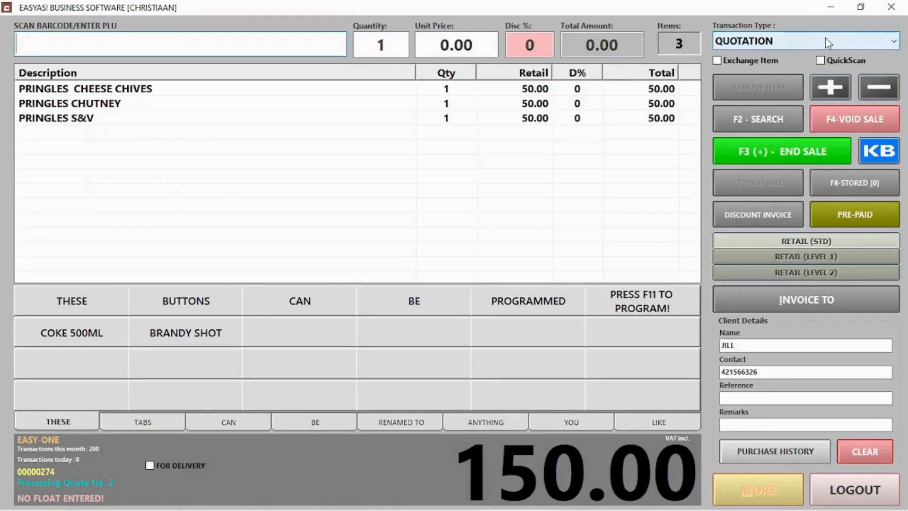
left_click(825, 40)
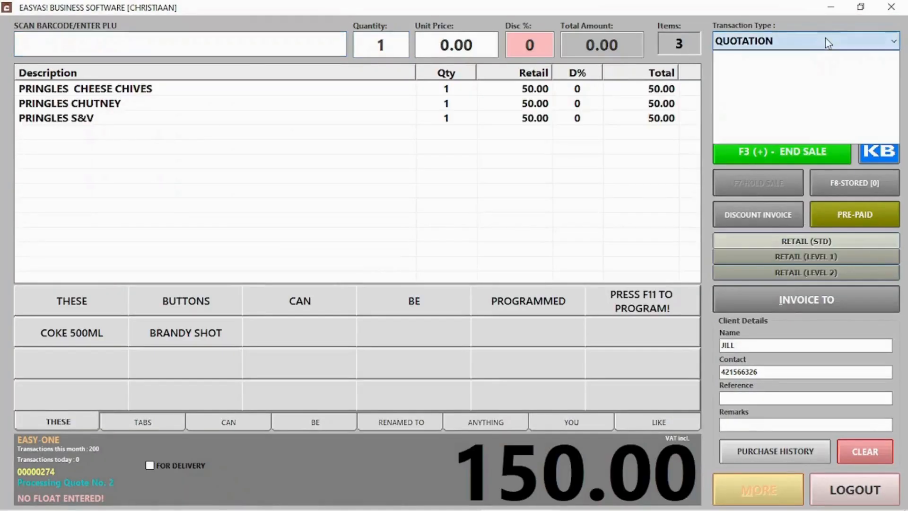
left_click(769, 57)
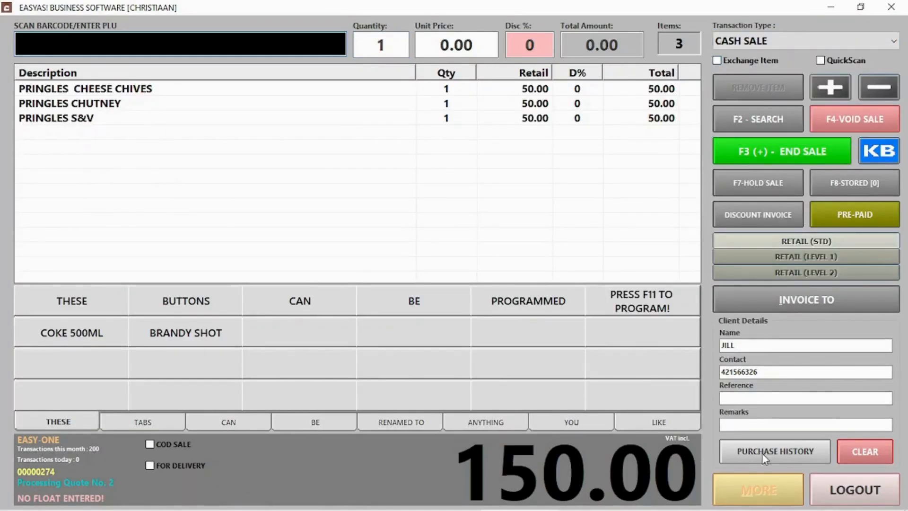
left_click(793, 151)
left_click(620, 432)
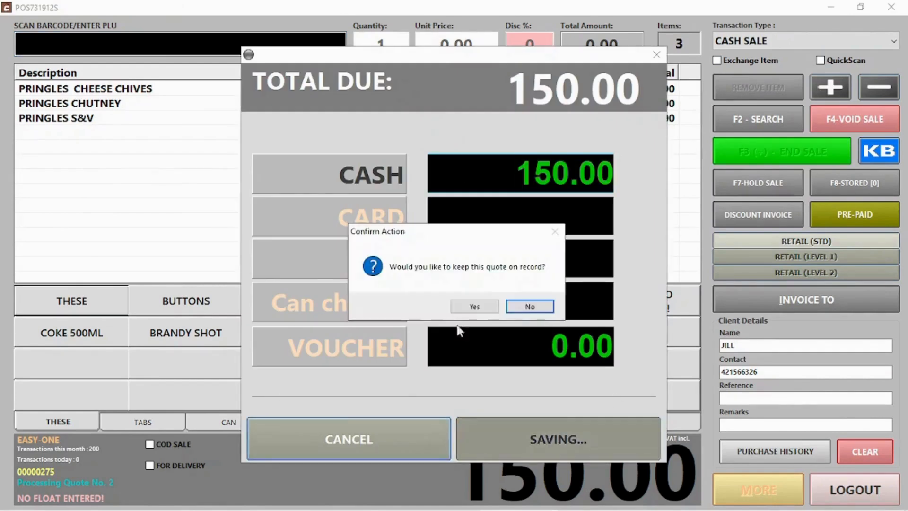
left_click(476, 309)
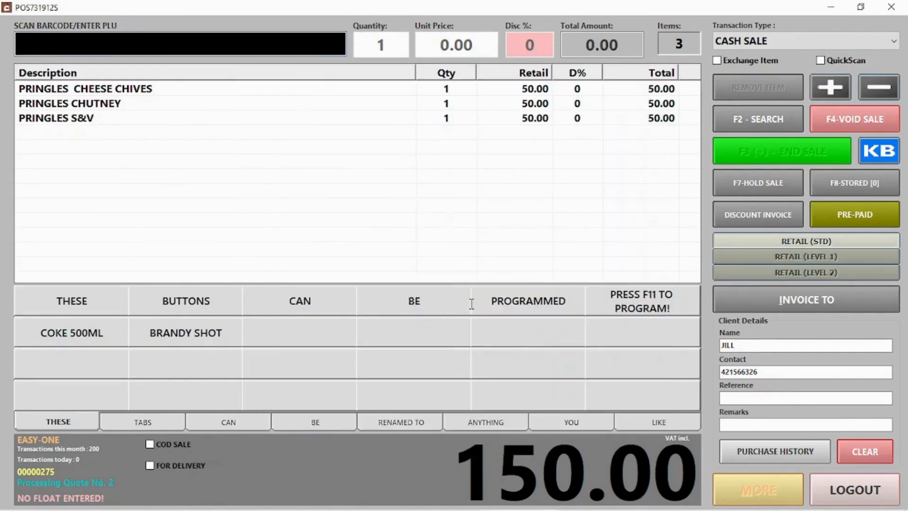
left_click(564, 339)
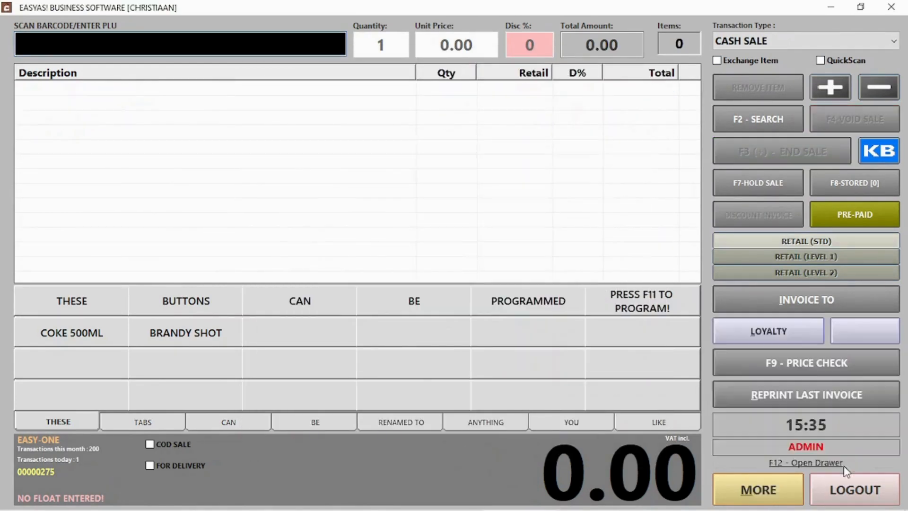
Step: Preview quote 2, then clear all saved quotations and close the empty list
left_click(851, 486)
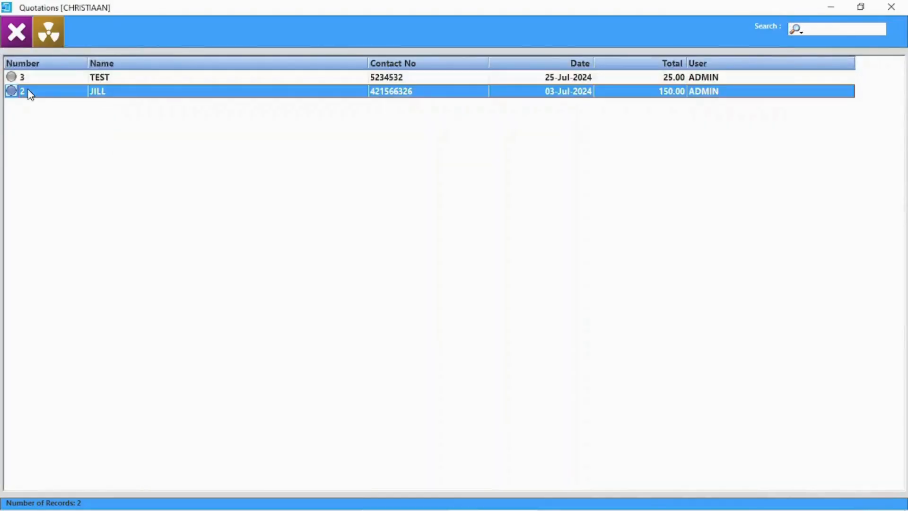
double_click(30, 94)
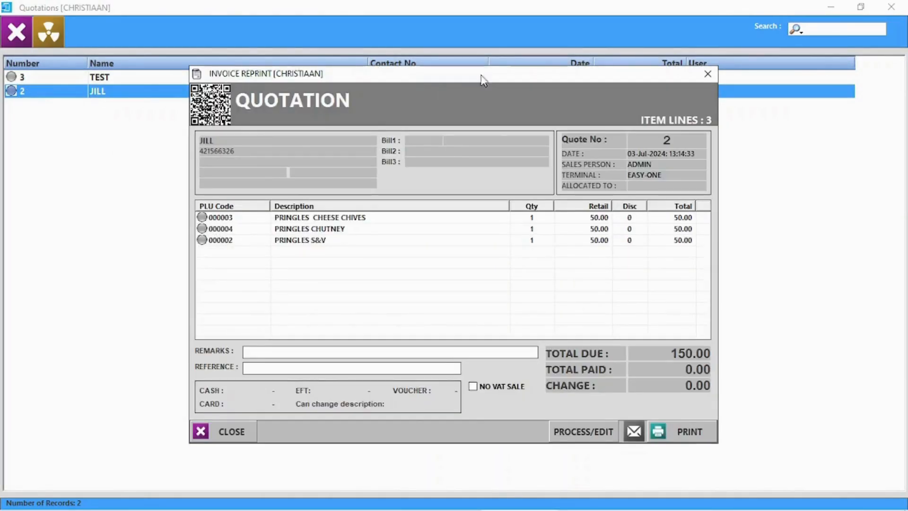
left_click(708, 74)
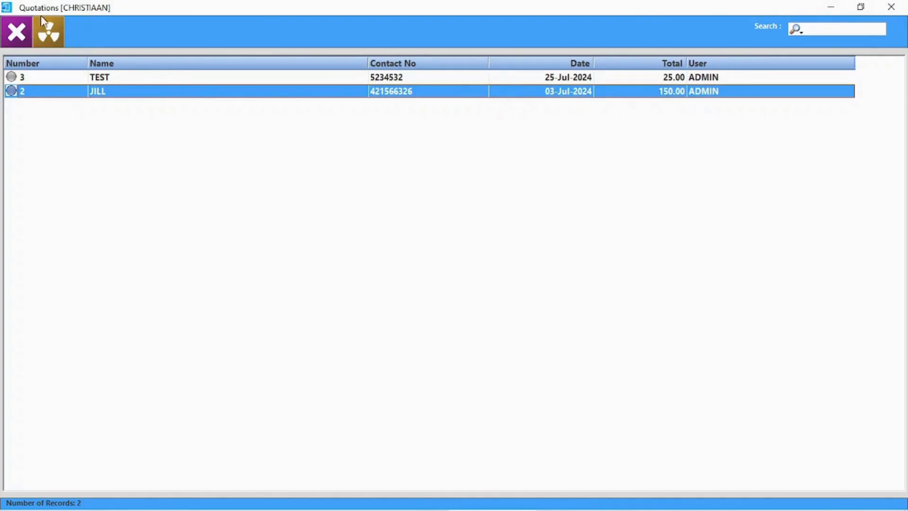
left_click(44, 38)
left_click(435, 307)
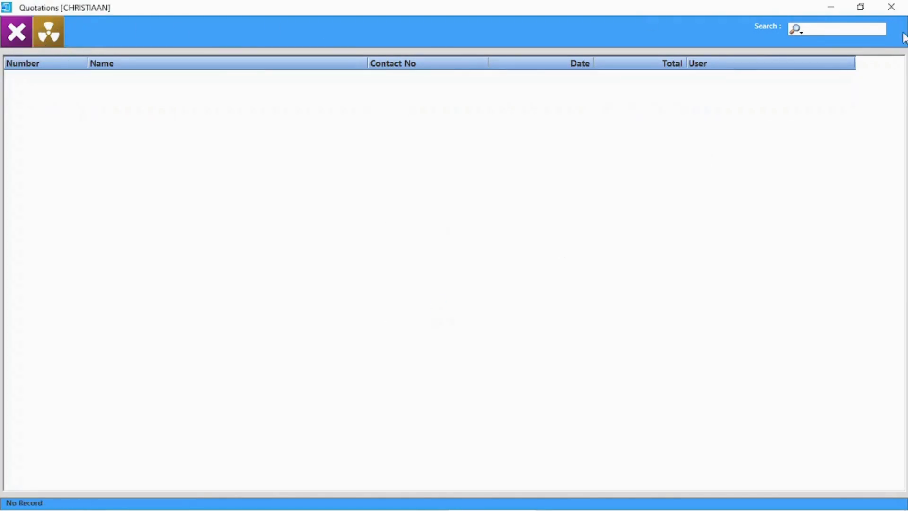
left_click(892, 7)
left_click(219, 72)
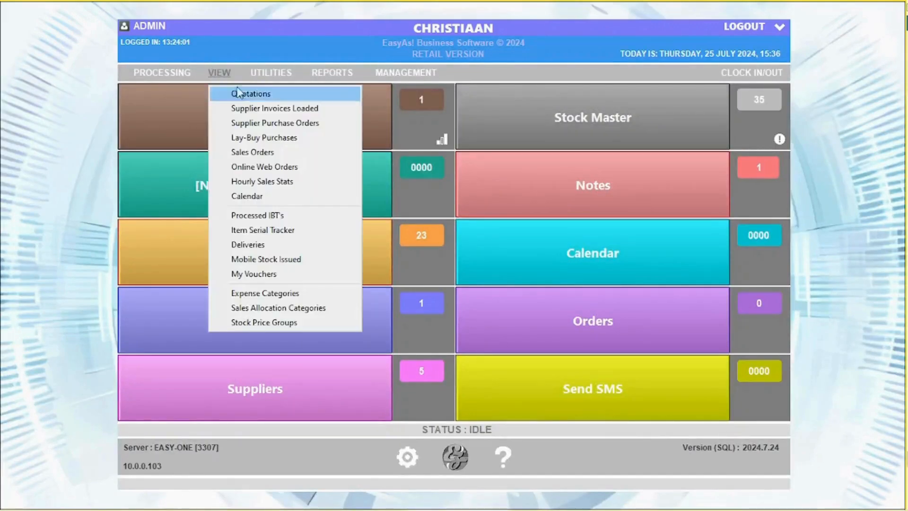
Step: Filter Supplier Invoices History to COCO COLA, open invoice 6695855 and select its COKE 1L line
left_click(254, 110)
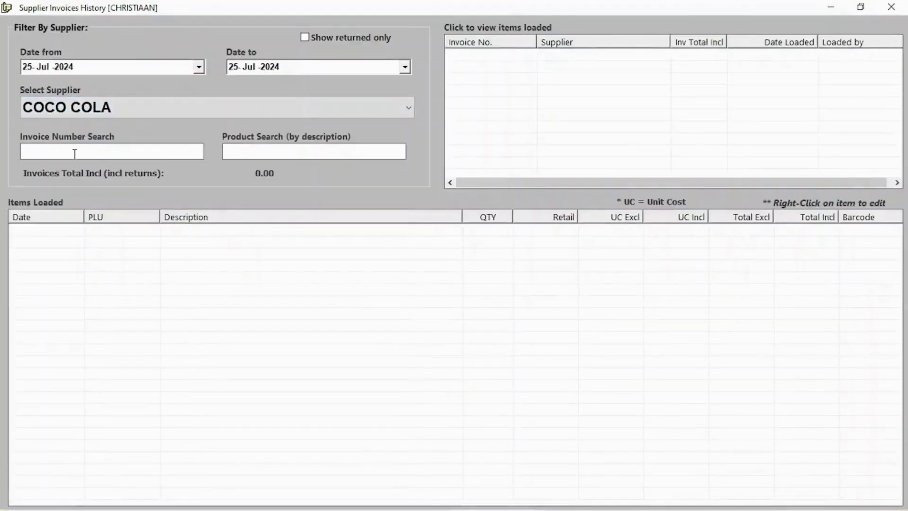
left_click(263, 112)
left_click(105, 126)
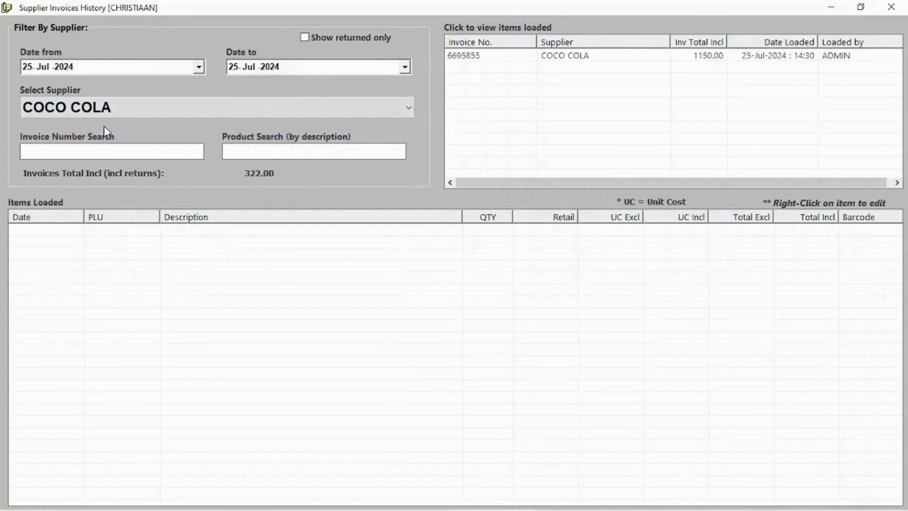
left_click(611, 58)
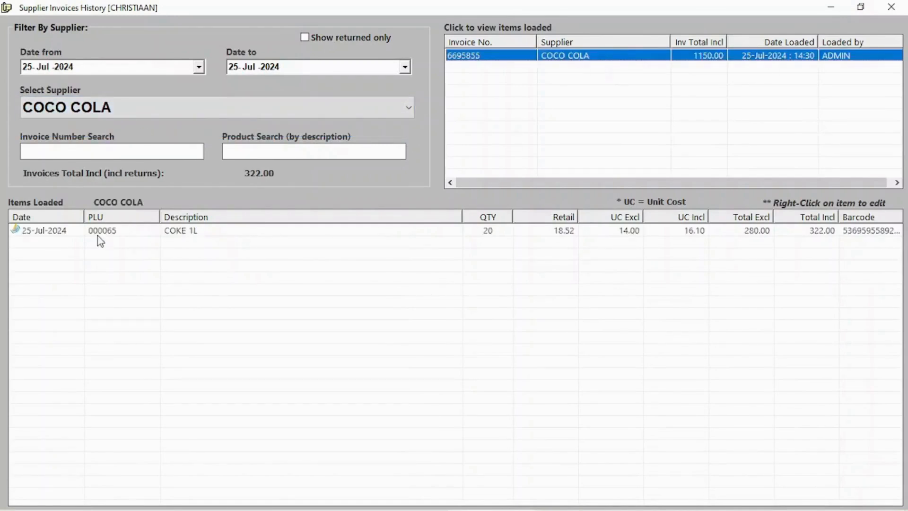
left_click(606, 232)
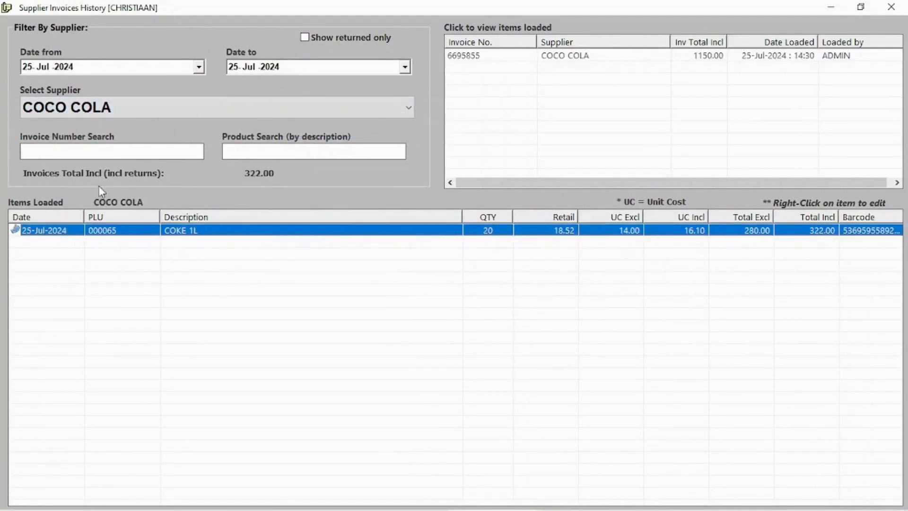
left_click(898, 5)
Step: Open purchase order 3, enter 5 delivered Pringles at 12.00 cost, and send it to stock loading
left_click(217, 72)
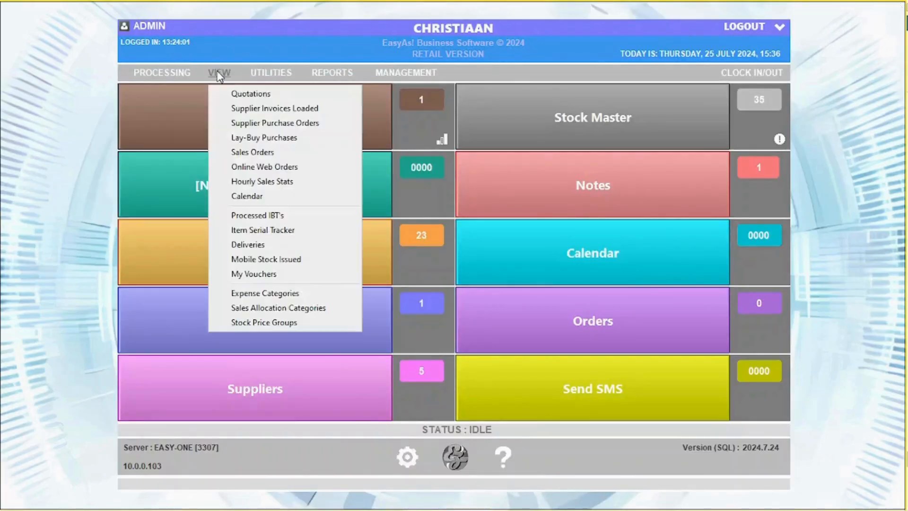
left_click(254, 122)
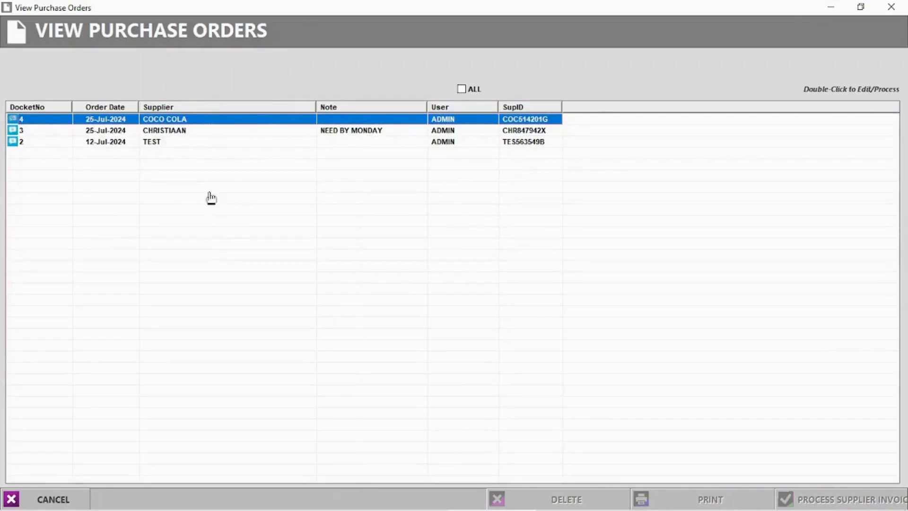
left_click(171, 134)
double_click(171, 135)
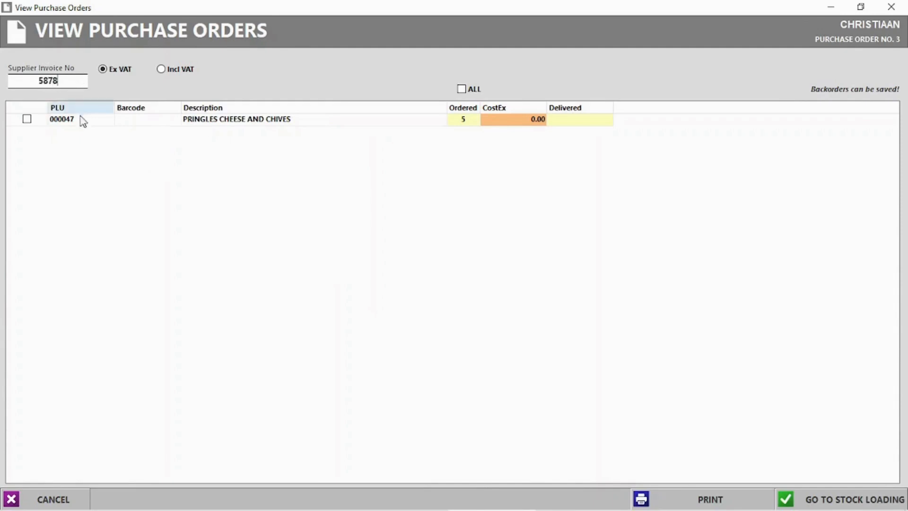
left_click(589, 125)
left_click(572, 120)
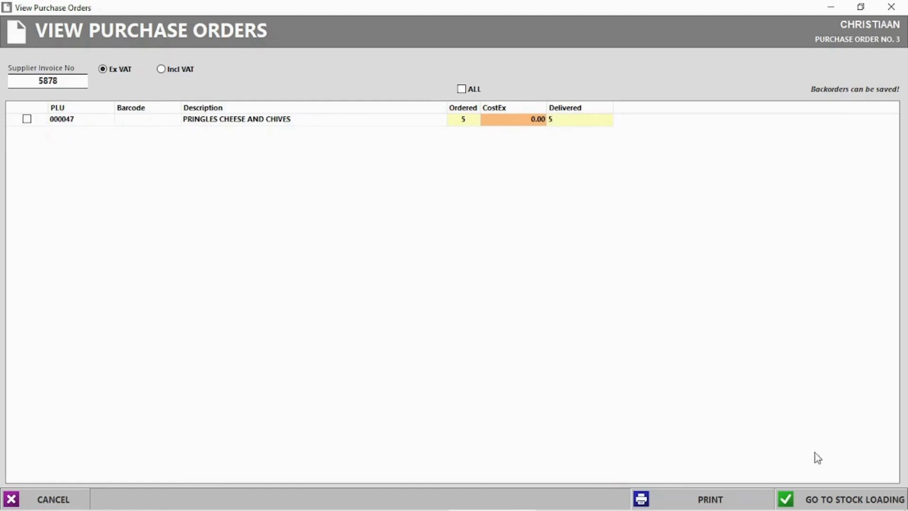
left_click(835, 499)
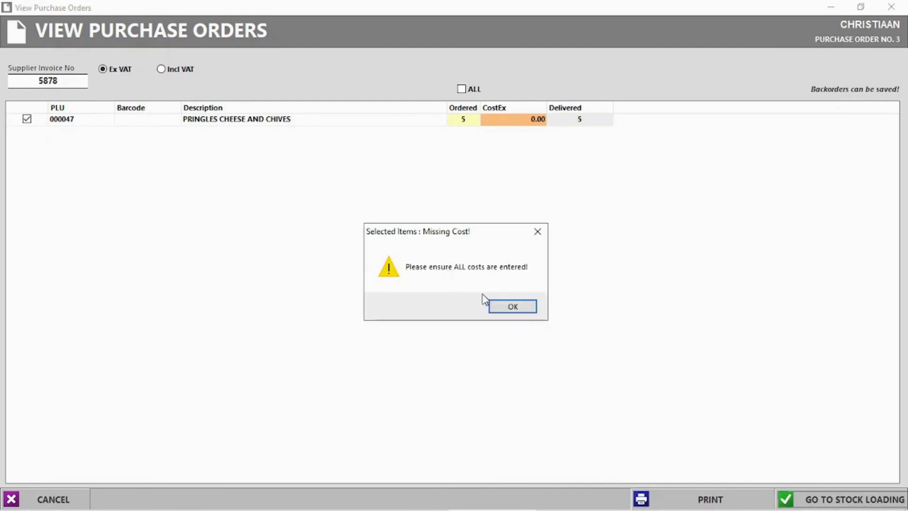
left_click(517, 307)
left_click(522, 122)
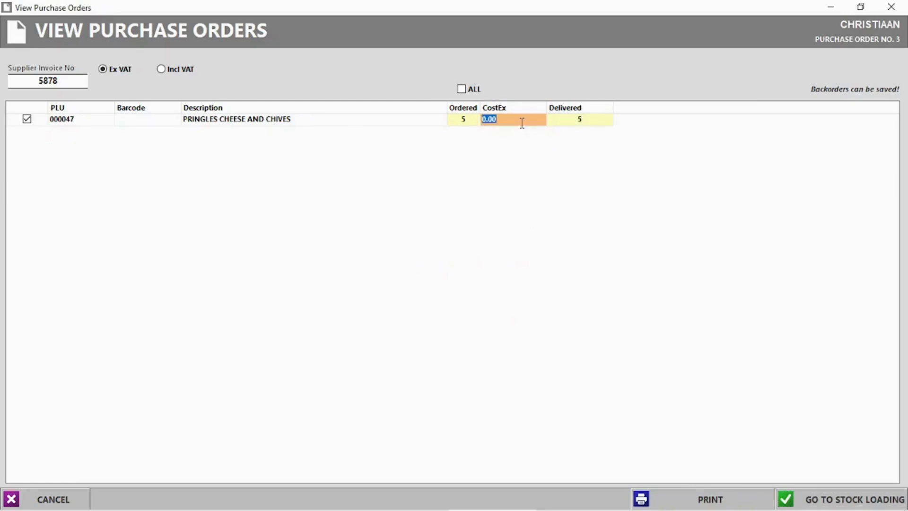
key("Return")
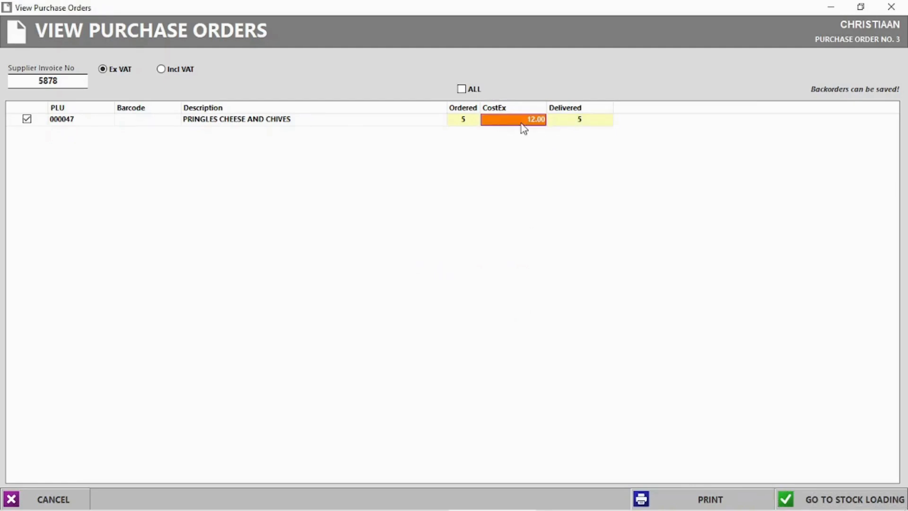
left_click(854, 500)
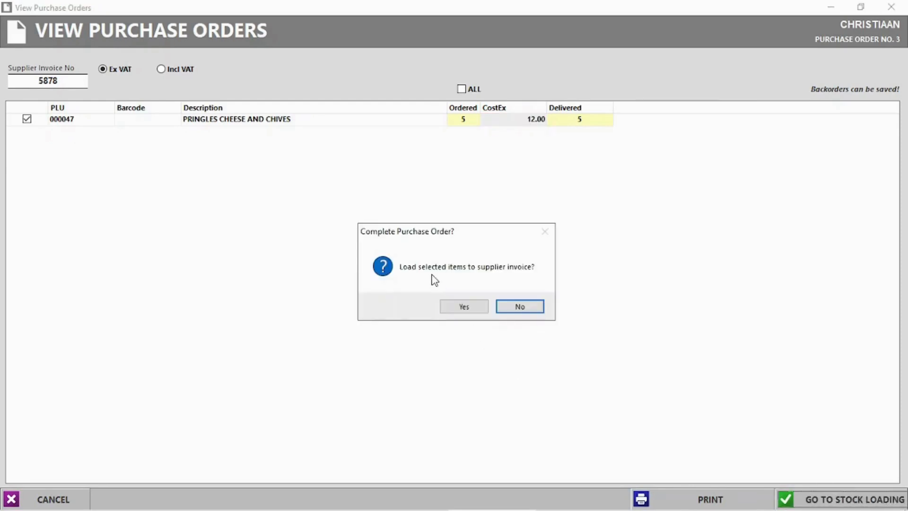
left_click(464, 306)
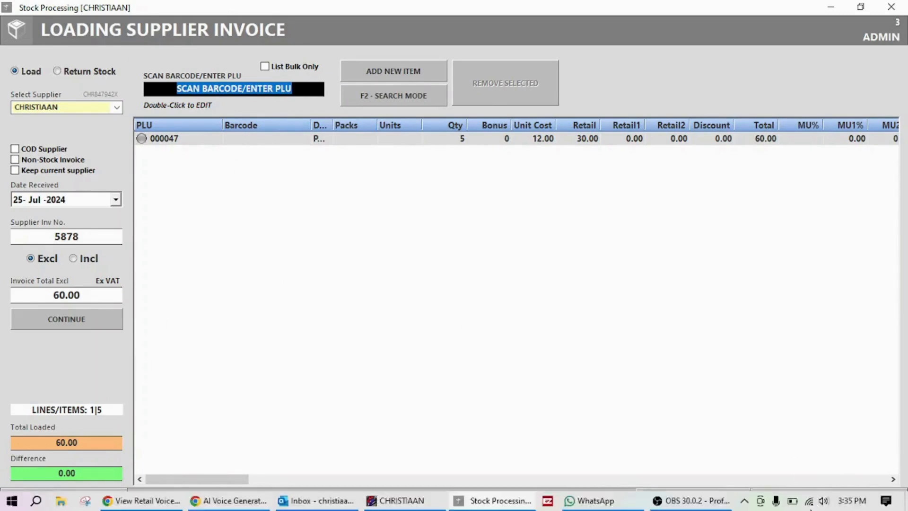
Step: Complete the supplier invoice, answering the labels, retail price and packing slip prompts
left_click(833, 498)
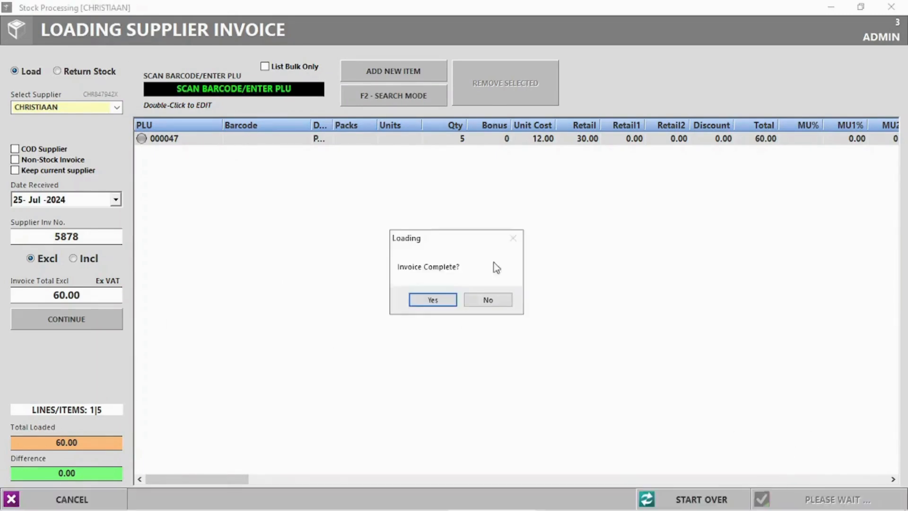
left_click(450, 306)
left_click(454, 302)
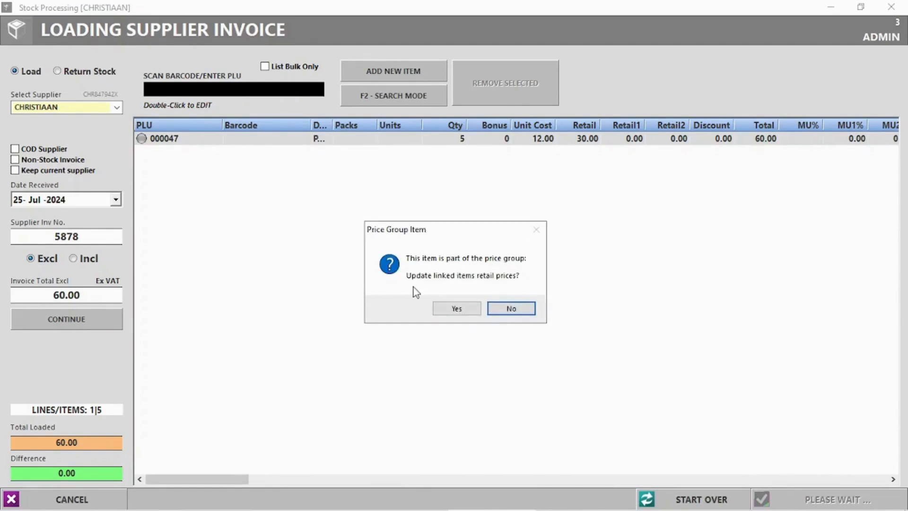
left_click(456, 310)
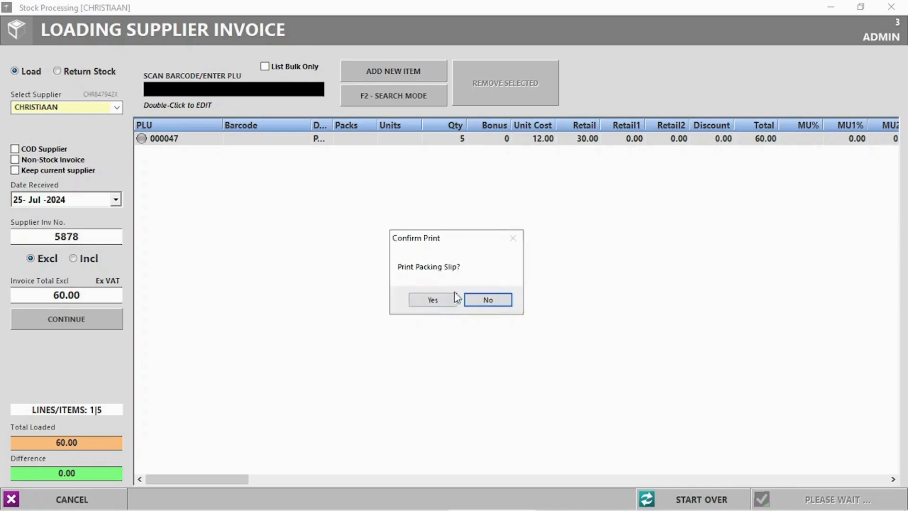
left_click(507, 306)
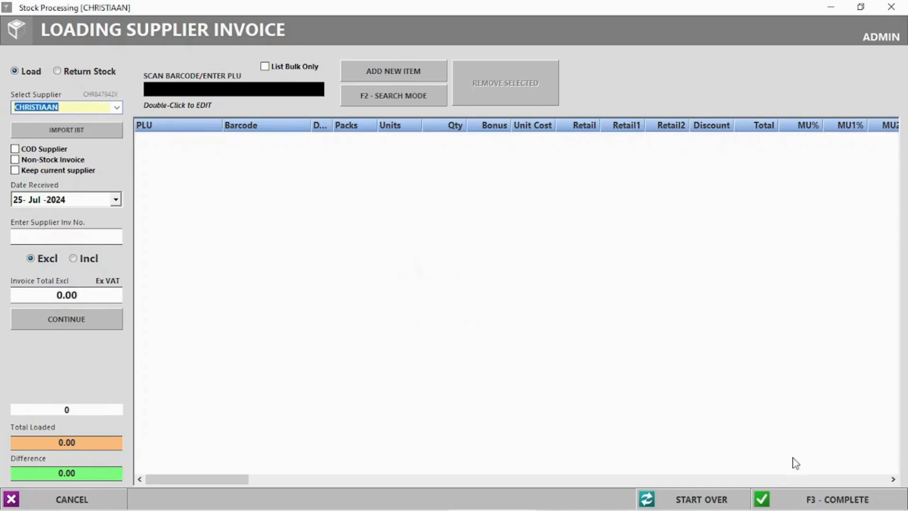
left_click(892, 6)
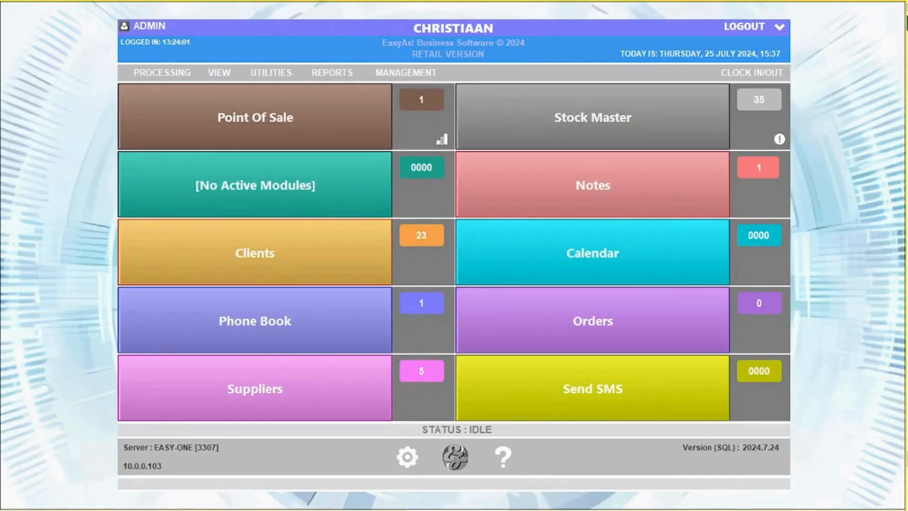
Step: Open the COCO COLA purchase order and enter supplier invoice number 231321
left_click(219, 72)
left_click(269, 124)
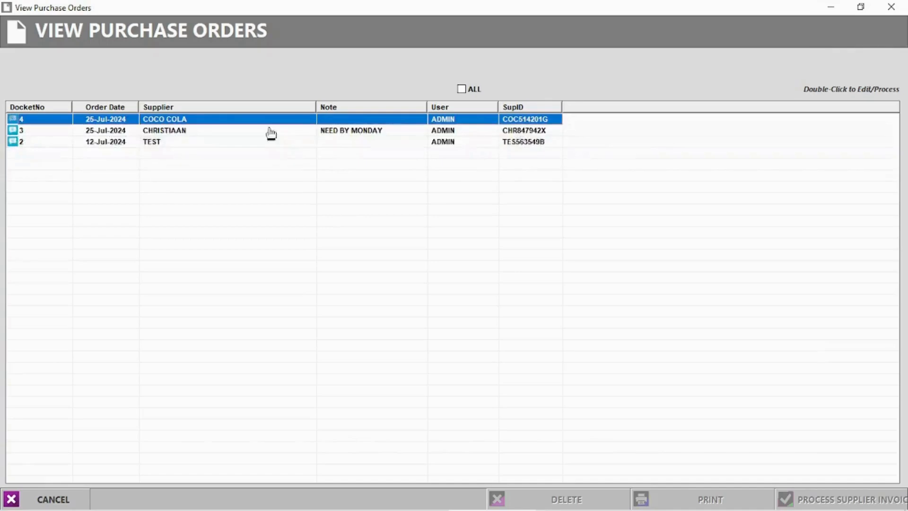
left_click(169, 133)
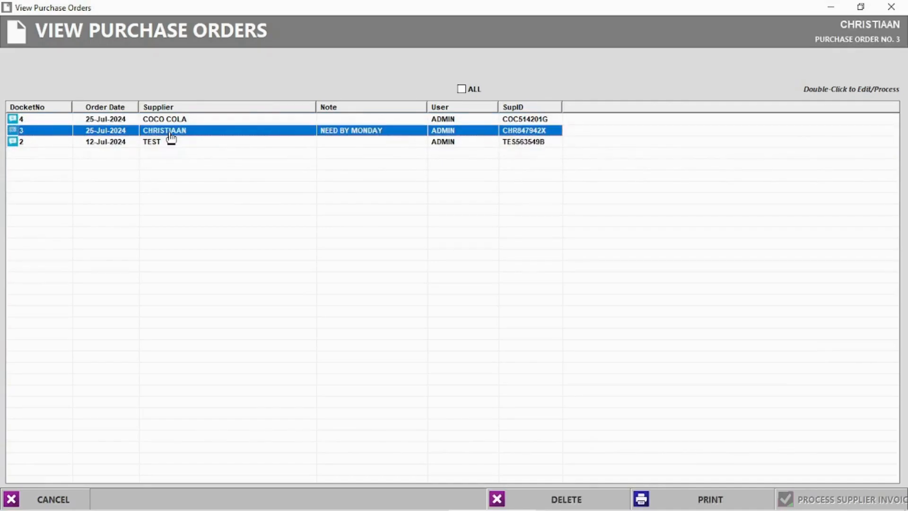
left_click(172, 121)
double_click(172, 121)
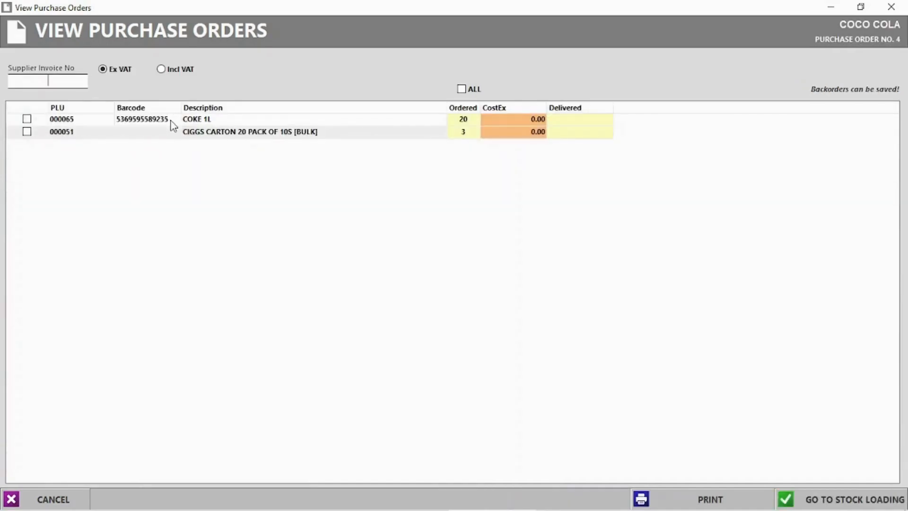
left_click(42, 82)
type("231321")
Step: Set 18 COKE 1L at 12.00 and 3 cigarette cartons at 120.00 as delivered
left_click(574, 122)
left_click(576, 120)
type("18")
key("Return")
double_click(574, 133)
type("3")
key("Return")
left_click(529, 118)
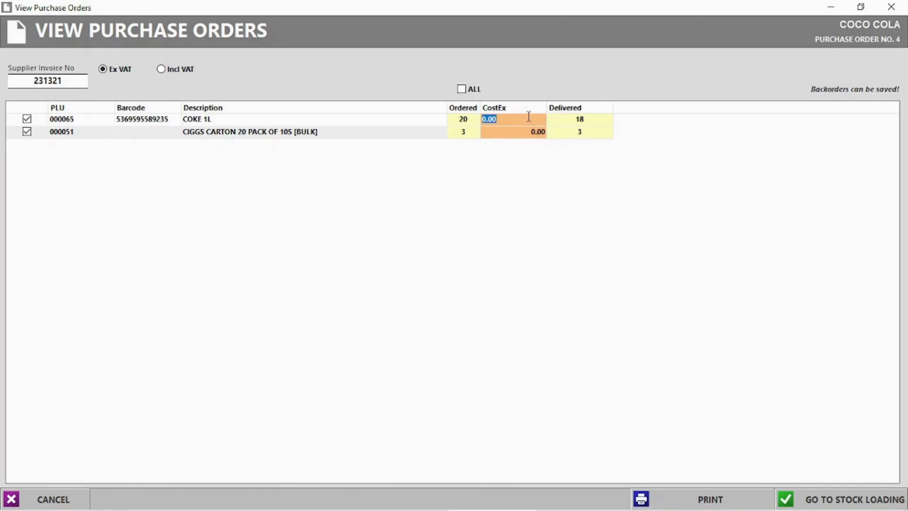
key("Return")
left_click(526, 132)
type("120")
key("Return")
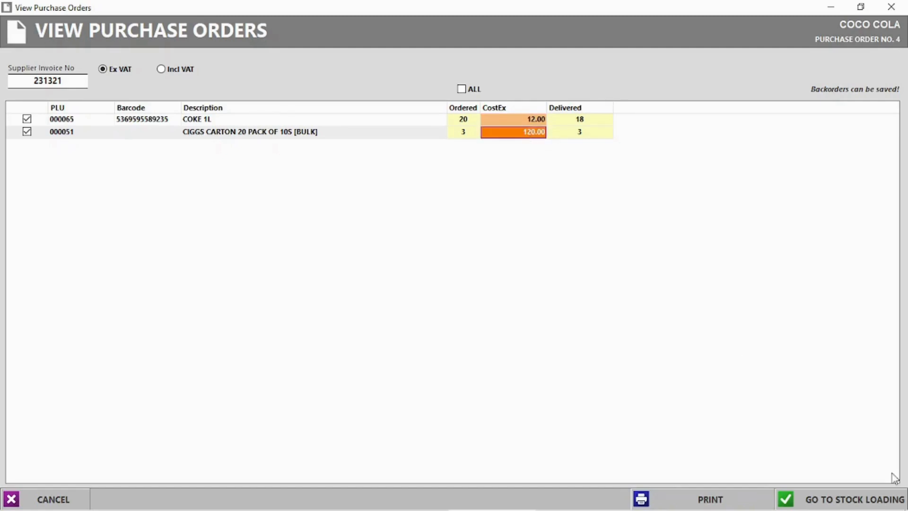
Step: Load the order to stock keeping backorders, complete the invoice, and decline labels and packing slip
left_click(840, 498)
left_click(466, 303)
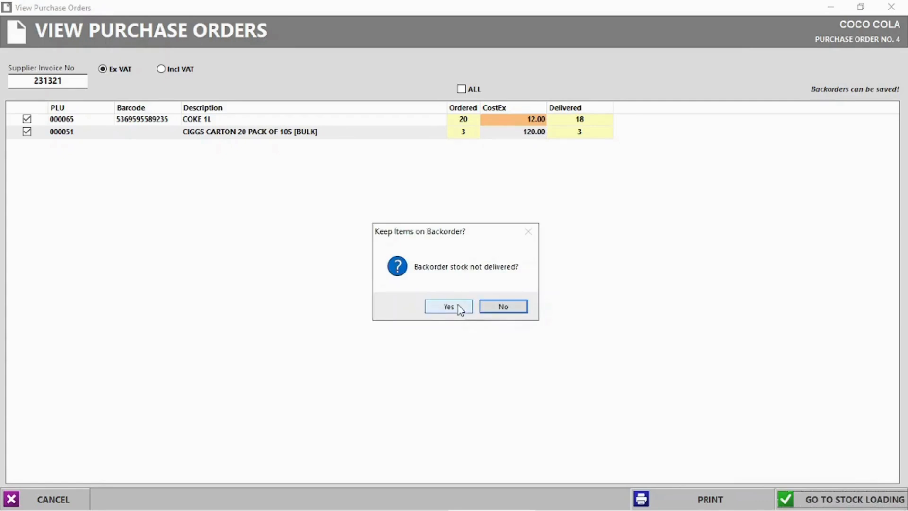
left_click(446, 312)
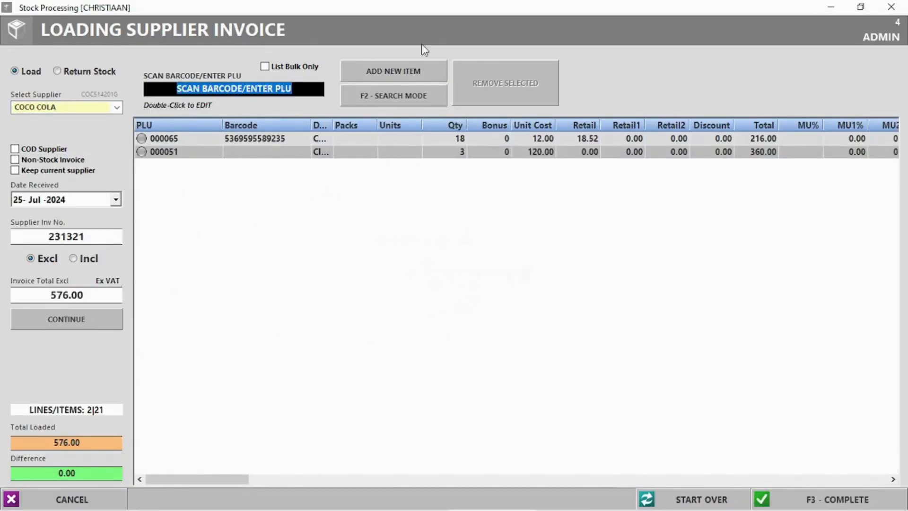
left_click(450, 141)
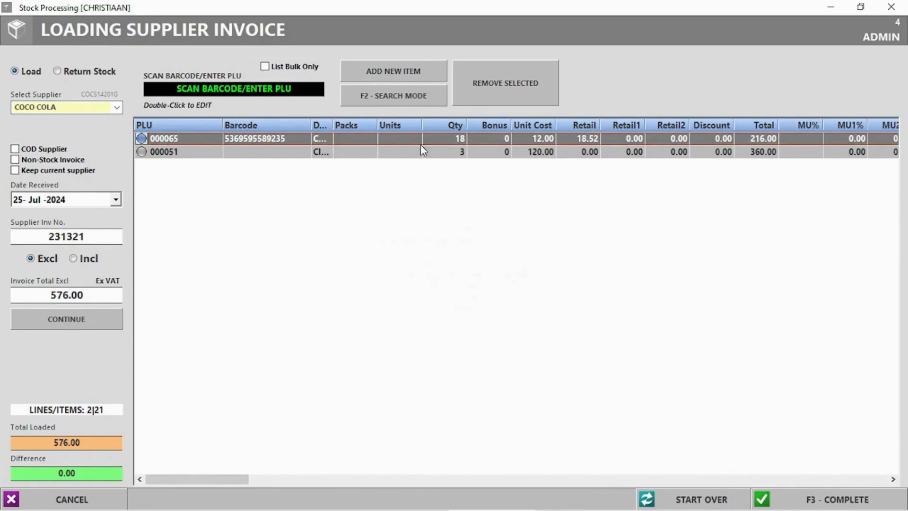
left_click(802, 492)
left_click(434, 301)
left_click(498, 302)
left_click(487, 301)
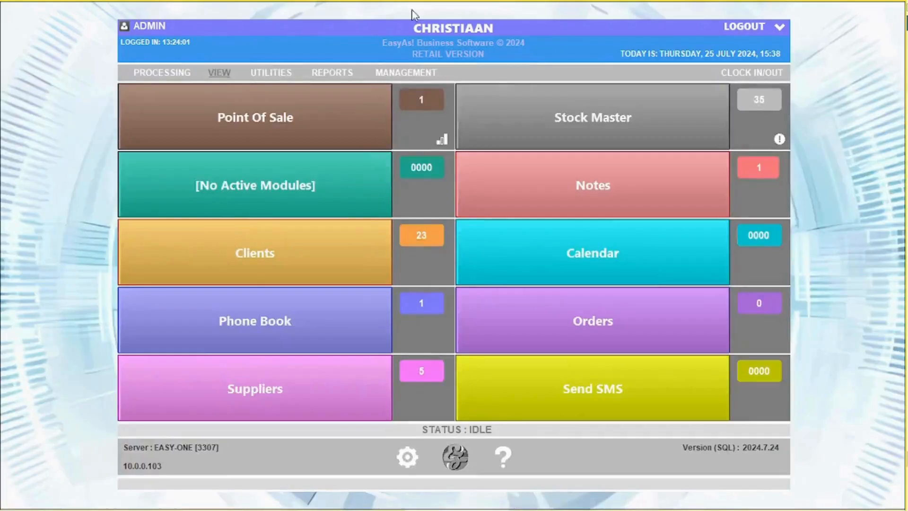
left_click(220, 77)
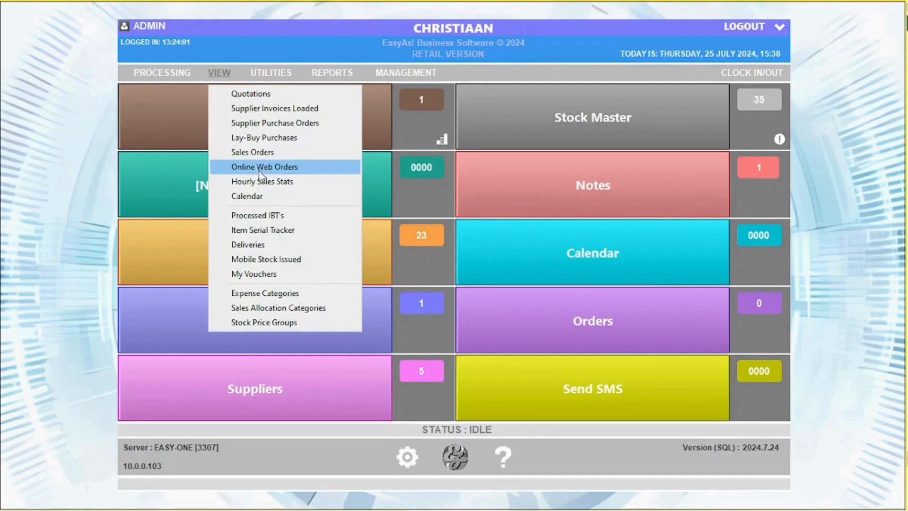
Step: Inspect the 80.00 voucher in My Vouchers, then delete it and close the empty list
left_click(259, 275)
double_click(32, 96)
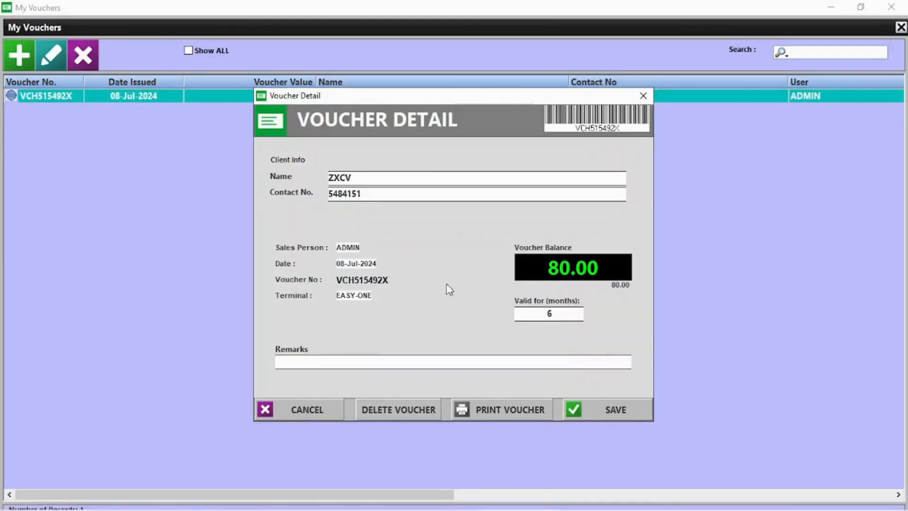
left_click(643, 95)
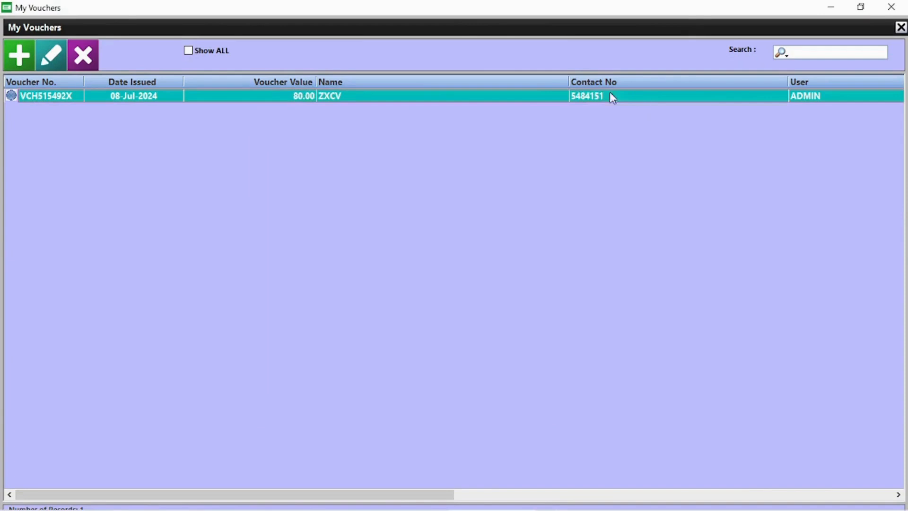
left_click(20, 56)
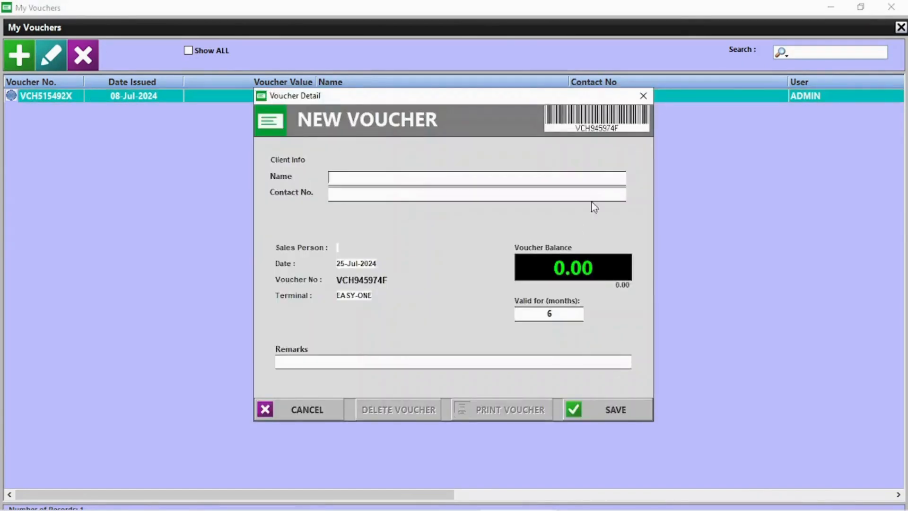
left_click(643, 96)
left_click(84, 53)
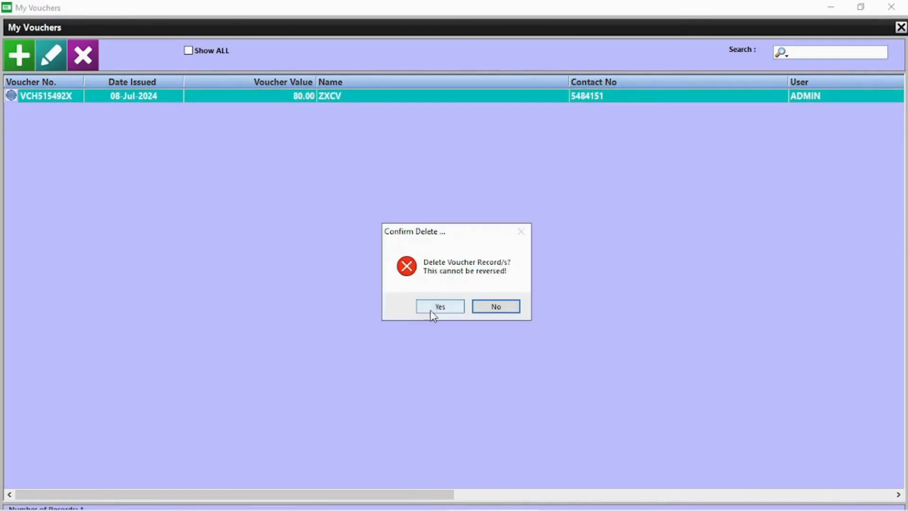
left_click(438, 308)
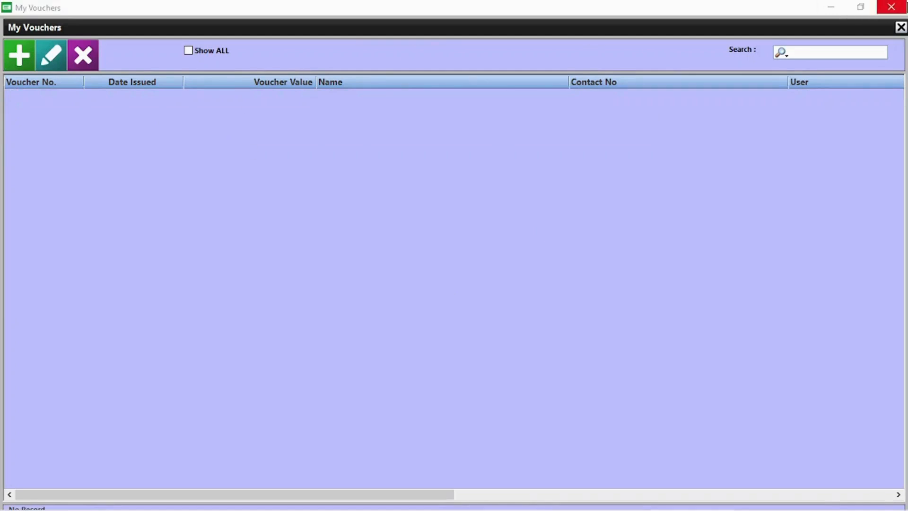
left_click(892, 7)
left_click(230, 72)
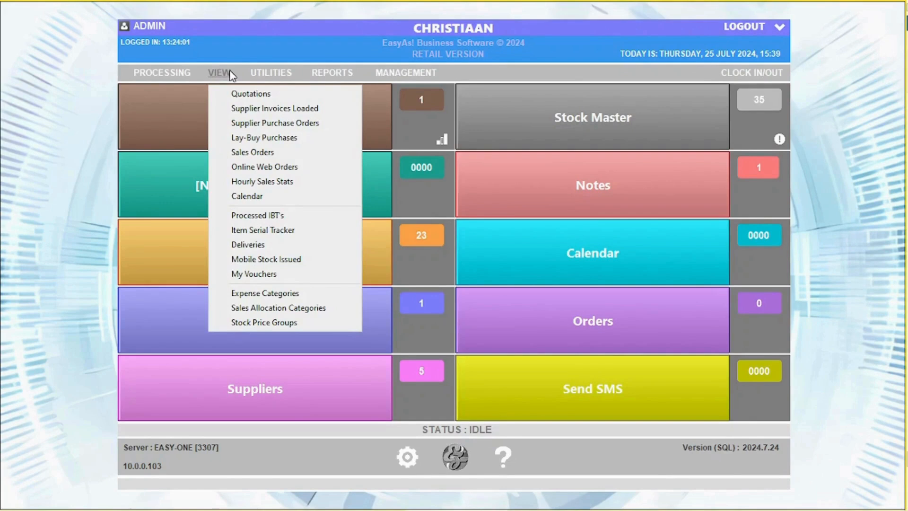
Step: Mark the pending OWN STOCK delivery as delivered from the Deliveries list
left_click(248, 244)
left_click(283, 183)
left_click(208, 181)
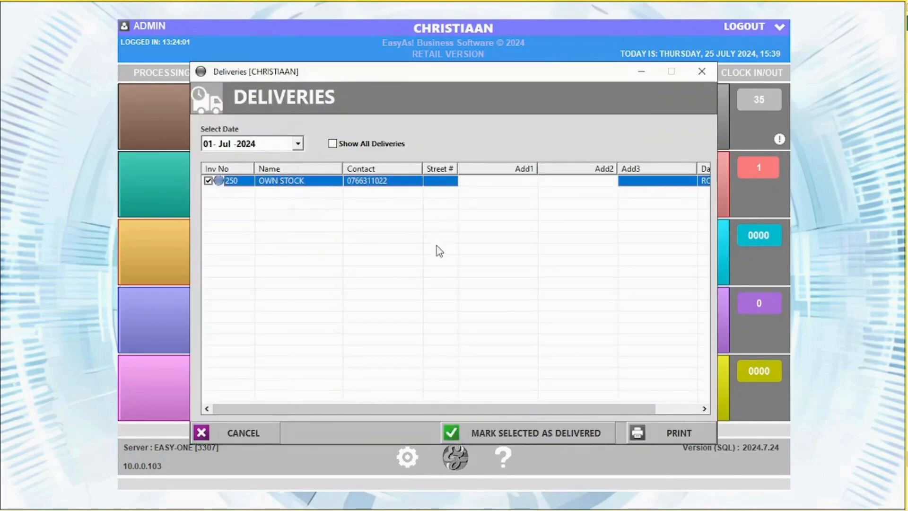
left_click(523, 433)
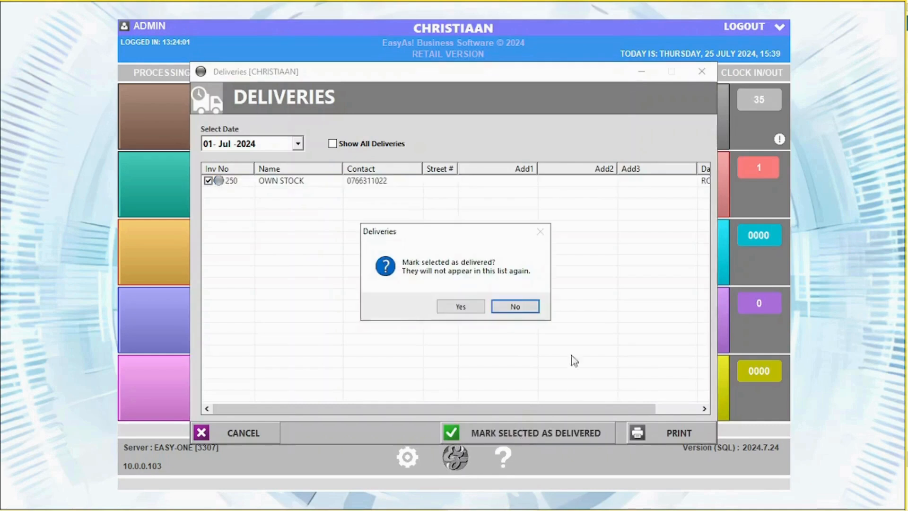
left_click(462, 307)
left_click(701, 71)
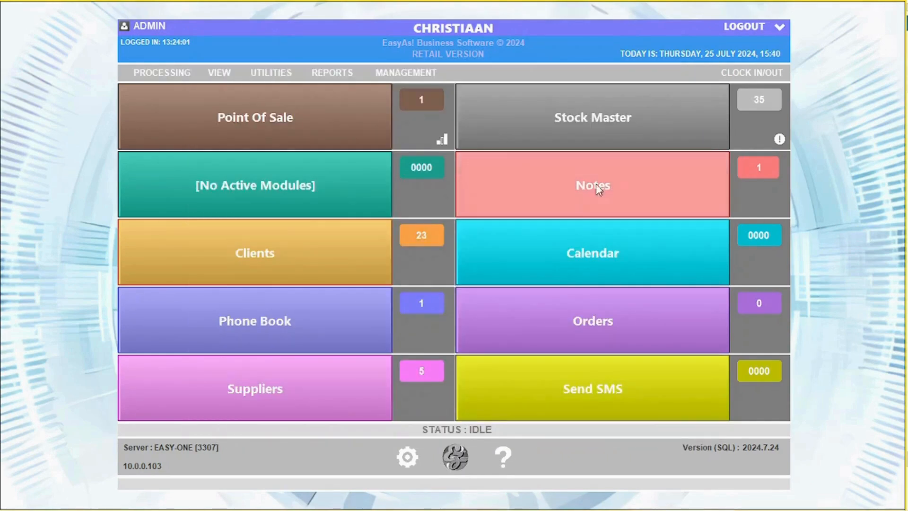
Step: Look up invoice 250 (80.00) for reprint without emailing it, then close the reprint
left_click(262, 73)
left_click(303, 94)
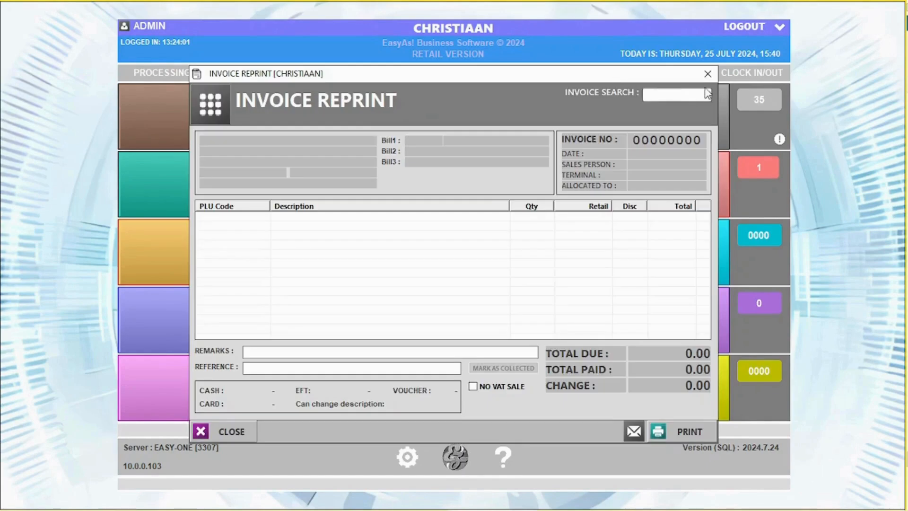
type("250")
key("Return")
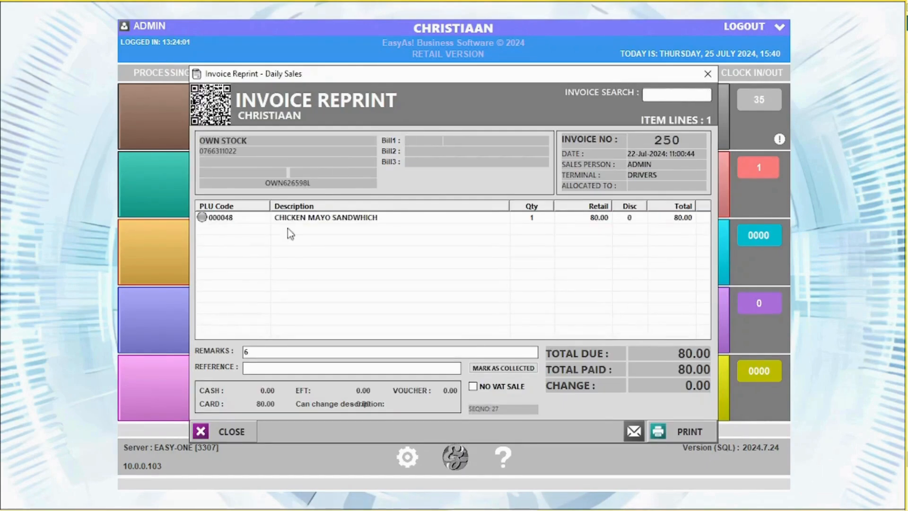
left_click(634, 433)
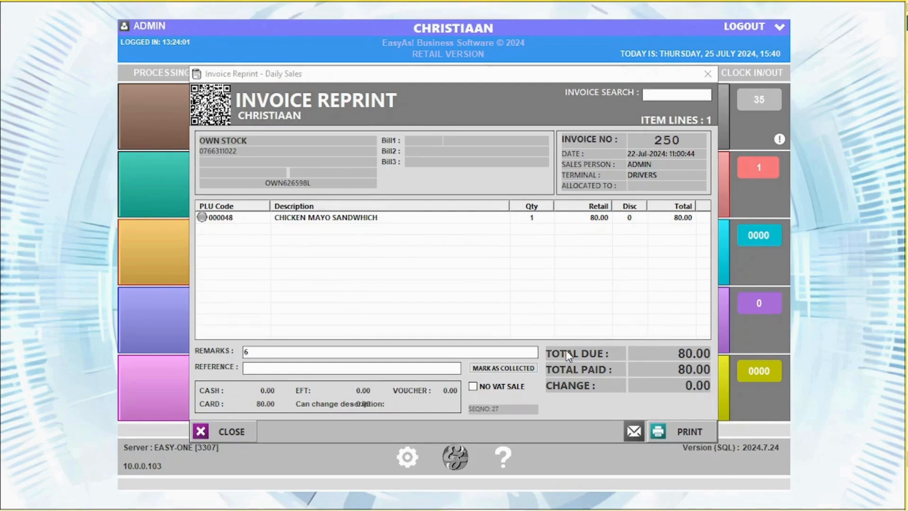
left_click(342, 355)
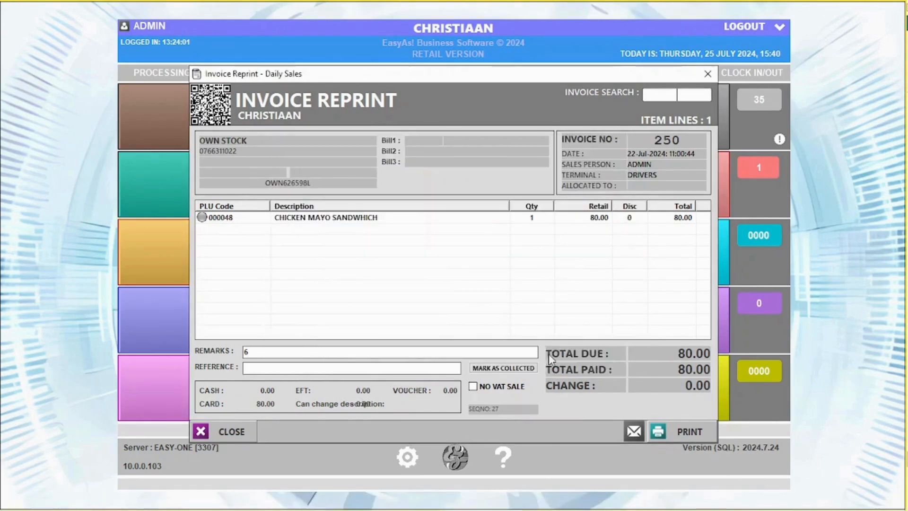
left_click(709, 74)
left_click(279, 73)
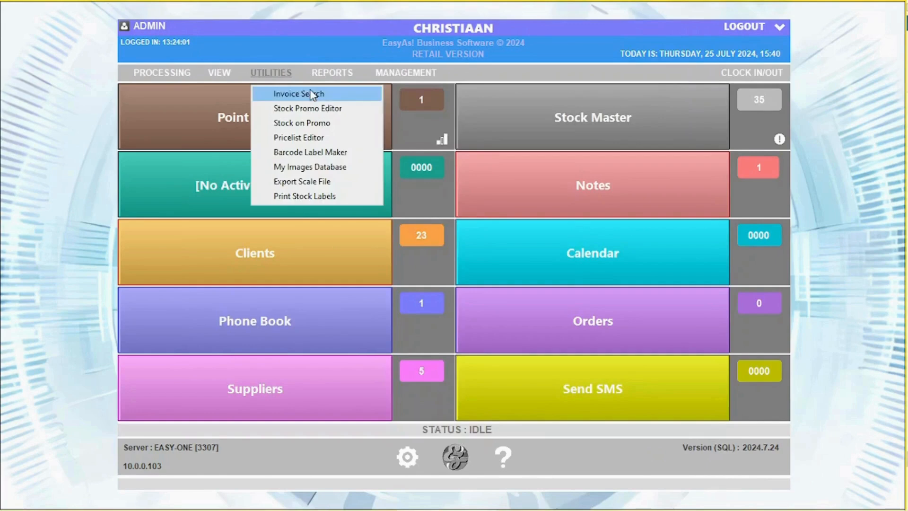
Step: Review the PRINGLES promo group's details in the Stock Promo Editor
left_click(310, 109)
double_click(310, 121)
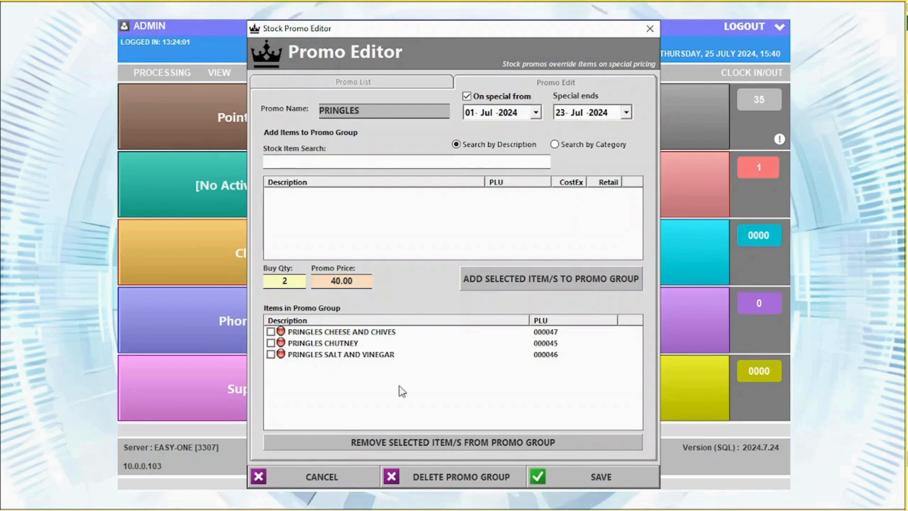
left_click(341, 83)
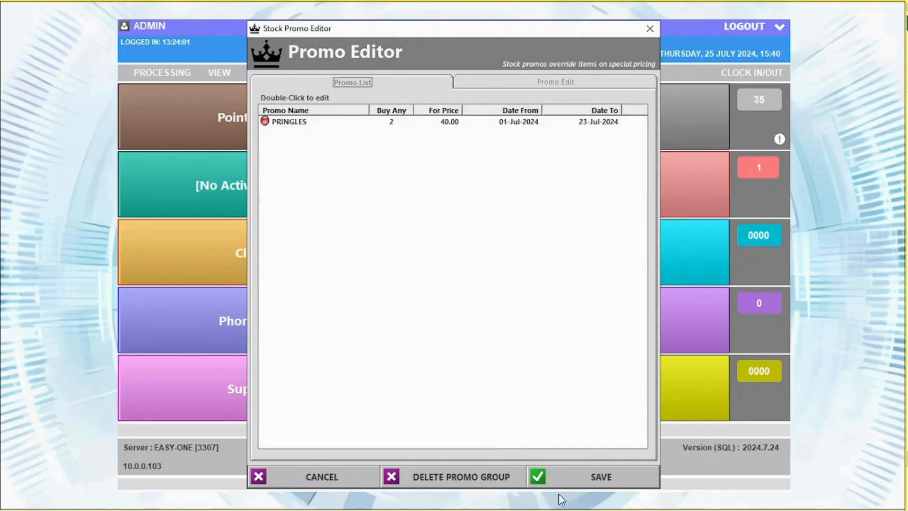
left_click(568, 85)
Step: Bring up the Stock On Promo bulk viewer listing four items on special, 01-Jul to 23-Jul-2024
left_click(650, 28)
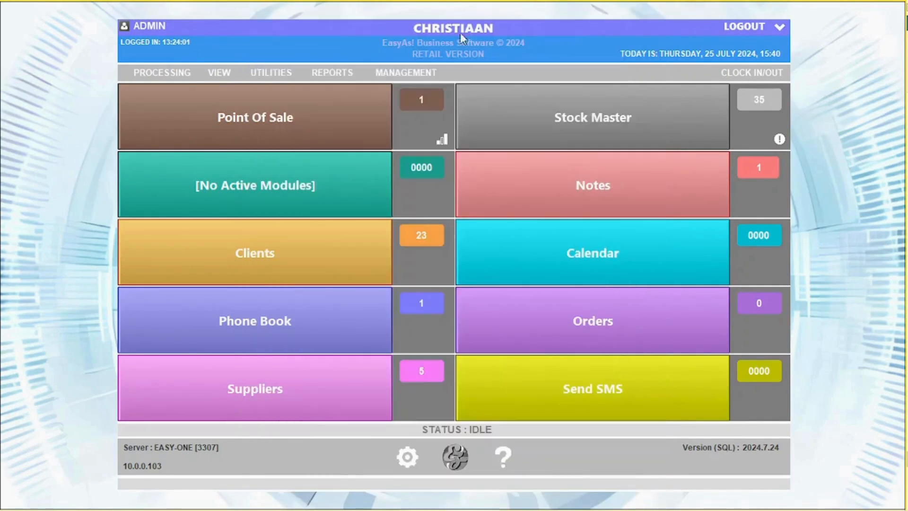
left_click(271, 72)
left_click(295, 124)
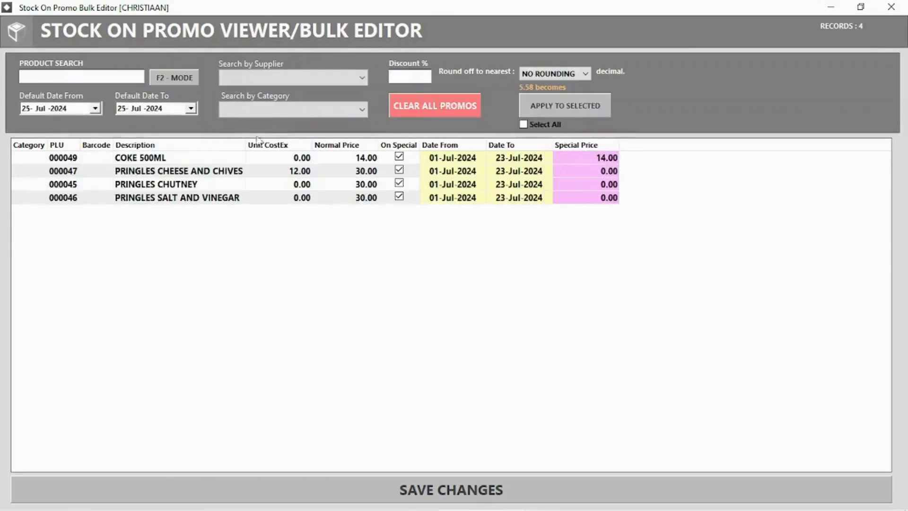
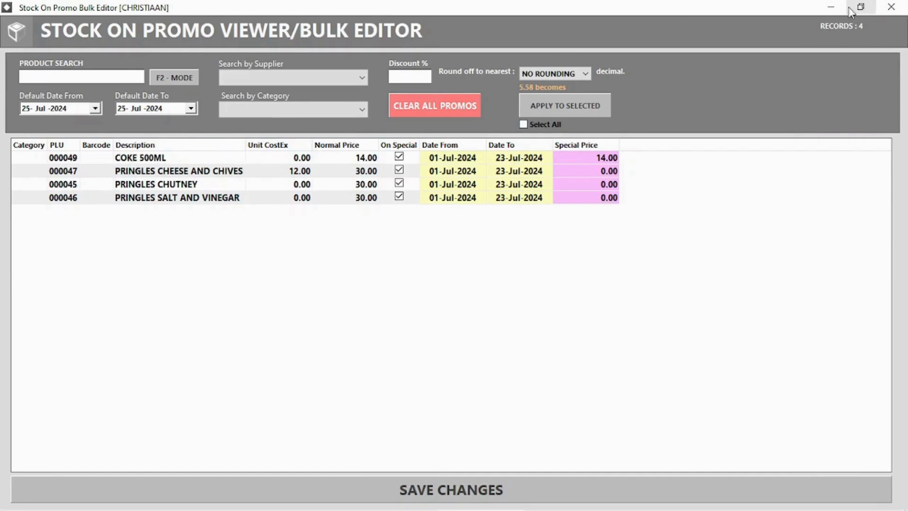
Step: Close the Stock On Promo Bulk Editor, leaving the PRINGLES promo in place
left_click(892, 7)
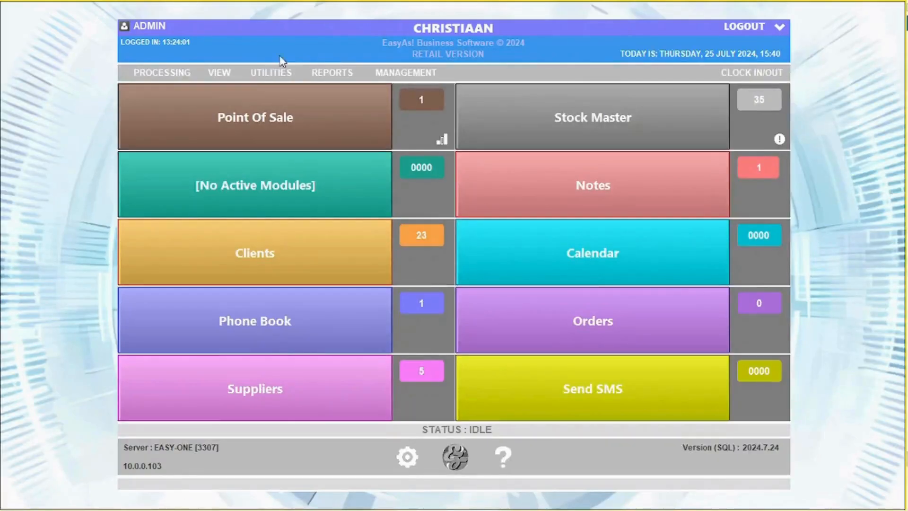
Step: Try the TEXT LABEL 40x30 layout in the Barcode Label Maker, then close it
left_click(265, 73)
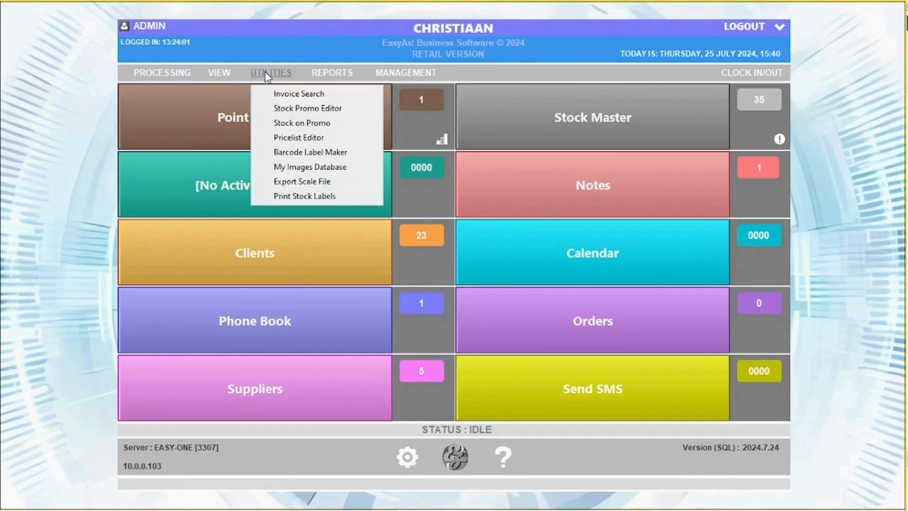
left_click(303, 150)
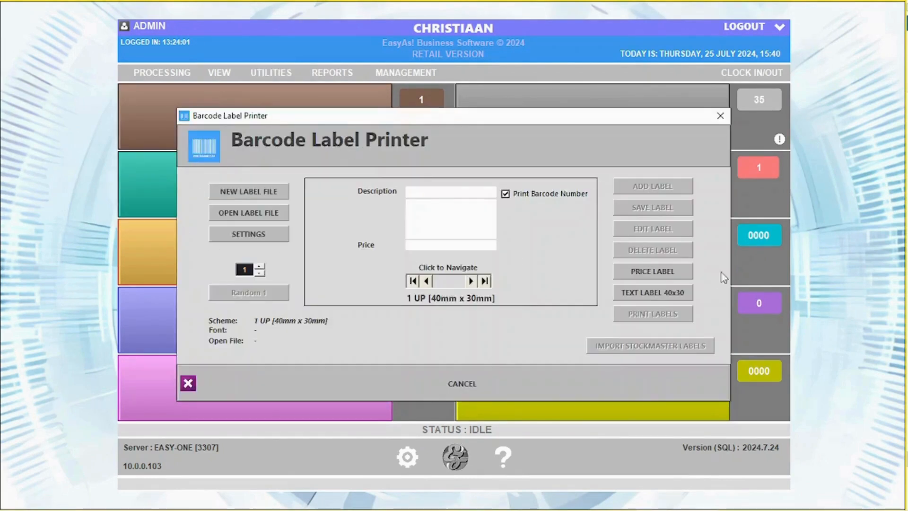
left_click(653, 292)
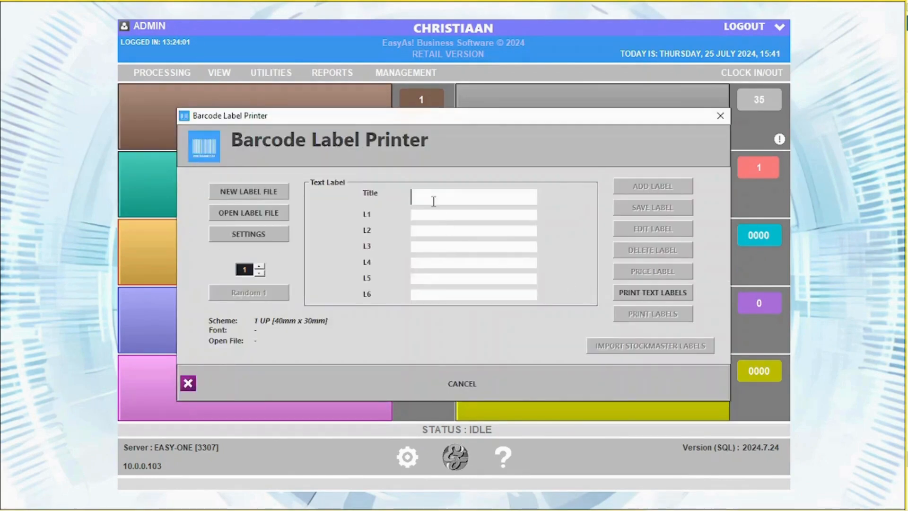
left_click(719, 115)
Step: Browse the Utilities and Reports menus, then bring up the Management options
left_click(271, 73)
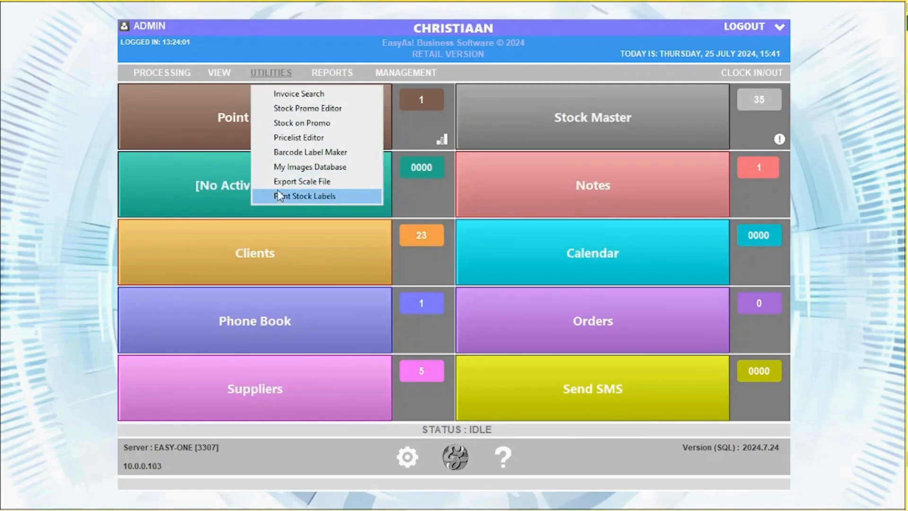
left_click(327, 73)
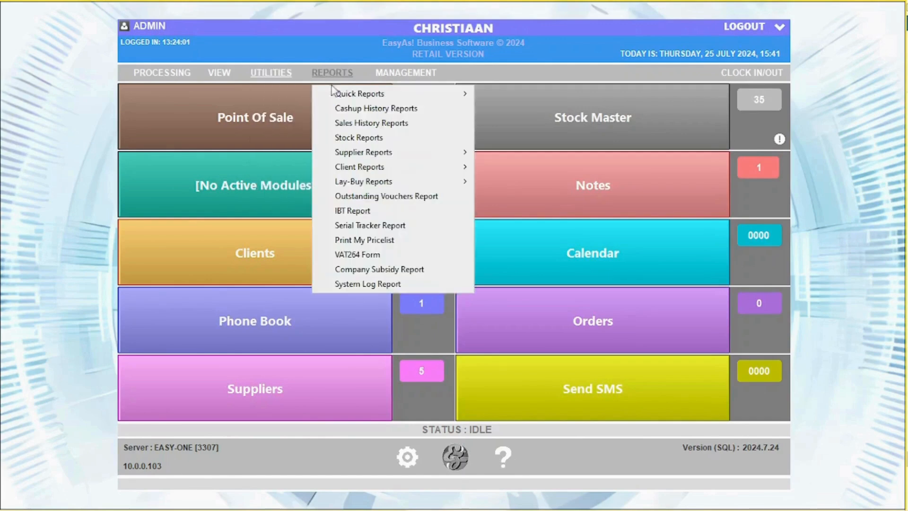
mouse_move(346, 97)
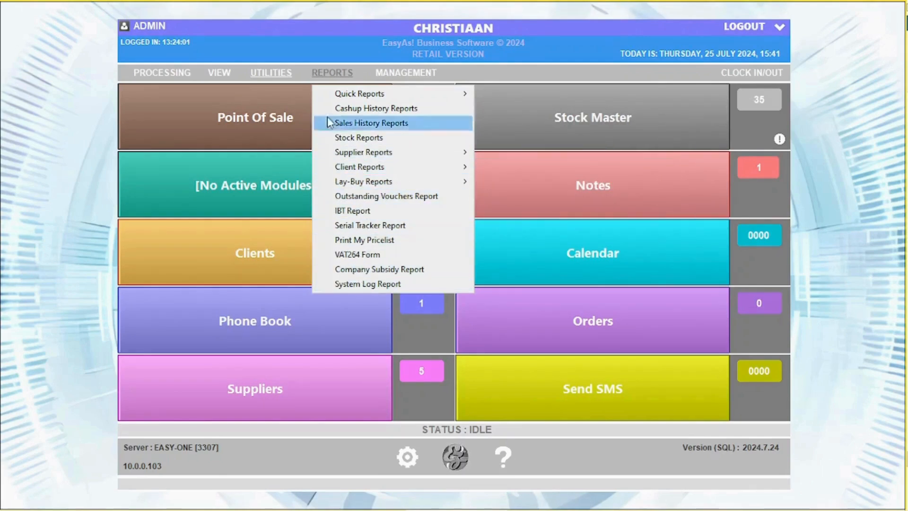
left_click(426, 77)
Step: In Daily Totals, check invoice 274 and the PRINGLES CHUTNEY sale line behind it
left_click(438, 94)
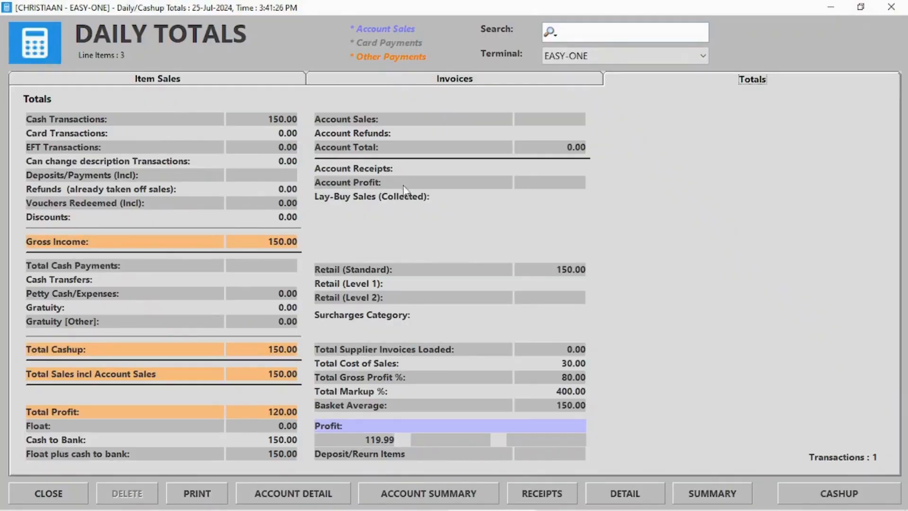
left_click(442, 80)
double_click(58, 115)
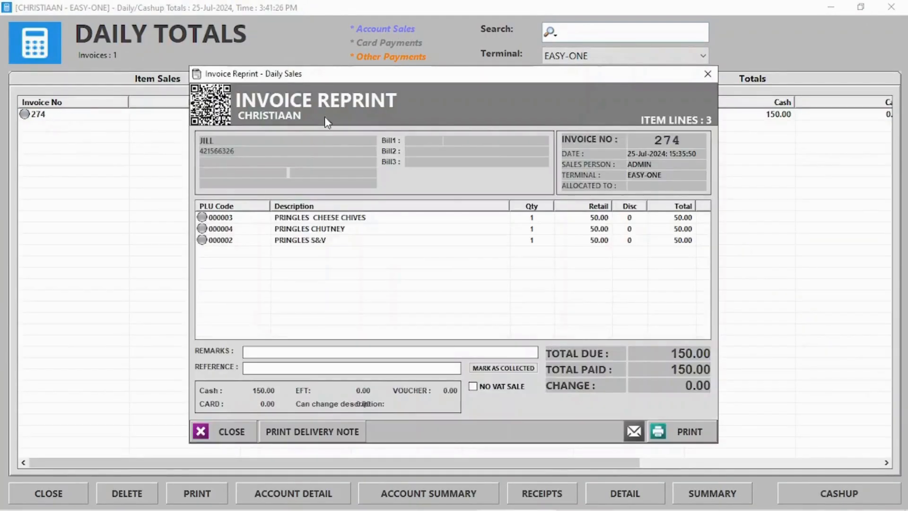
left_click(708, 74)
left_click(109, 83)
left_click(116, 127)
double_click(116, 126)
left_click(709, 74)
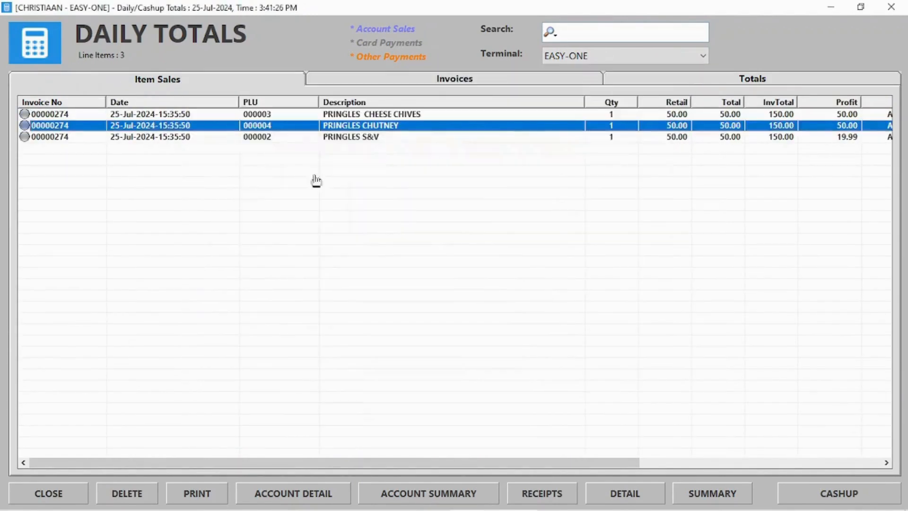
Step: Reverse the PRINGLES CHUTNEY sale with the admin password, returning the items to stock
left_click(136, 498)
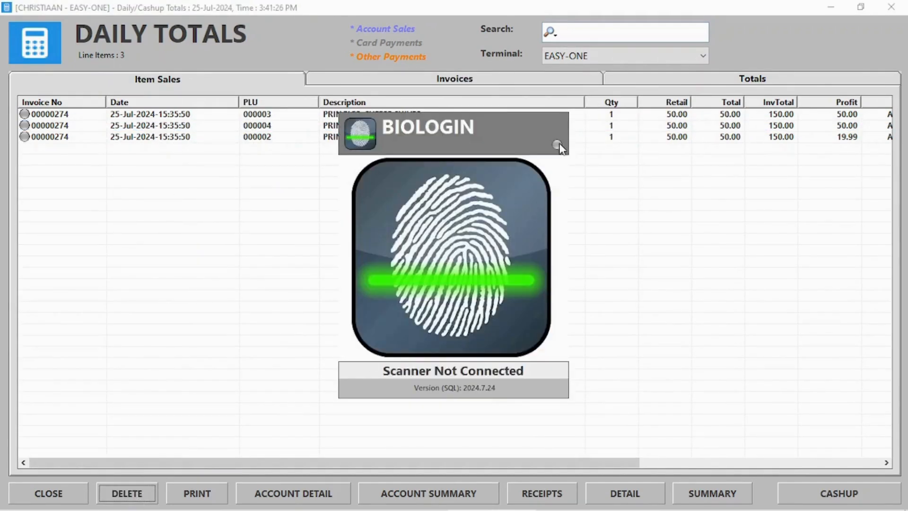
left_click(560, 144)
triple_click(473, 283)
left_click(476, 368)
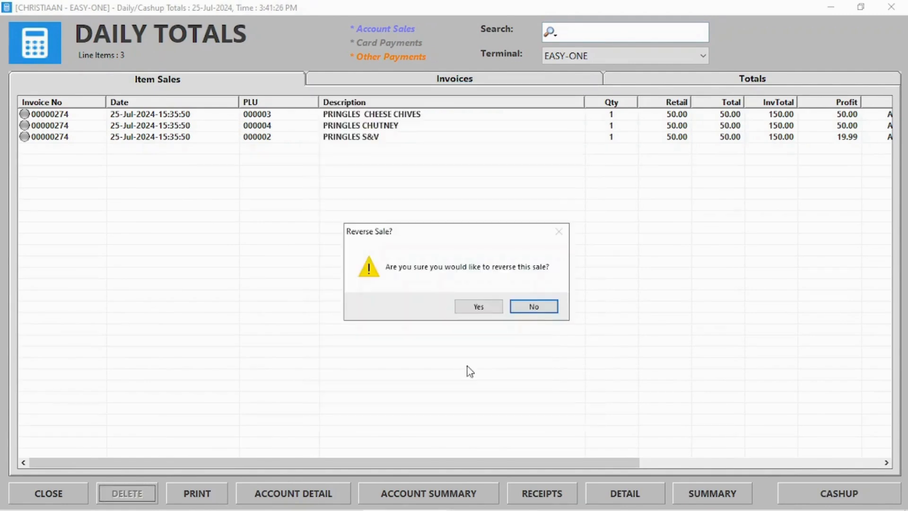
left_click(478, 307)
left_click(427, 299)
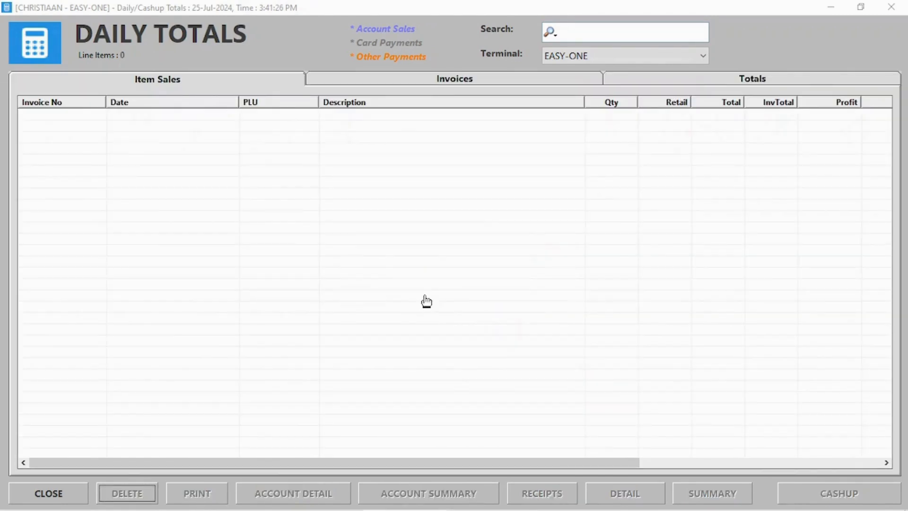
Step: Set Terminal to ALL, review totals, item sales and invoices, then close Daily Totals
left_click(553, 79)
left_click(643, 79)
left_click(629, 57)
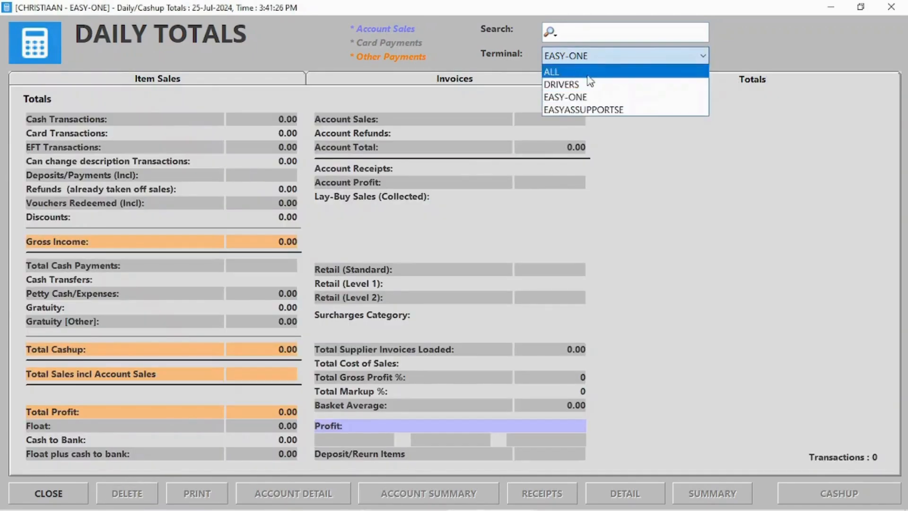
left_click(589, 70)
left_click(203, 81)
left_click(491, 81)
left_click(198, 80)
left_click_drag(406, 462, 573, 459)
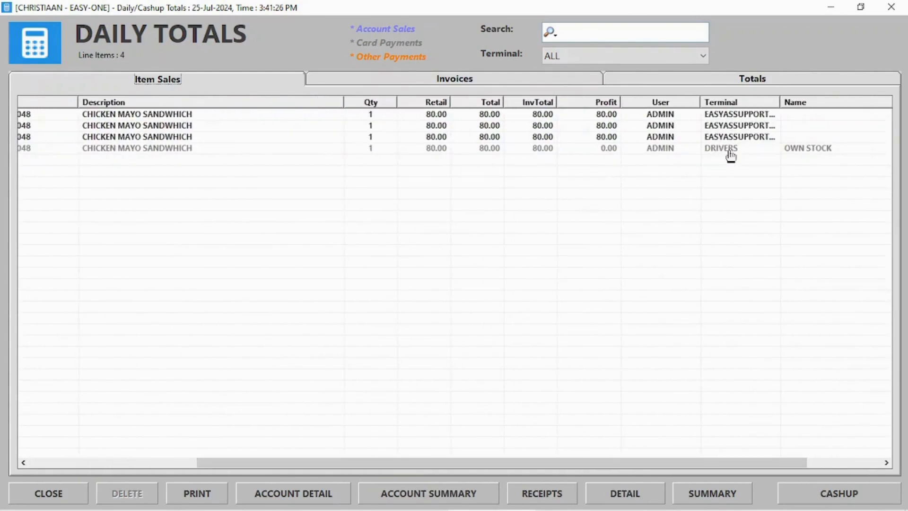
left_click(727, 138)
left_click(899, 6)
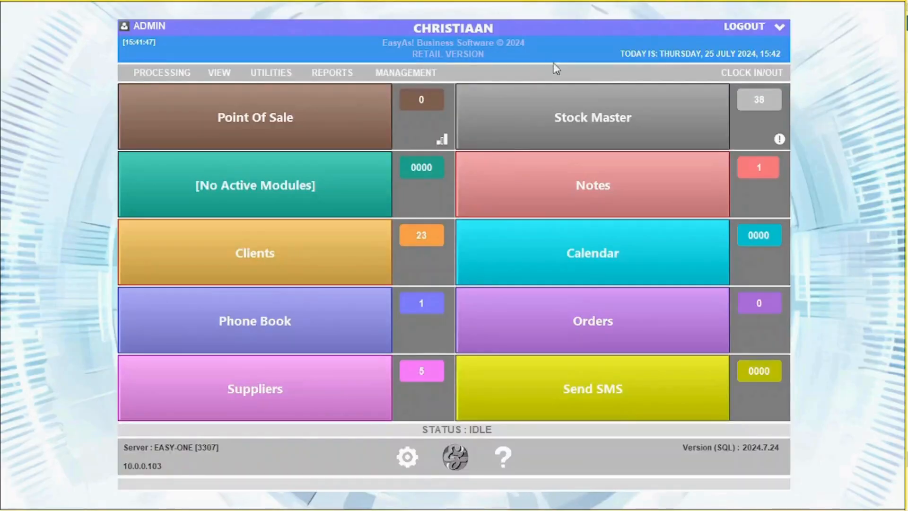
Step: Start the Cashup Procedure and count 100.00 in Total Cards
left_click(400, 73)
left_click(419, 109)
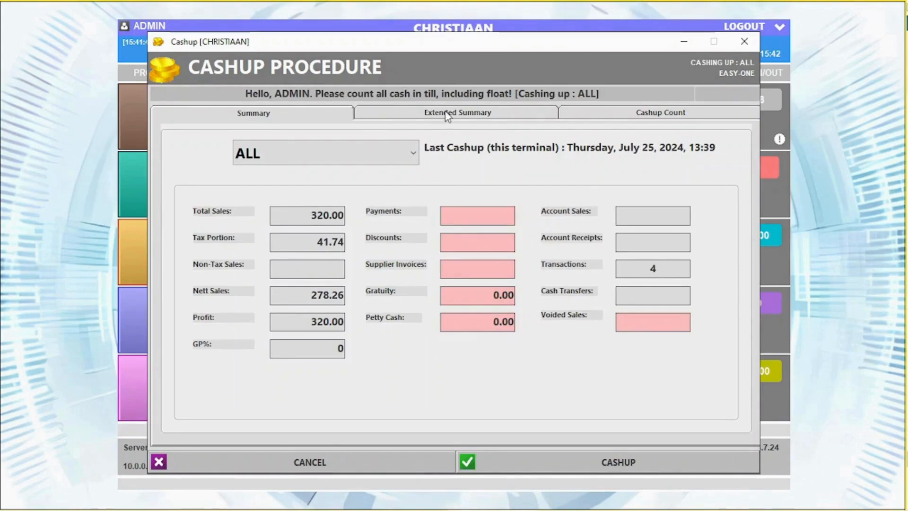
left_click(655, 113)
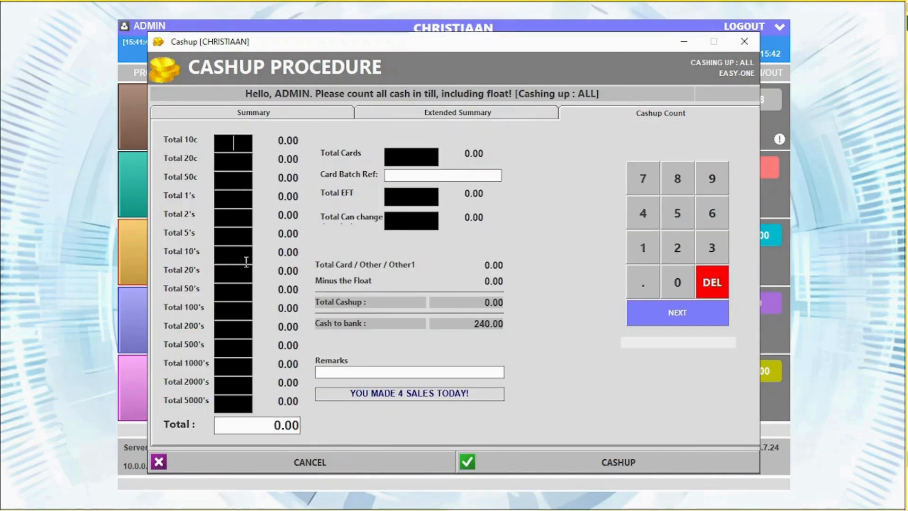
left_click(401, 161)
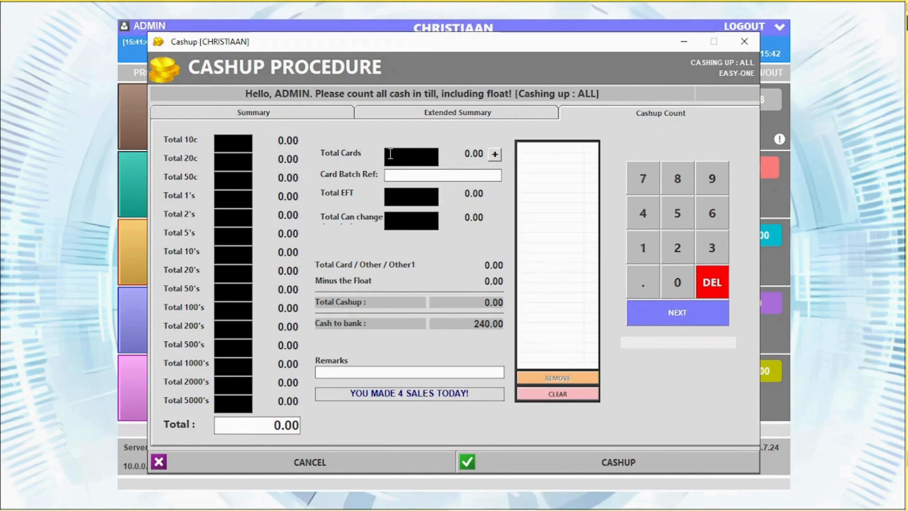
type("100")
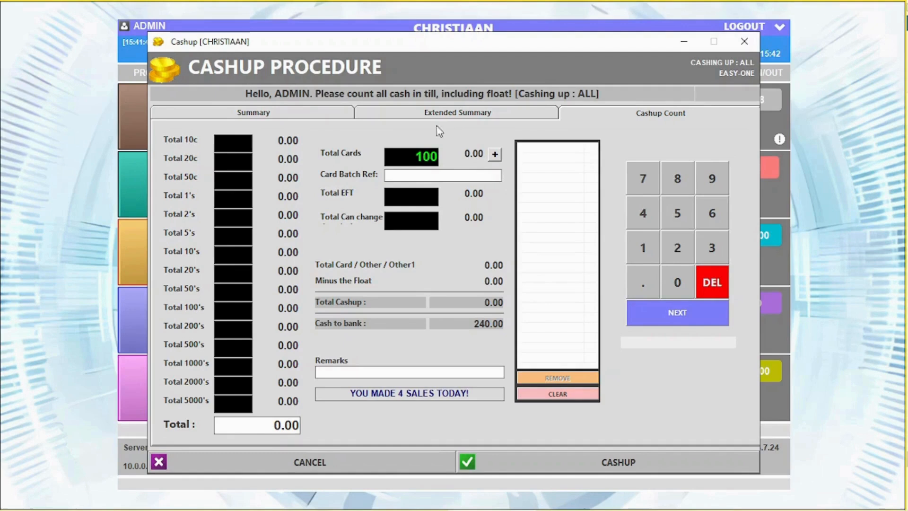
left_click(498, 156)
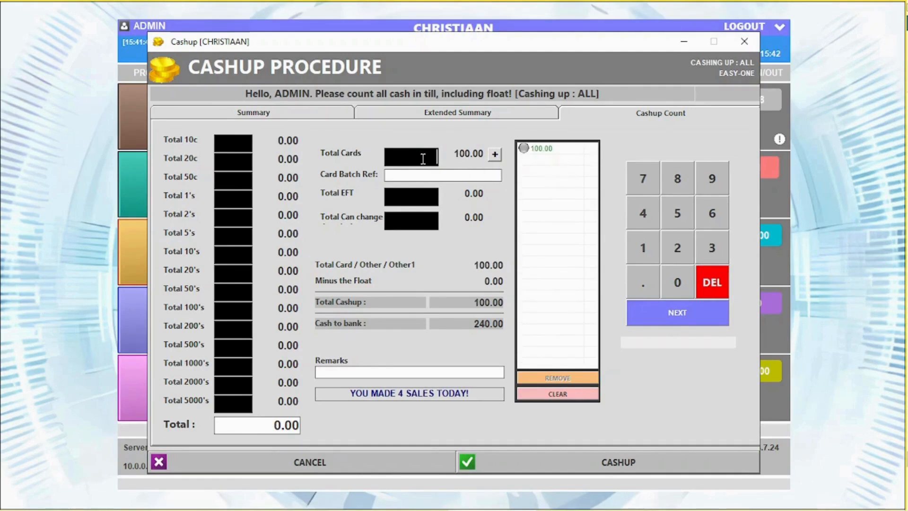
left_click(416, 195)
left_click(428, 217)
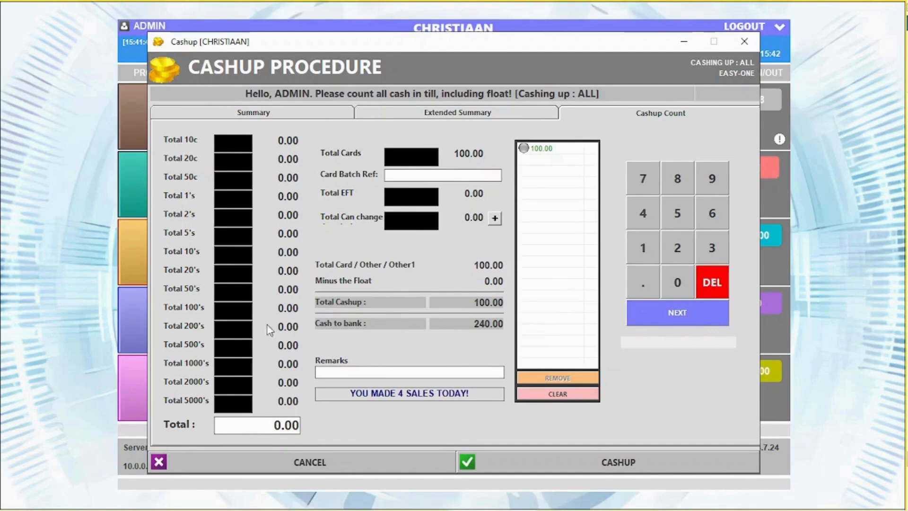
Step: Complete cashup no. 25 without counting cash or printing the report
left_click(598, 461)
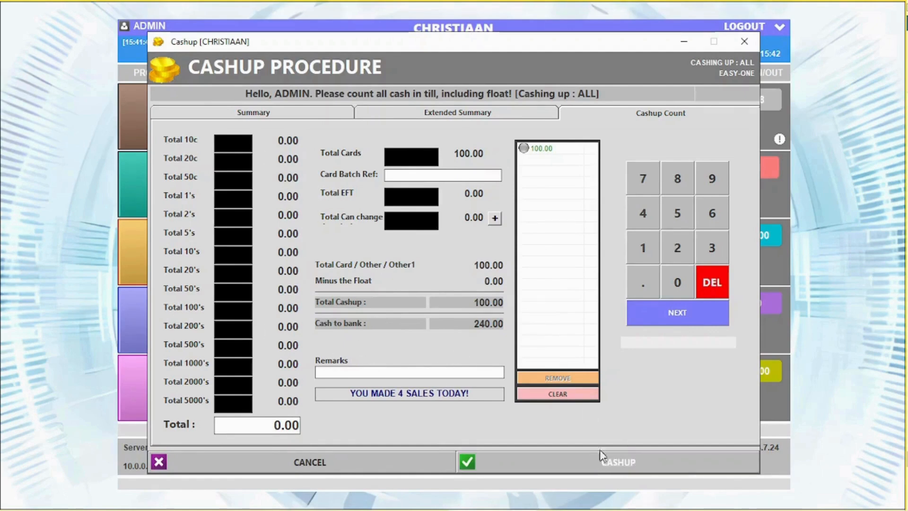
left_click(444, 307)
left_click(446, 310)
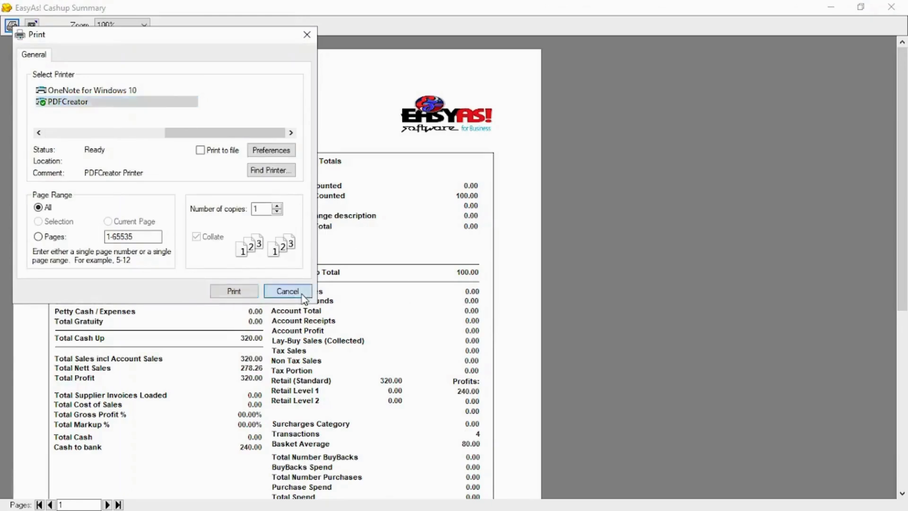
left_click(288, 292)
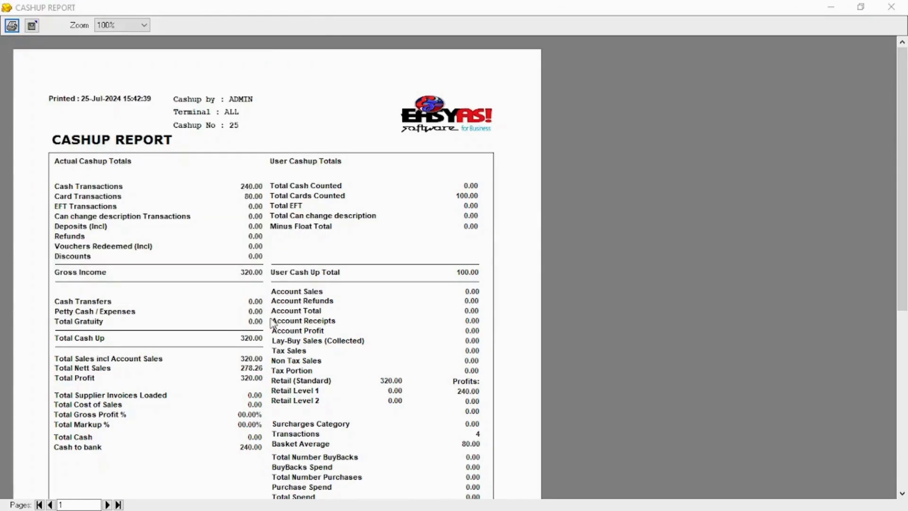
left_click(891, 7)
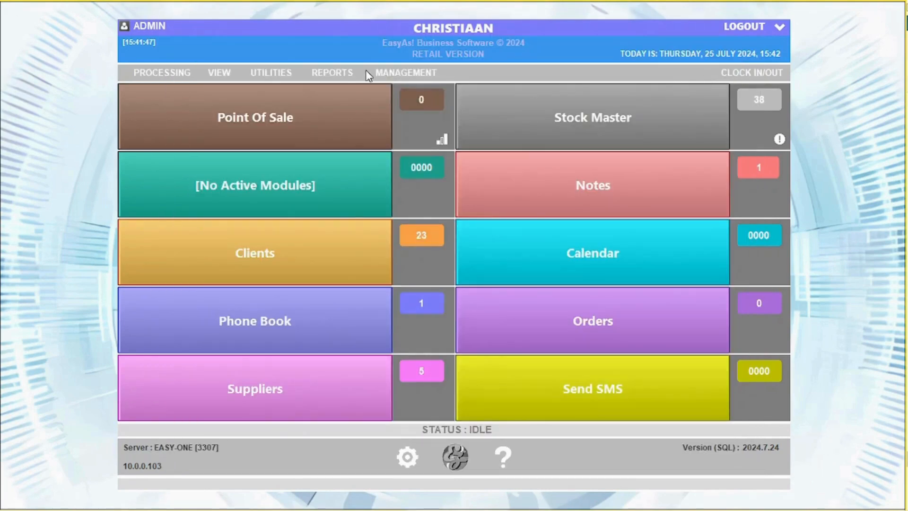
left_click(383, 73)
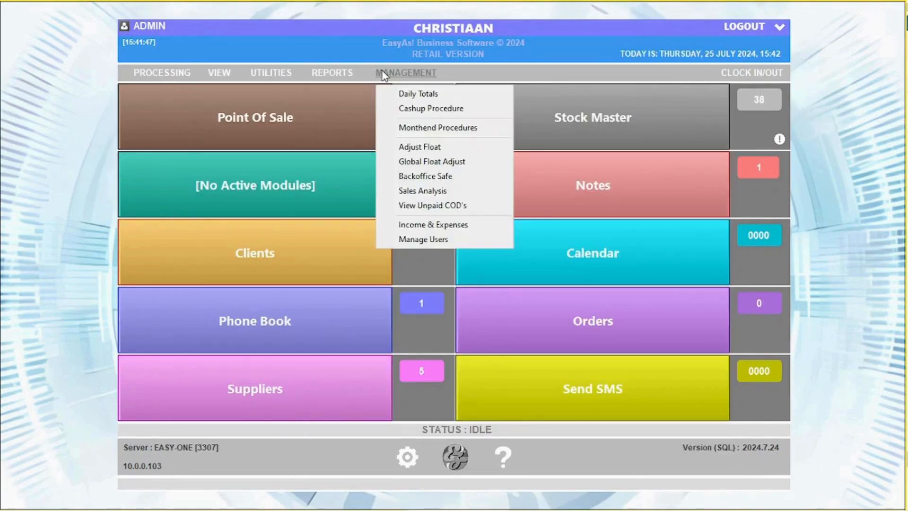
Step: Look over the month-end procedure's print and export options, then close it
left_click(387, 127)
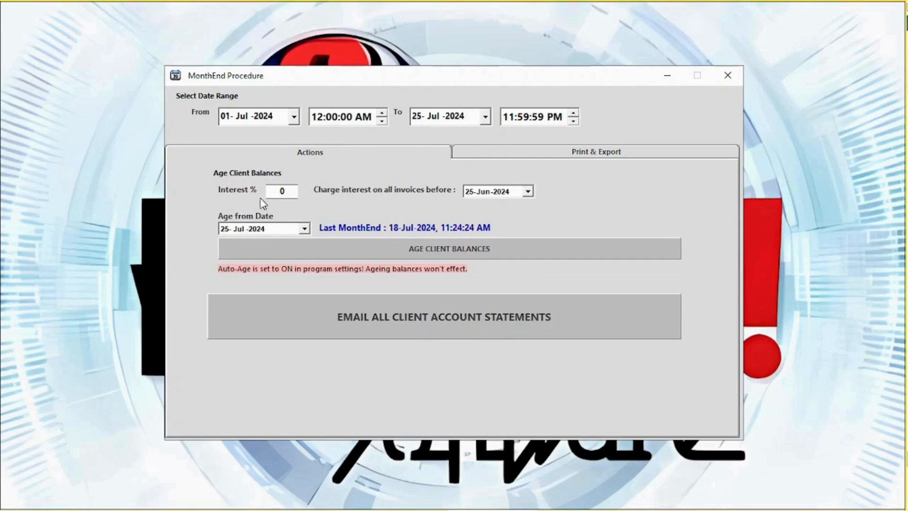
left_click(577, 156)
left_click(728, 75)
Step: Unlock Adjust Float with the admin password and save a 400.00 float of two 200 notes
left_click(393, 72)
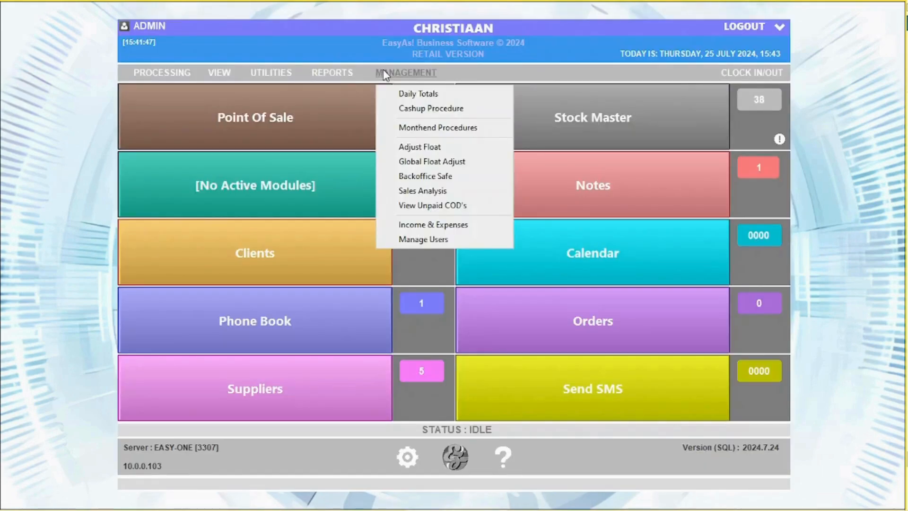
left_click(446, 148)
left_click(558, 145)
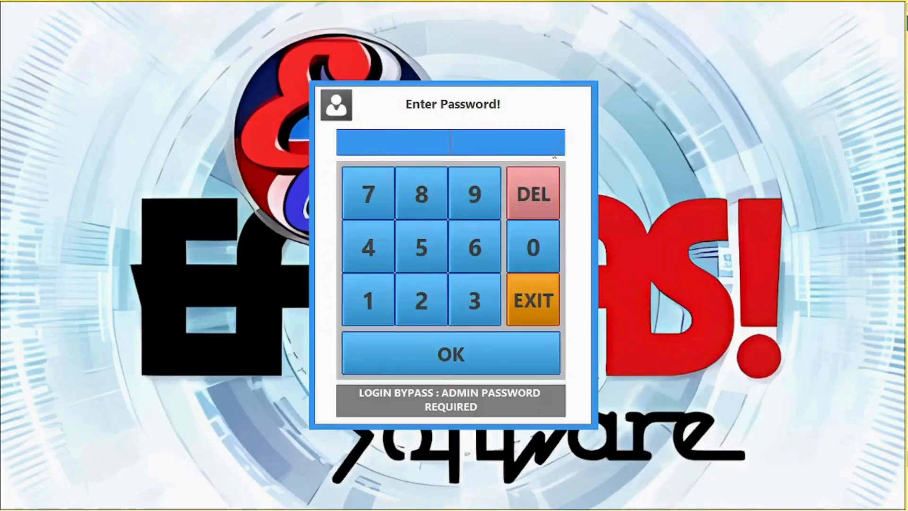
left_click(444, 257)
left_click(460, 261)
left_click(468, 313)
left_click(456, 357)
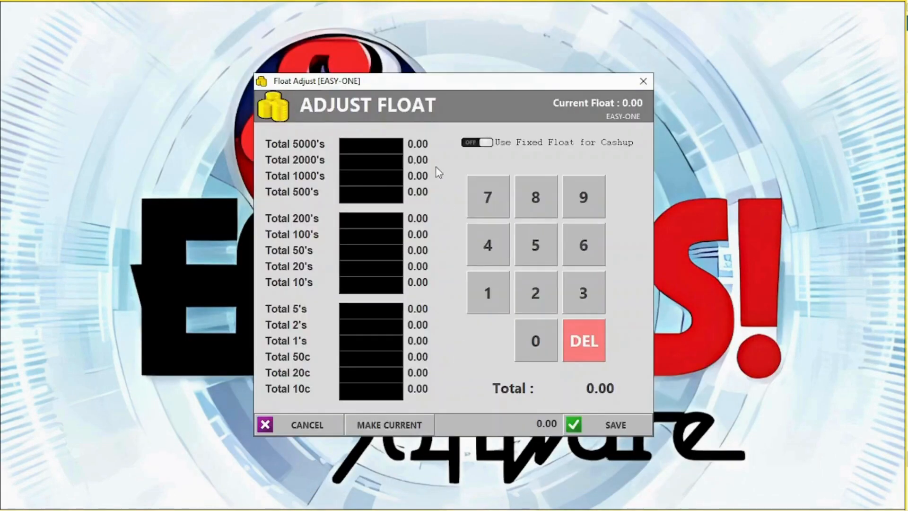
left_click(486, 144)
left_click(486, 143)
type("2")
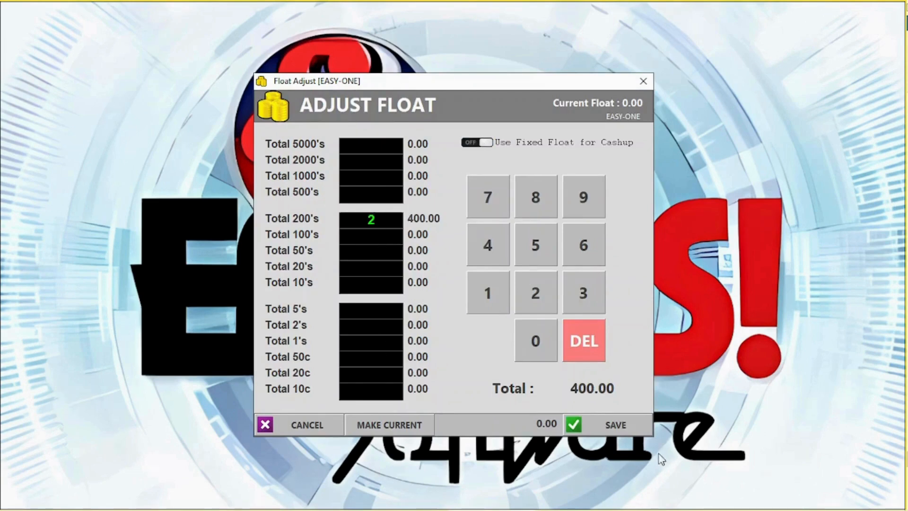
left_click(613, 422)
left_click(432, 306)
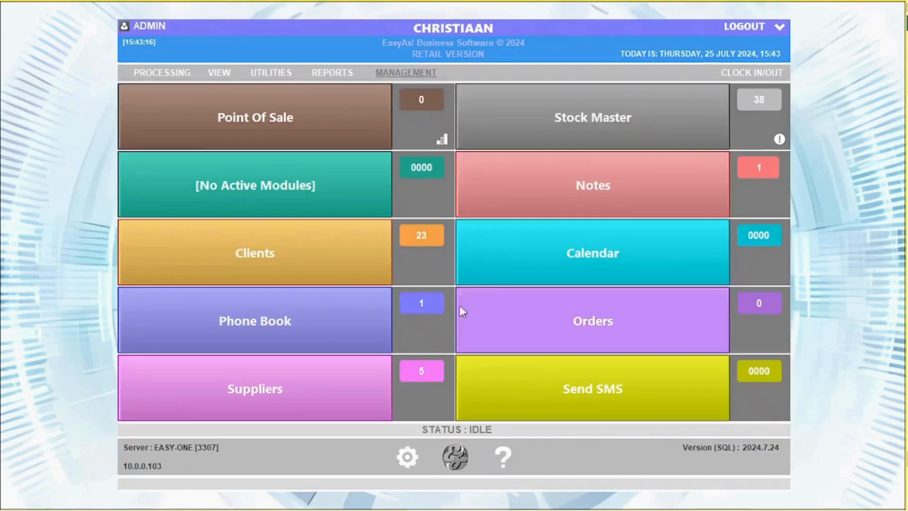
Step: Set a 200.00 global float for terminal EASYASSUPPORTSE
left_click(409, 74)
left_click(430, 161)
left_click(438, 230)
left_click(428, 255)
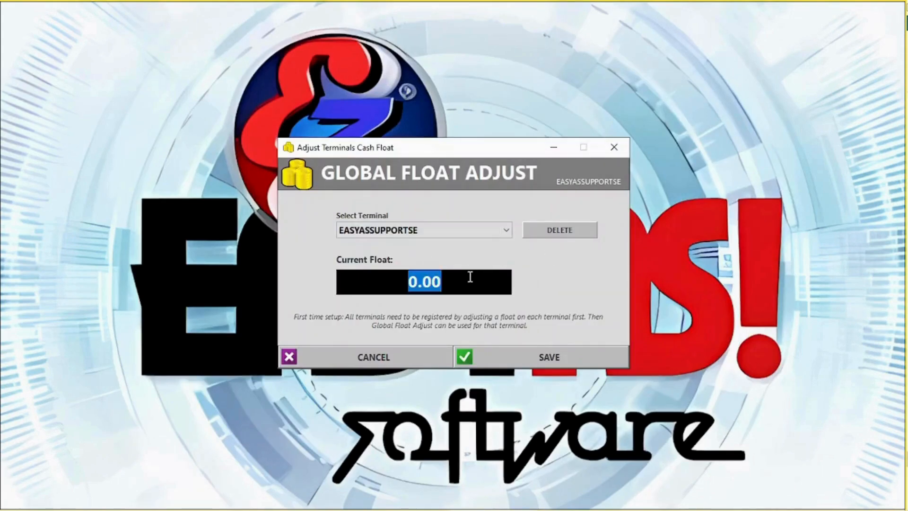
type("200")
left_click(555, 351)
Step: Dismiss the float message and inspect the ADMIN user account's details
left_click(543, 305)
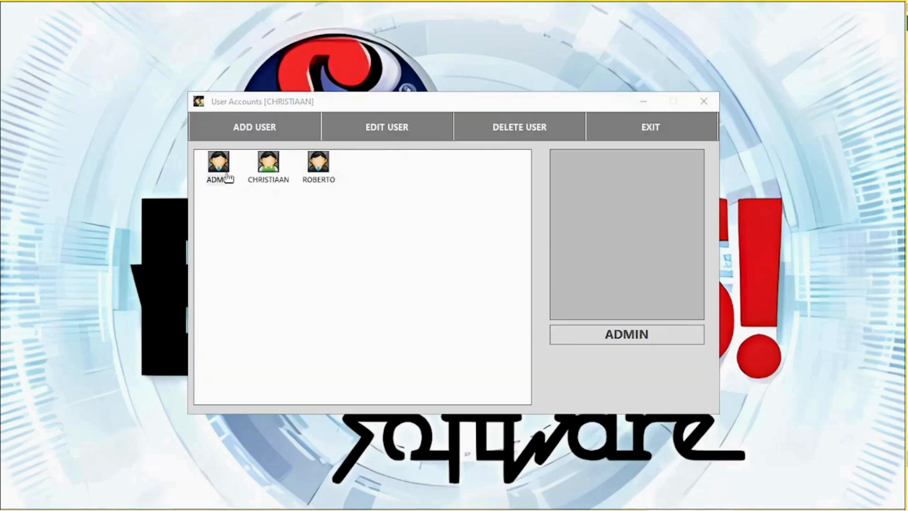
left_click(219, 171)
double_click(219, 168)
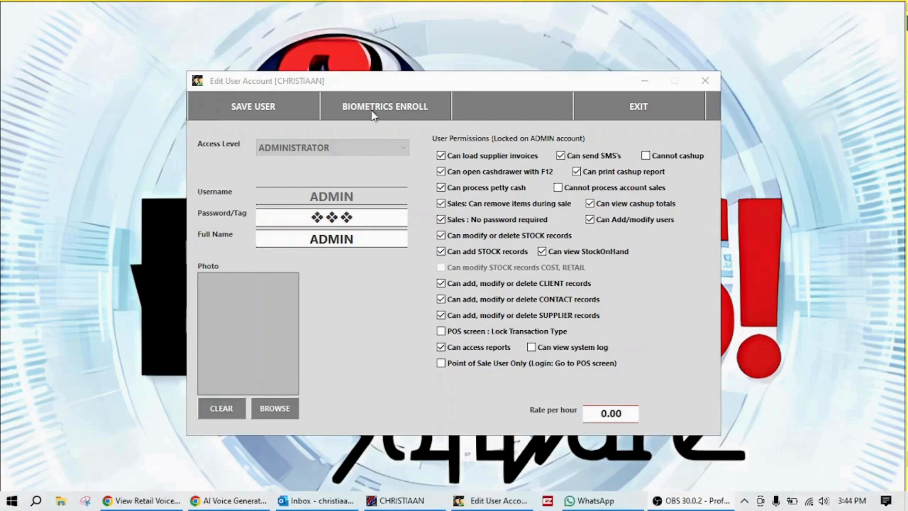
left_click(613, 109)
Step: Give the second user USER access with cash drawer, petty cash and remove-item permissions
left_click(268, 166)
double_click(285, 169)
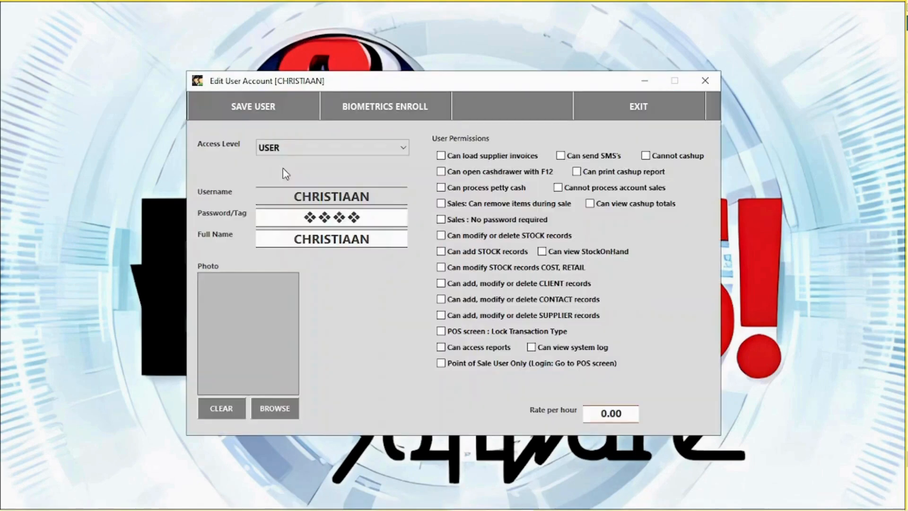
left_click(284, 148)
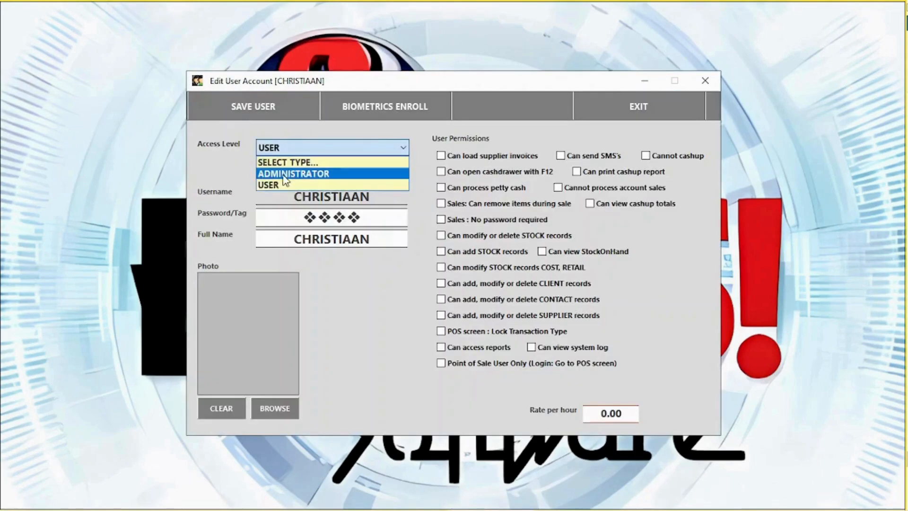
left_click(285, 173)
left_click(297, 149)
left_click(295, 184)
left_click(483, 173)
left_click(483, 189)
left_click(484, 204)
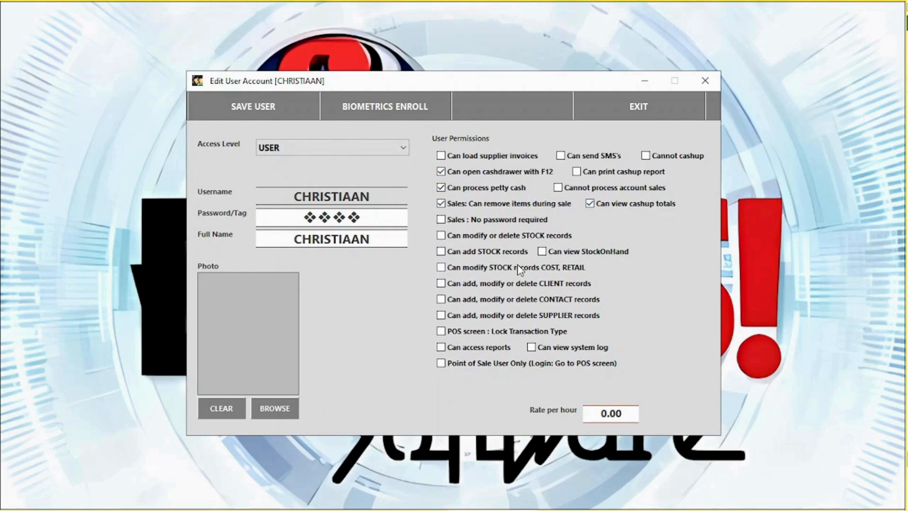
Step: Change the second user's password and save the account
left_click(363, 219)
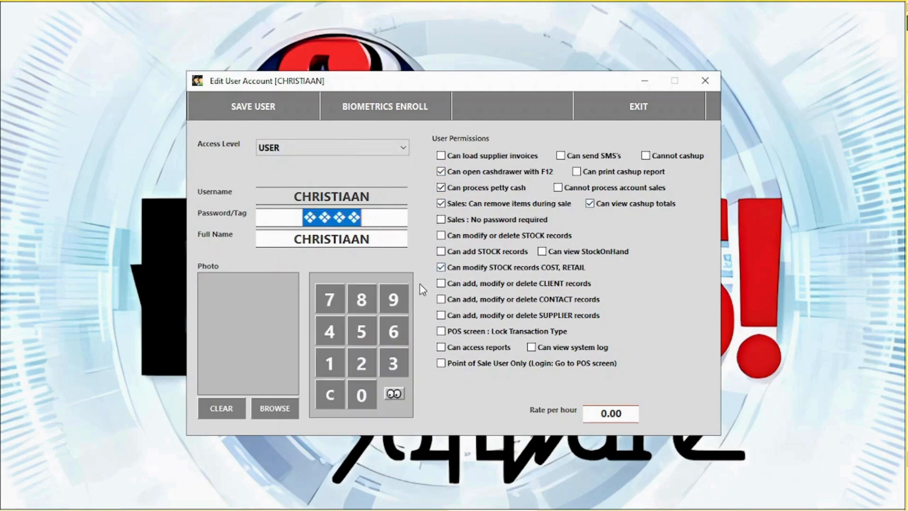
left_click(396, 392)
type("***")
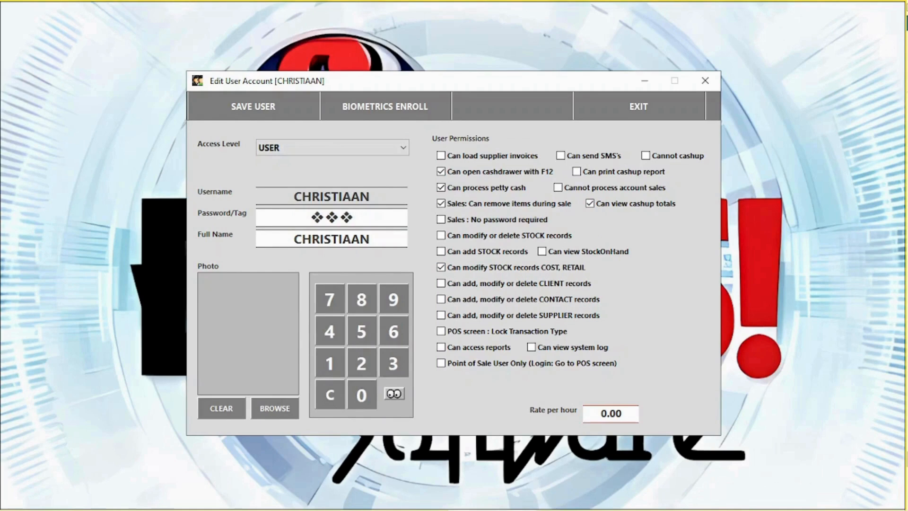
left_click(261, 114)
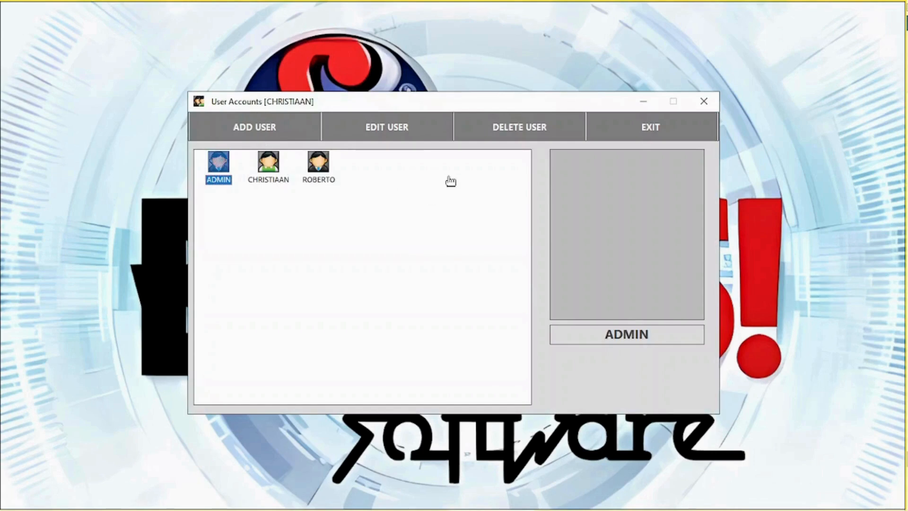
Step: Delete the third user account, close User Accounts, and open Clock IN/OUT
left_click(318, 163)
left_click(524, 124)
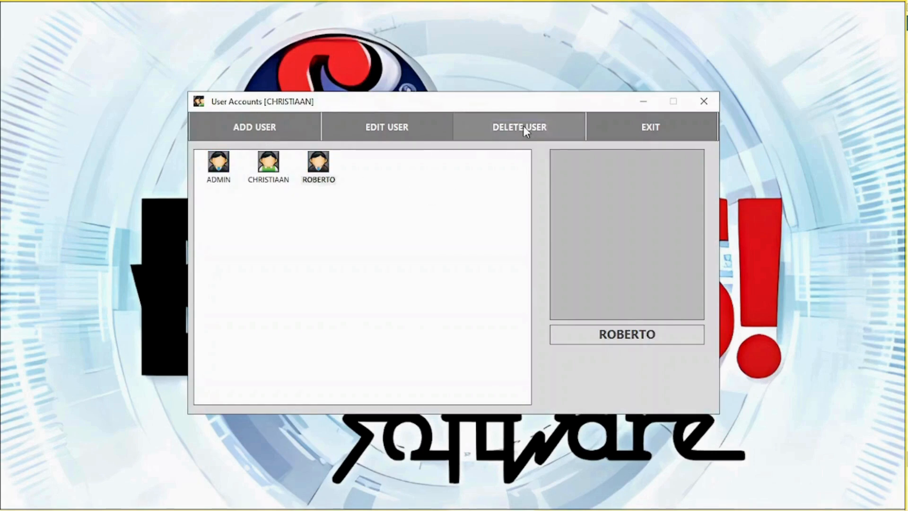
left_click(464, 308)
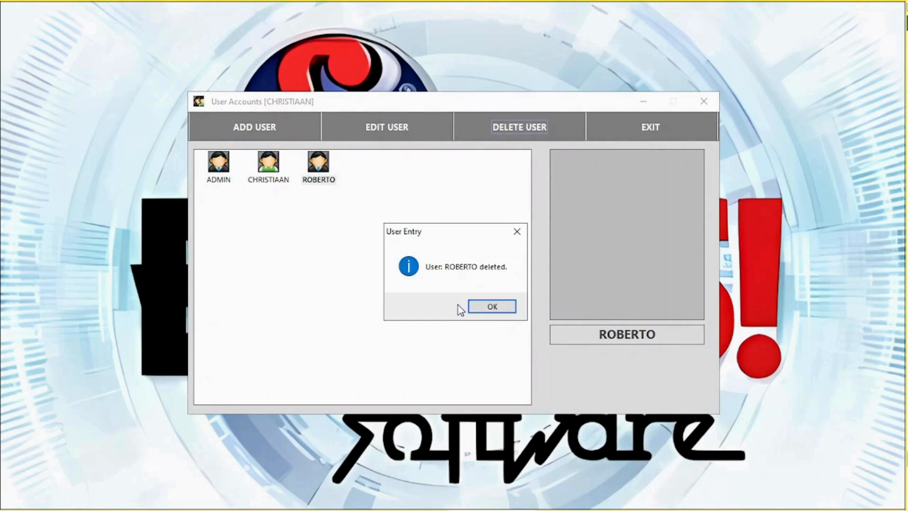
left_click(480, 305)
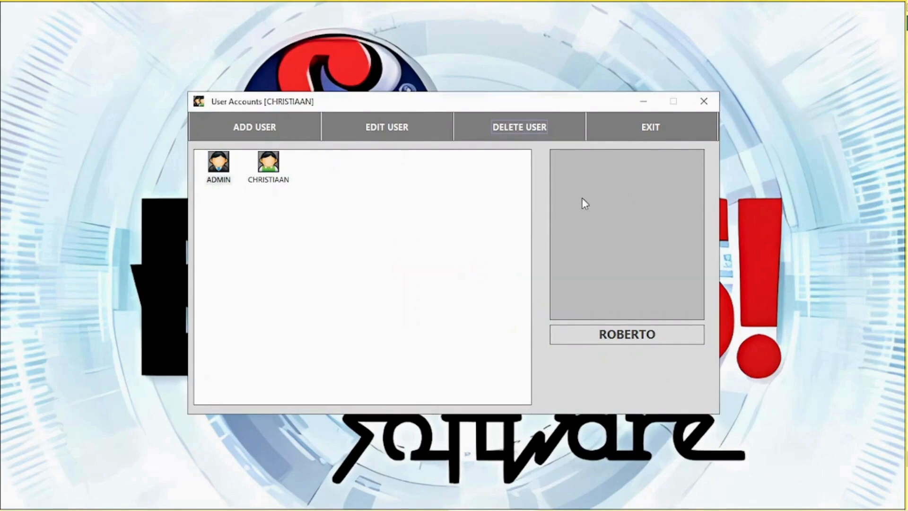
left_click(652, 127)
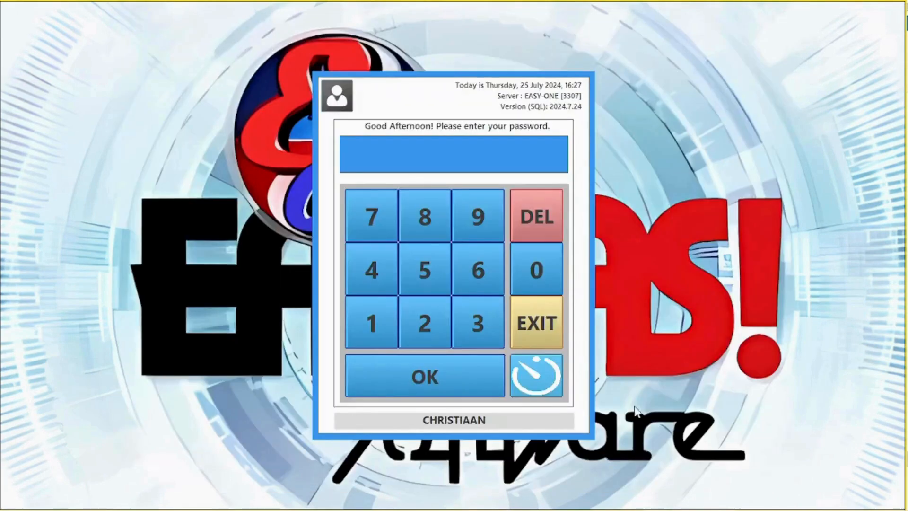
left_click(537, 385)
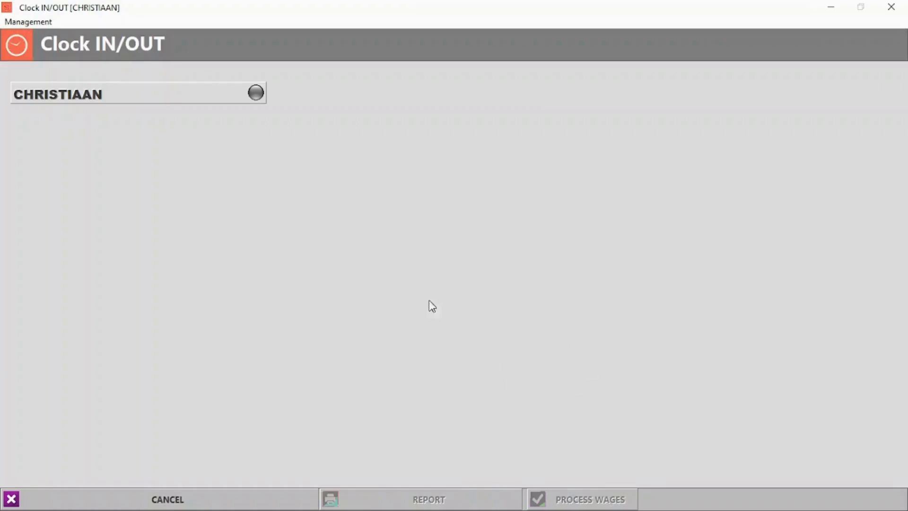
Step: Log in and clock the staff member in with their PIN
left_click(185, 496)
left_click(379, 334)
left_click(426, 327)
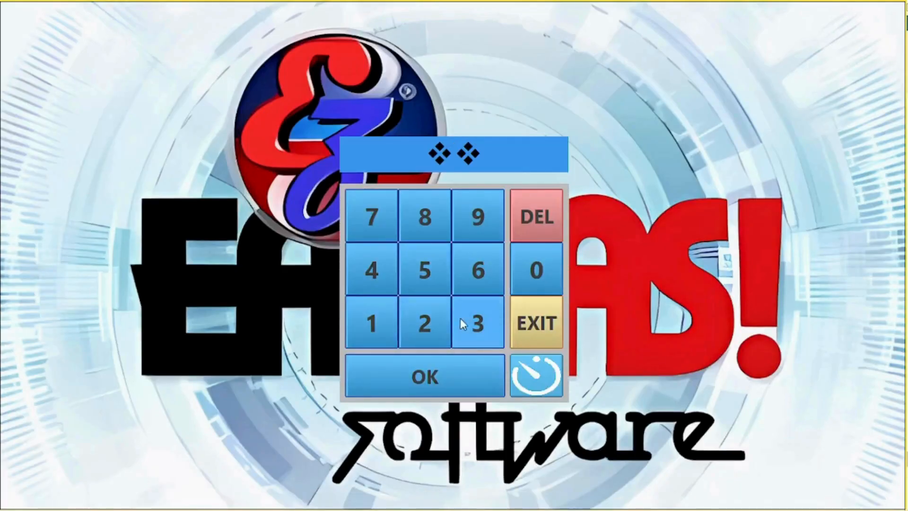
left_click(455, 321)
left_click(414, 382)
left_click(751, 72)
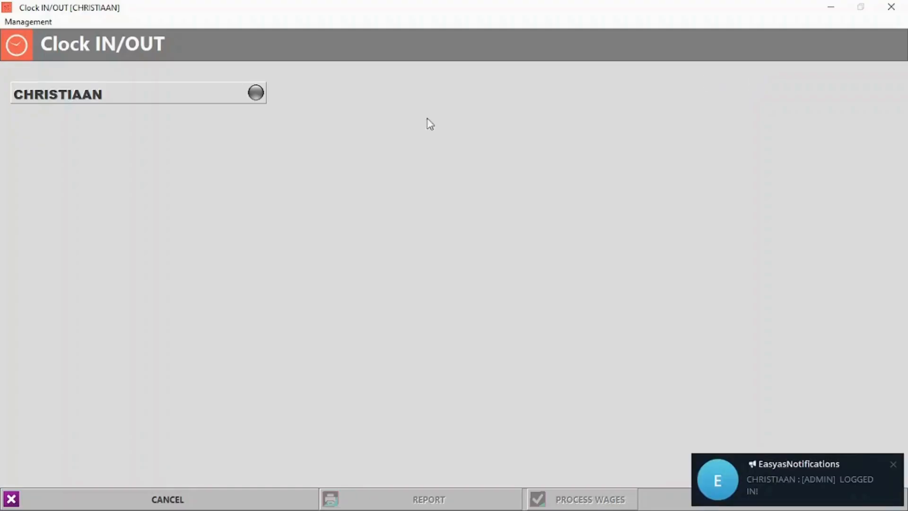
left_click(255, 94)
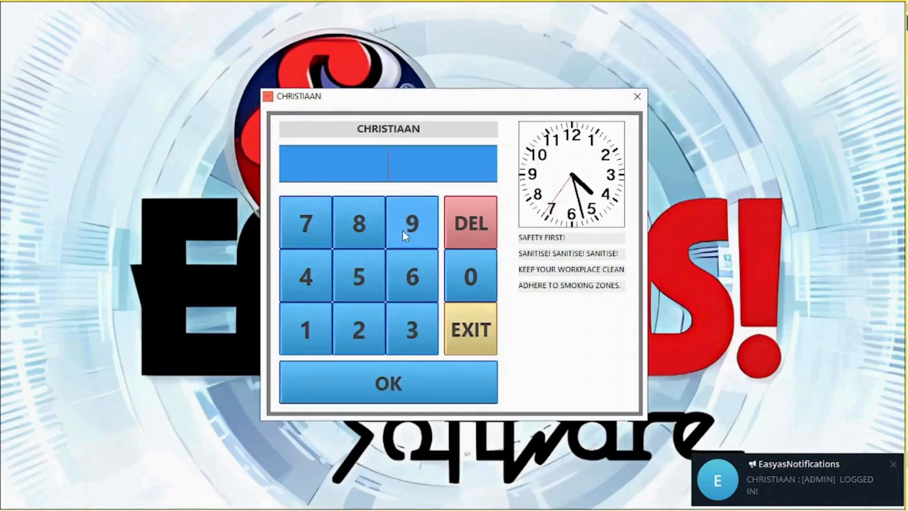
type("***")
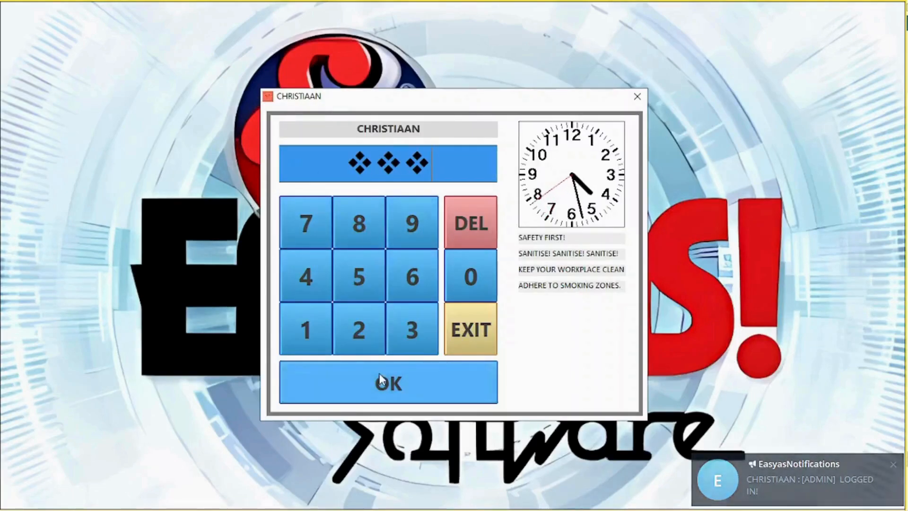
left_click(376, 370)
left_click(498, 312)
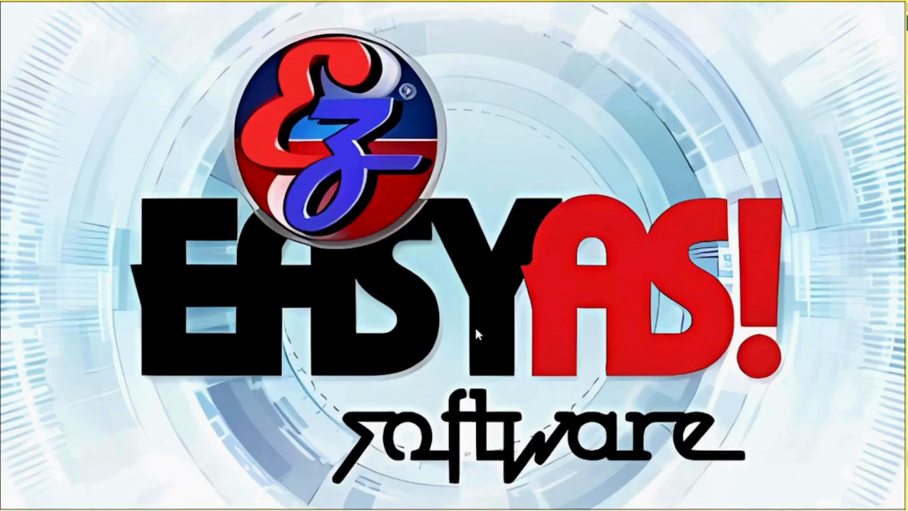
Step: Log back in and clock the staff member out with their PIN at 04:28:03 PM
left_click(476, 496)
left_click(541, 384)
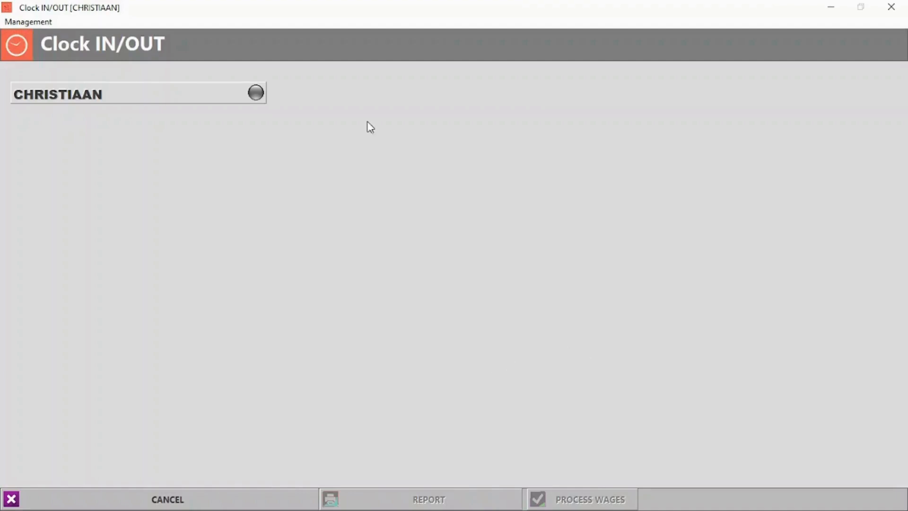
left_click(181, 497)
left_click(379, 334)
left_click(463, 318)
left_click(425, 377)
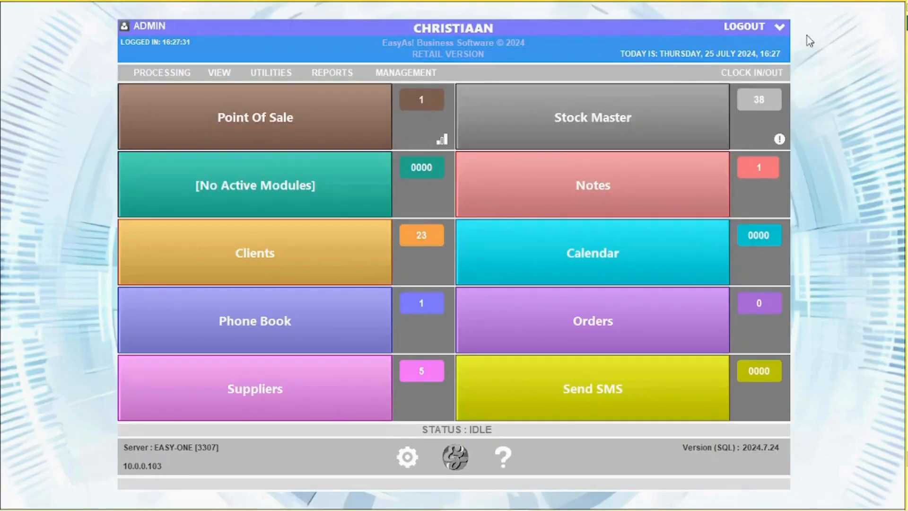
left_click(752, 74)
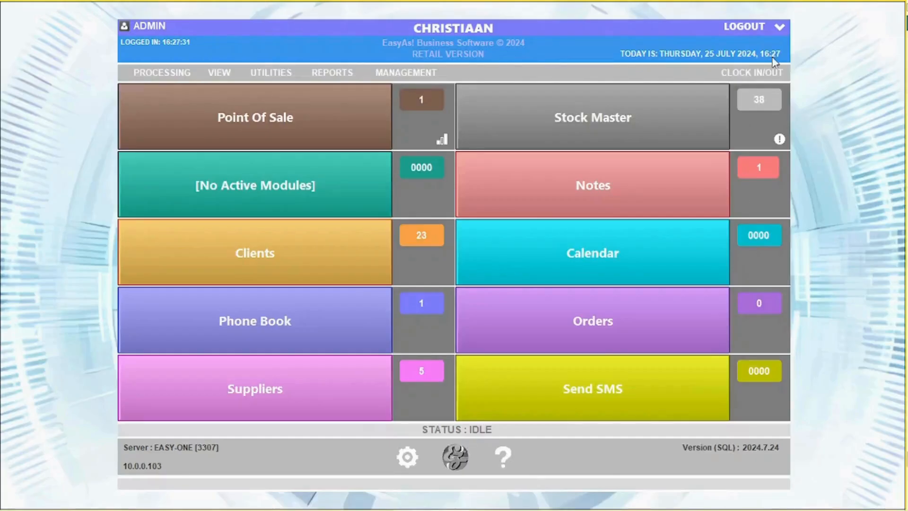
left_click(750, 73)
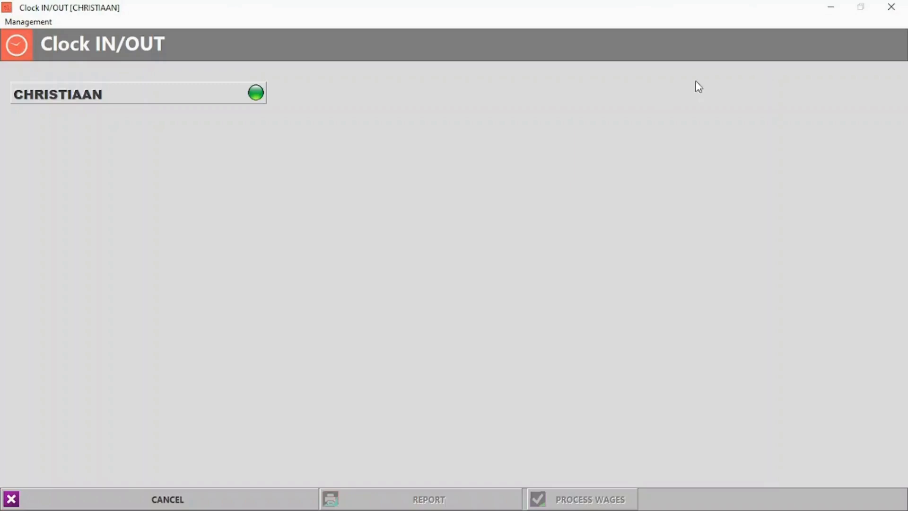
left_click(262, 93)
type("123")
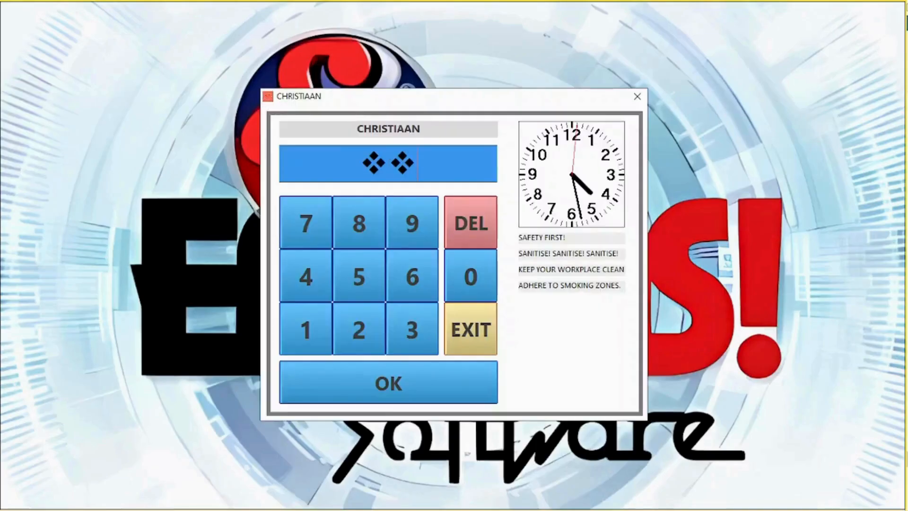
left_click(401, 385)
left_click(492, 307)
Step: Return to Clock IN/OUT and bring up its time-record management options
left_click(435, 500)
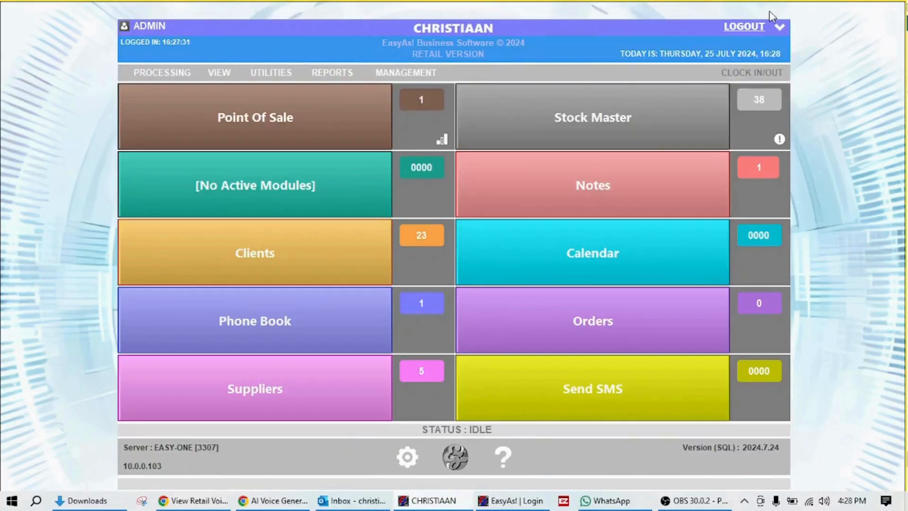
left_click(755, 75)
left_click(29, 21)
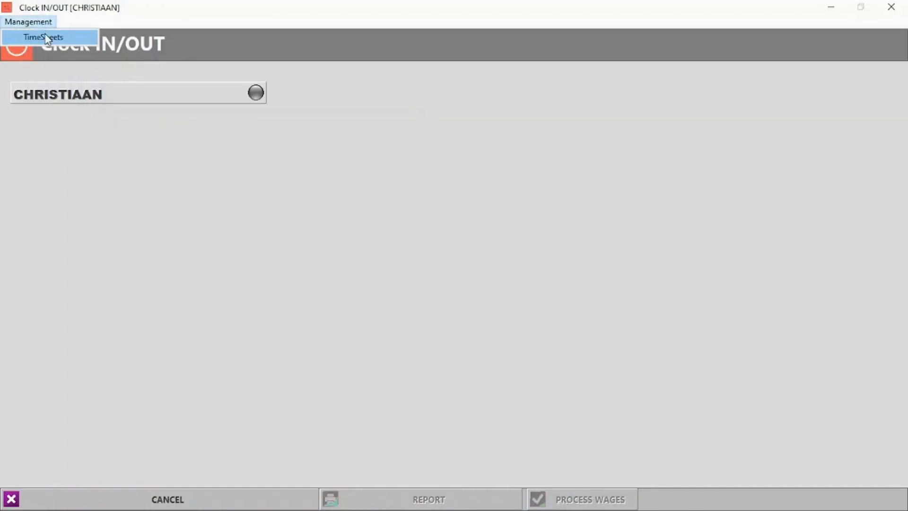
Step: Load the staff member's timesheet and add a manual clock entry at the current time
left_click(38, 36)
left_click(163, 238)
left_click(146, 256)
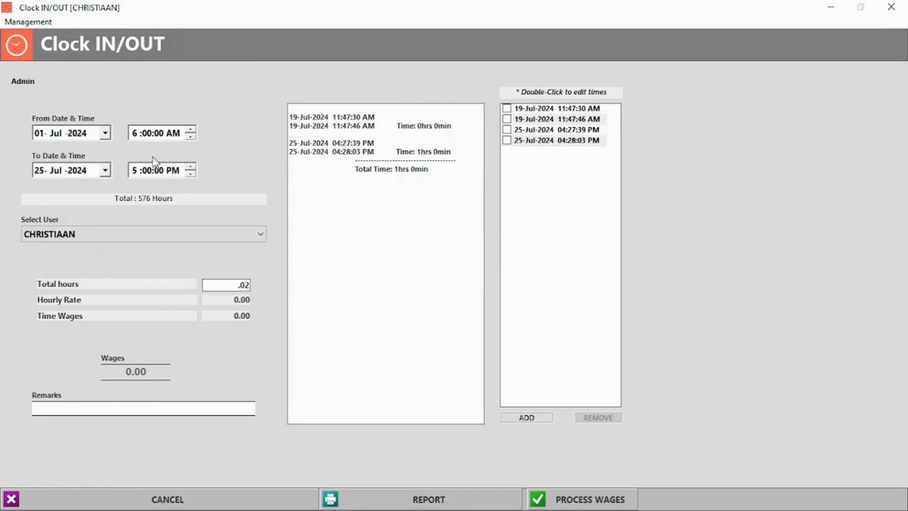
left_click(537, 419)
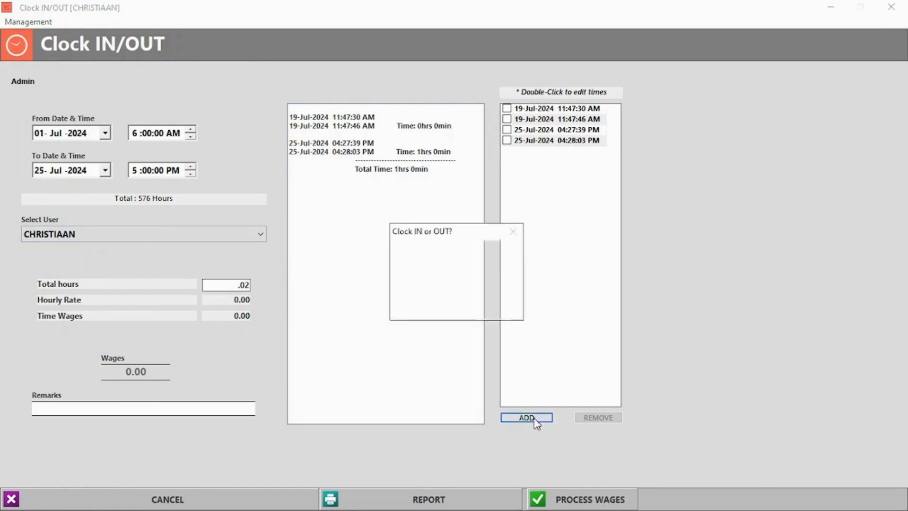
left_click(430, 308)
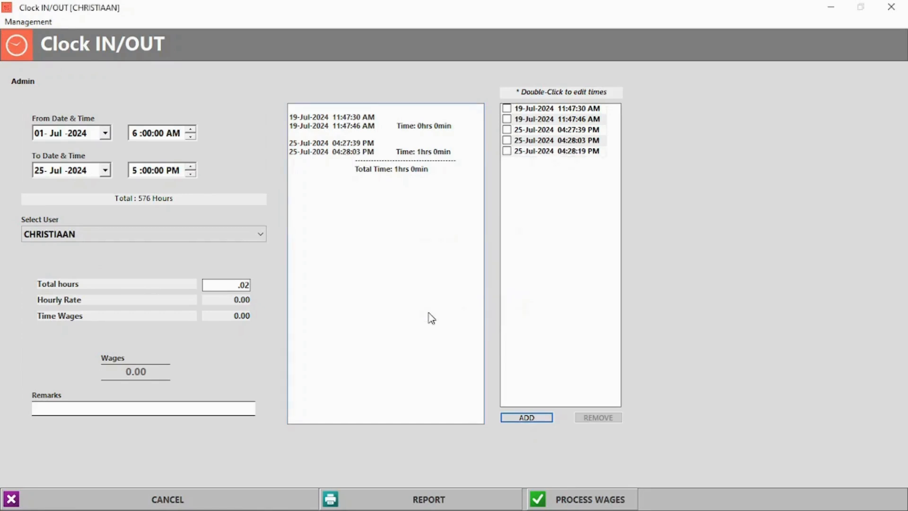
Step: Remove the three 25-Jul-2024 clock entries, leaving 20 hours, and close the record
left_click(507, 151)
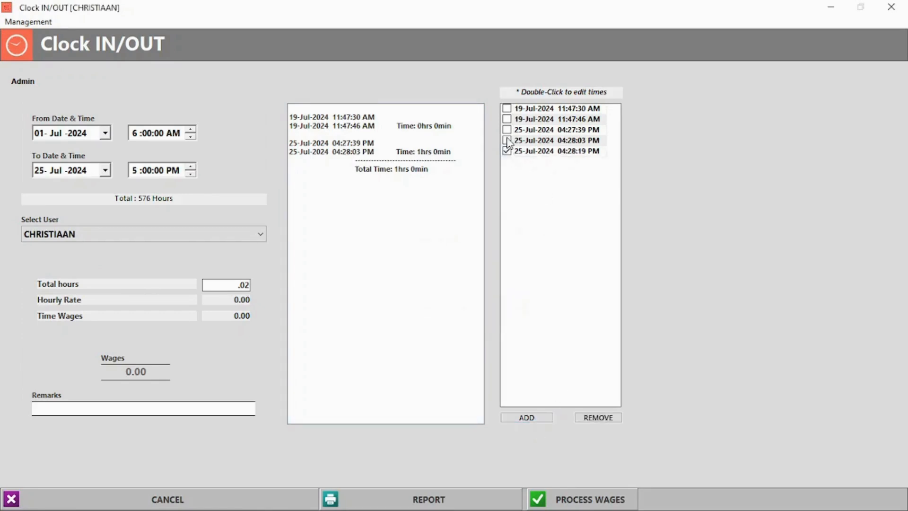
left_click(610, 418)
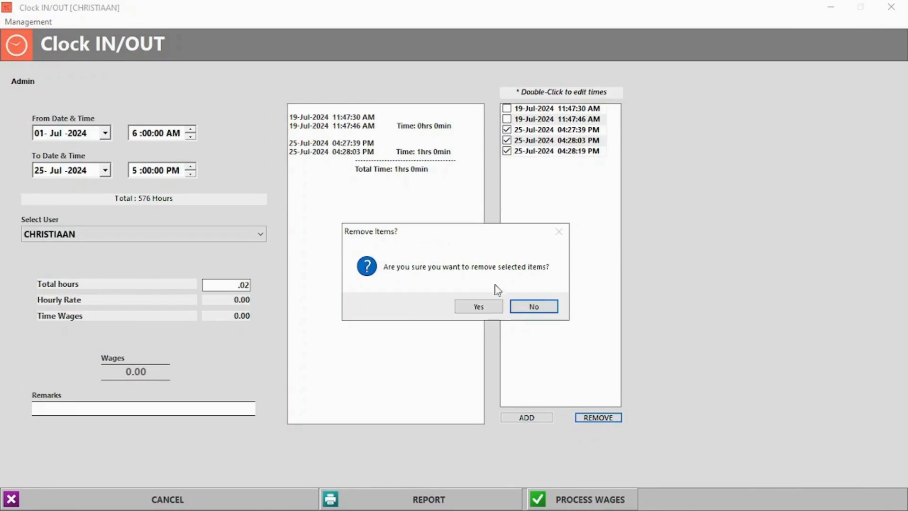
left_click(531, 307)
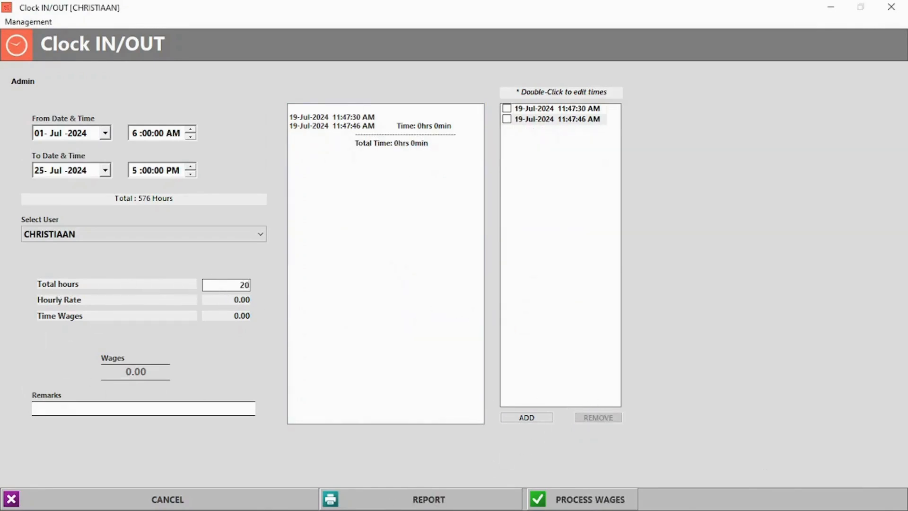
key("Escape")
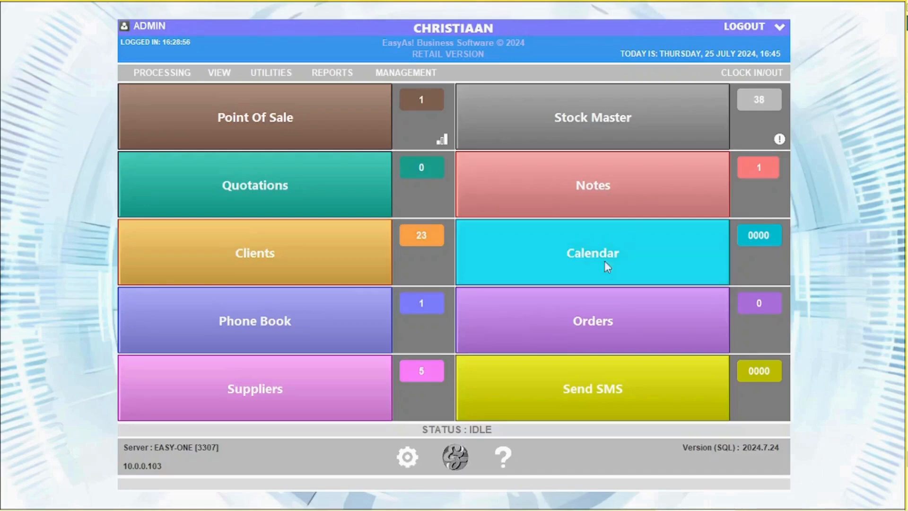
Step: In Program Settings, view the Logo, Bank Details and Software pages, then Email Settings
left_click(410, 457)
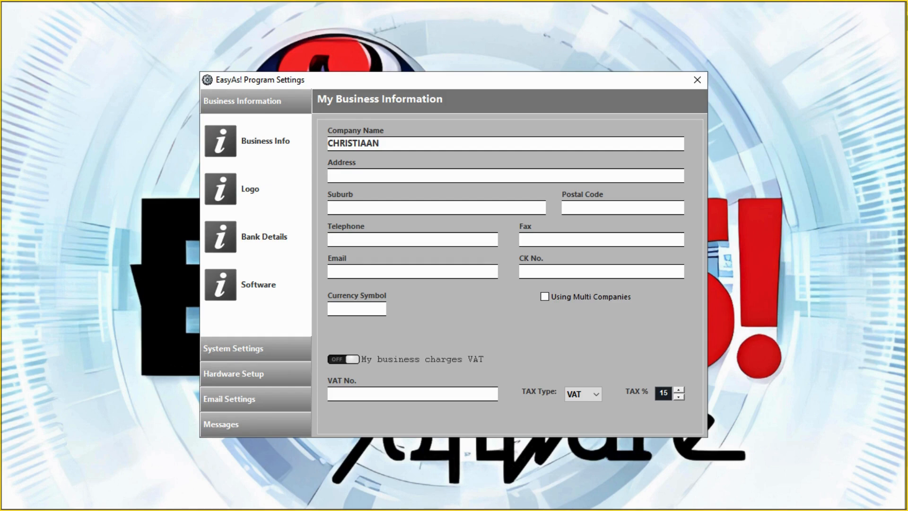
left_click(221, 192)
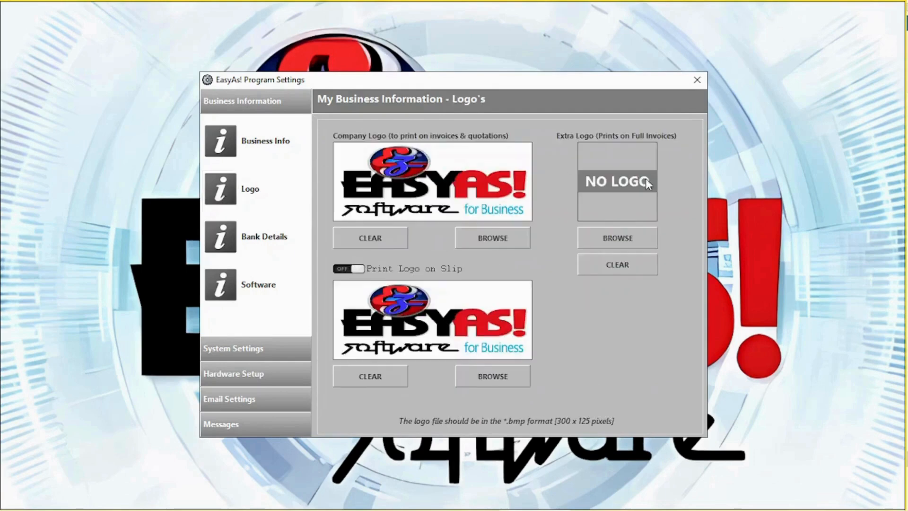
left_click(217, 245)
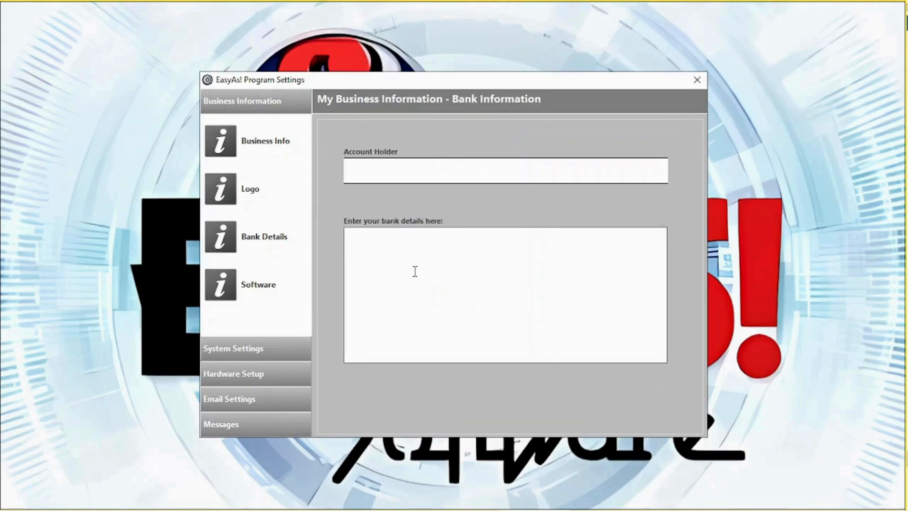
left_click(220, 289)
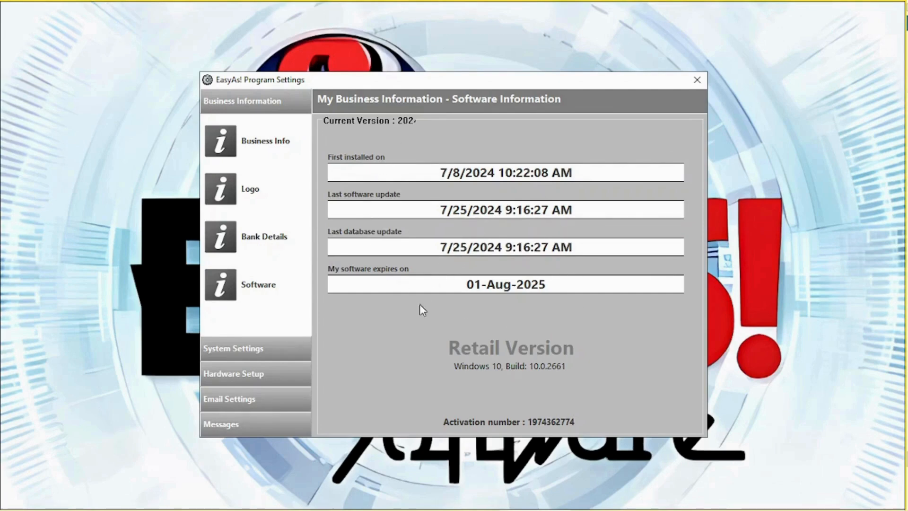
left_click(287, 402)
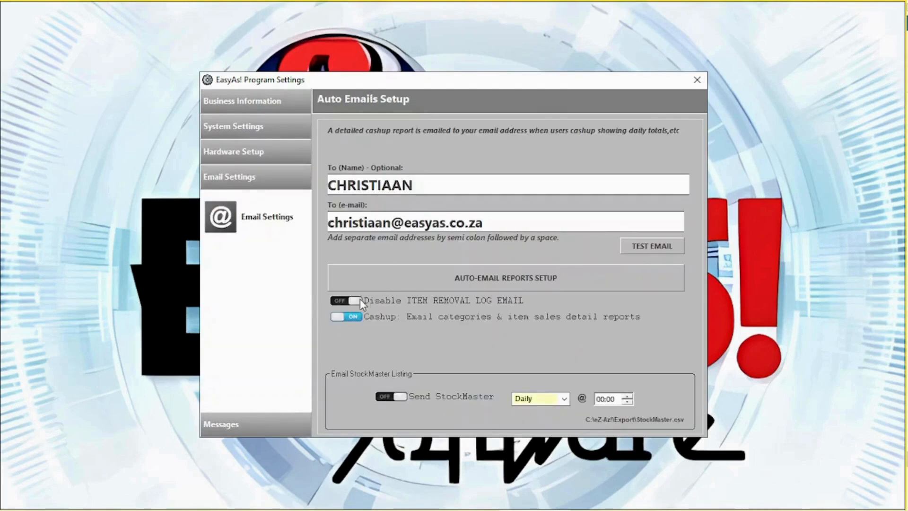
Step: Look at the Auto-Email Reports Setup without changes, then the invoice and slip messages
left_click(493, 282)
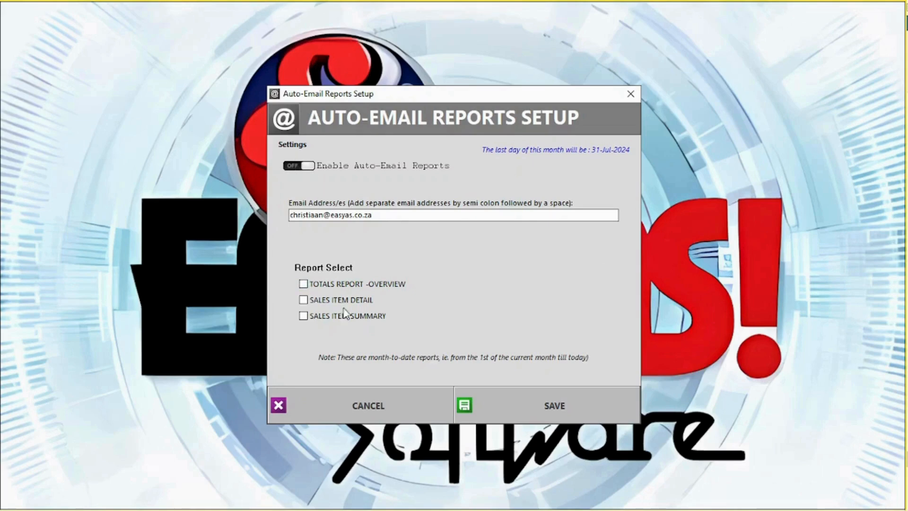
left_click(369, 399)
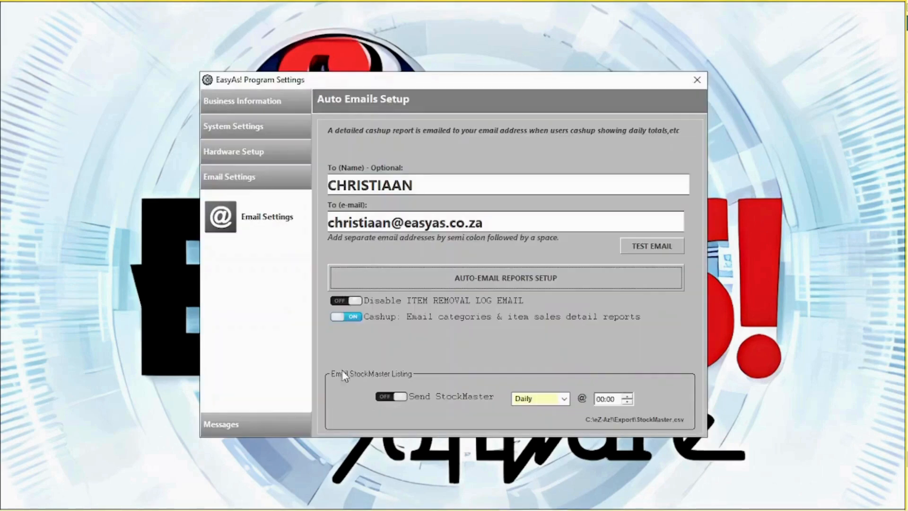
left_click(245, 428)
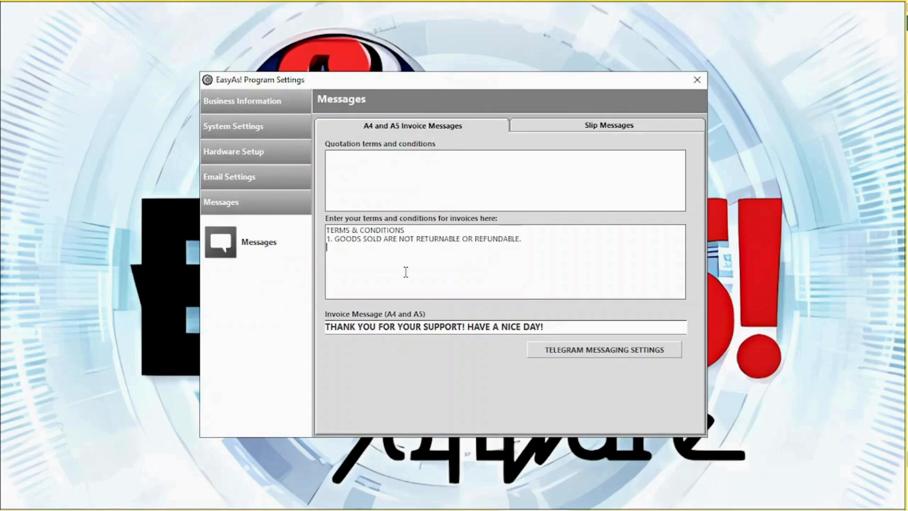
Step: Review Telegram messaging settings and token instructions, then close settings via the save prompt
left_click(606, 350)
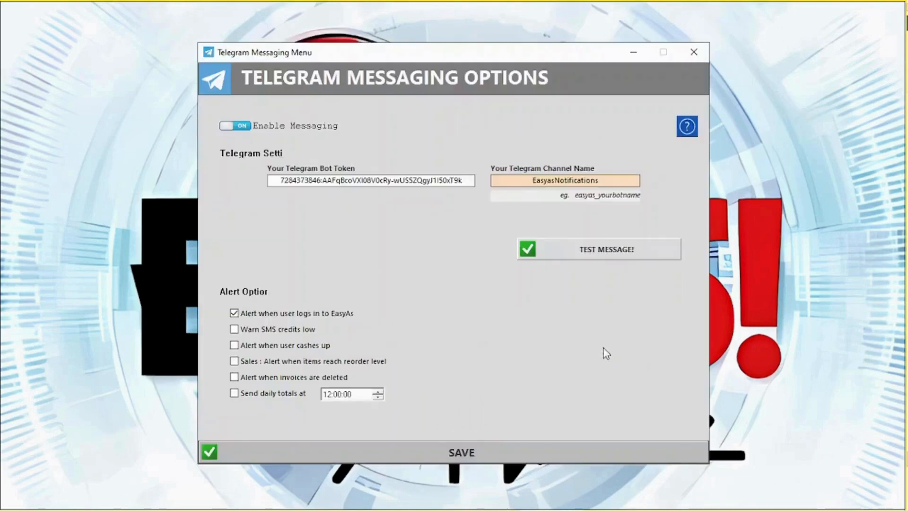
left_click(689, 127)
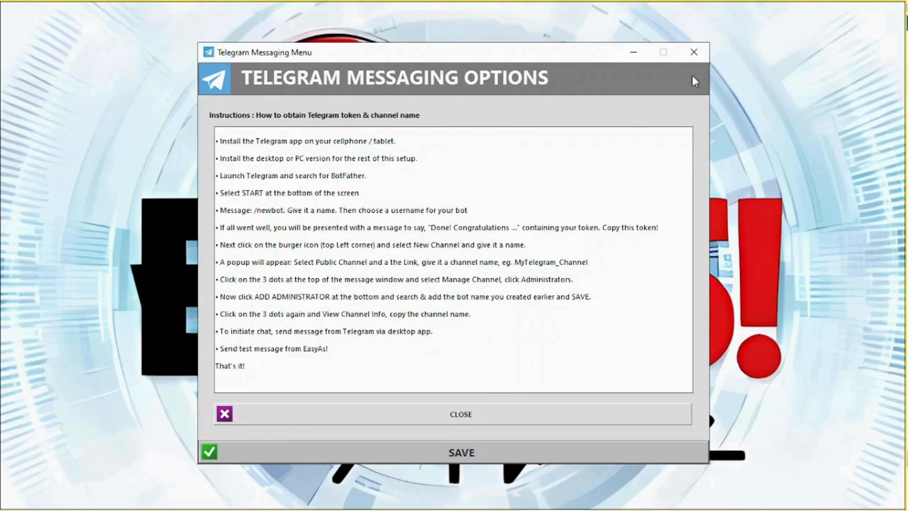
left_click(694, 52)
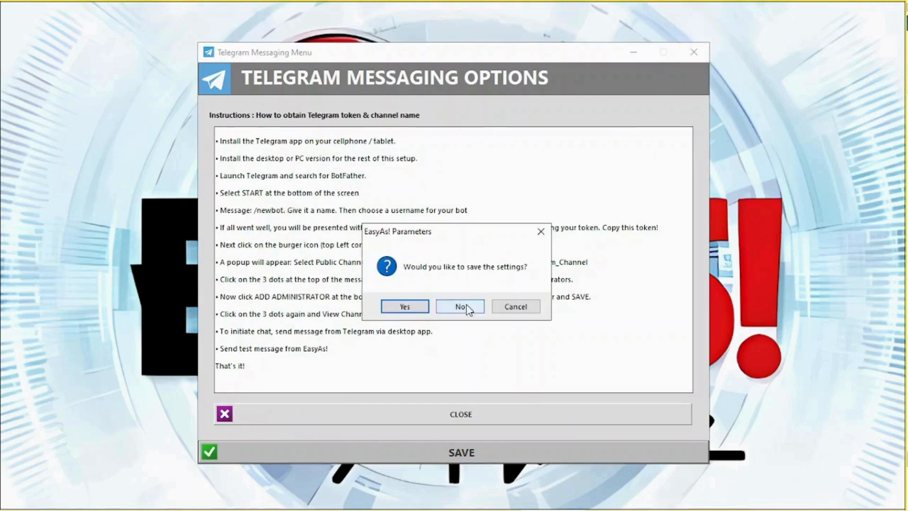
left_click(417, 305)
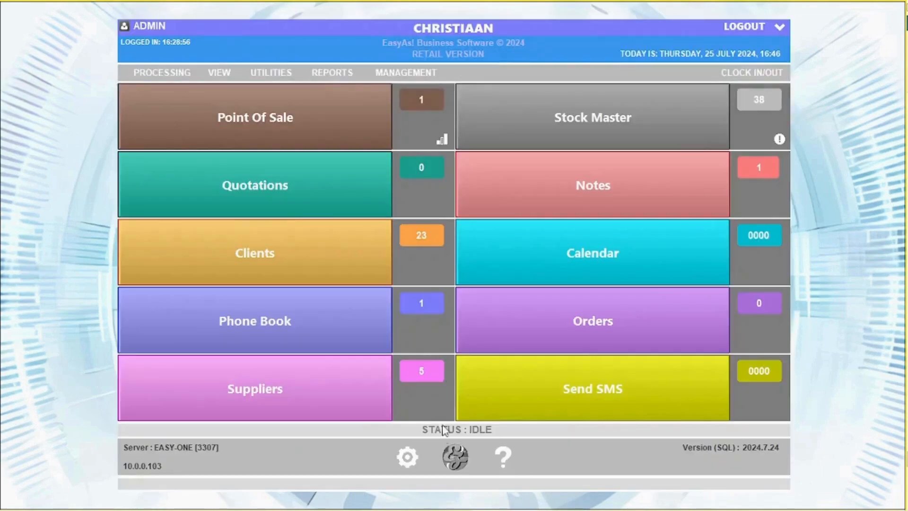
Step: Review the Slip Messages and System Settings pages, then open Additional Settings on Sales I
left_click(408, 462)
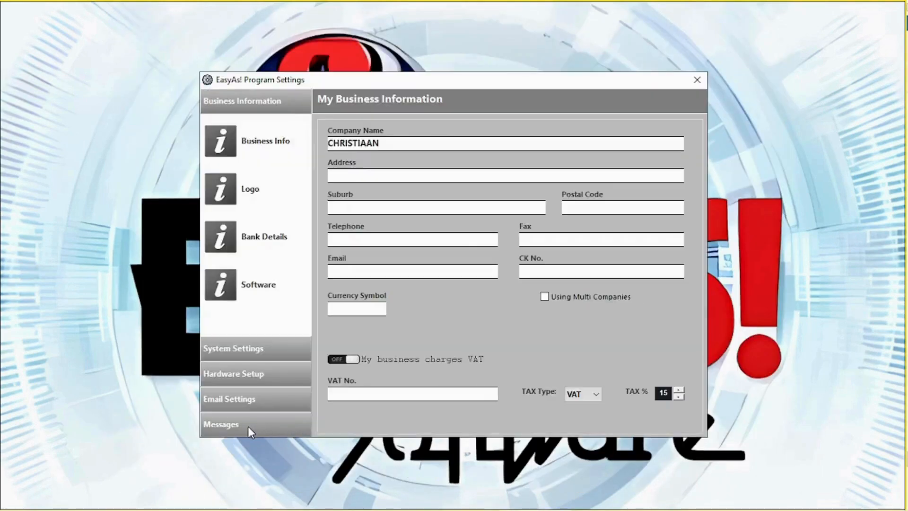
left_click(248, 426)
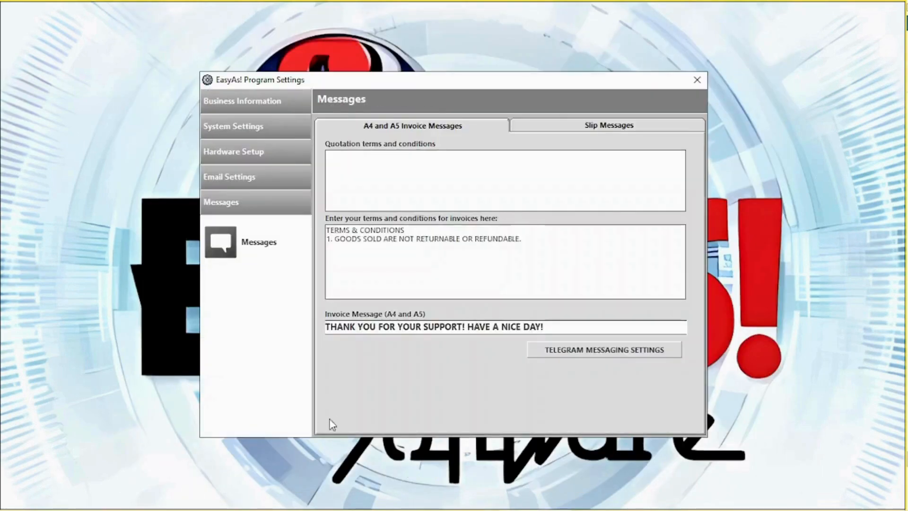
left_click(580, 124)
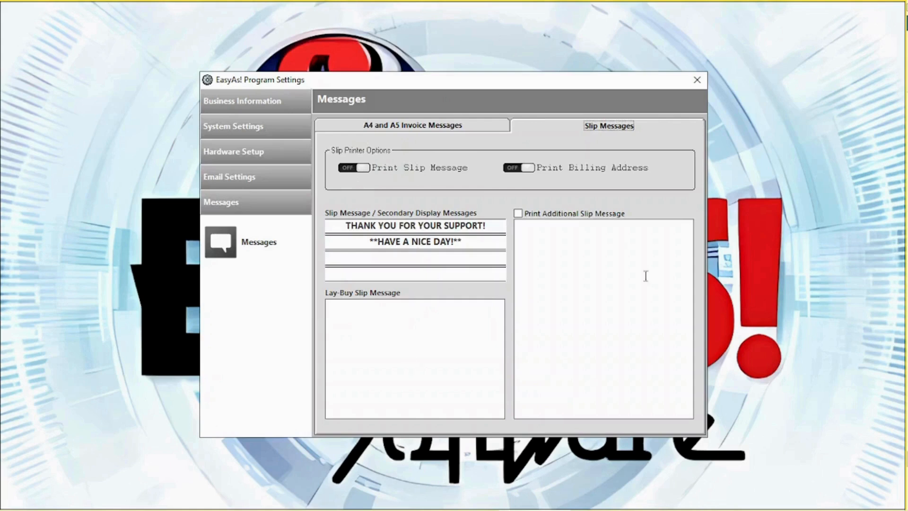
left_click(284, 134)
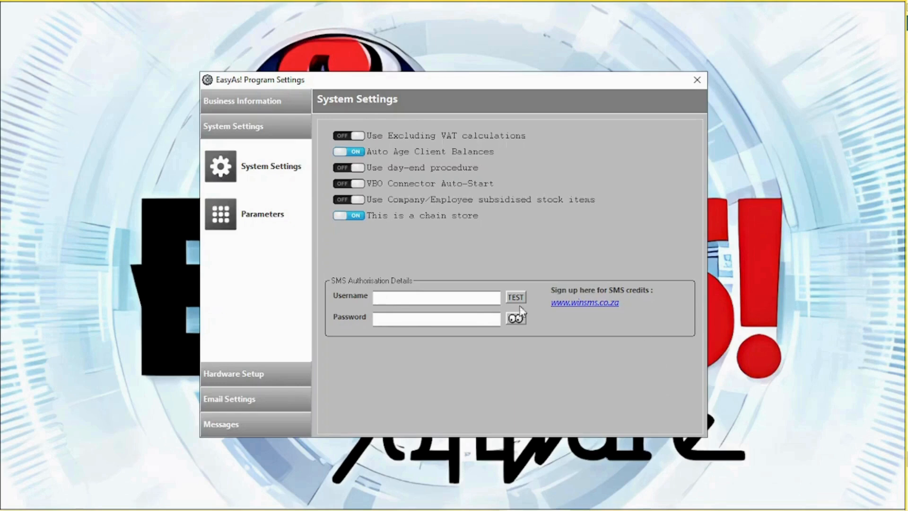
left_click(214, 213)
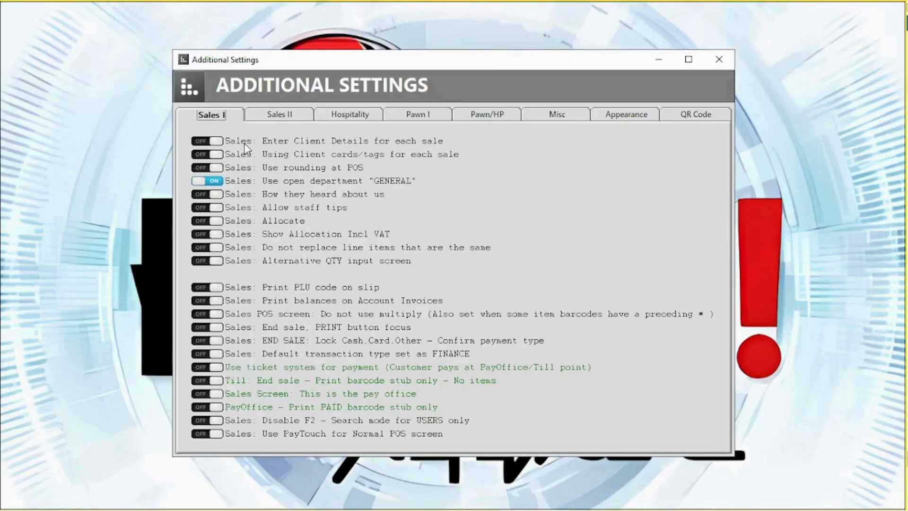
Step: Look through the Sales II, Hospitality, Misc and Appearance options in Additional Settings
left_click(290, 117)
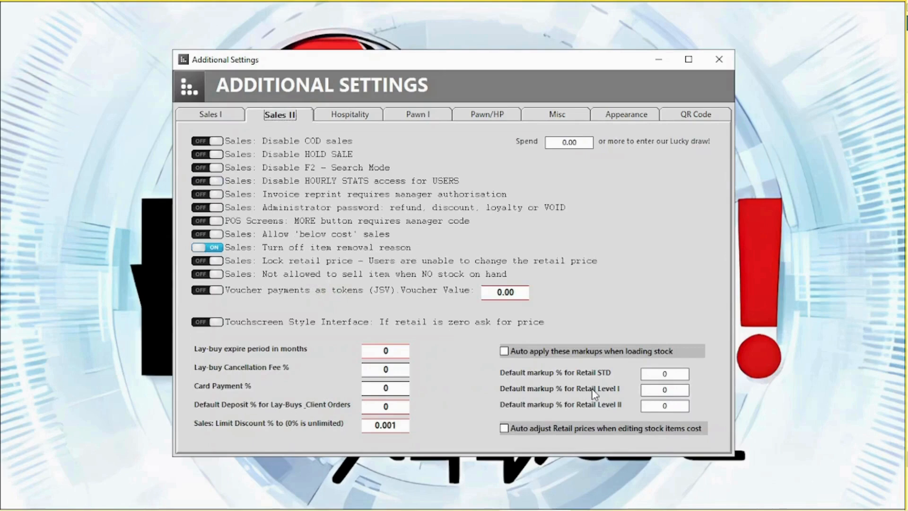
left_click(365, 122)
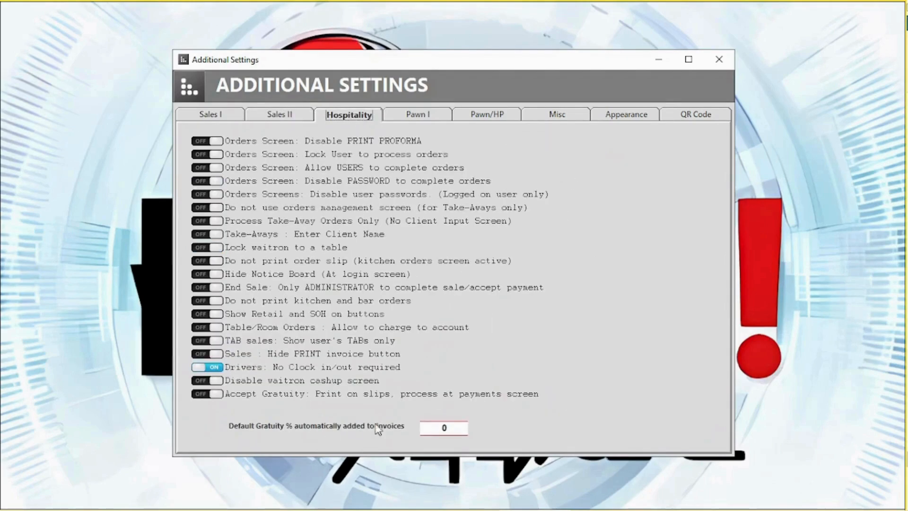
left_click(551, 123)
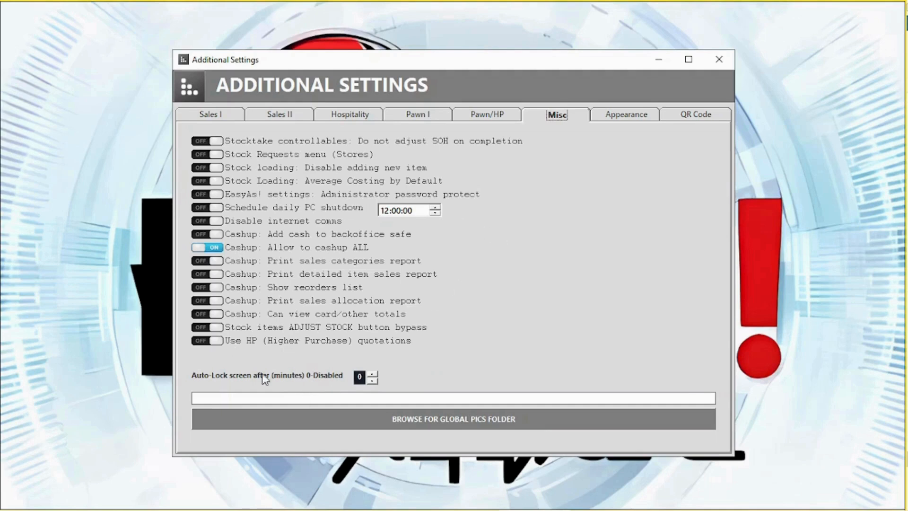
left_click(629, 117)
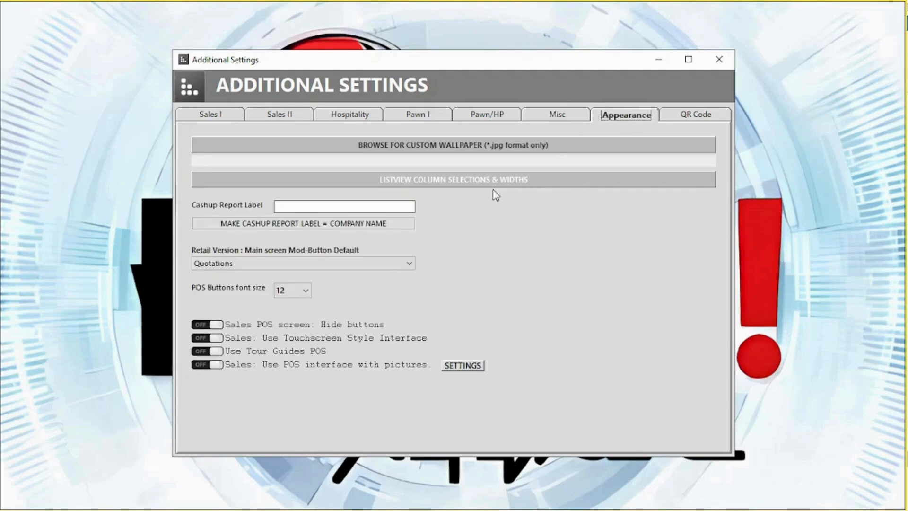
Step: Check the Listview Column Selections, keep Quotations as the main-screen default, and save the settings
left_click(358, 180)
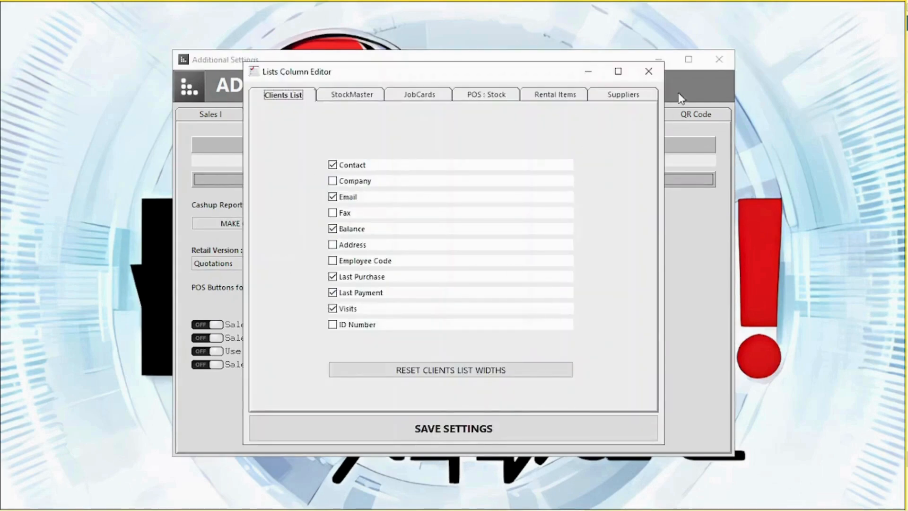
left_click(649, 73)
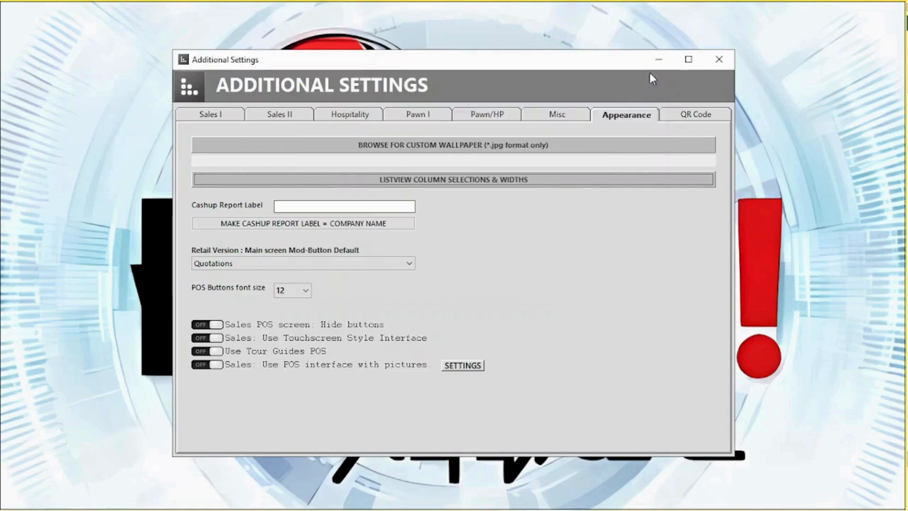
left_click(243, 263)
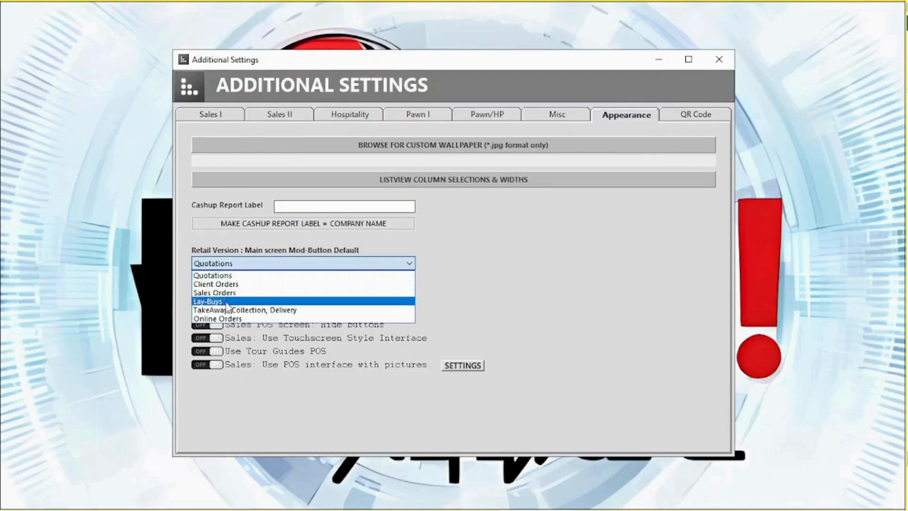
left_click(245, 263)
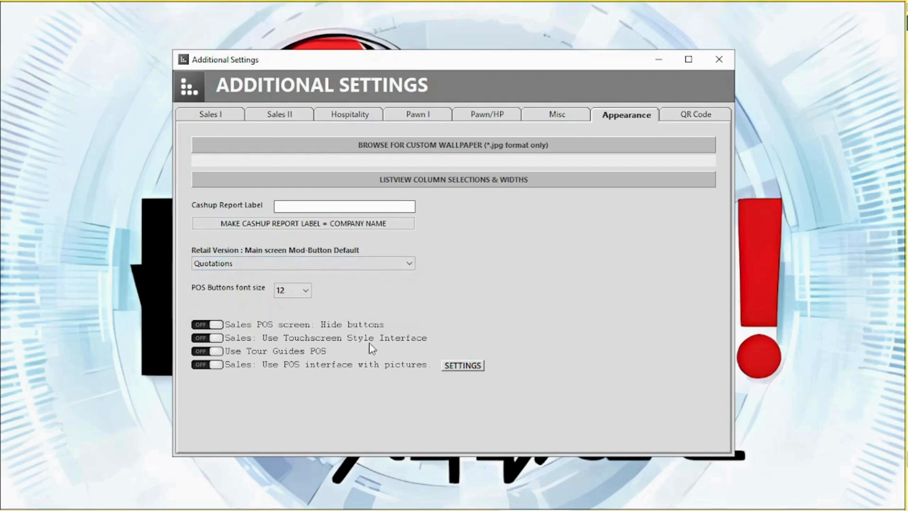
left_click(727, 66)
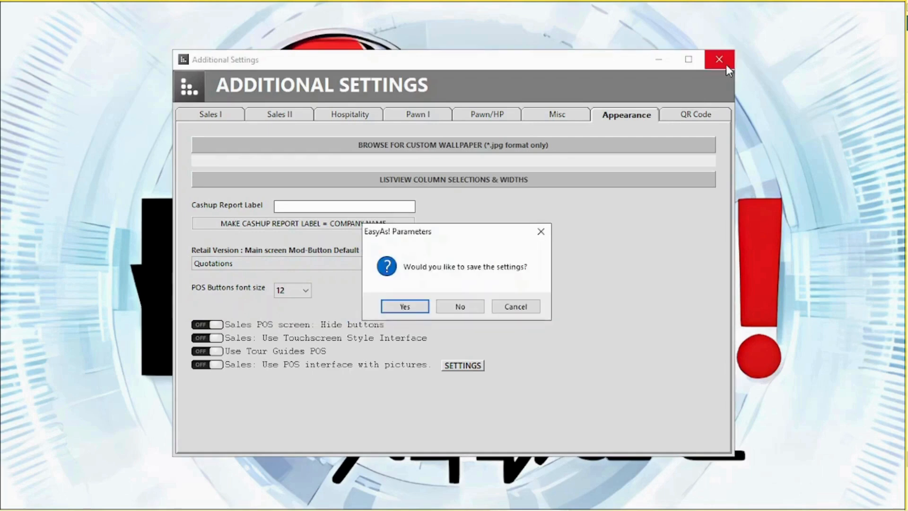
left_click(405, 308)
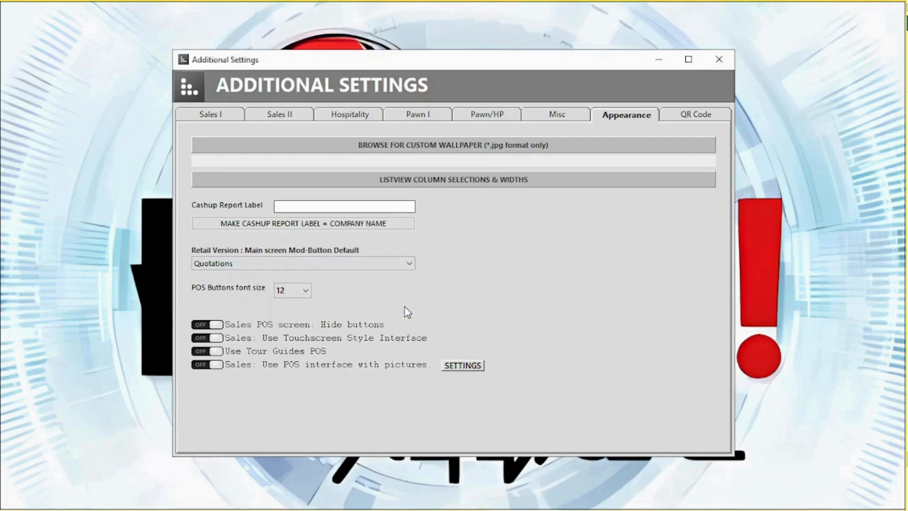